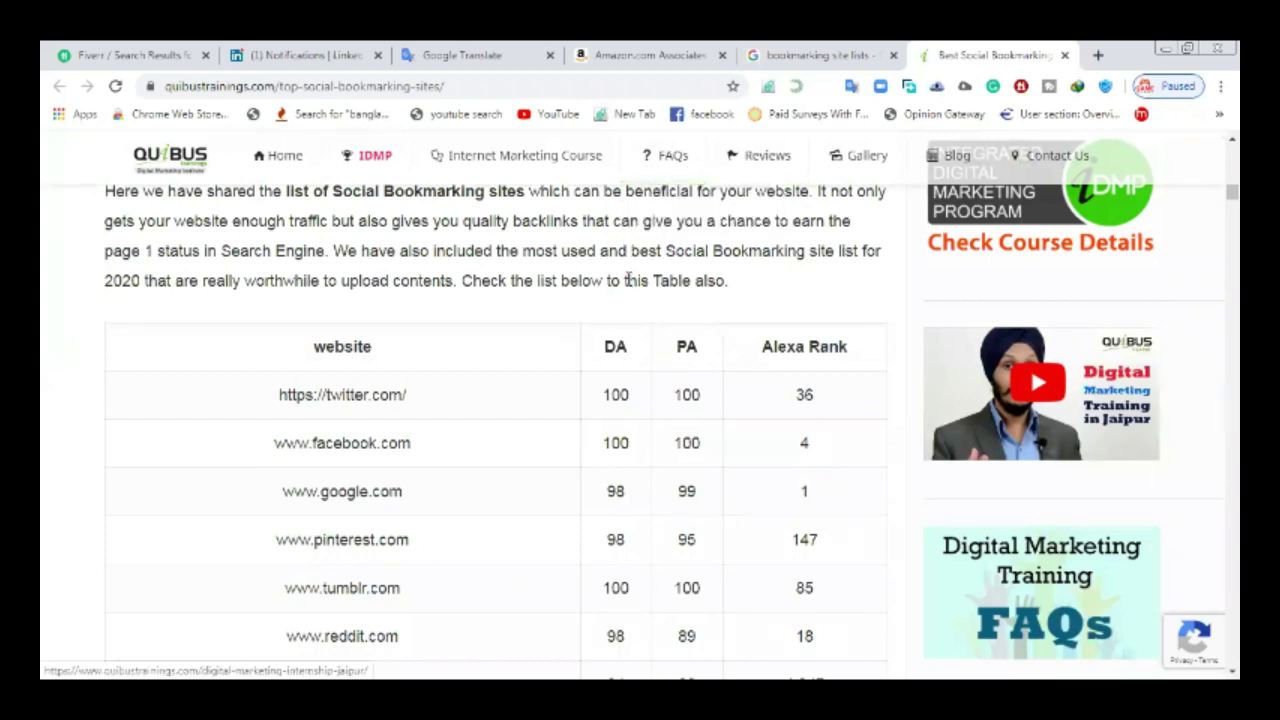
- Highlight the twitter.com, facebook.com, google.com and reddit.com addresses on the quibustrainings page
scroll(420, 345, down, 1)
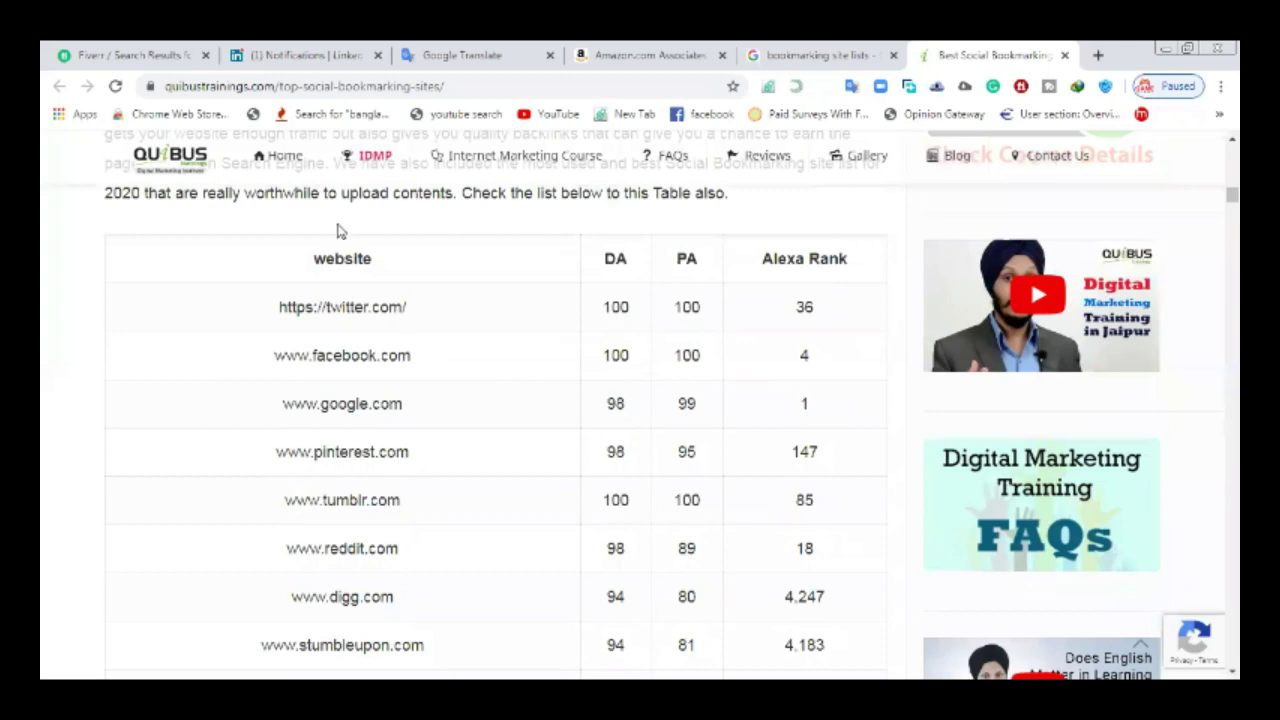
mouse_move(420, 305)
mouse_down()
mouse_move(266, 306)
mouse_move(418, 311)
mouse_up()
click(418, 311)
drag(418, 313, 272, 300)
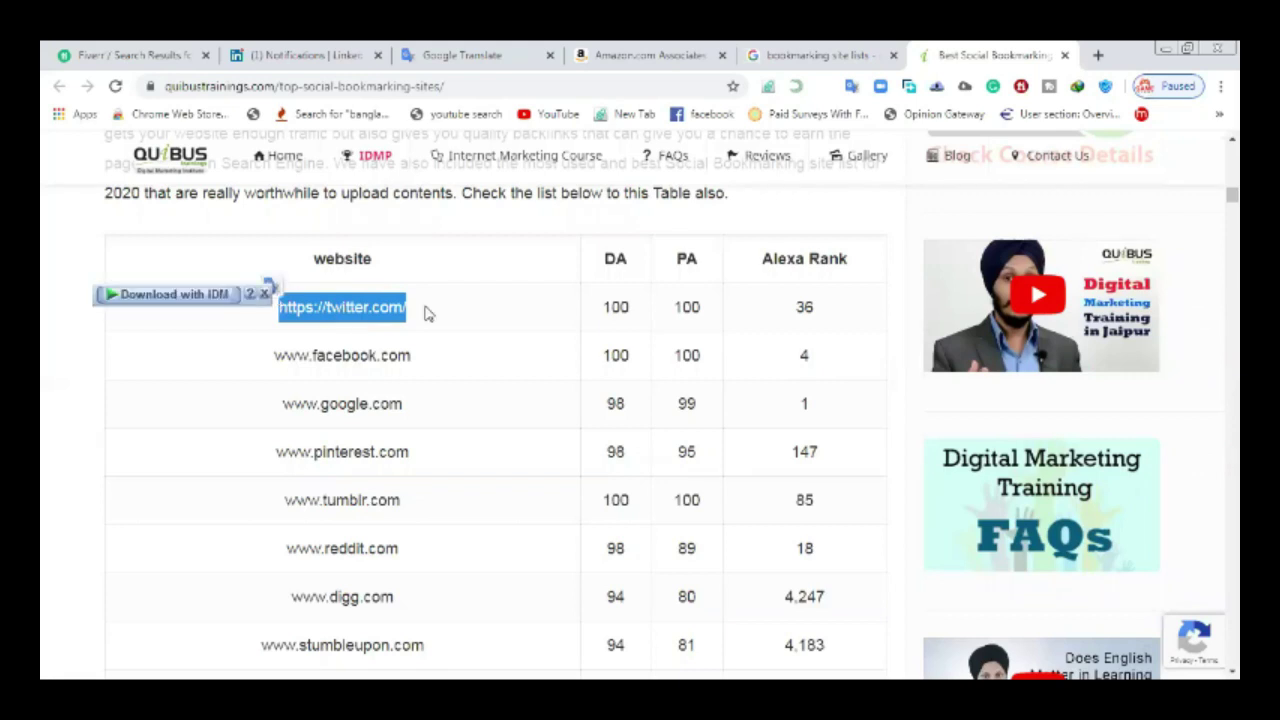
scroll(380, 398, down, 1)
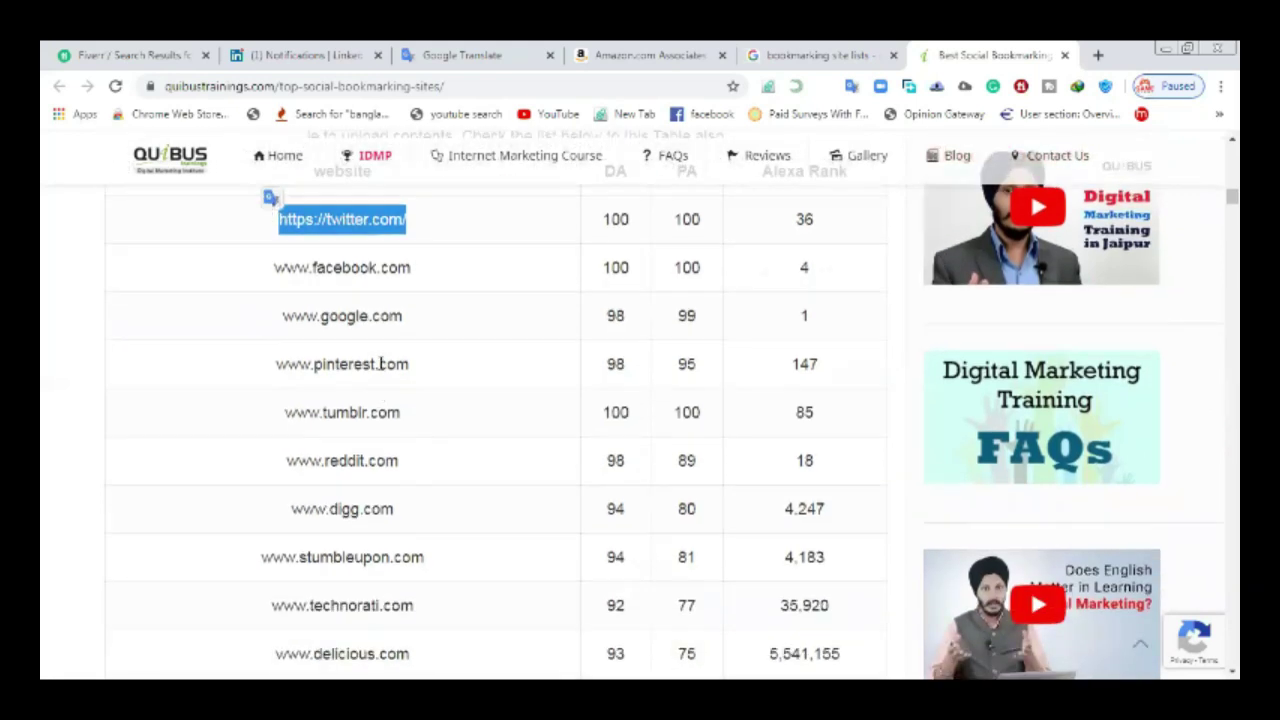
scroll(386, 410, down, 1)
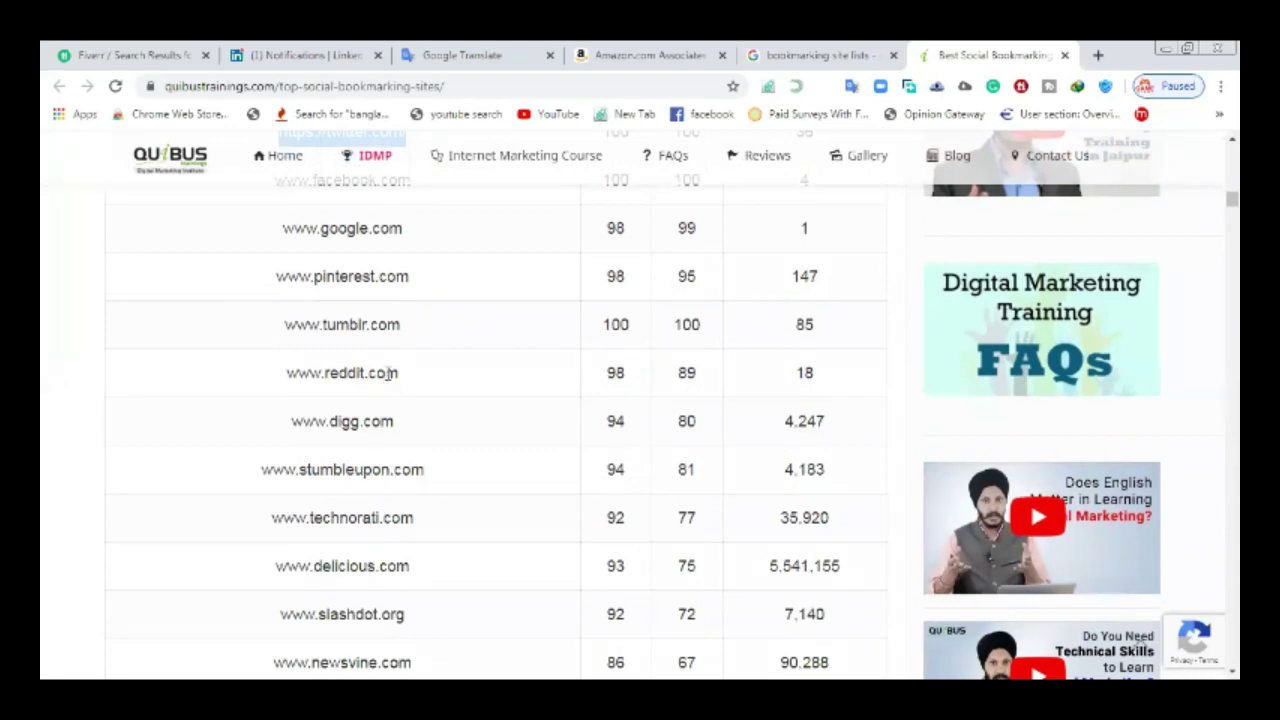
scroll(374, 422, down, 1)
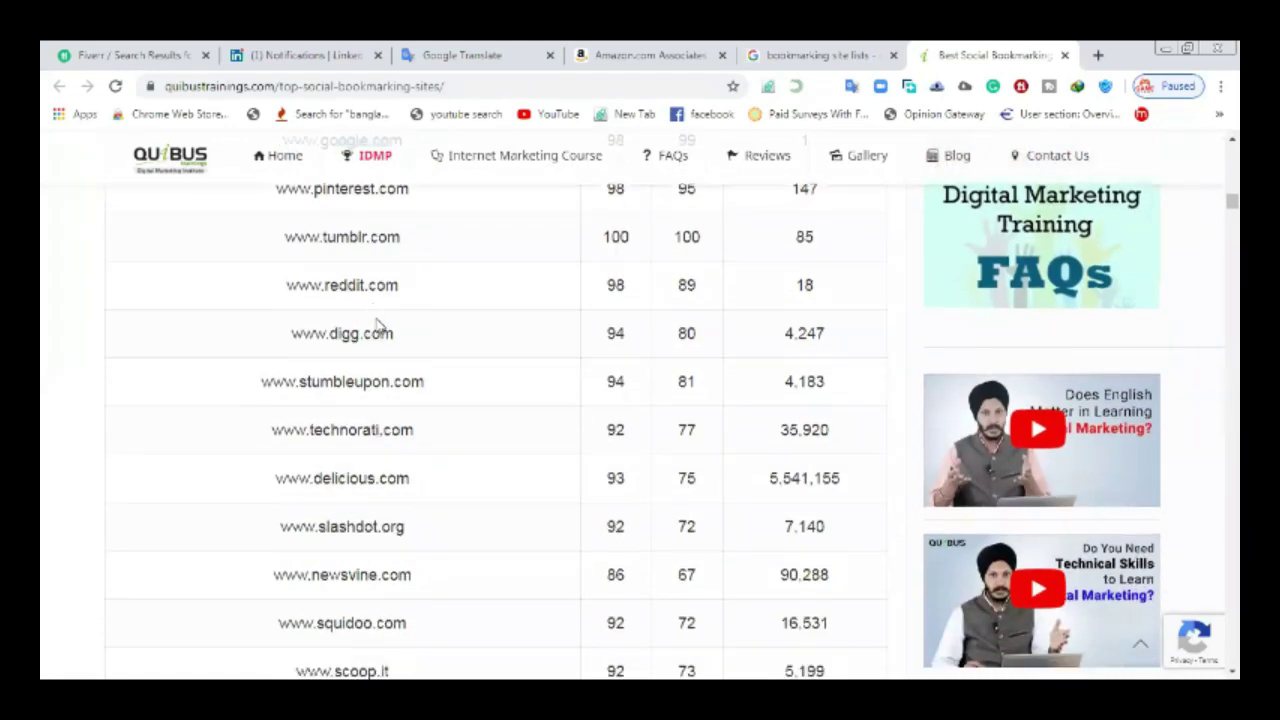
scroll(372, 331, down, 2)
scroll(378, 362, up, 2)
scroll(378, 362, up, 4)
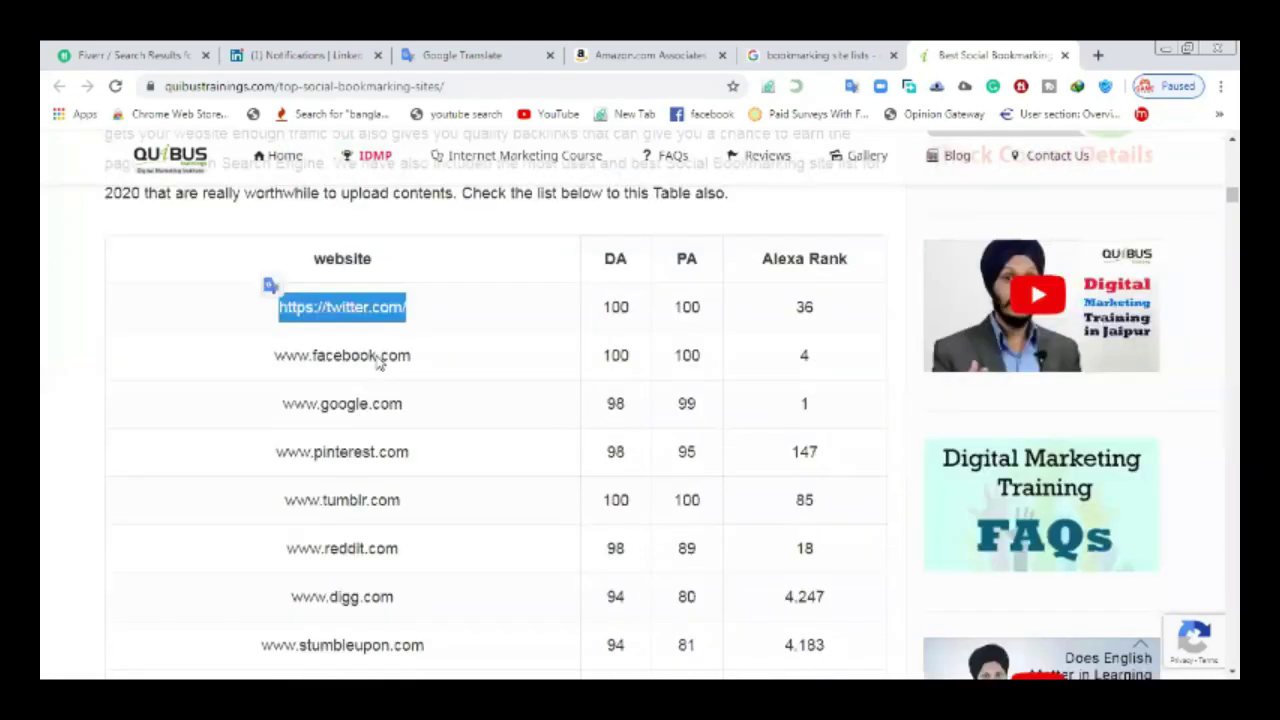
click(421, 401)
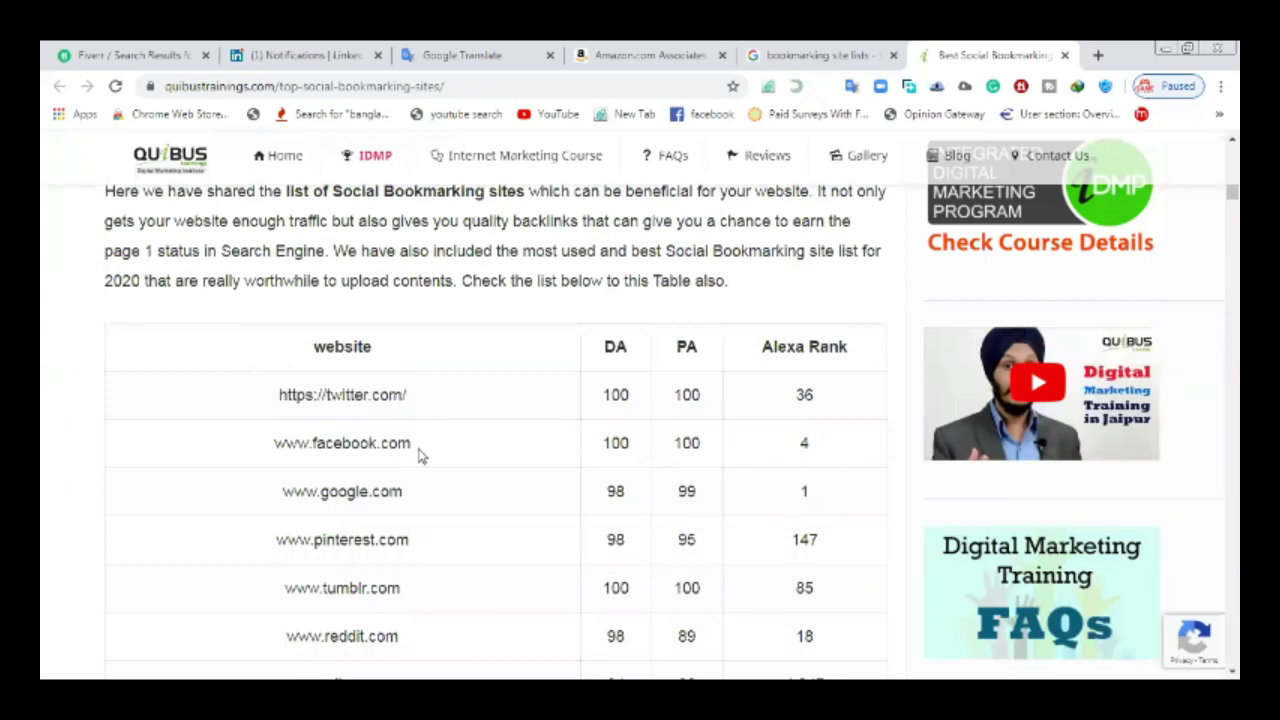
drag(420, 447, 274, 447)
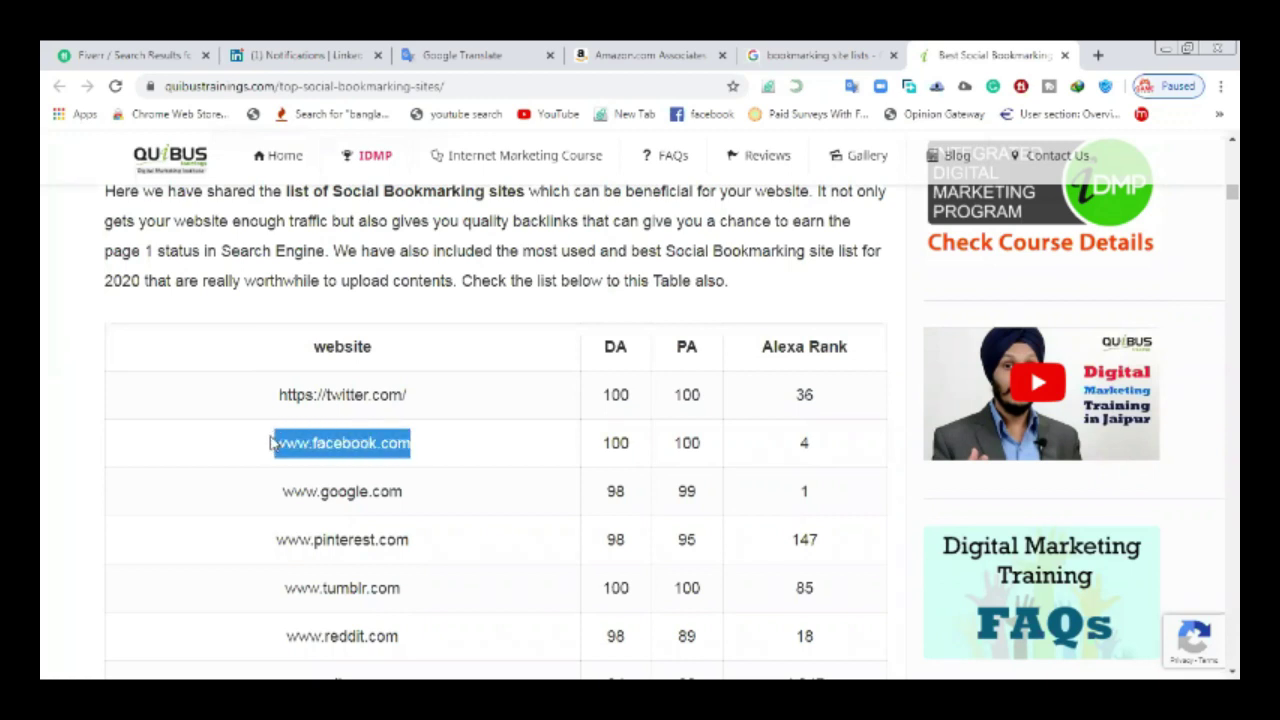
drag(414, 500, 287, 488)
scroll(400, 475, down, 1)
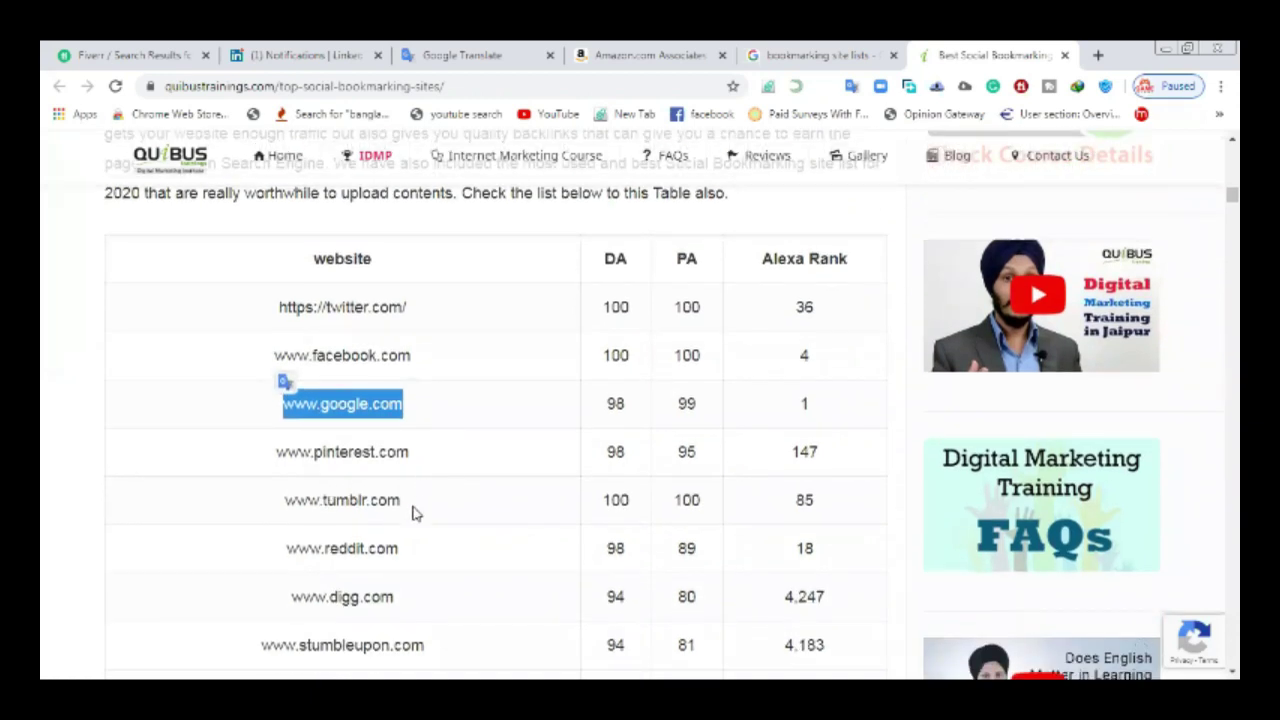
drag(424, 542, 301, 543)
scroll(301, 543, down, 2)
drag(395, 423, 315, 423)
- Scroll to the table and highlight twitter's DA 100, PA 100, Alexa Rank 36 and the column headings
scroll(358, 447, down, 9)
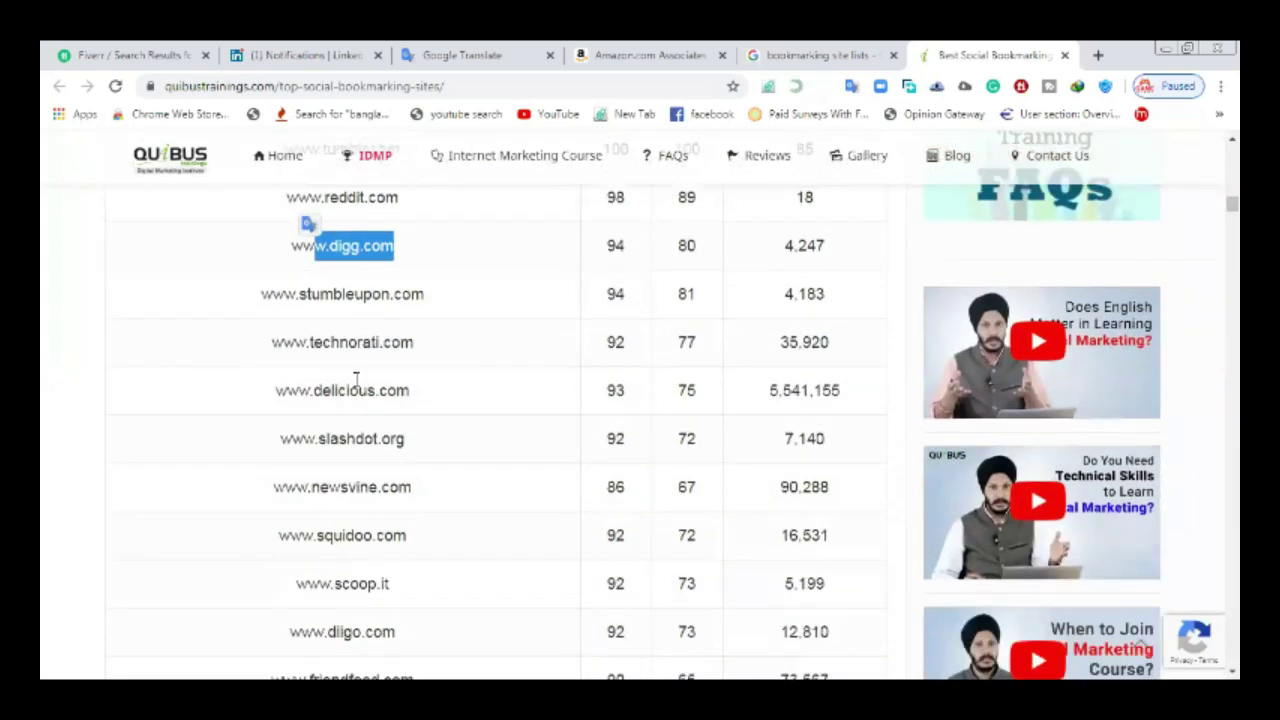
scroll(358, 386, down, 3)
scroll(358, 390, down, 4)
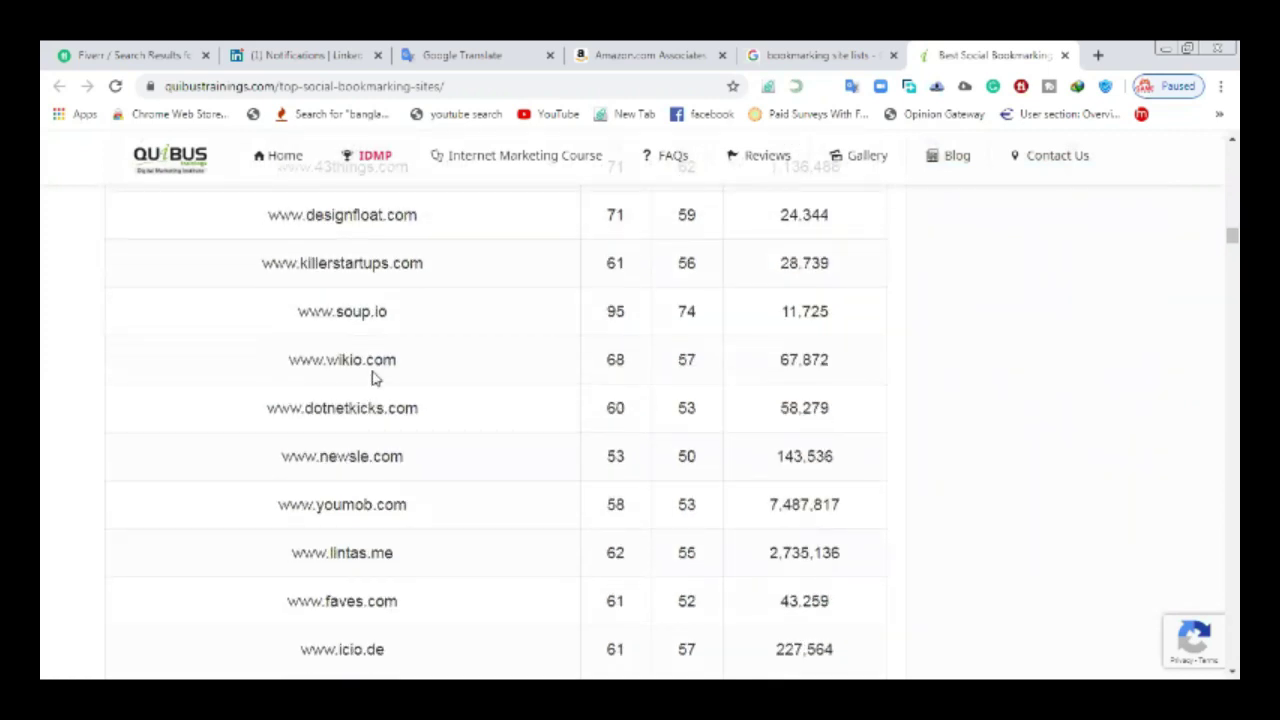
scroll(372, 377, down, 3)
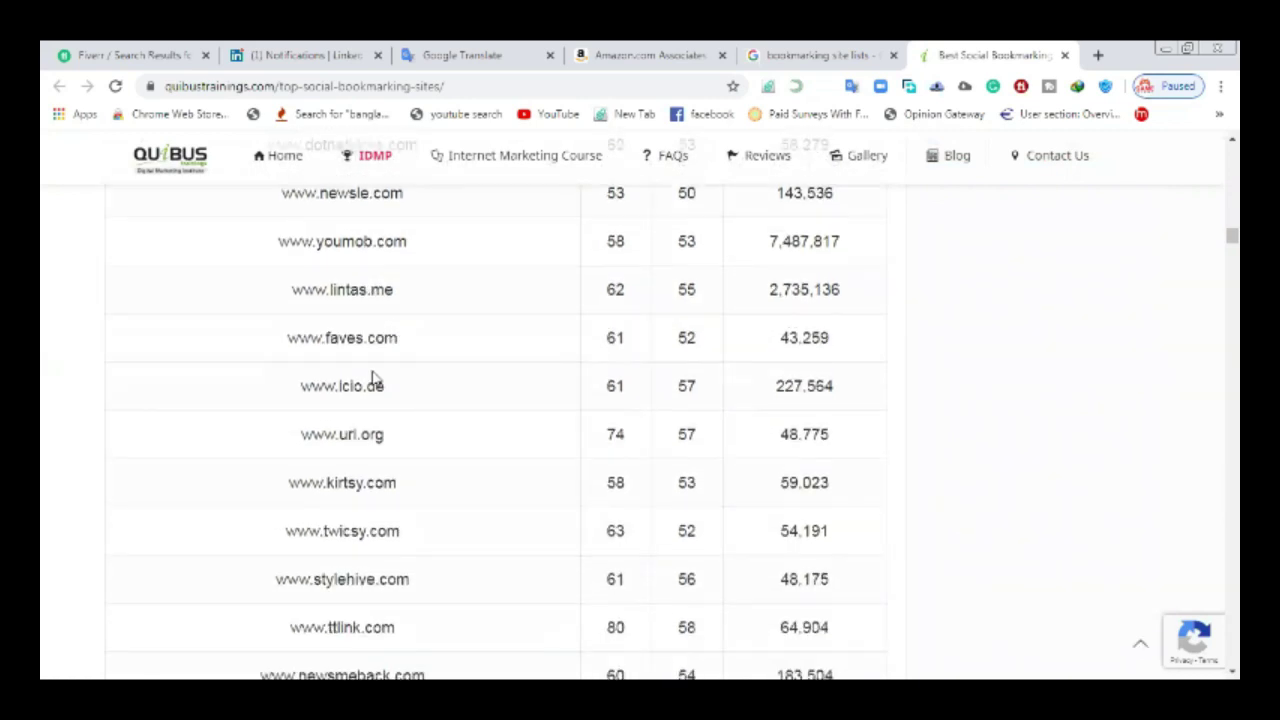
scroll(372, 377, down, 3)
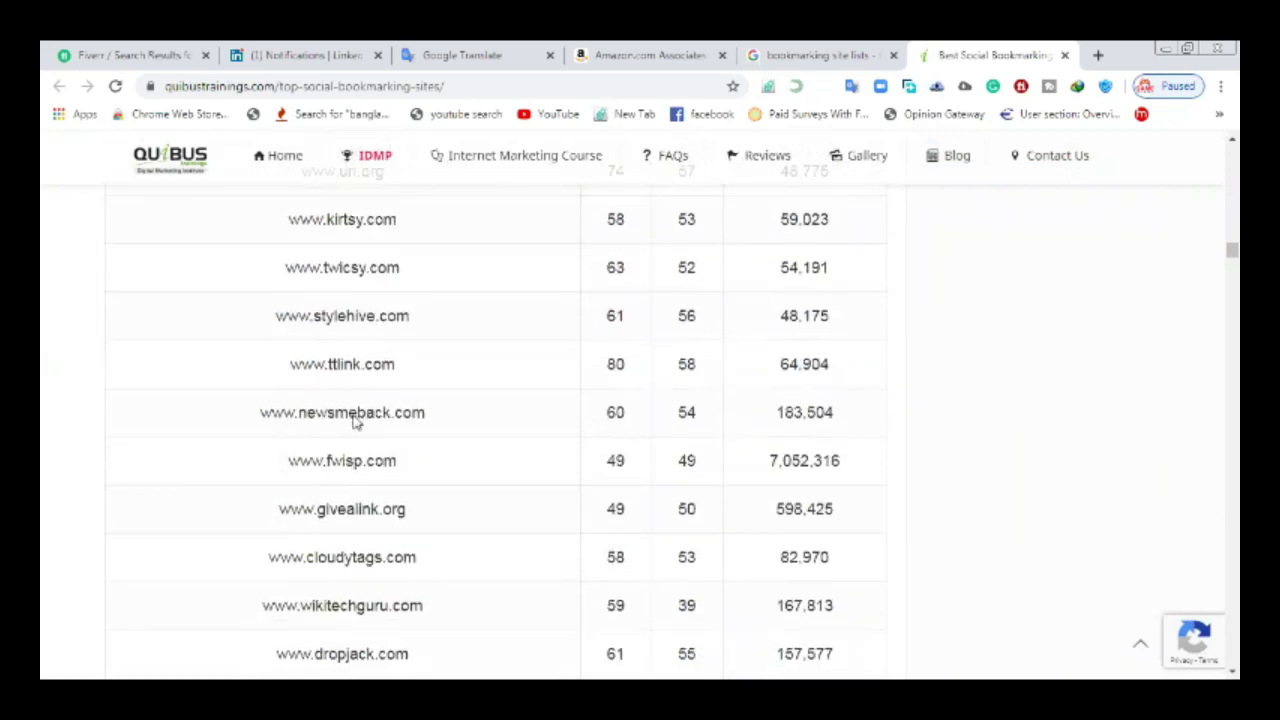
scroll(355, 422, down, 7)
scroll(355, 422, up, 3)
scroll(355, 422, down, 6)
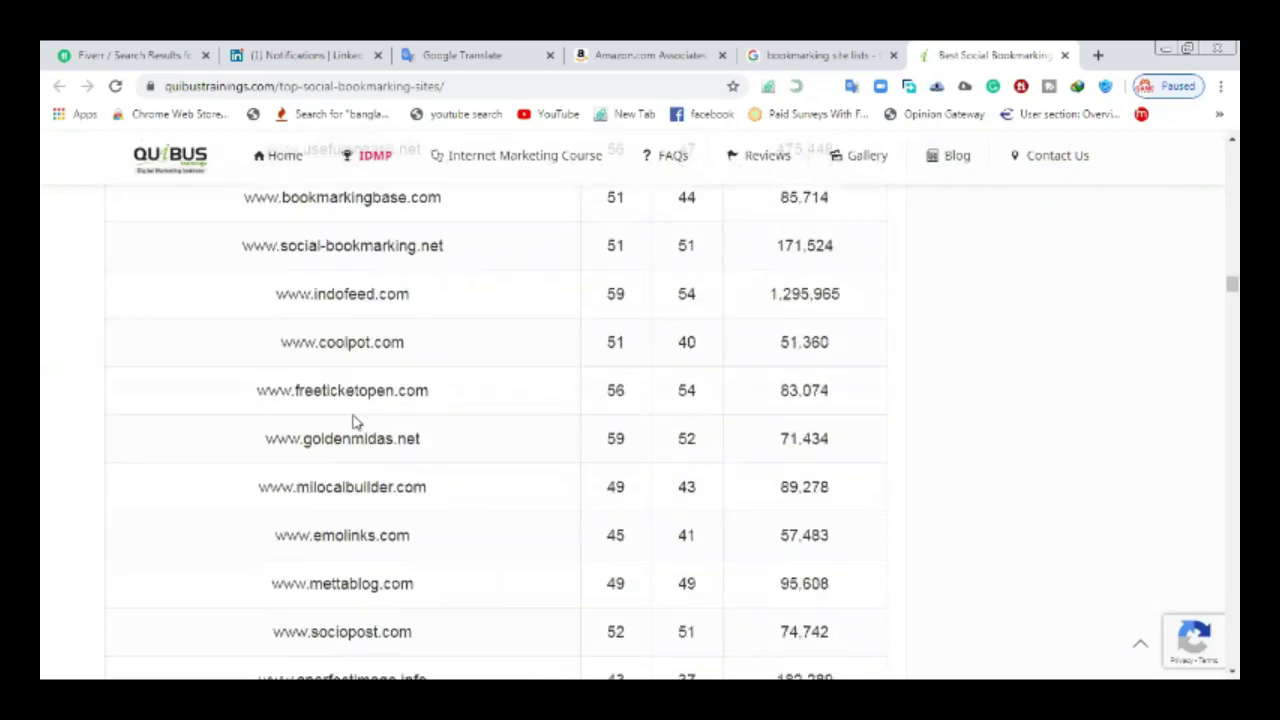
scroll(355, 422, up, 3)
scroll(355, 422, up, 10)
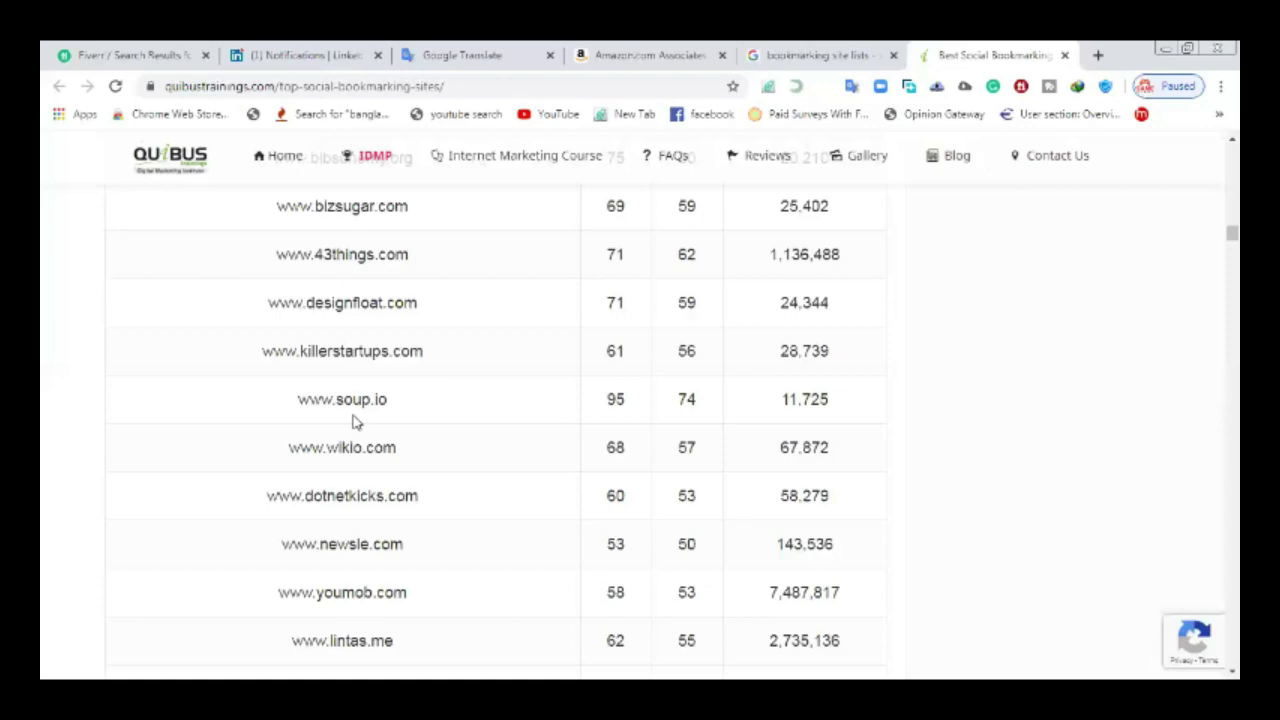
scroll(515, 428, up, 4)
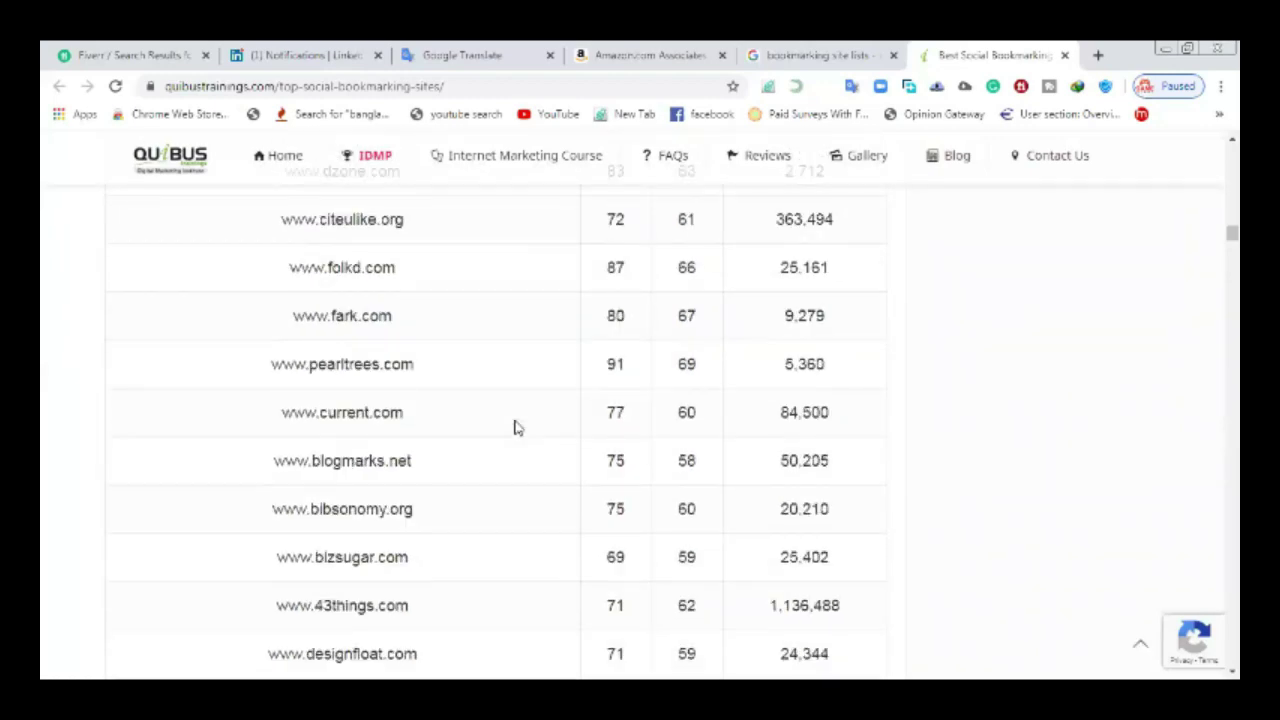
scroll(514, 428, up, 9)
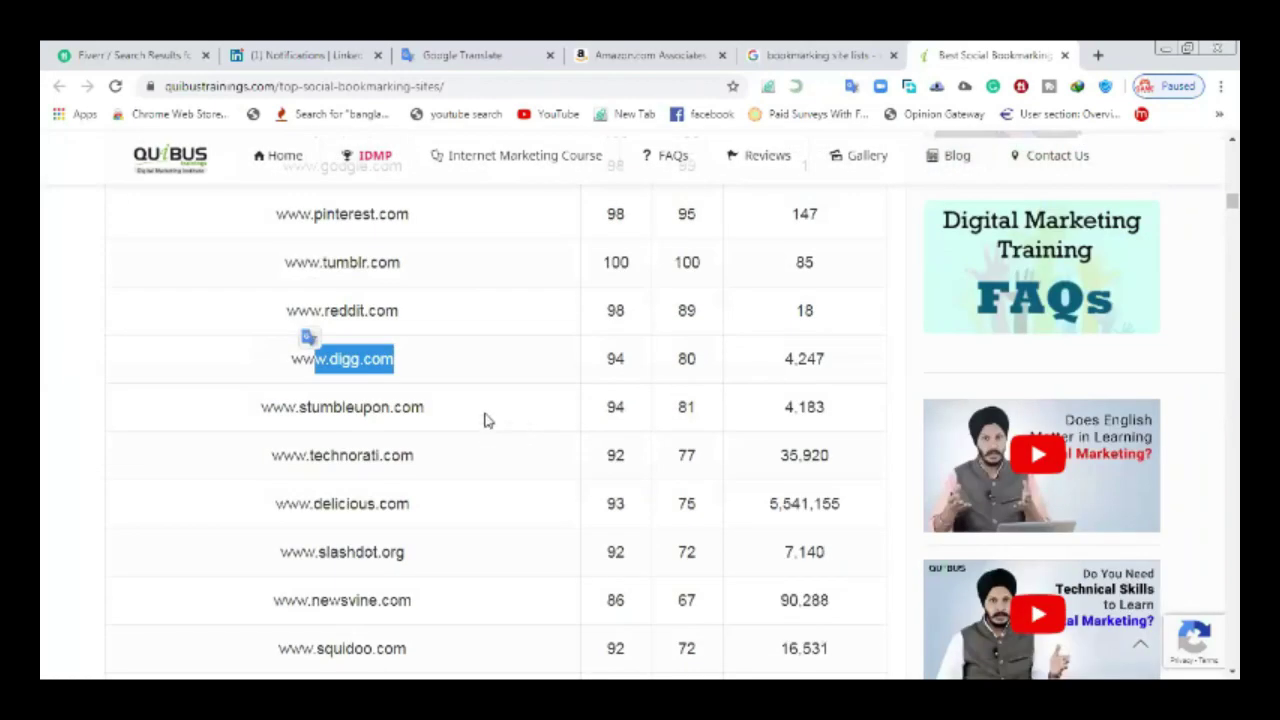
scroll(485, 427, up, 3)
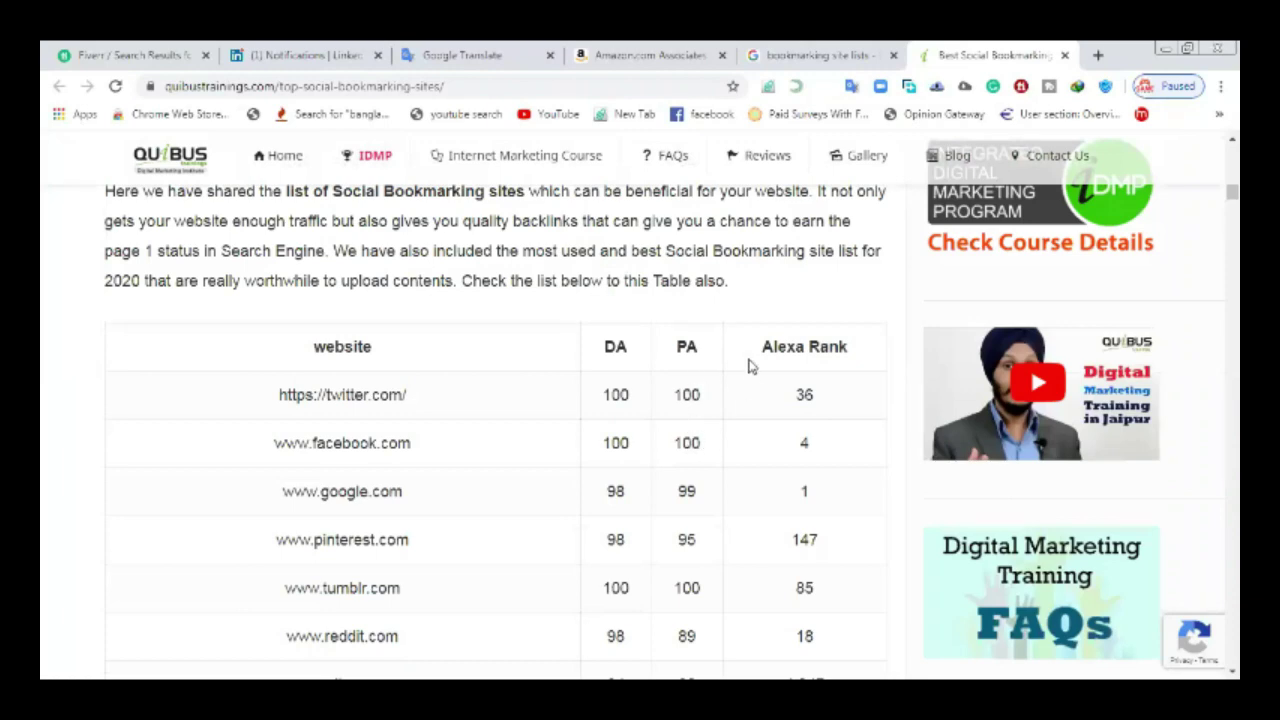
scroll(820, 349, down, 1)
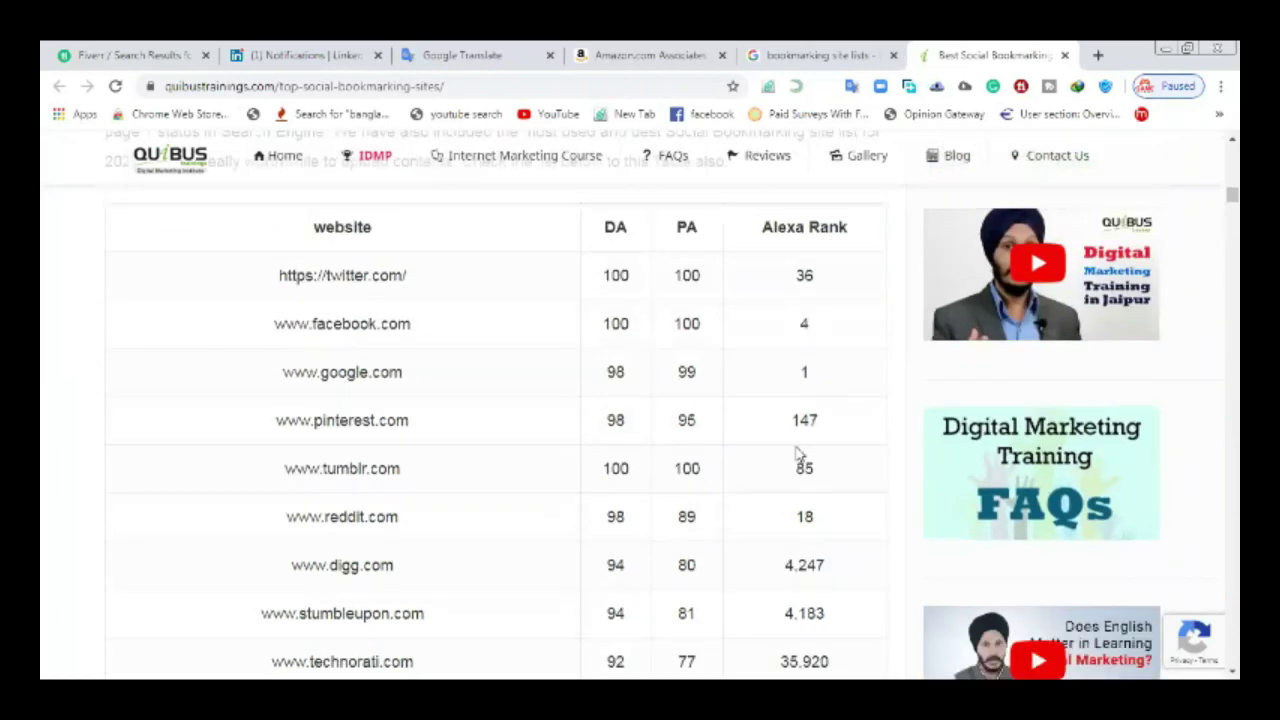
scroll(798, 460, down, 1)
scroll(790, 455, up, 3)
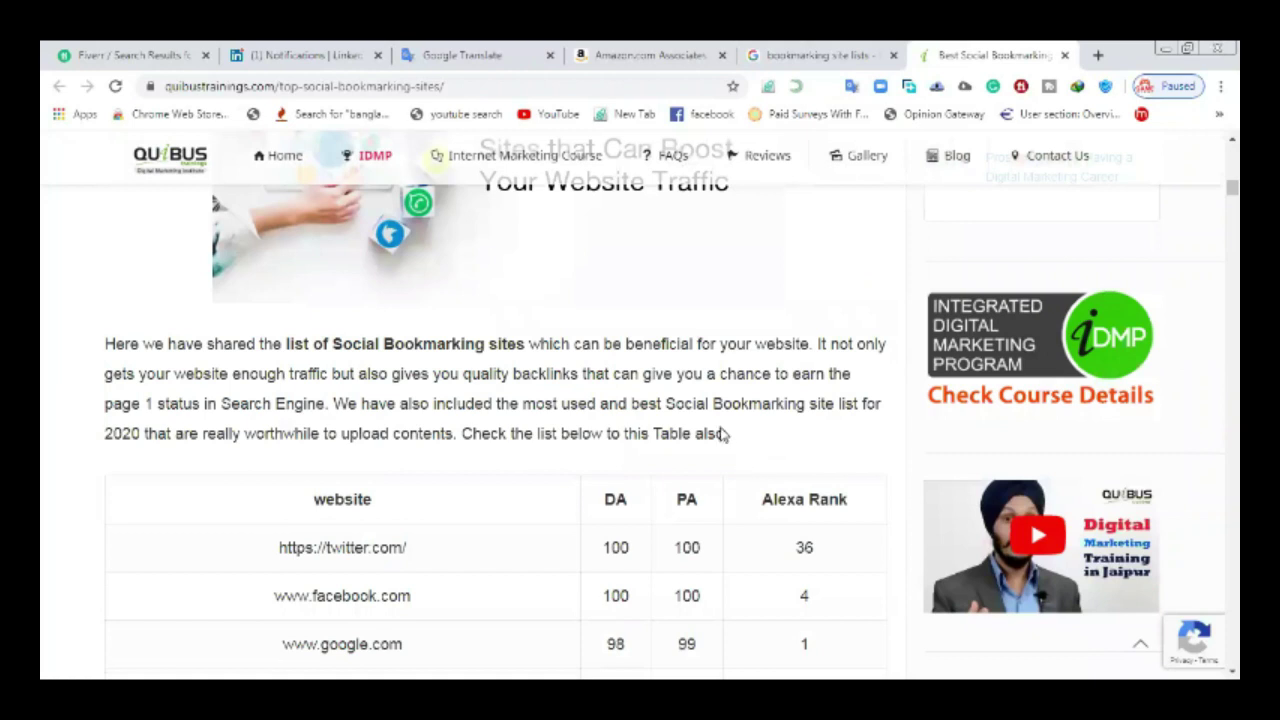
scroll(700, 520, down, 1)
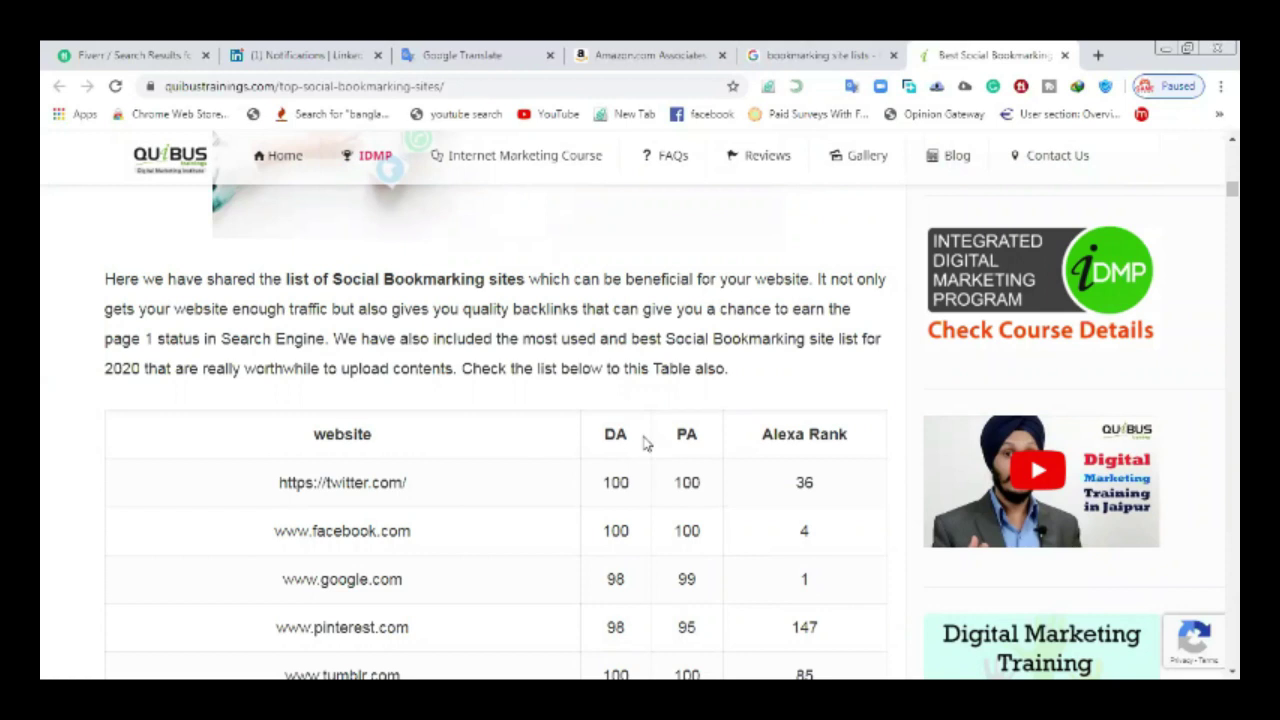
drag(632, 489, 605, 487)
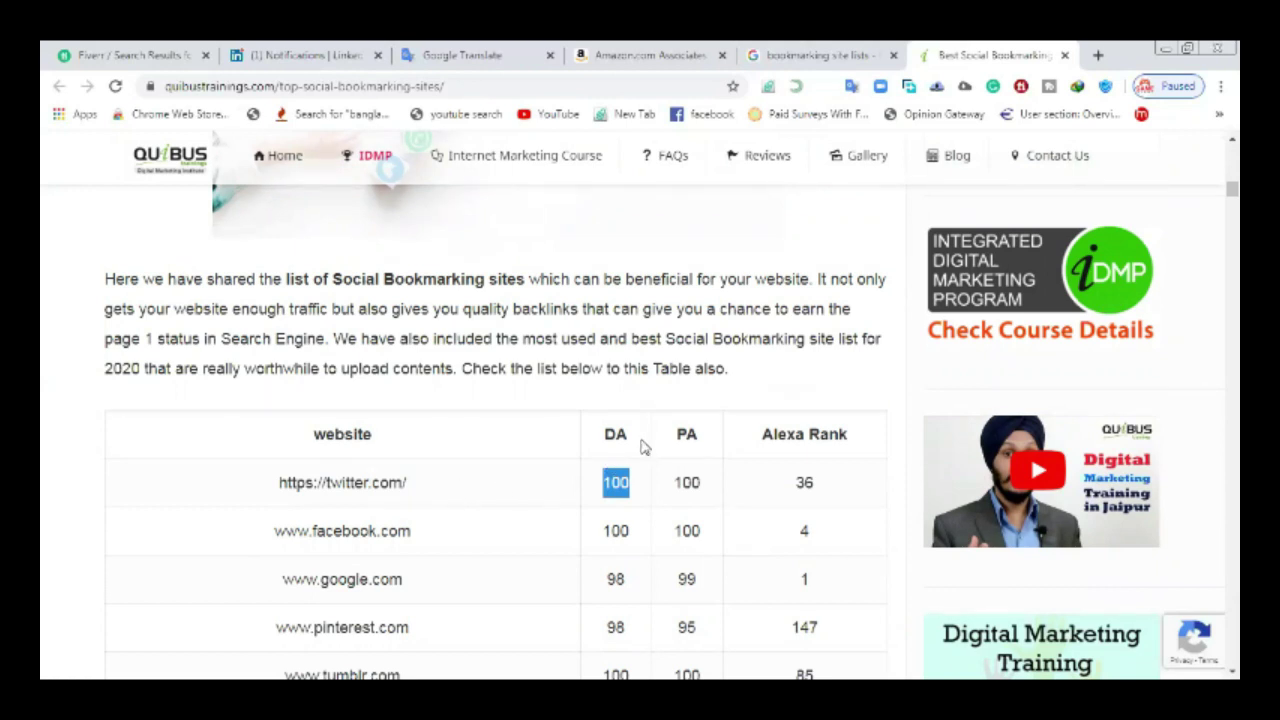
drag(645, 497, 598, 494)
click(697, 440)
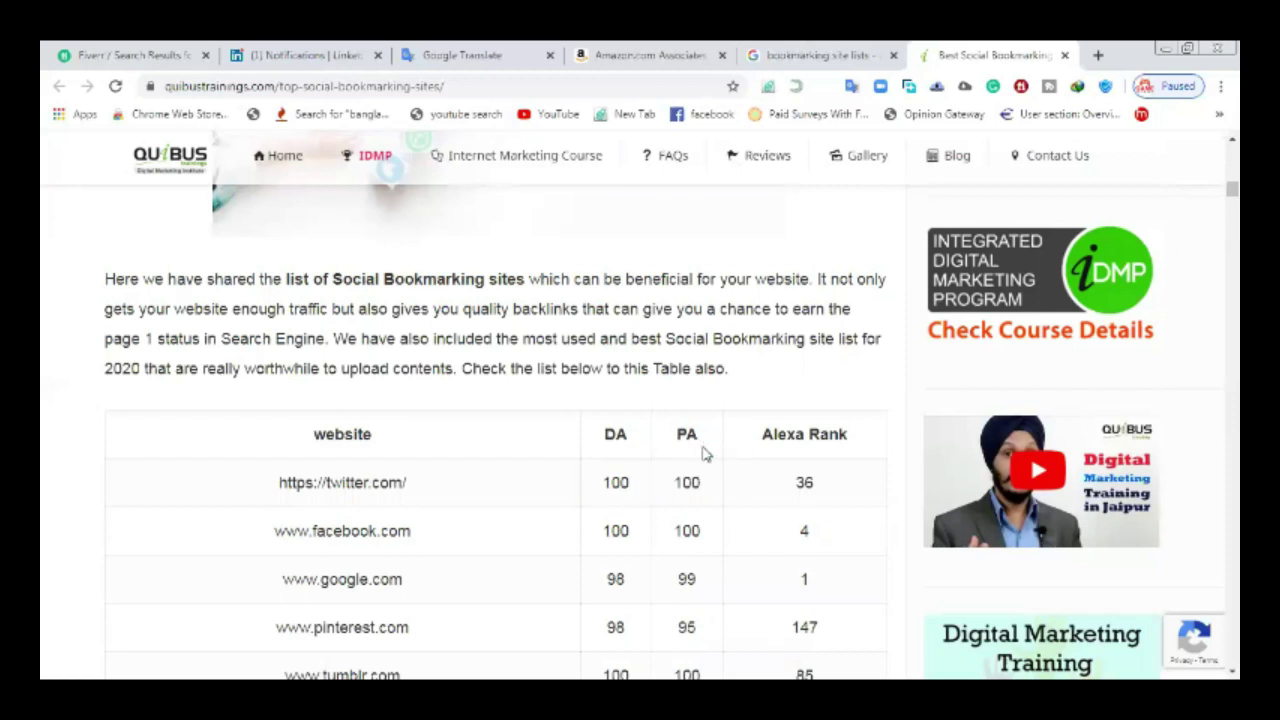
drag(708, 487, 652, 488)
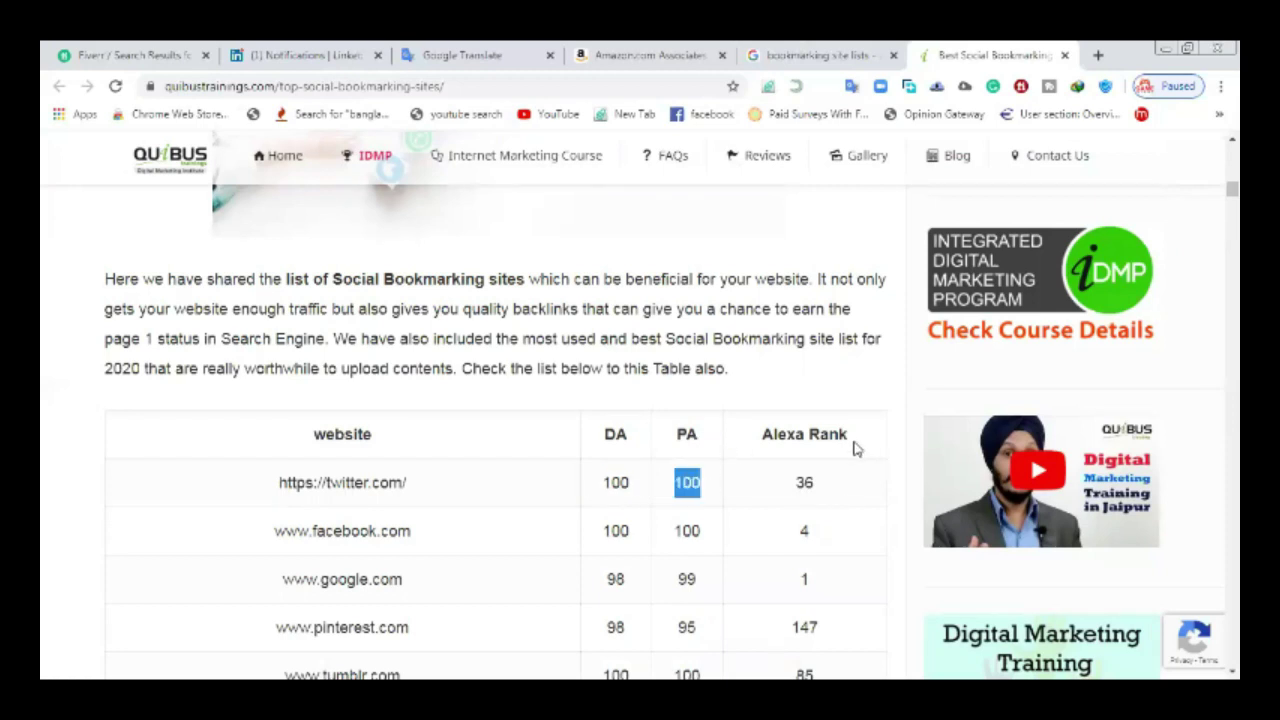
drag(834, 486, 760, 485)
click(763, 486)
drag(857, 440, 287, 434)
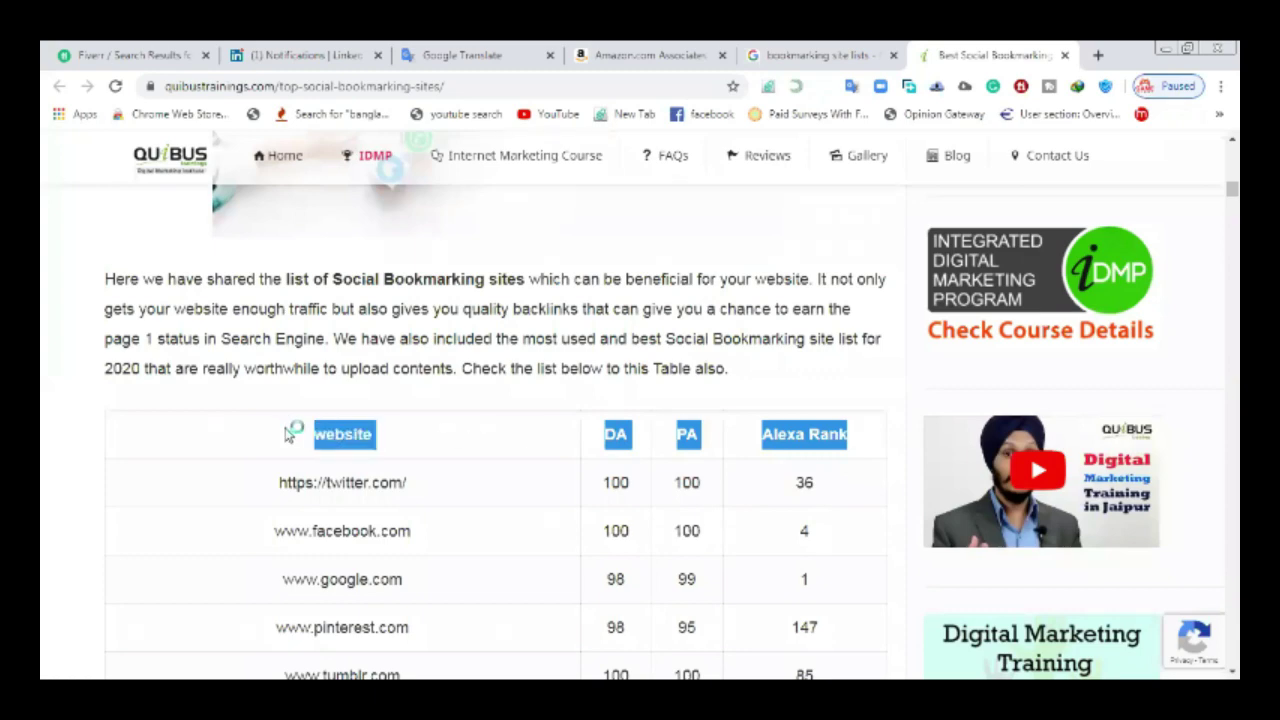
click(410, 446)
scroll(414, 446, down, 2)
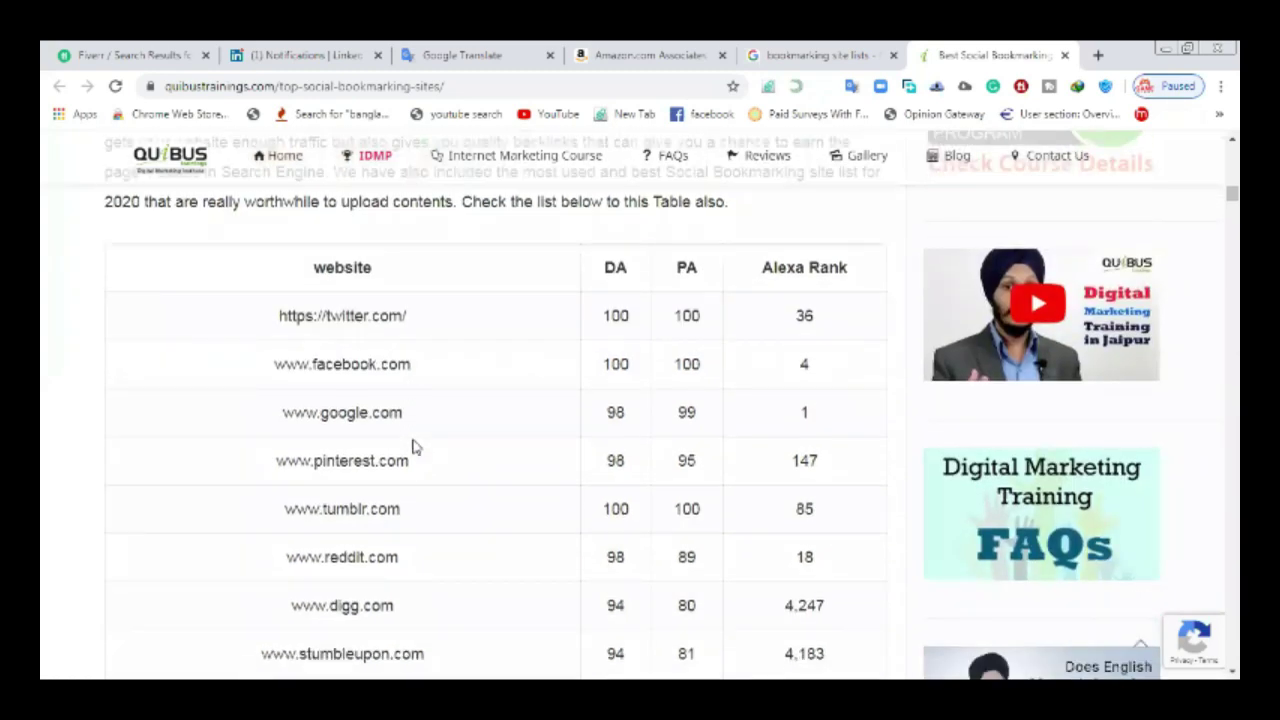
scroll(415, 447, down, 1)
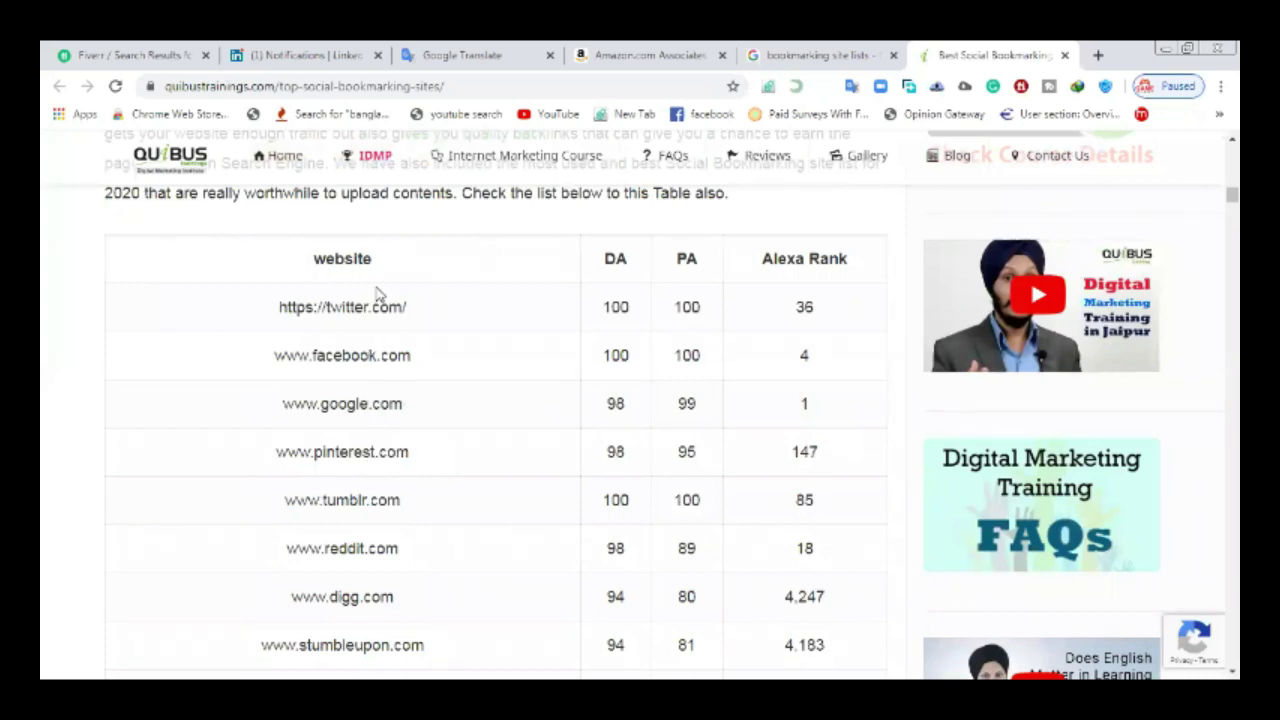
scroll(378, 293, down, 2)
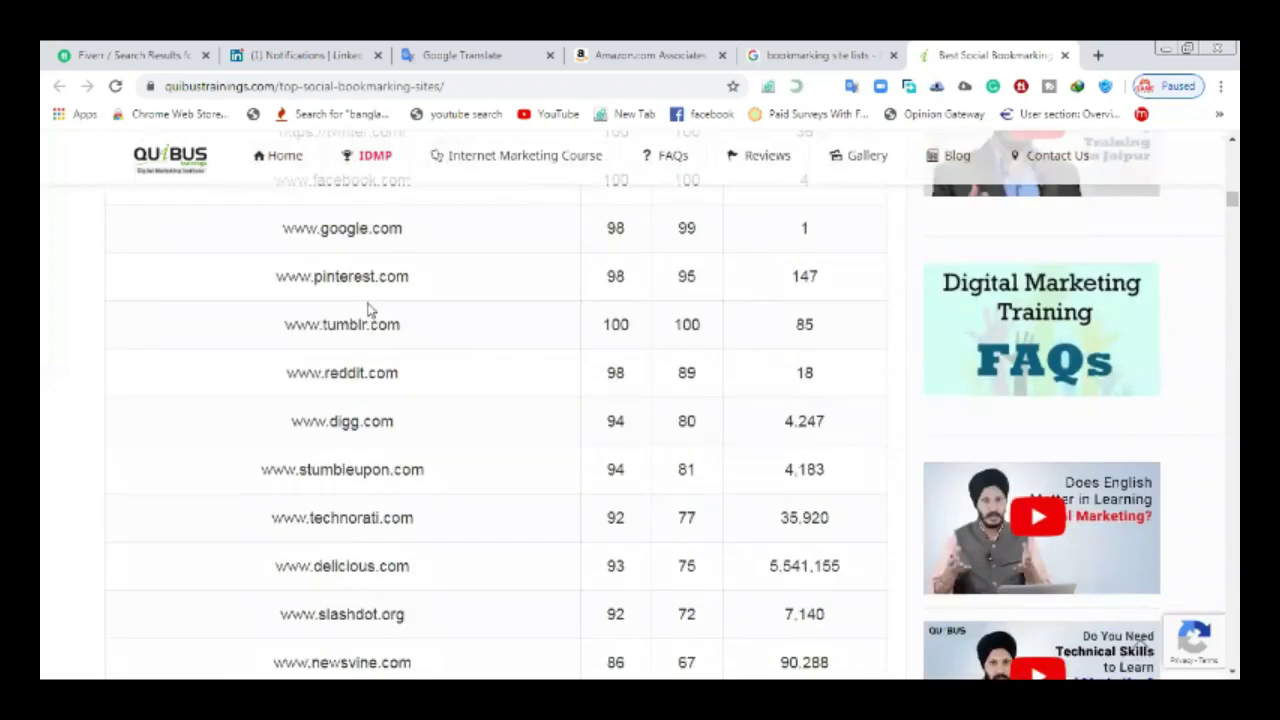
scroll(366, 320, down, 1)
scroll(363, 343, down, 2)
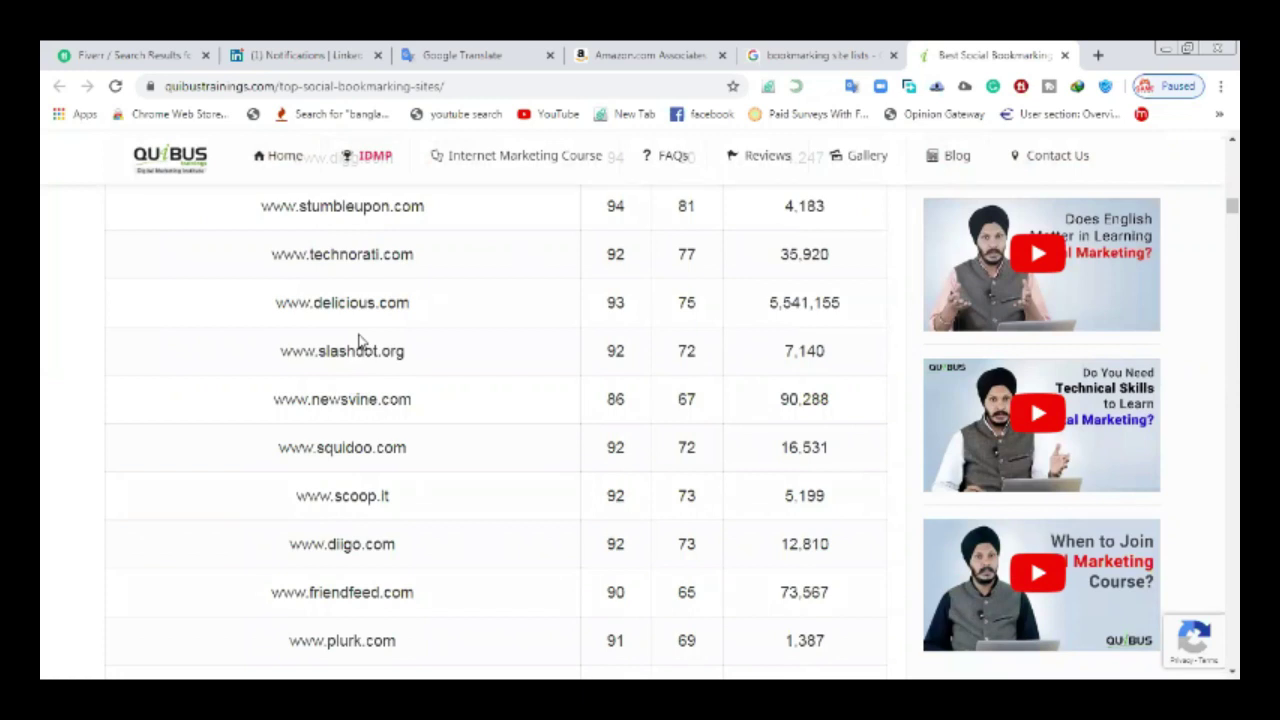
scroll(372, 300, up, 3)
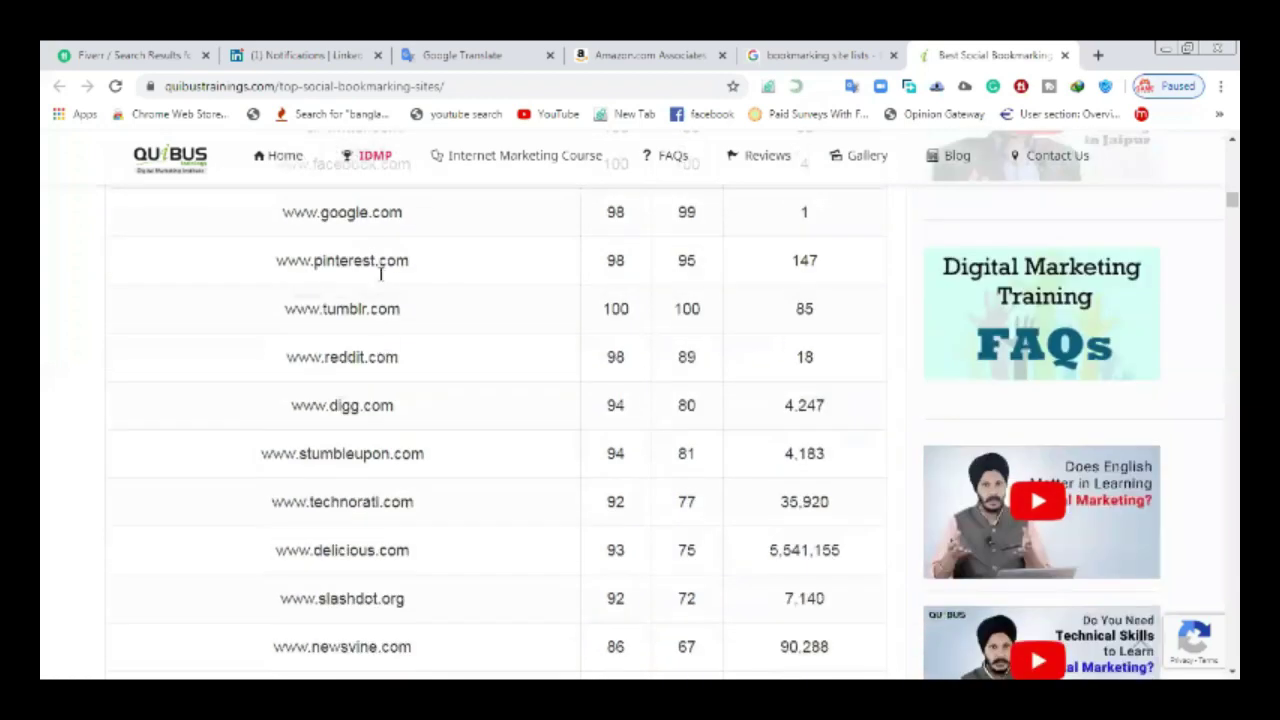
scroll(376, 280, down, 2)
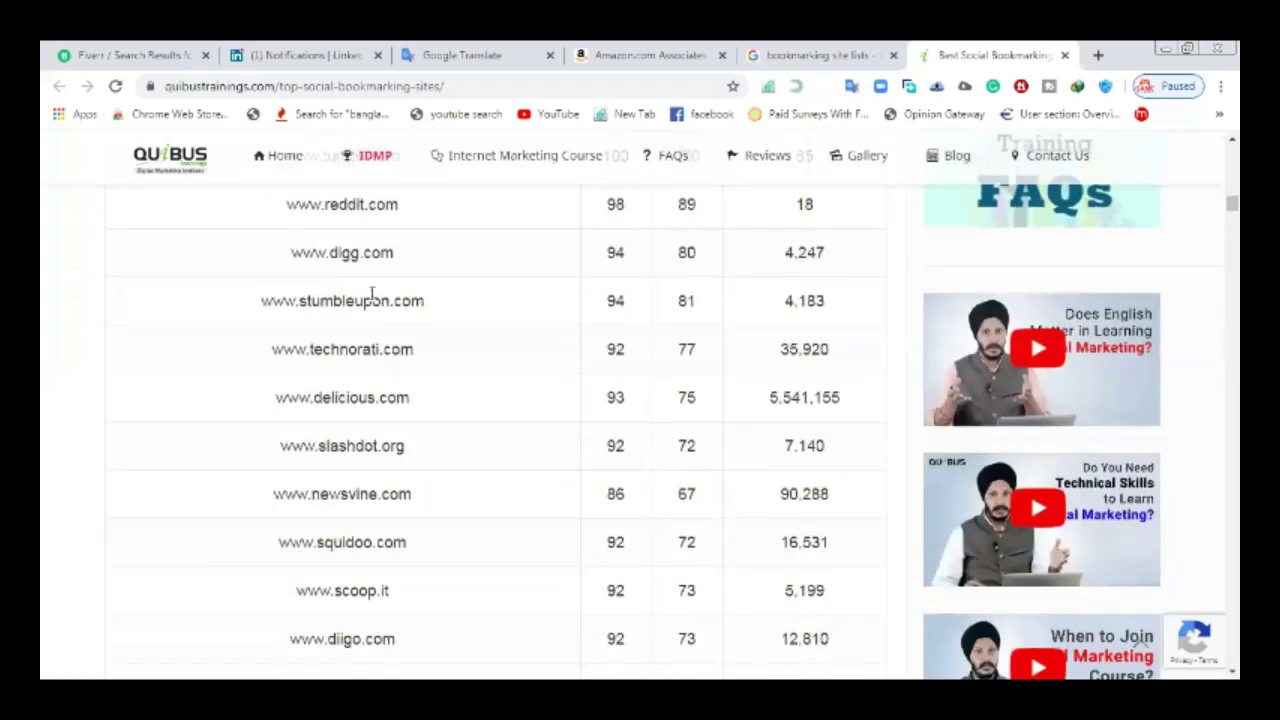
scroll(371, 299, down, 3)
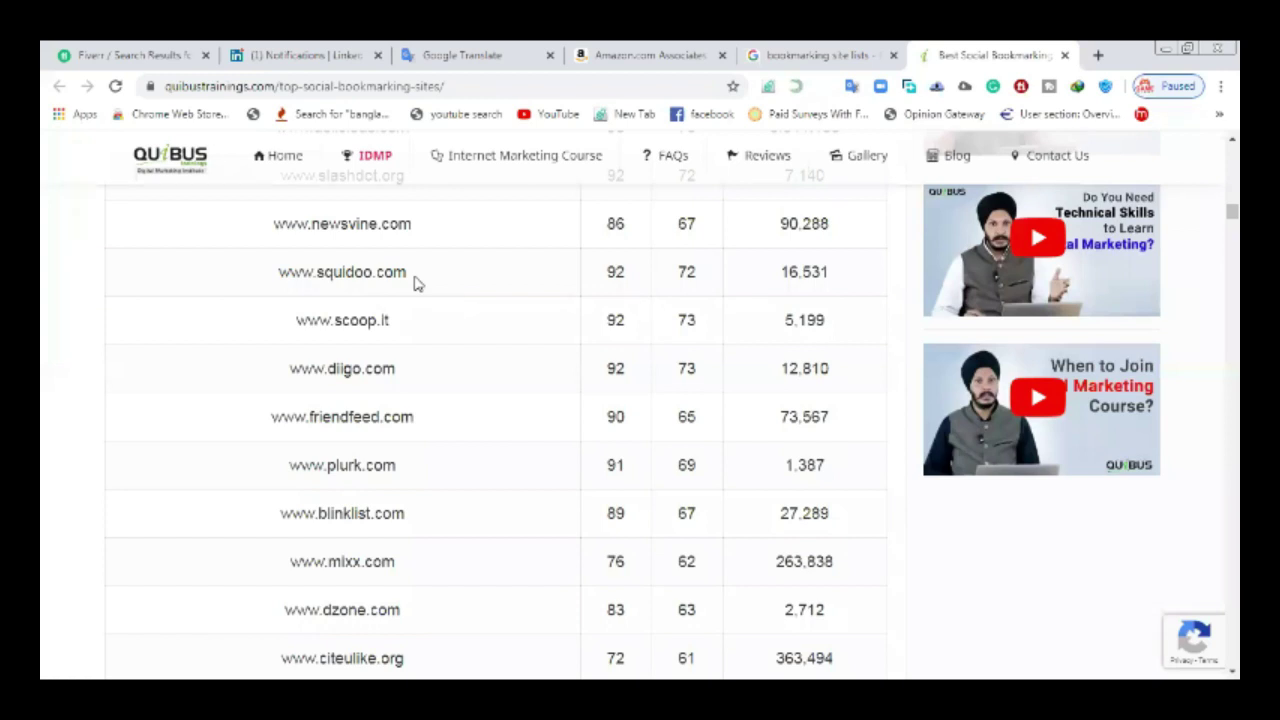
drag(420, 280, 272, 268)
scroll(395, 350, up, 4)
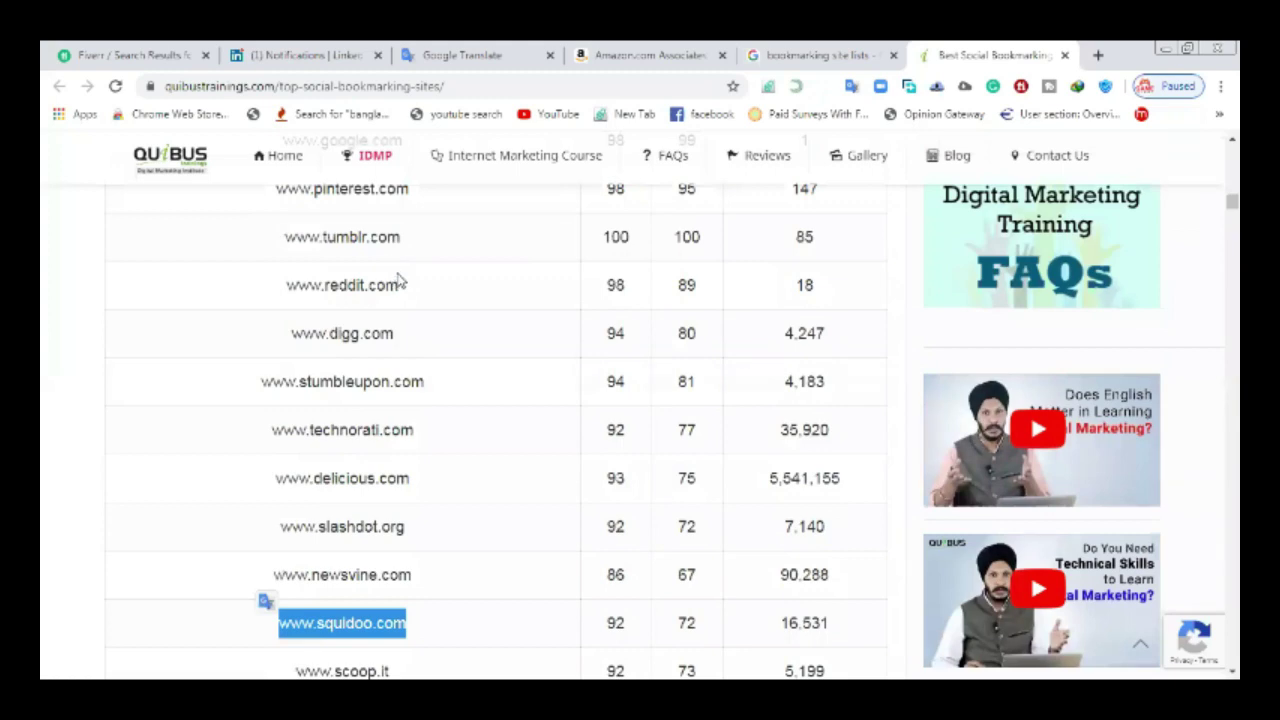
scroll(398, 280, down, 10)
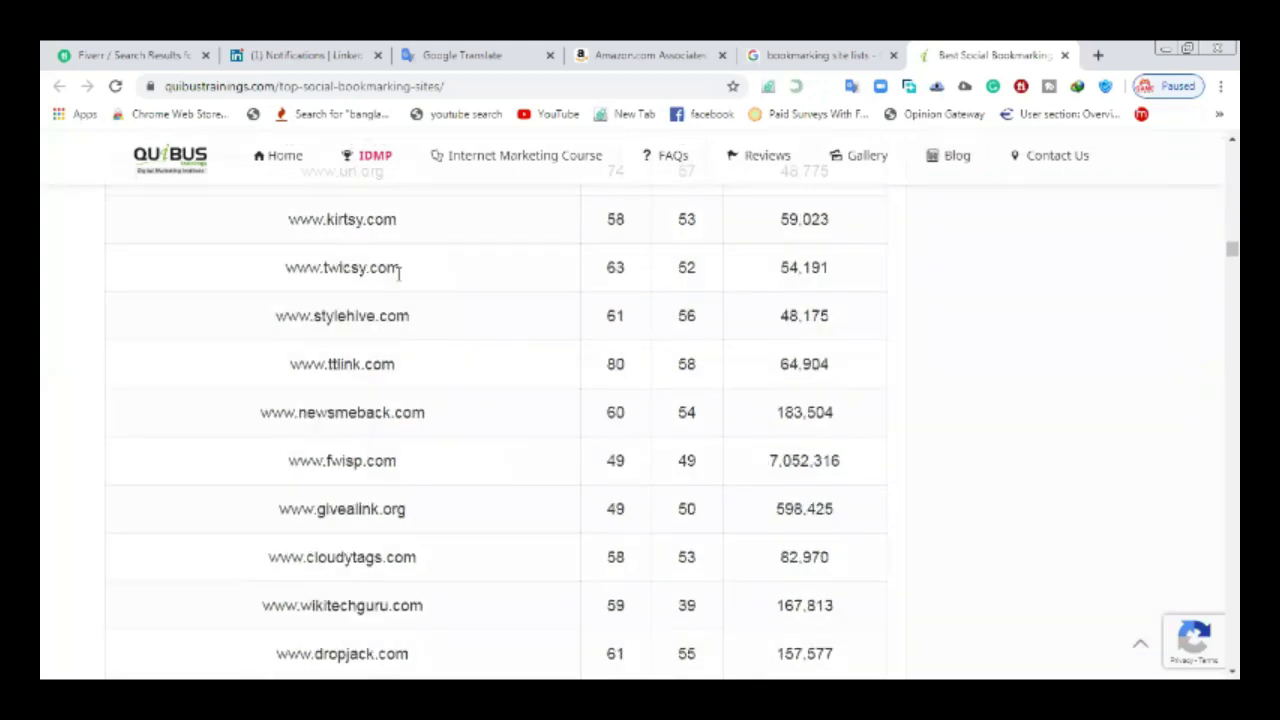
scroll(398, 272, down, 5)
scroll(398, 275, down, 15)
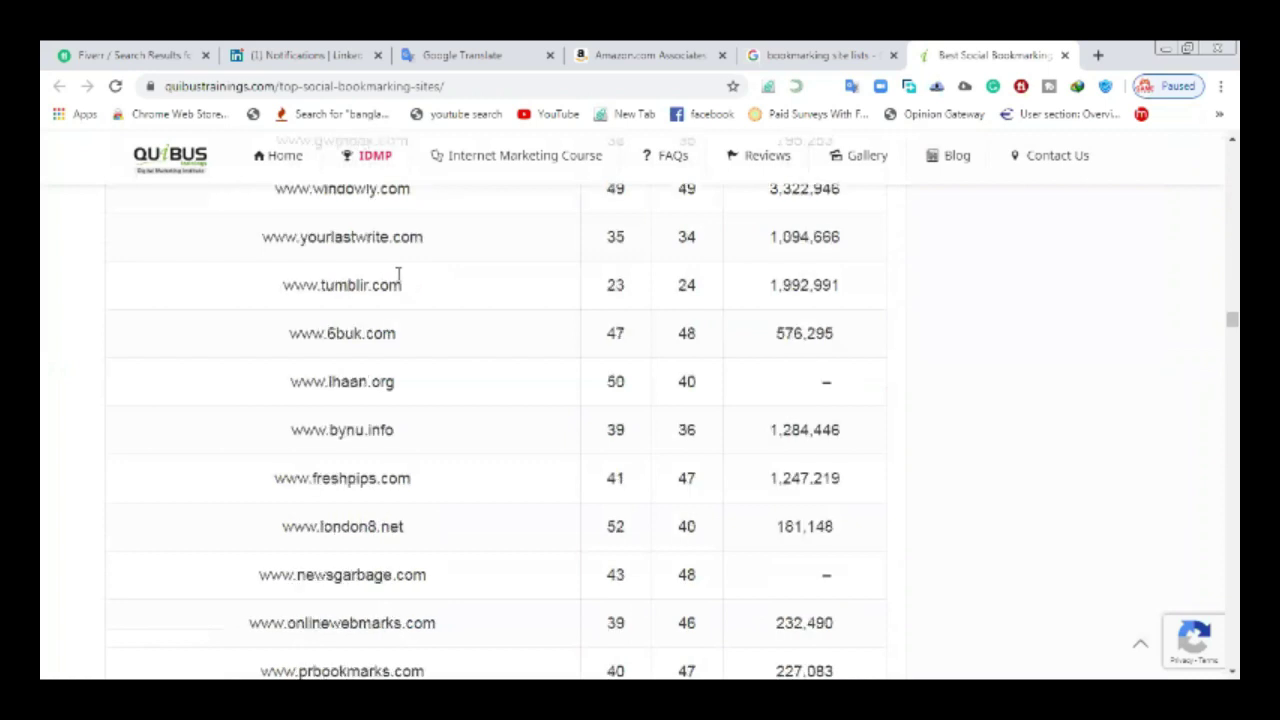
scroll(423, 275, down, 3)
scroll(423, 275, down, 5)
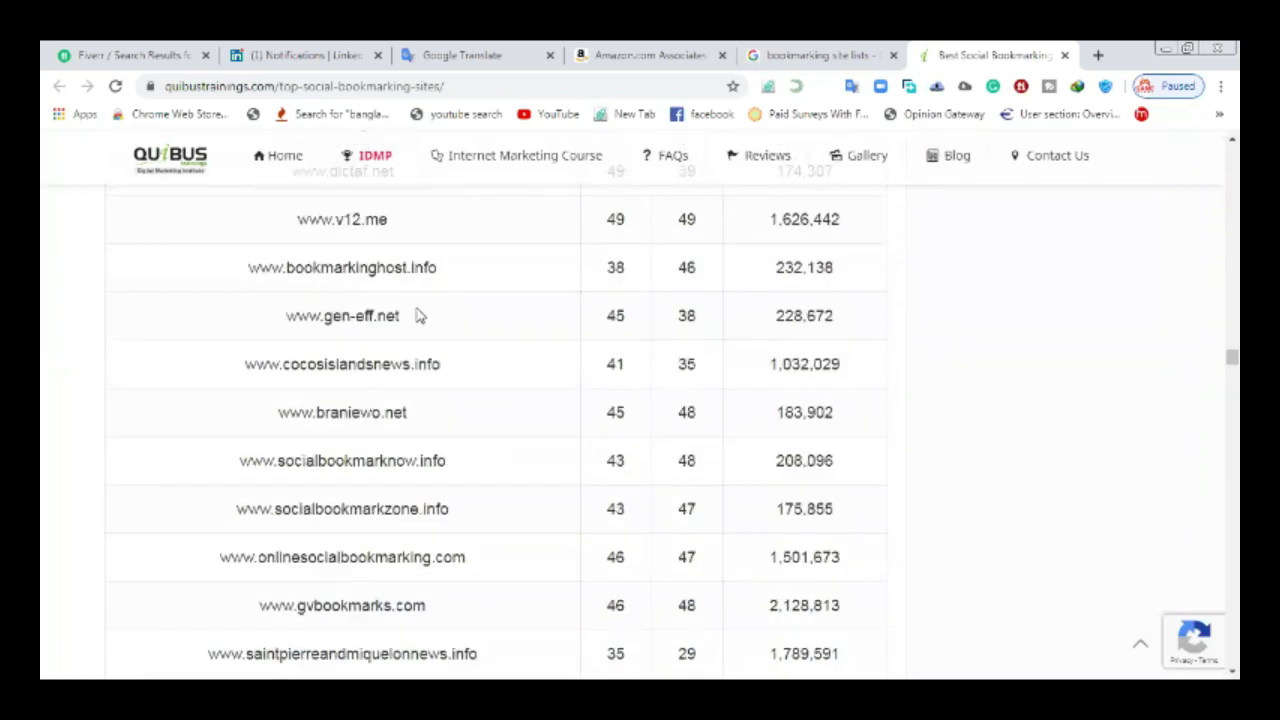
scroll(418, 318, down, 9)
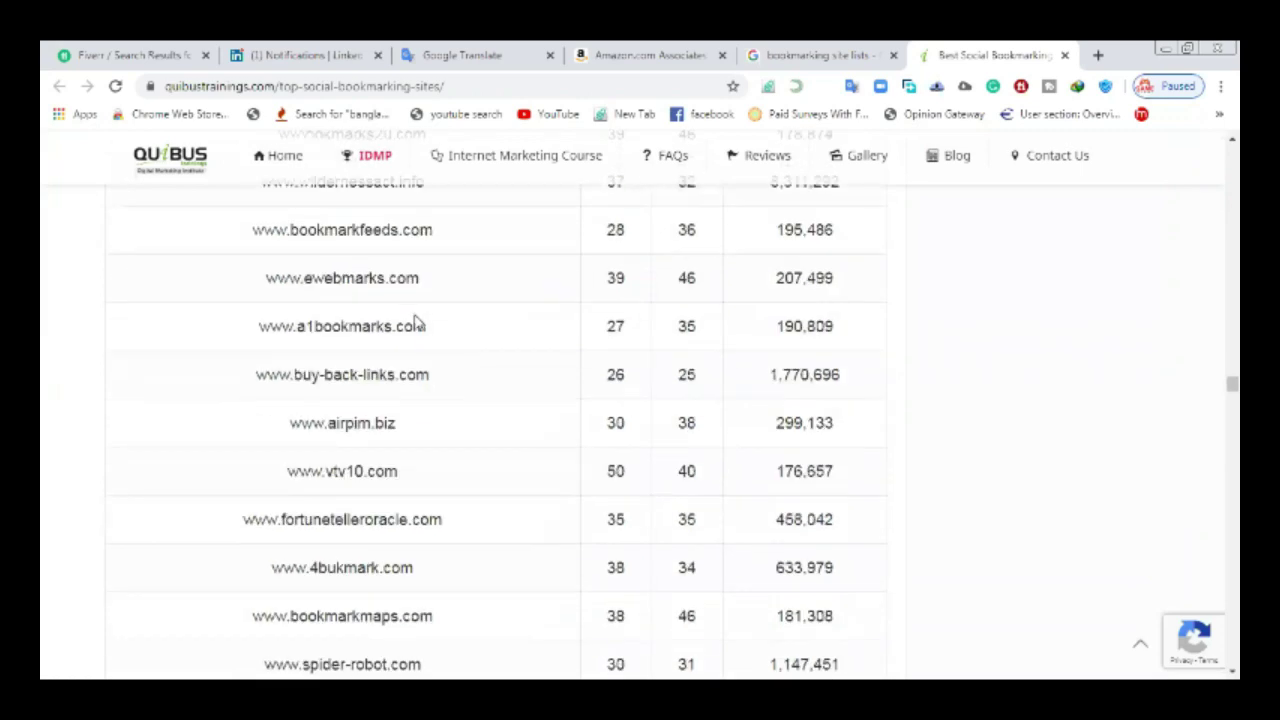
scroll(416, 320, up, 10)
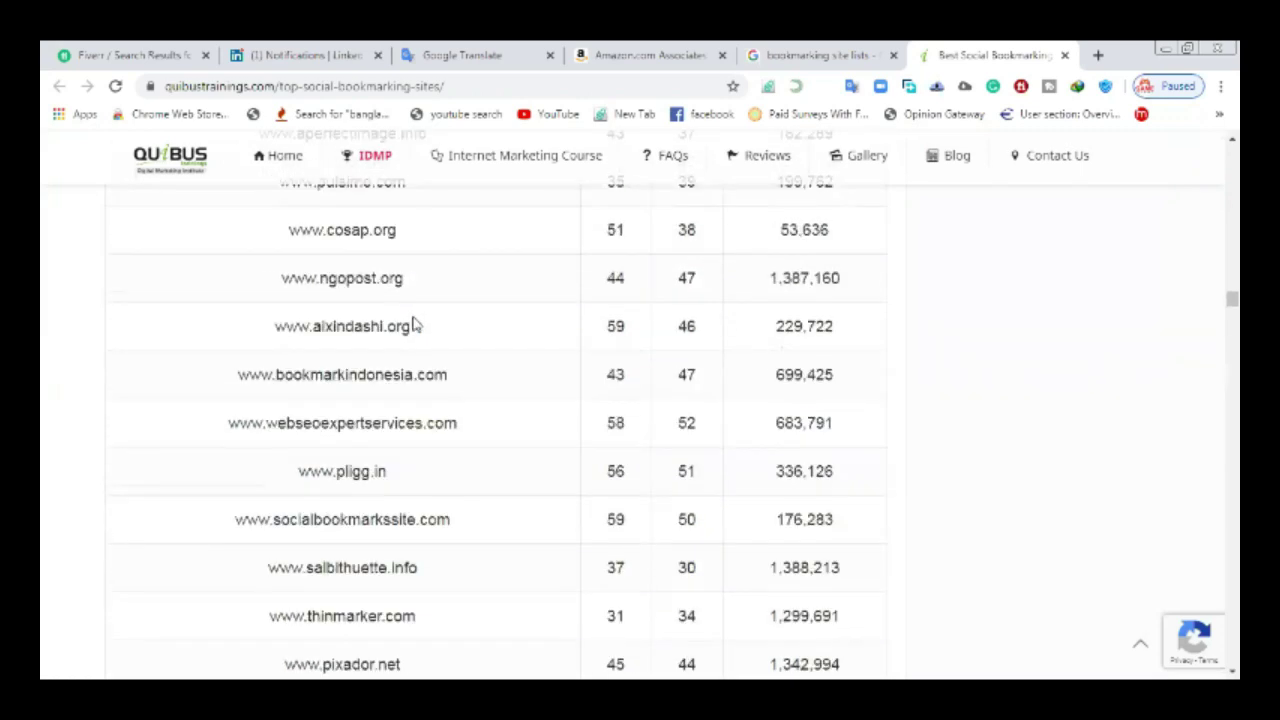
scroll(410, 320, up, 4)
scroll(409, 320, up, 15)
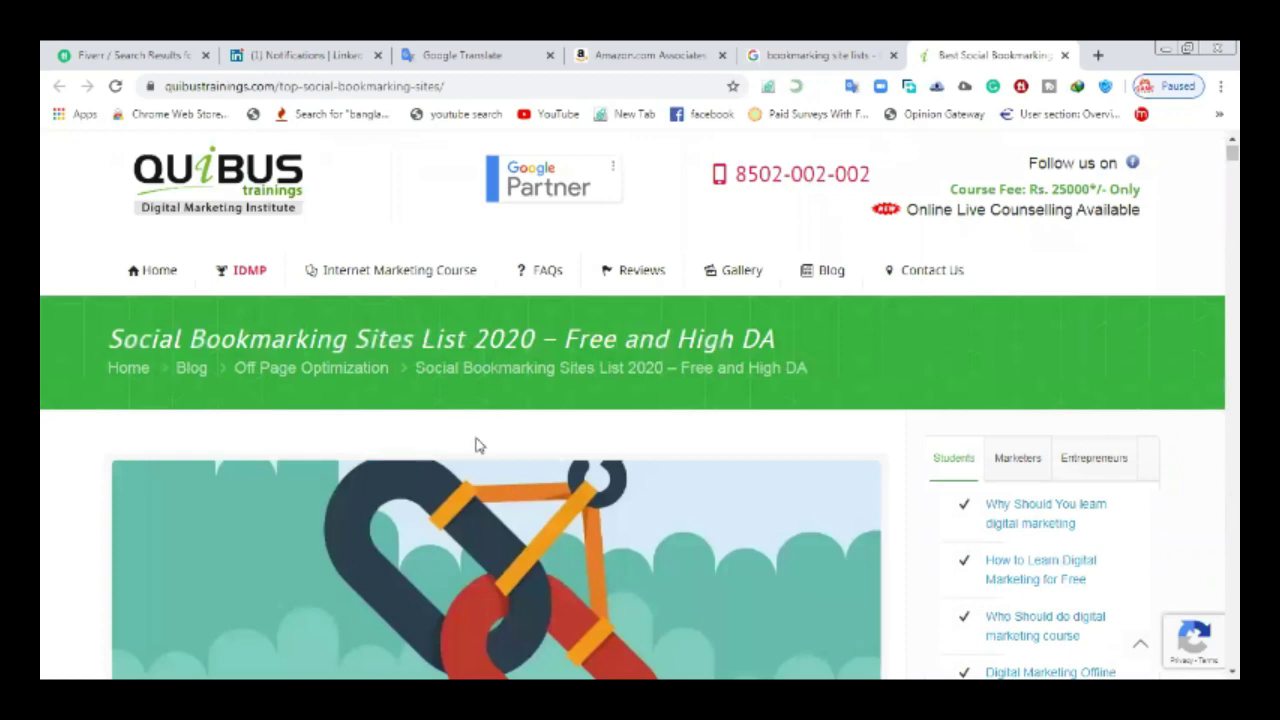
scroll(480, 443, down, 8)
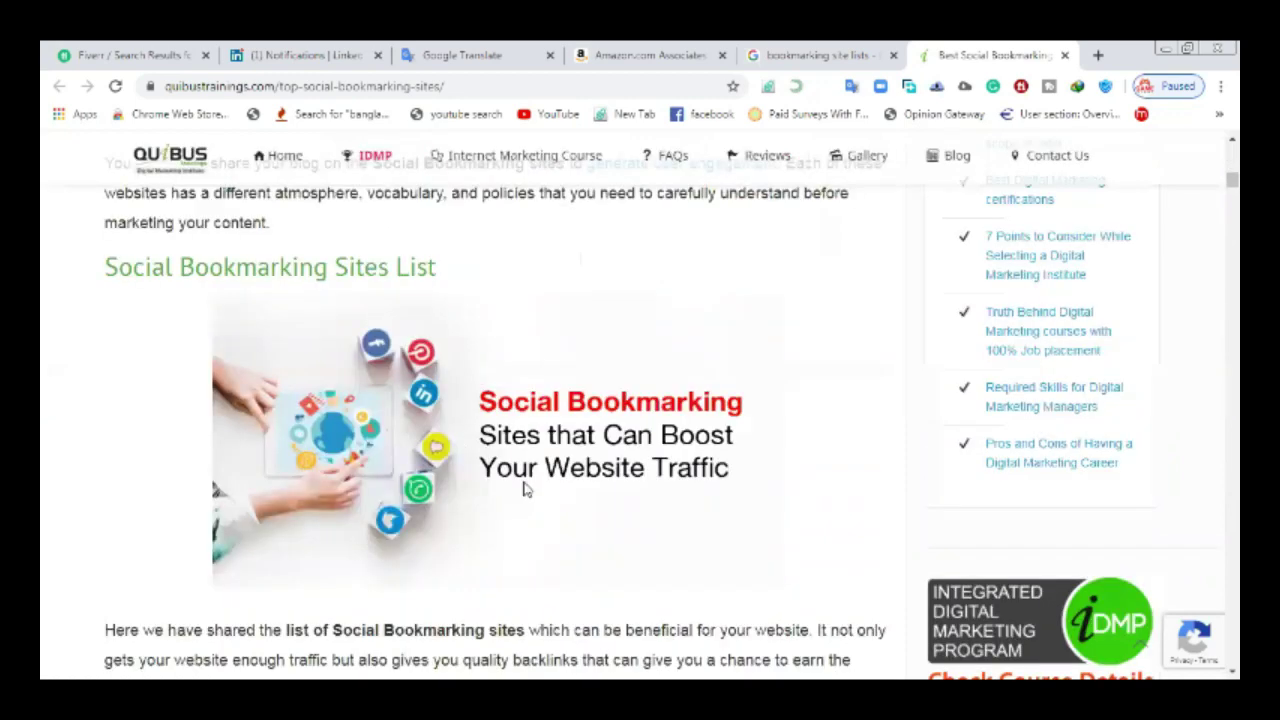
scroll(515, 525, down, 3)
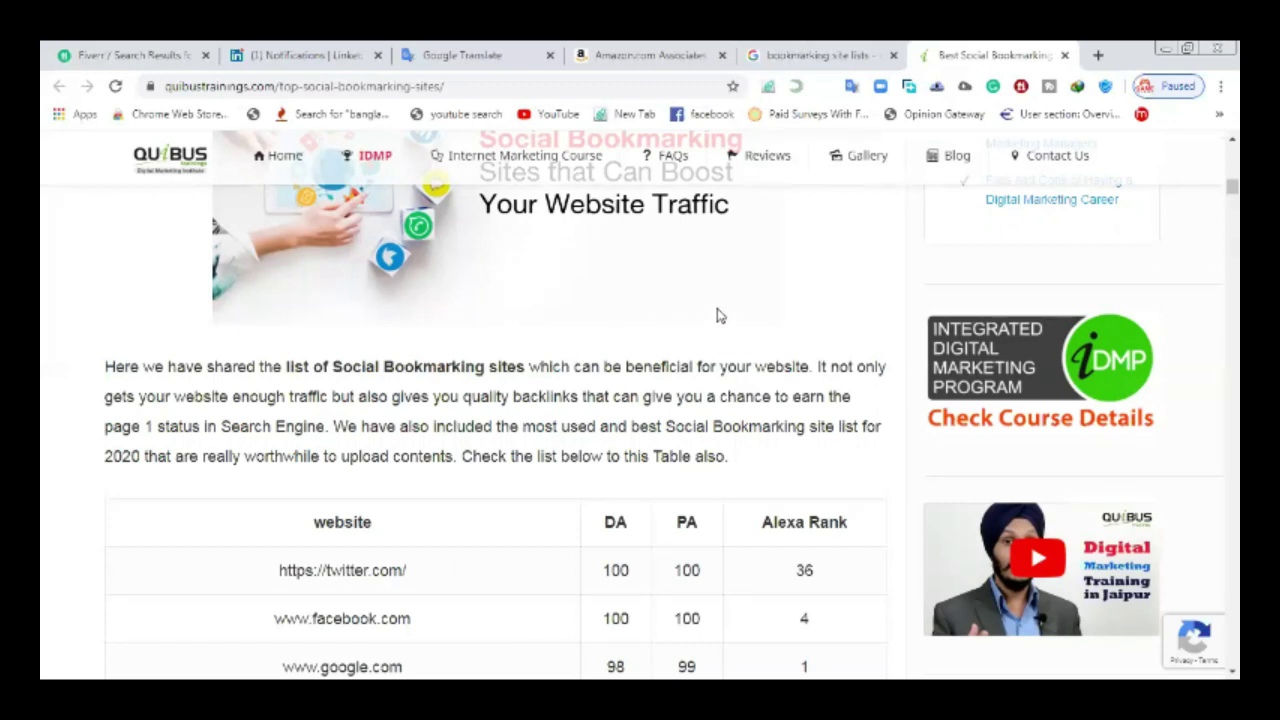
scroll(716, 324, down, 2)
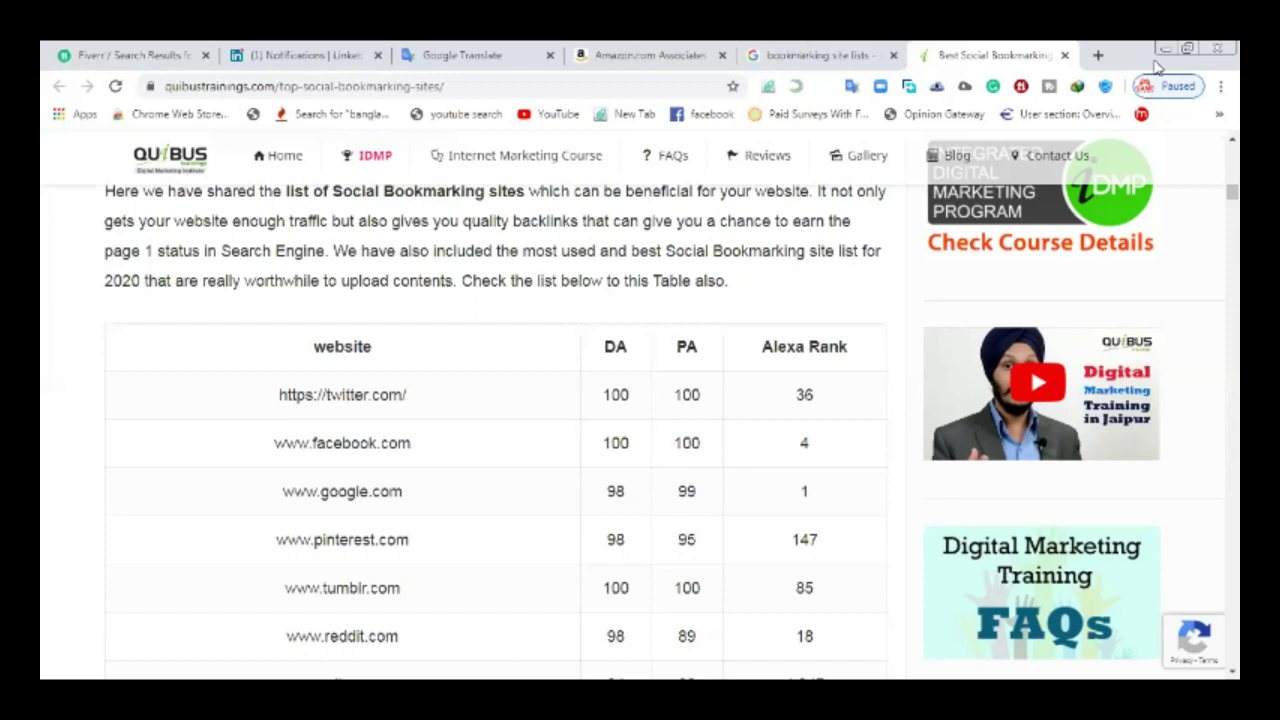
- Open Google Drive in a new tab using google.com's apps grid
click(1098, 55)
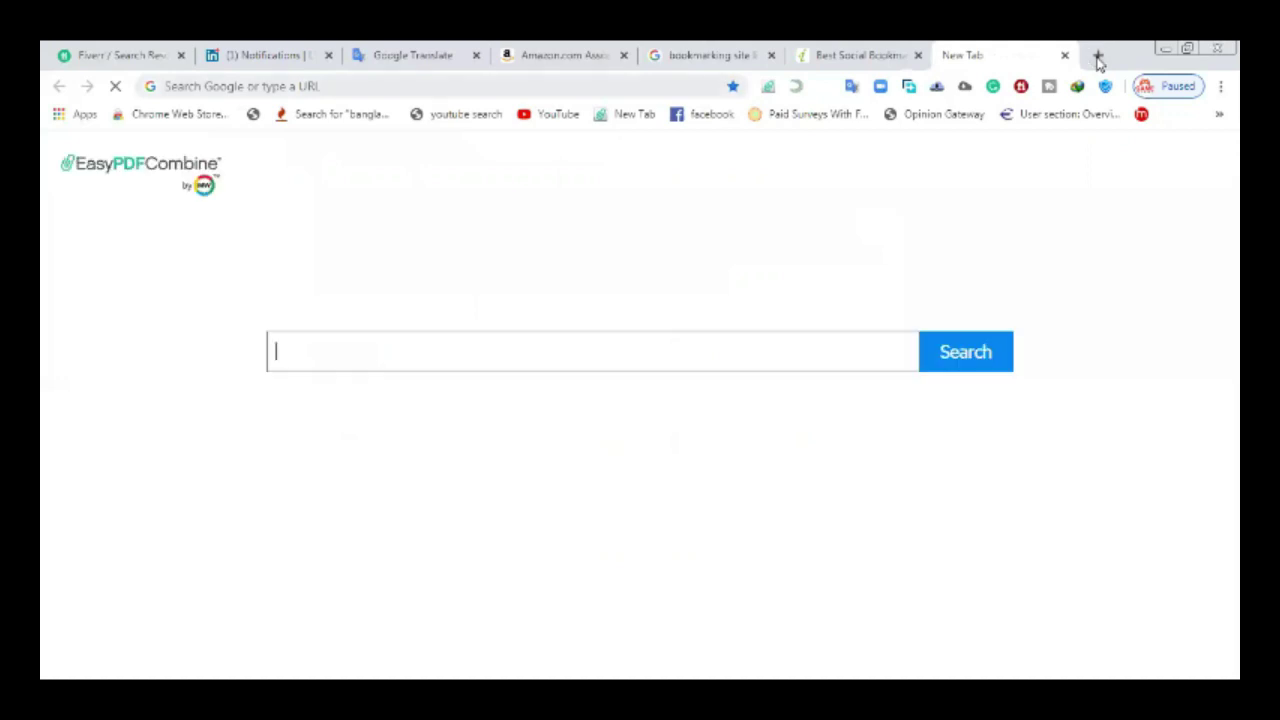
text(google.com)
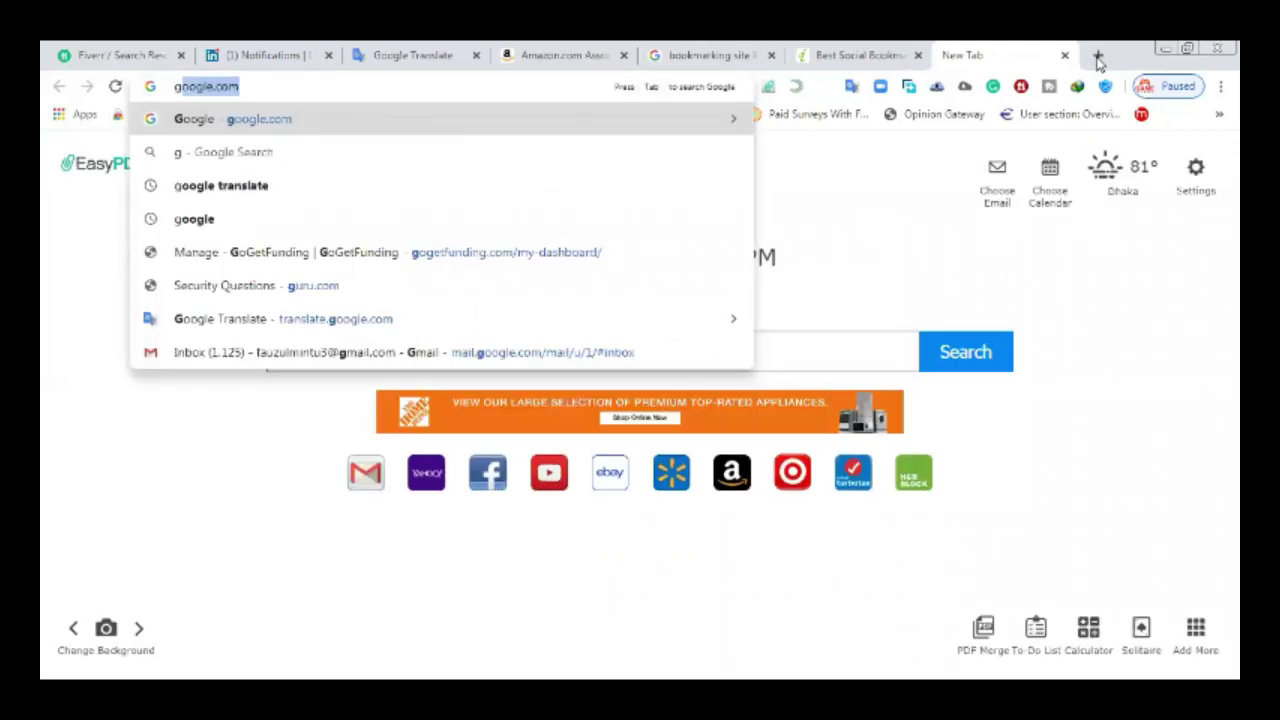
key(Return)
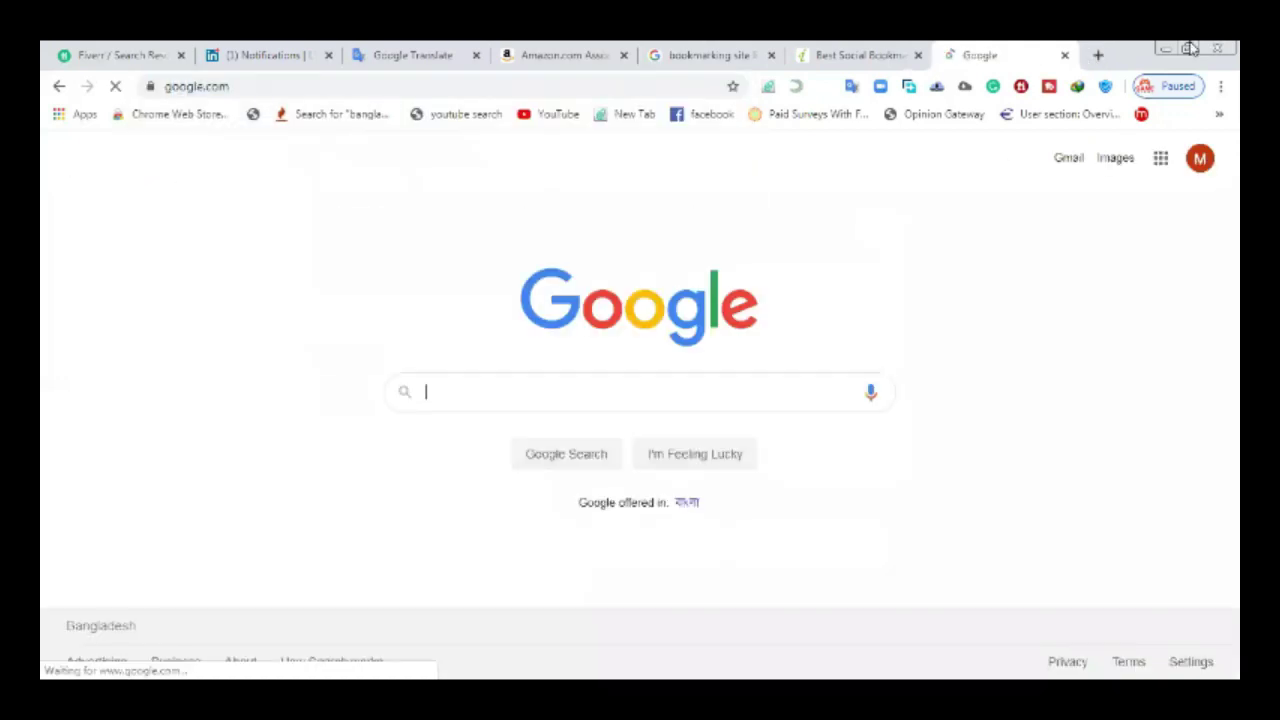
click(1160, 160)
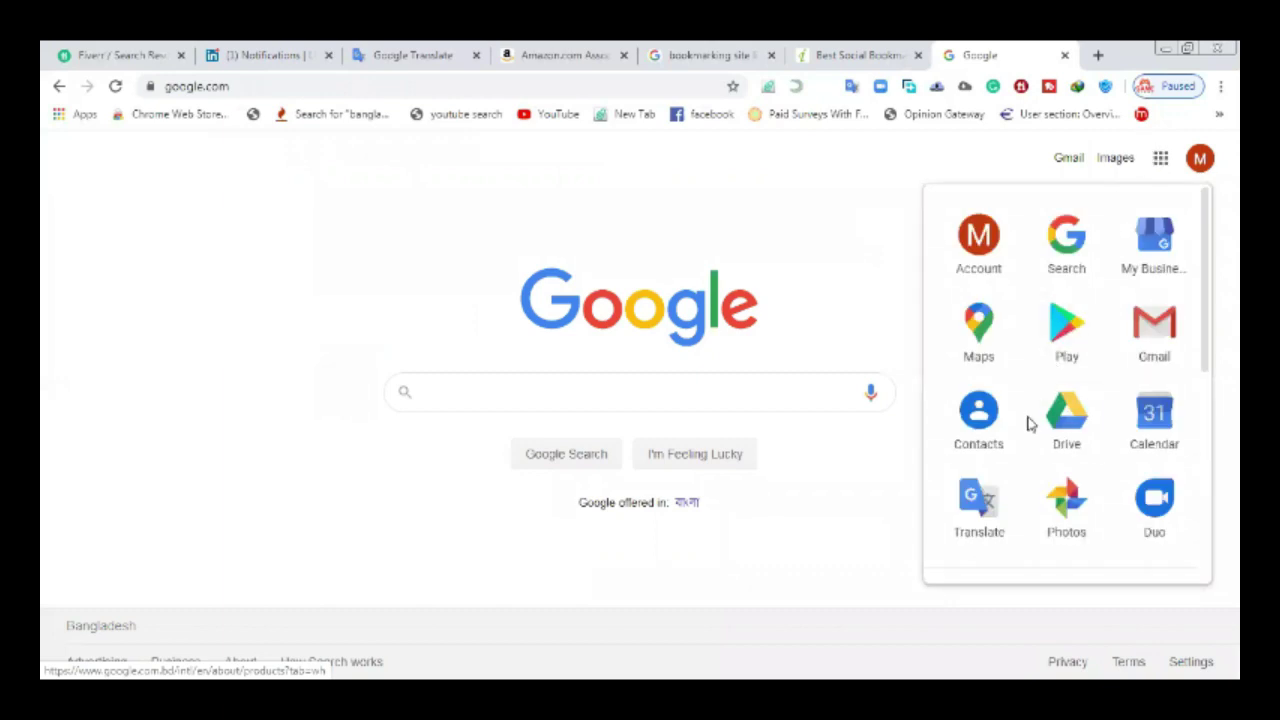
click(1063, 425)
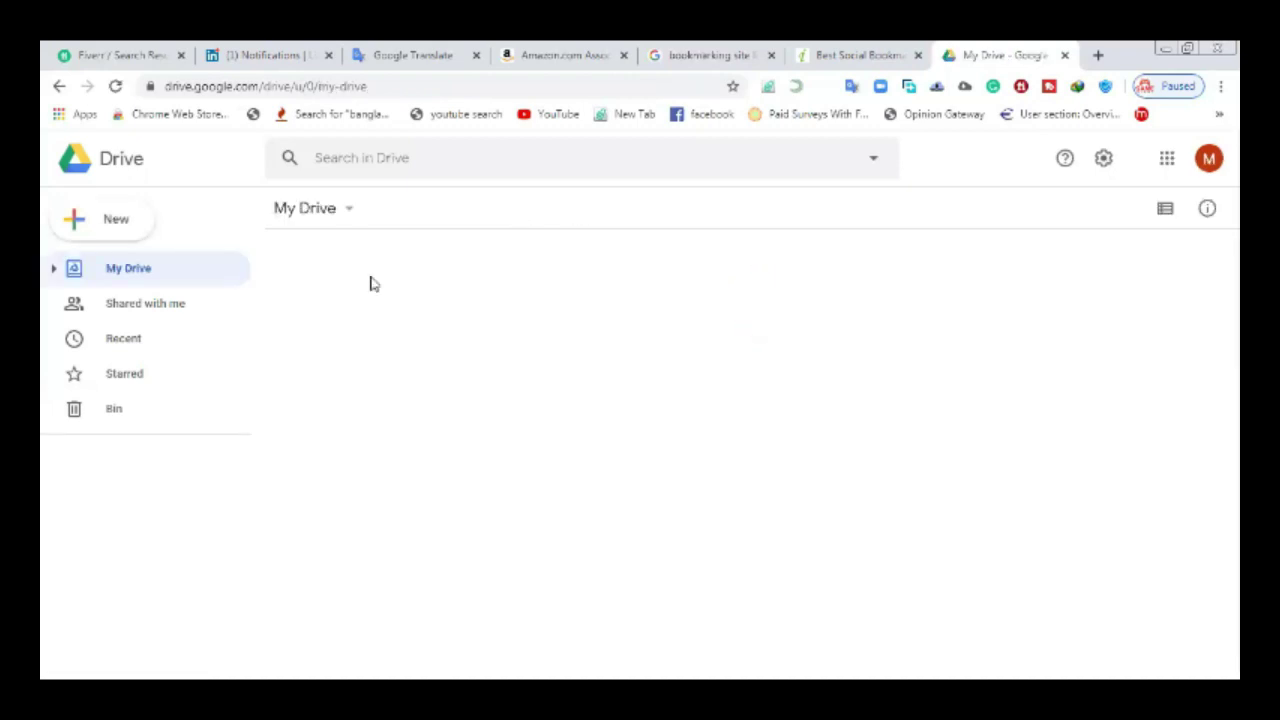
- Create a blank Google Sheets spreadsheet from Drive's New menu
click(104, 222)
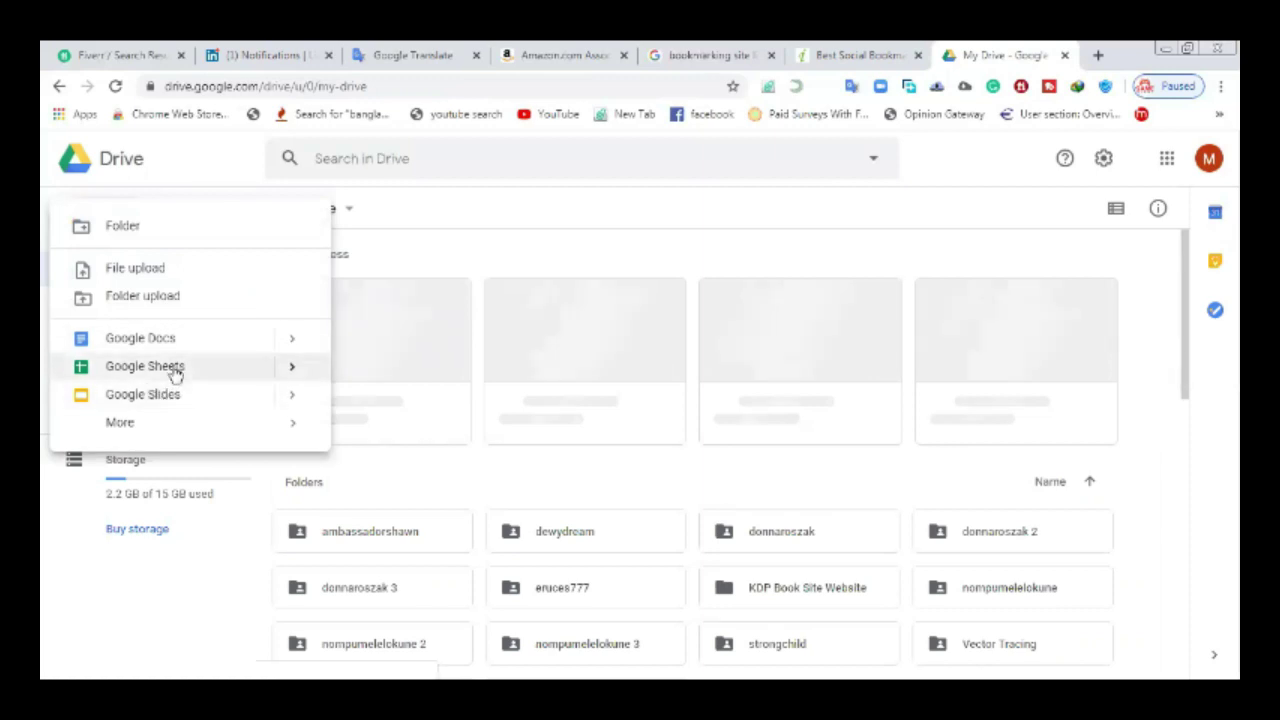
click(172, 372)
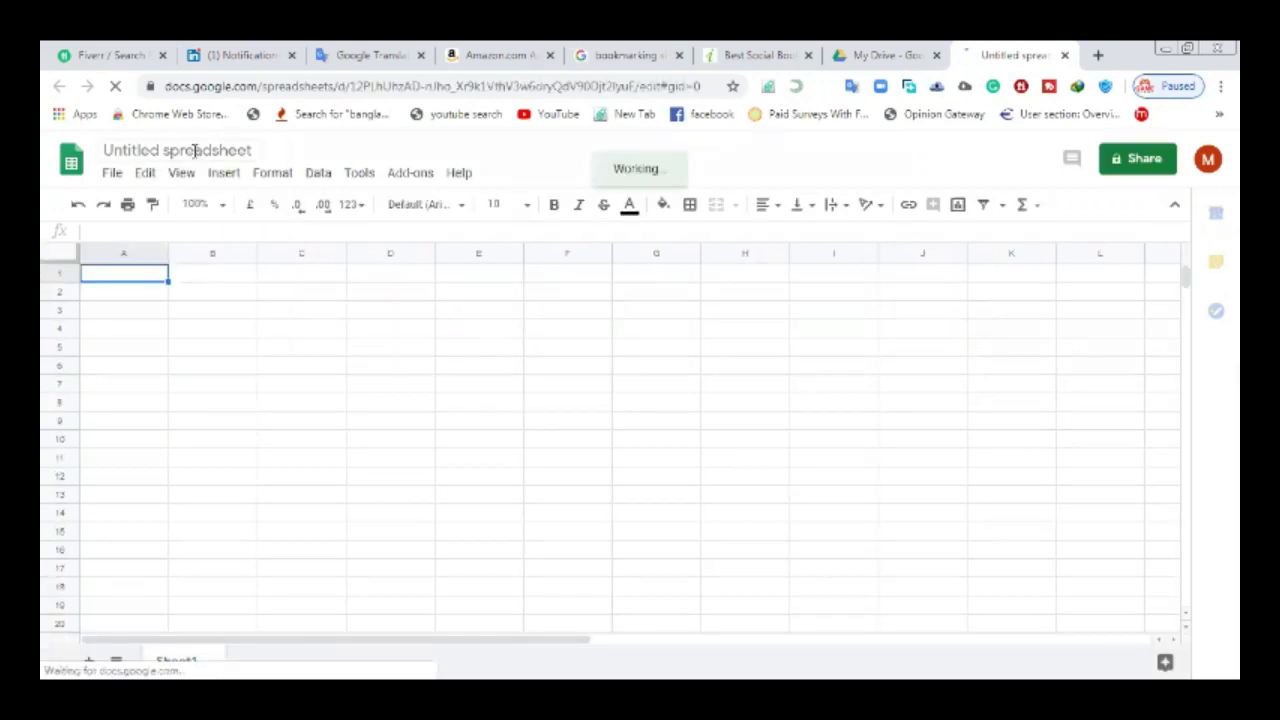
- Rename the untitled spreadsheet to 'Bookmarking List'
click(195, 150)
text(B)
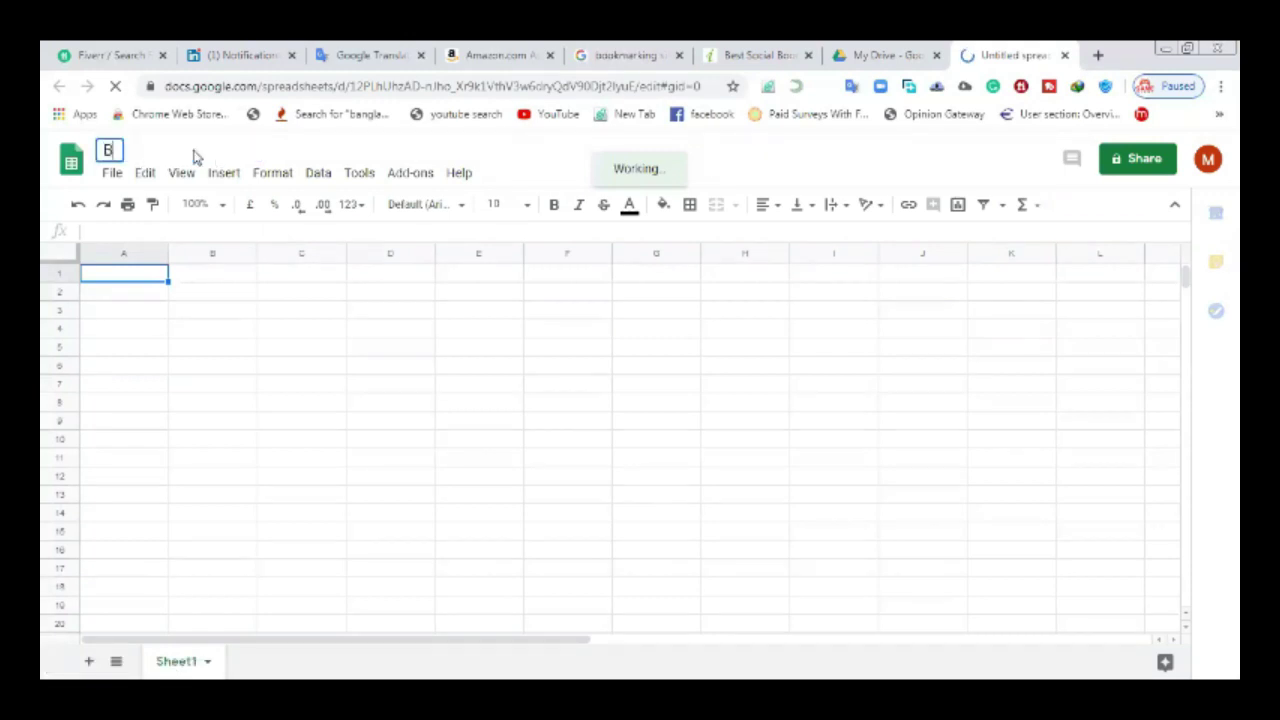
text(ookmarkin)
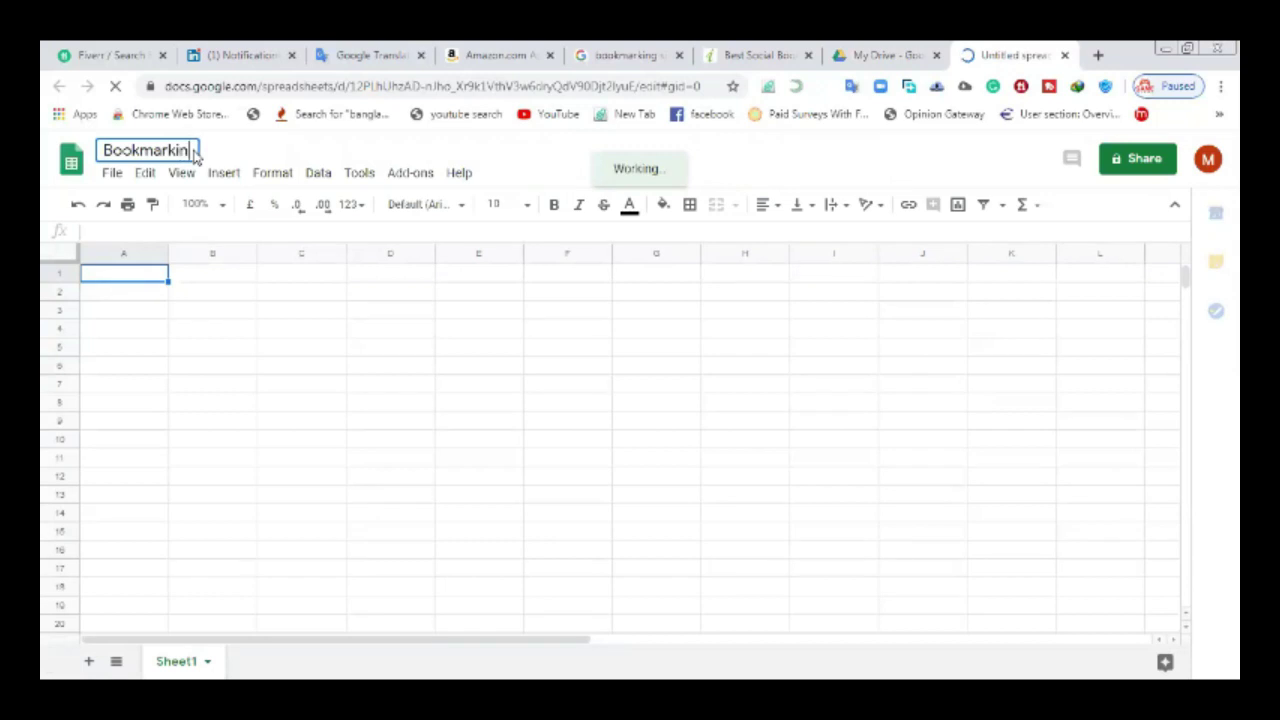
text(g List)
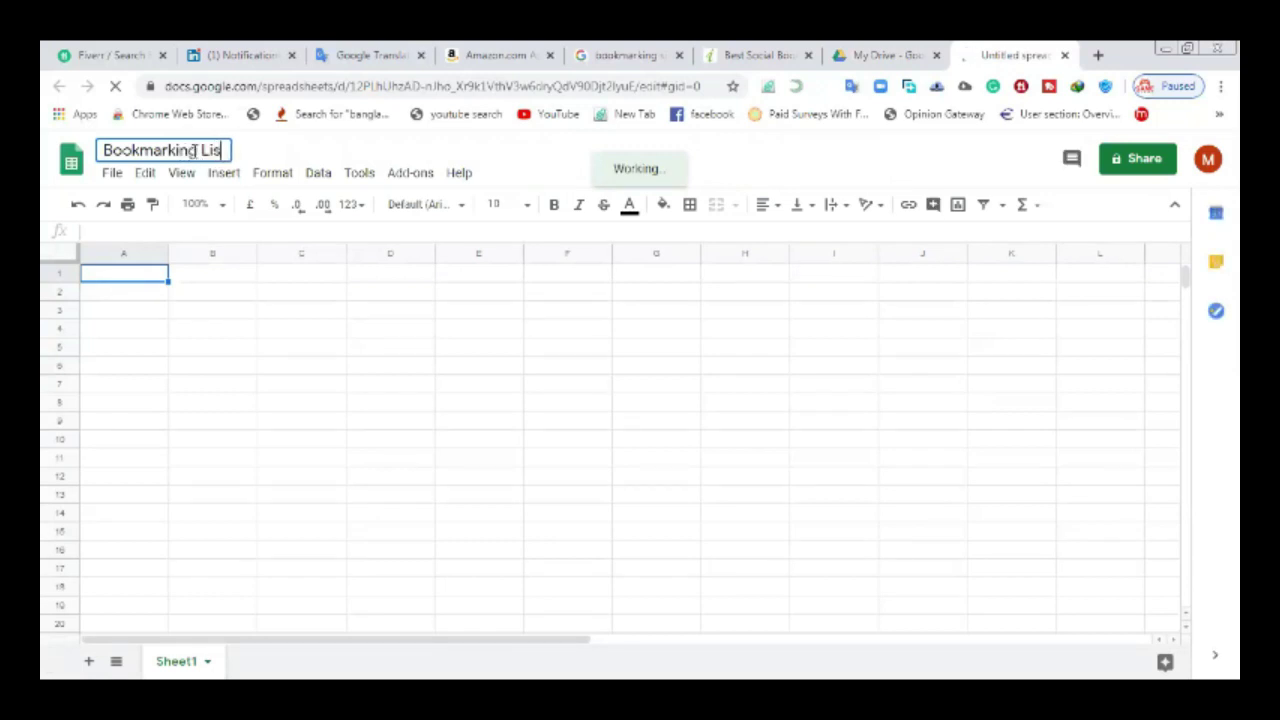
click(312, 157)
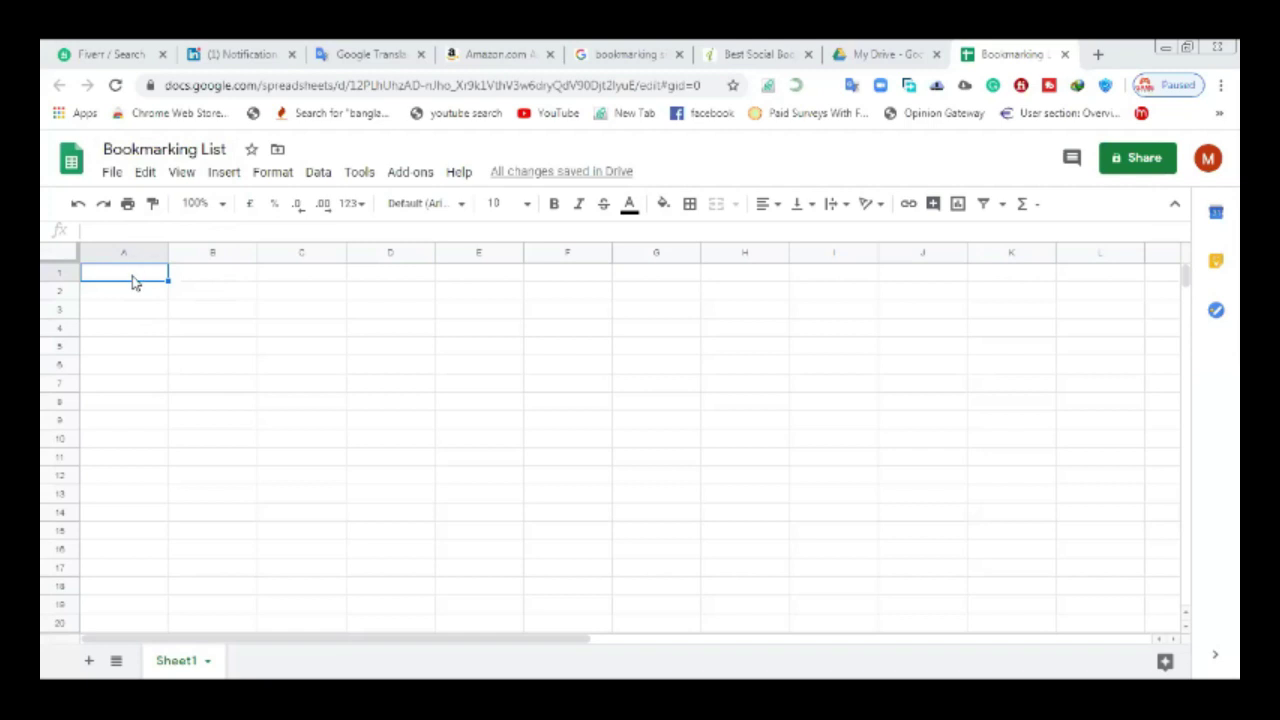
- Enter 'Bookmarking Site' in A1 and widen column A to fit it
double_click(134, 280)
text(Boo)
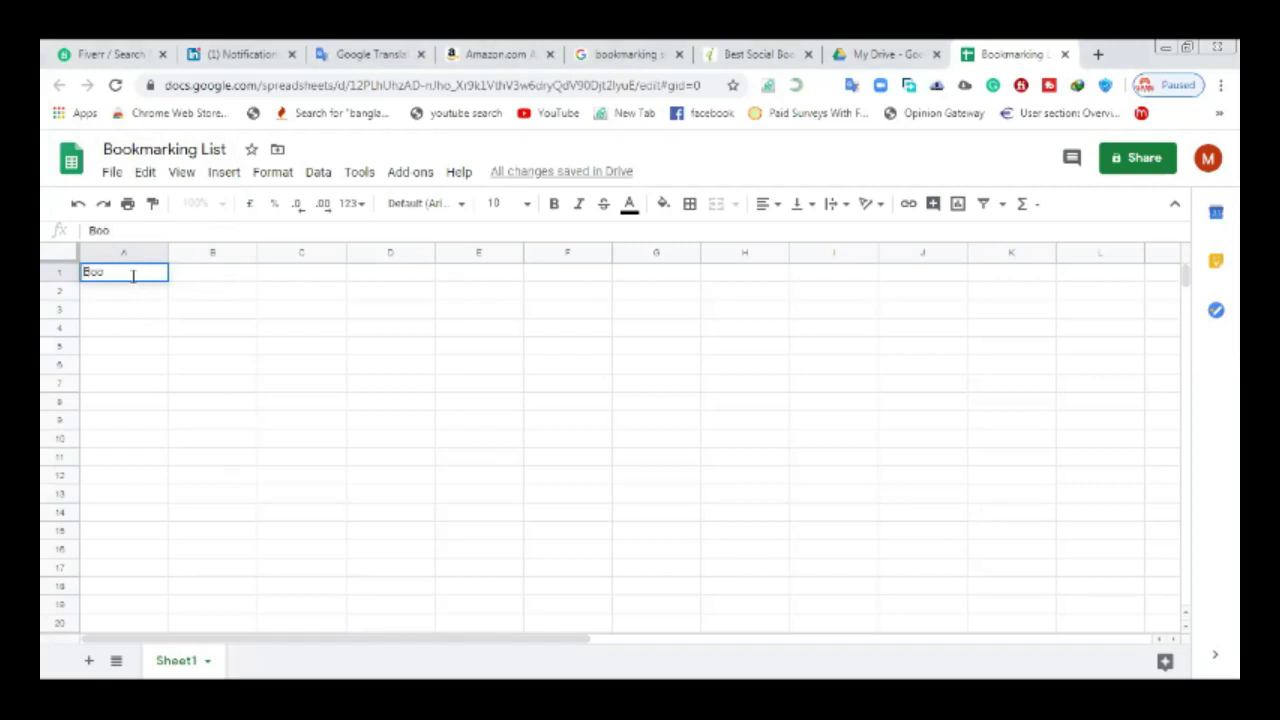
text(kmarking)
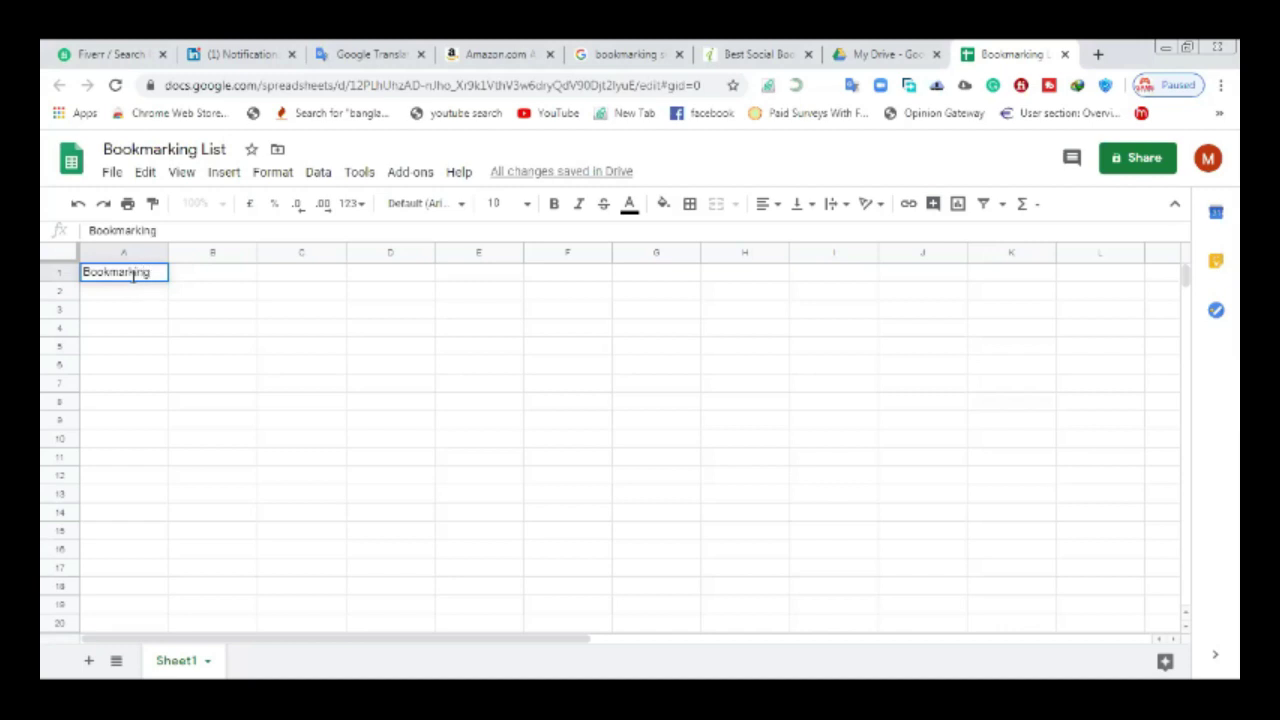
text( Site)
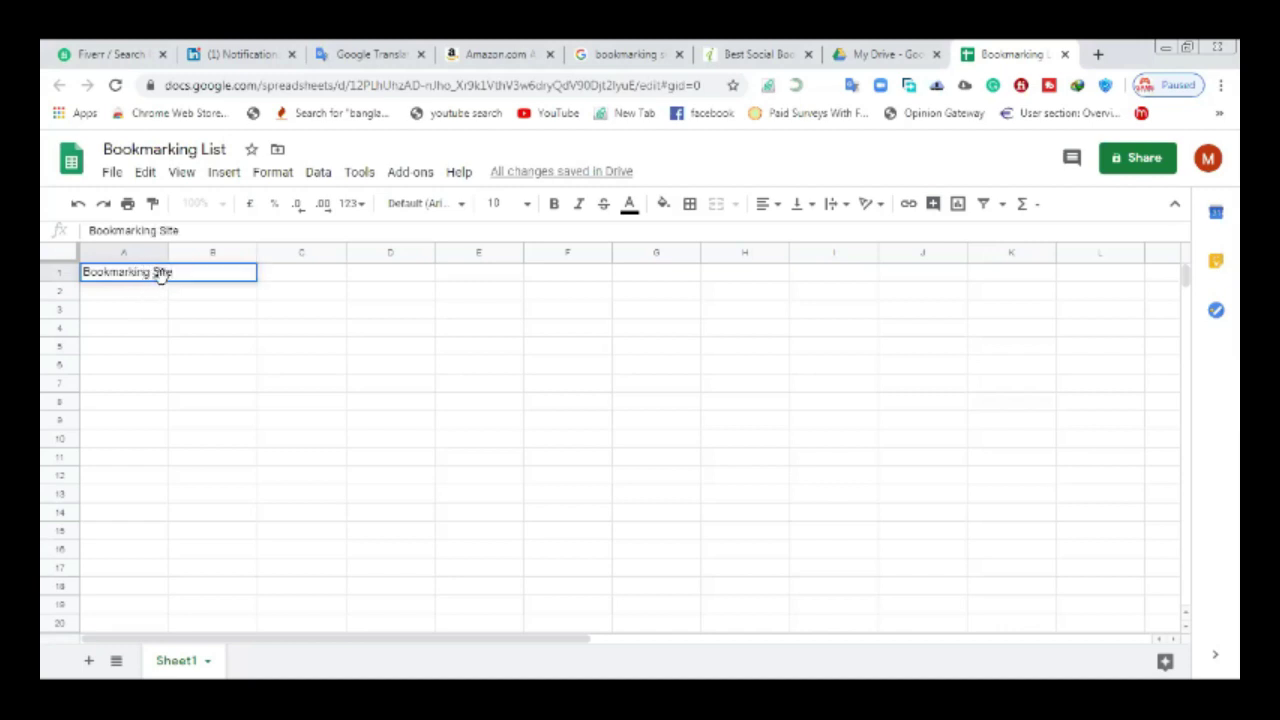
key(Return)
drag(167, 245, 384, 278)
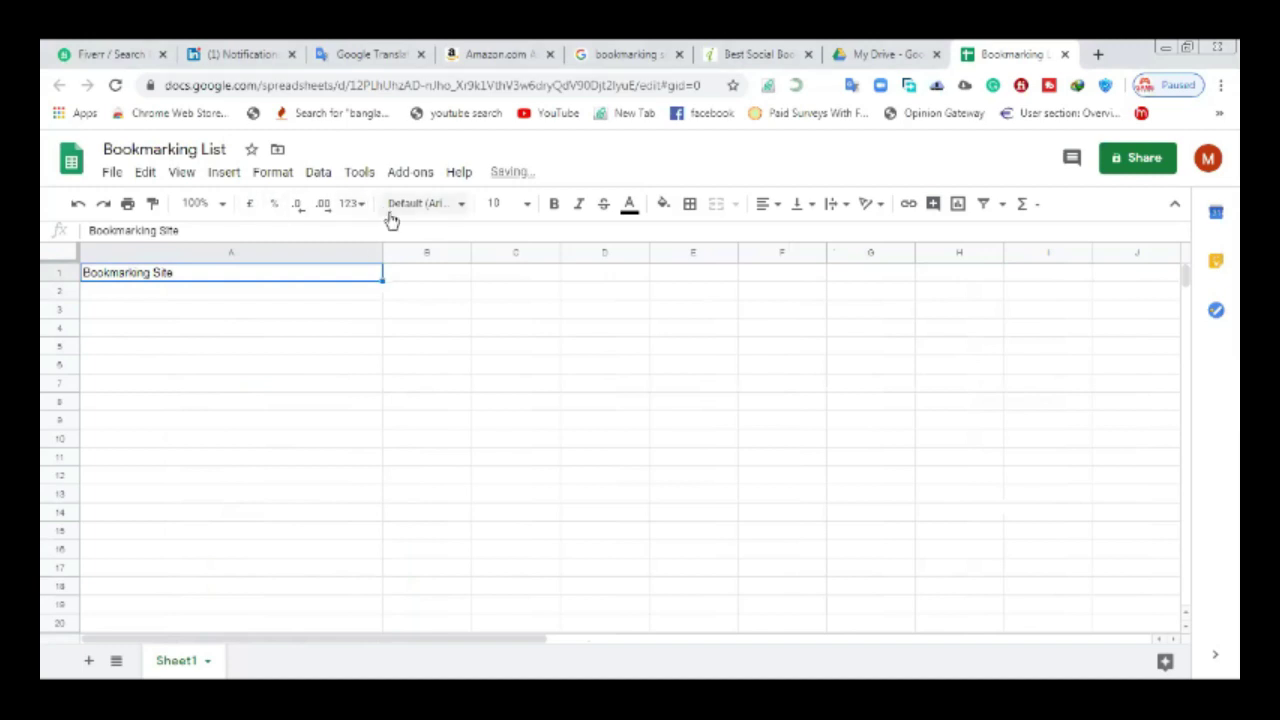
- Make the A1 heading bold, 18-point and red
click(552, 205)
click(527, 208)
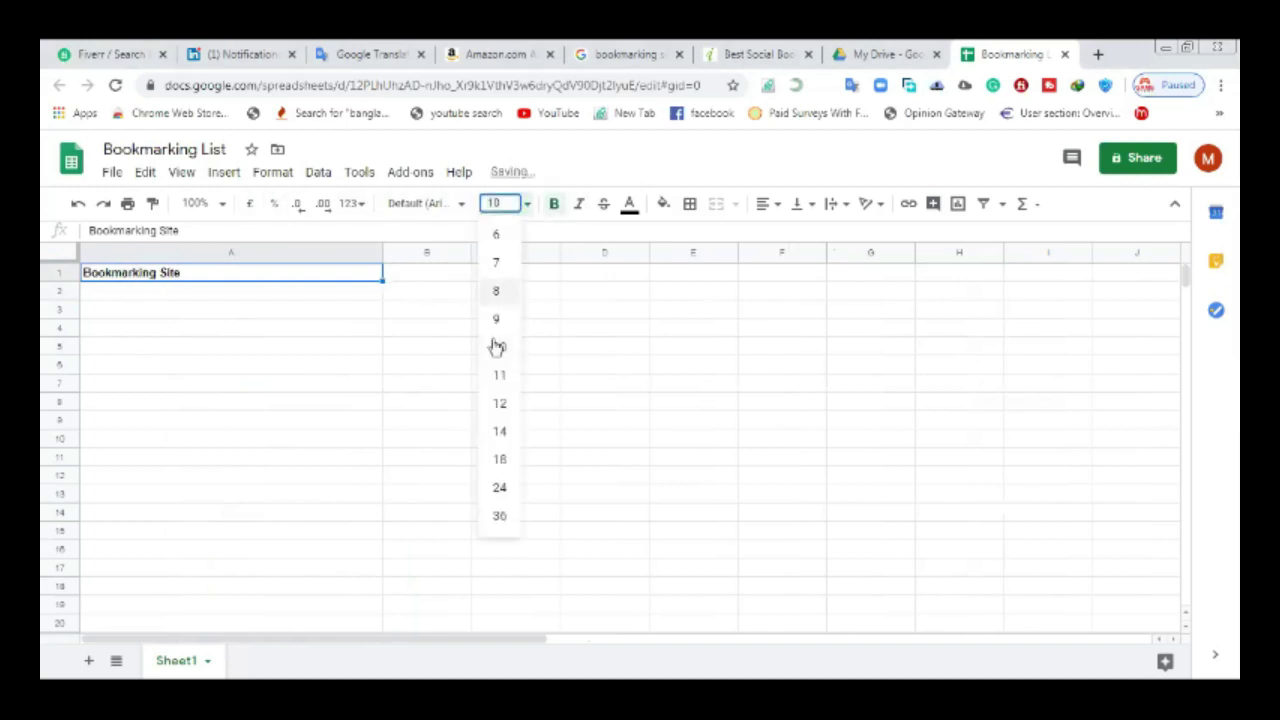
click(499, 462)
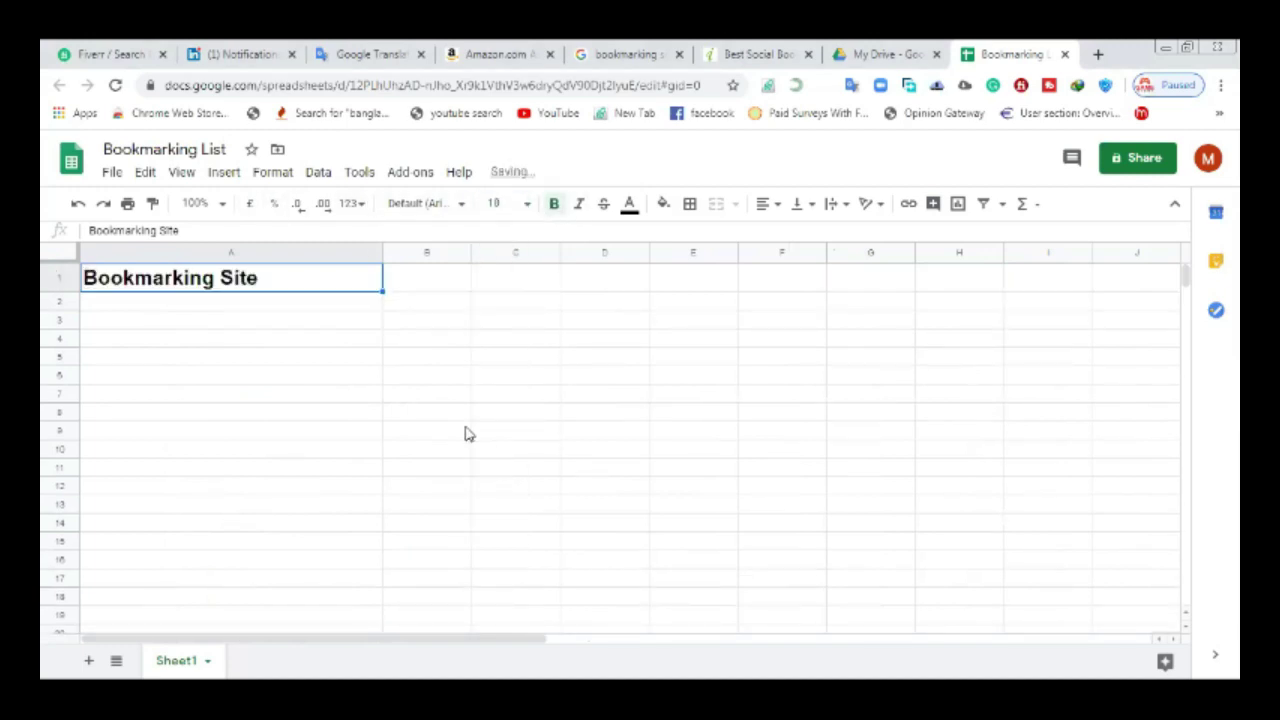
click(629, 210)
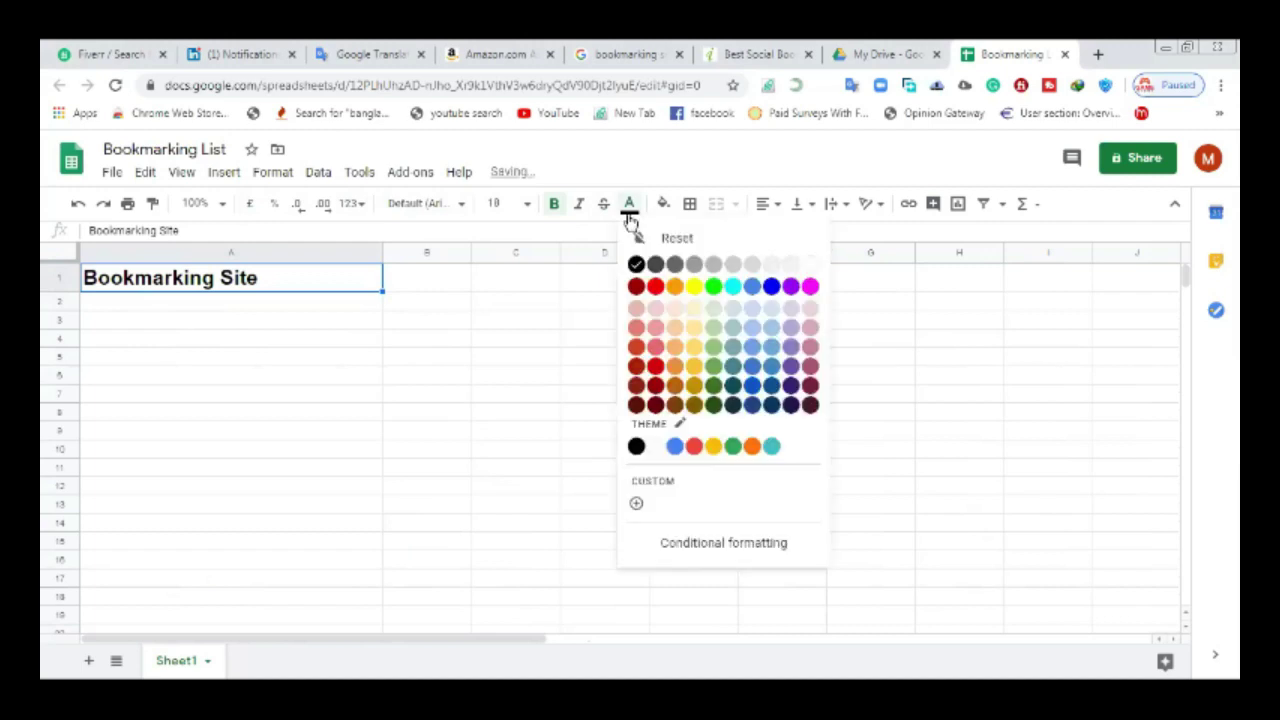
click(655, 286)
click(447, 290)
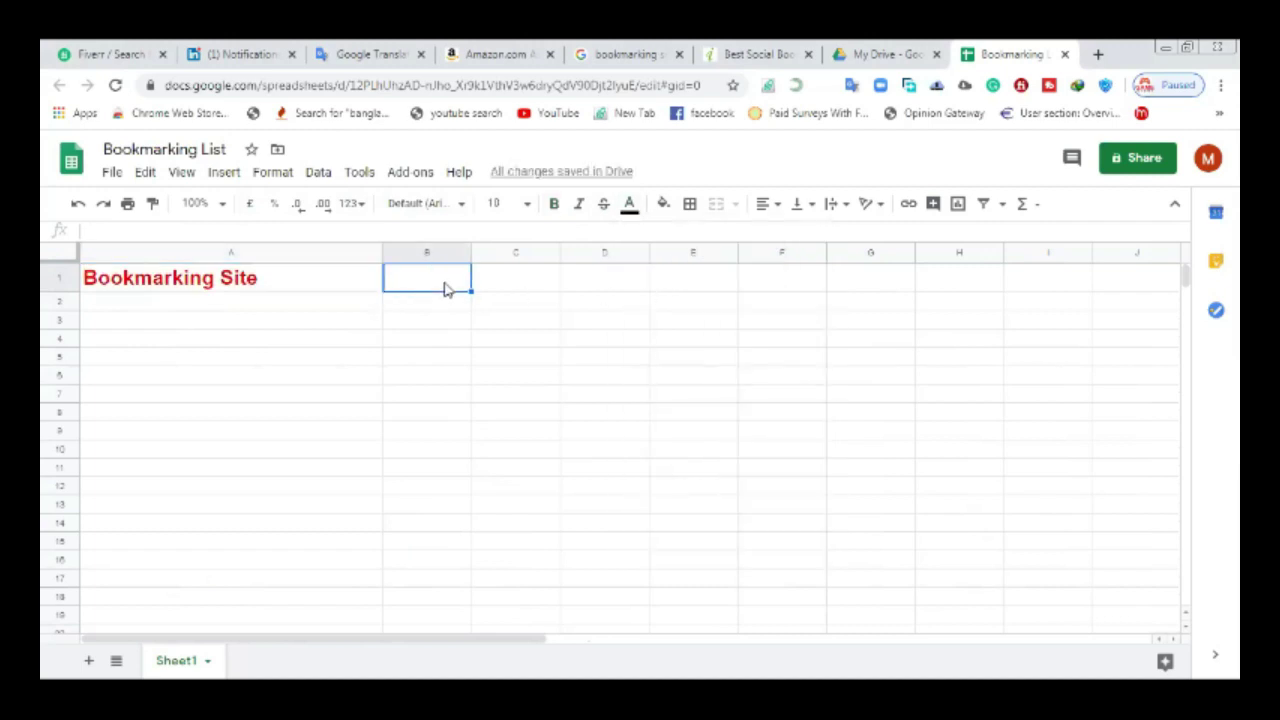
- Enter 'Used Email' in B1 and widen column B
double_click(445, 289)
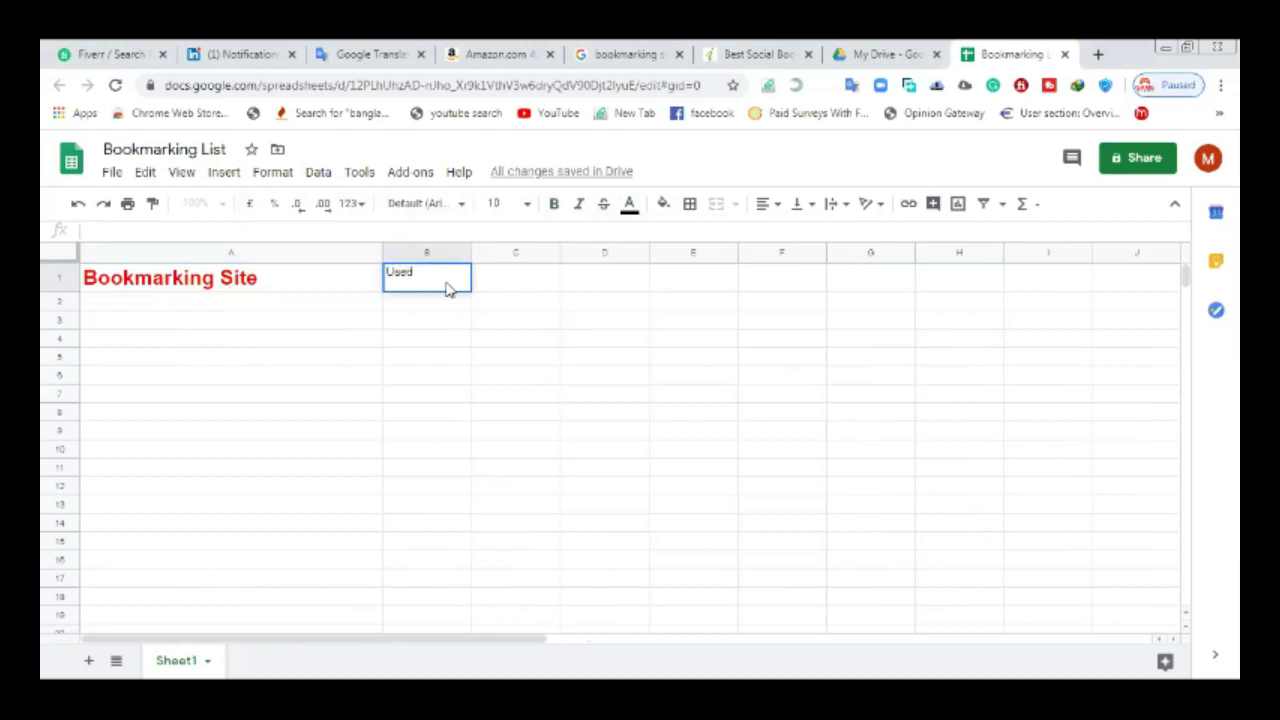
text(Used Email)
key(Return)
click(448, 285)
drag(470, 252, 627, 252)
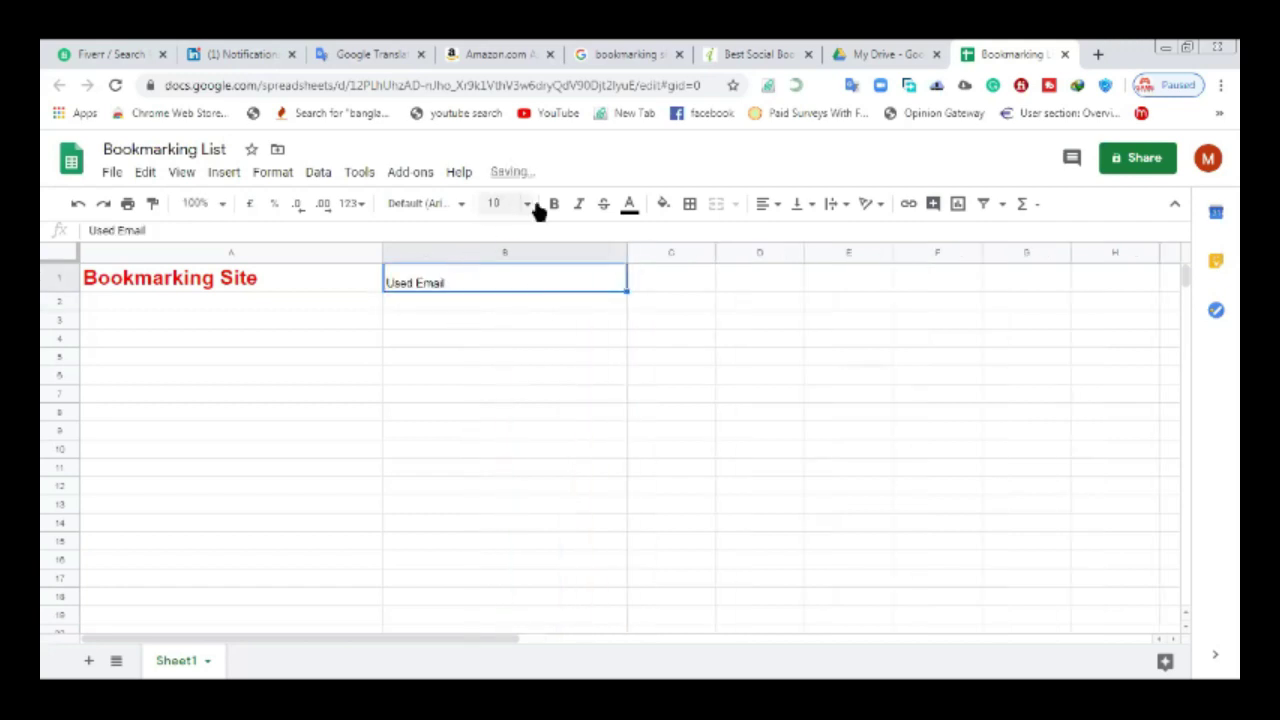
- Make the Used Email header size 18, red and bold
click(528, 205)
click(499, 459)
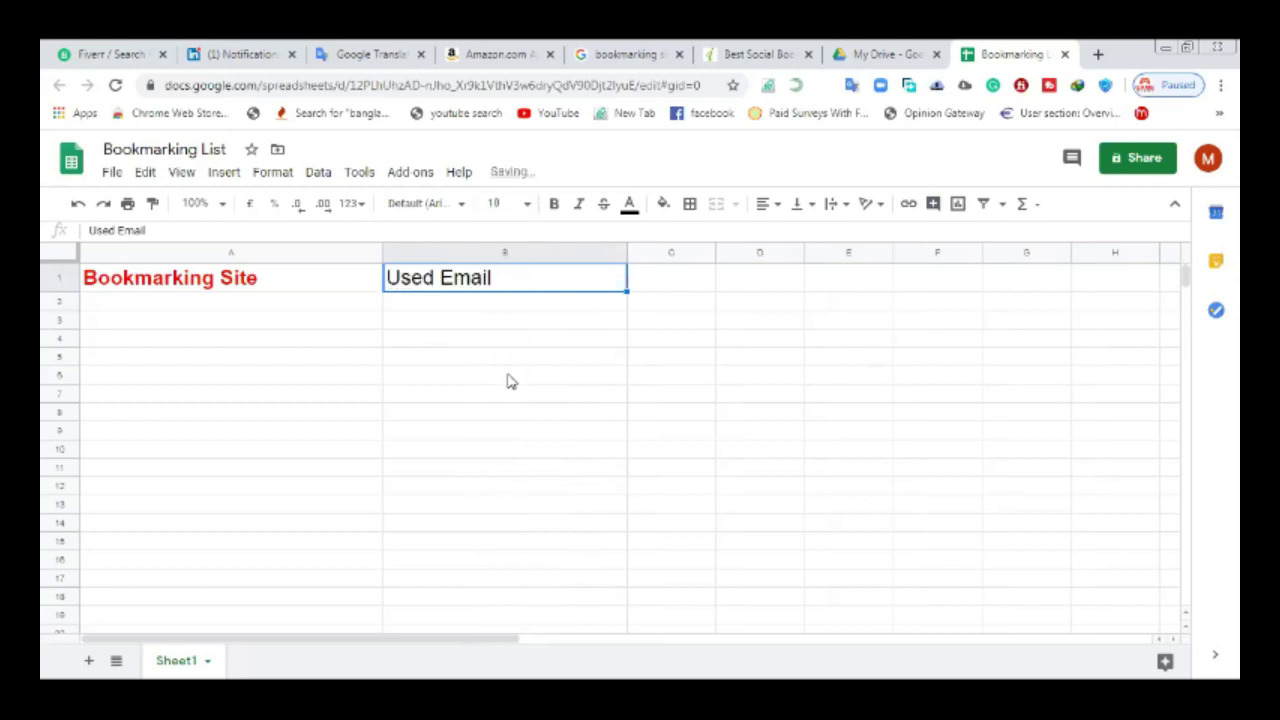
click(629, 208)
click(653, 287)
click(656, 288)
click(500, 283)
click(553, 203)
- Add a size 18, red, bold 'Pss' header in C1 and widen column C
double_click(662, 279)
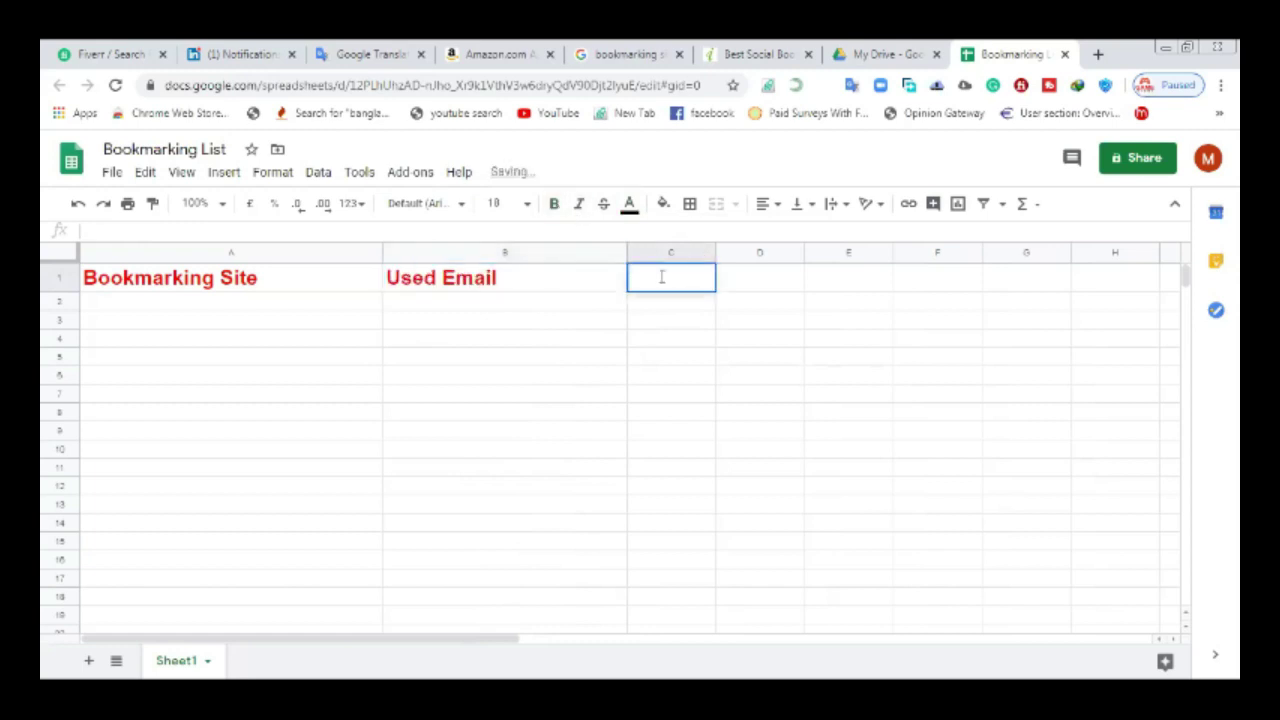
text(Pss)
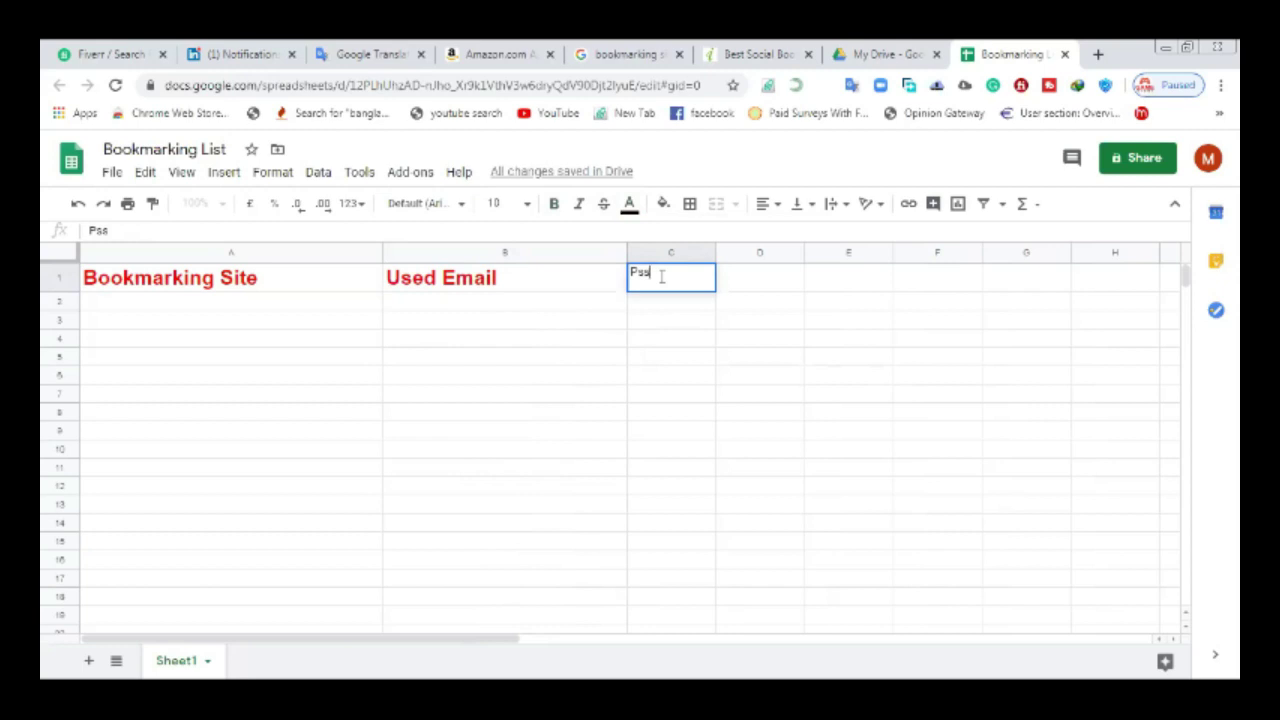
click(651, 306)
click(645, 279)
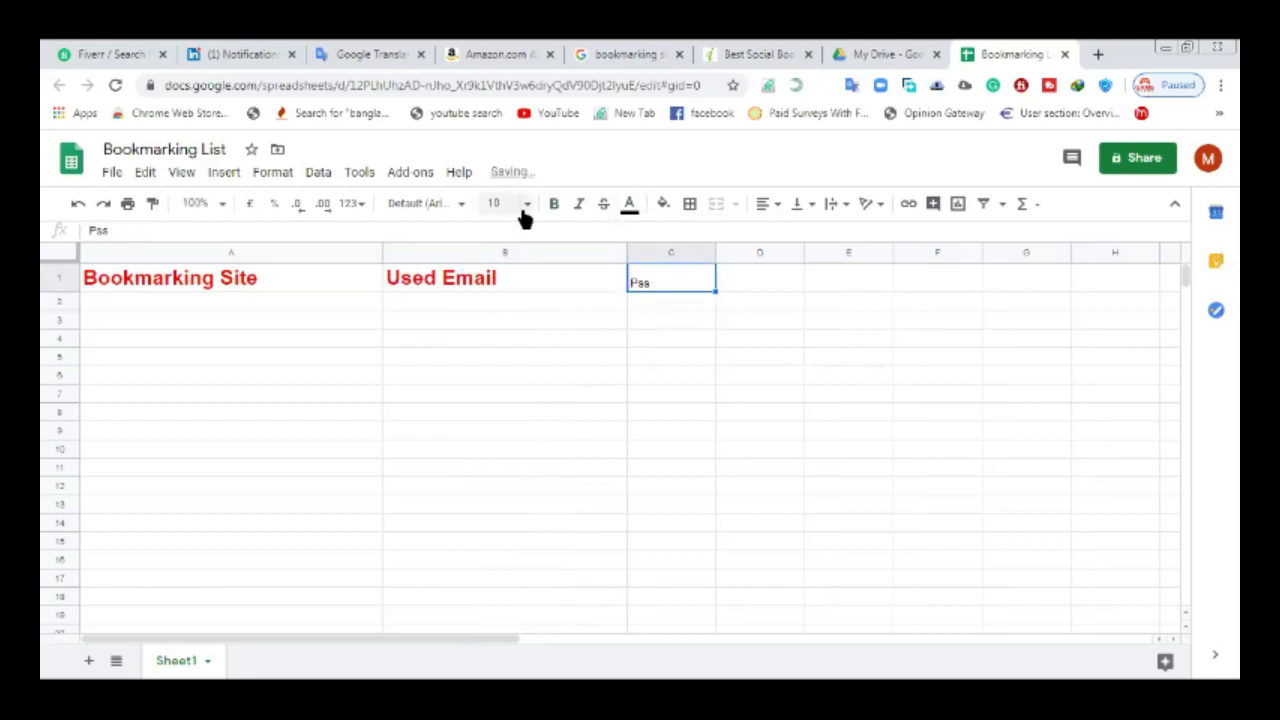
click(522, 216)
click(503, 463)
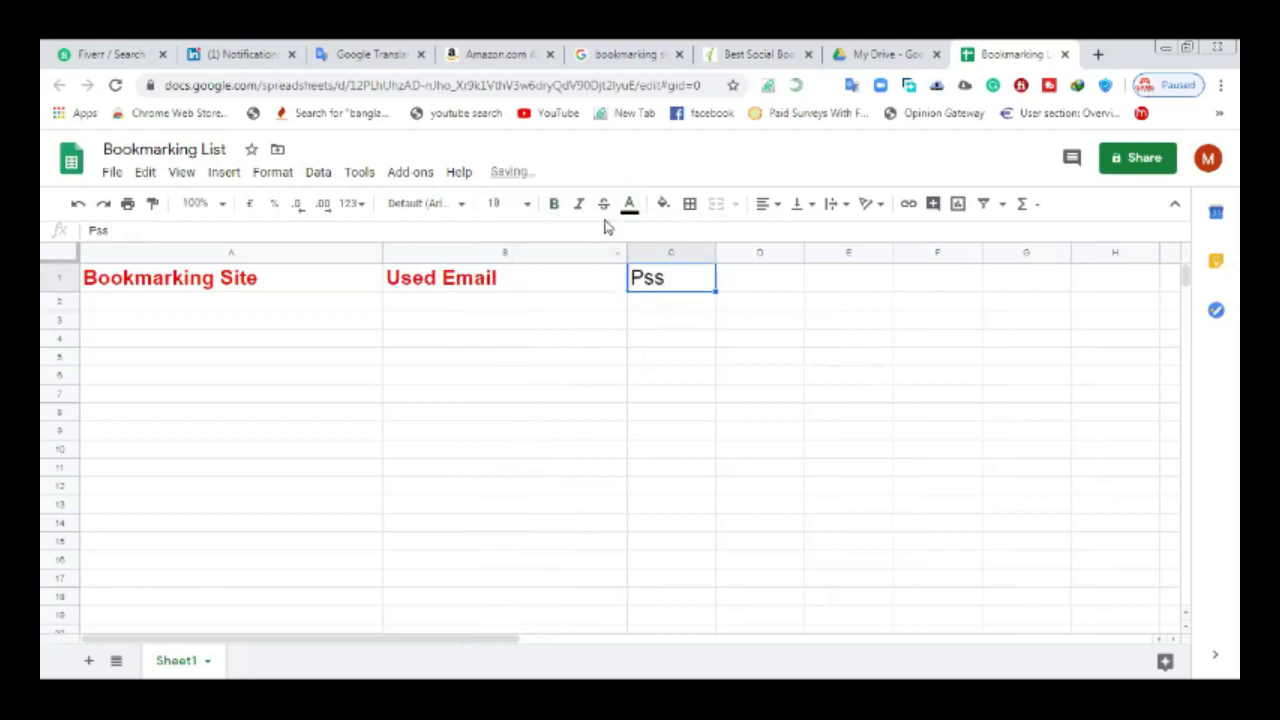
click(629, 205)
click(640, 284)
click(553, 204)
drag(715, 249, 810, 249)
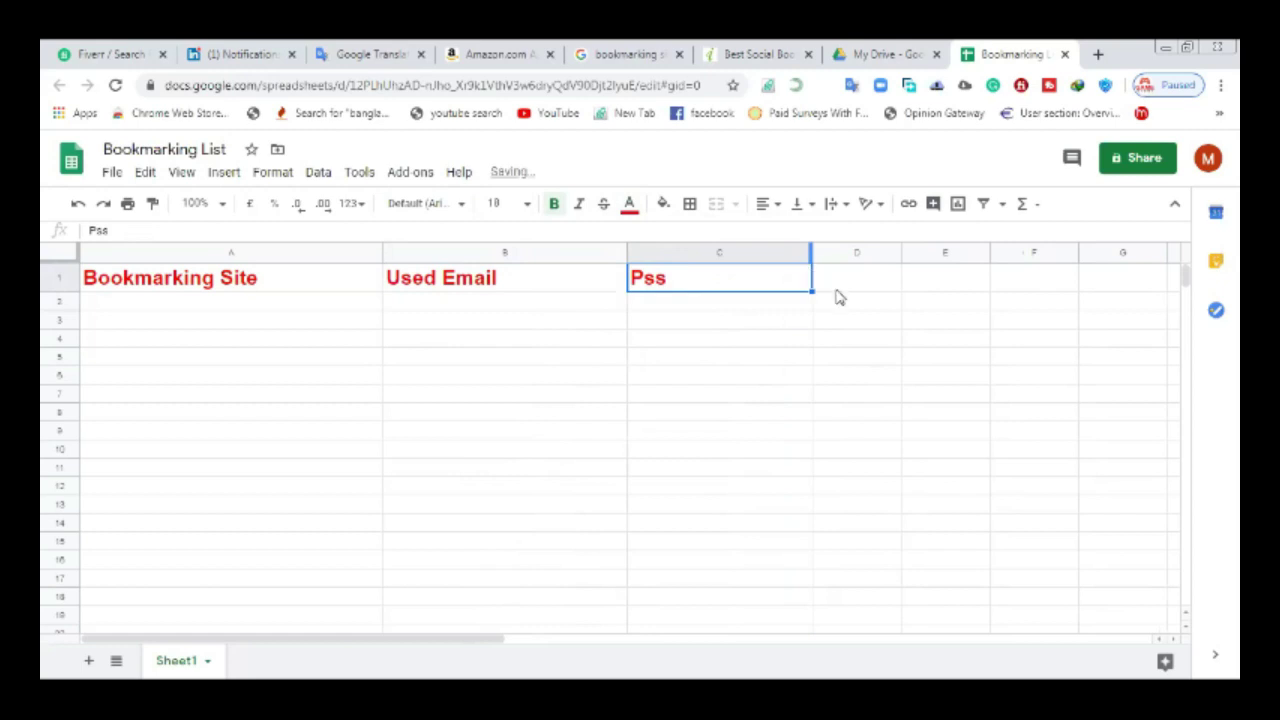
click(838, 288)
double_click(850, 274)
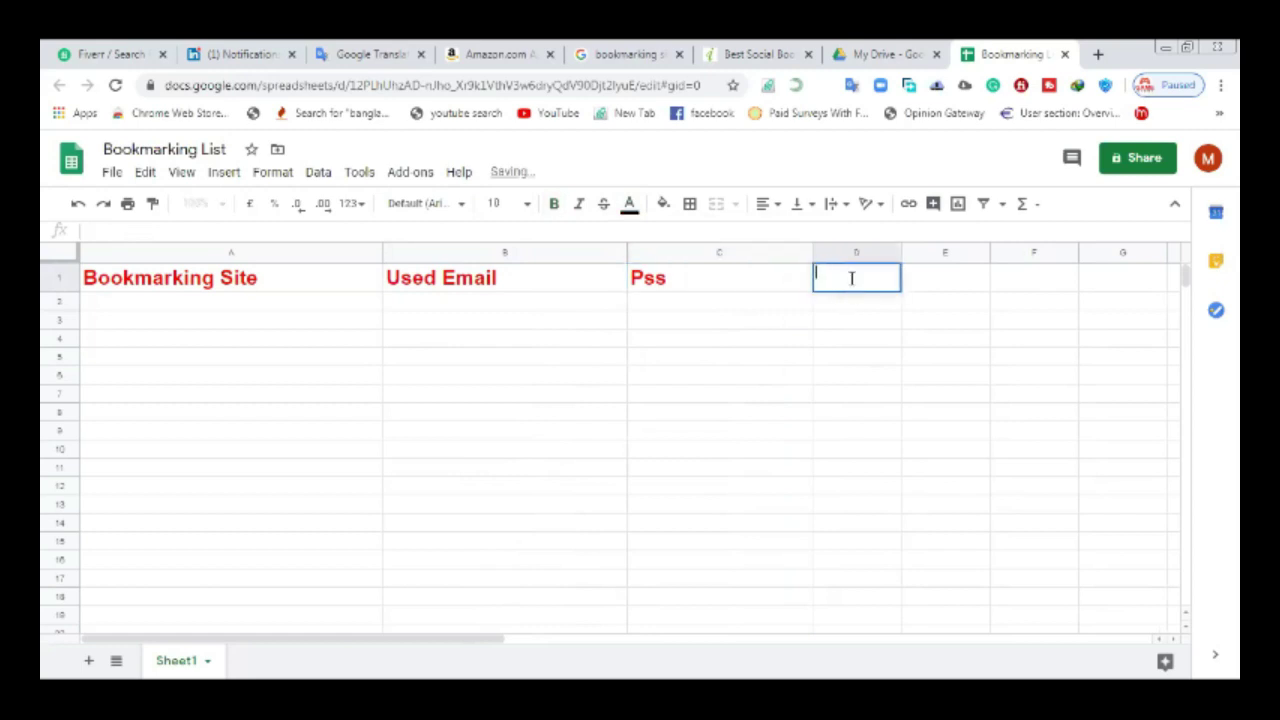
- Enter the DA header in D1 and make it size 18, bold and red
text(DA)
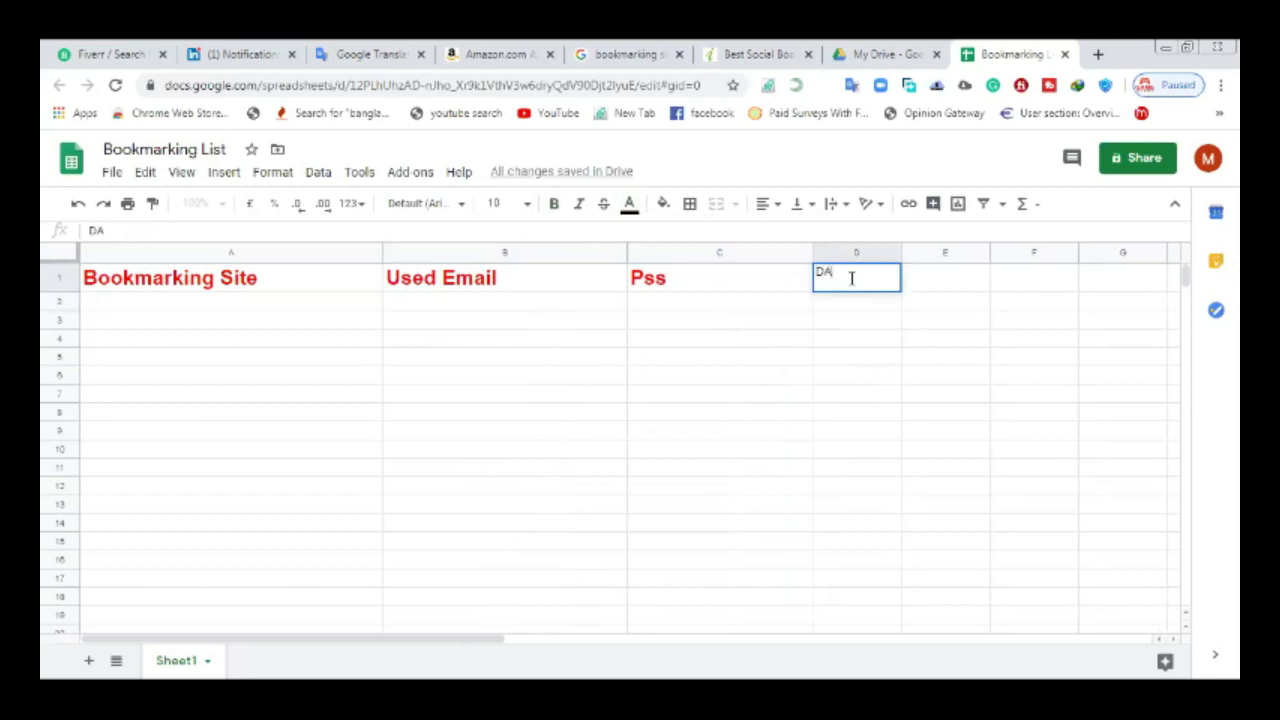
click(527, 205)
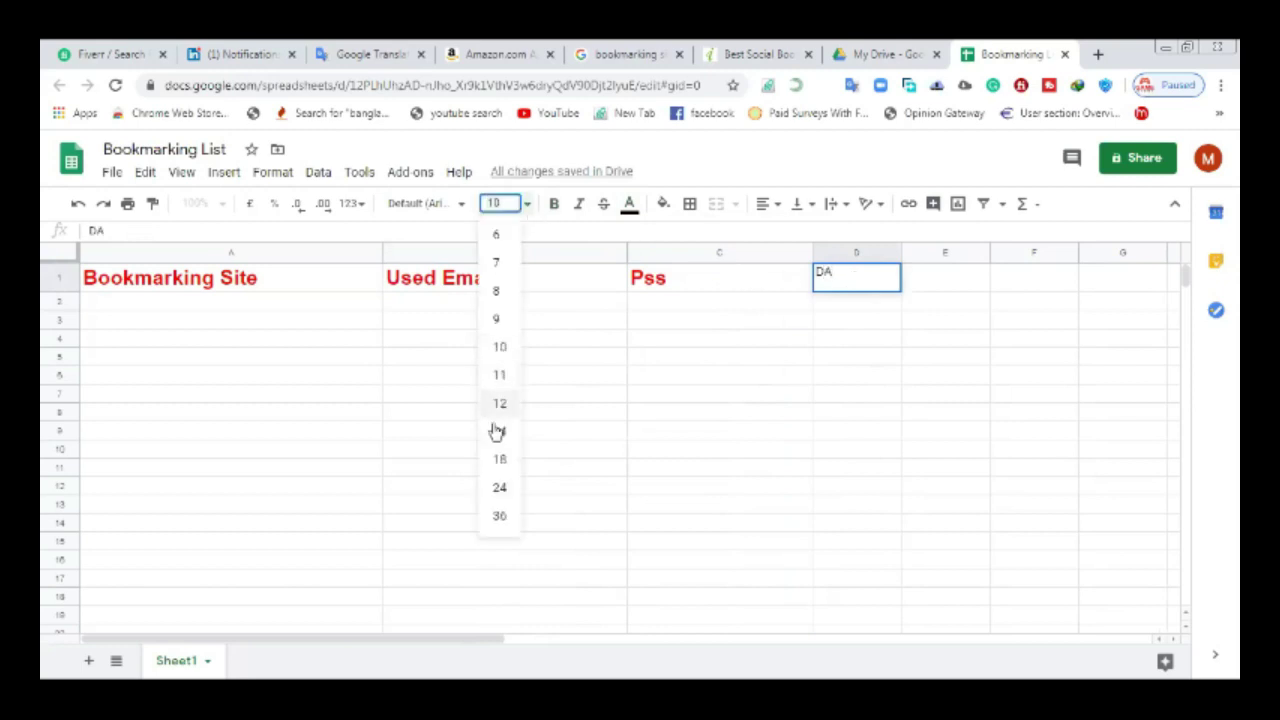
click(497, 462)
key(ctrl+z)
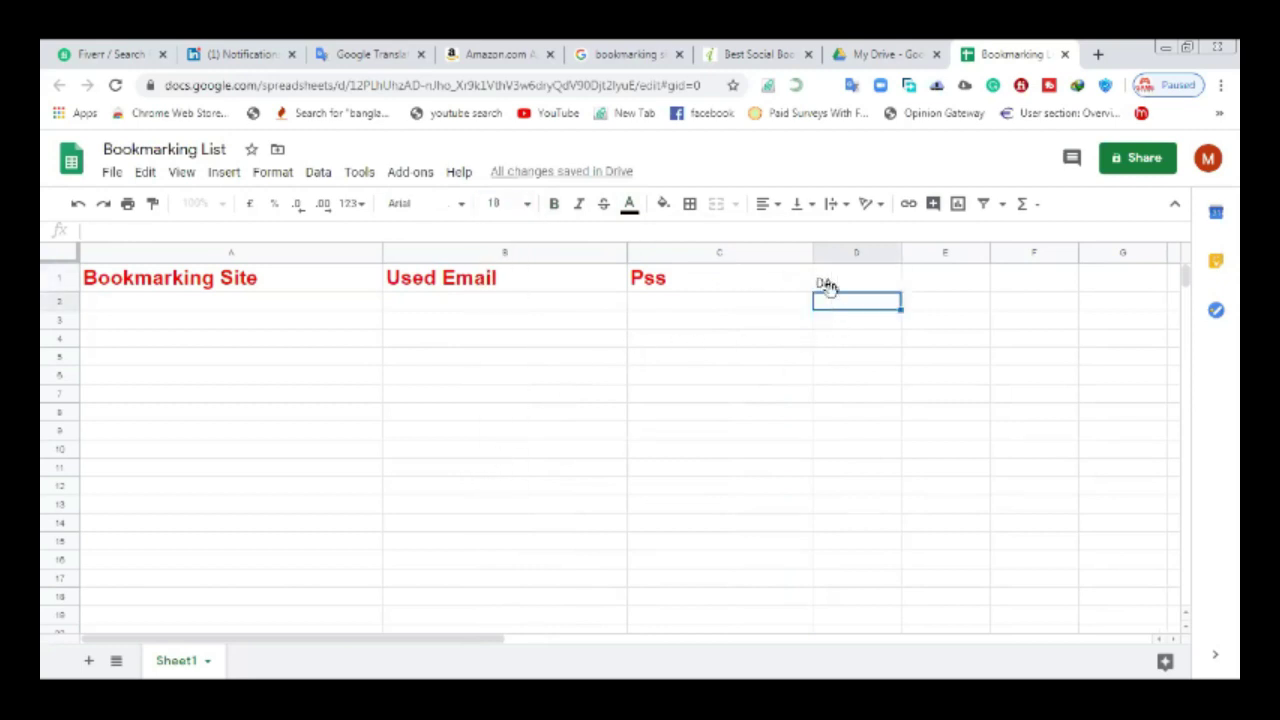
click(527, 204)
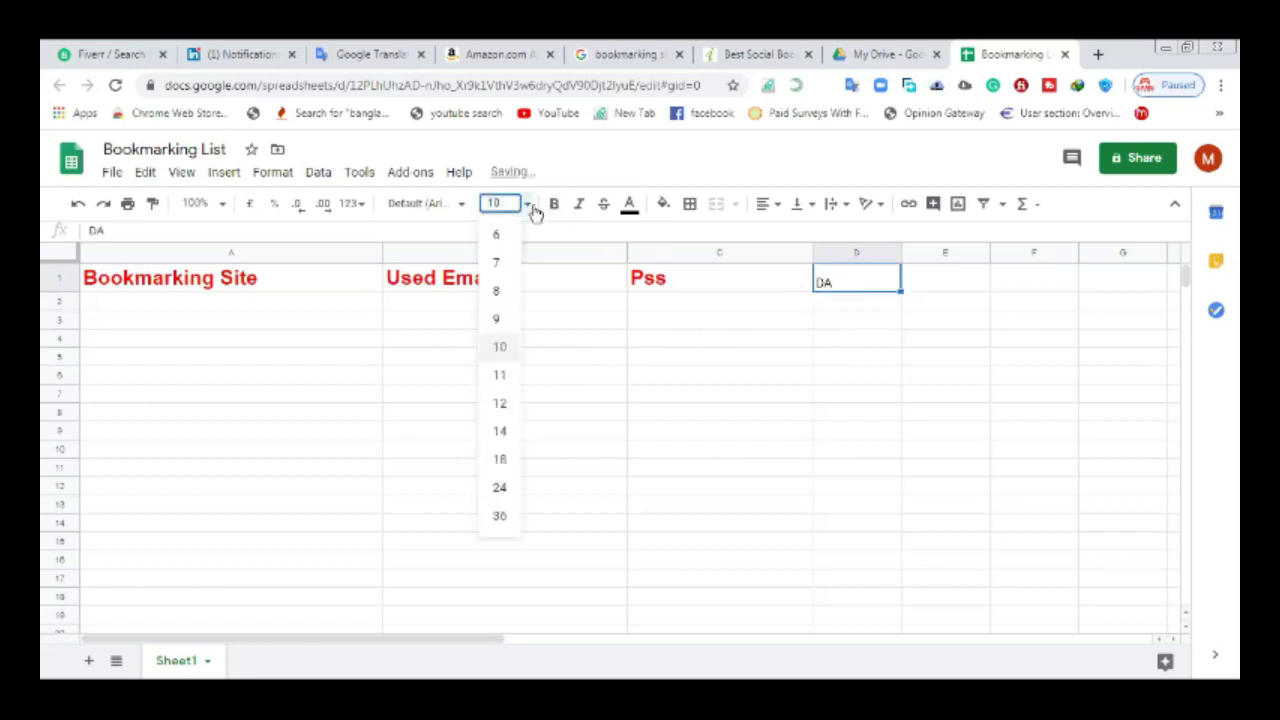
click(501, 459)
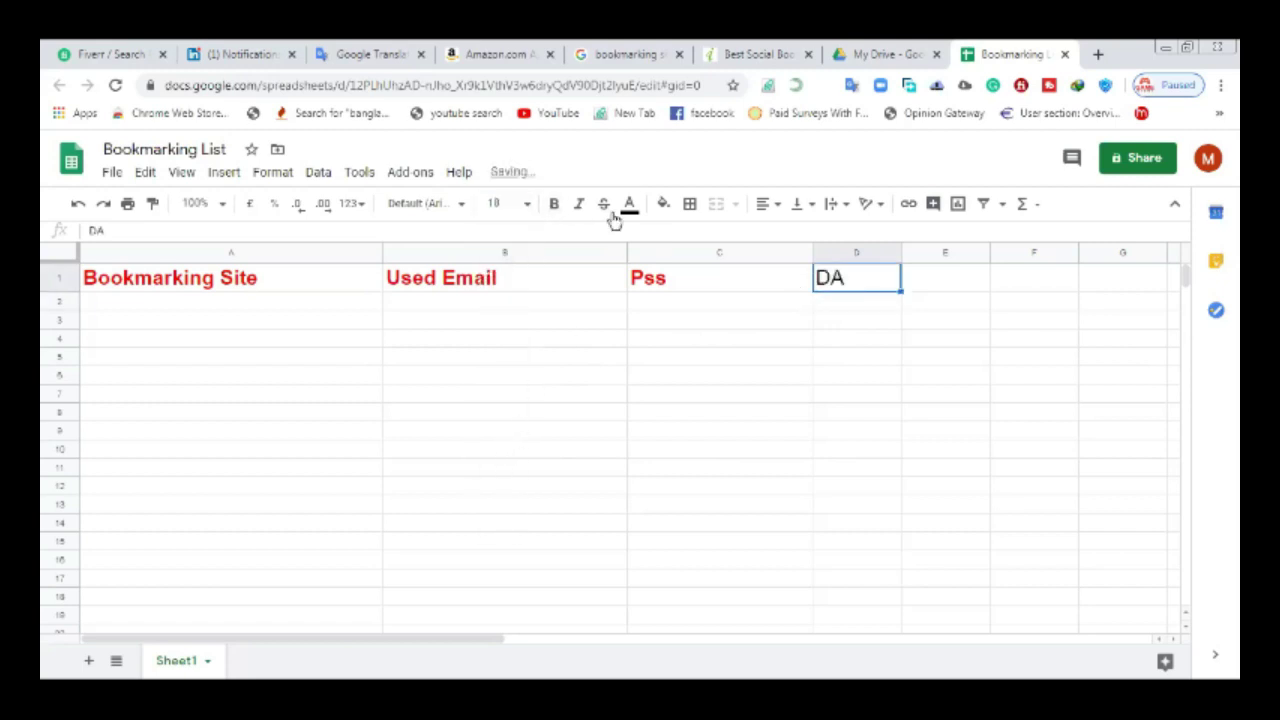
click(554, 203)
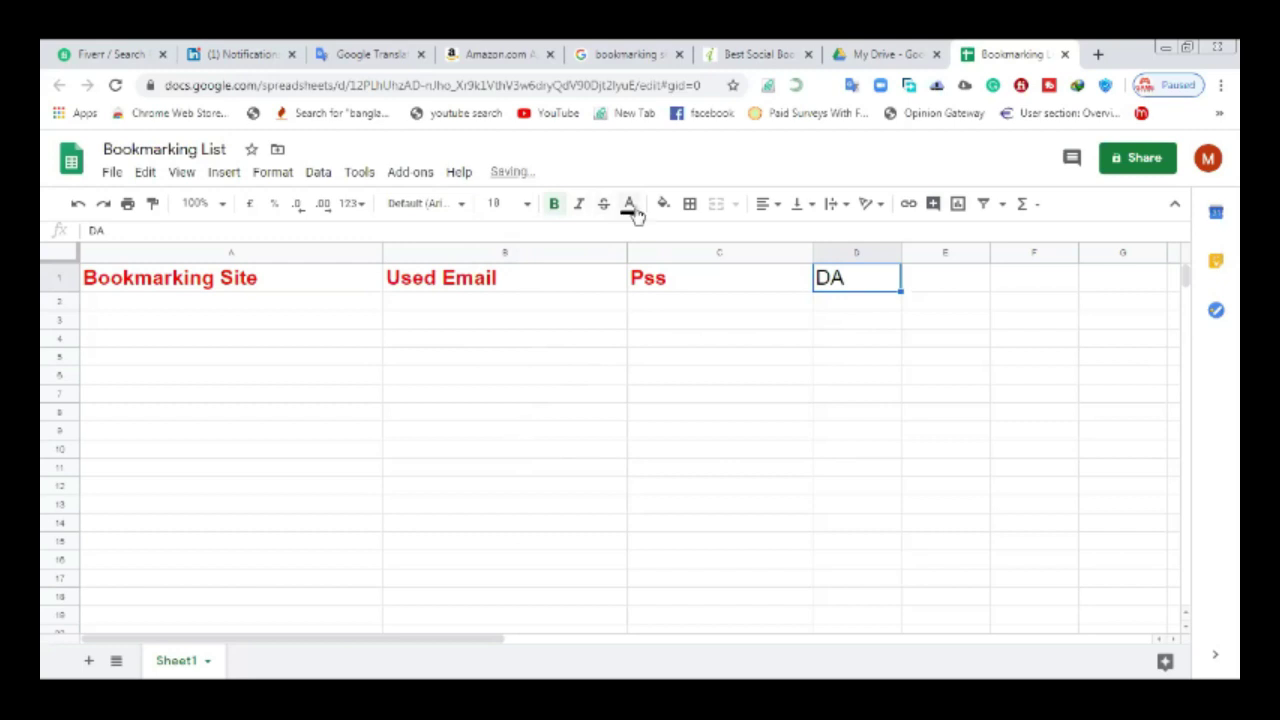
click(634, 210)
click(655, 287)
click(775, 321)
- Enter 'PA' in cell E1
click(918, 289)
double_click(918, 289)
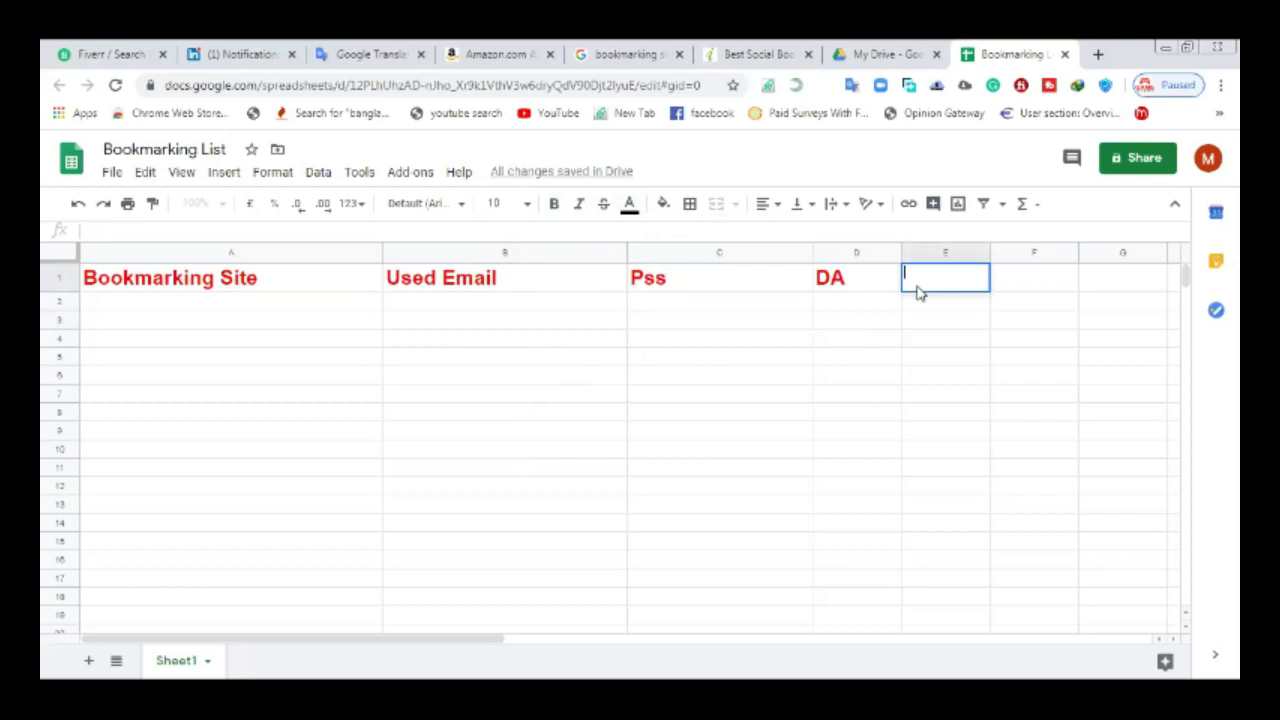
text(PA)
key(Return)
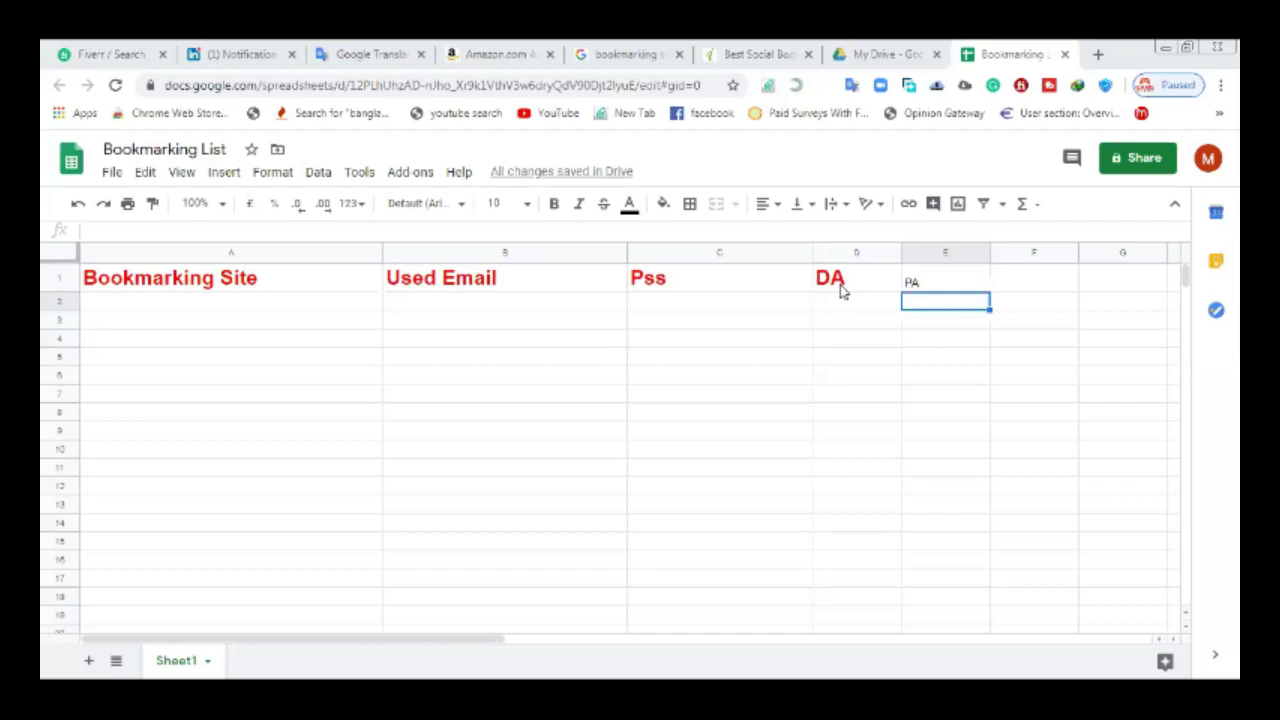
- Make the PA header in E1 size 18 and red
click(963, 284)
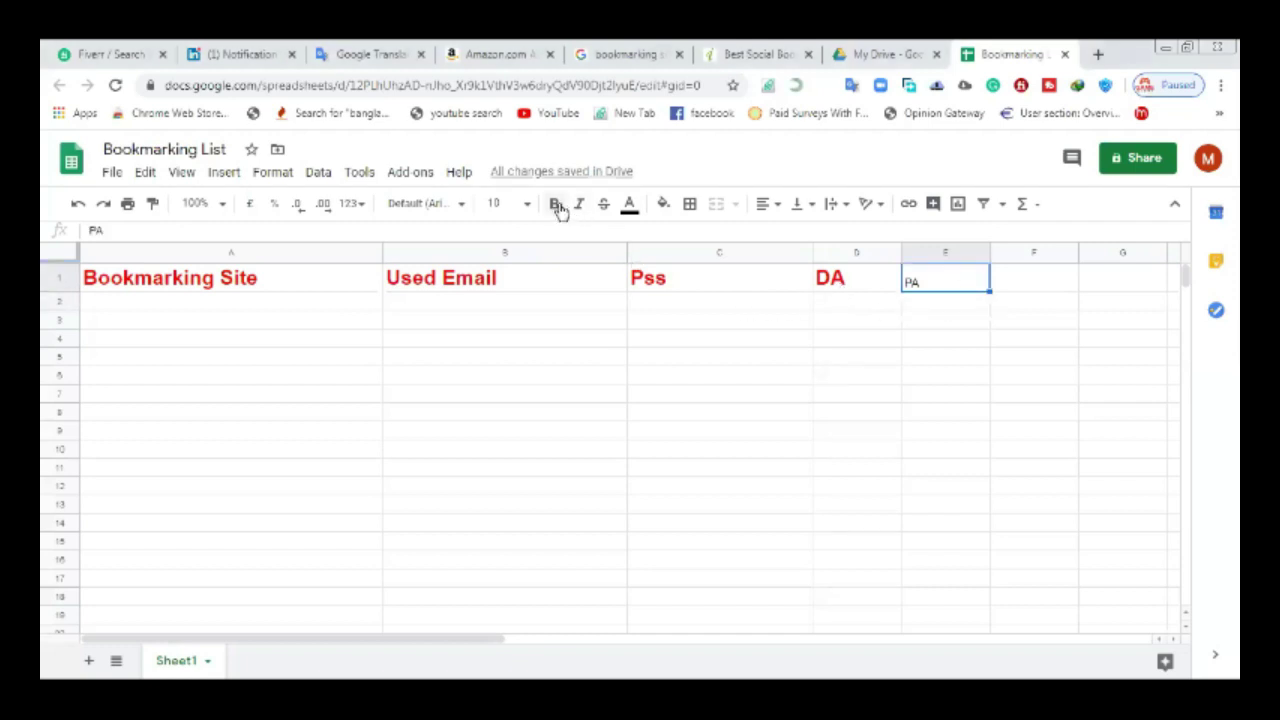
click(527, 204)
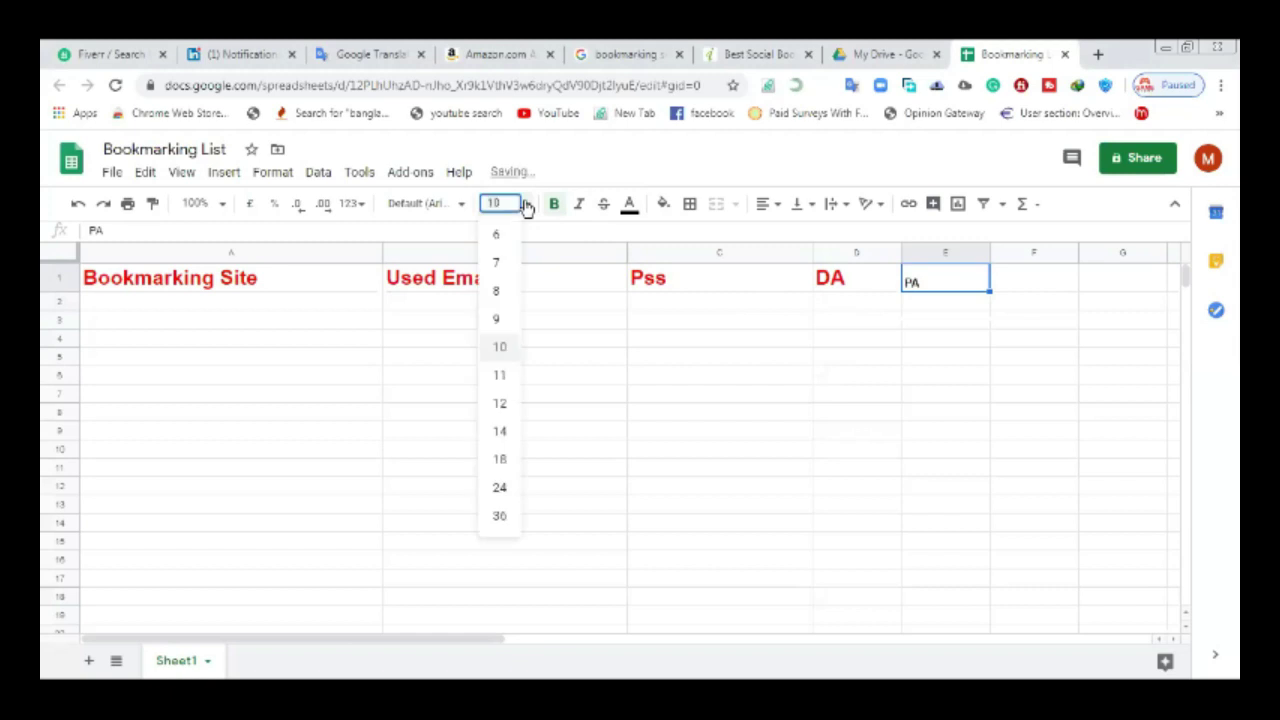
click(503, 459)
click(628, 205)
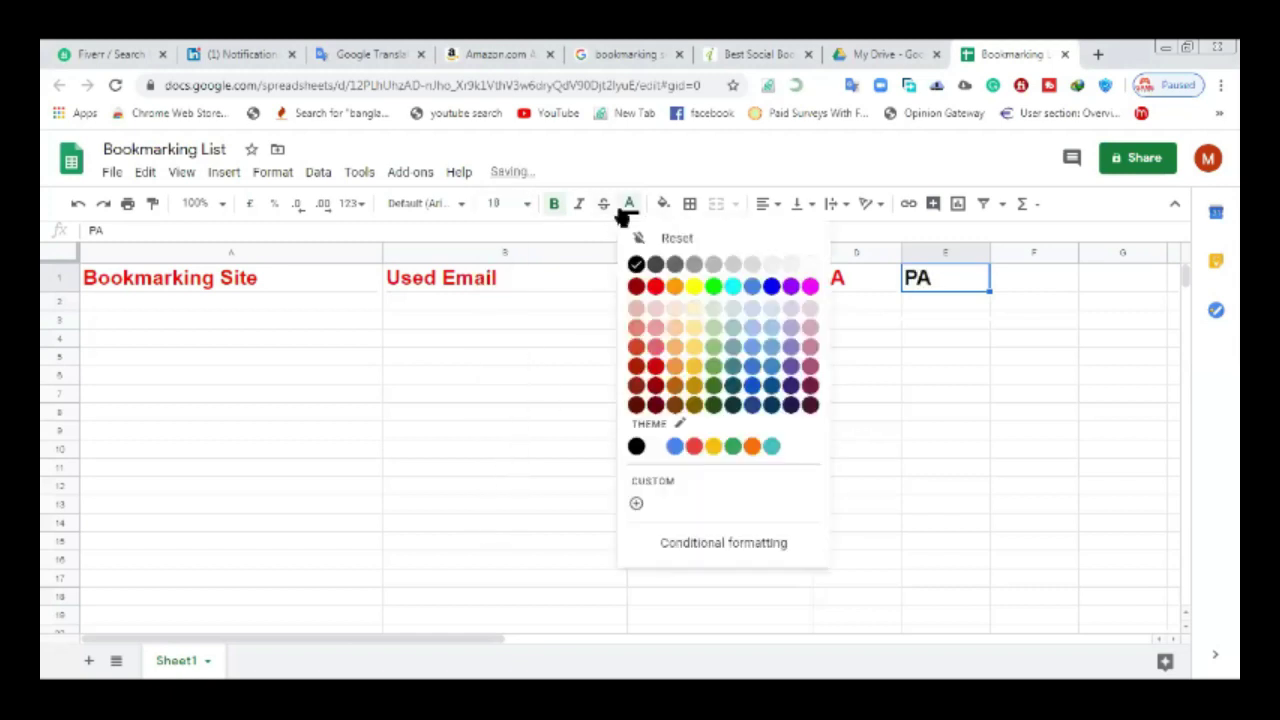
click(652, 289)
- Enter 'Alexa Ranking' in cell F1
double_click(1051, 277)
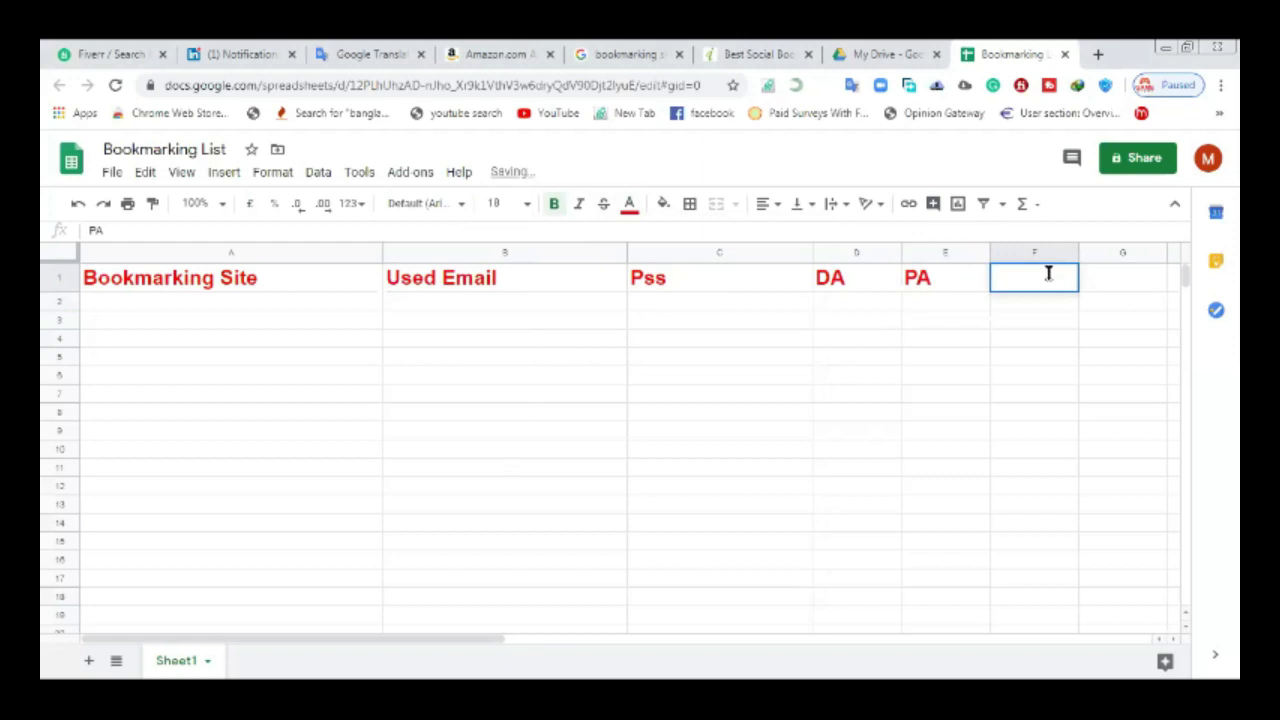
text(4)
key(BackSpace)
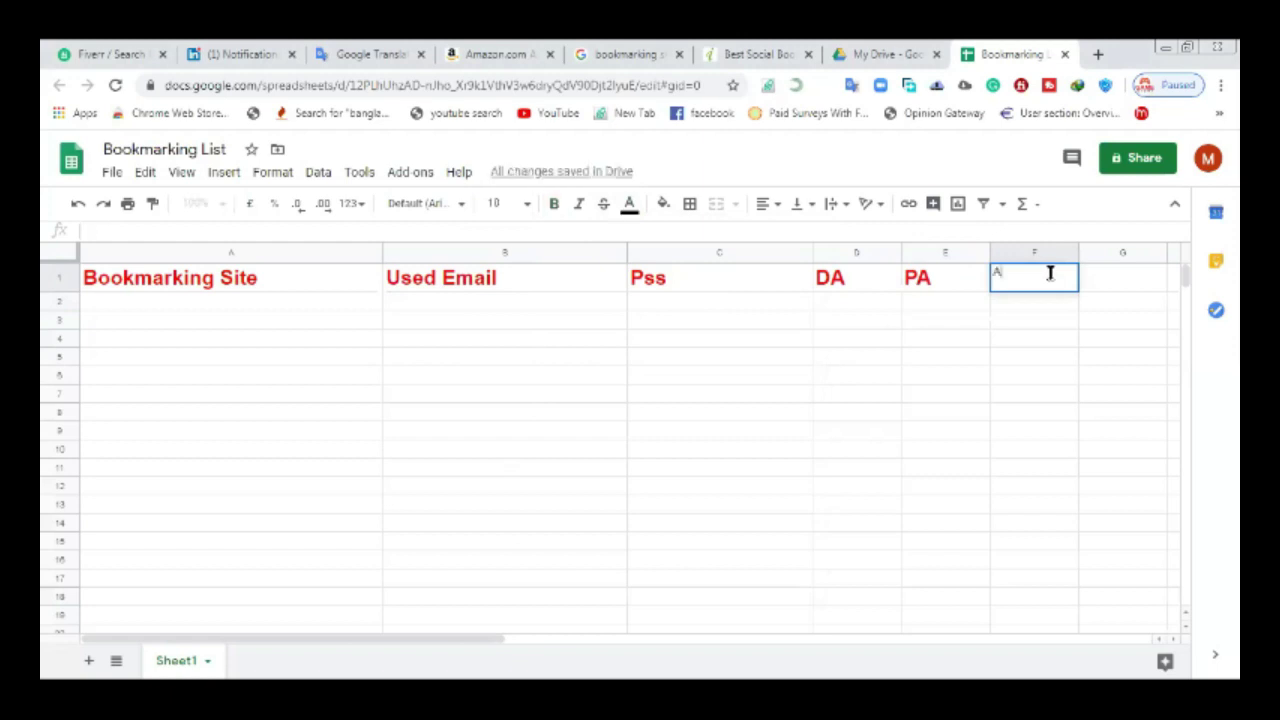
text(Alexa Ra)
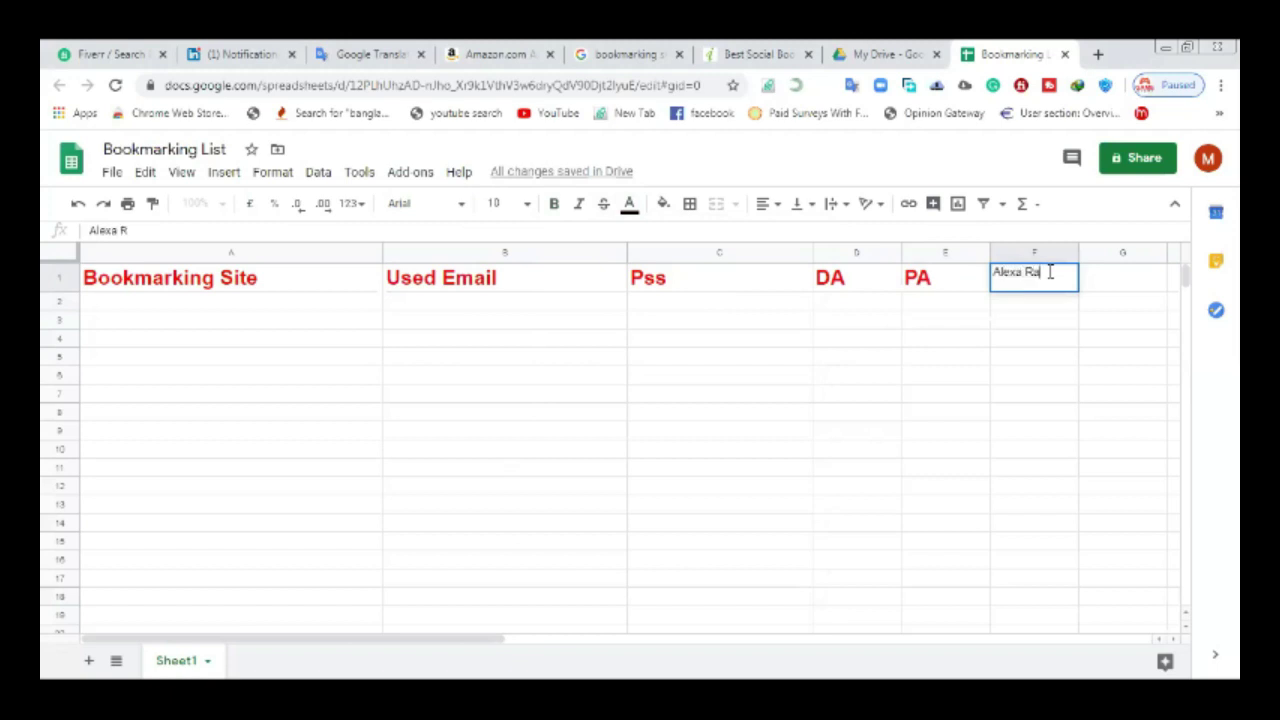
text(nking)
click(1016, 297)
- Make Alexa Ranking size 18, bold and red, and widen column F
click(1016, 283)
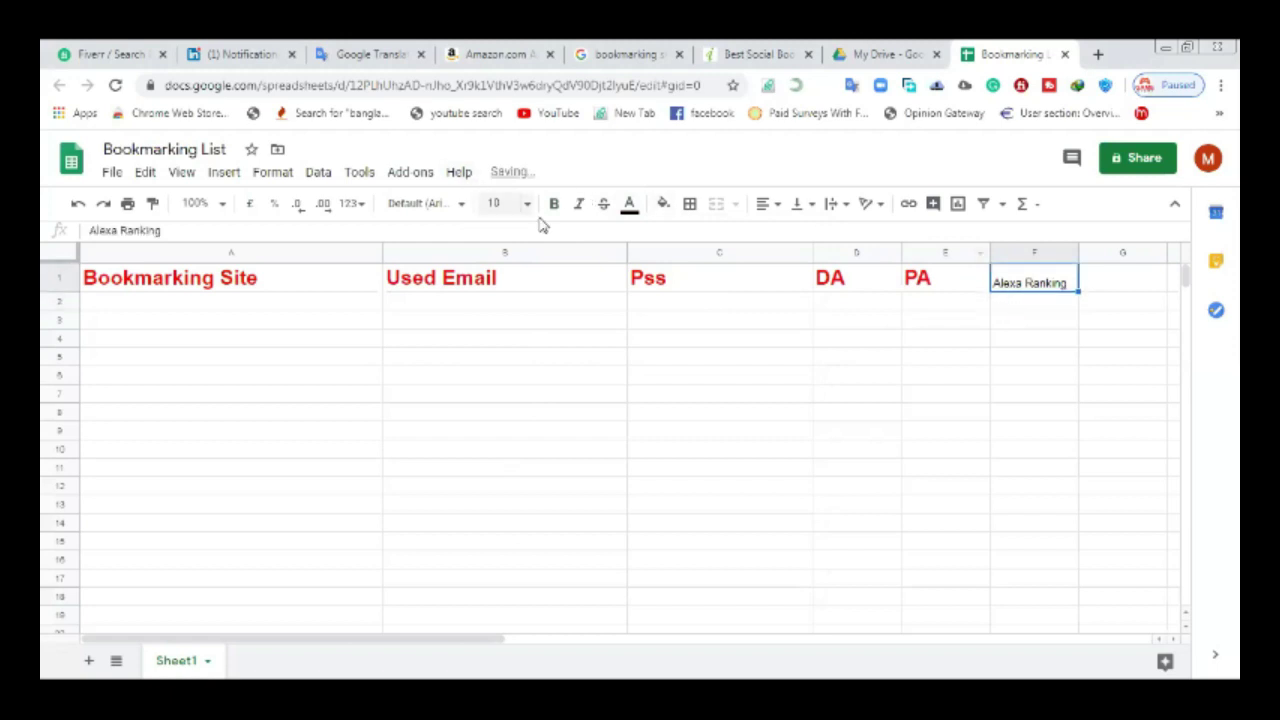
click(527, 204)
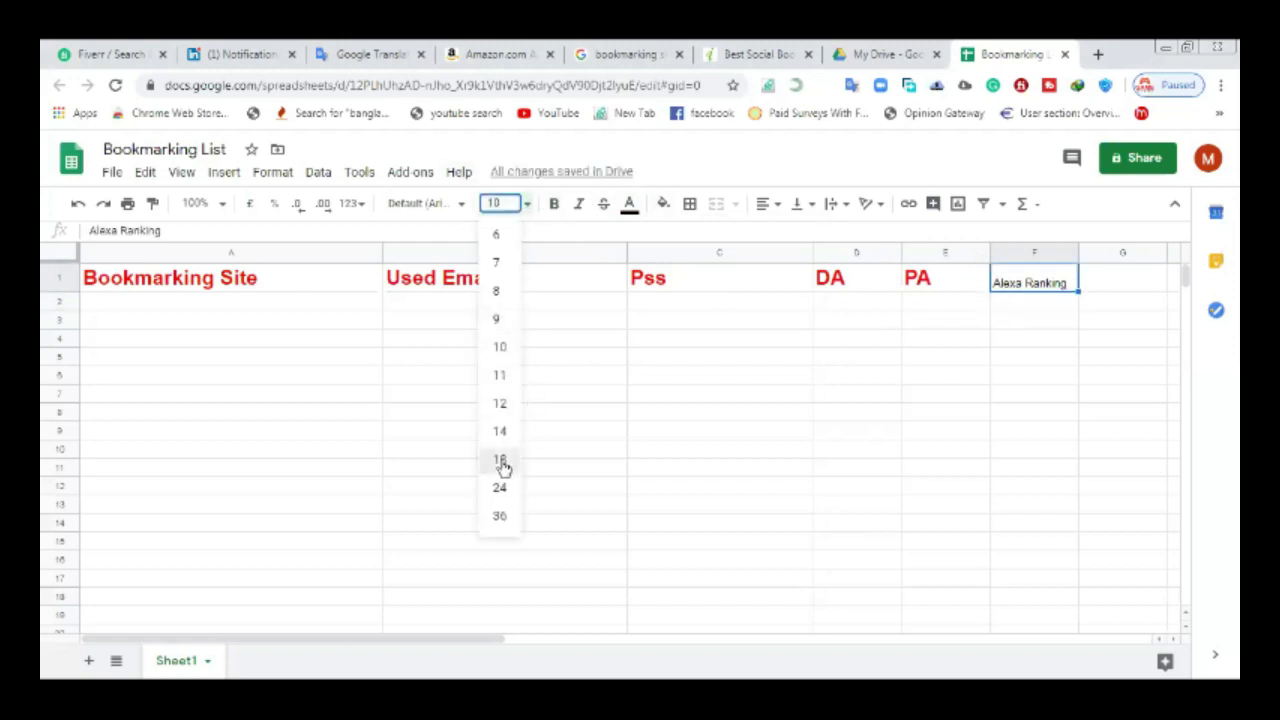
click(501, 461)
key(ctrl+b)
click(629, 203)
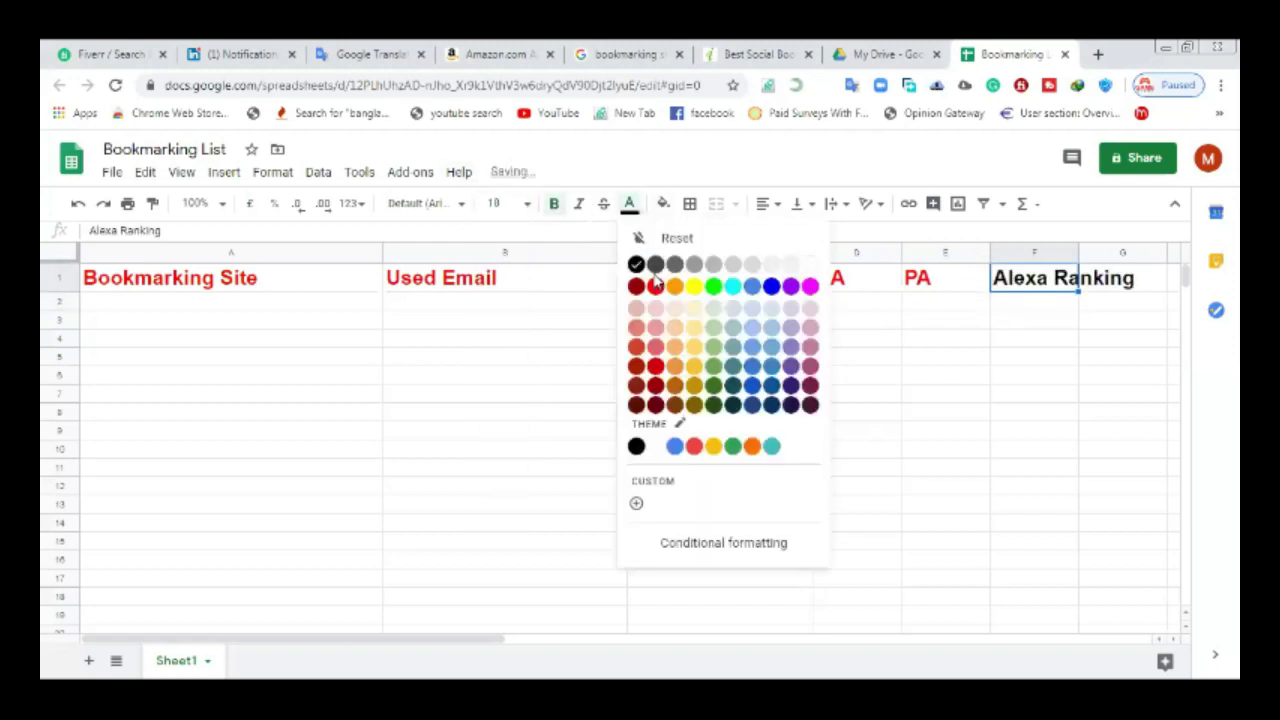
click(654, 286)
drag(1079, 252, 1174, 258)
click(932, 302)
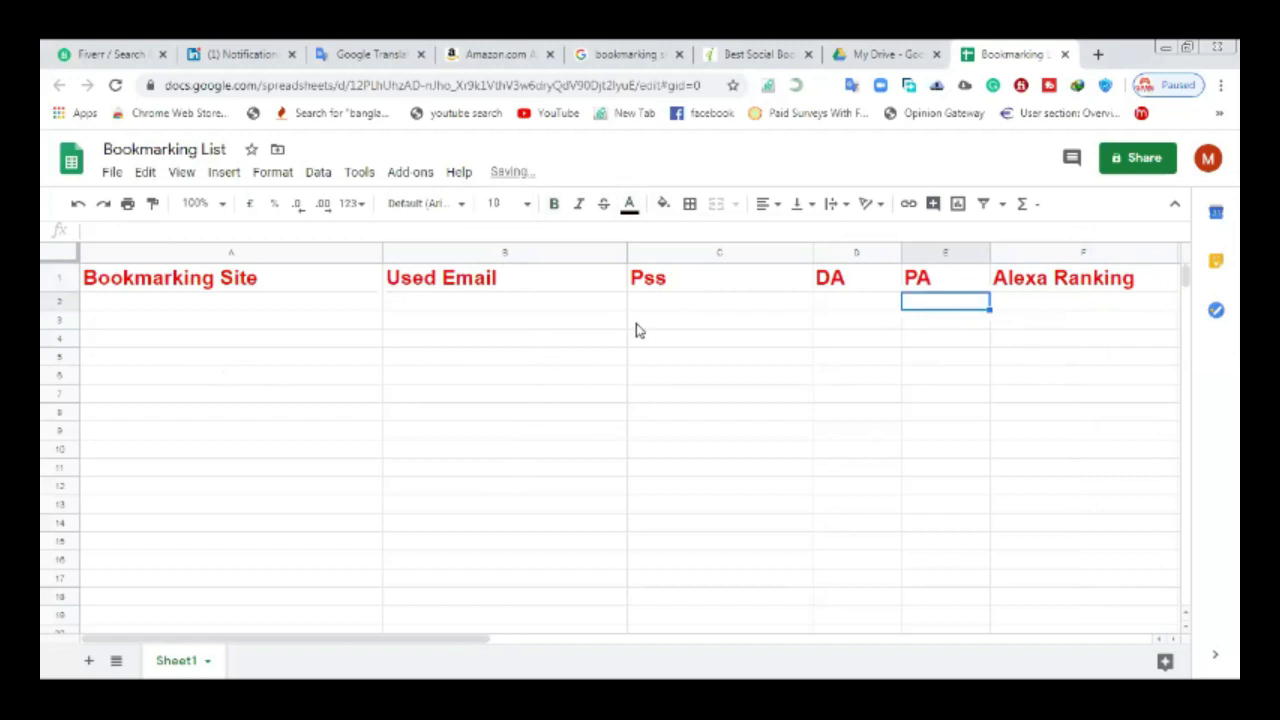
click(229, 304)
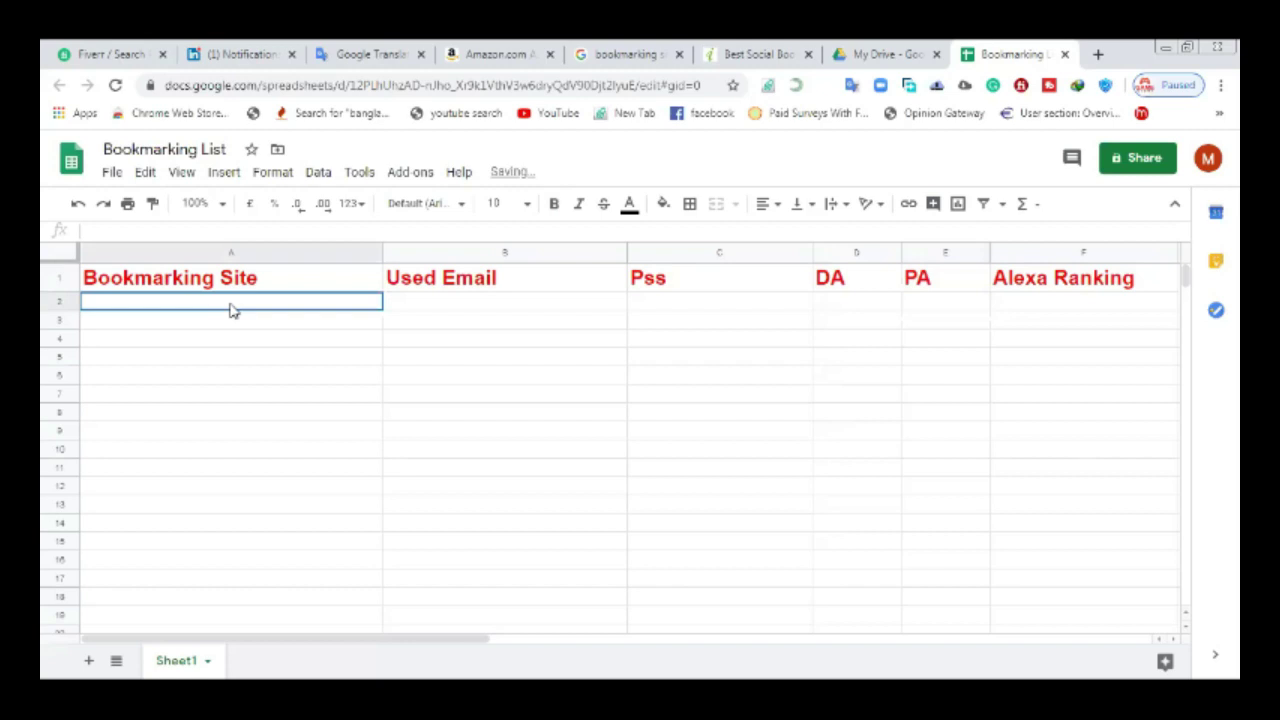
click(468, 307)
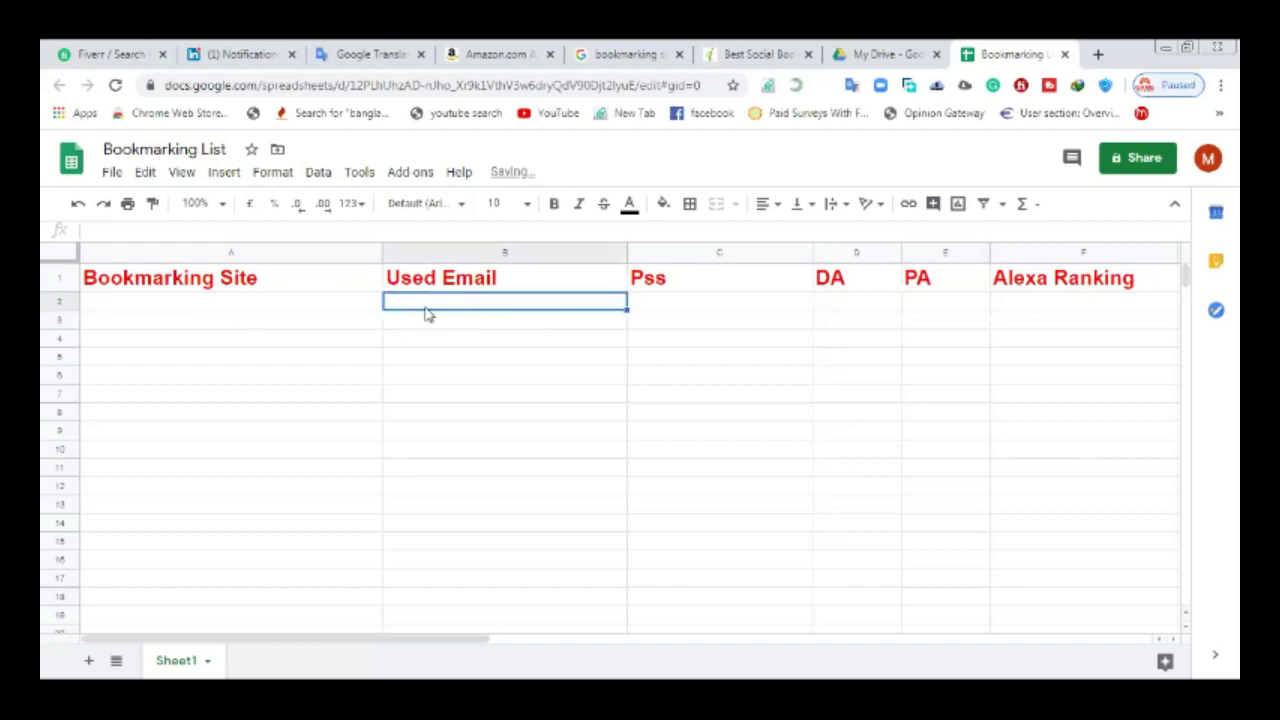
click(660, 312)
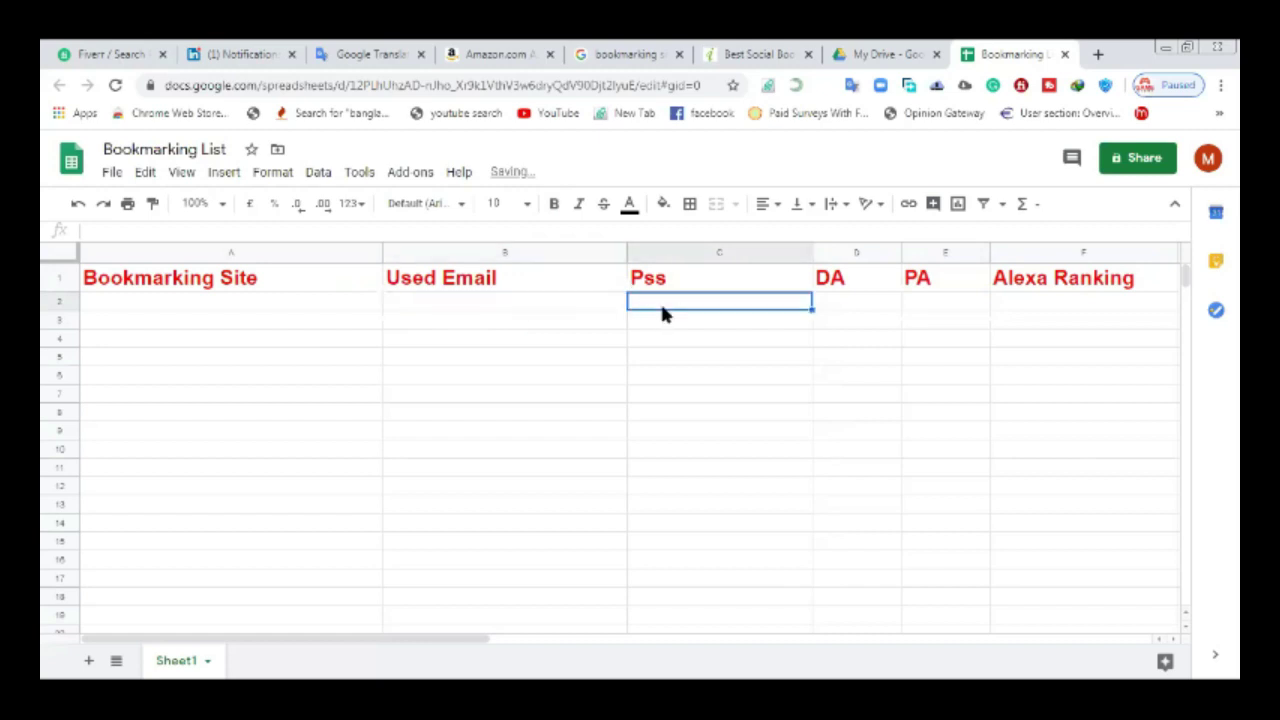
click(853, 310)
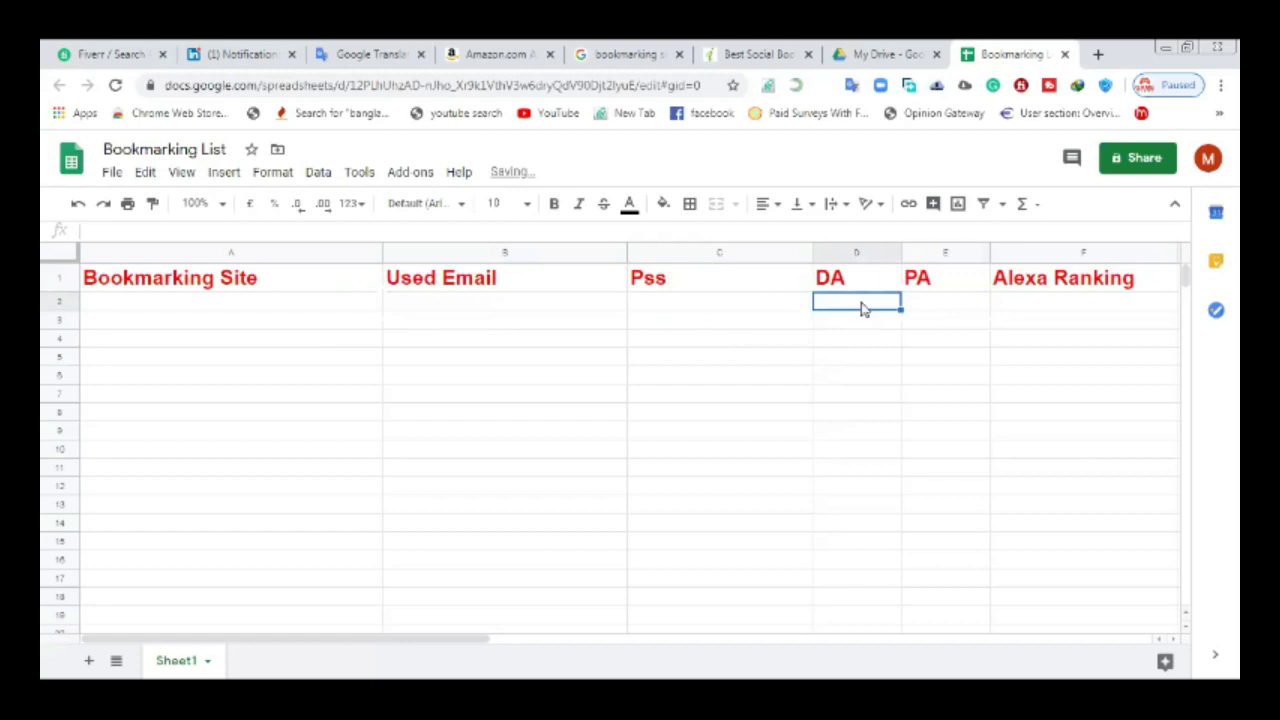
click(932, 304)
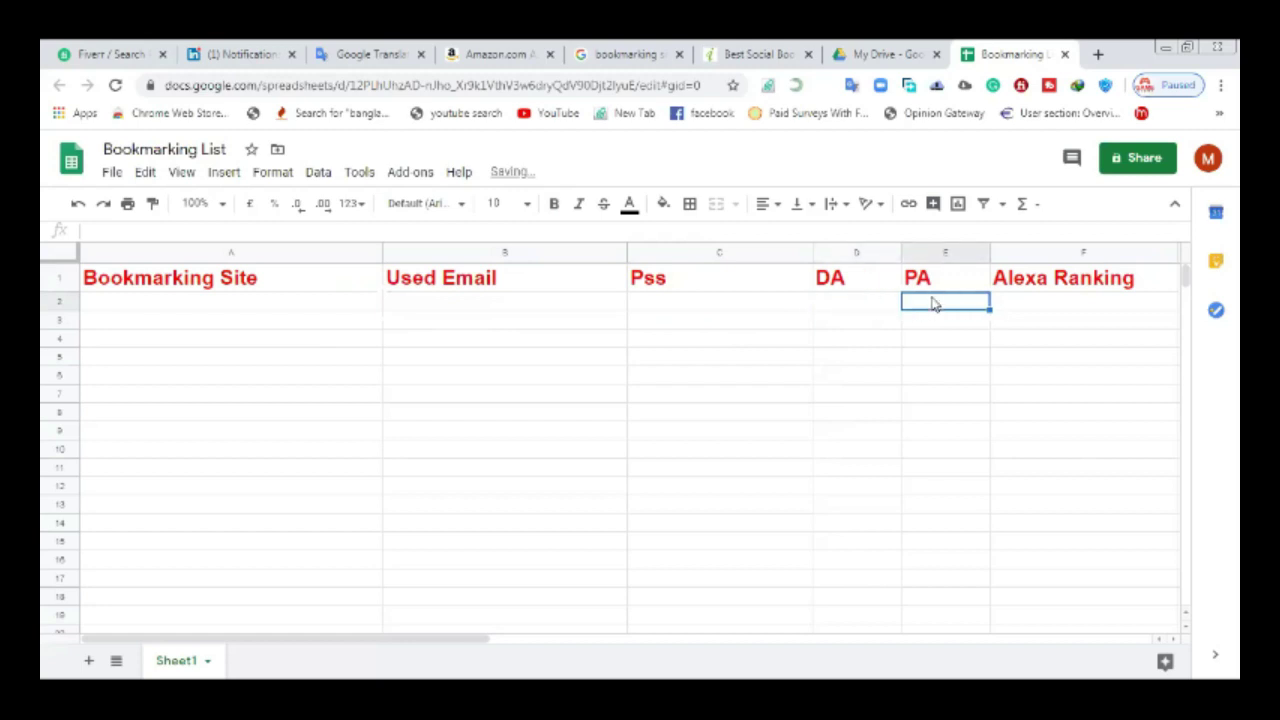
click(1037, 306)
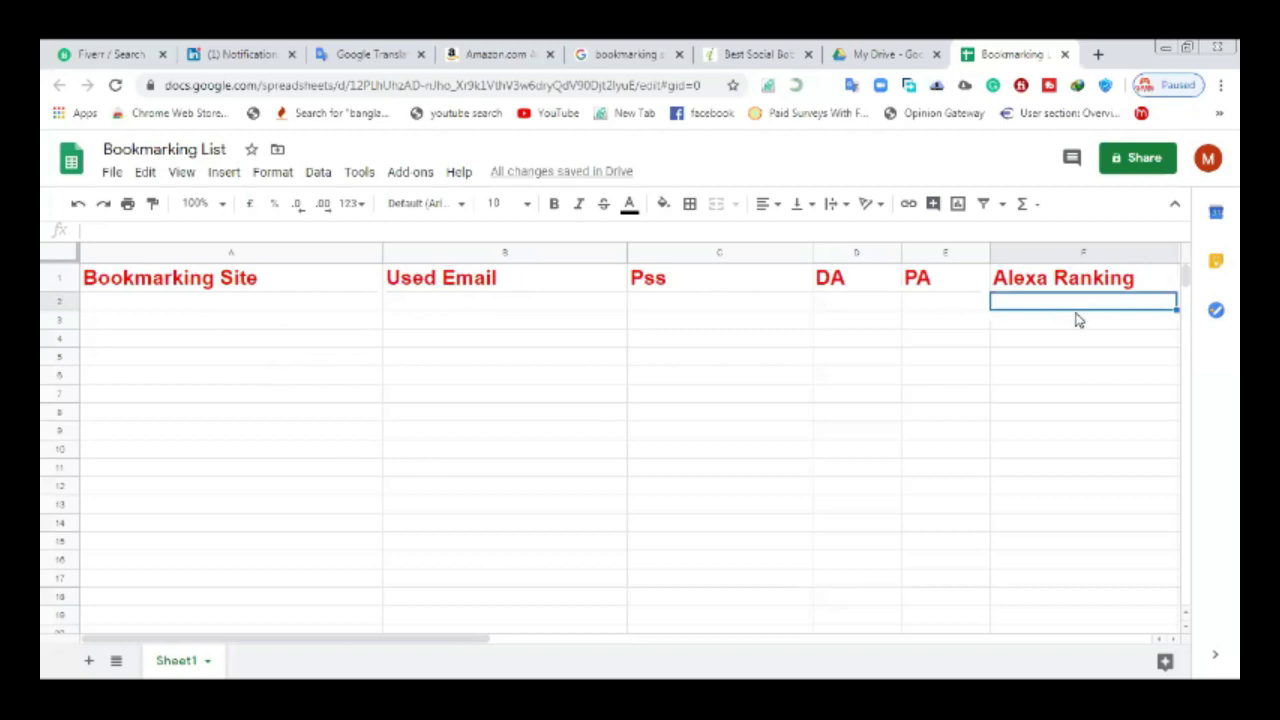
- Switch to the Best Social Bookmarking tab listing sites with DA, PA and Alexa Rank
click(762, 52)
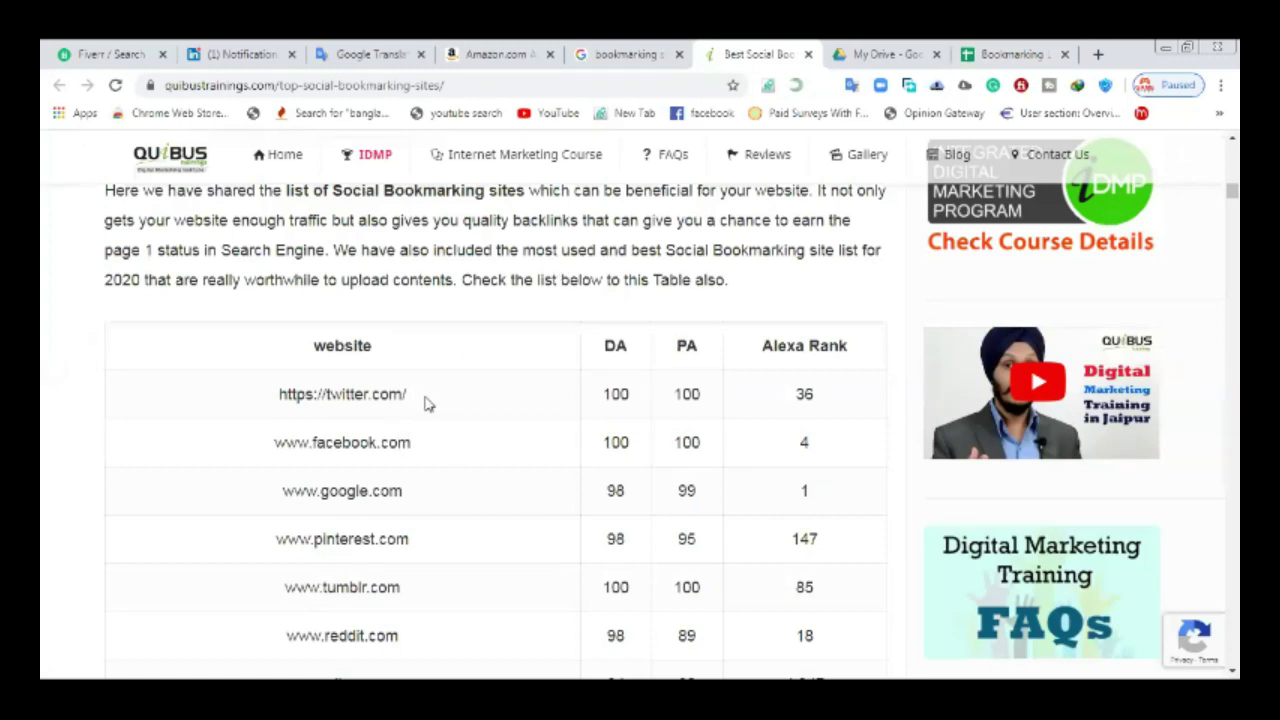
- Try selecting the twitter, facebook, google and pinterest entries and several table rows
drag(426, 402, 266, 408)
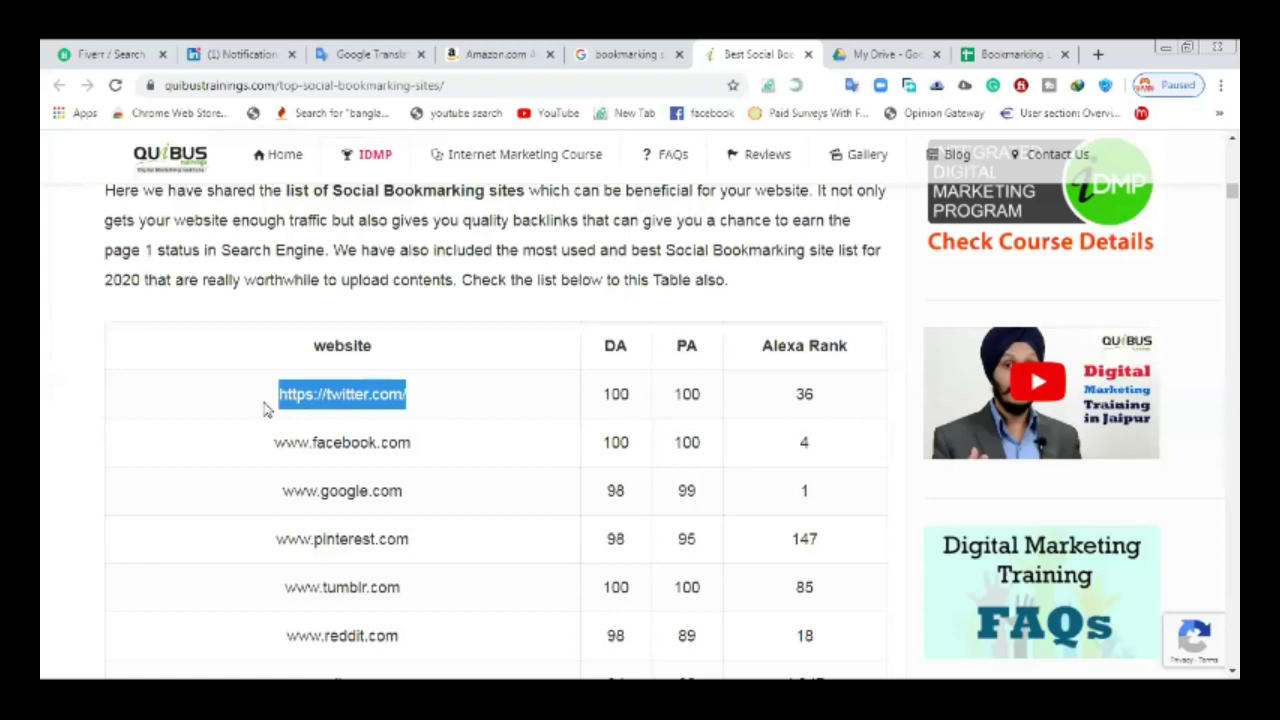
drag(434, 452, 268, 450)
drag(416, 502, 300, 514)
drag(457, 546, 280, 541)
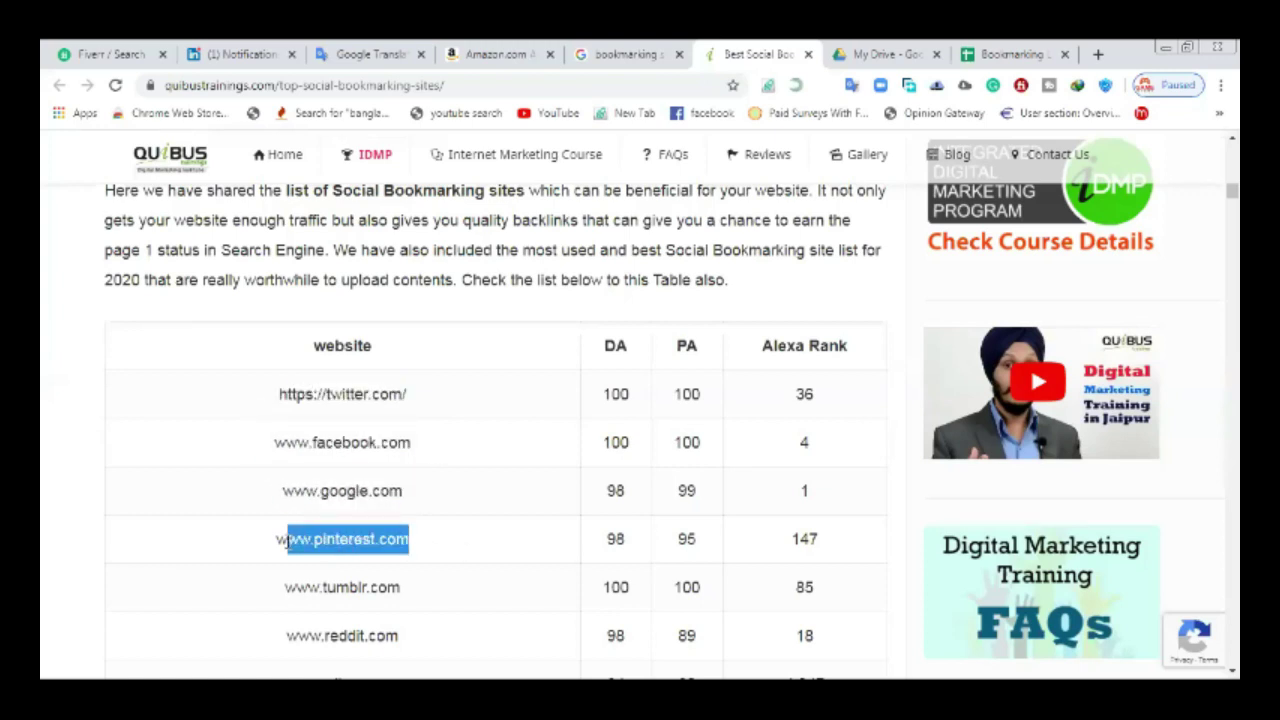
scroll(428, 594, down, 1)
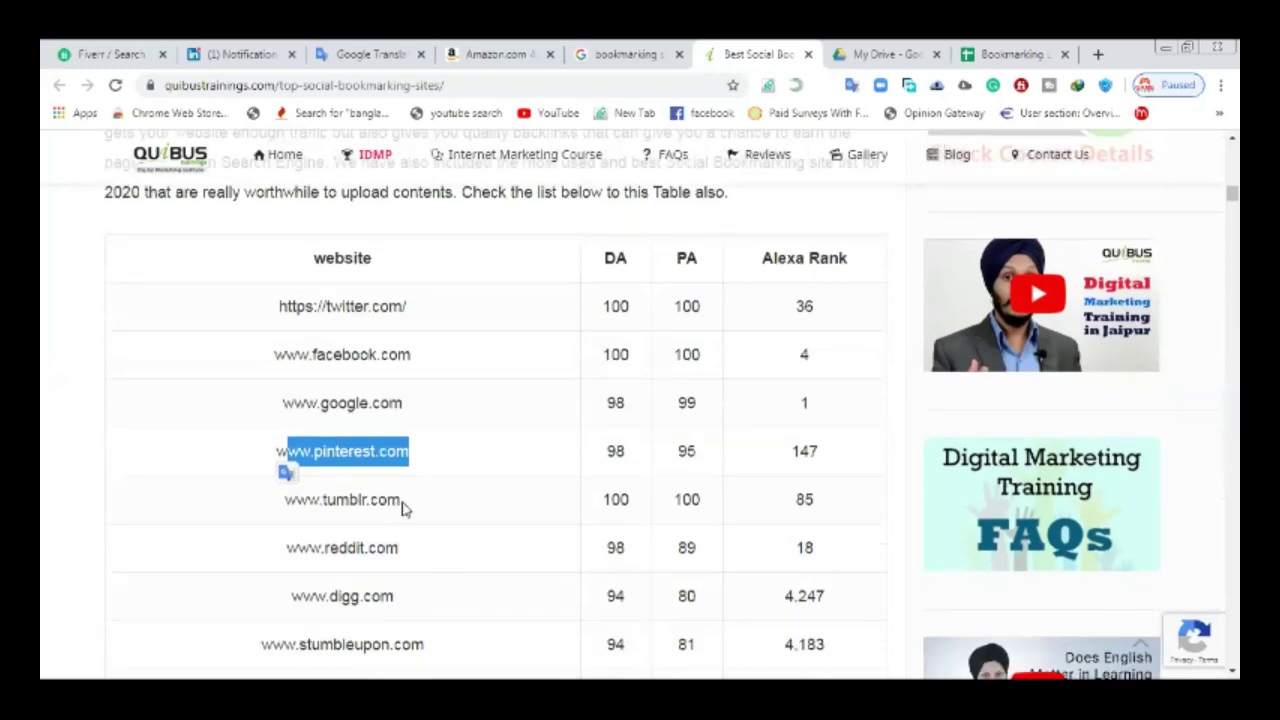
scroll(417, 500, down, 1)
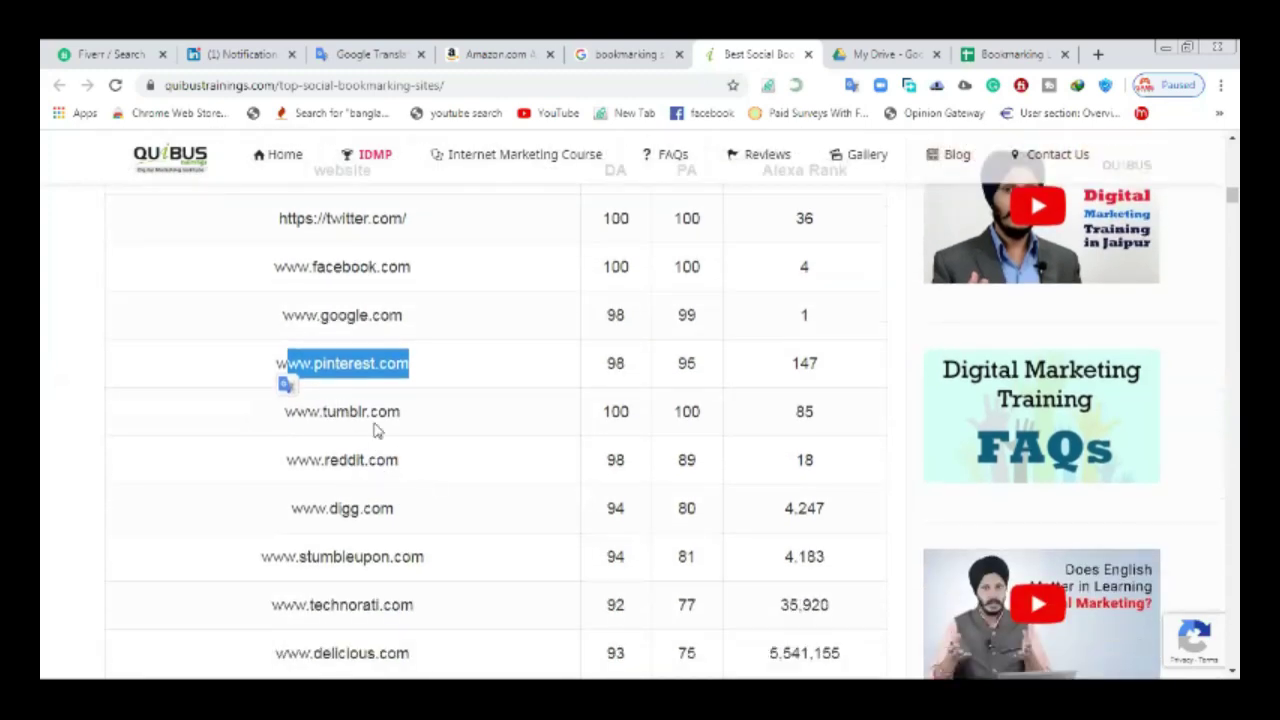
scroll(366, 270, up, 1)
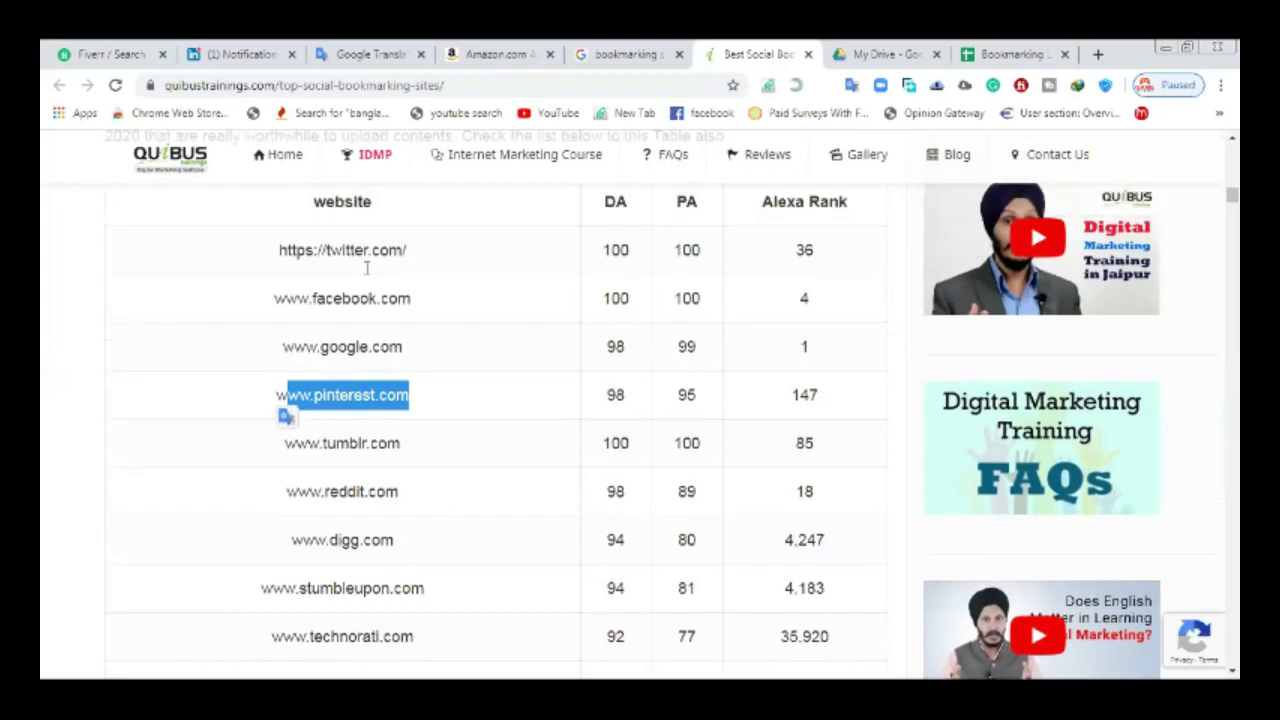
scroll(368, 285, up, 1)
drag(414, 563, 267, 318)
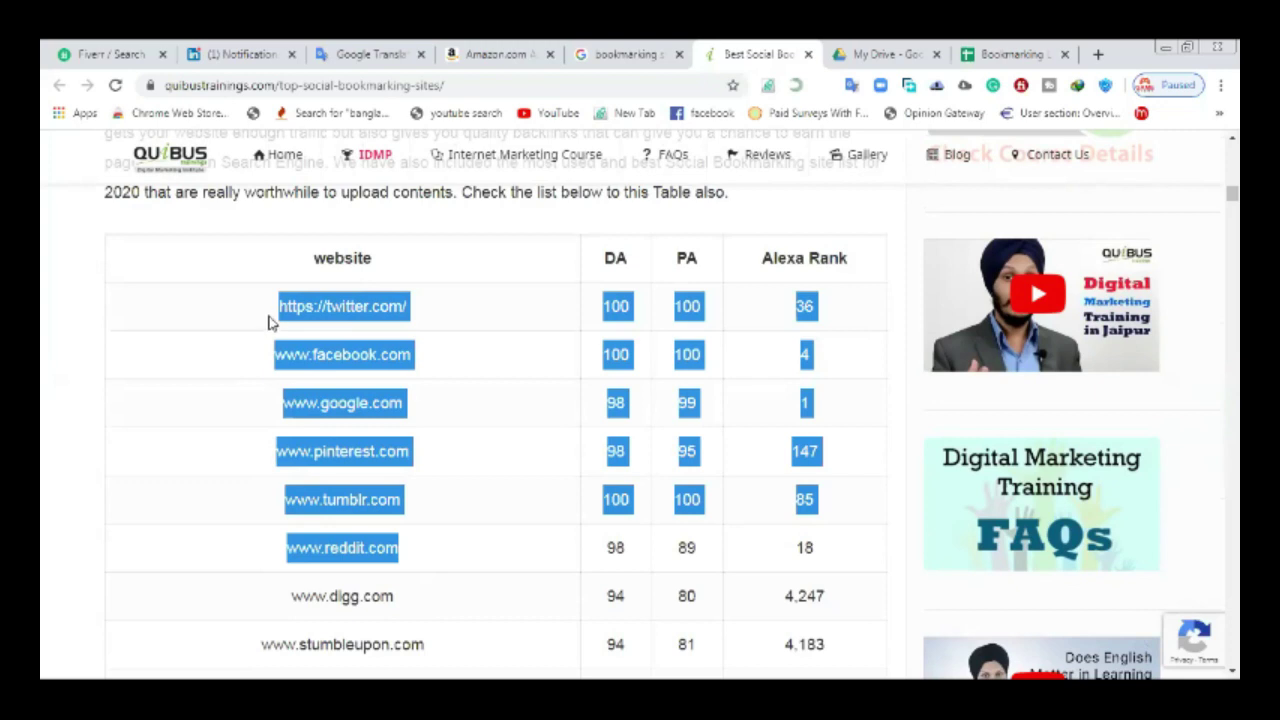
mouse_move(288, 325)
mouse_down()
mouse_move(307, 352)
mouse_move(279, 310)
mouse_up()
click(490, 591)
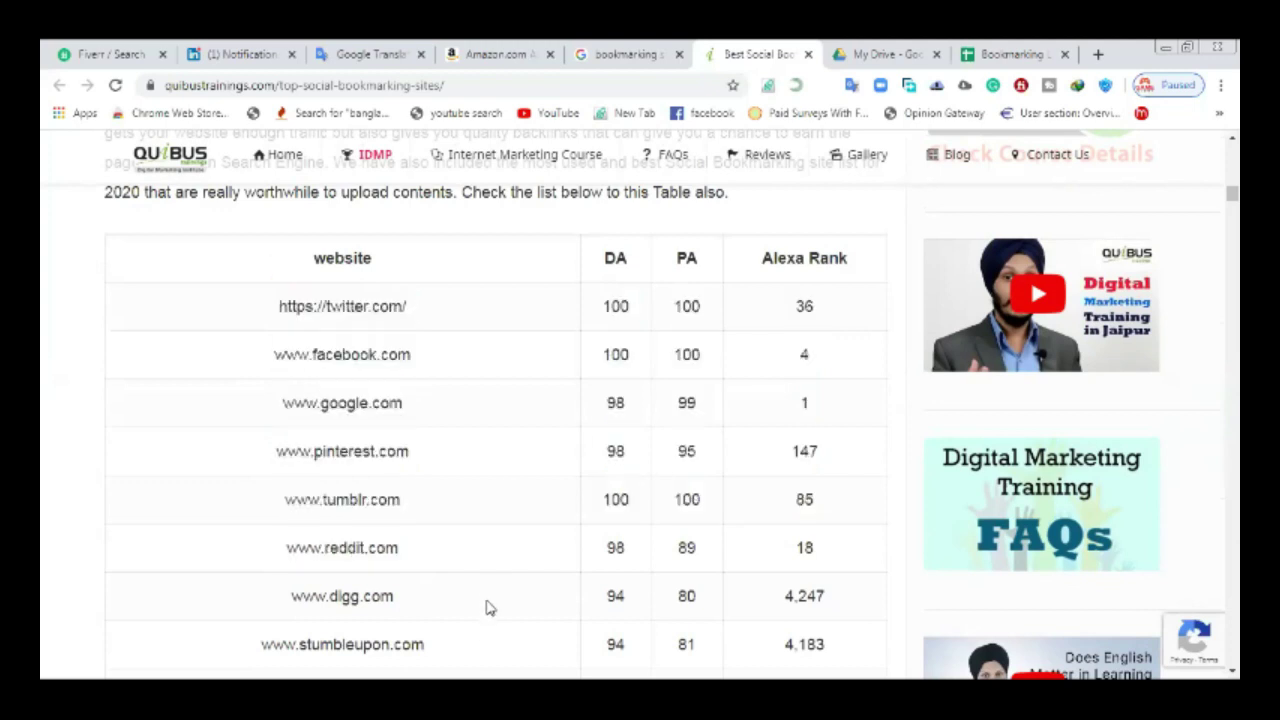
scroll(486, 606, down, 1)
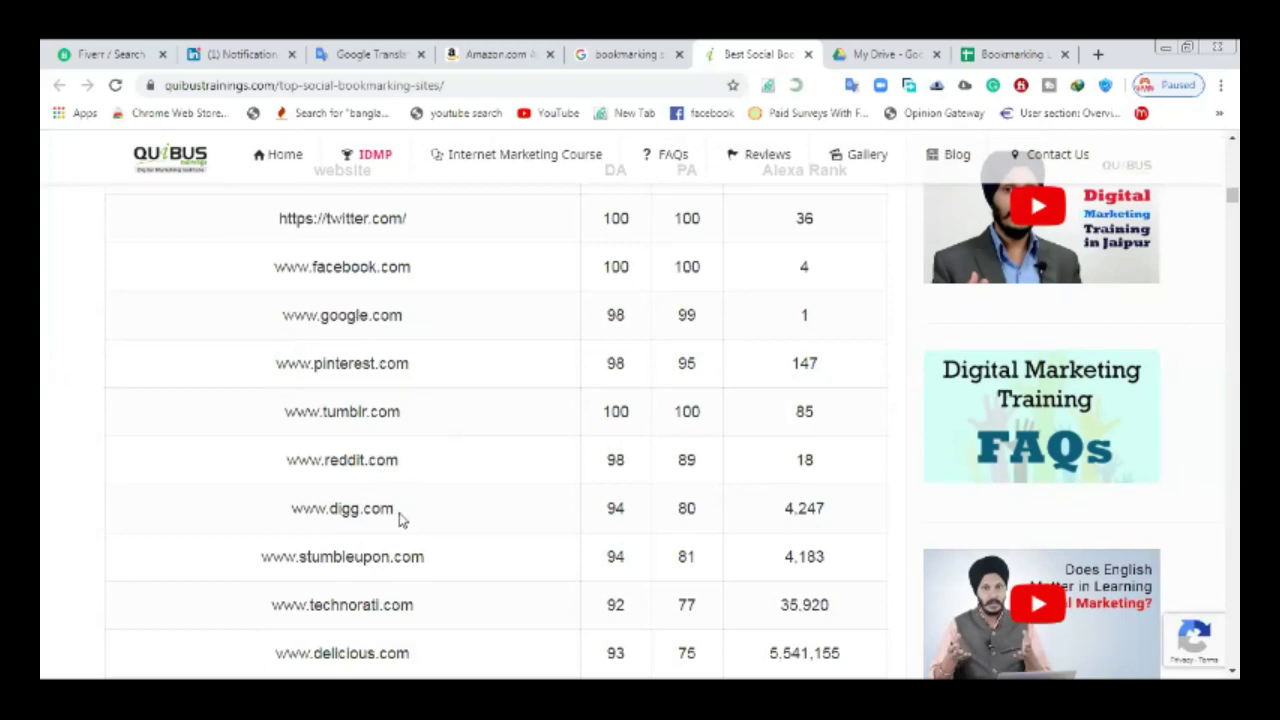
drag(399, 511, 280, 515)
right_click(319, 505)
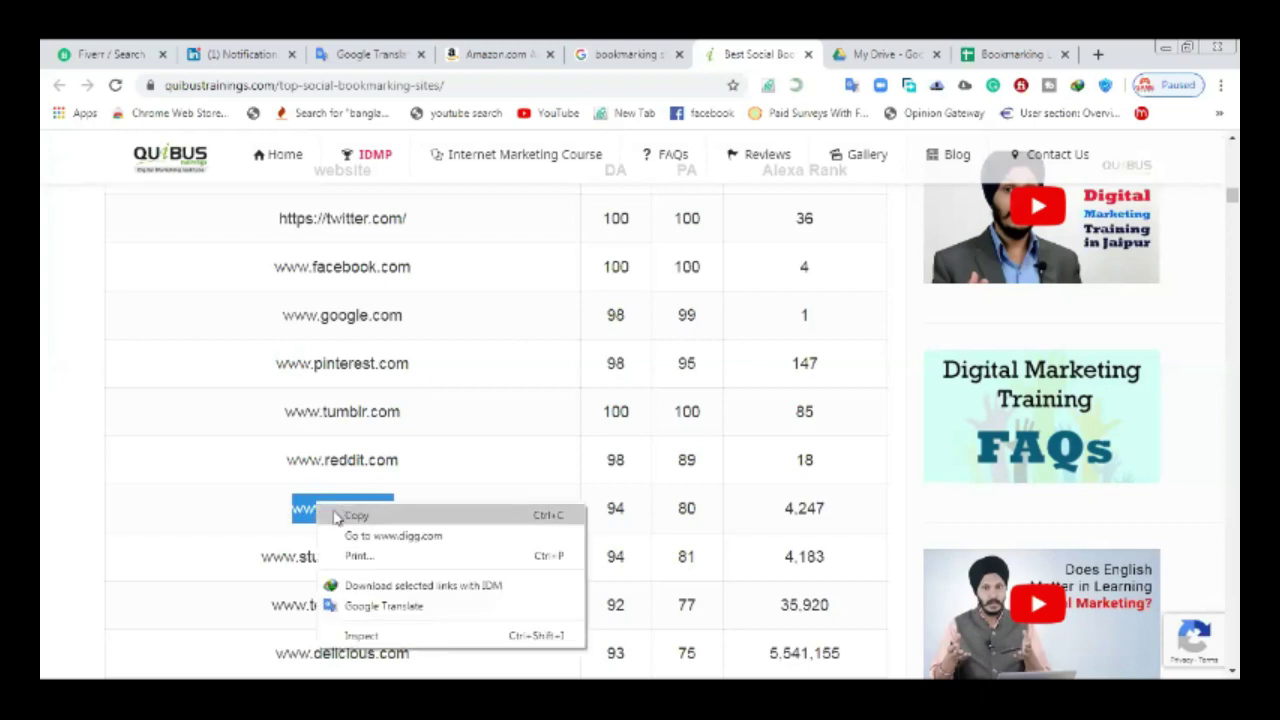
click(337, 516)
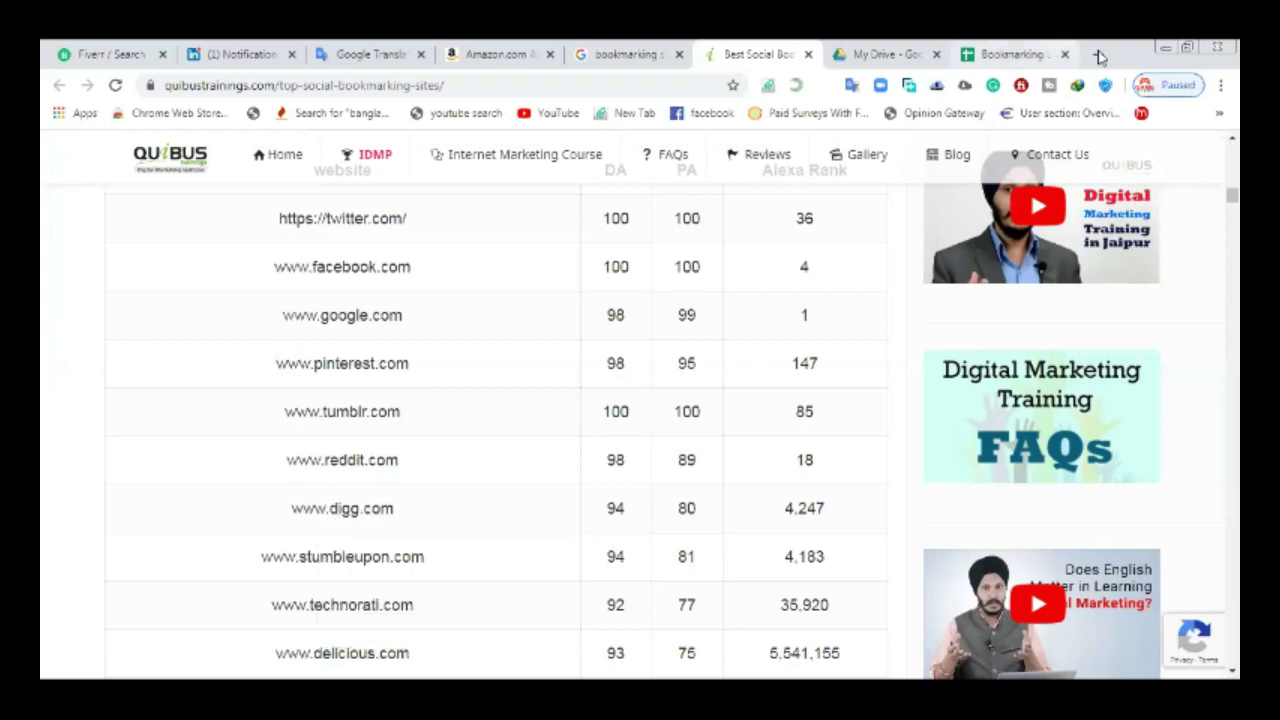
click(1098, 54)
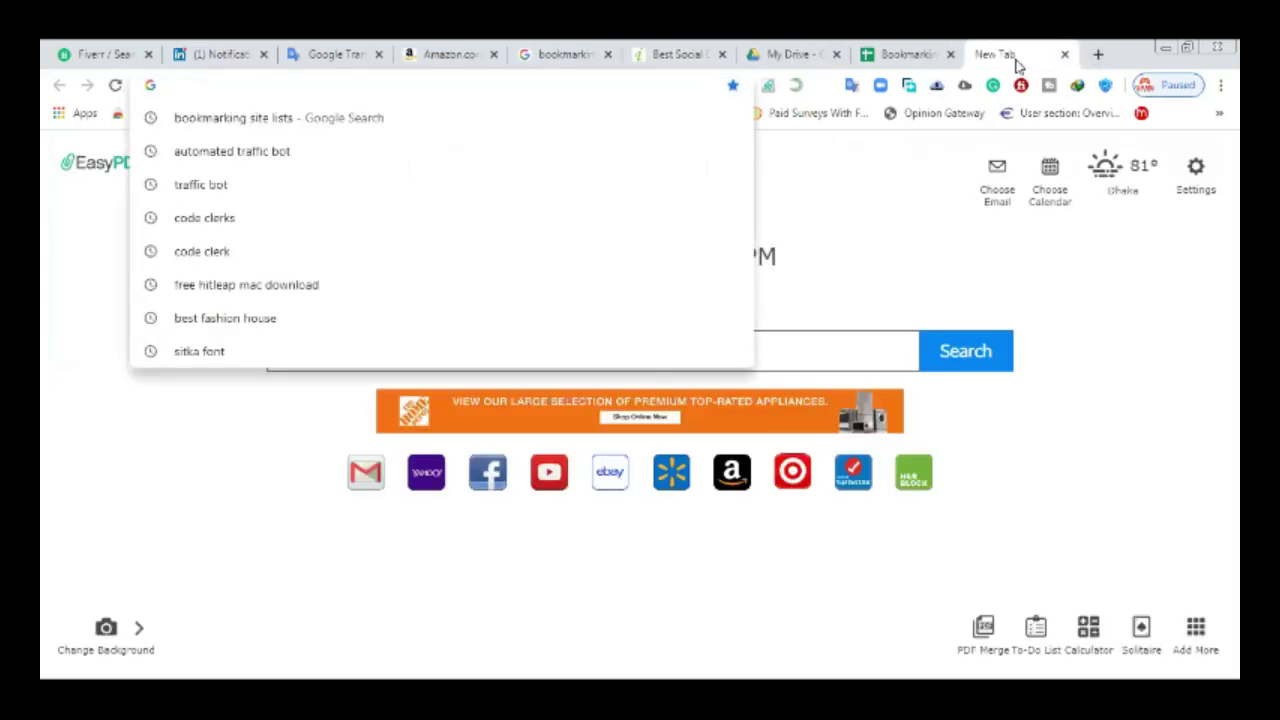
- Load digg.com, begin Sign in with Google by choosing an account, then close the tab
key(ctrl+v)
key(Return)
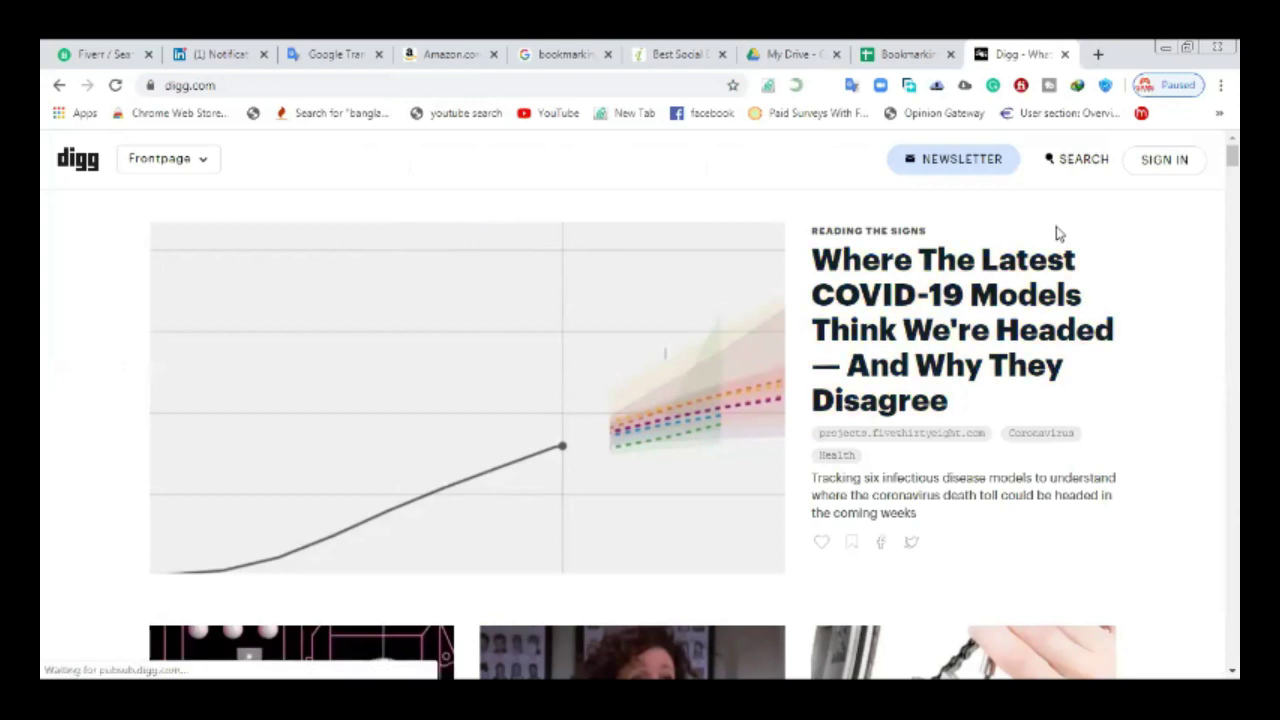
click(1162, 165)
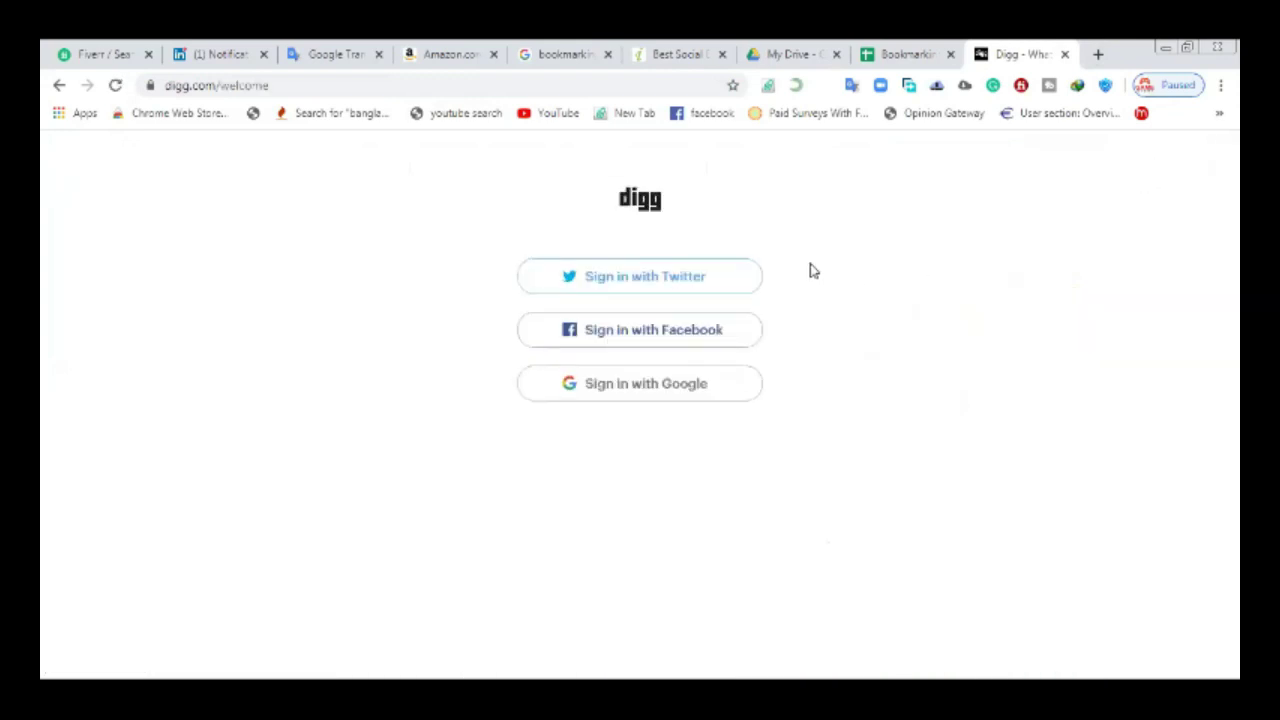
click(651, 391)
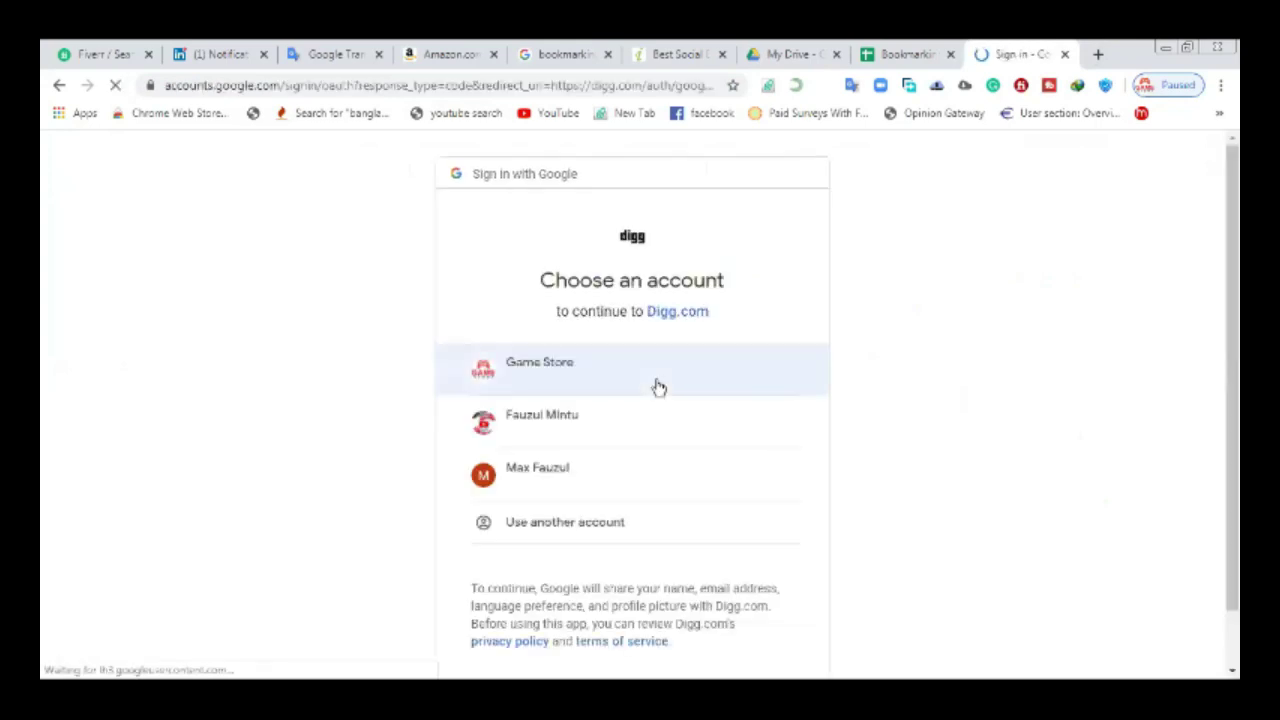
click(573, 425)
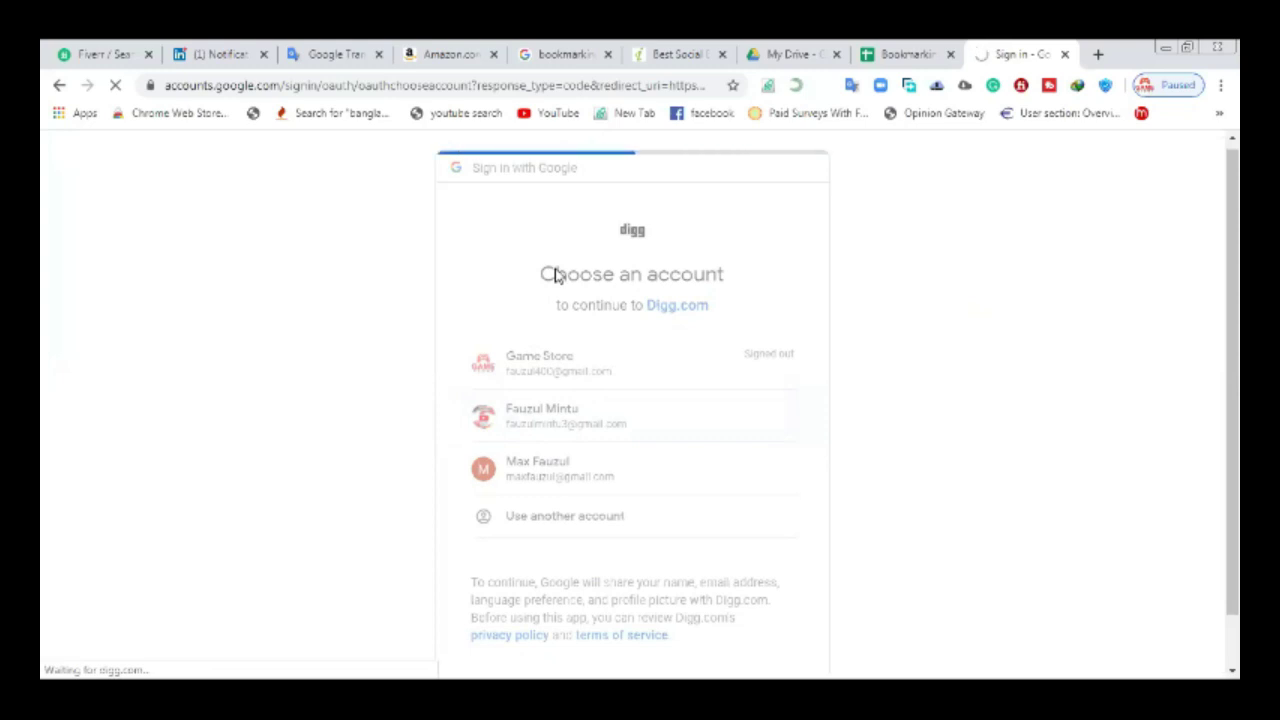
click(1065, 55)
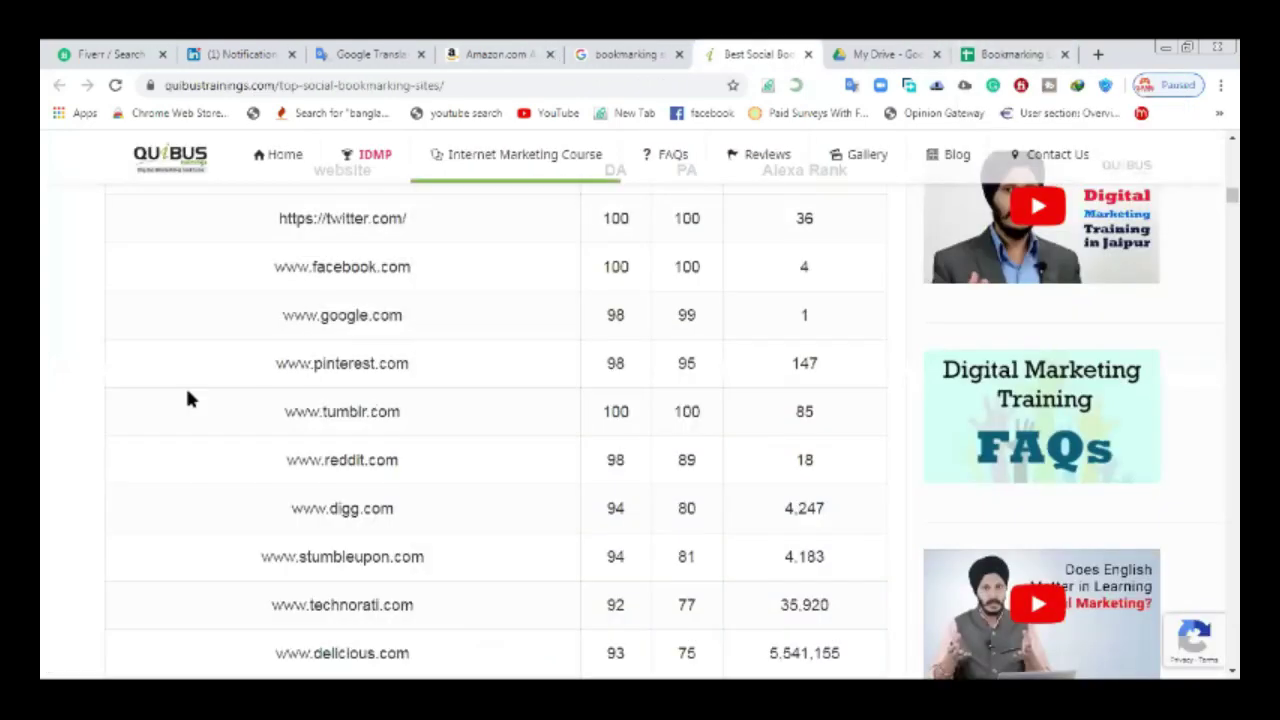
scroll(405, 515, down, 1)
drag(449, 475, 234, 463)
right_click(278, 462)
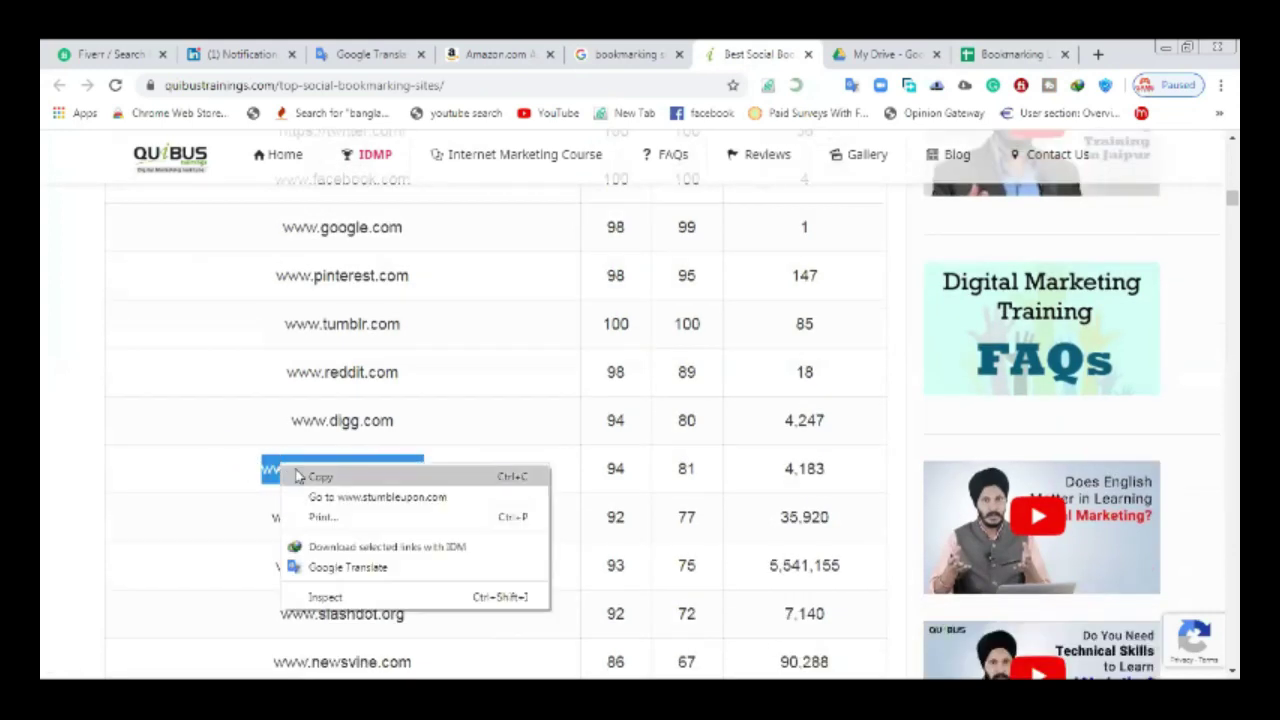
click(305, 477)
mouse_move(980, 168)
click(1098, 54)
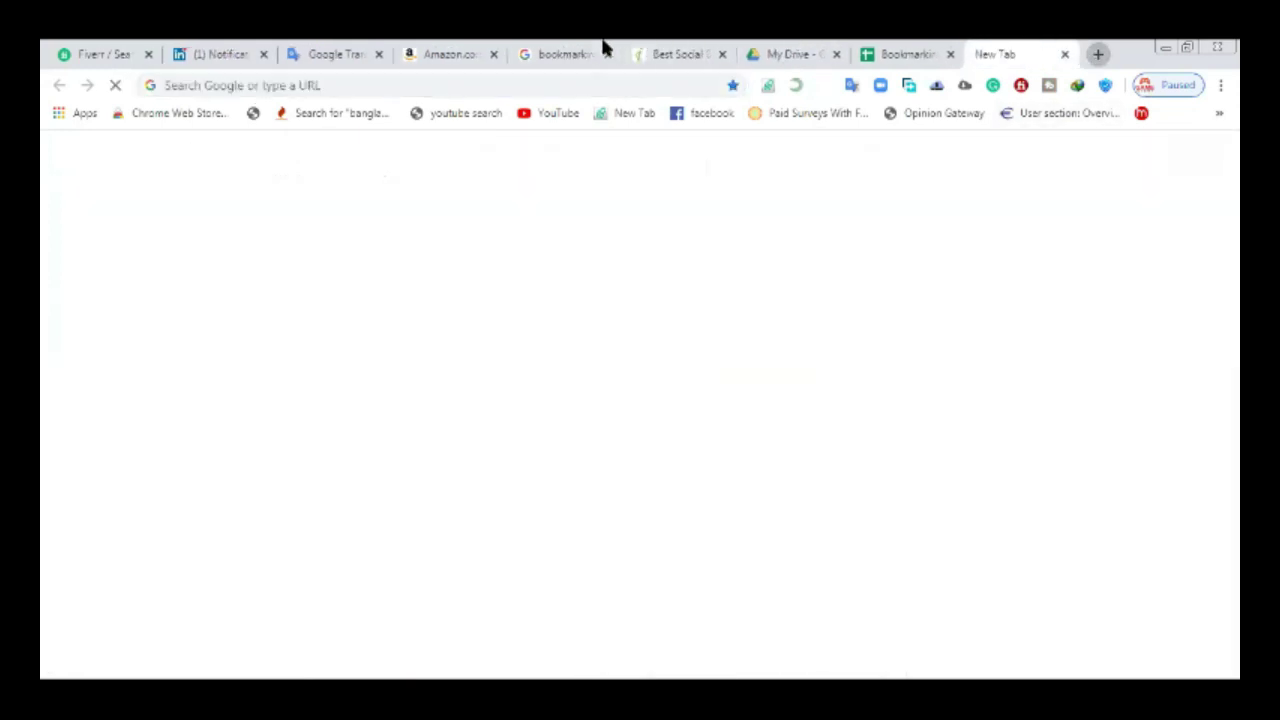
key(ctrl+v)
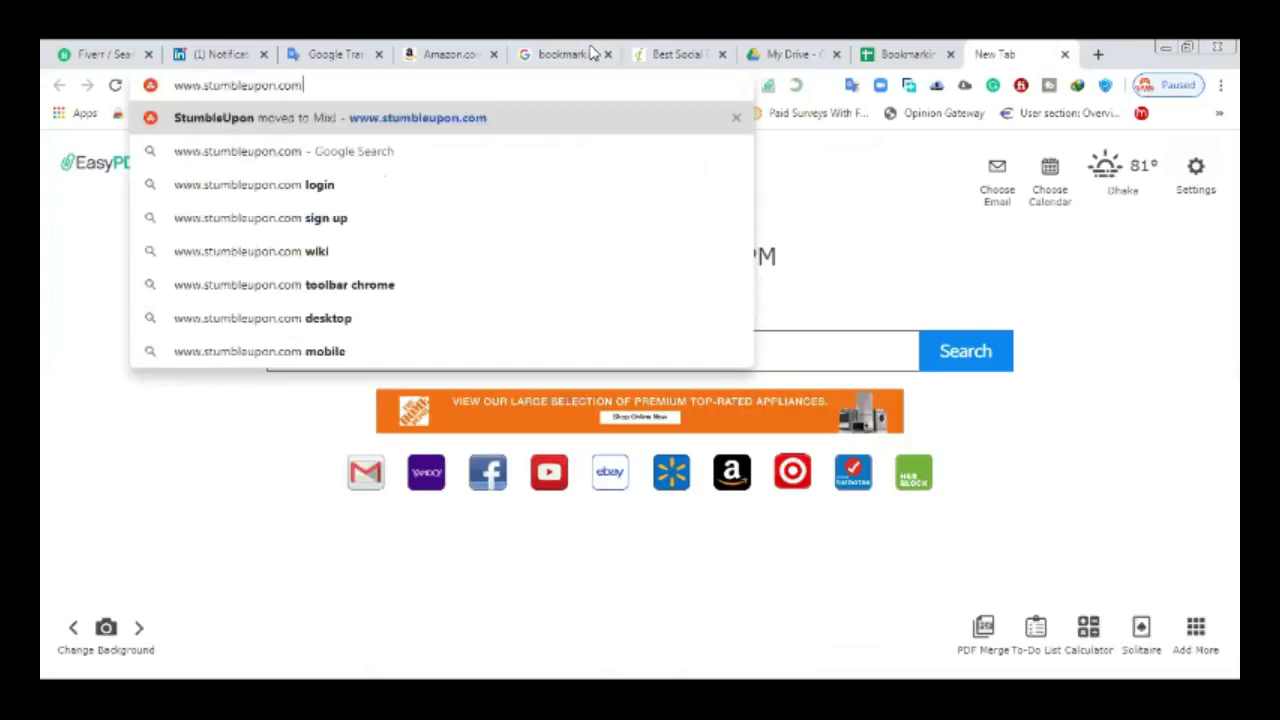
key(Return)
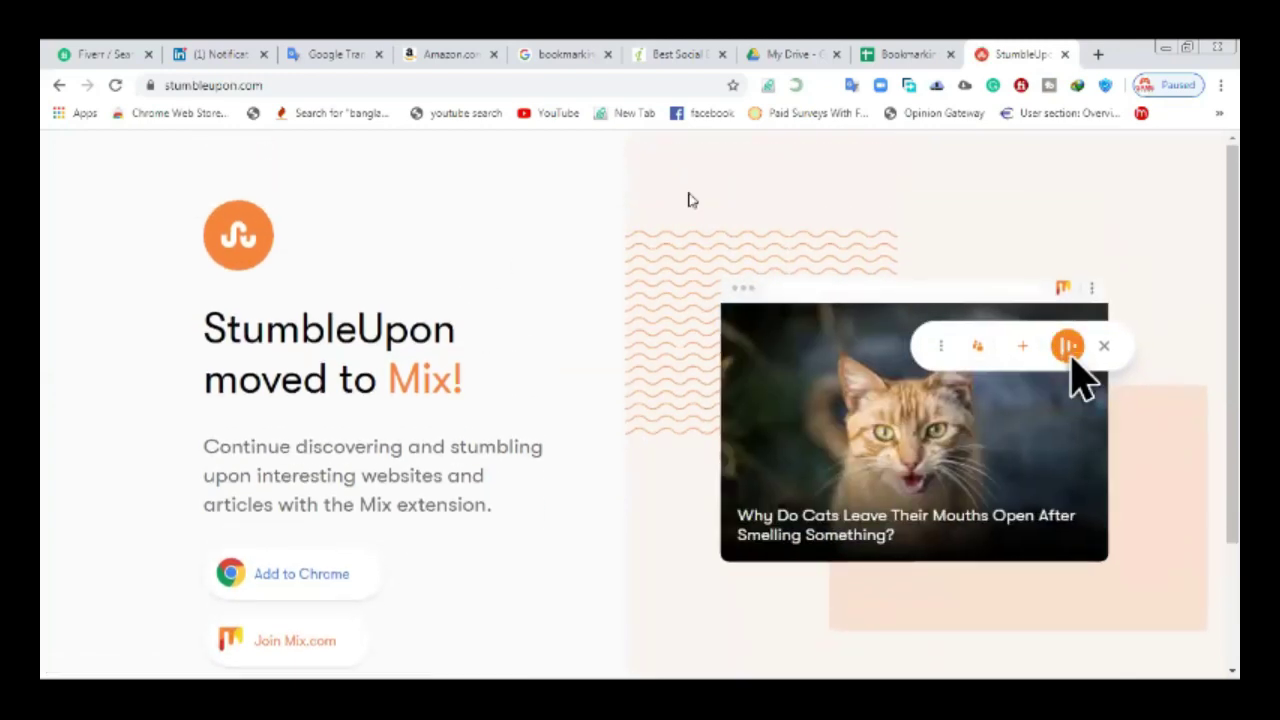
click(1064, 54)
scroll(364, 424, down, 1)
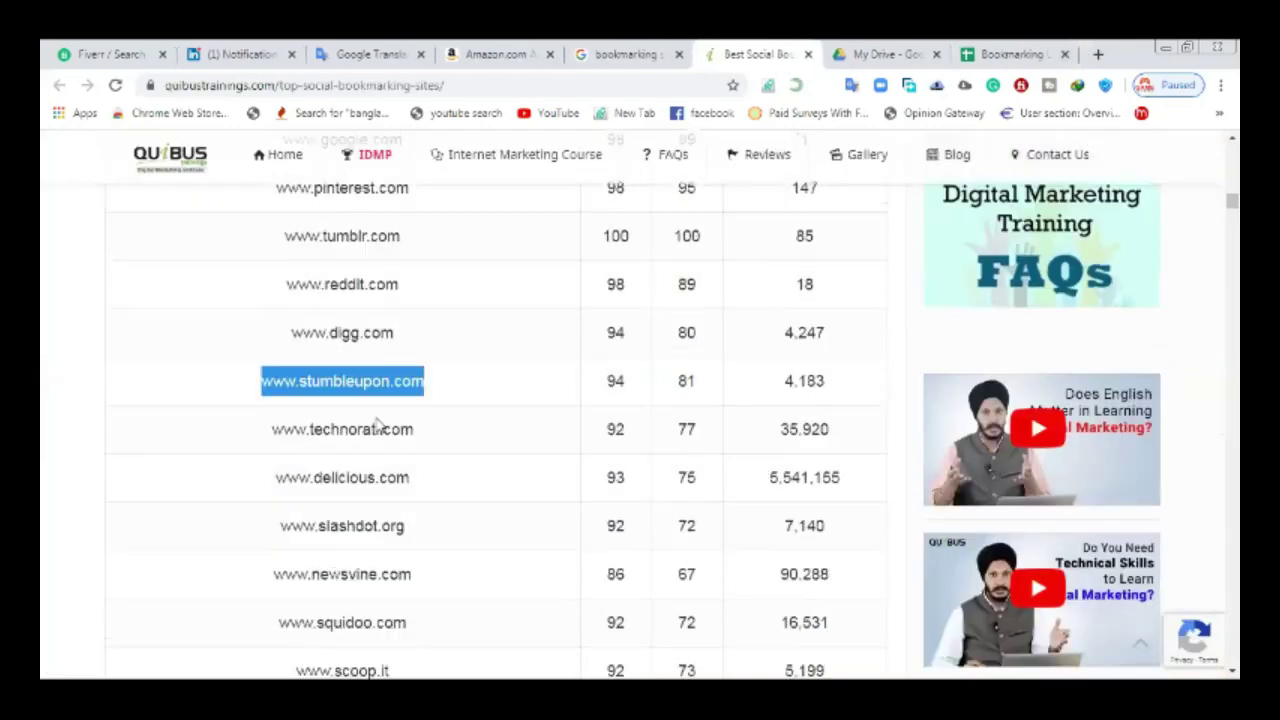
drag(443, 431, 267, 437)
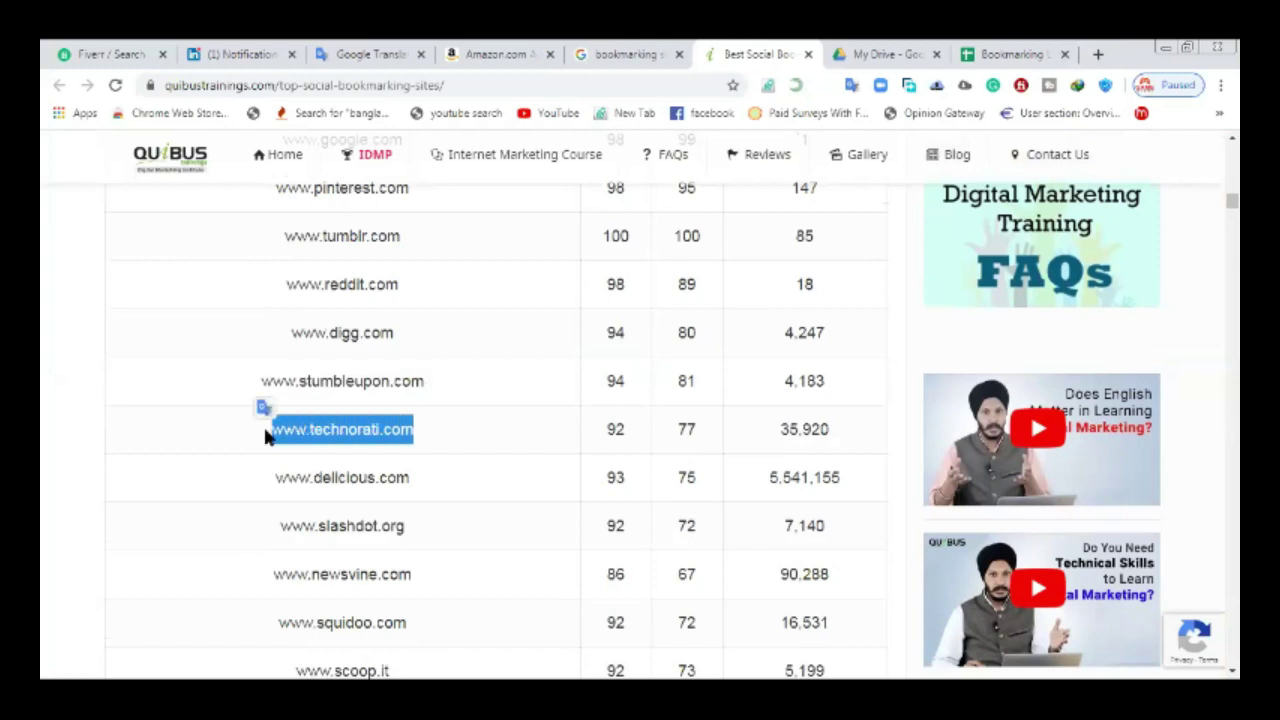
- Open technorati.com in a new tab, find it under maintenance, and close it
click(1096, 56)
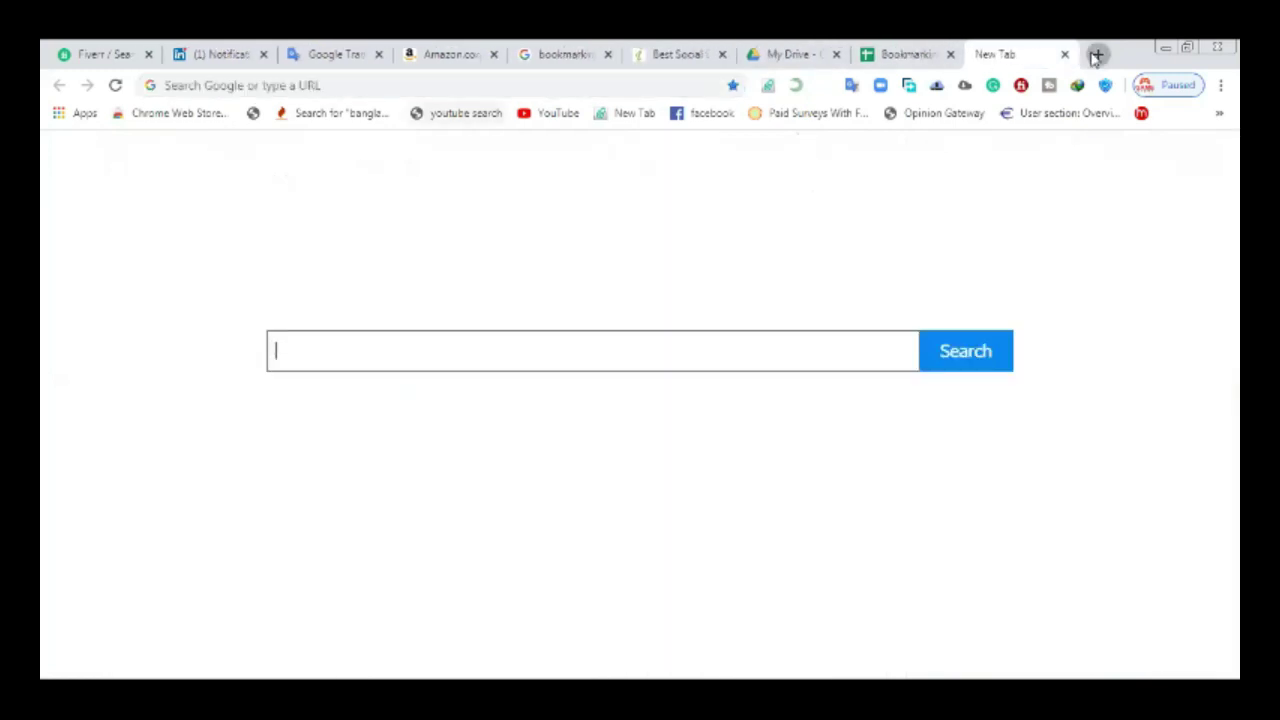
key(ctrl+v)
key(Return)
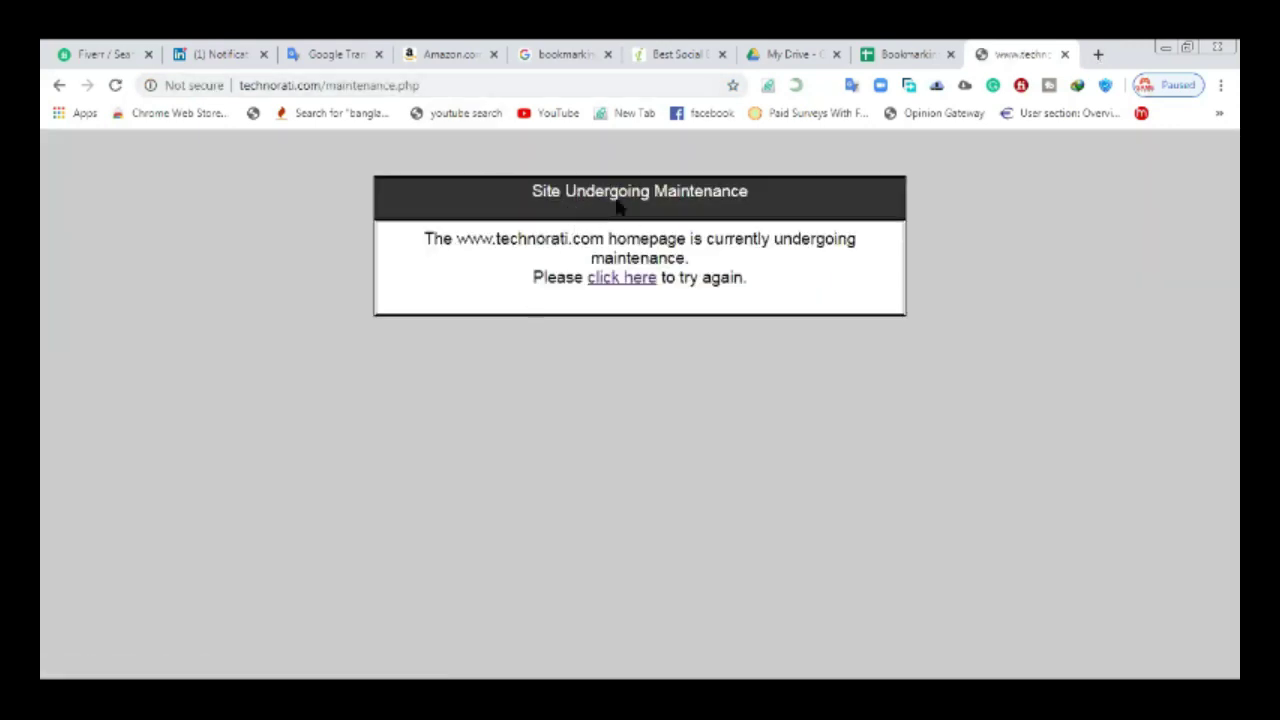
drag(764, 282, 400, 241)
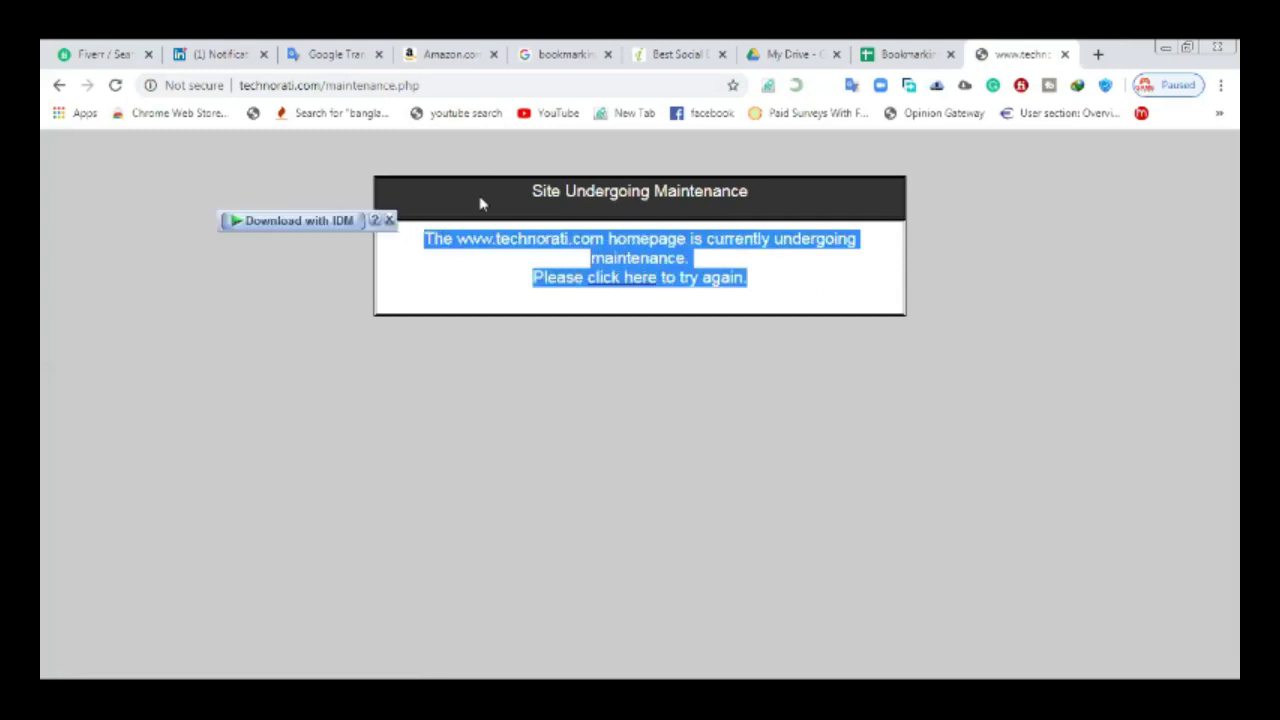
click(1066, 55)
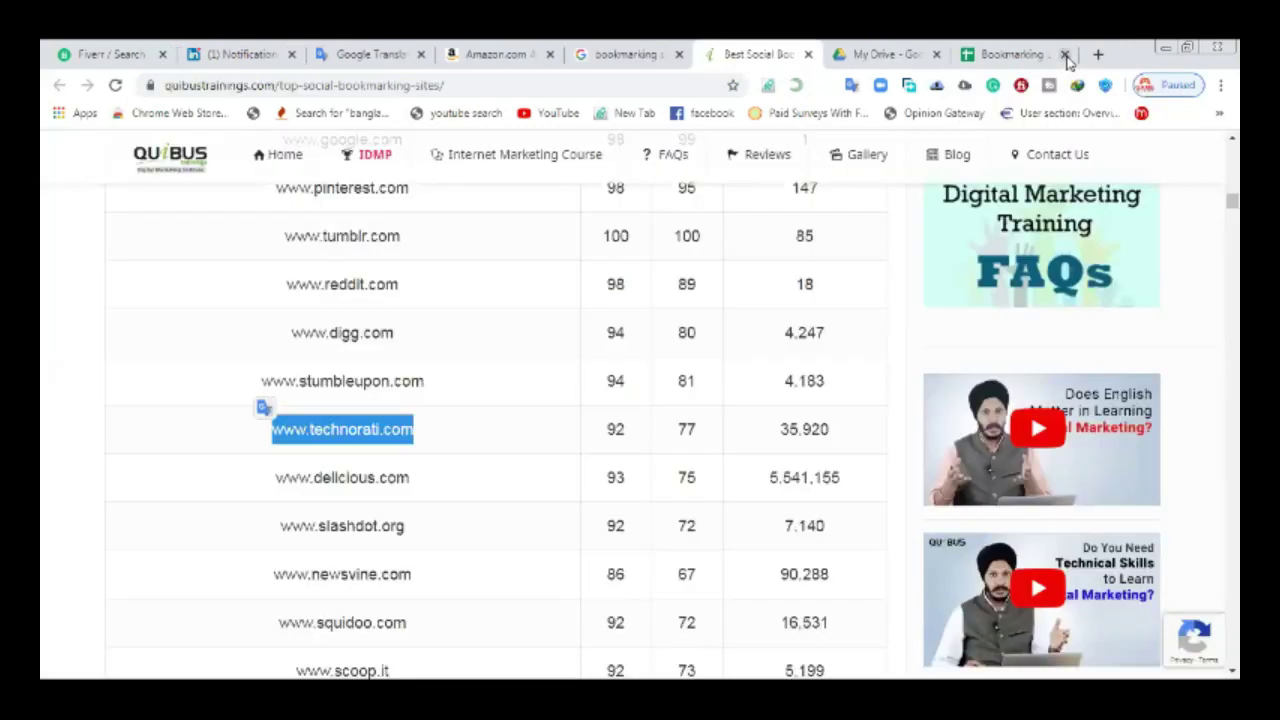
drag(432, 485, 268, 483)
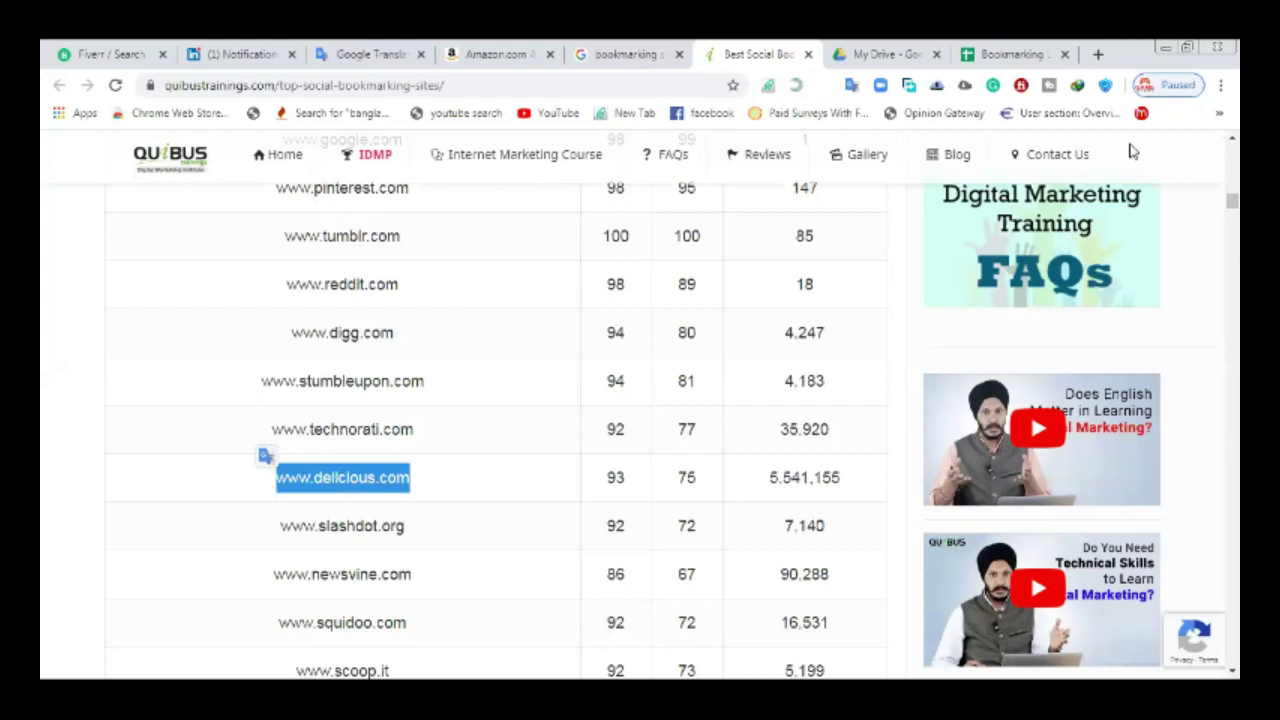
click(1095, 52)
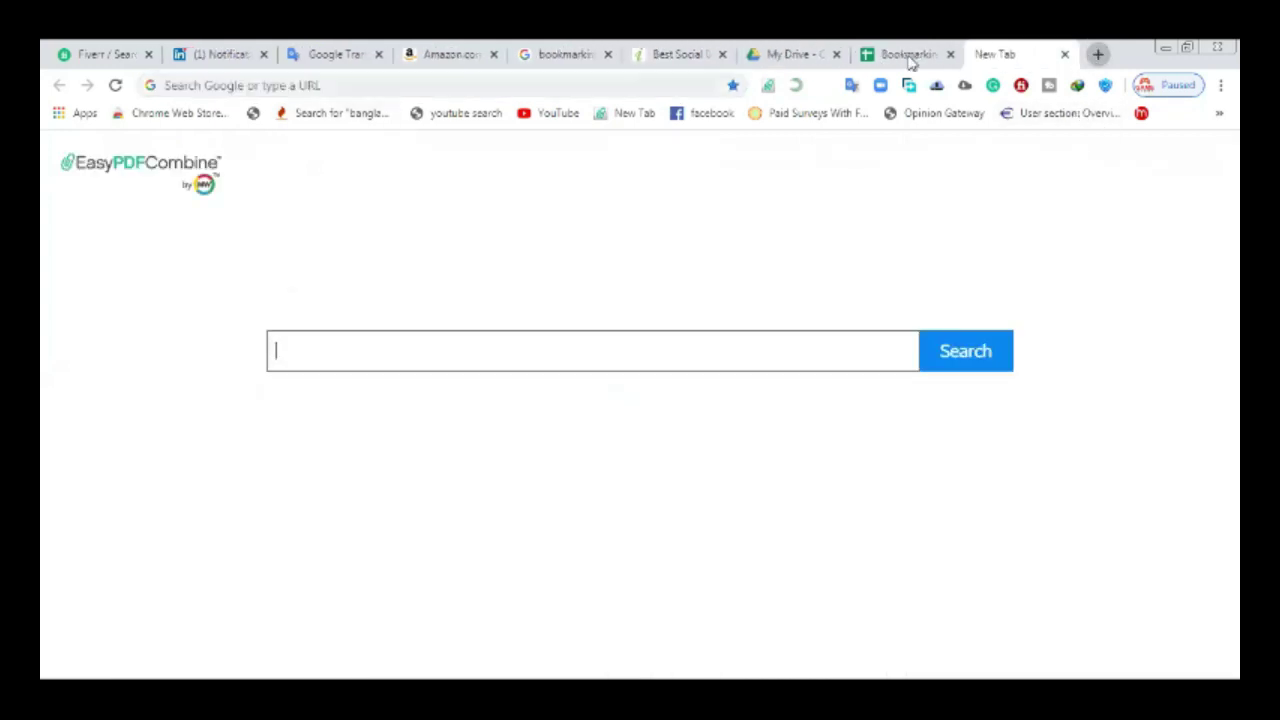
key(ctrl+v)
key(Return)
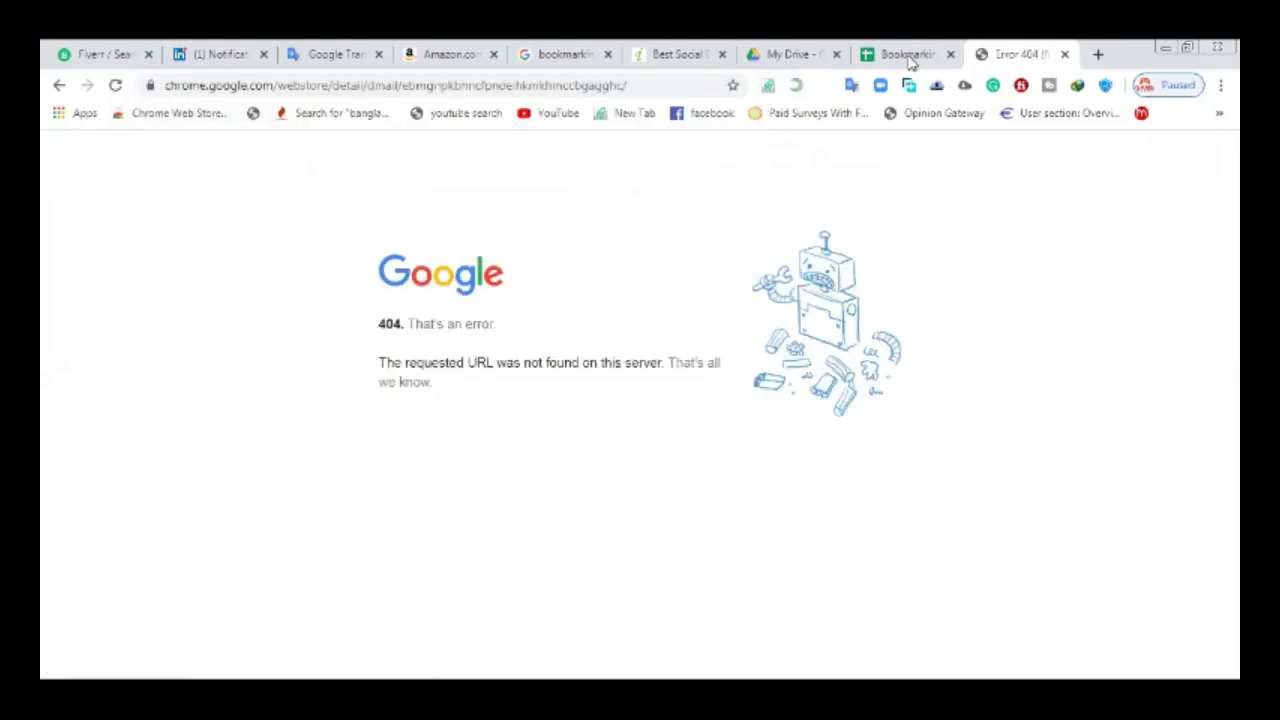
drag(443, 397, 363, 320)
click(447, 410)
drag(503, 330, 389, 276)
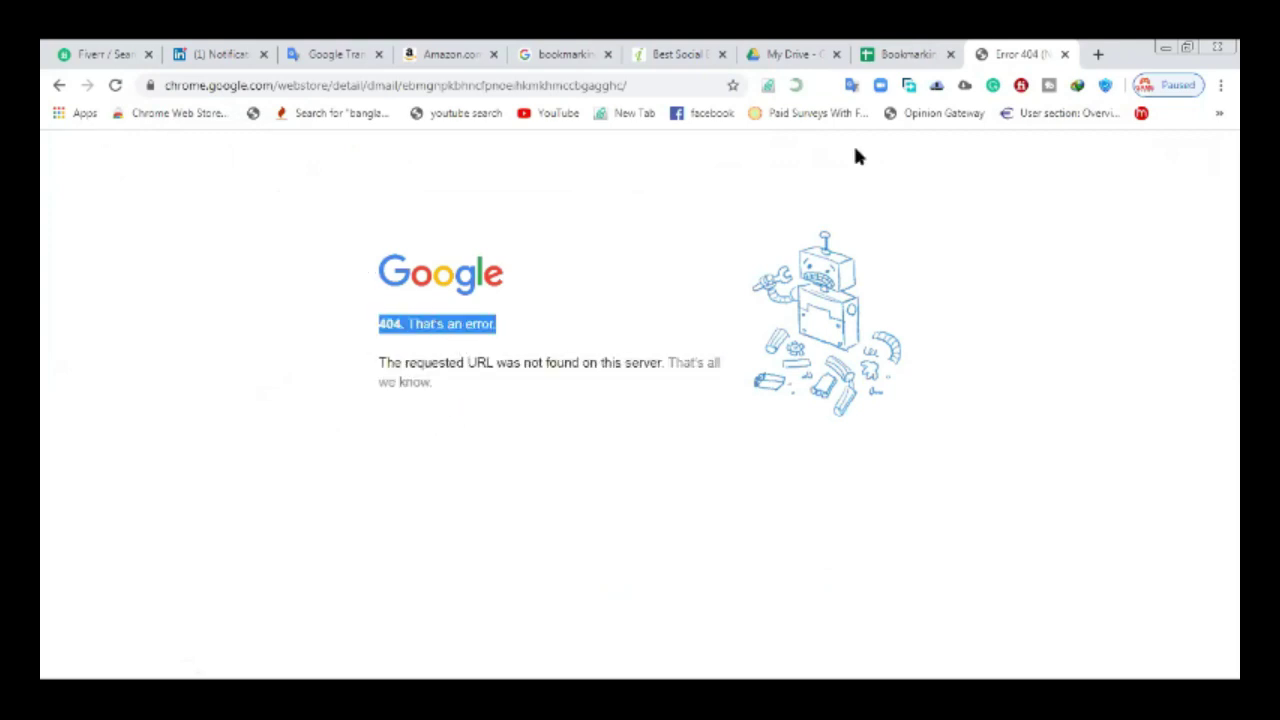
click(1064, 54)
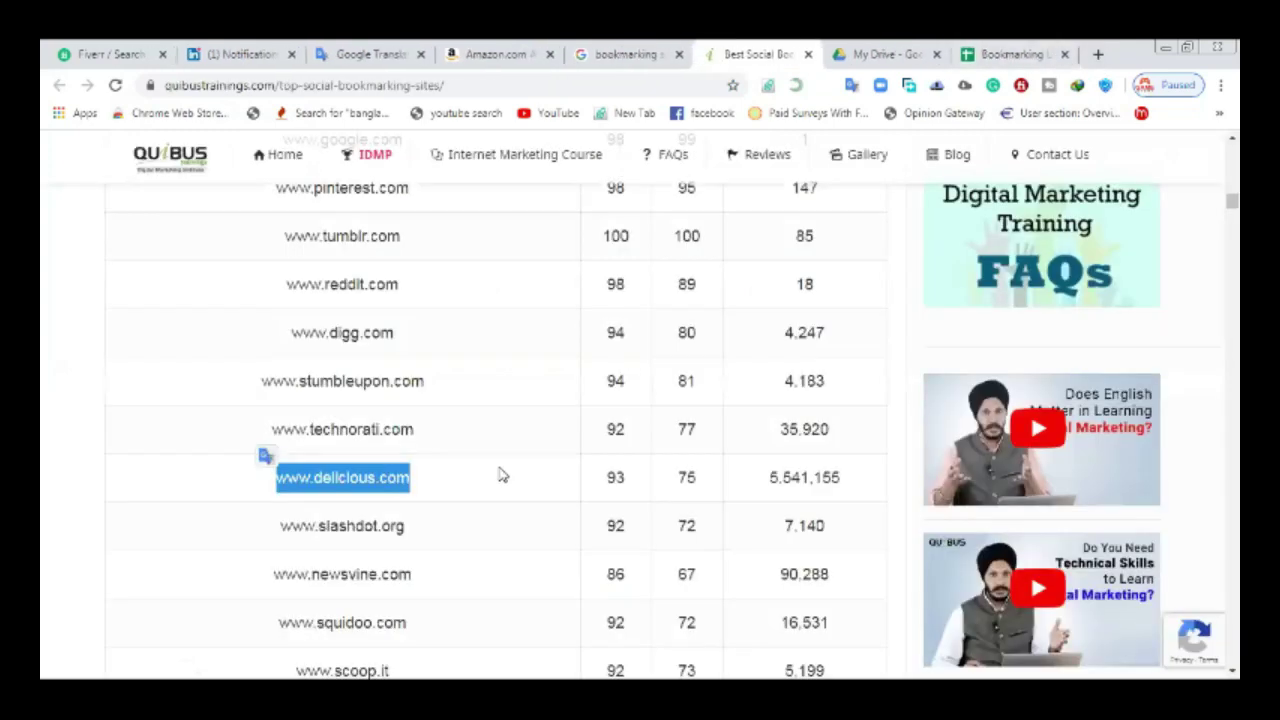
drag(407, 528, 278, 535)
key(ctrl+c)
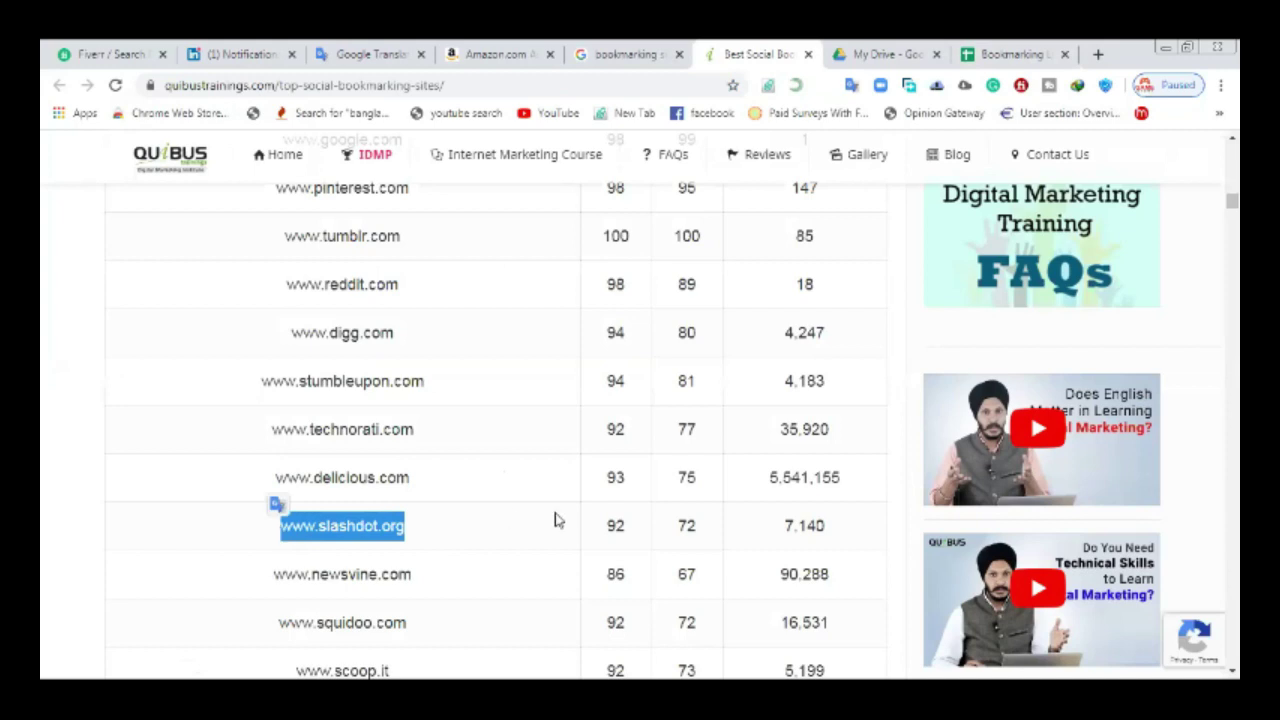
click(1097, 55)
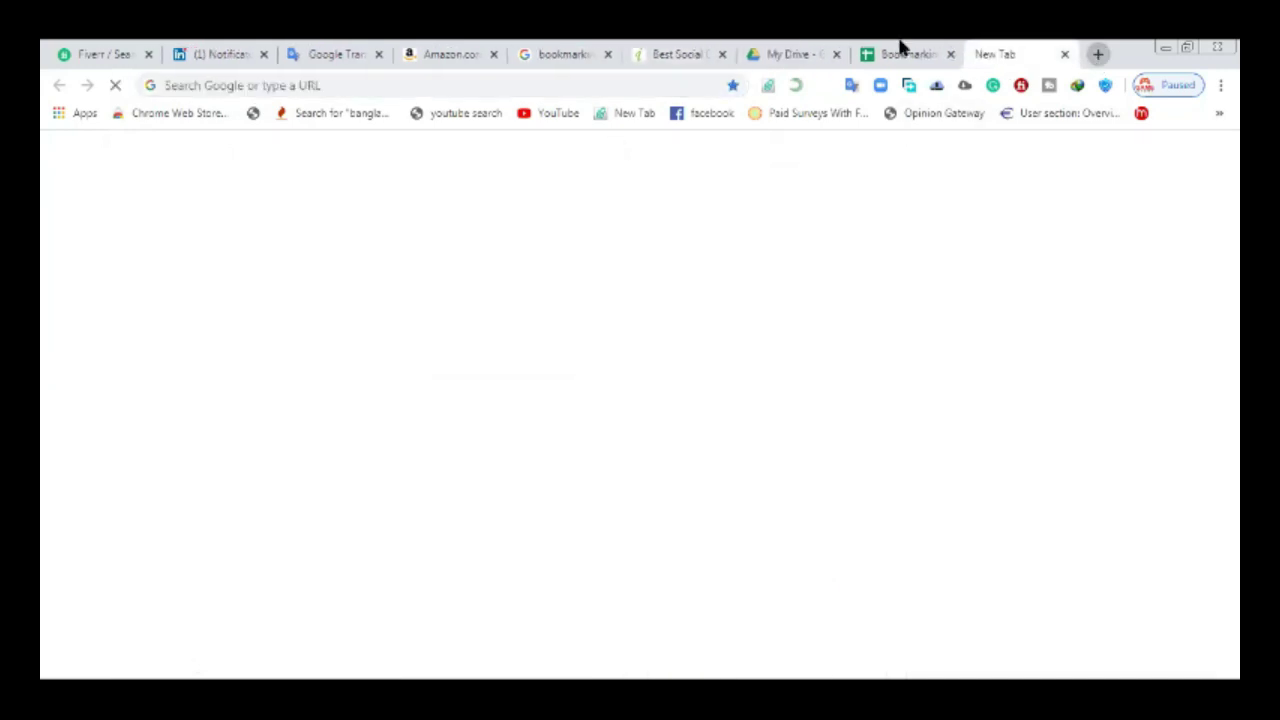
key(ctrl+v)
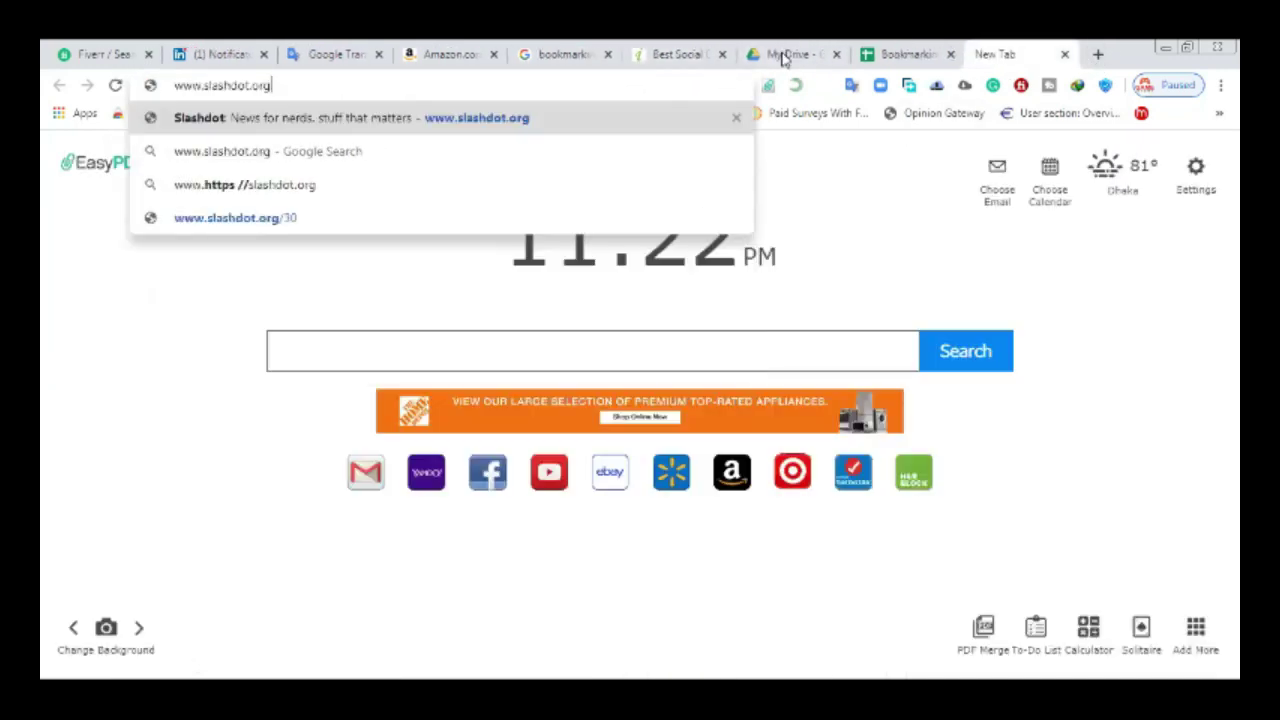
key(Return)
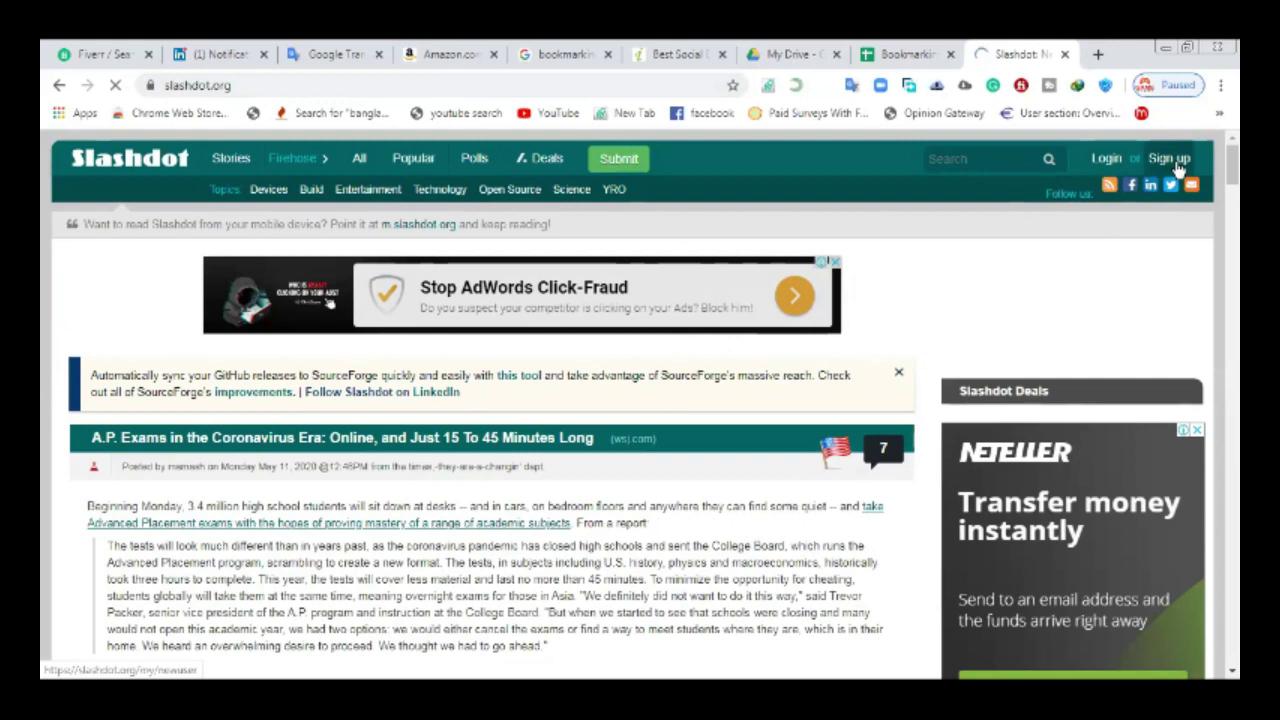
click(1176, 160)
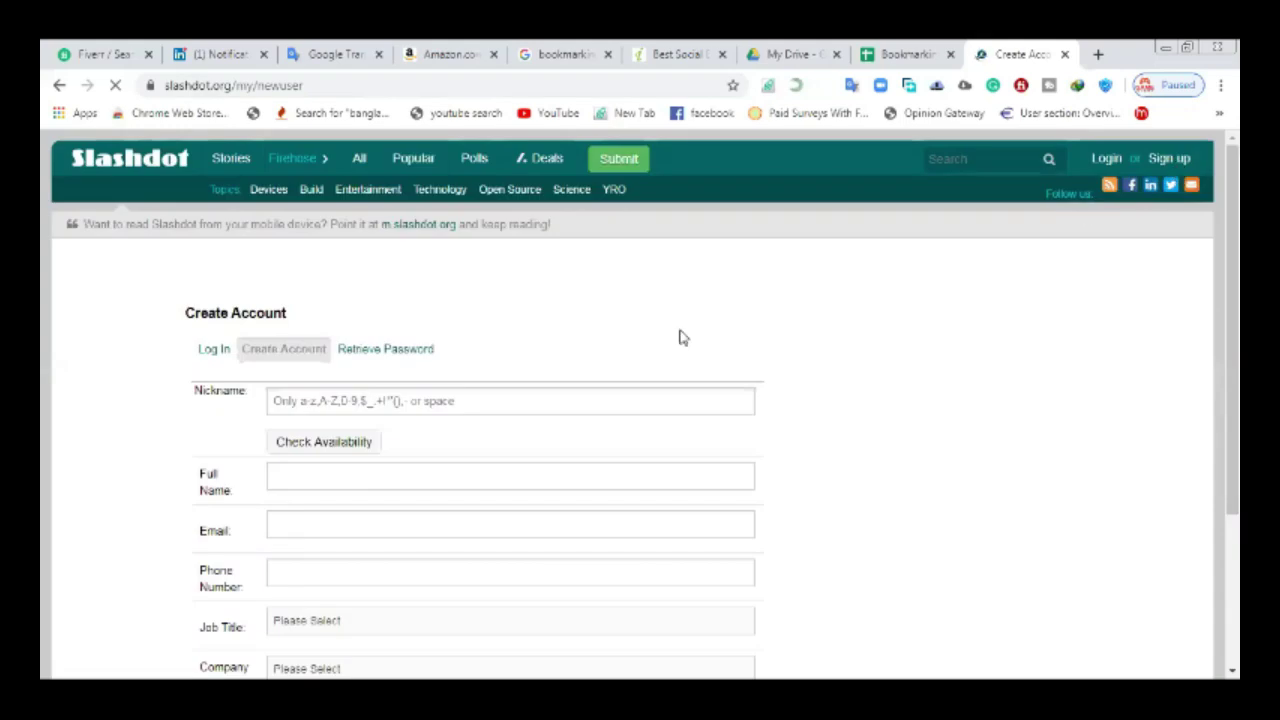
scroll(677, 338, down, 3)
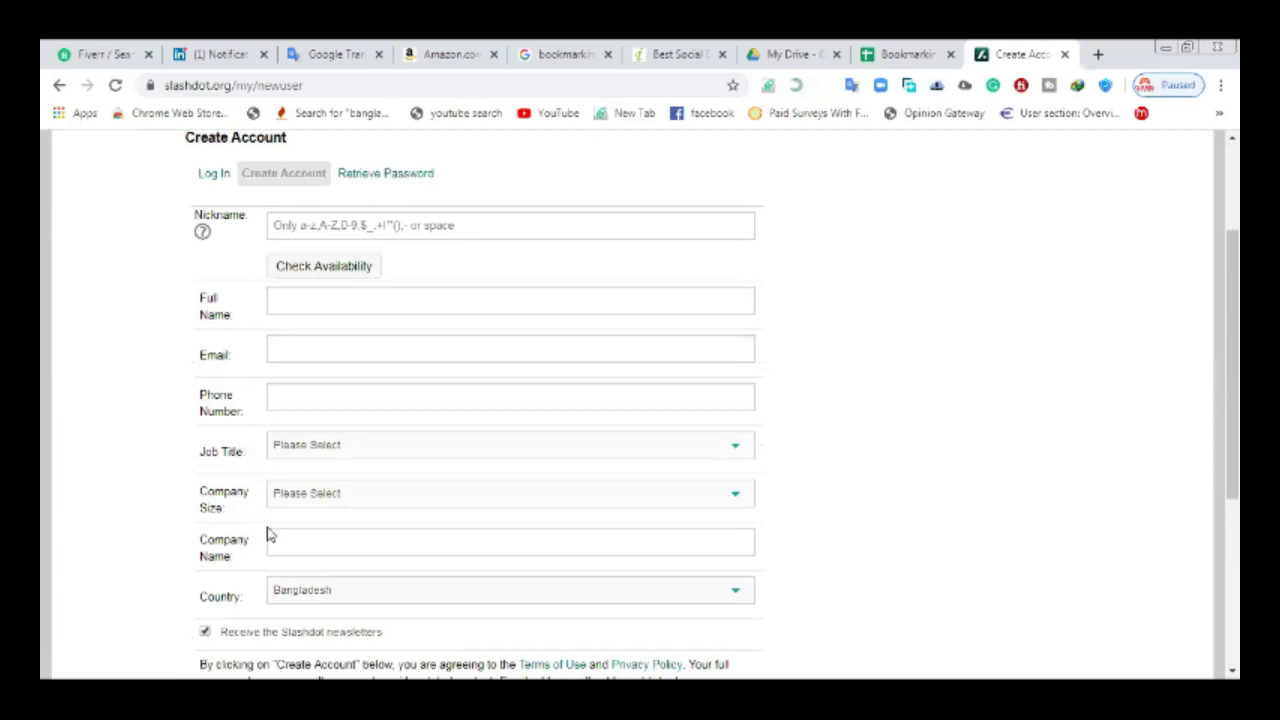
scroll(286, 606, up, 3)
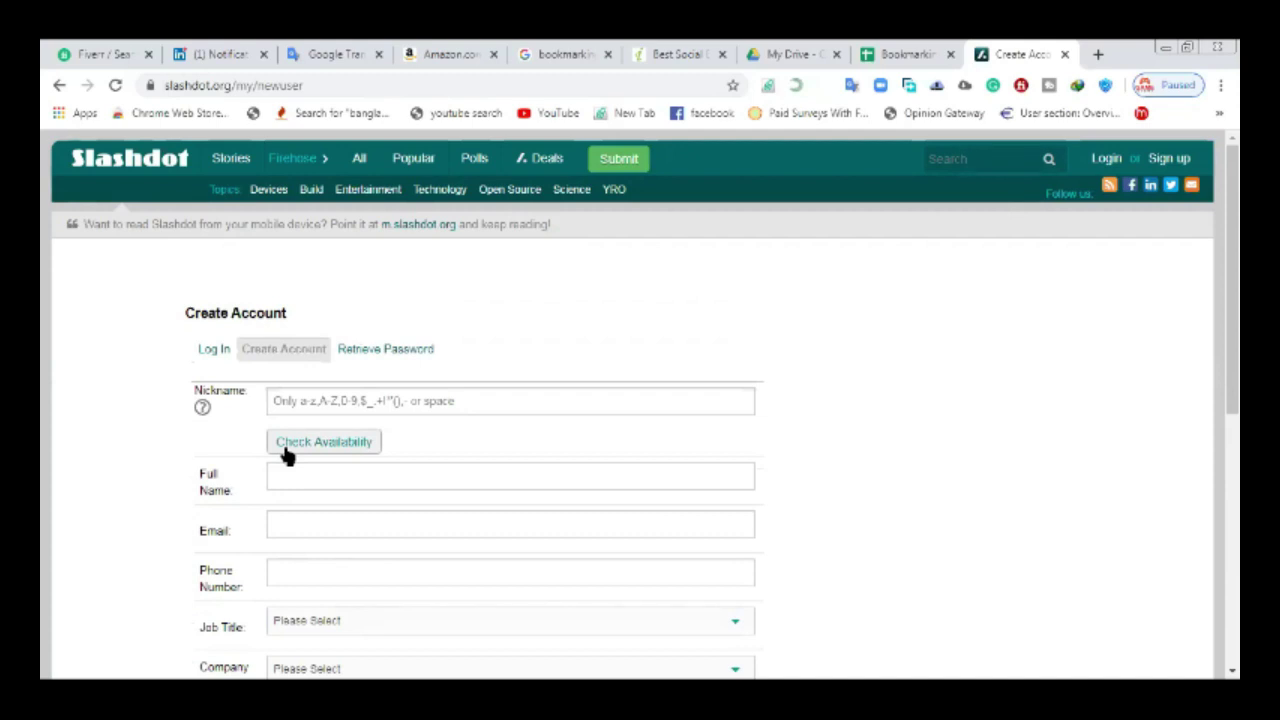
- Enter the nickname, full name, suggested e-mail address and phone number in the sign-up form
click(378, 400)
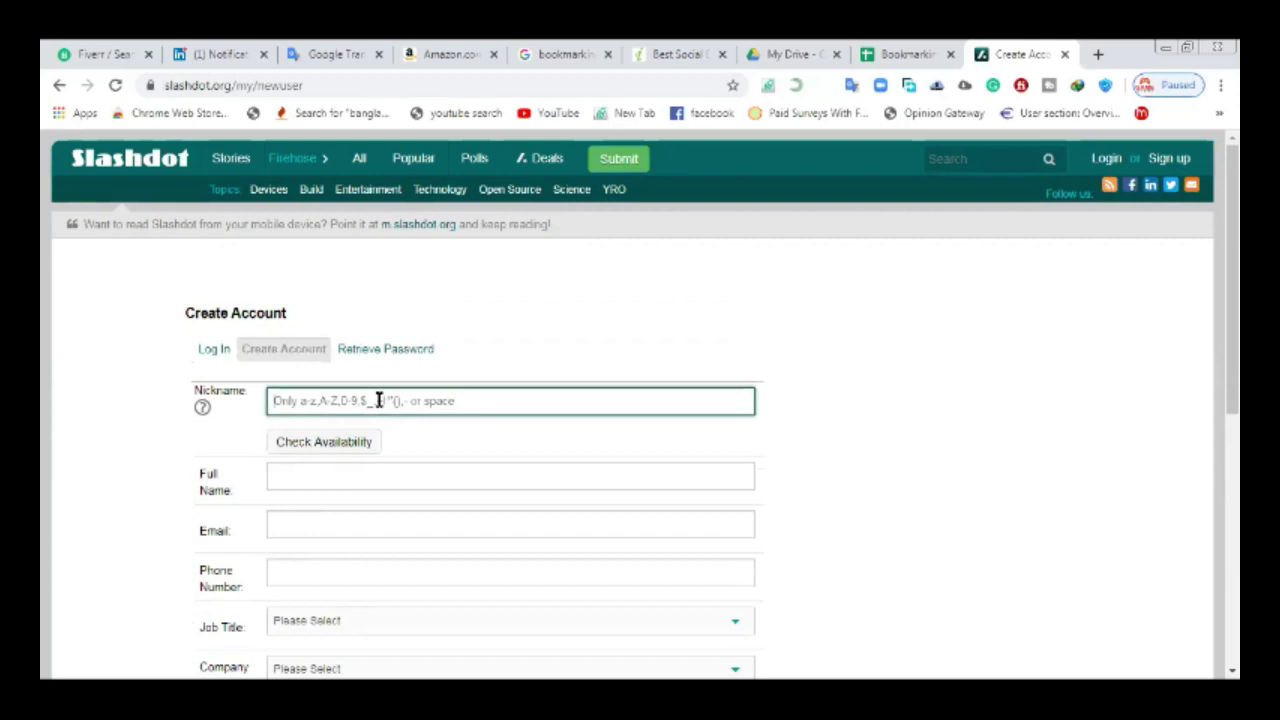
text(Mintu)
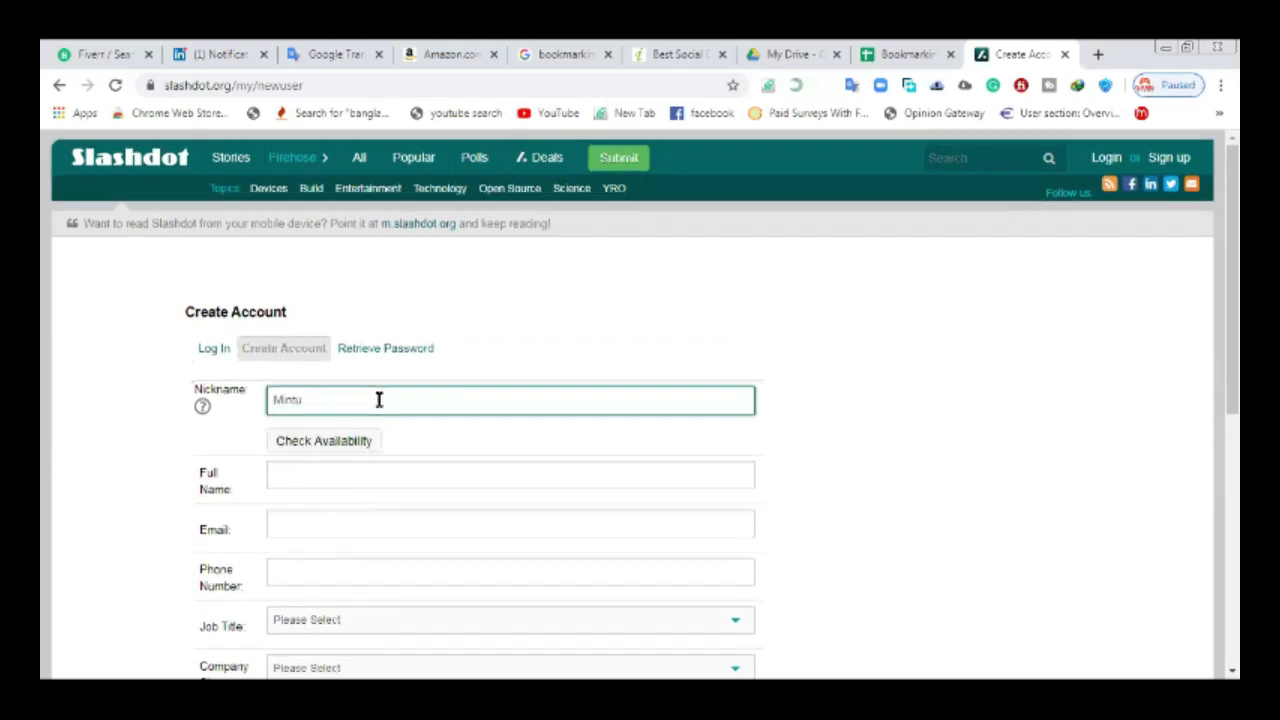
scroll(378, 400, down, 2)
click(335, 302)
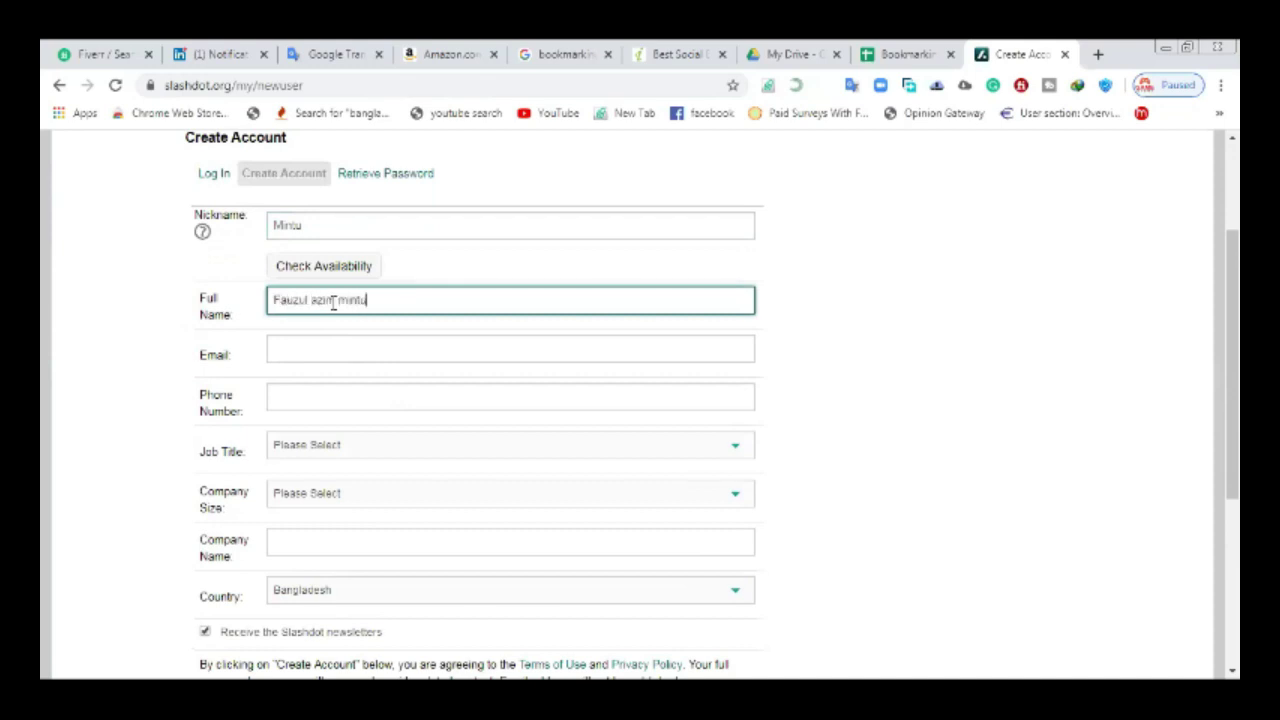
click(291, 355)
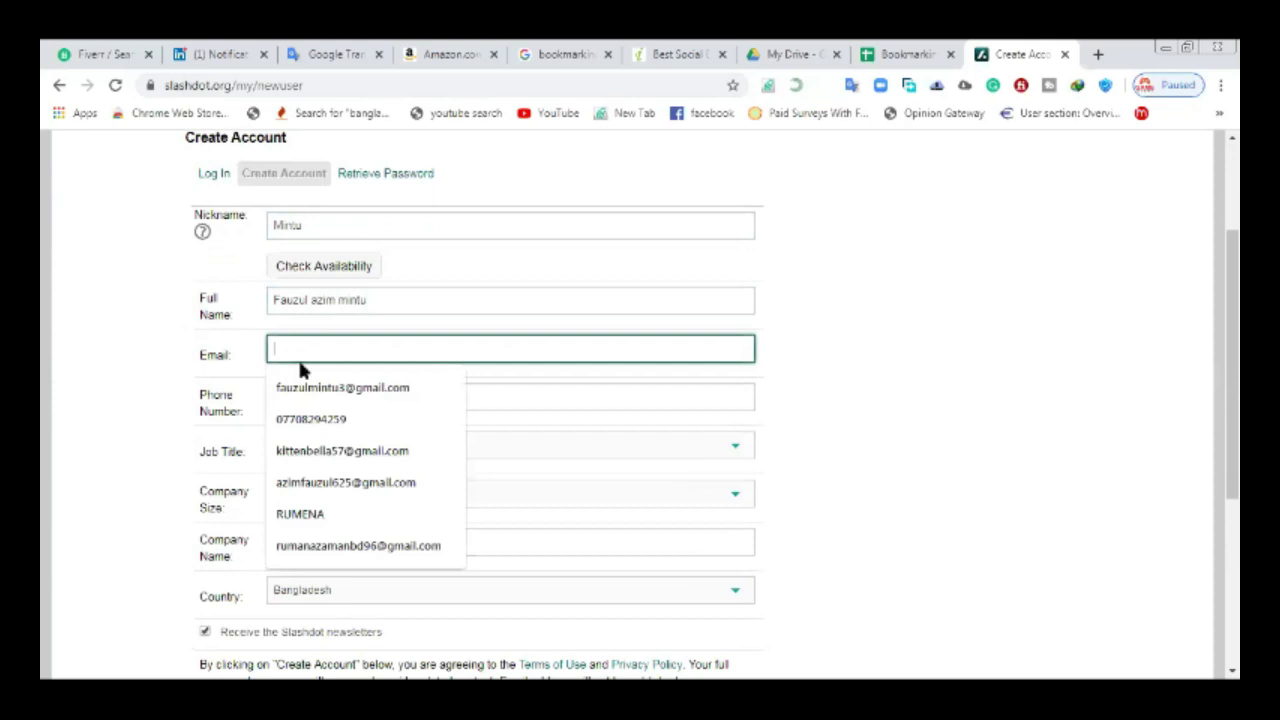
click(312, 389)
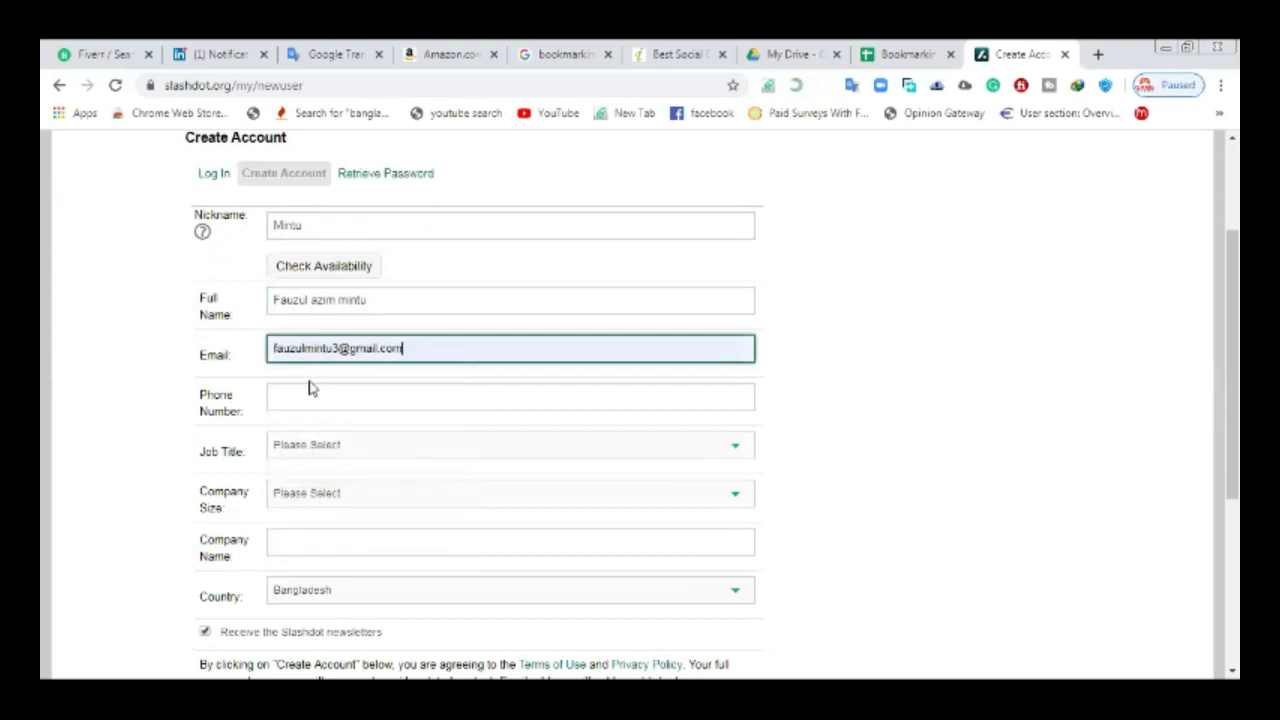
click(303, 402)
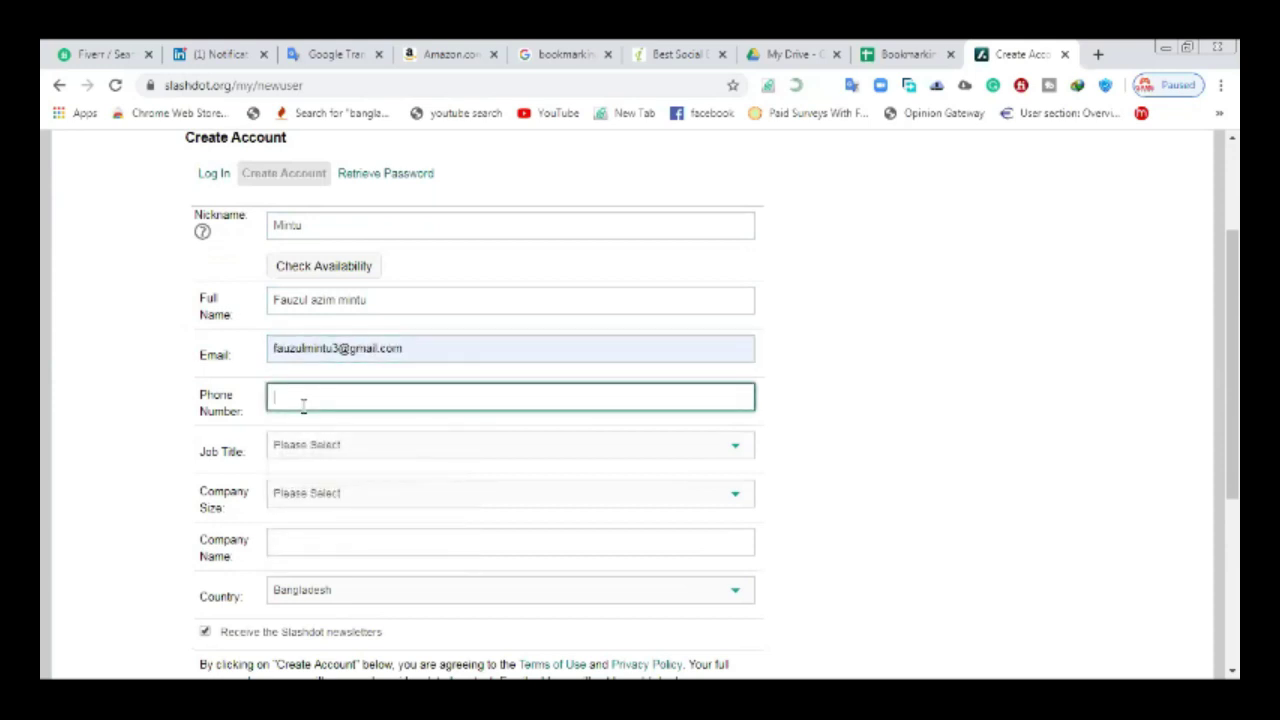
- Set job title to Technical Consultant, company size to Less than 50, and enter the company name
click(312, 446)
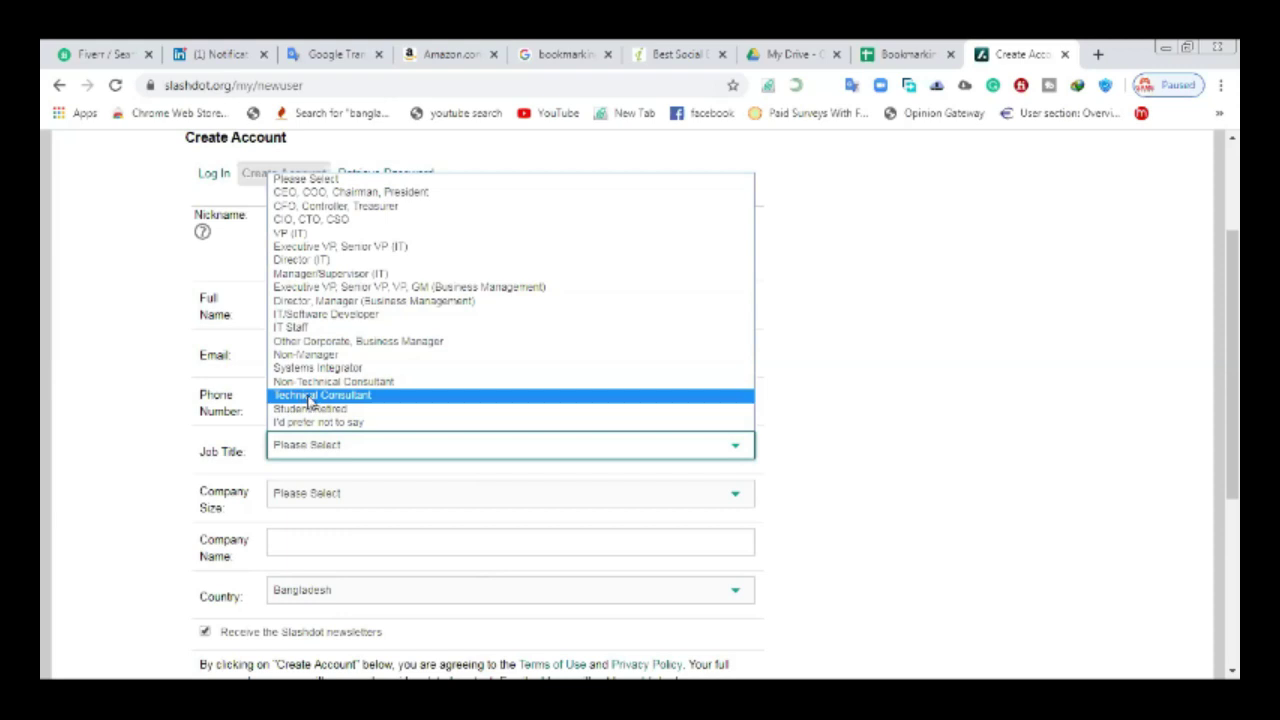
click(310, 396)
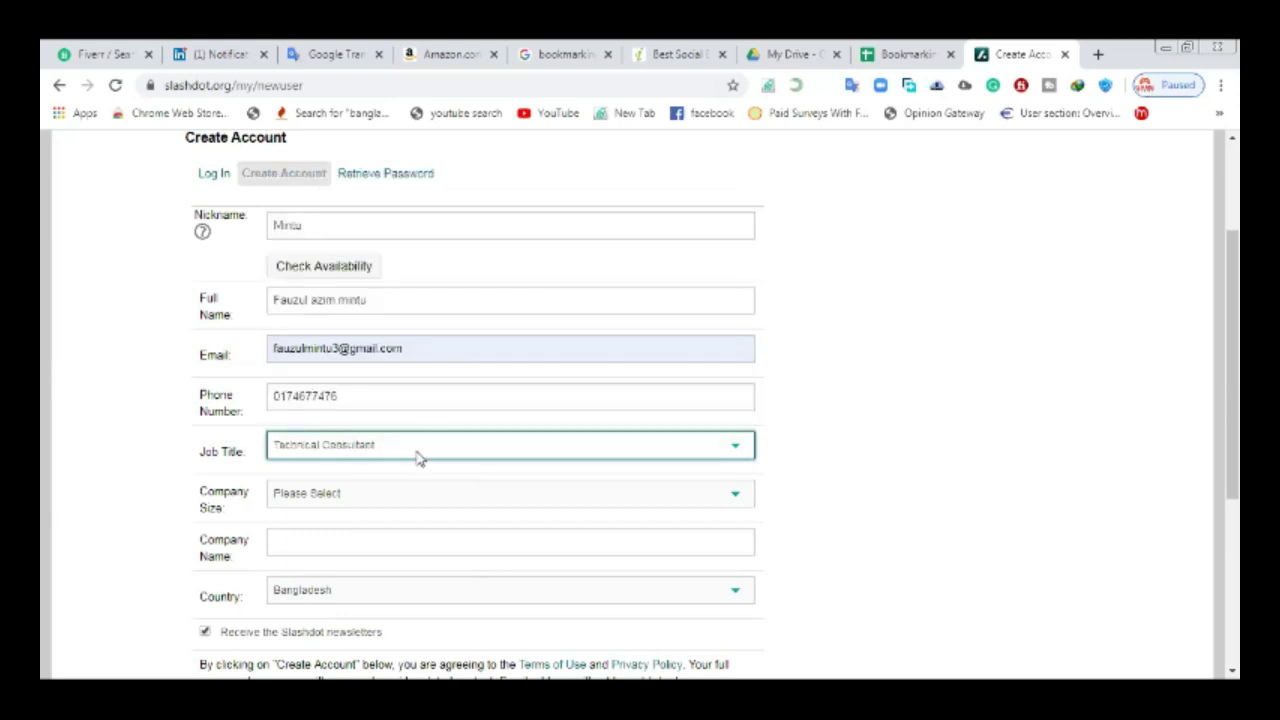
scroll(410, 452, down, 1)
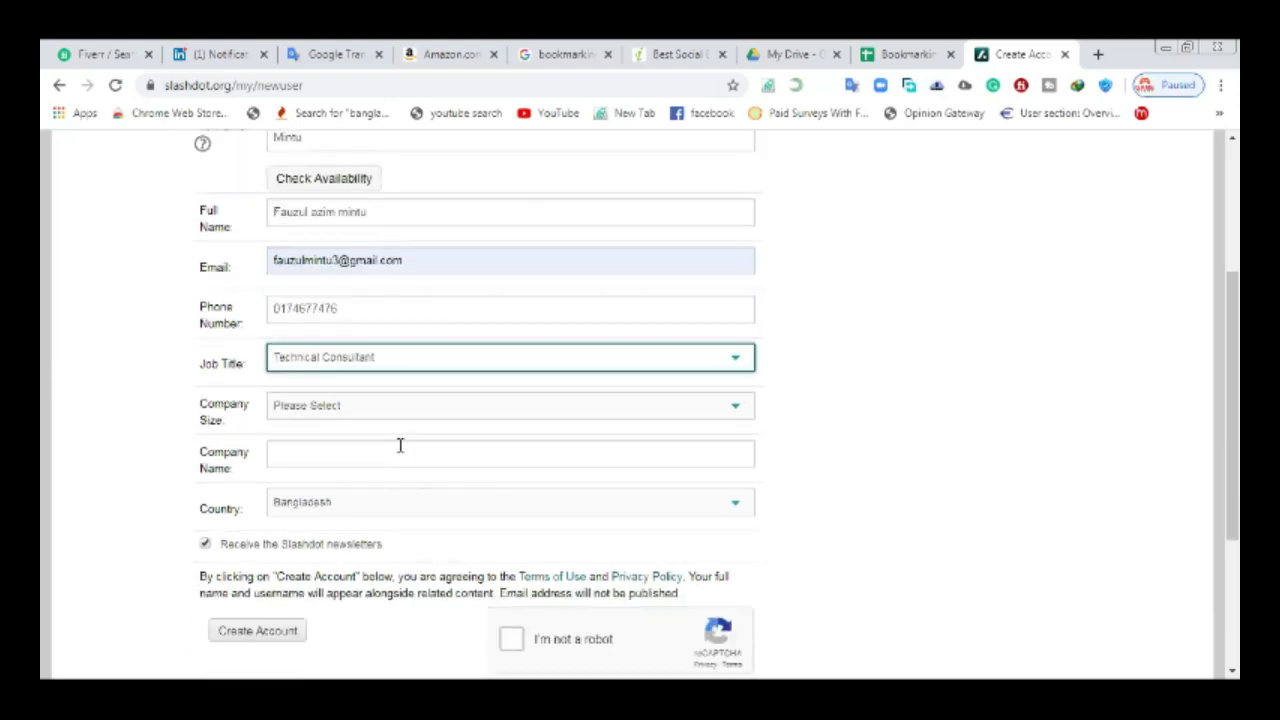
click(318, 410)
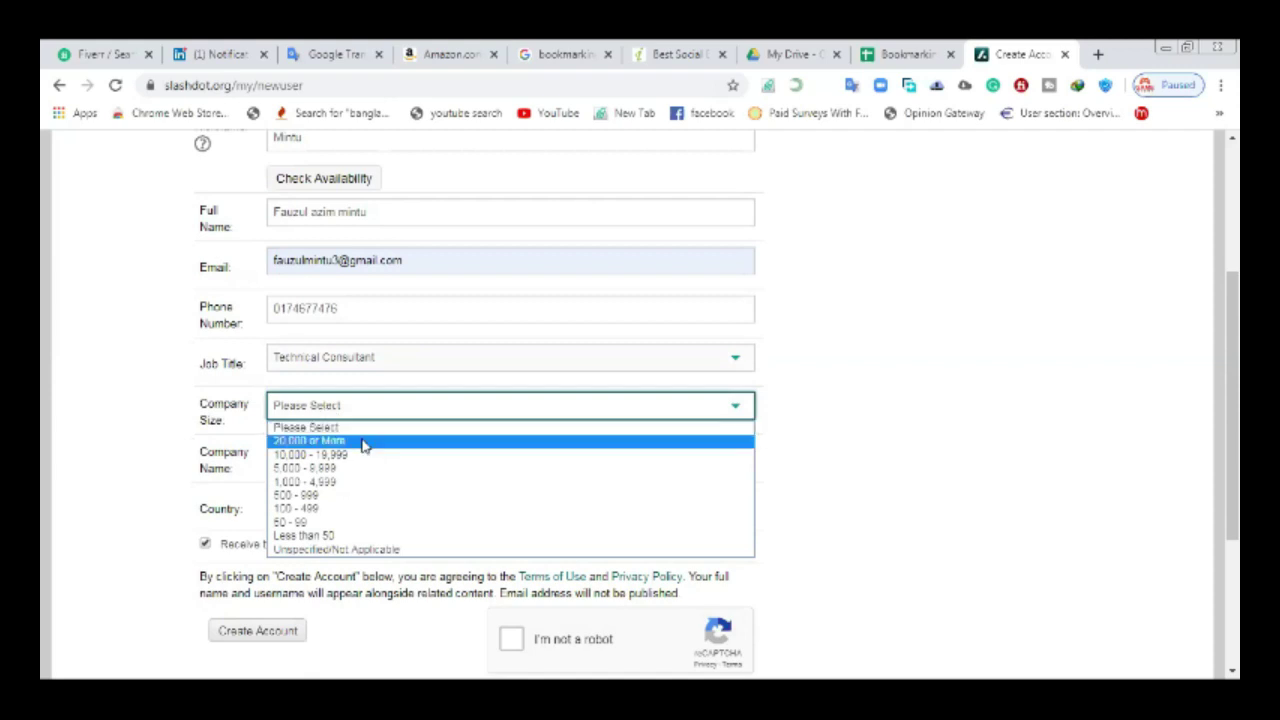
click(358, 537)
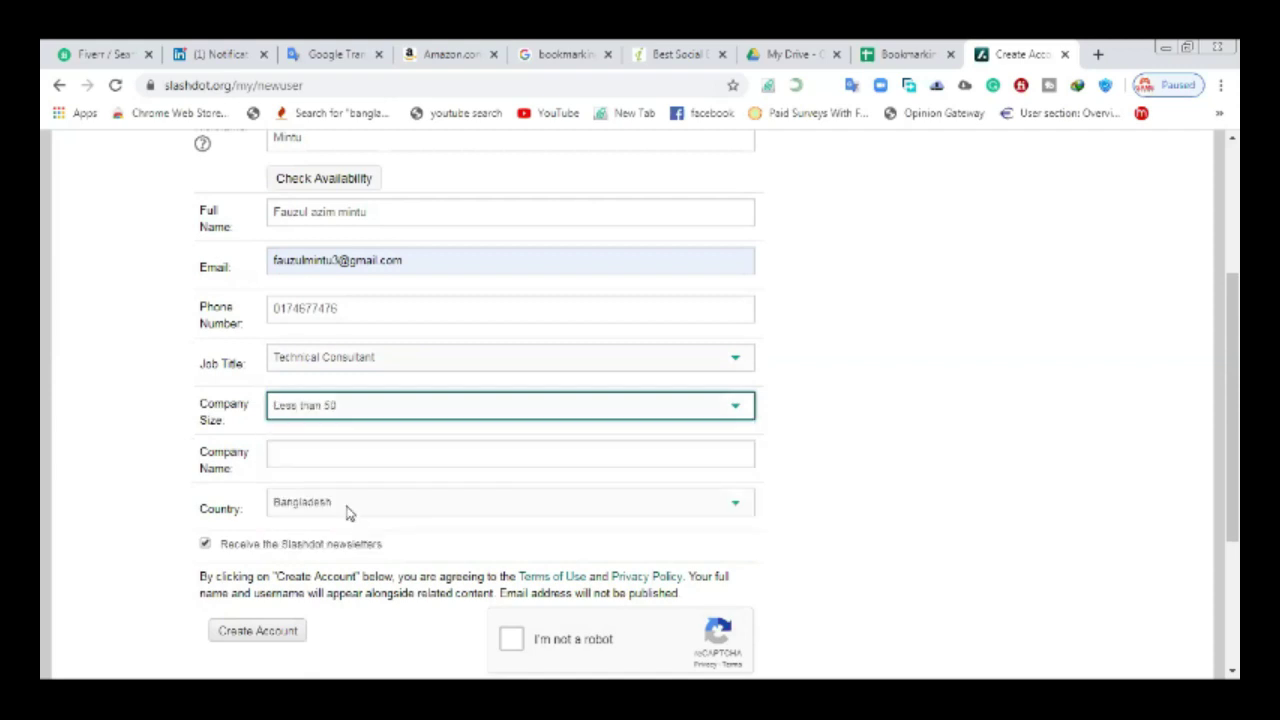
click(345, 415)
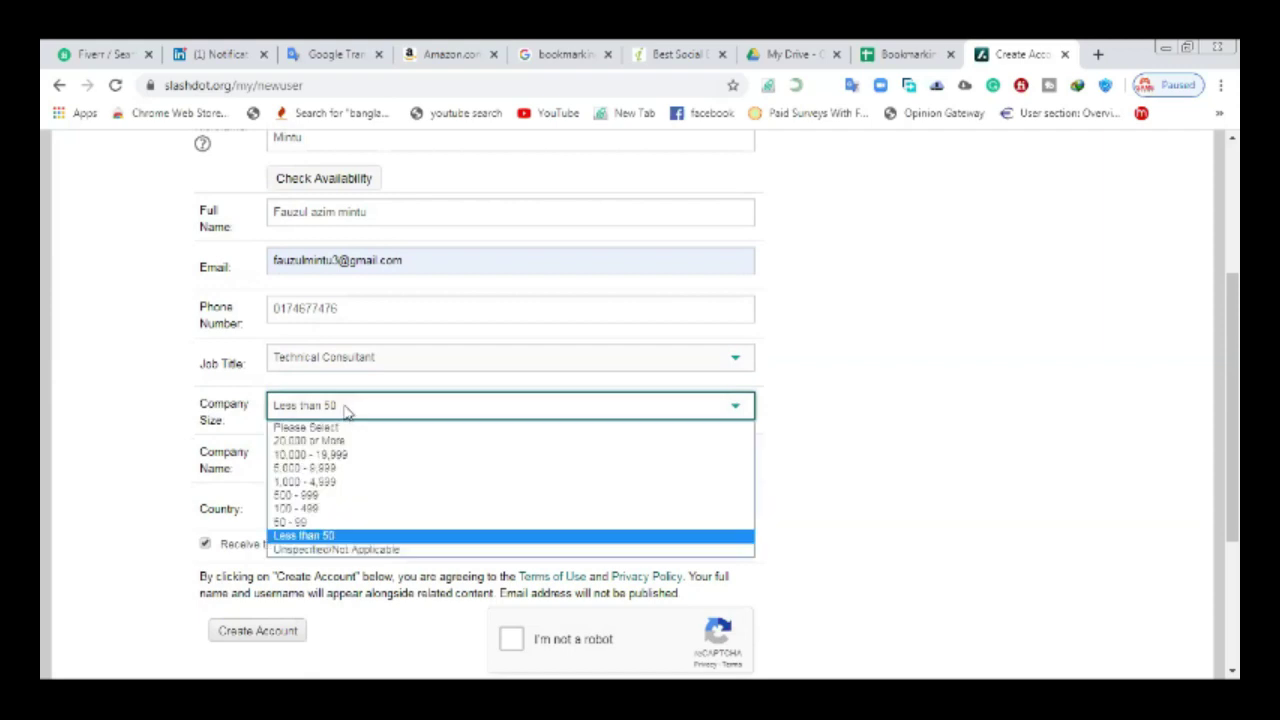
click(325, 537)
click(287, 456)
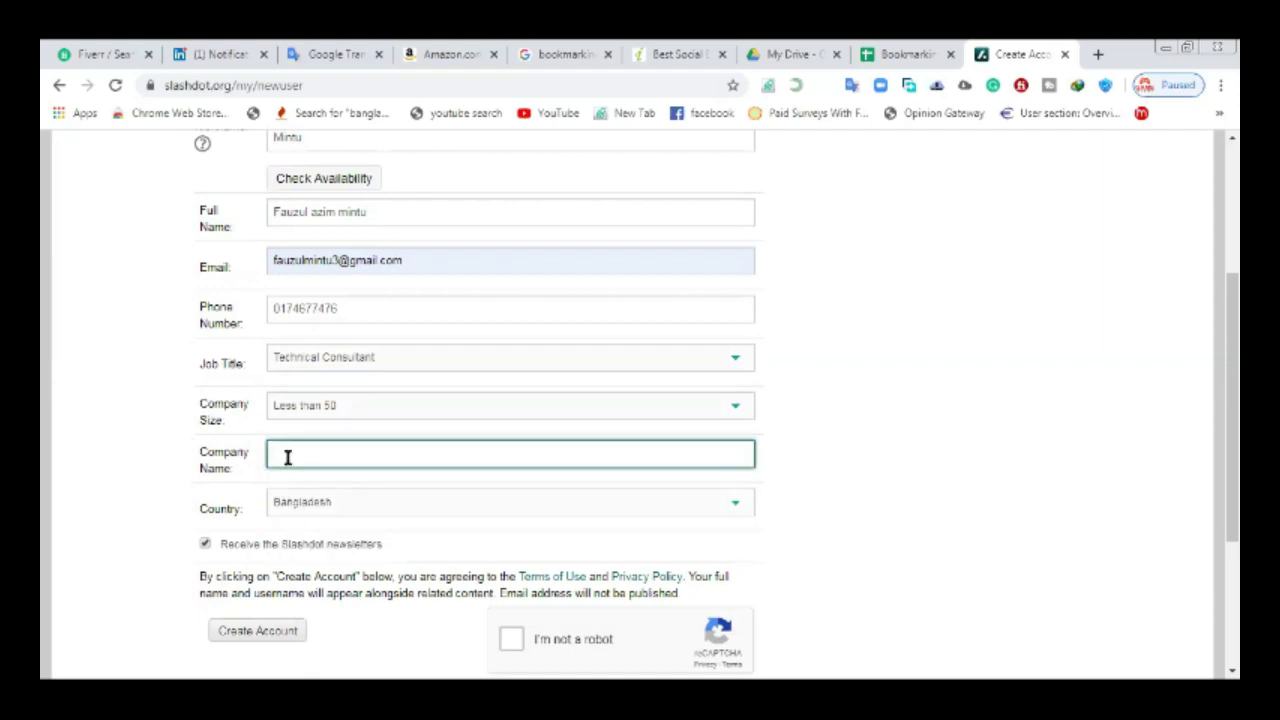
scroll(292, 450, up, 2)
scroll(323, 449, down, 2)
scroll(320, 457, down, 1)
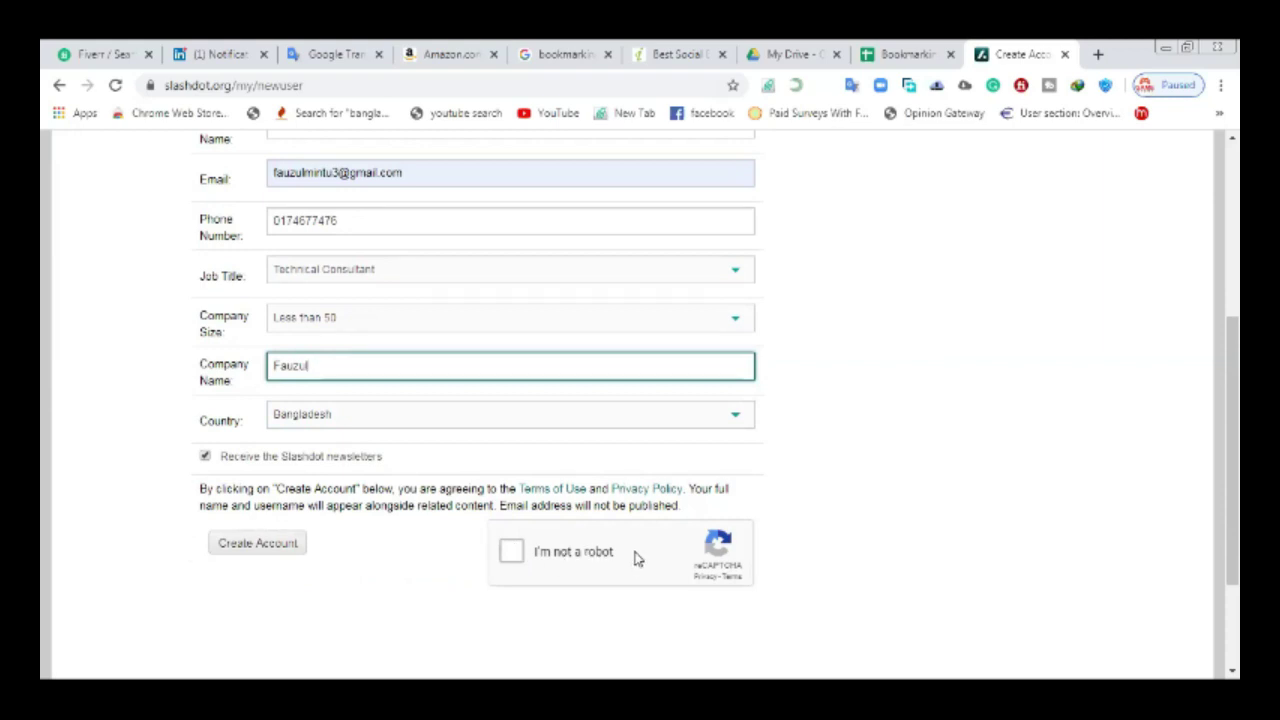
- Pass reCAPTCHA and submit the registration, which rejects the nickname as already in use
click(511, 552)
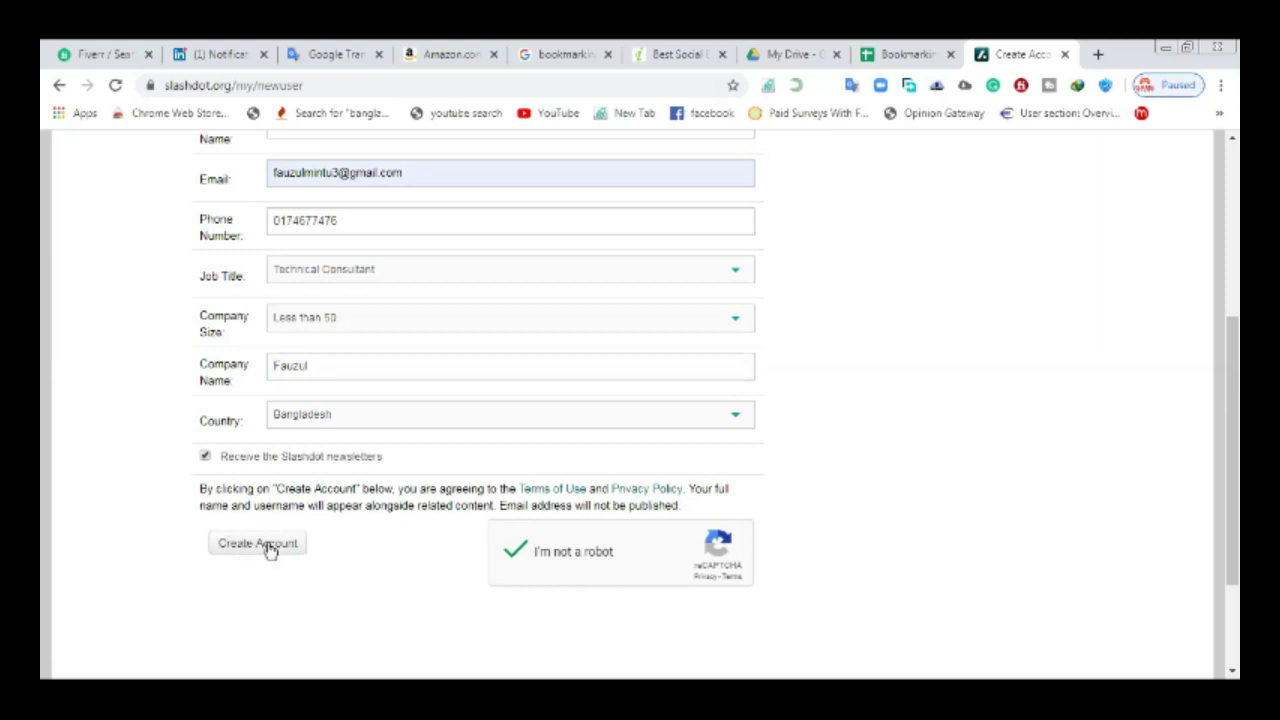
scroll(352, 509, up, 2)
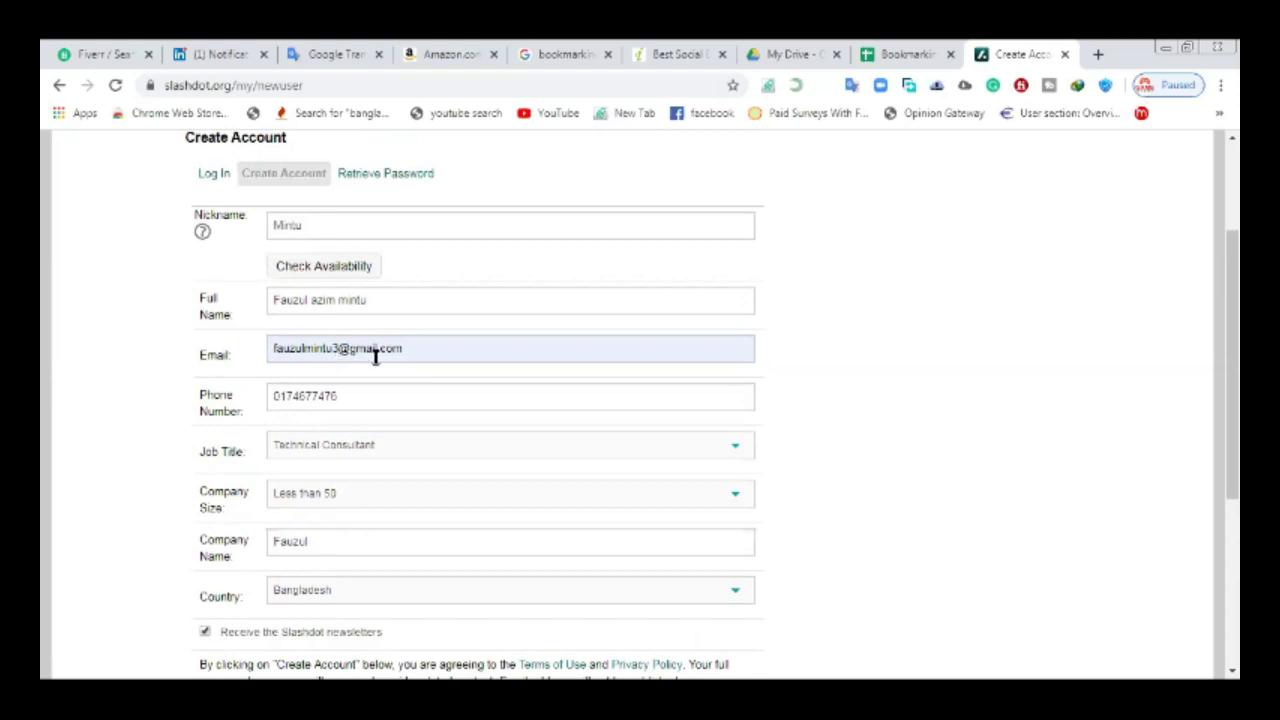
scroll(375, 357, down, 3)
click(258, 458)
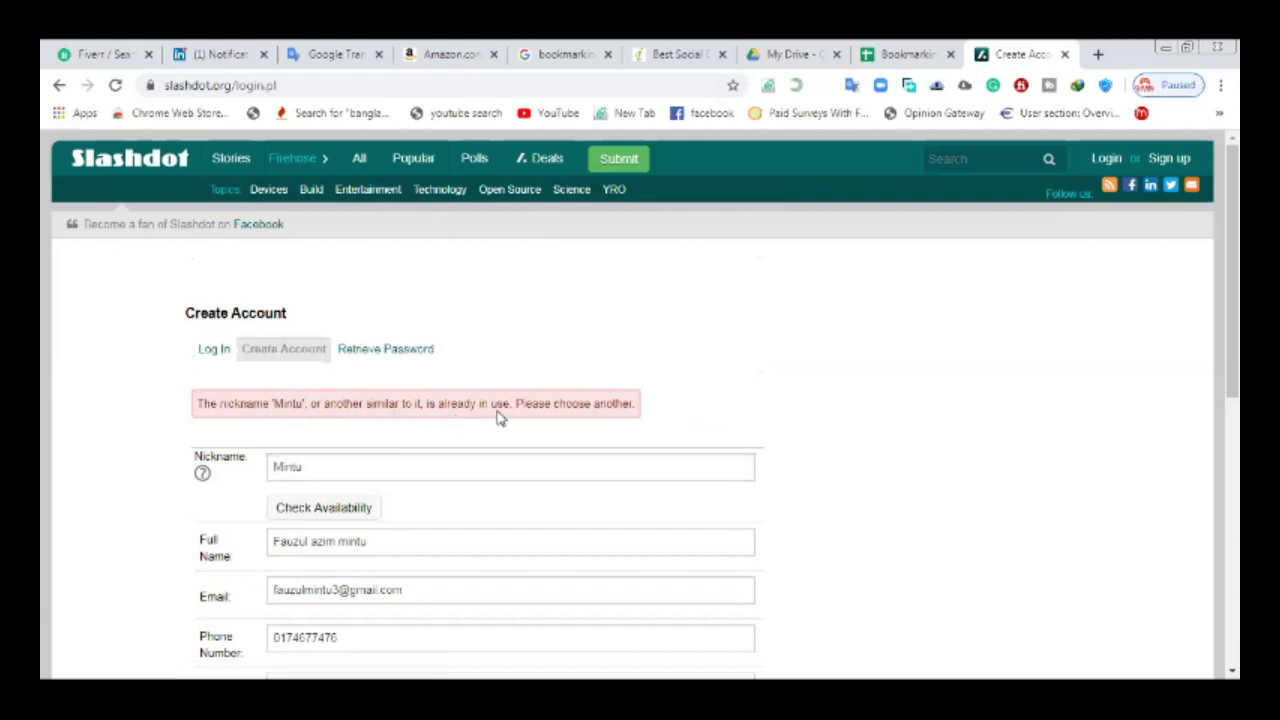
- Change the nickname, pass reCAPTCHA again, and create the account
scroll(446, 408, down, 2)
click(331, 297)
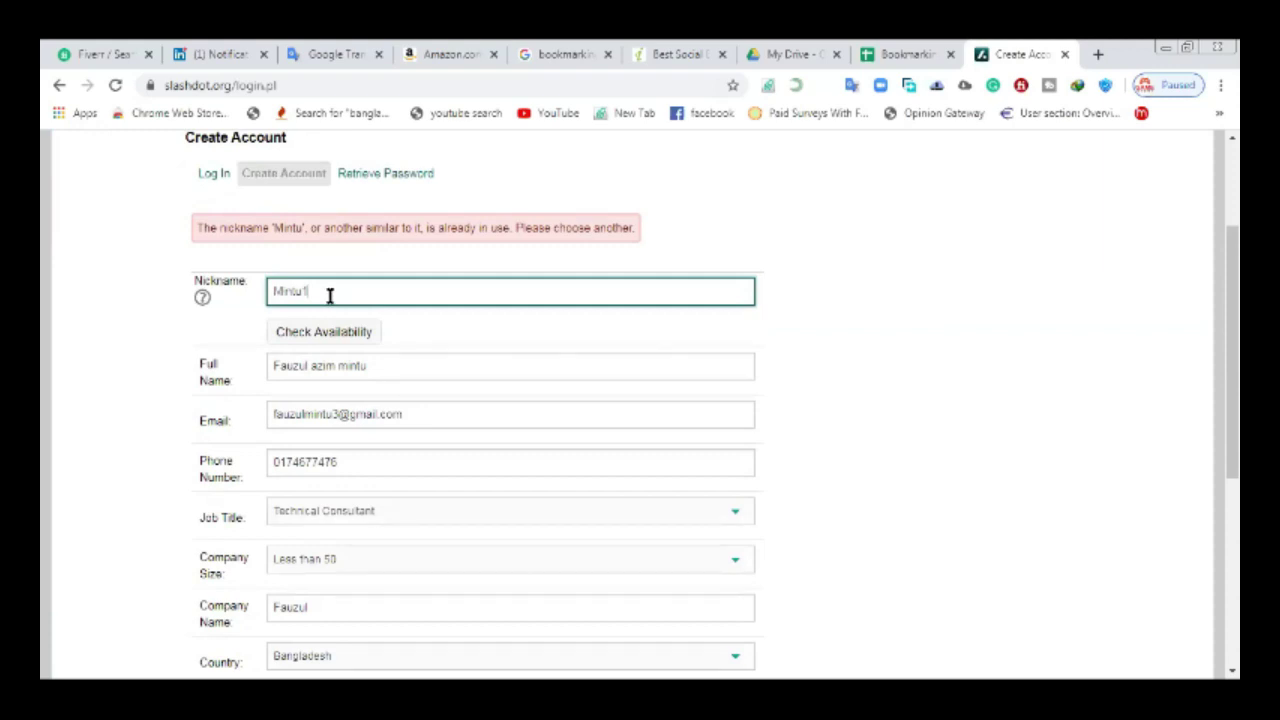
scroll(329, 296, down, 2)
scroll(329, 296, down, 2)
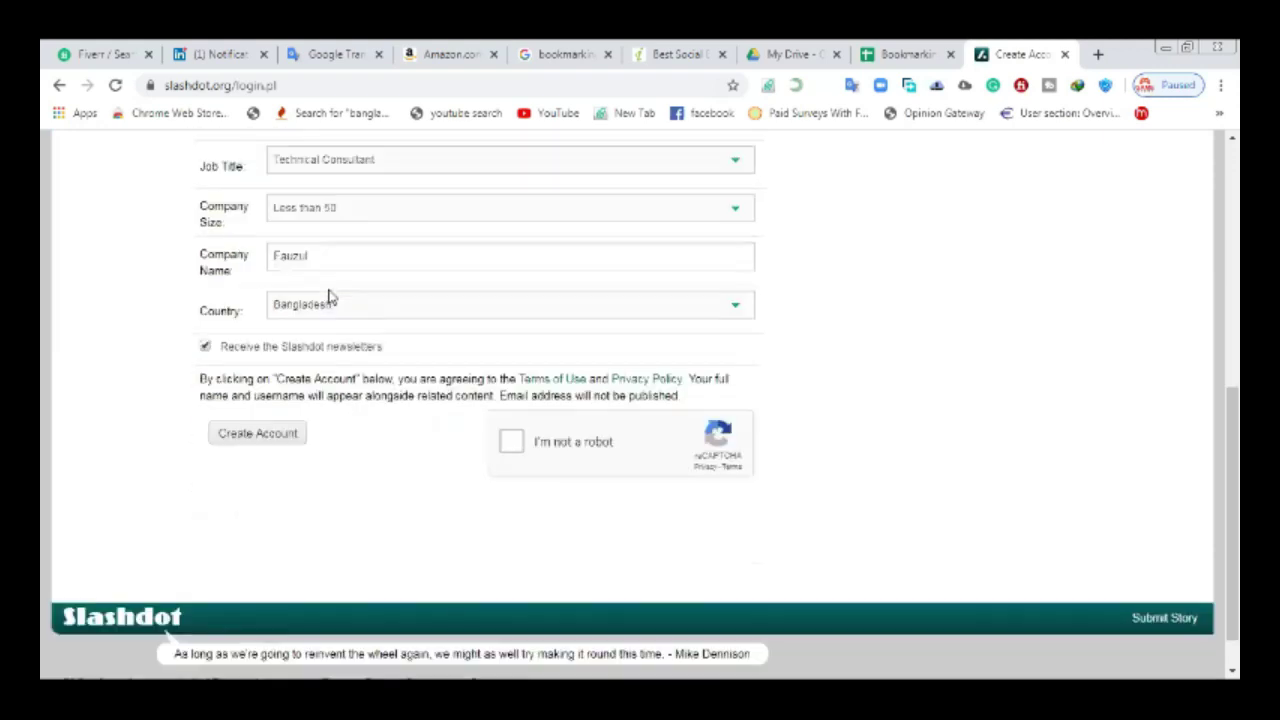
click(509, 444)
click(271, 440)
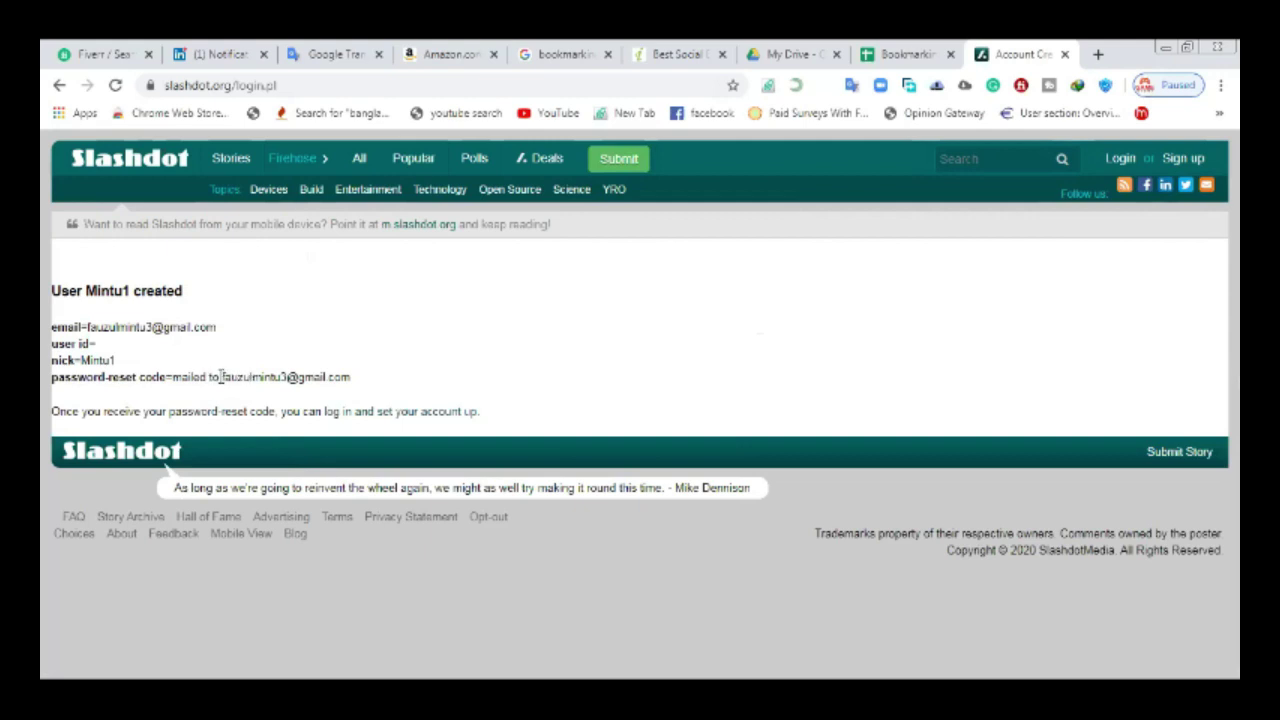
drag(220, 376, 345, 376)
- Open Gmail in a new tab and find Slashdot's password-reset email under Promotions
click(366, 377)
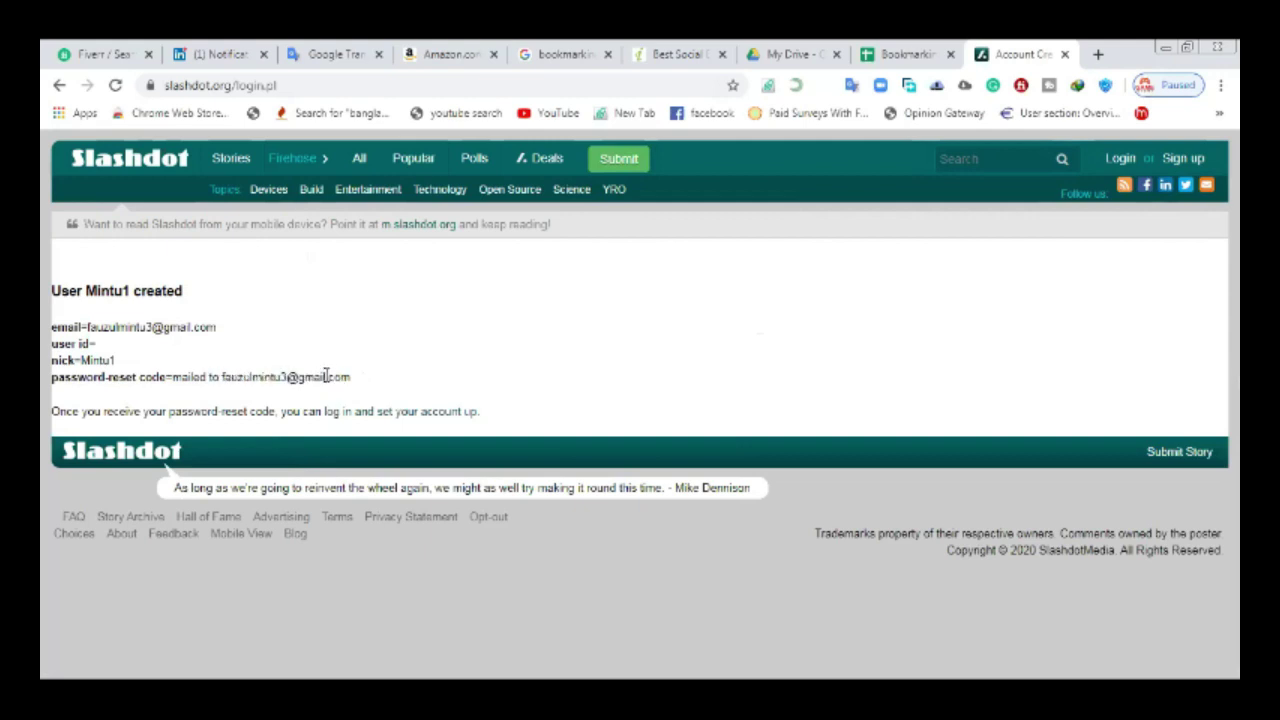
click(1098, 55)
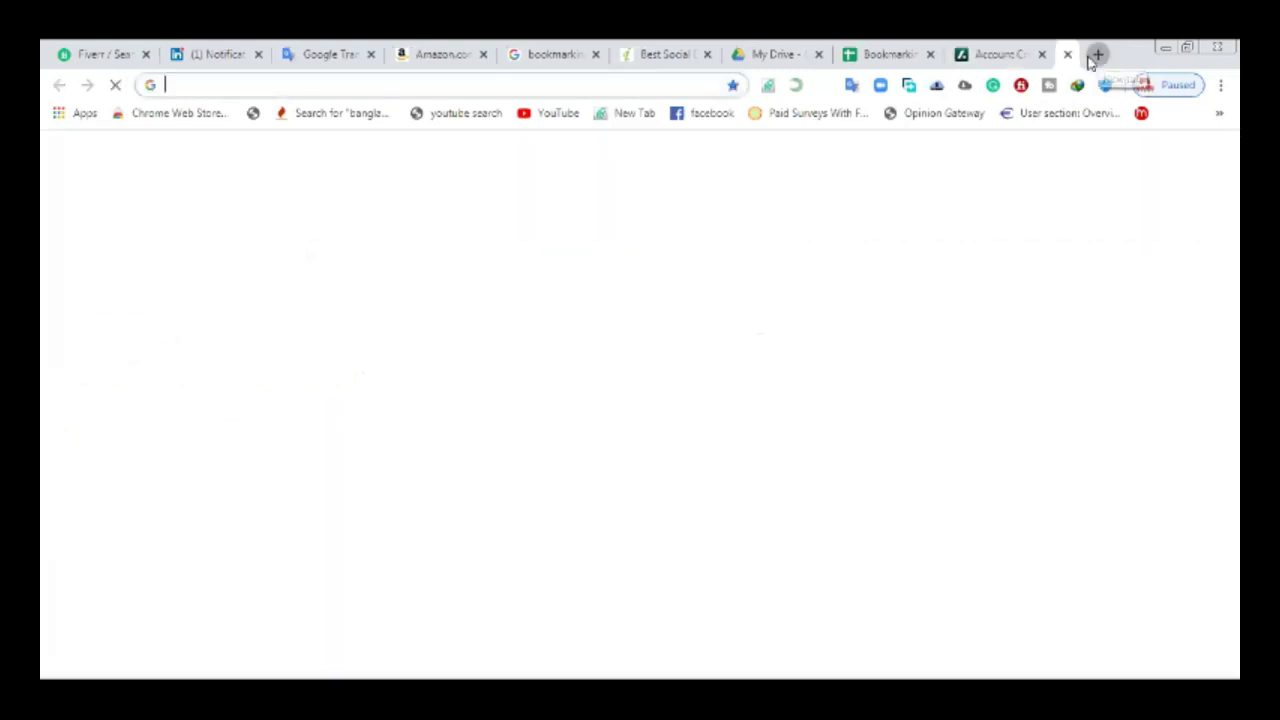
text(gmail)
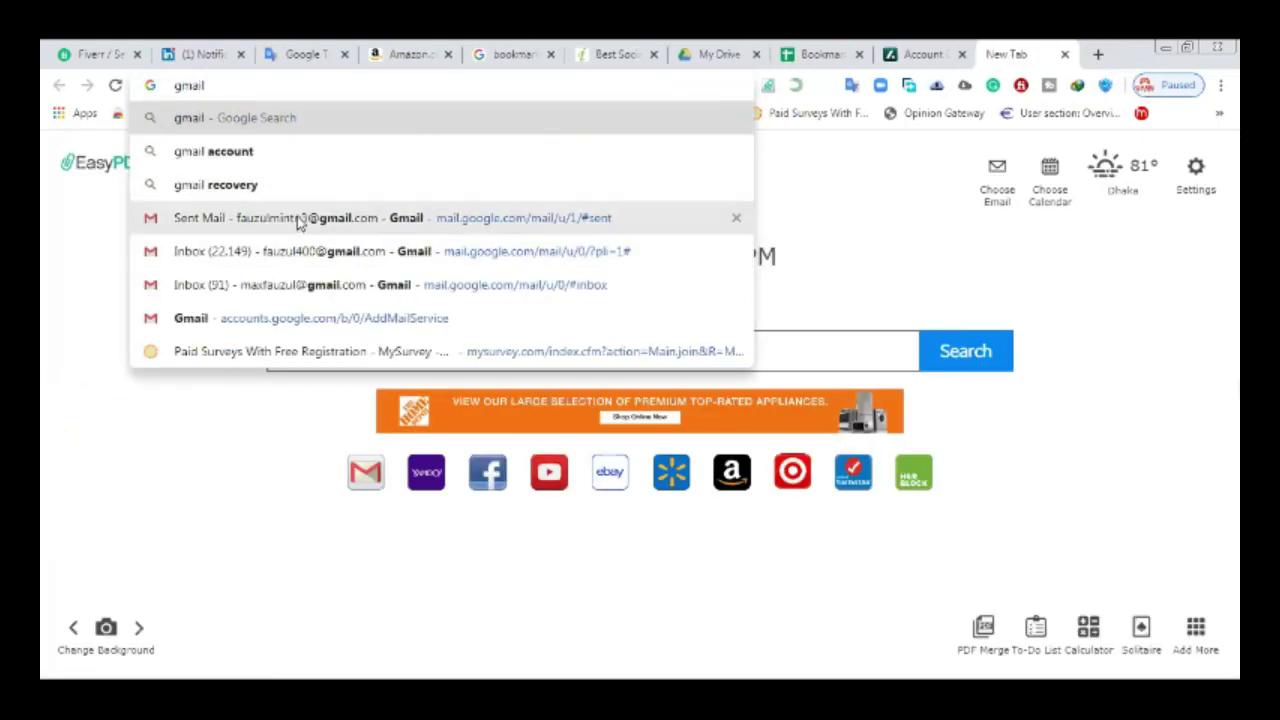
click(297, 220)
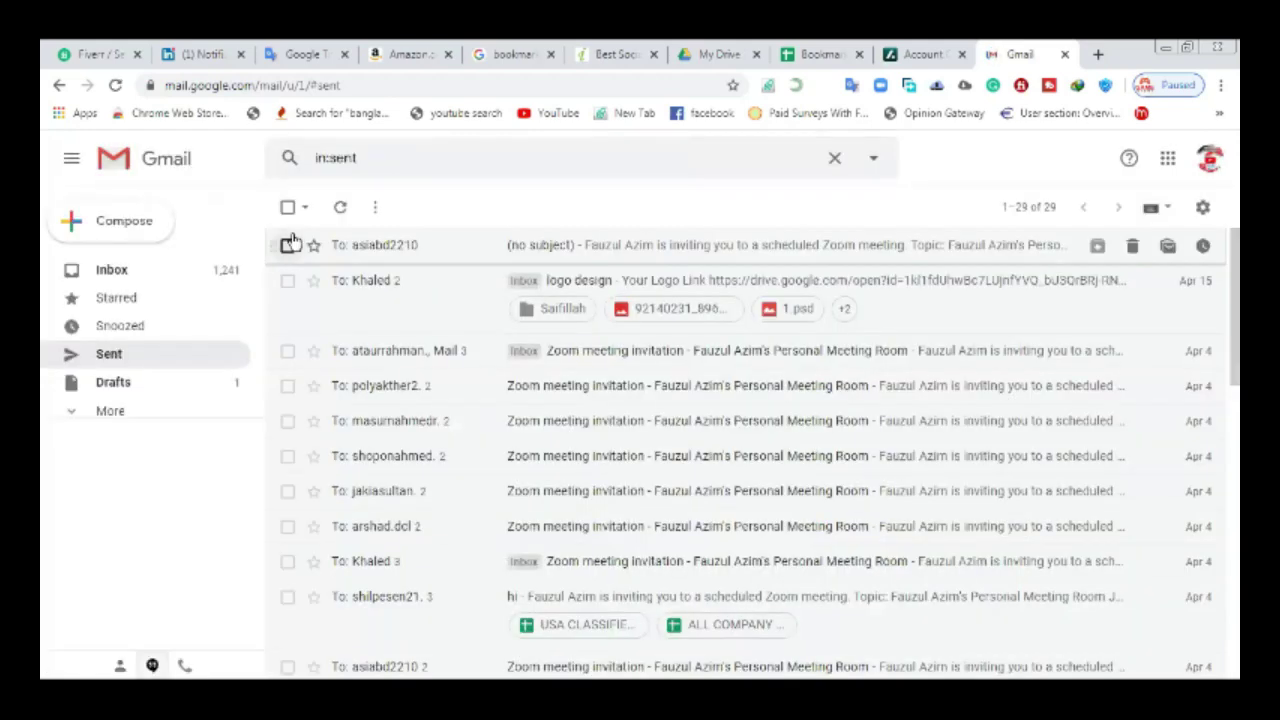
click(125, 276)
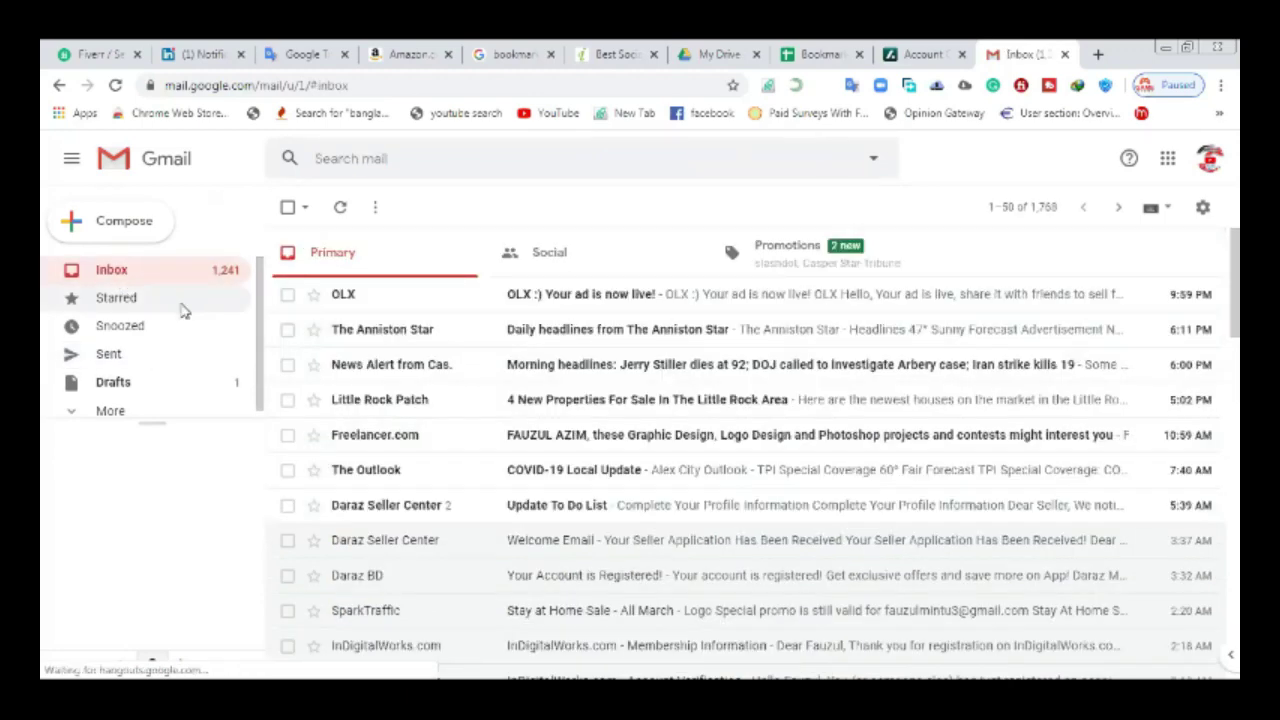
click(768, 262)
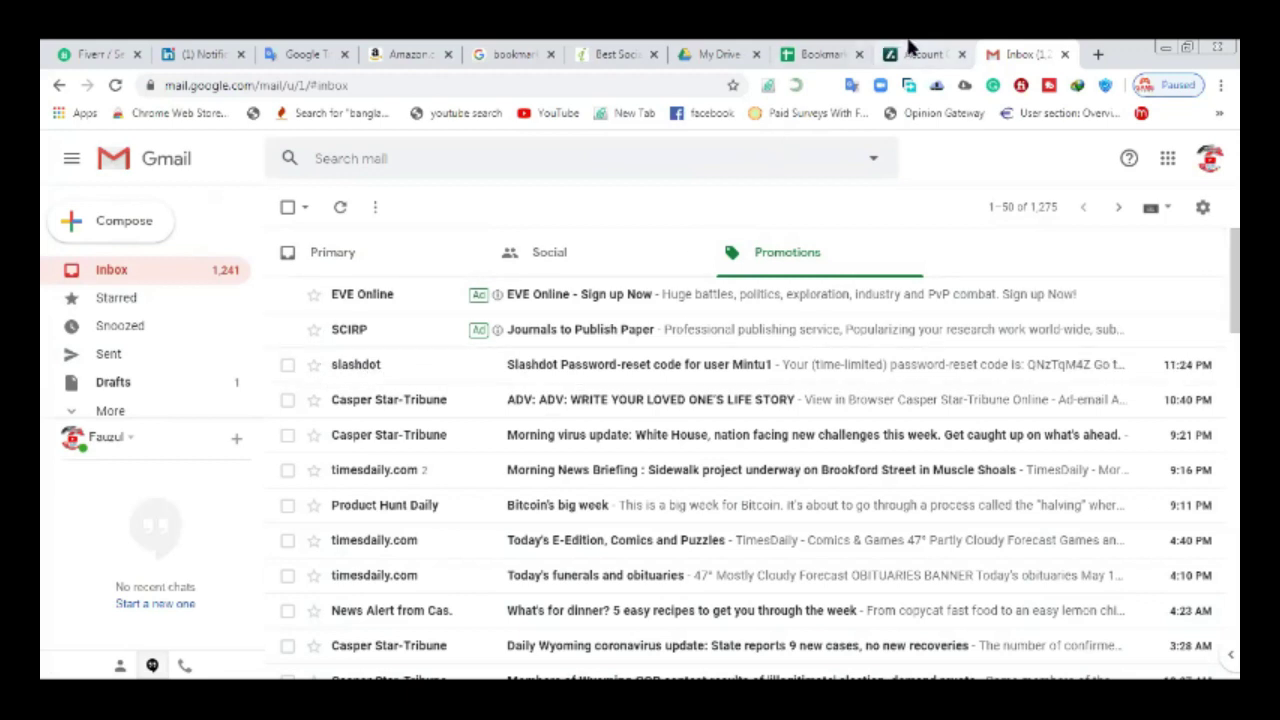
click(646, 370)
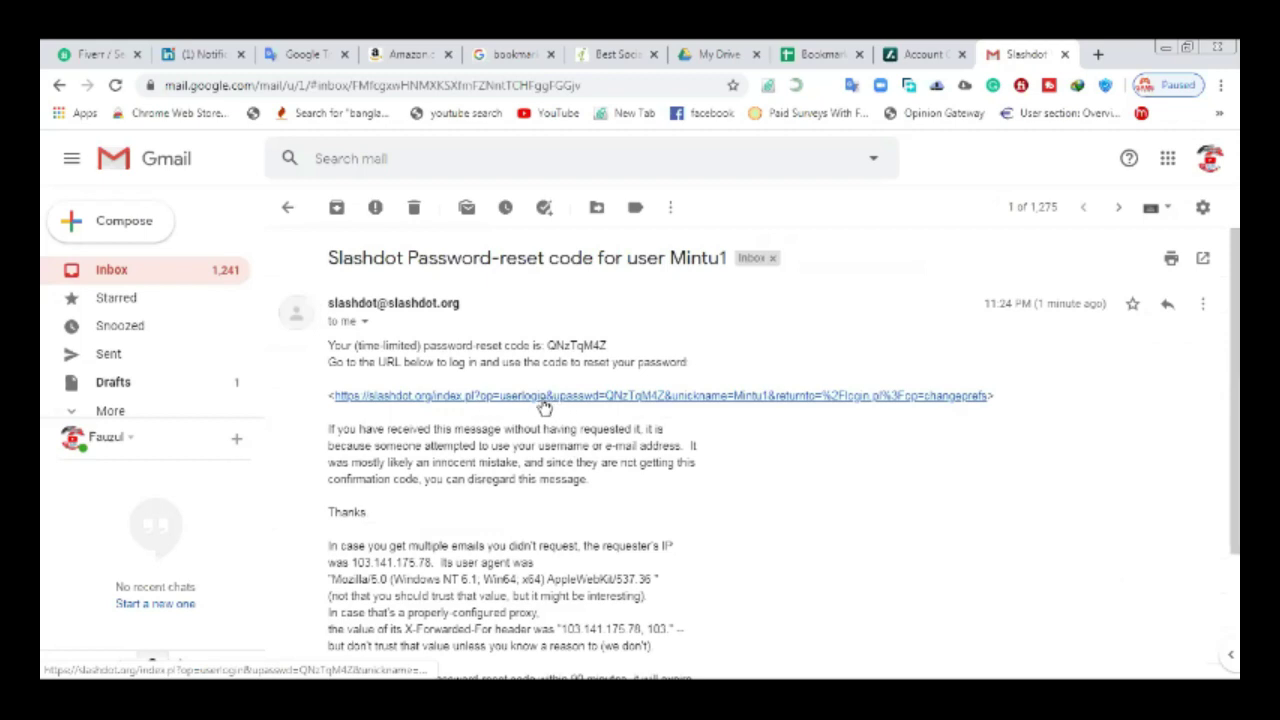
- Select and copy the password-reset code from the email
drag(611, 346, 548, 345)
click(607, 345)
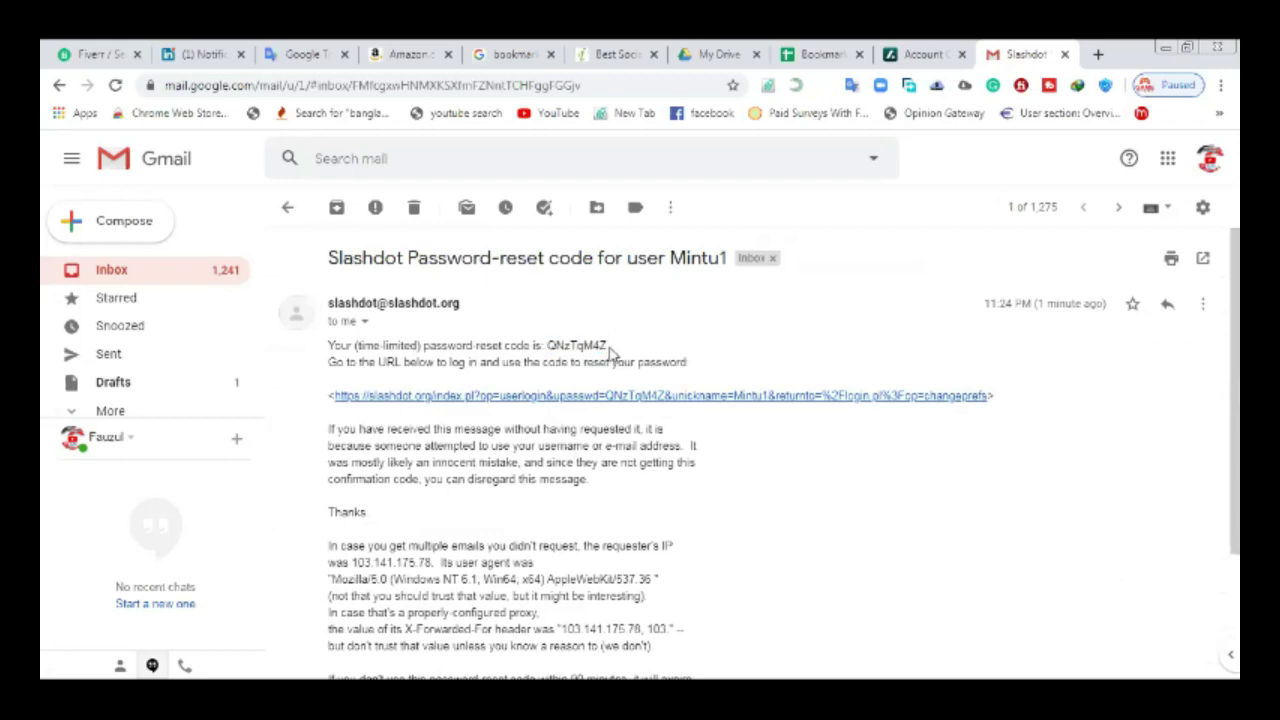
drag(604, 345, 548, 346)
right_click(561, 346)
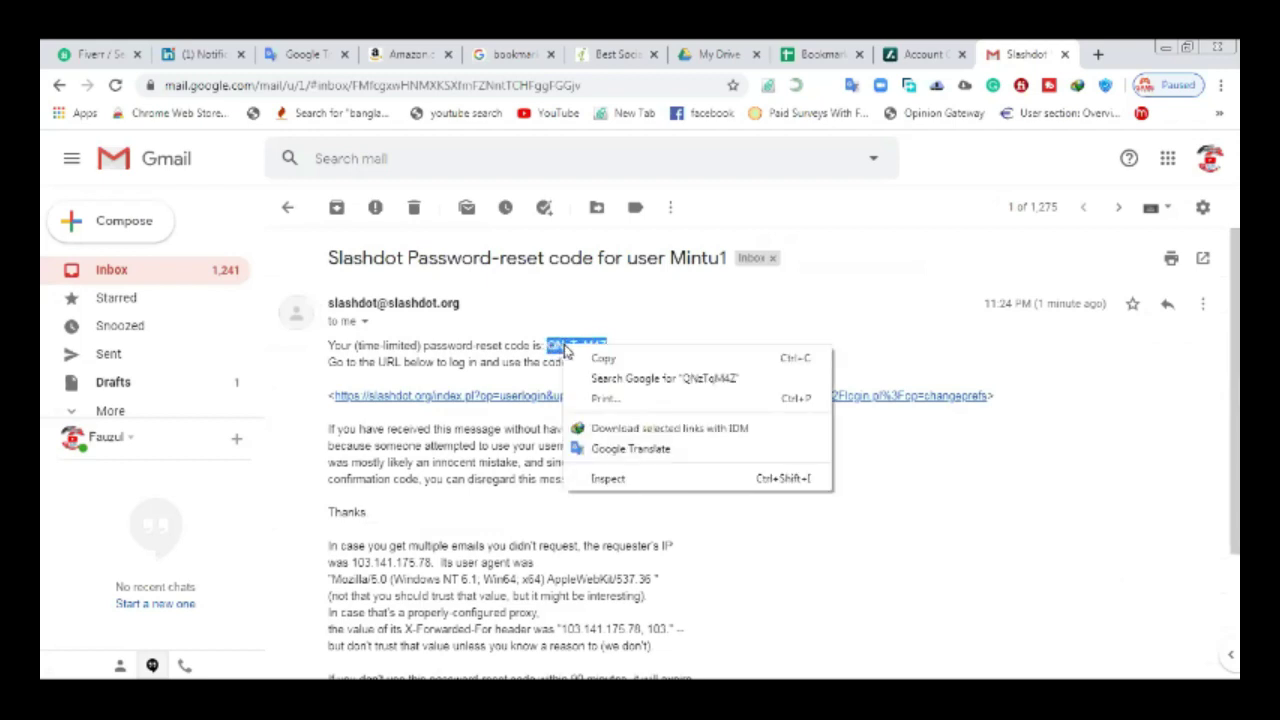
click(588, 362)
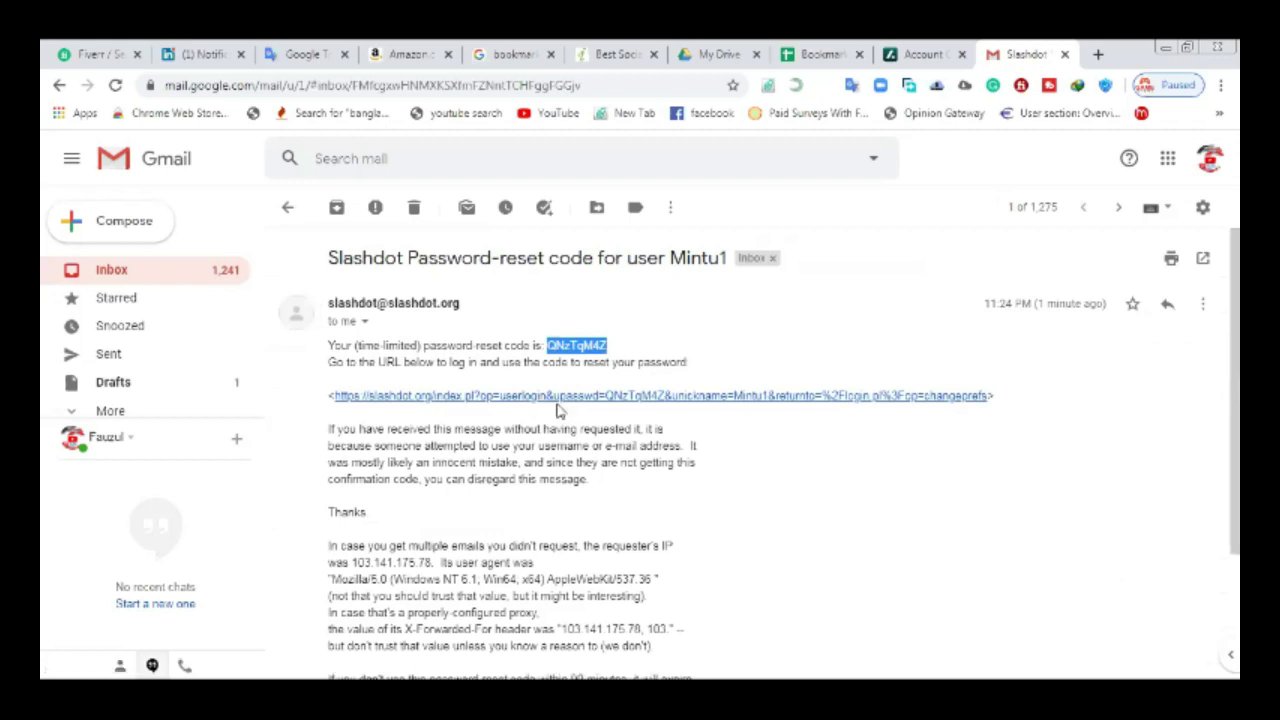
- Follow the reset link, paste the reset code, and keep the login session set to follows me everywhere
click(545, 398)
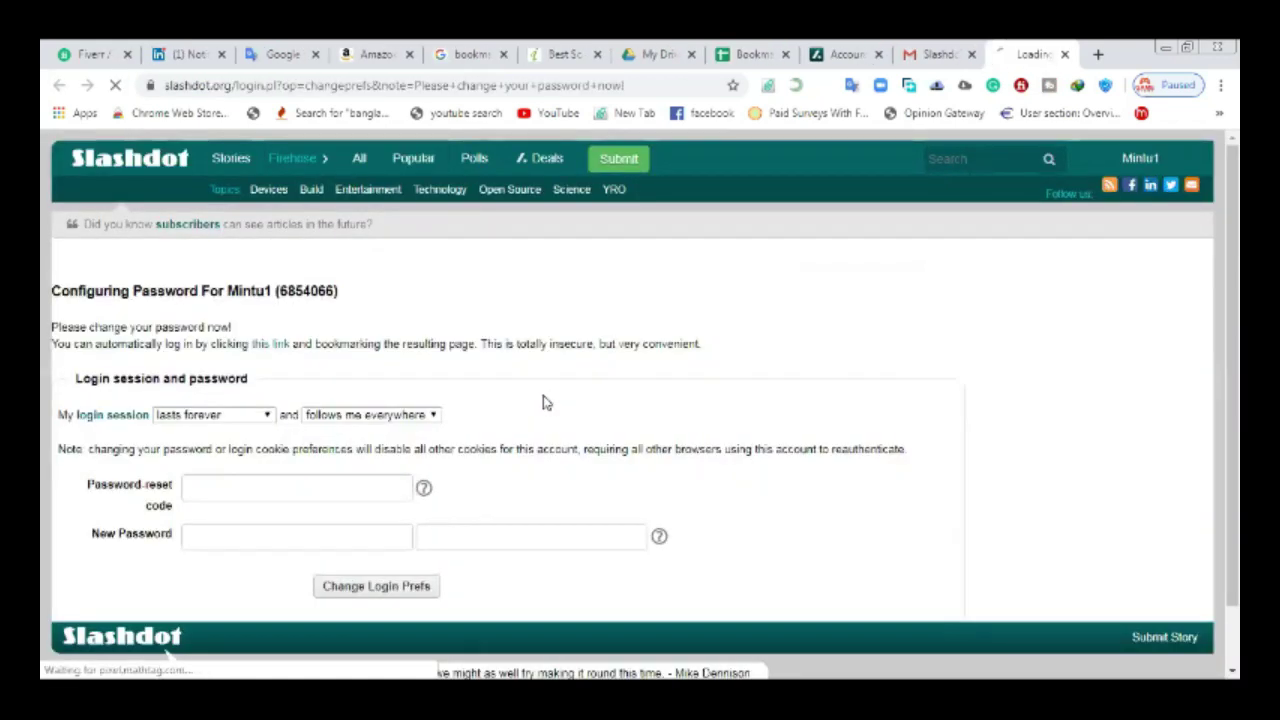
scroll(322, 474, down, 1)
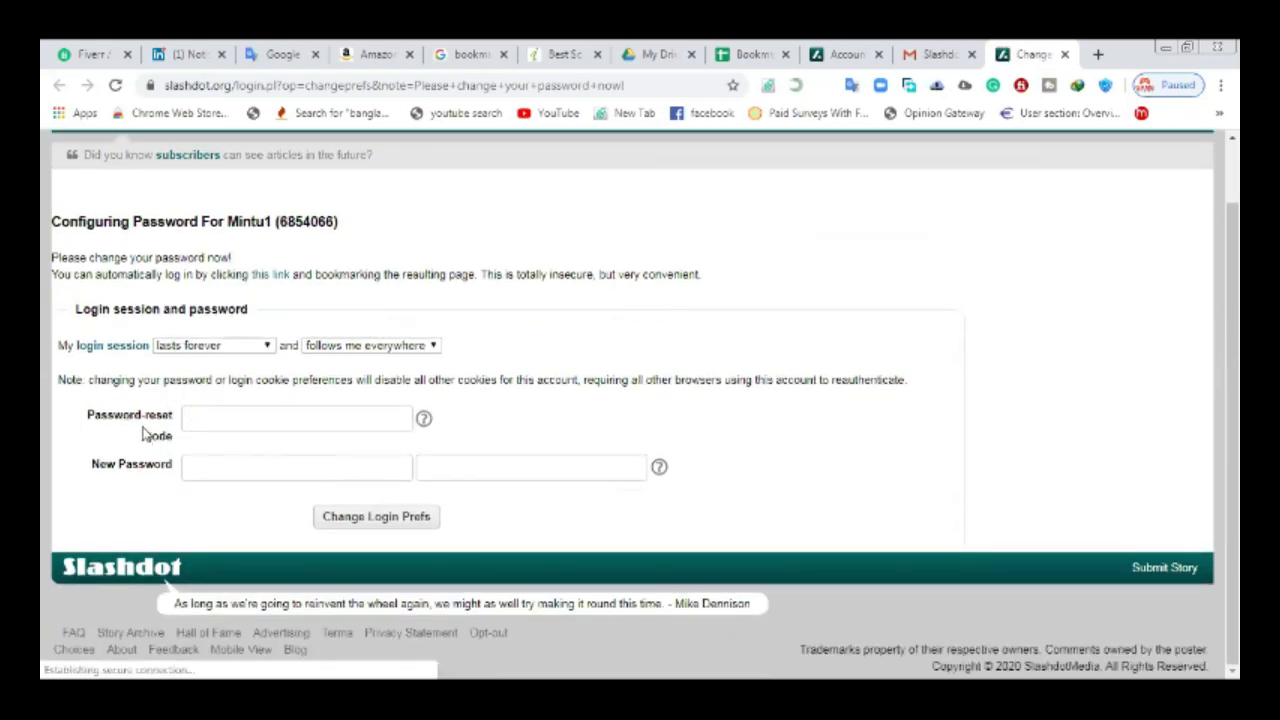
click(200, 420)
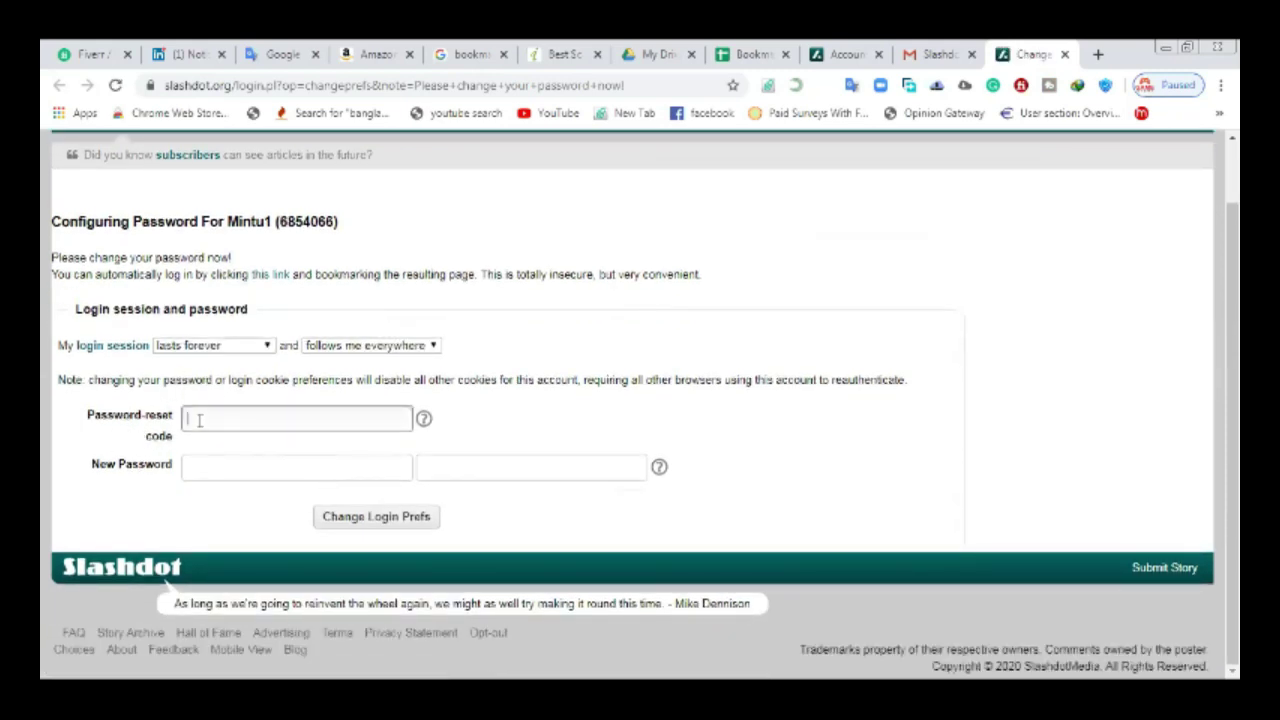
key(ctrl+v)
click(203, 350)
click(203, 358)
click(323, 347)
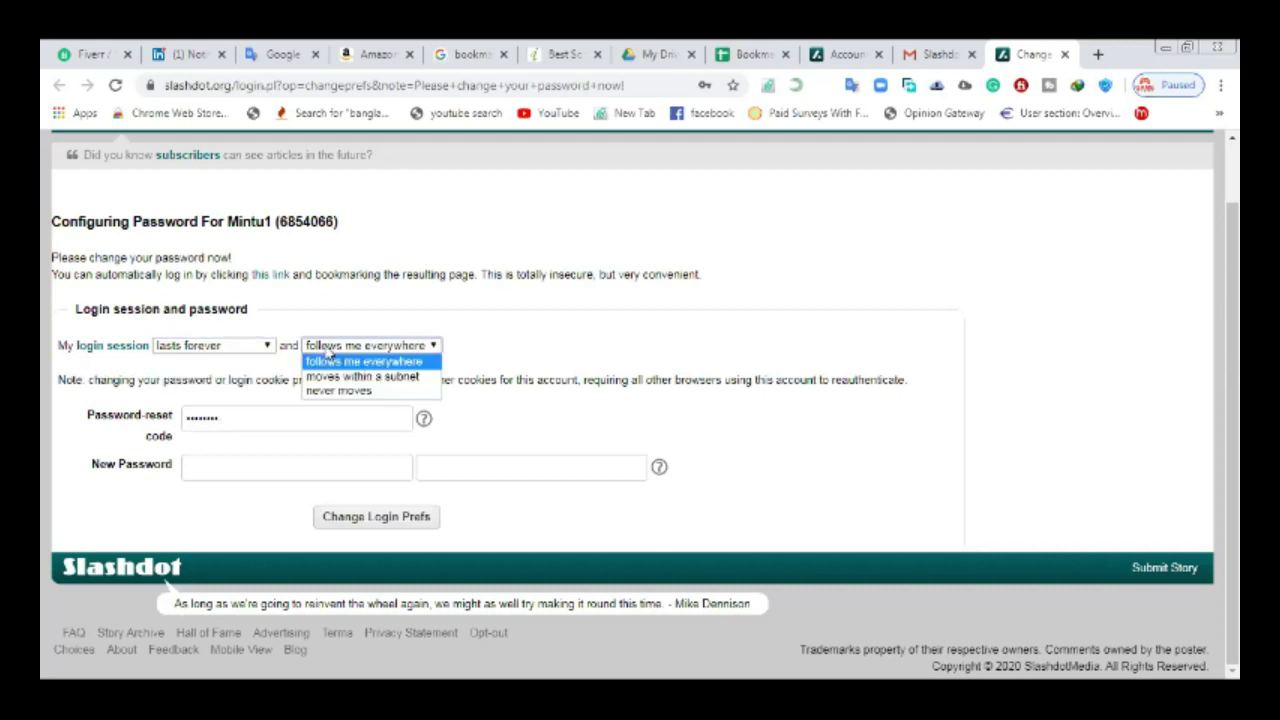
click(327, 352)
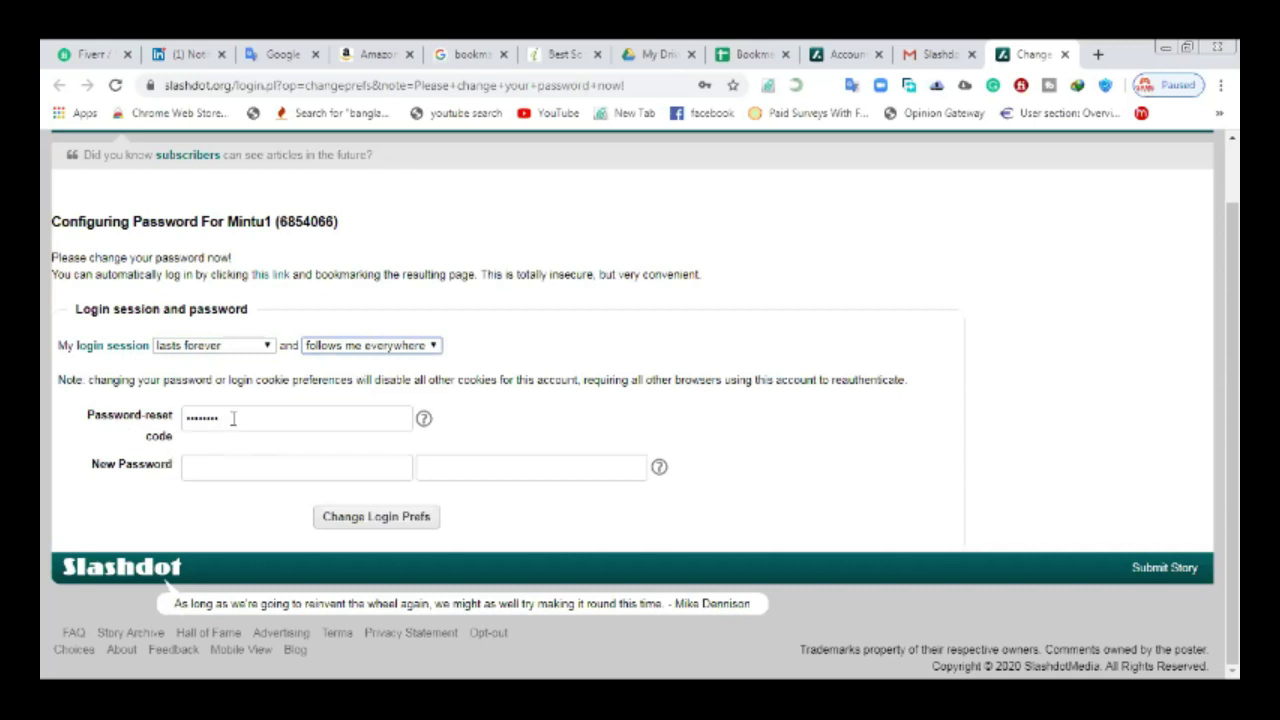
- Enter and confirm the new password, then save it with Change Login Prefs
click(928, 54)
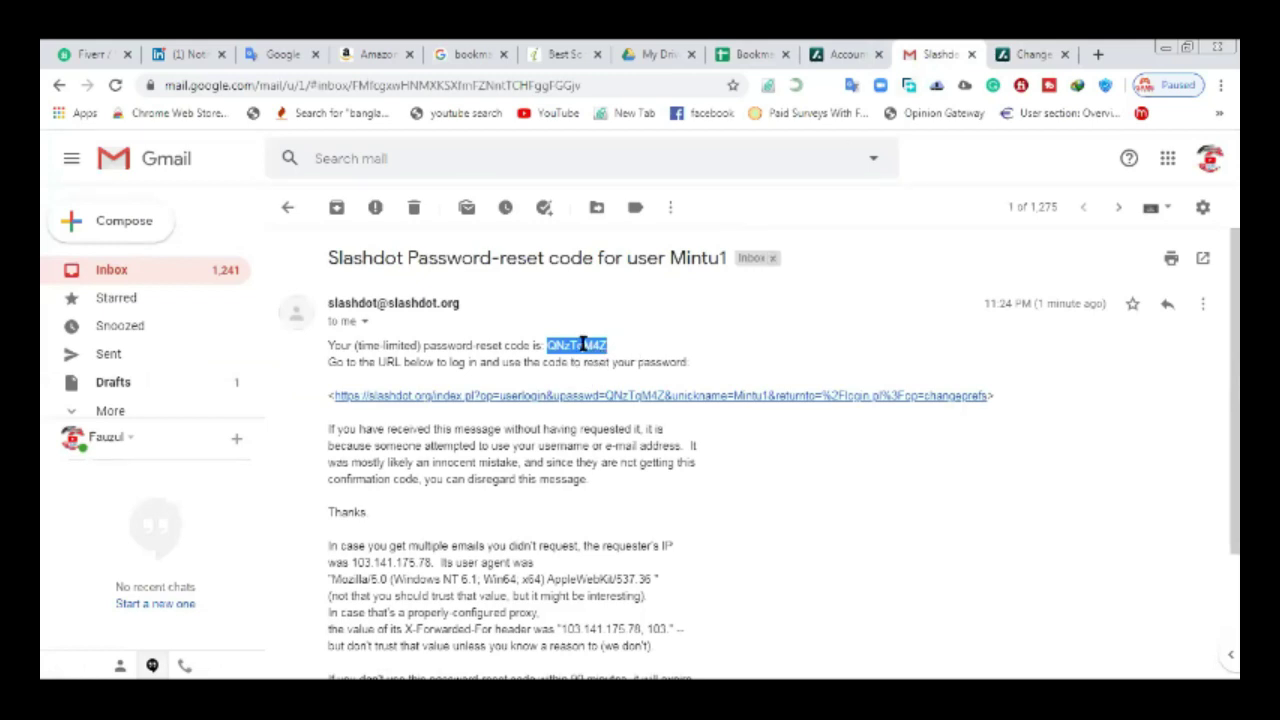
click(530, 400)
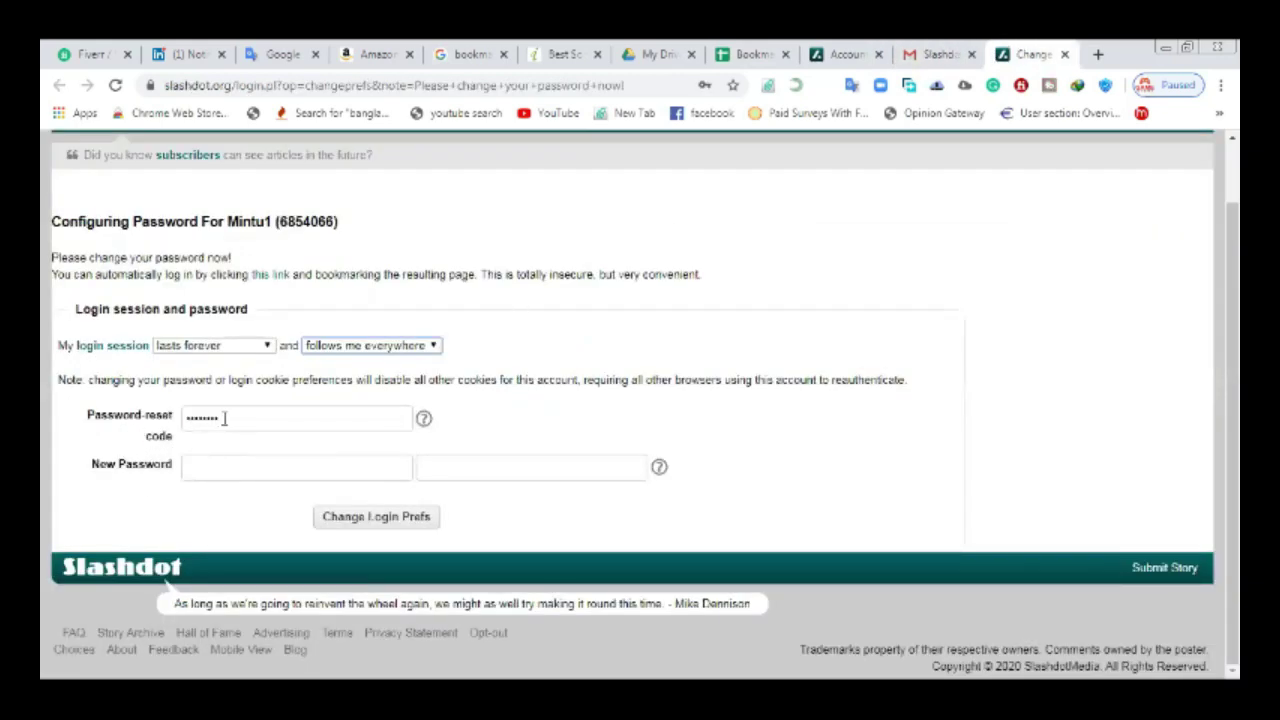
click(215, 471)
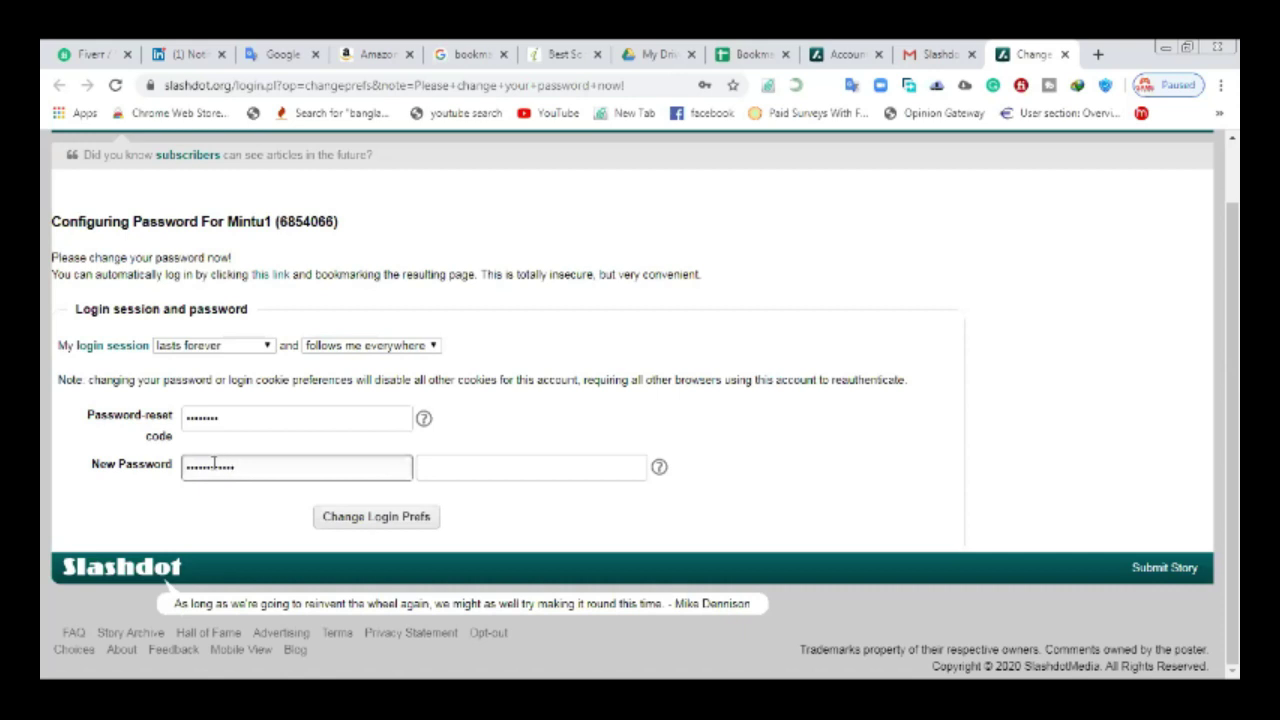
click(449, 467)
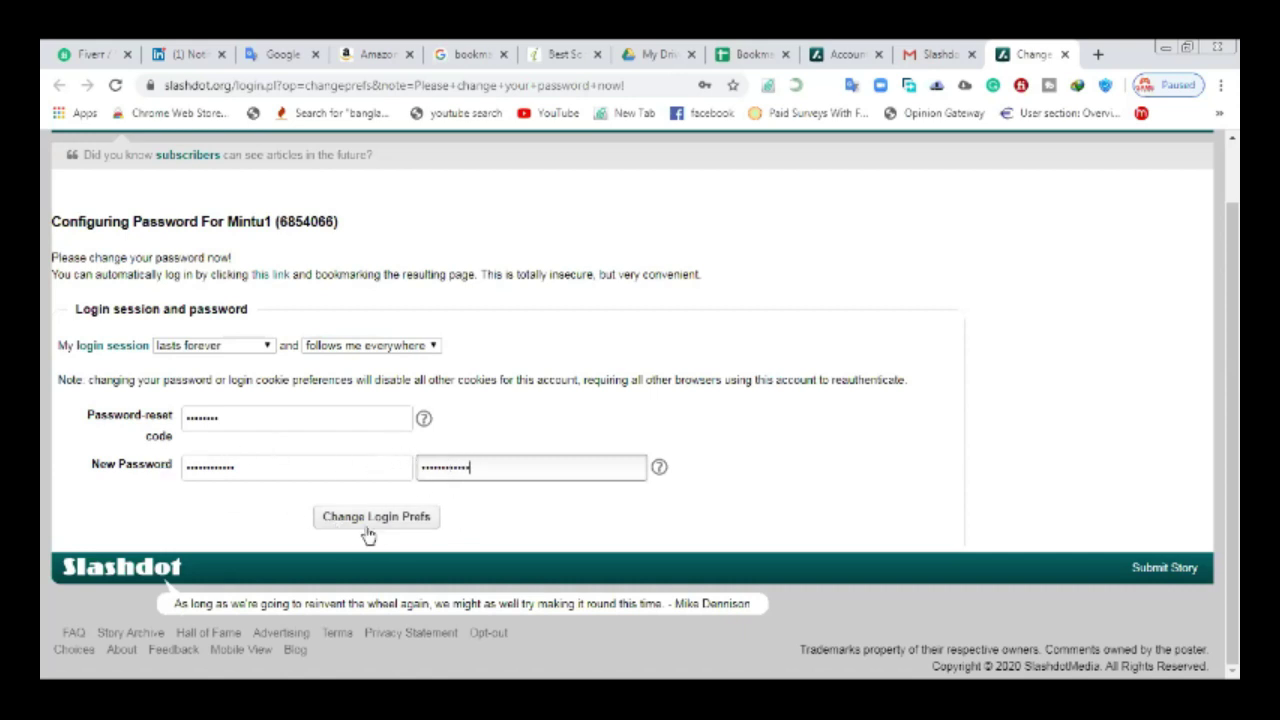
click(399, 526)
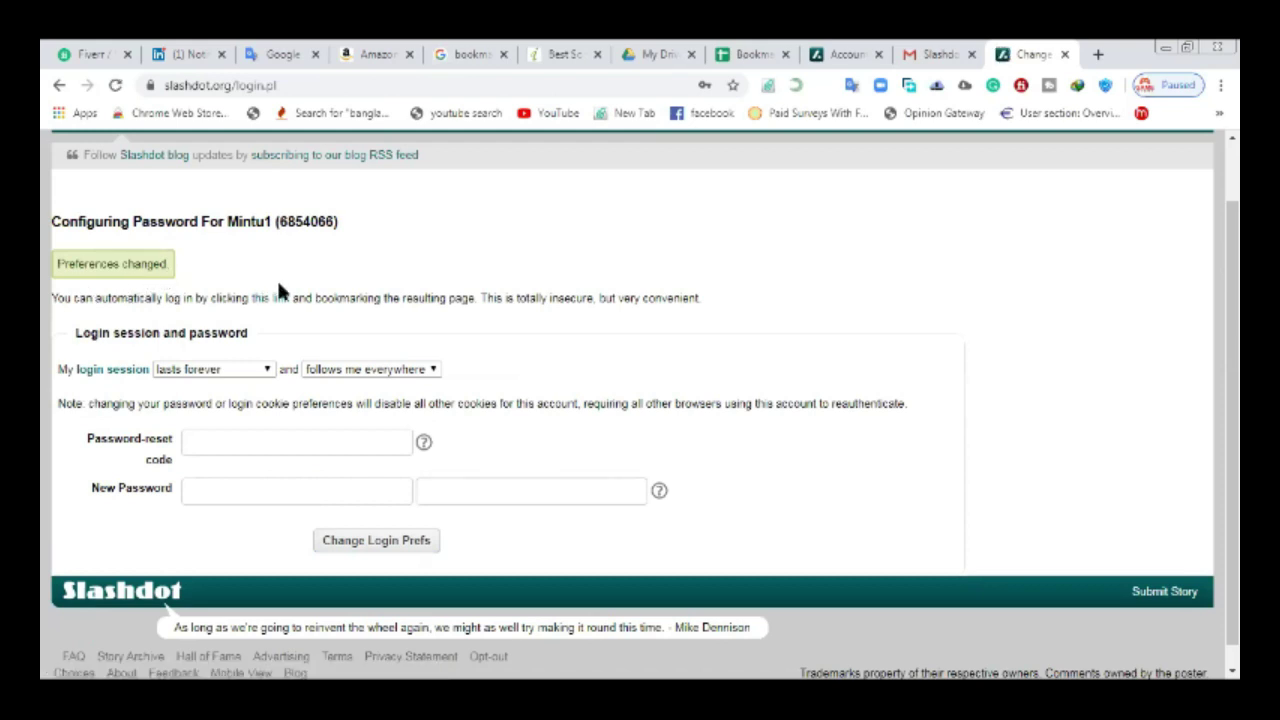
- Browse the new account's User Info page, then return to the Bookmarking List spreadsheet
click(825, 54)
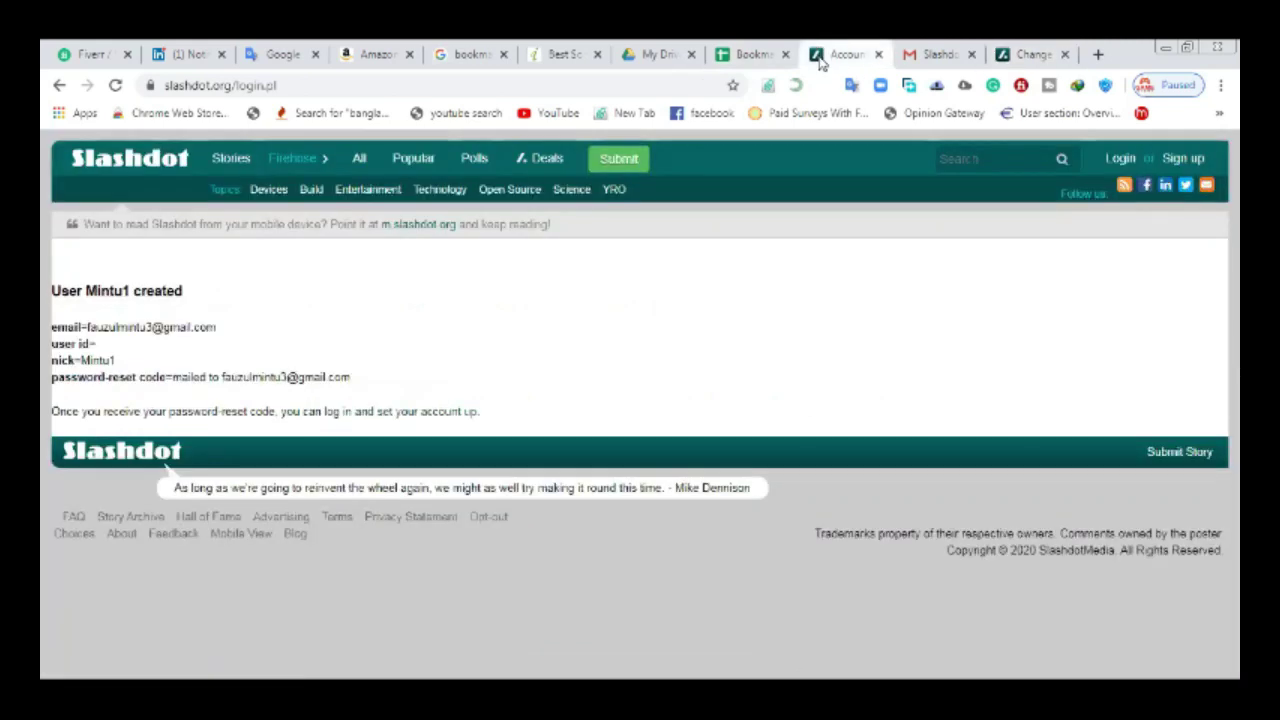
click(1120, 160)
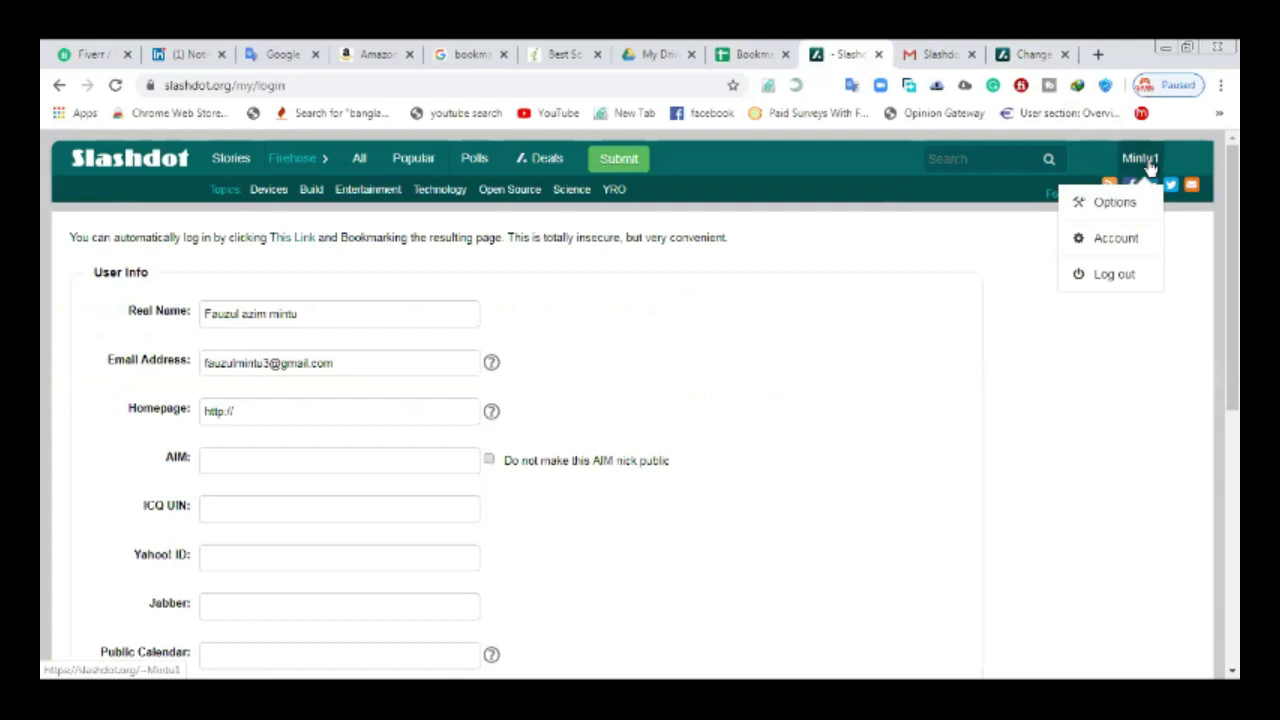
click(1040, 50)
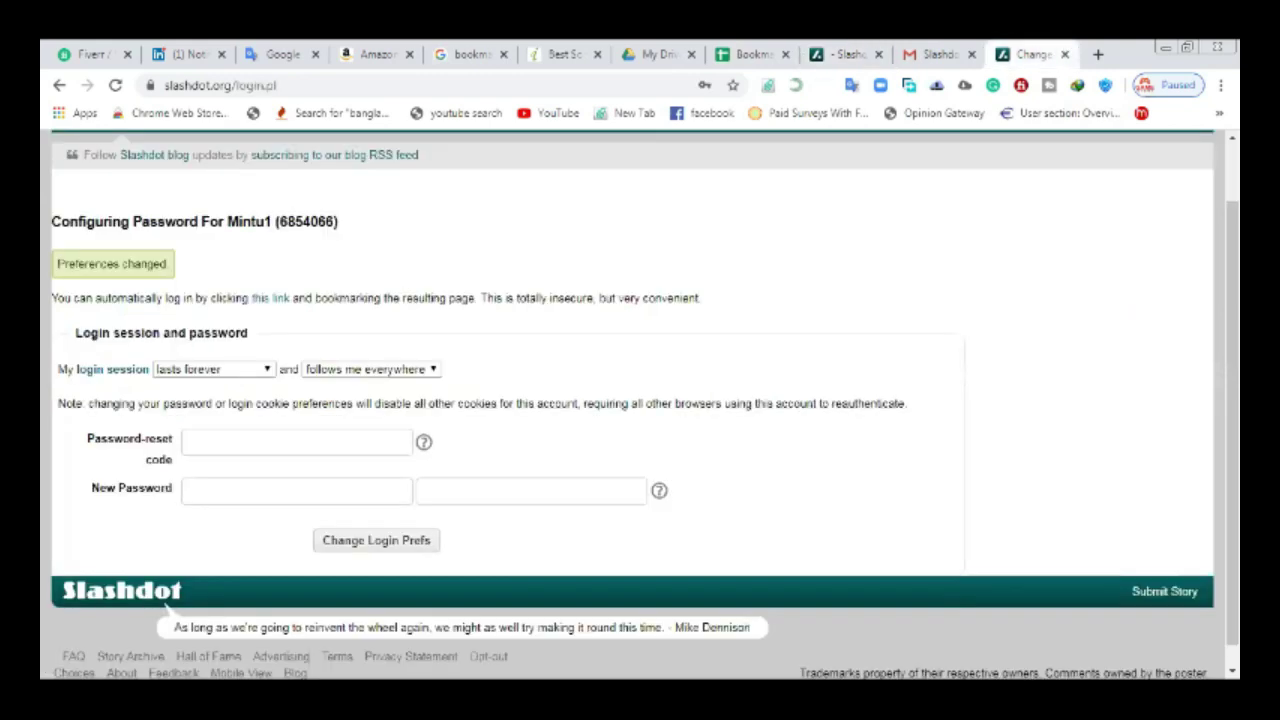
click(845, 53)
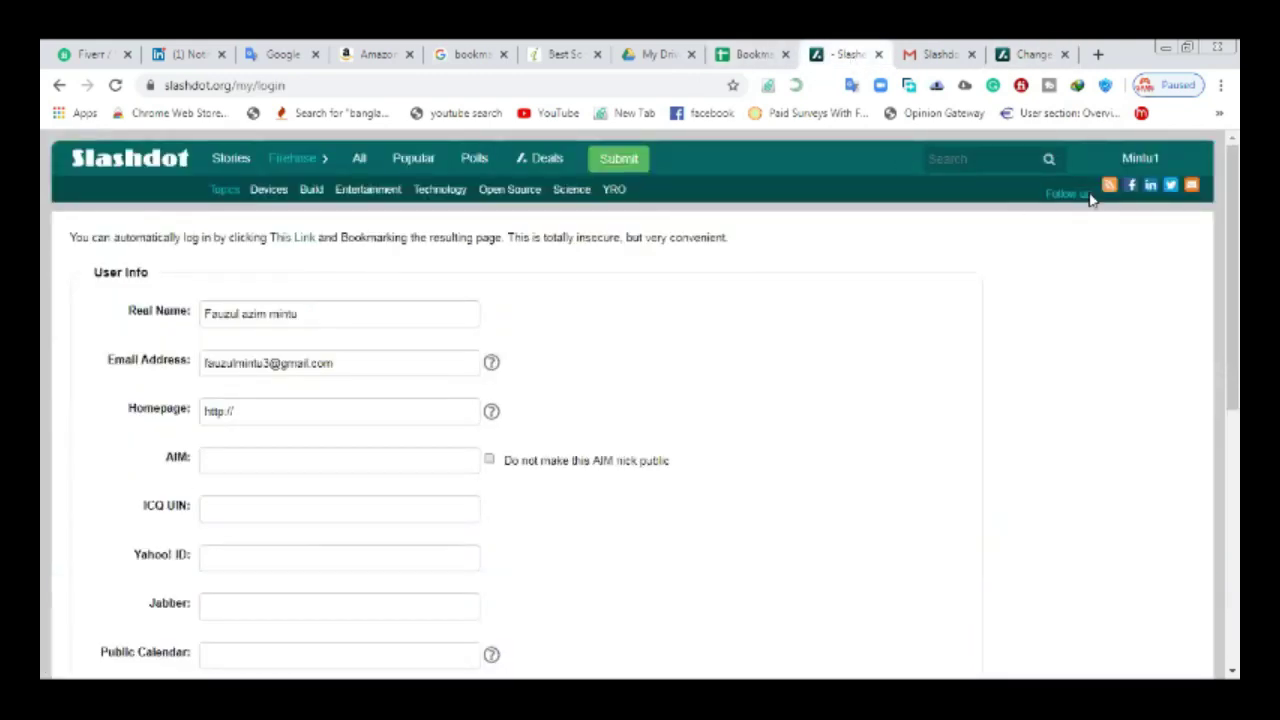
mouse_move(1155, 162)
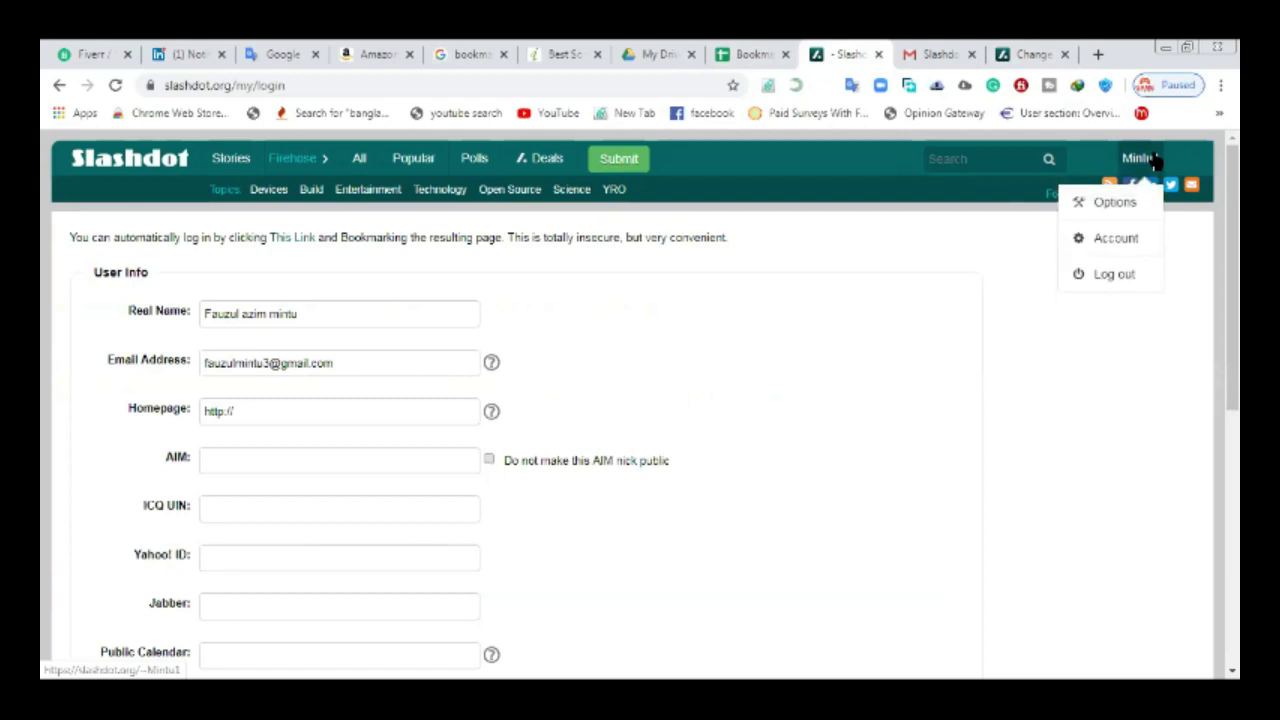
scroll(511, 471, down, 3)
scroll(430, 508, down, 6)
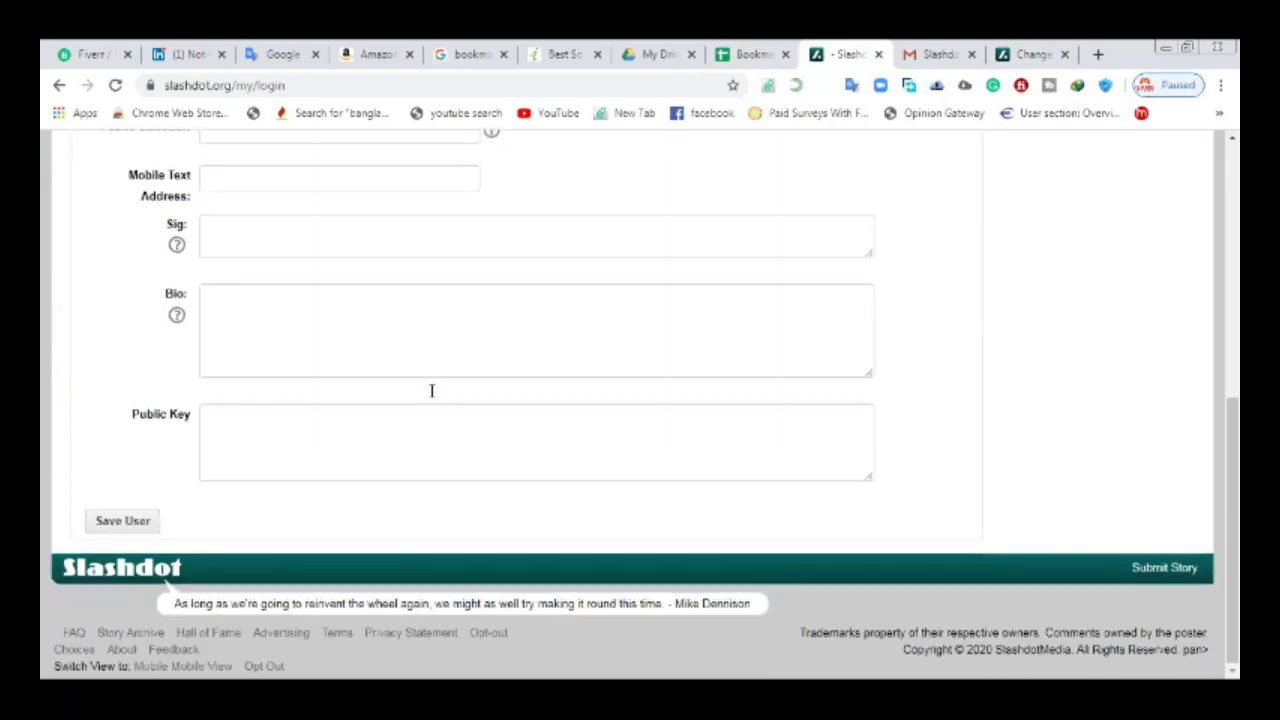
scroll(338, 520, up, 9)
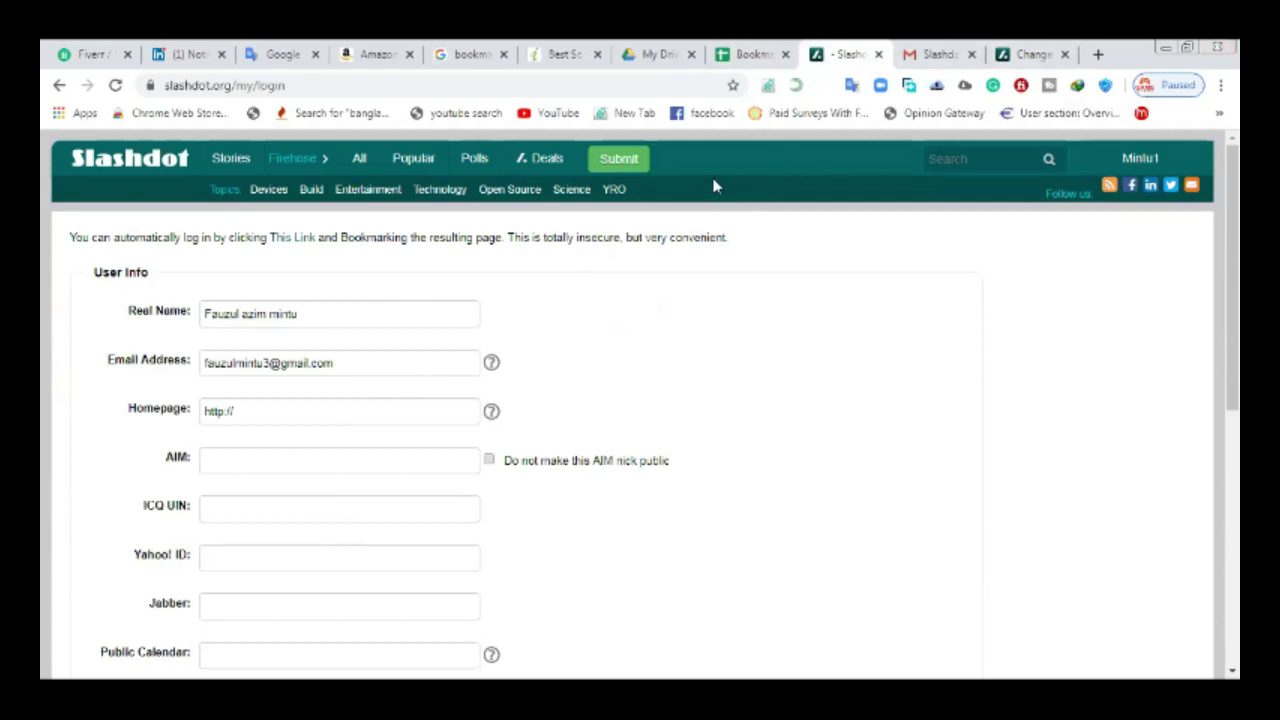
click(745, 54)
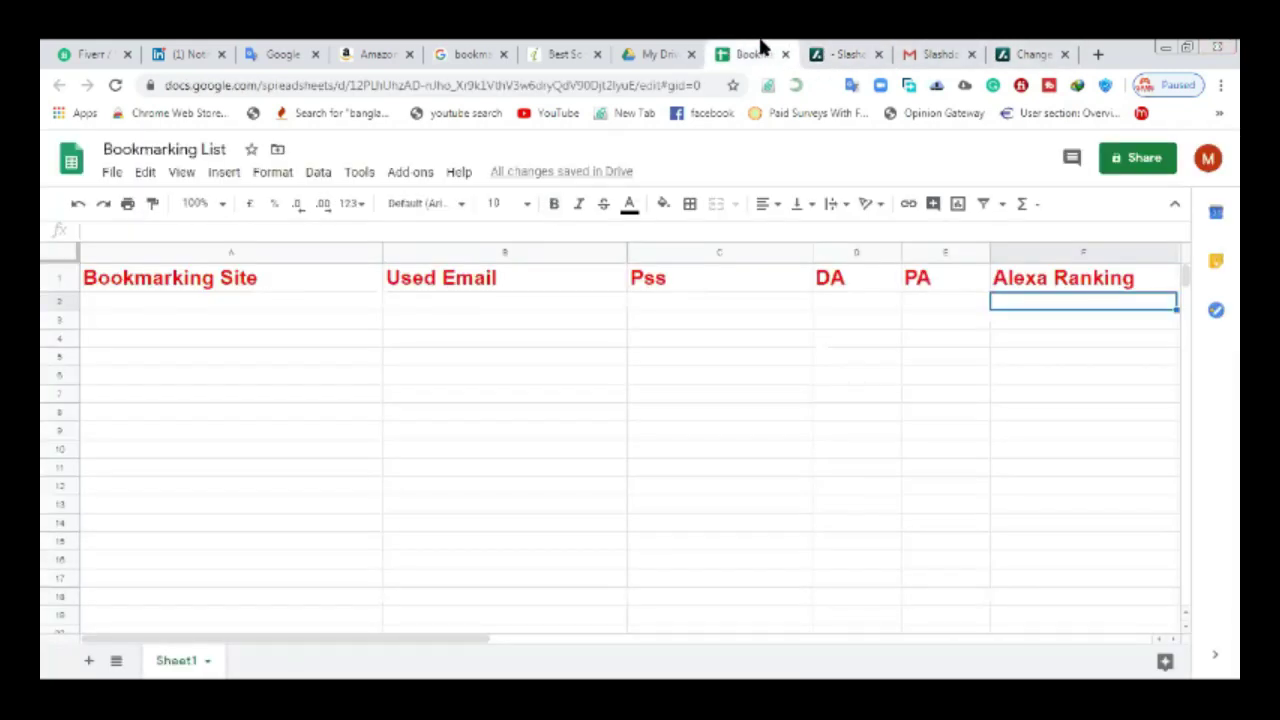
click(557, 54)
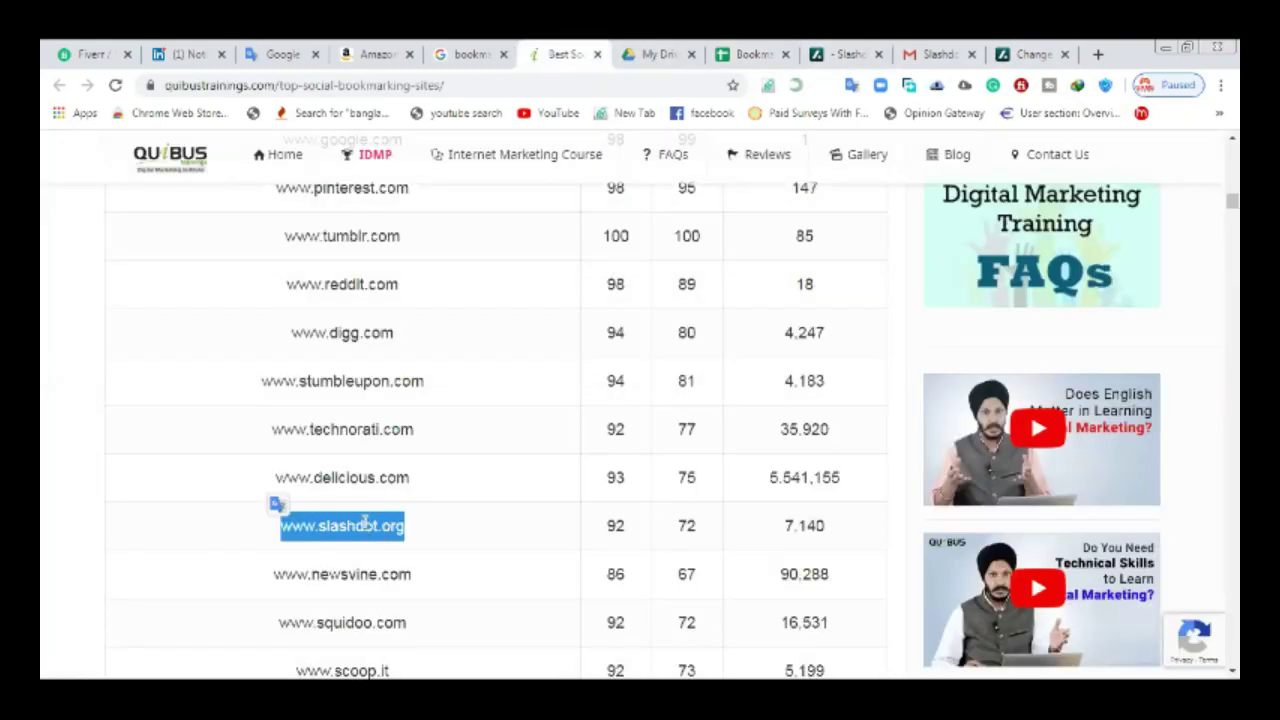
right_click(365, 523)
click(382, 536)
click(766, 53)
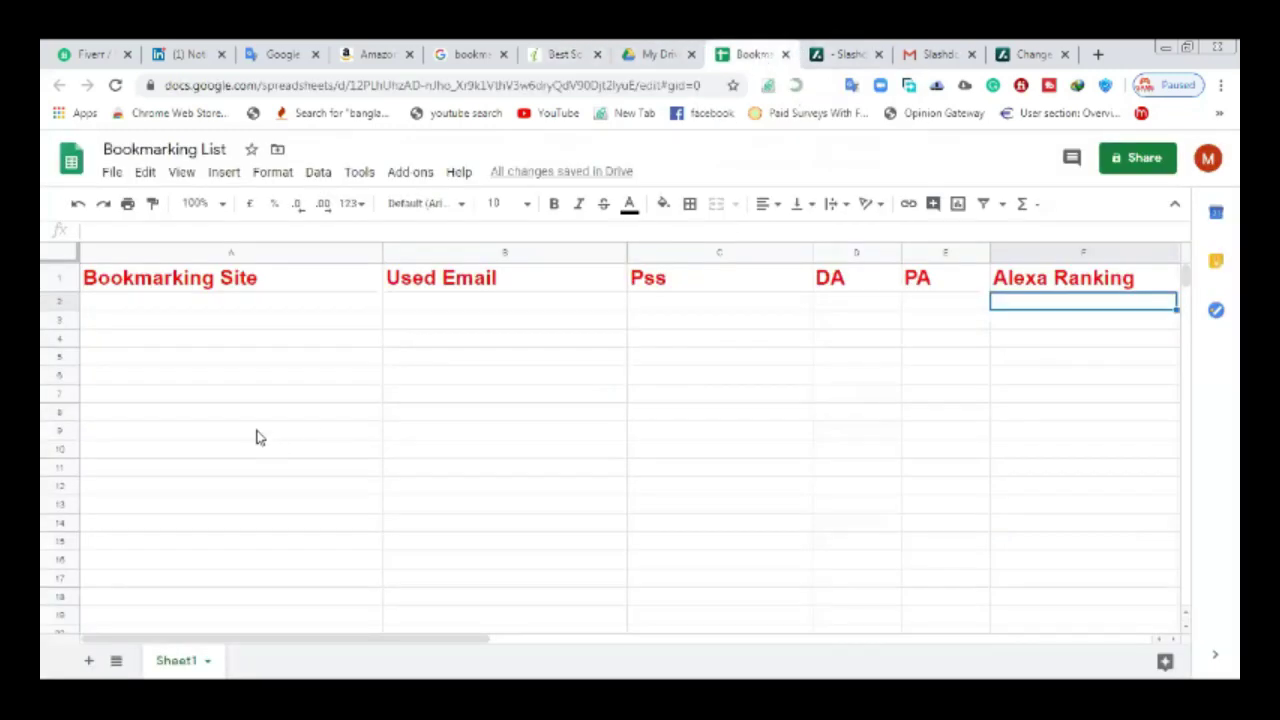
click(194, 302)
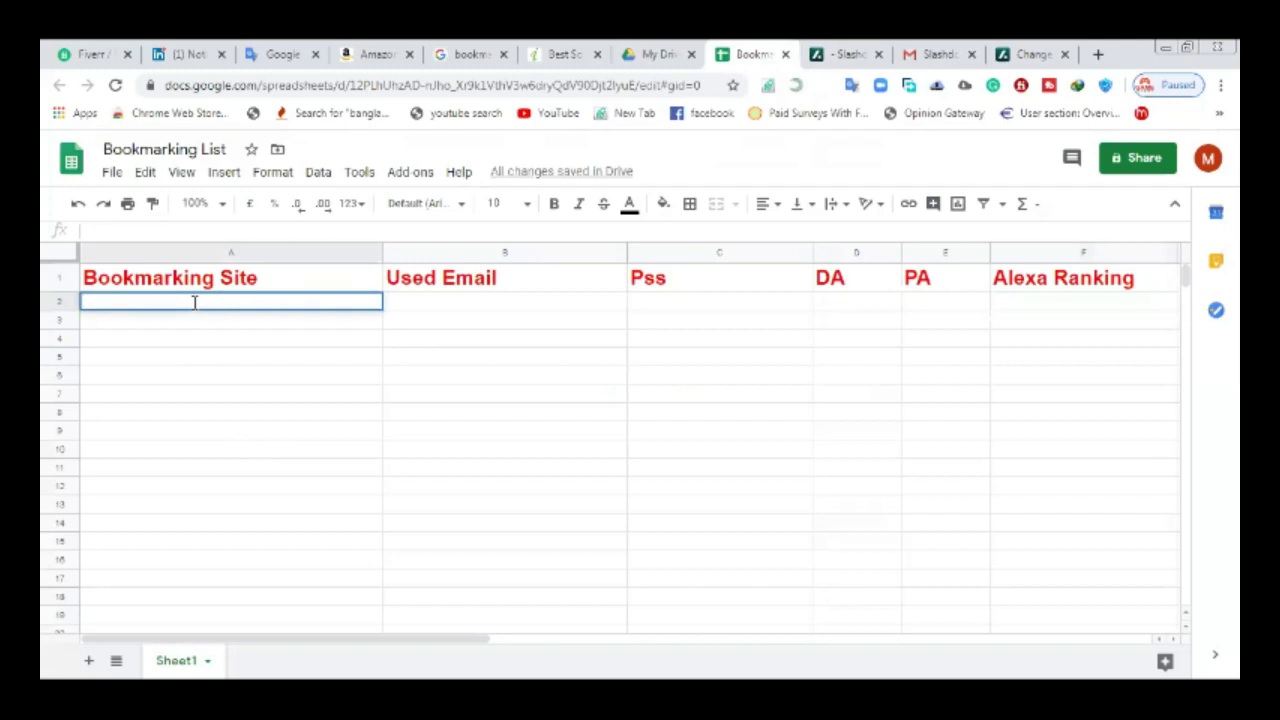
key(ctrl+v)
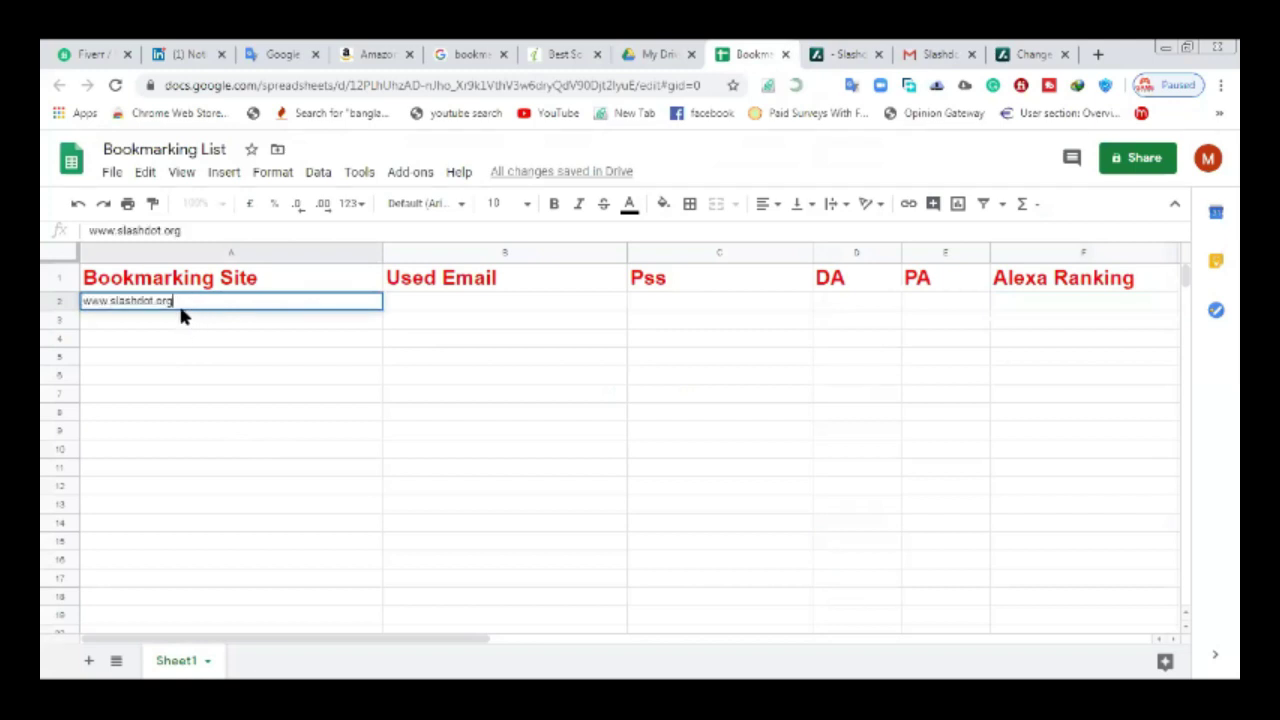
key(Return)
click(172, 303)
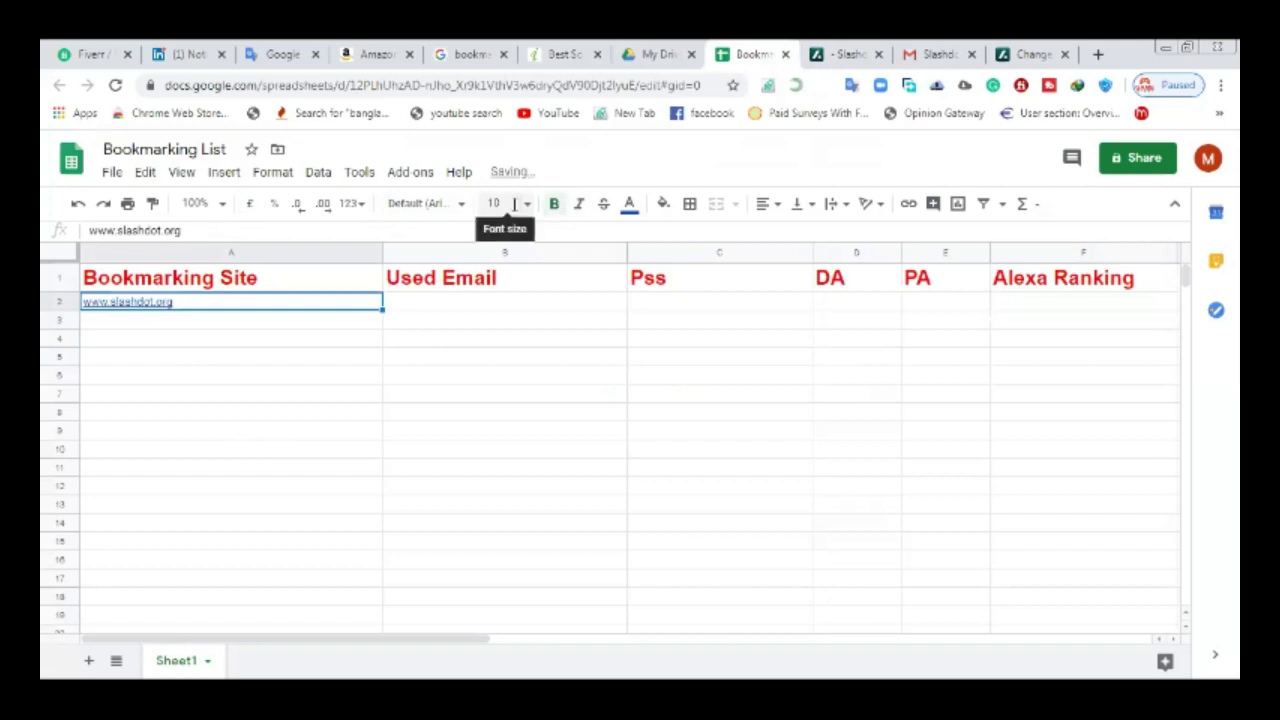
click(520, 207)
click(503, 460)
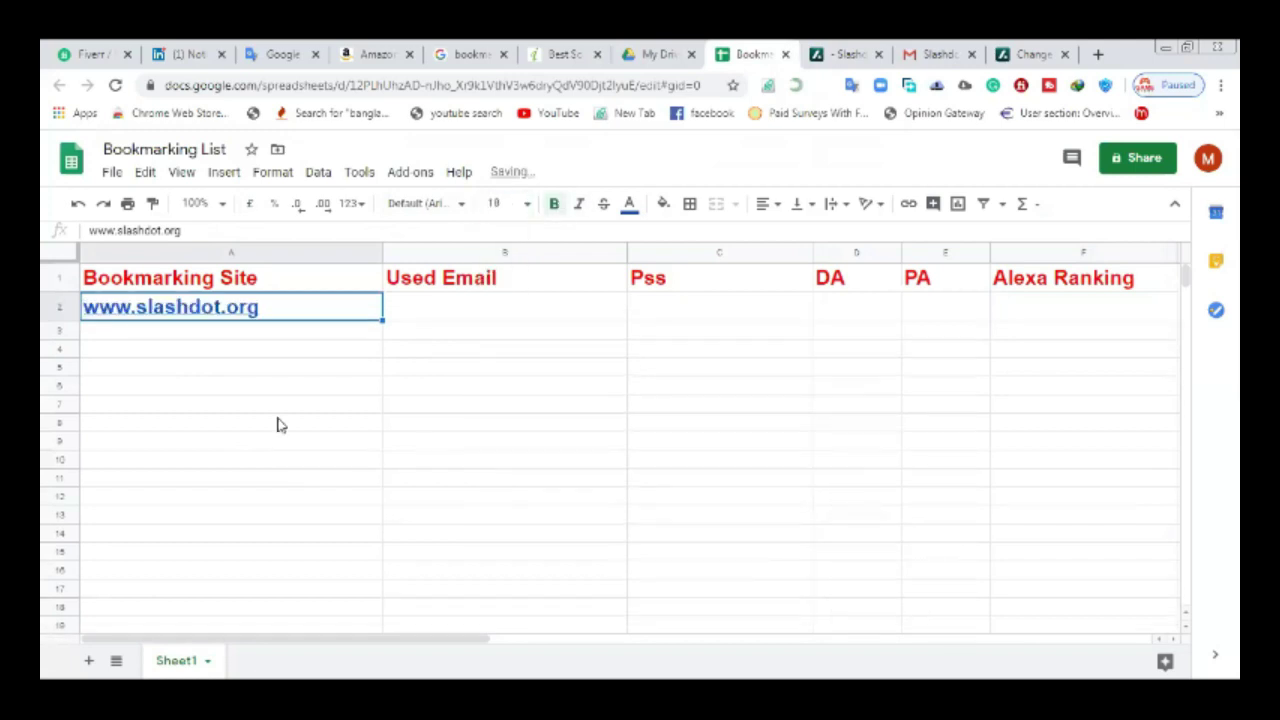
click(262, 372)
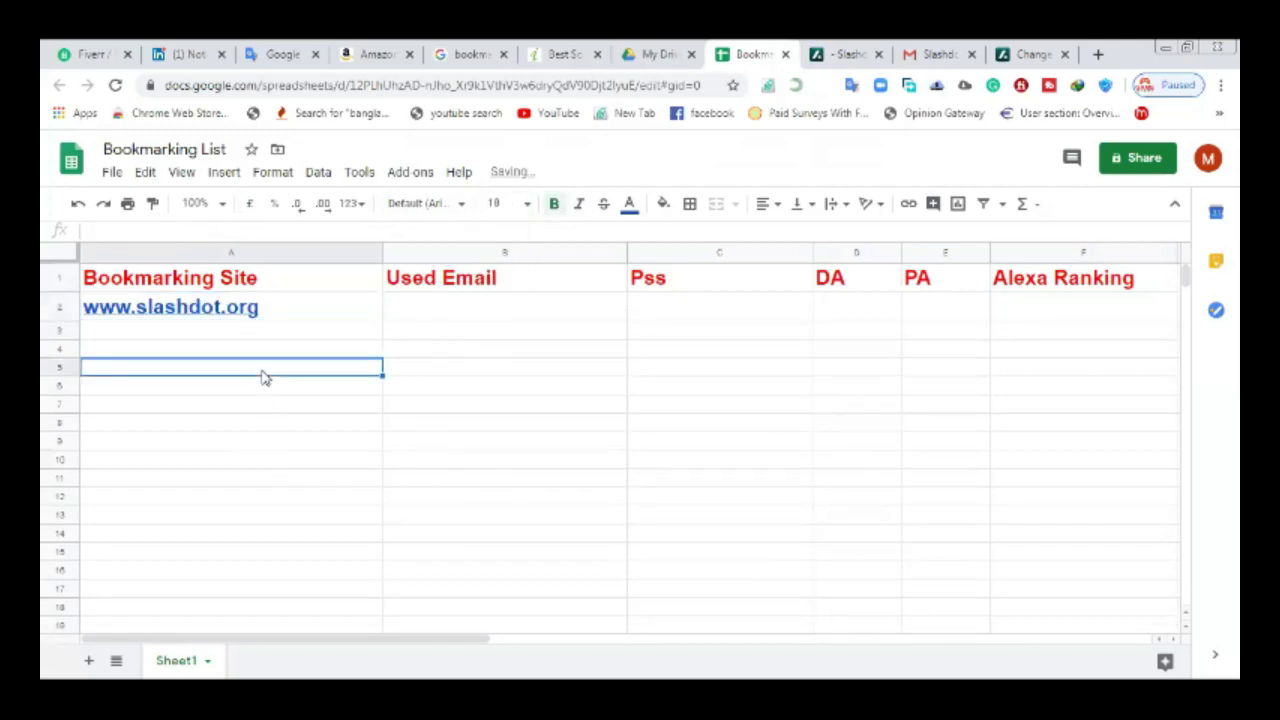
- Enter the account's email address in cell B2 under Used Email
click(460, 322)
double_click(458, 303)
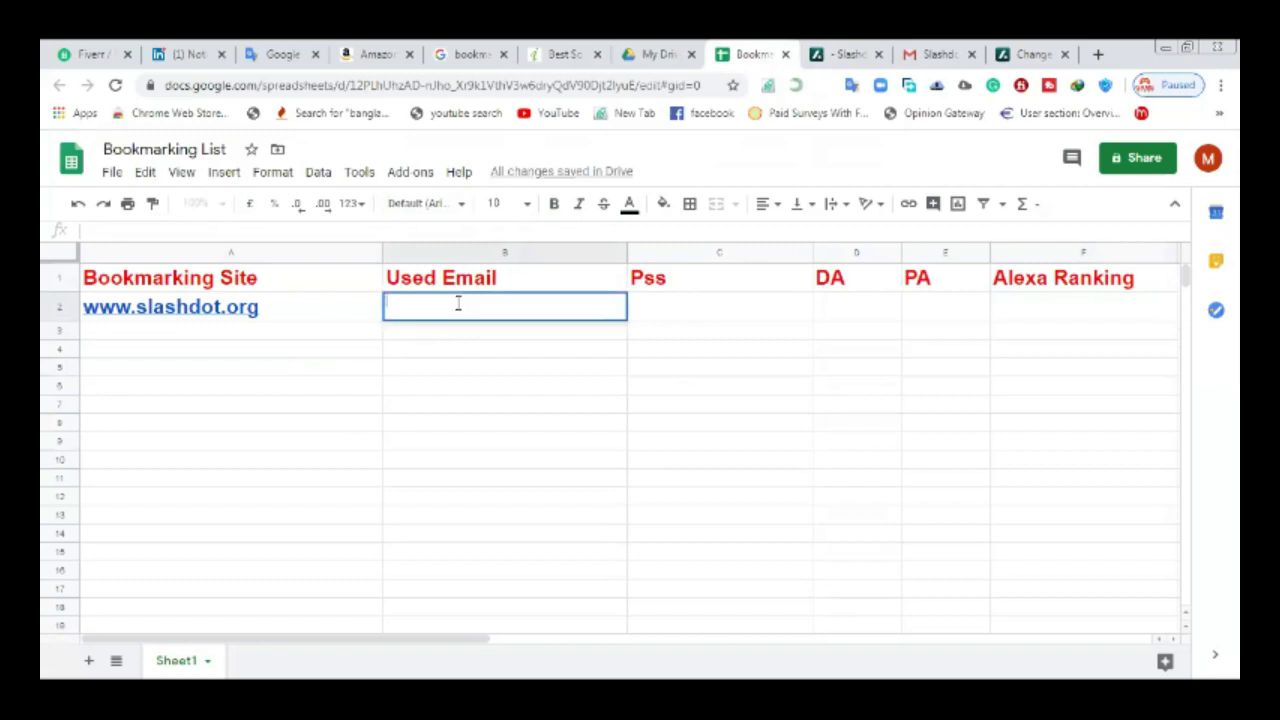
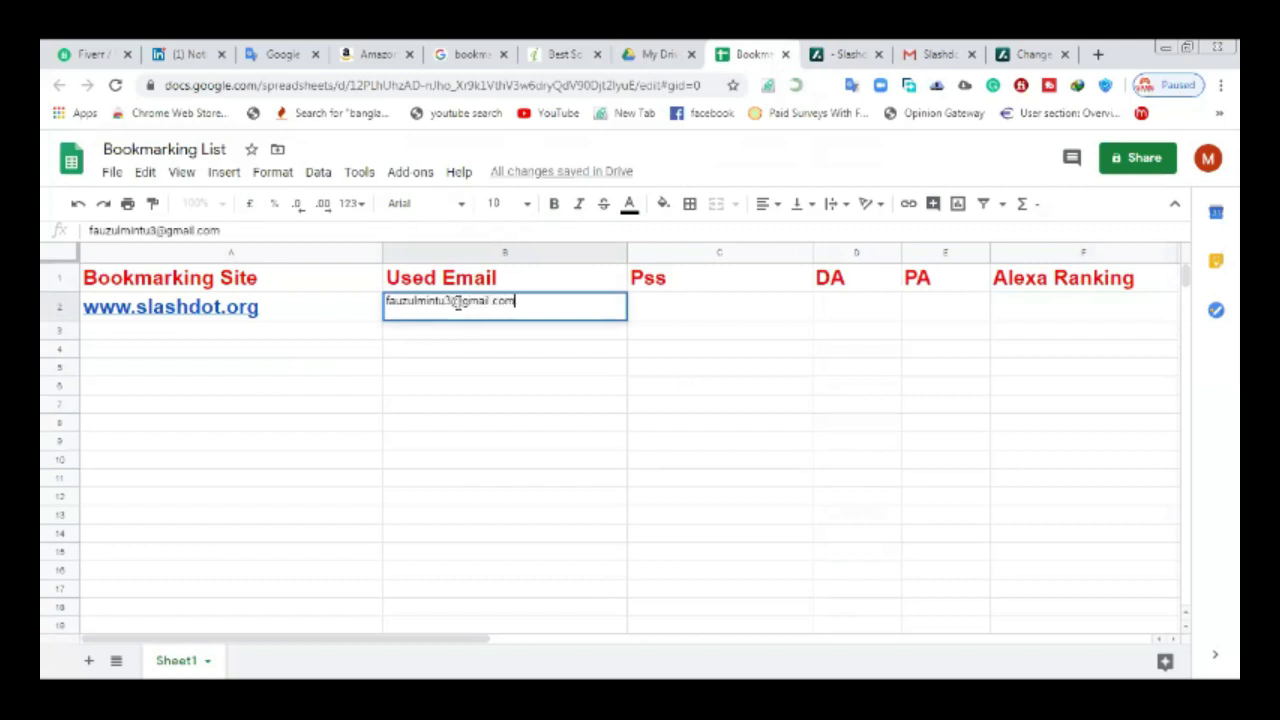
click(676, 313)
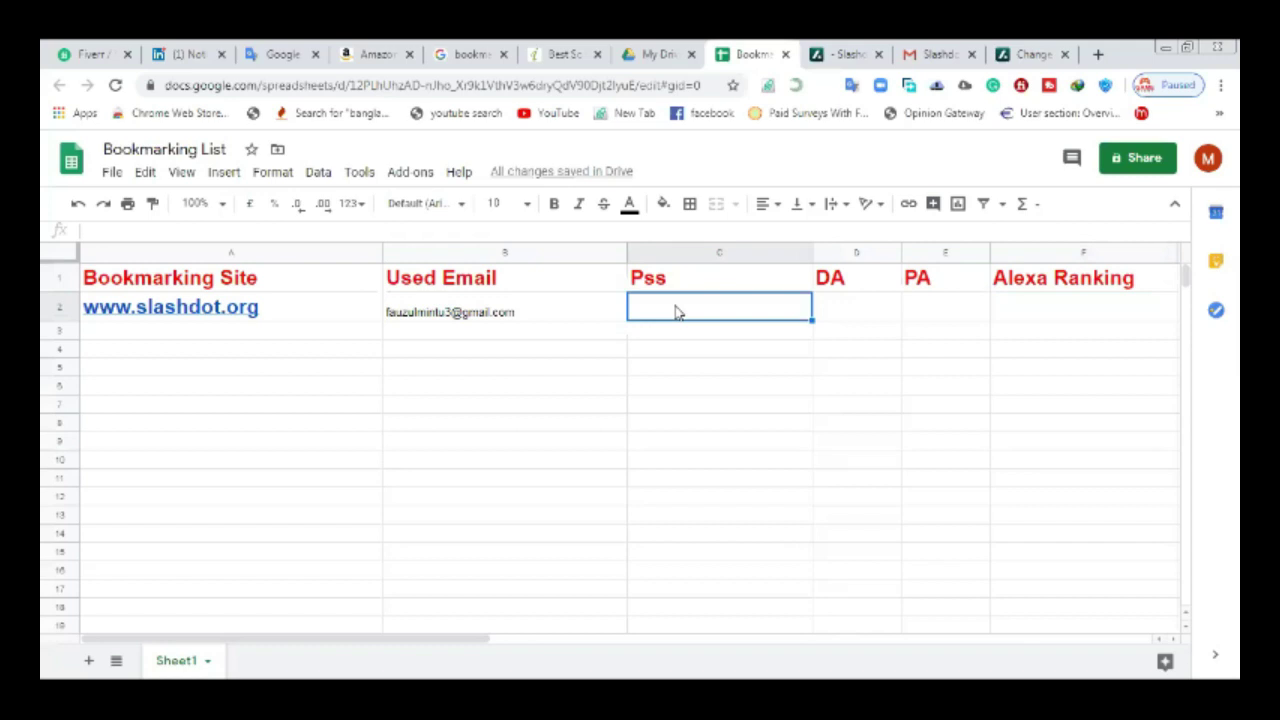
- Type the slashdot account password into cell C2 under Pss
double_click(676, 310)
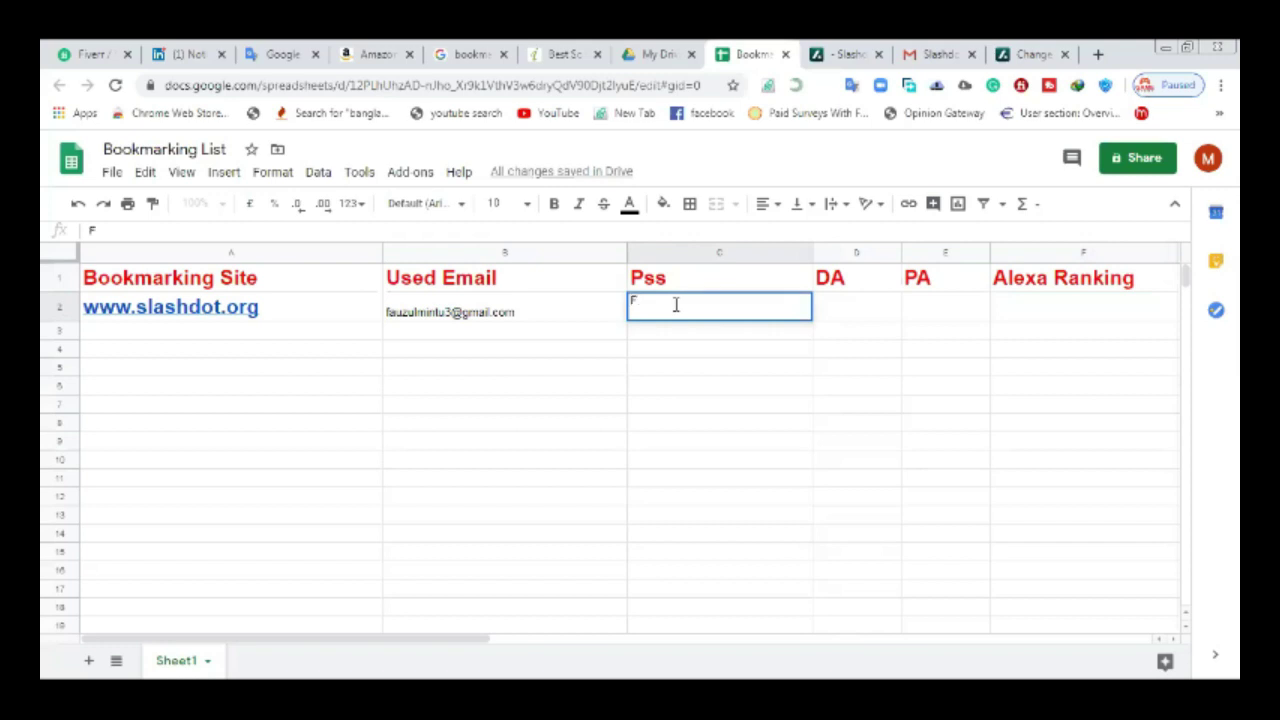
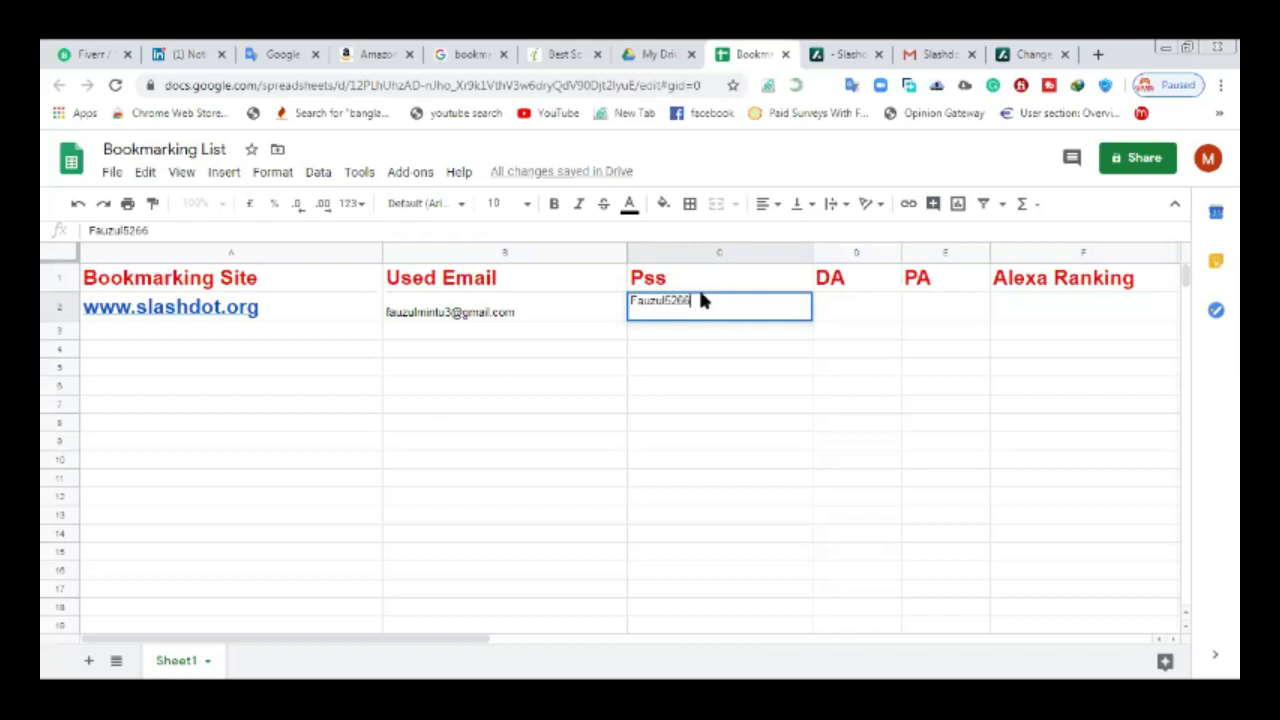
key(Return)
- Make the password in C2 bold at font size 18
click(737, 316)
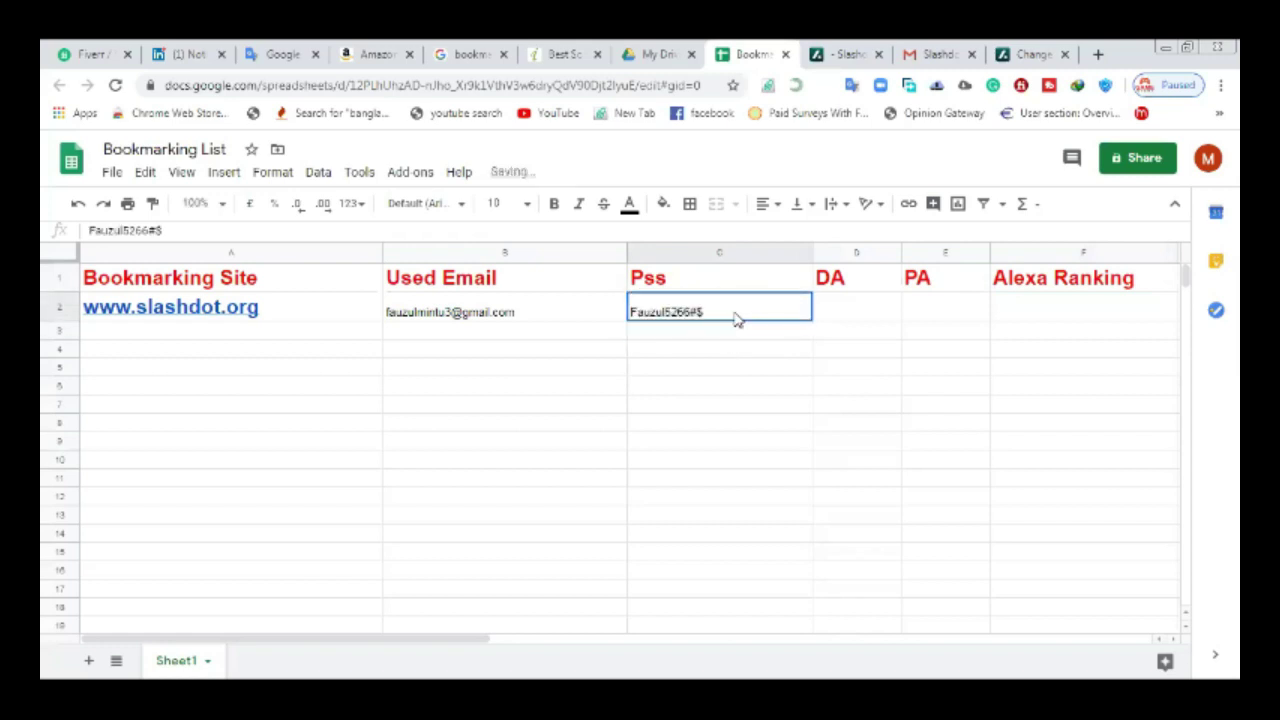
click(698, 330)
click(715, 318)
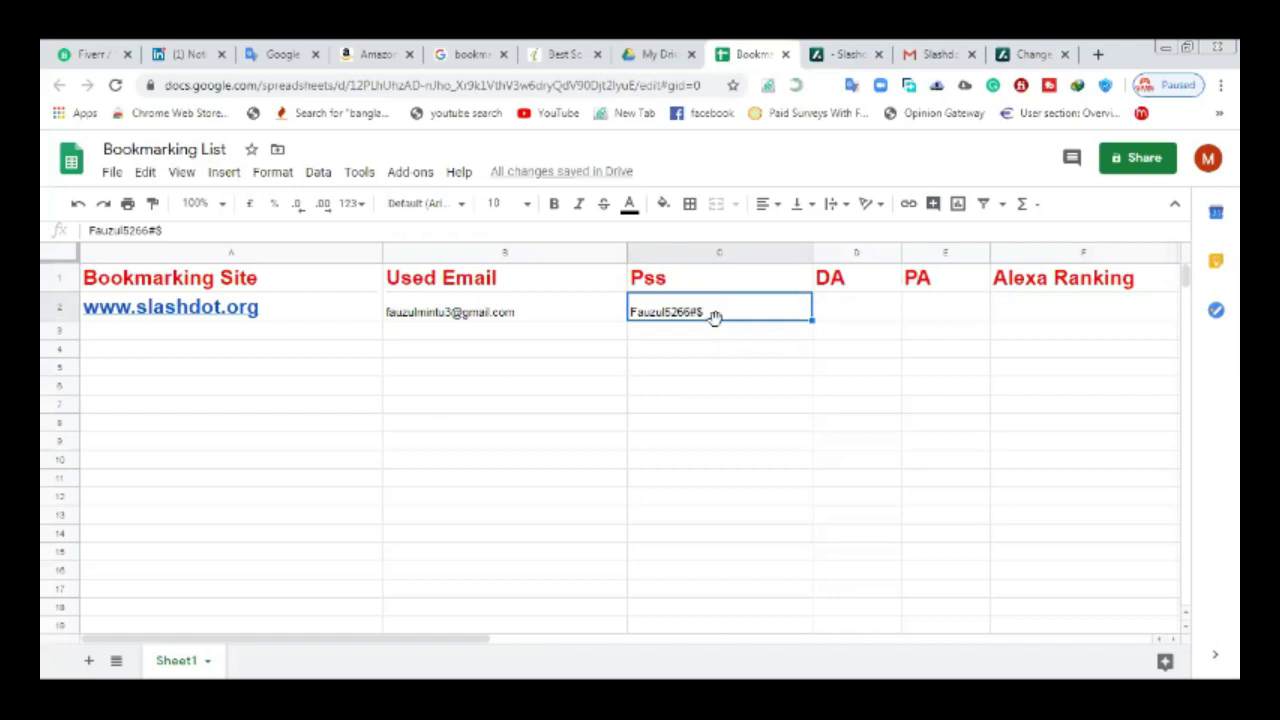
click(554, 203)
click(526, 203)
click(499, 459)
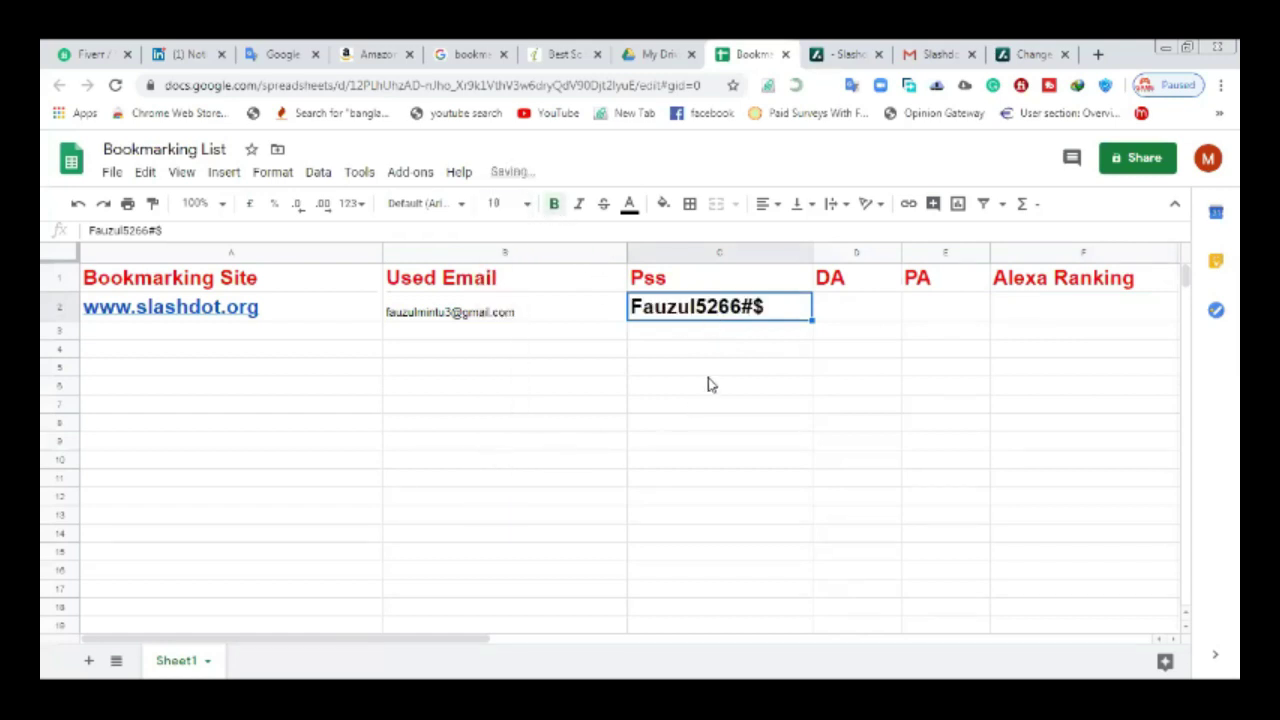
click(717, 367)
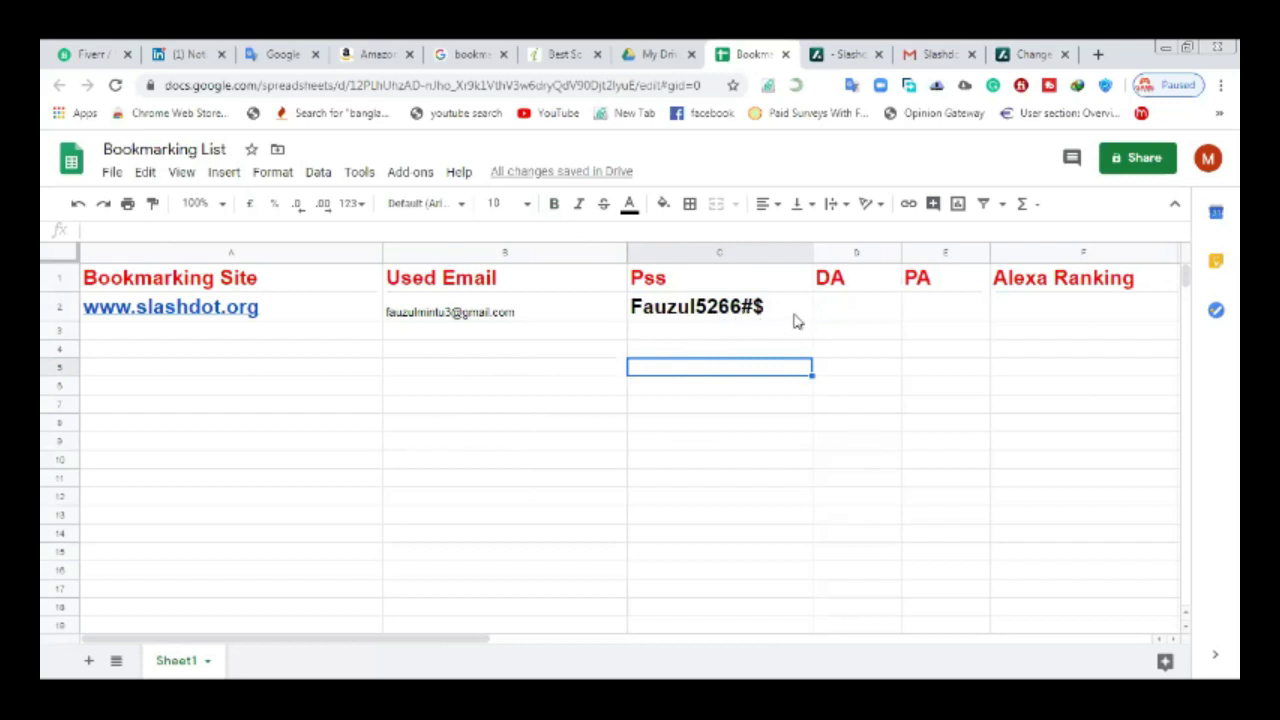
- Make the email in B2 bold and settle its font size at 14
click(523, 312)
click(526, 205)
click(505, 455)
click(552, 430)
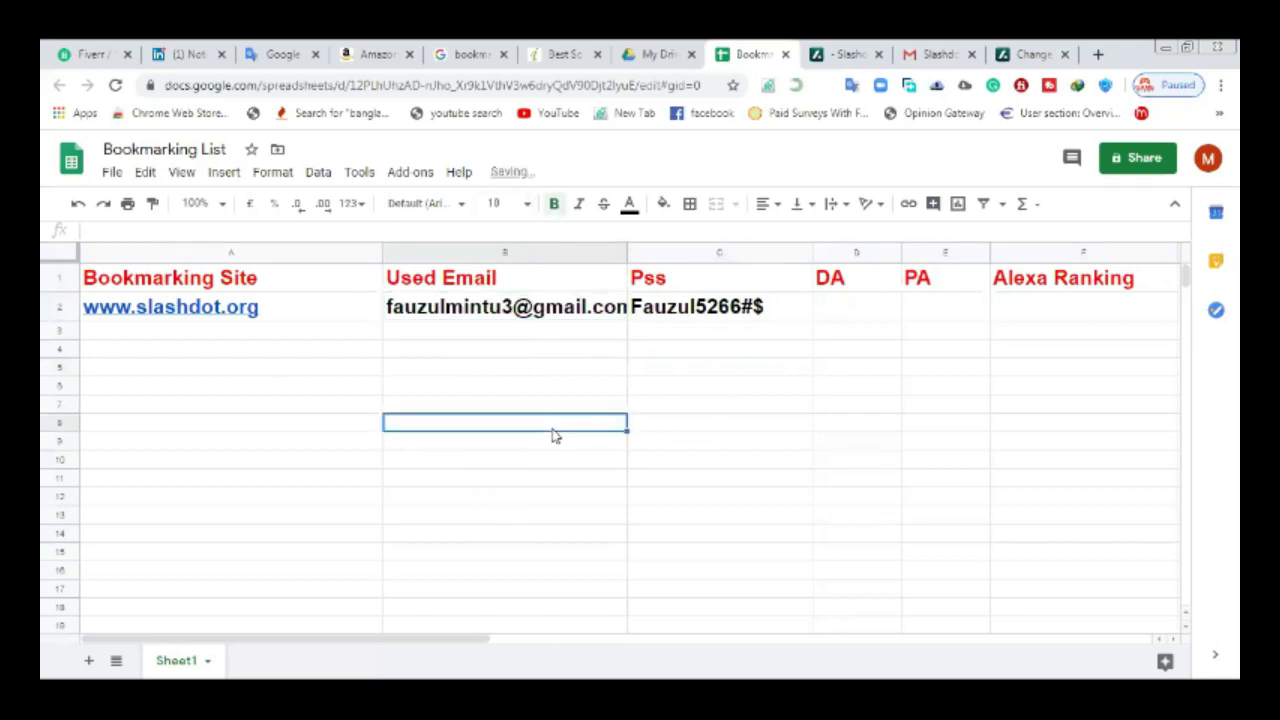
click(554, 205)
click(505, 204)
click(497, 289)
click(531, 308)
click(527, 205)
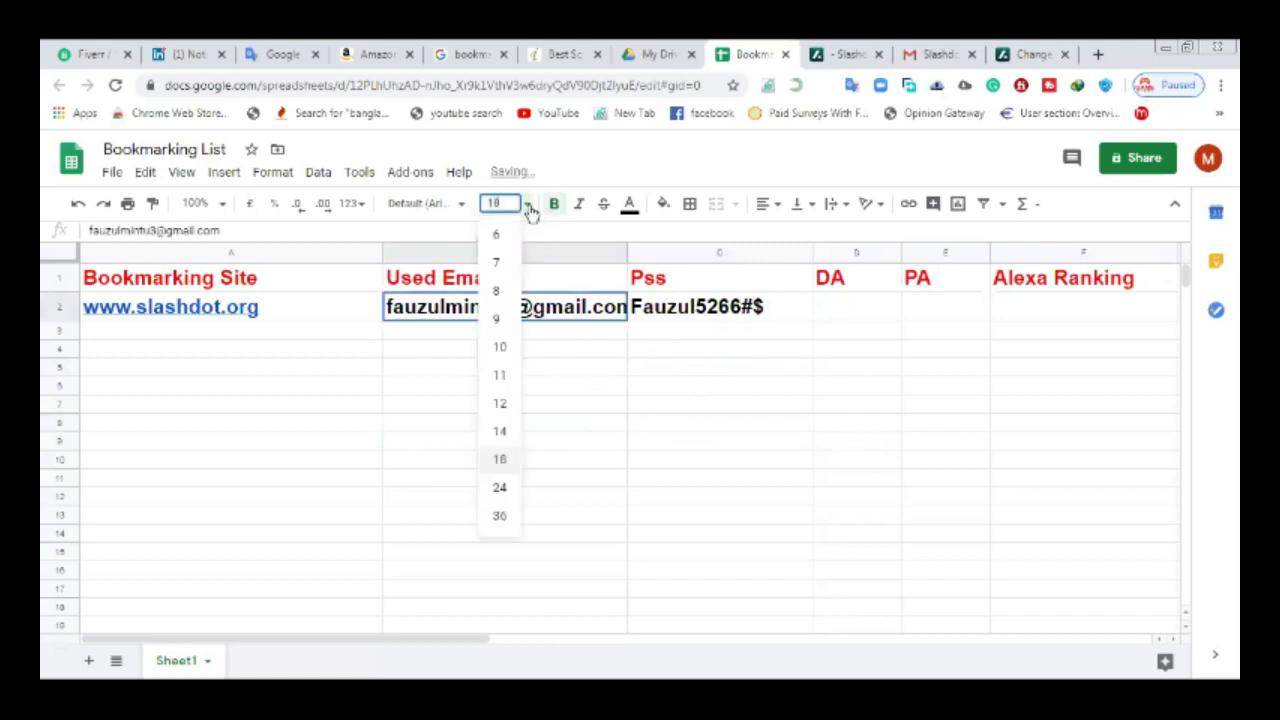
click(499, 431)
click(510, 428)
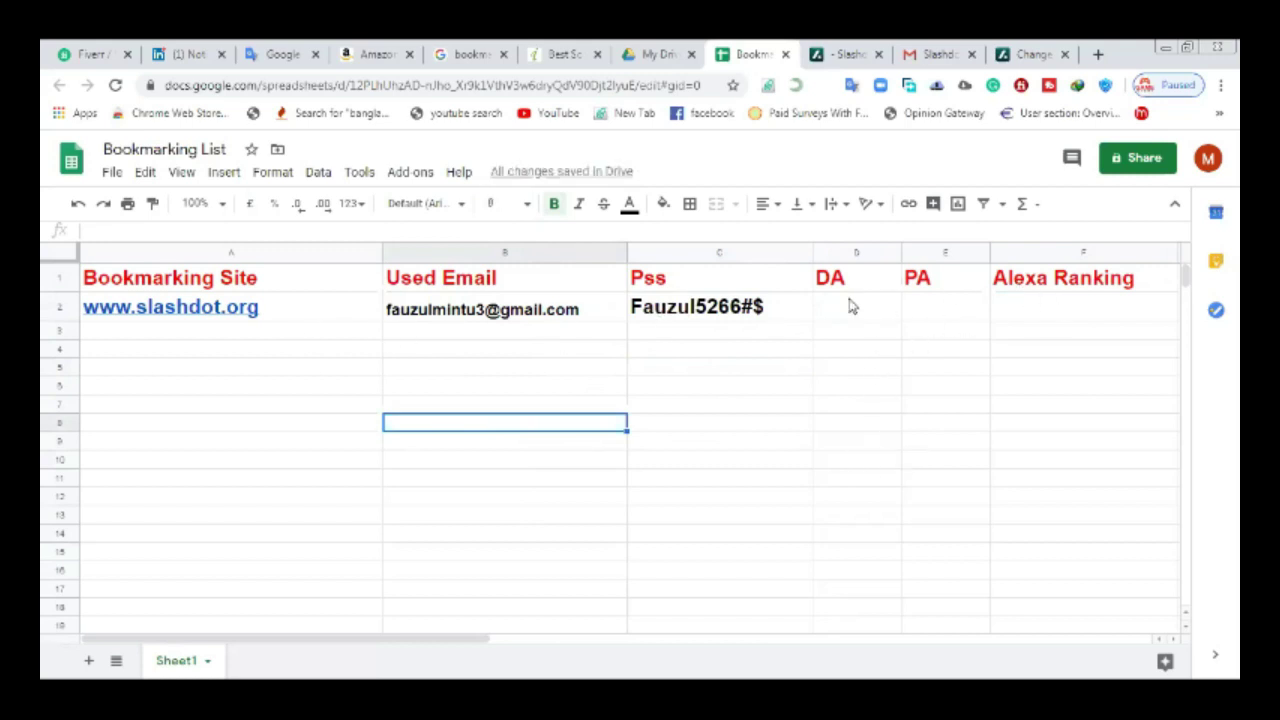
- Look up slashdot's DA on the bookmarking-sites page and enter 92 in D2
click(1030, 54)
click(565, 54)
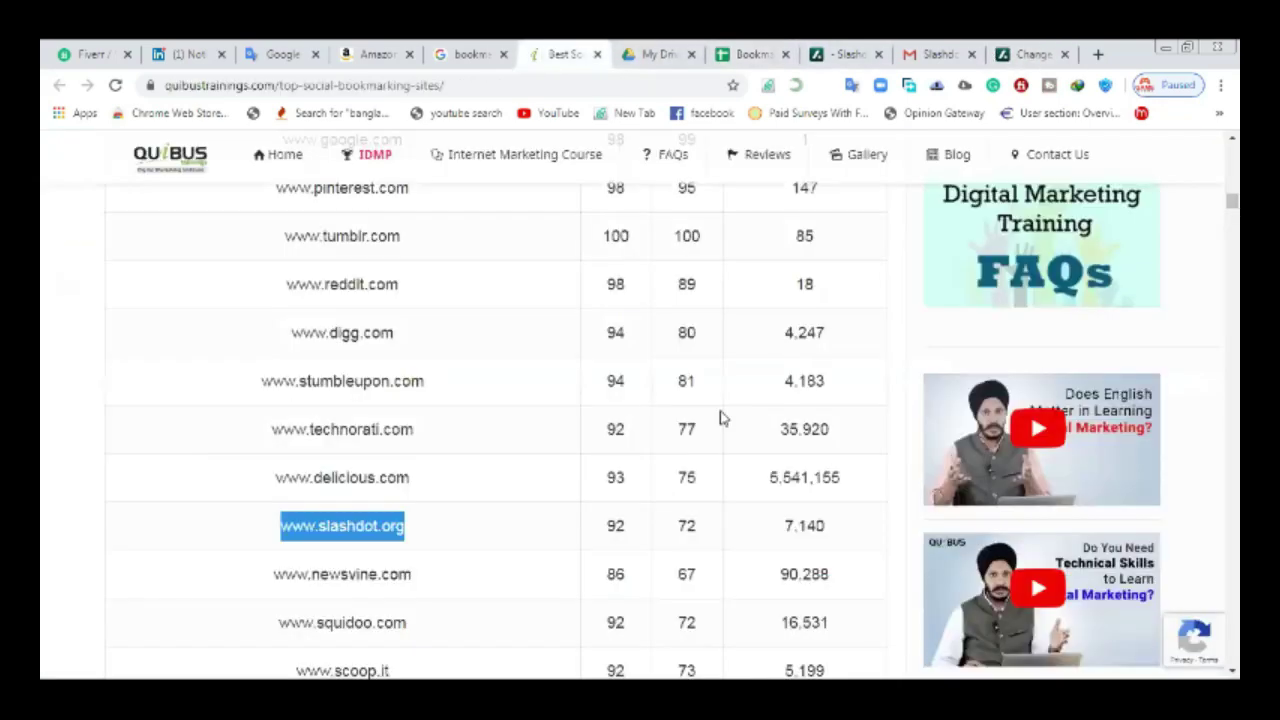
scroll(635, 545, up, 3)
scroll(635, 548, down, 3)
double_click(615, 526)
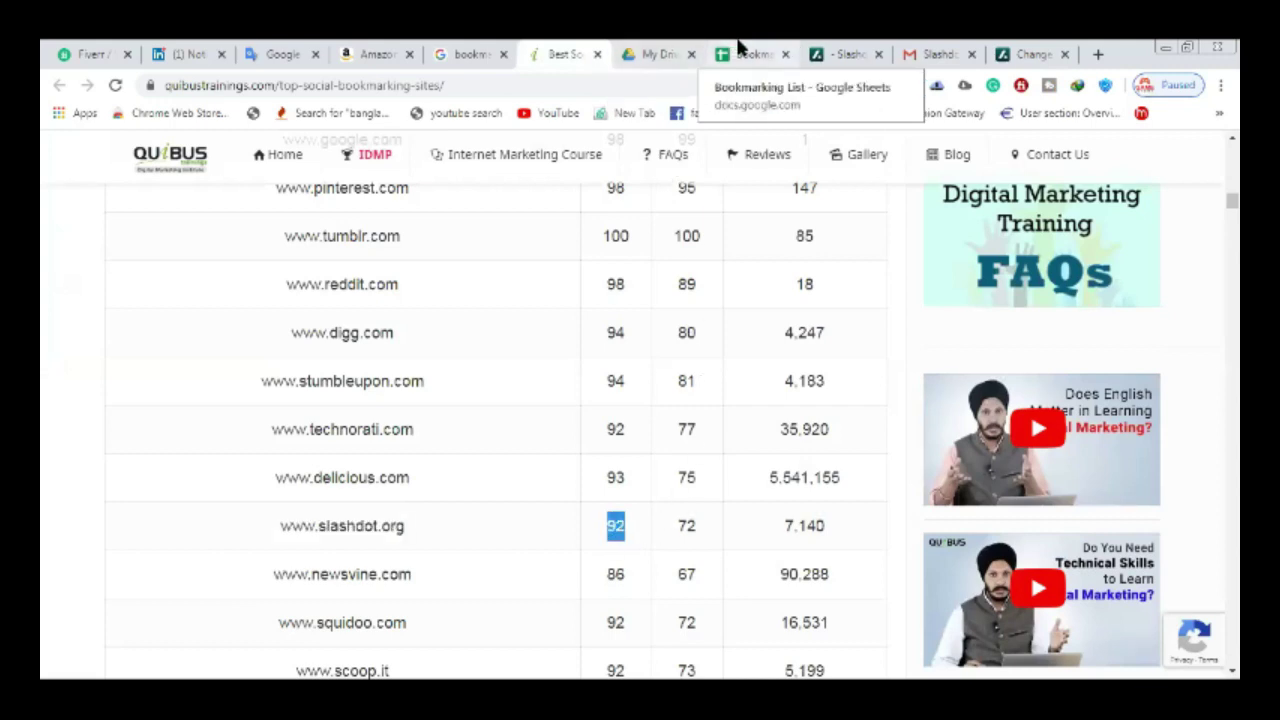
click(738, 54)
click(862, 310)
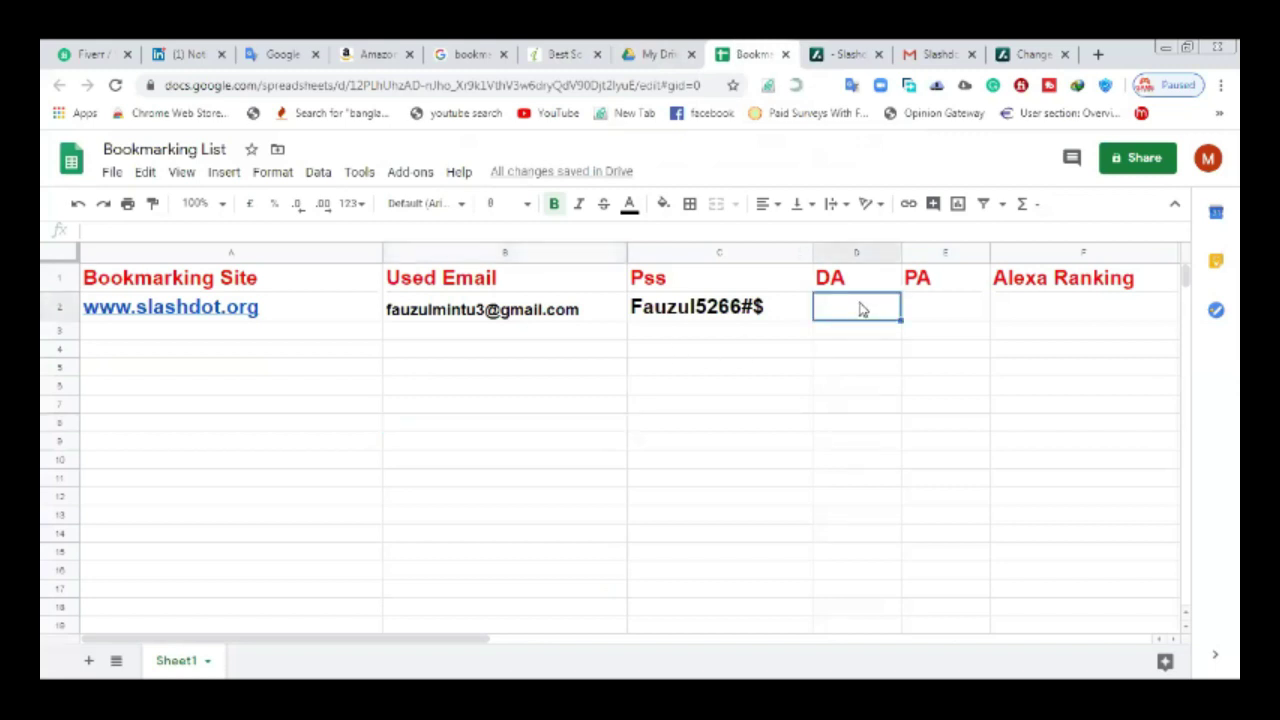
text(92)
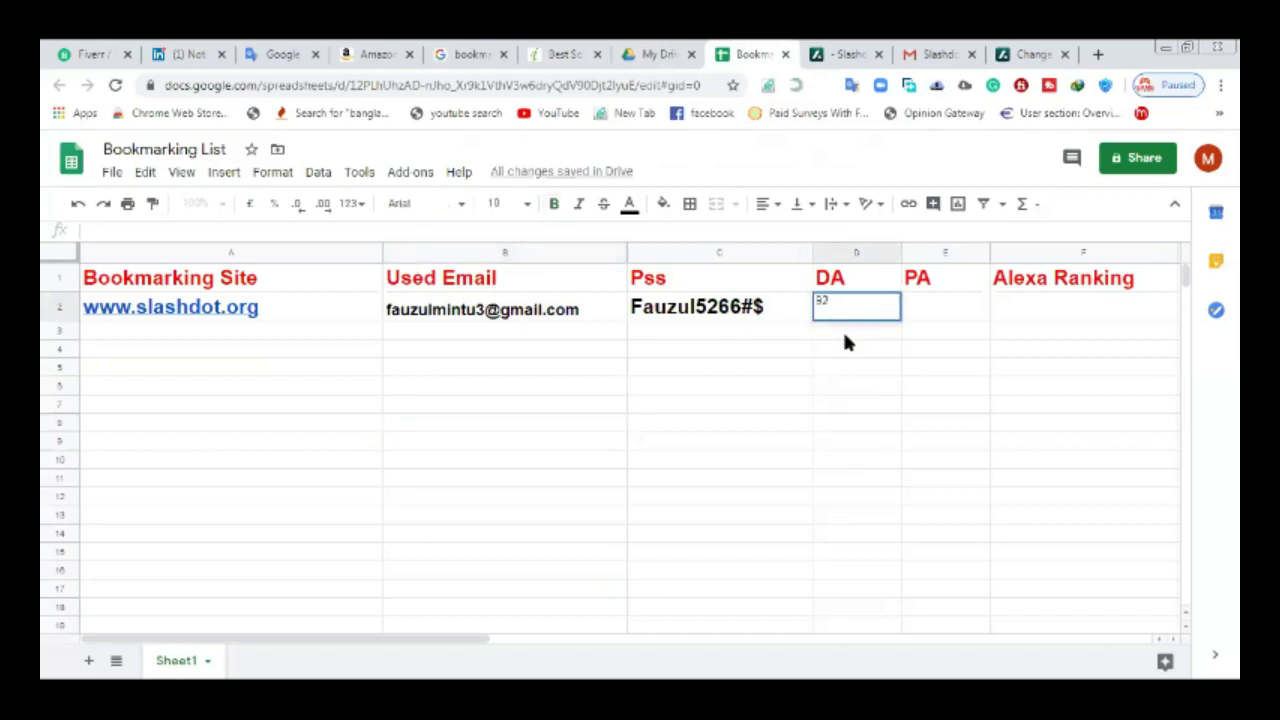
click(842, 329)
click(867, 316)
- Copy slashdot's PA from the sites page and enter 72 in E2
click(945, 312)
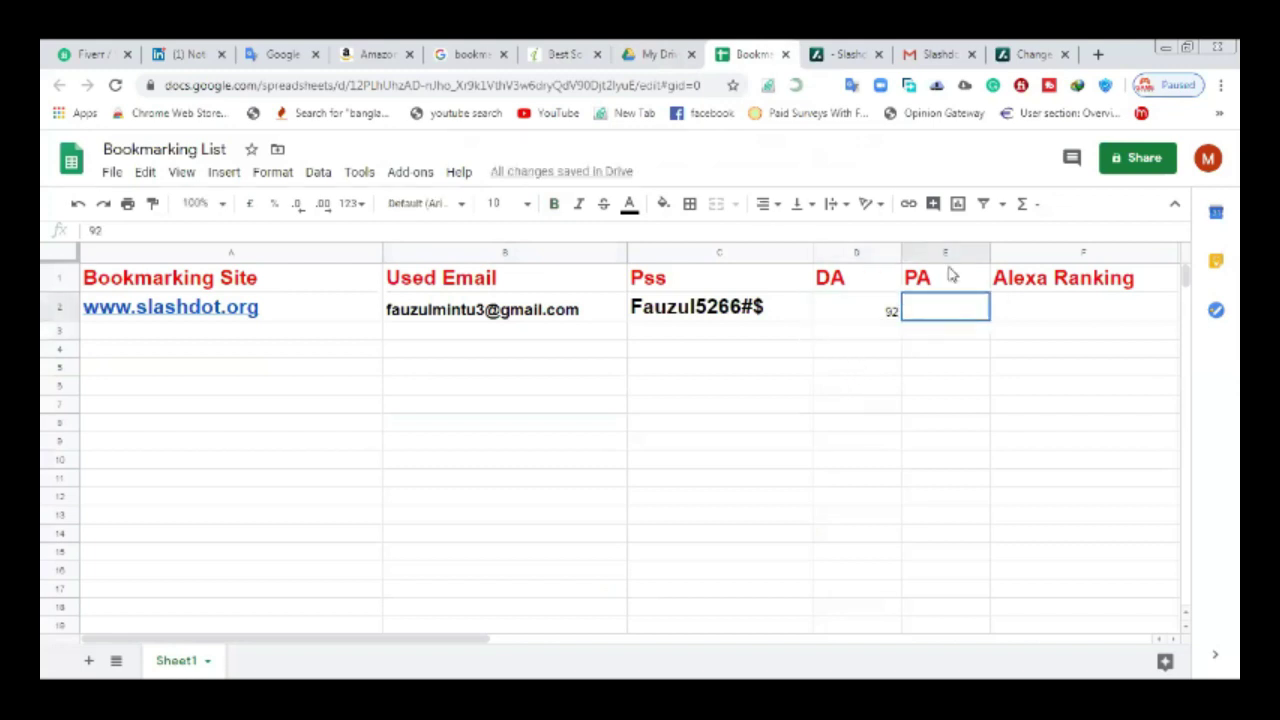
click(560, 50)
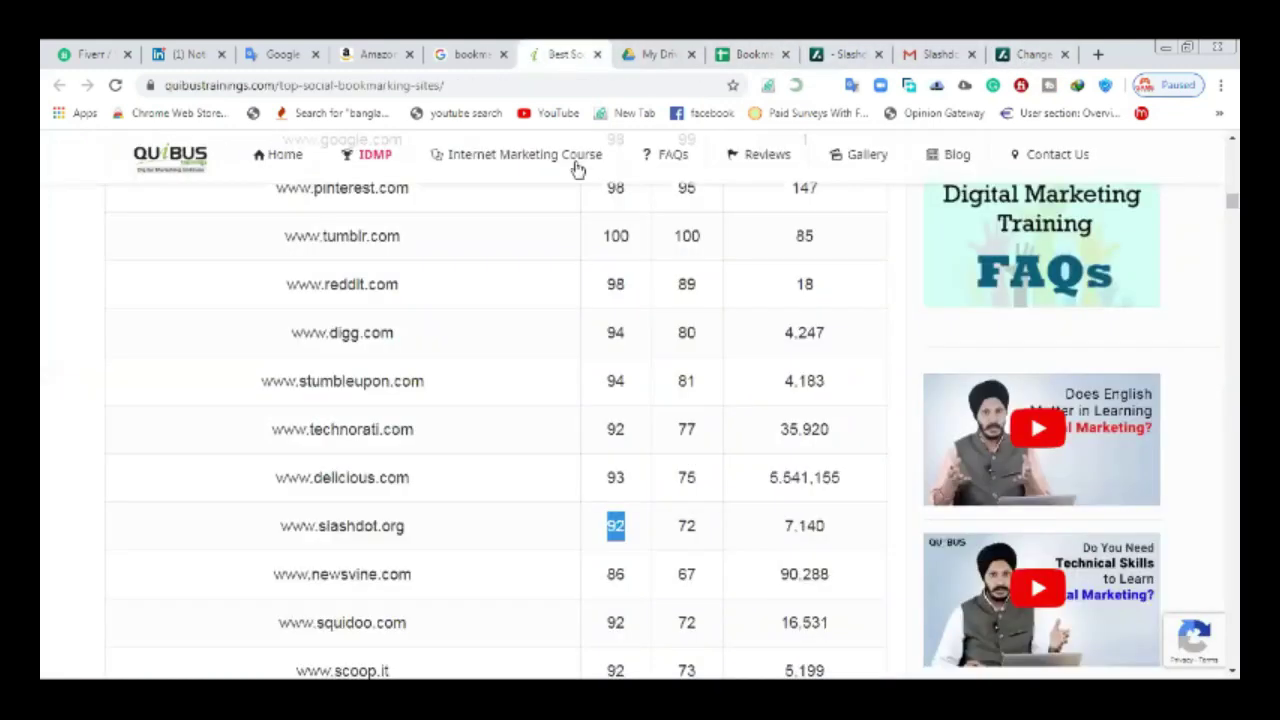
drag(703, 527, 677, 534)
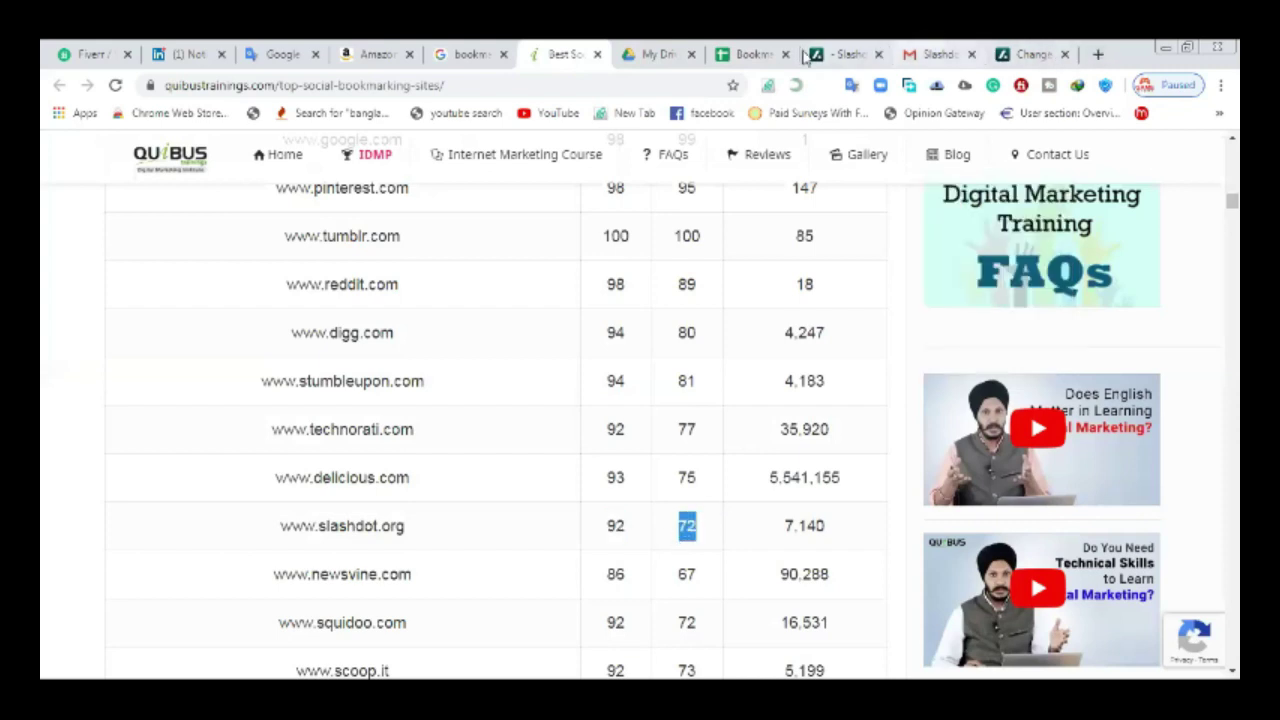
click(745, 57)
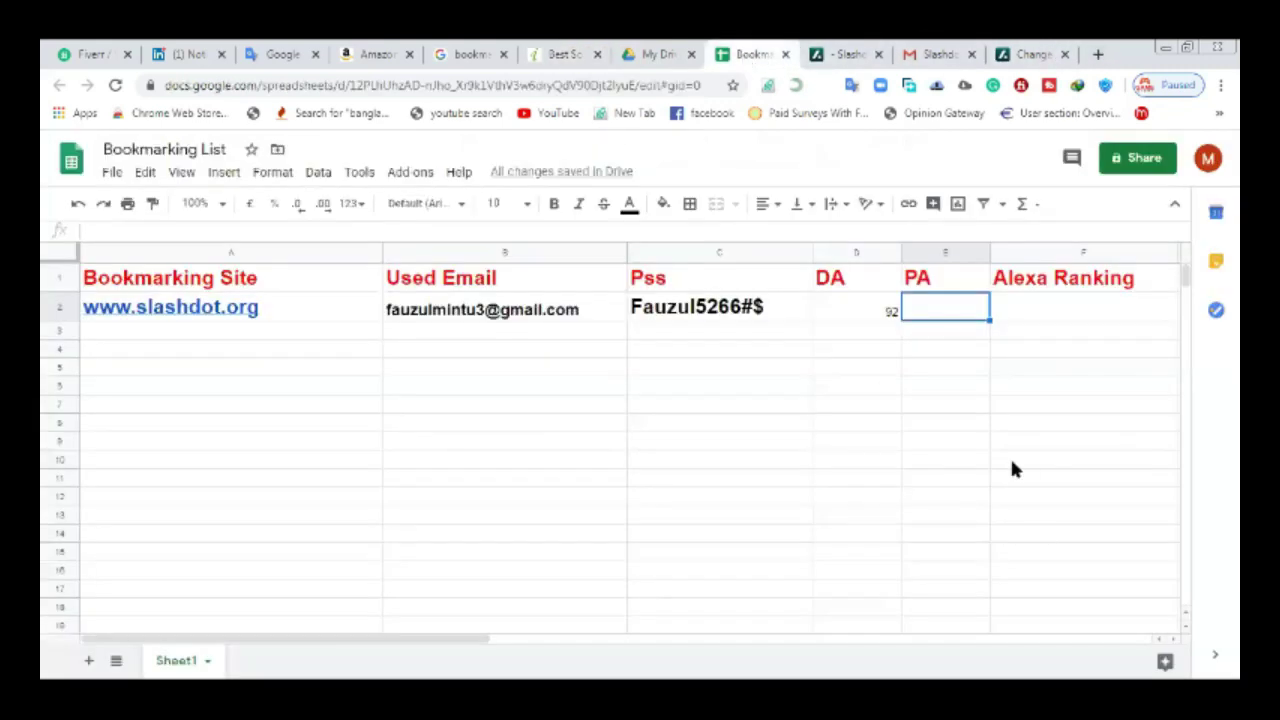
double_click(933, 320)
text(72)
key(Return)
- Paste slashdot's Alexa rank 7,140 into cell F2
double_click(1100, 311)
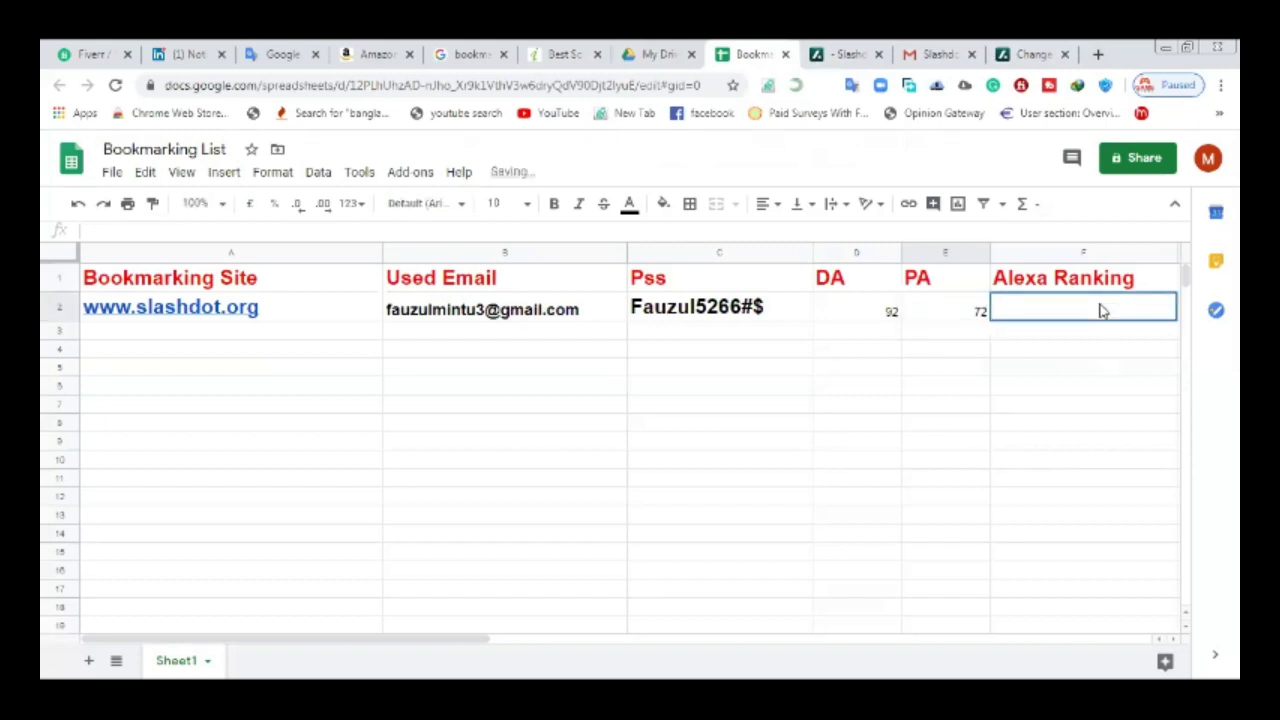
click(565, 54)
drag(834, 526, 793, 504)
key(ctrl+c)
click(735, 55)
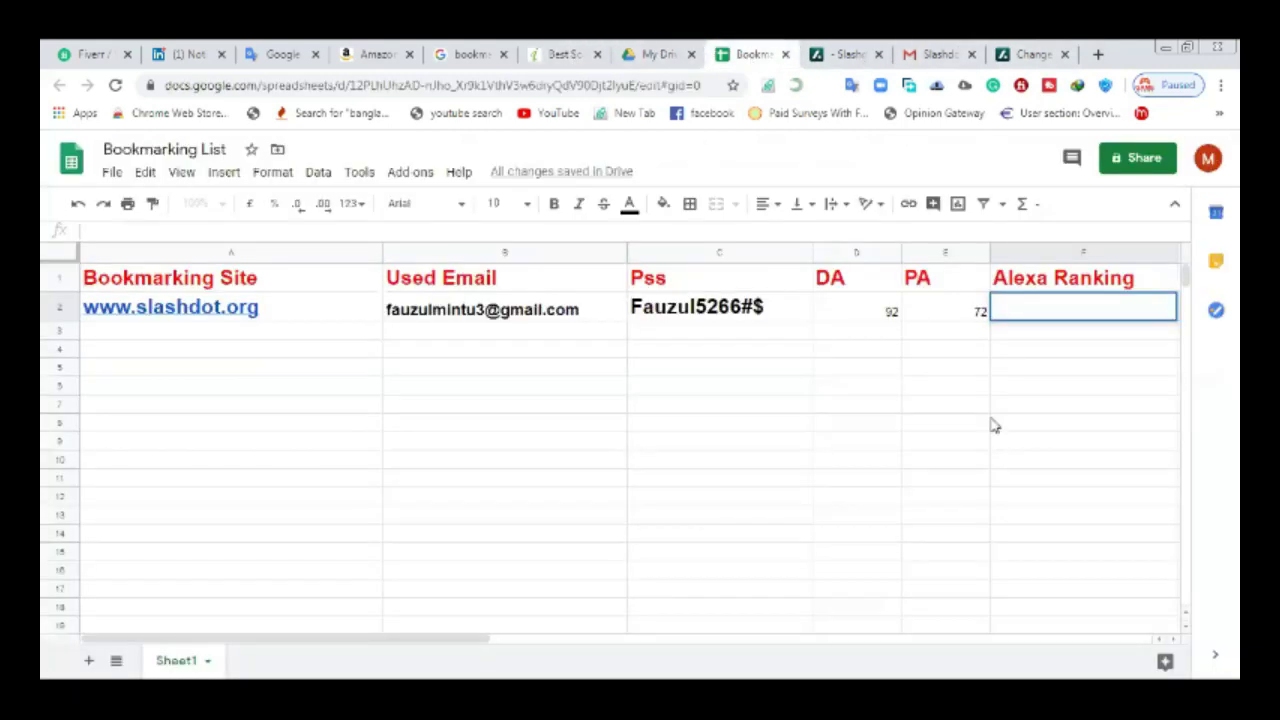
key(ctrl+v)
click(1048, 329)
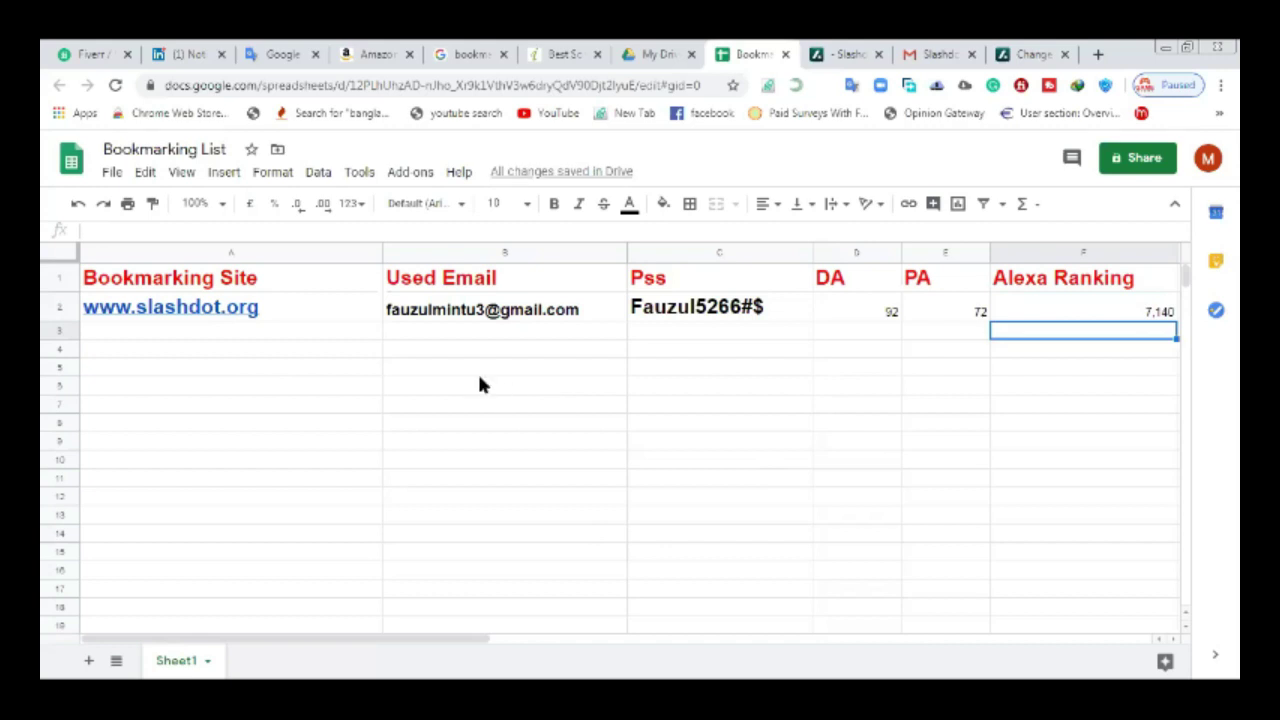
- Close the Change Login Preferences and Slashdot profile tabs, returning to the Bookmarking List
mouse_move(203, 308)
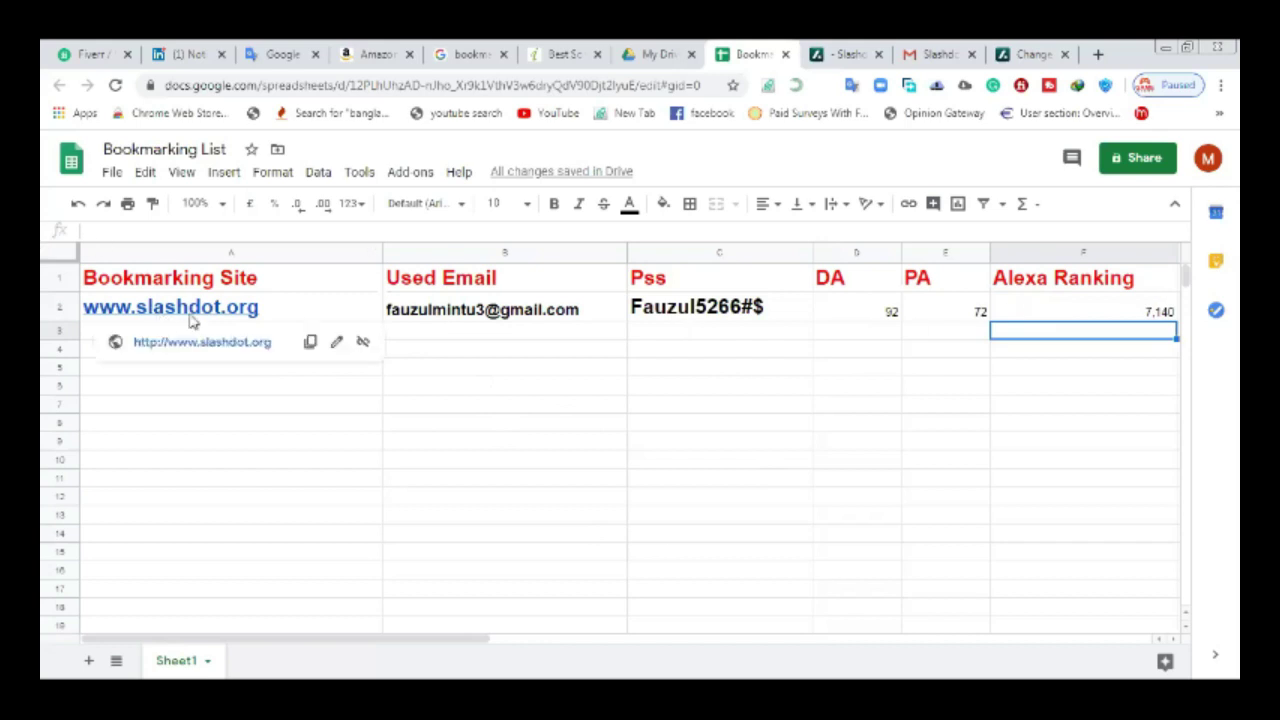
scroll(191, 320, down, 4)
scroll(195, 323, up, 4)
click(1064, 54)
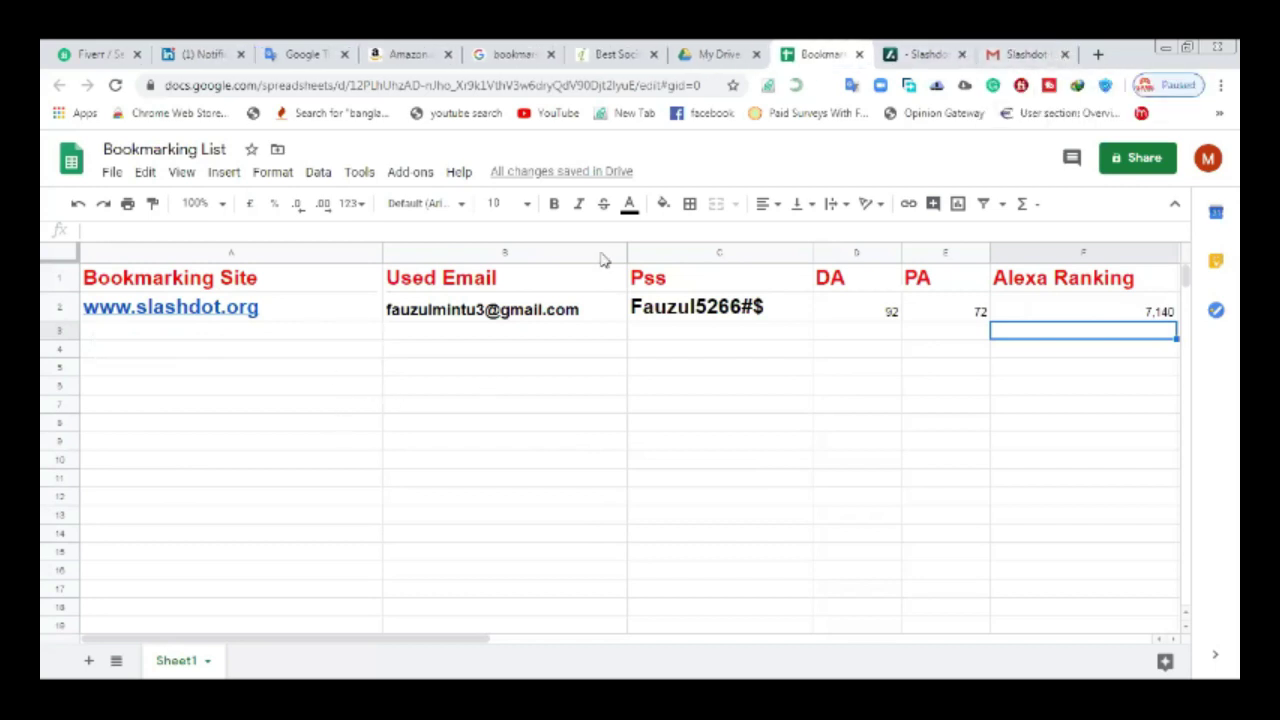
click(932, 54)
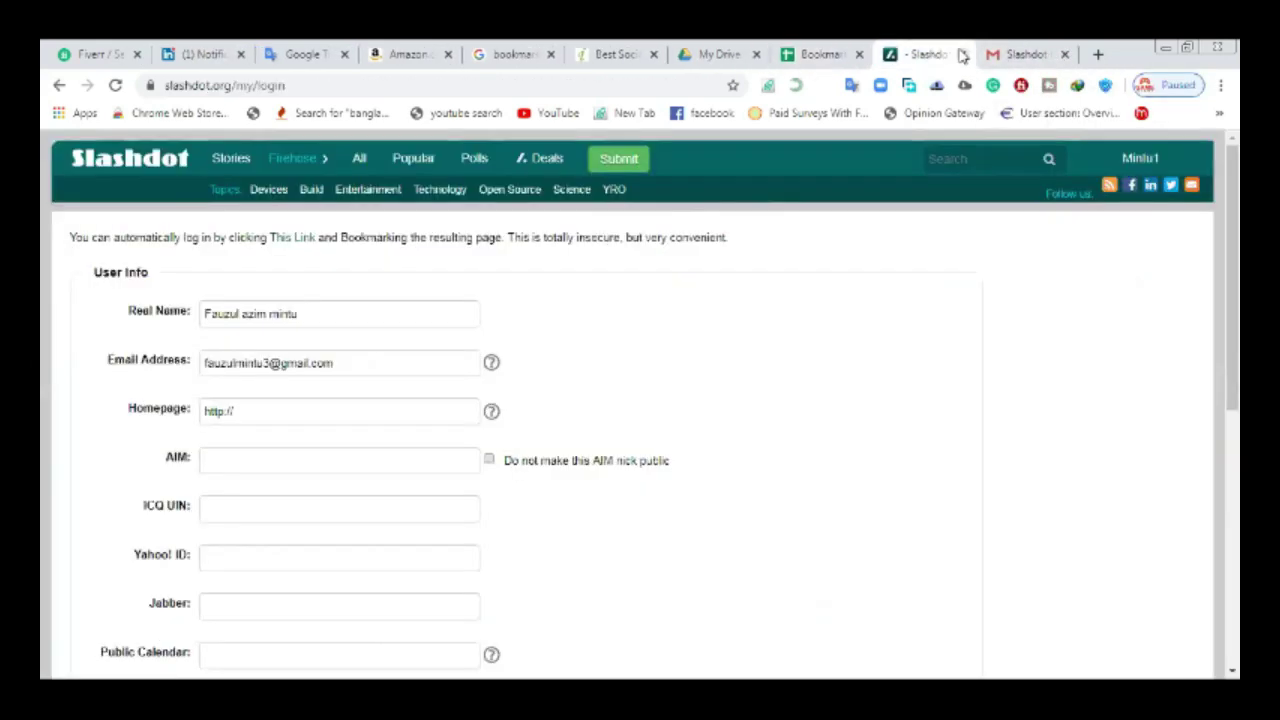
click(961, 54)
click(822, 54)
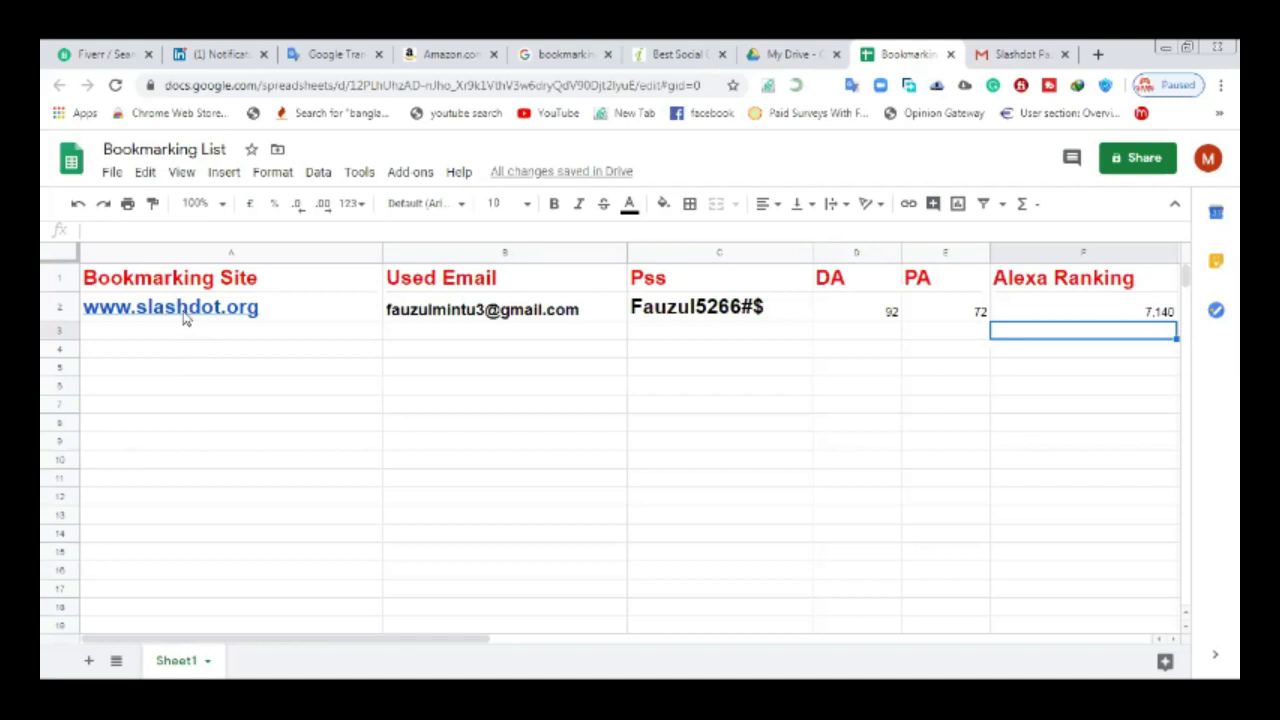
mouse_move(148, 298)
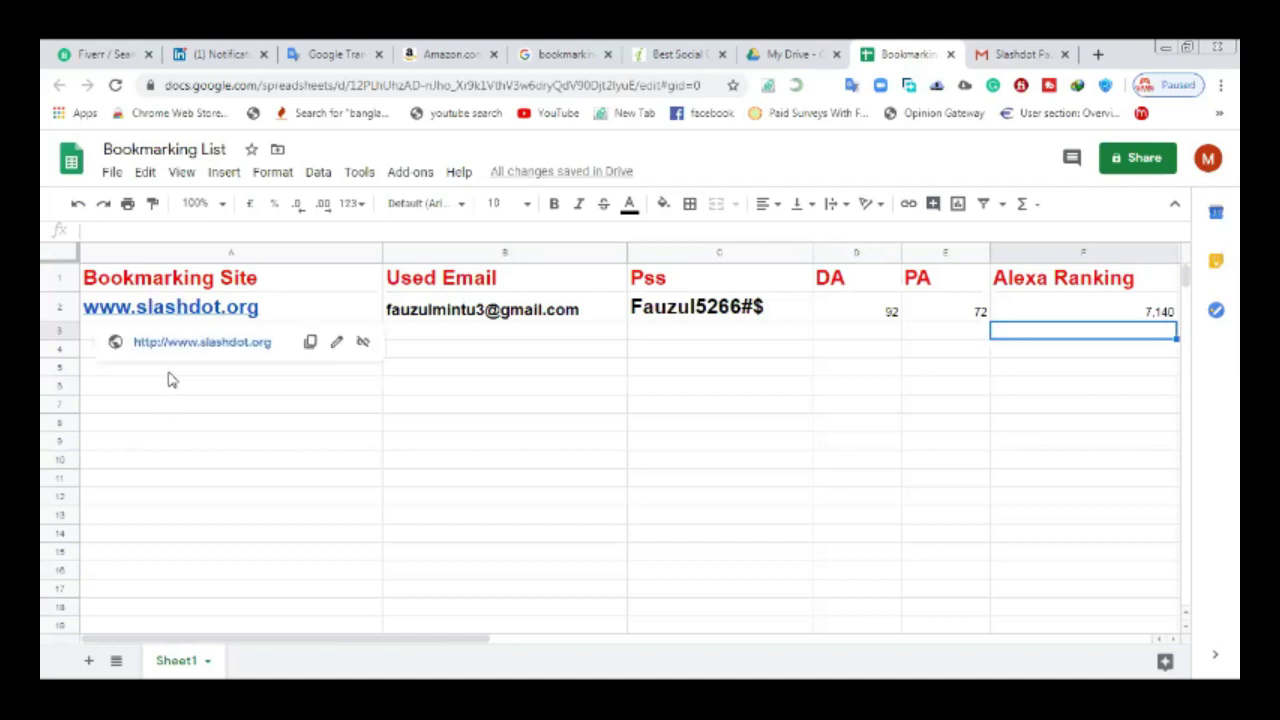
click(173, 518)
click(178, 422)
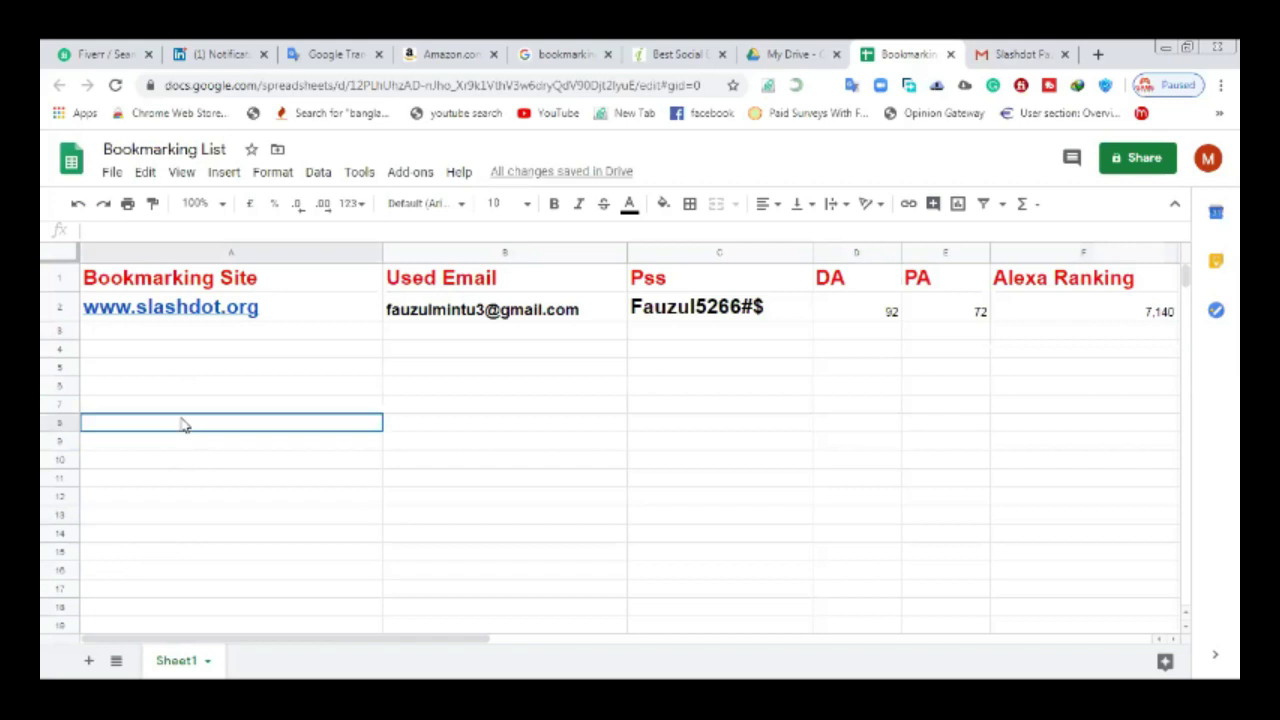
click(206, 309)
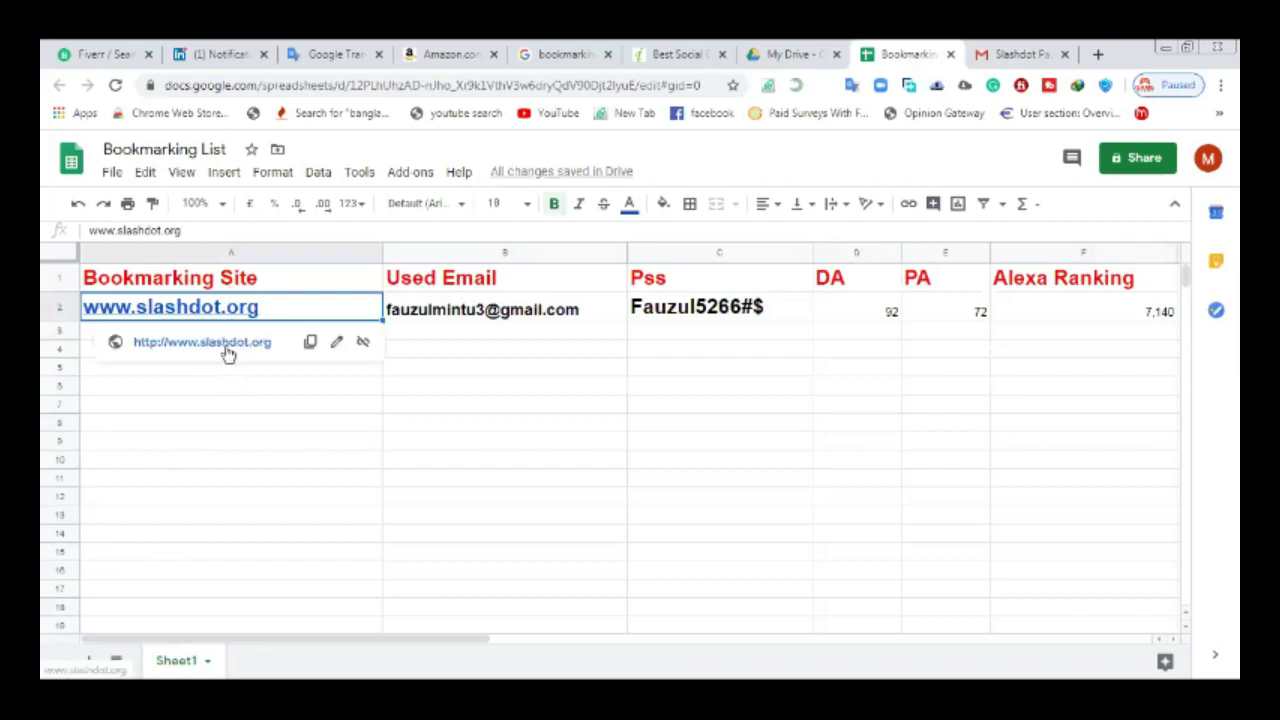
click(227, 344)
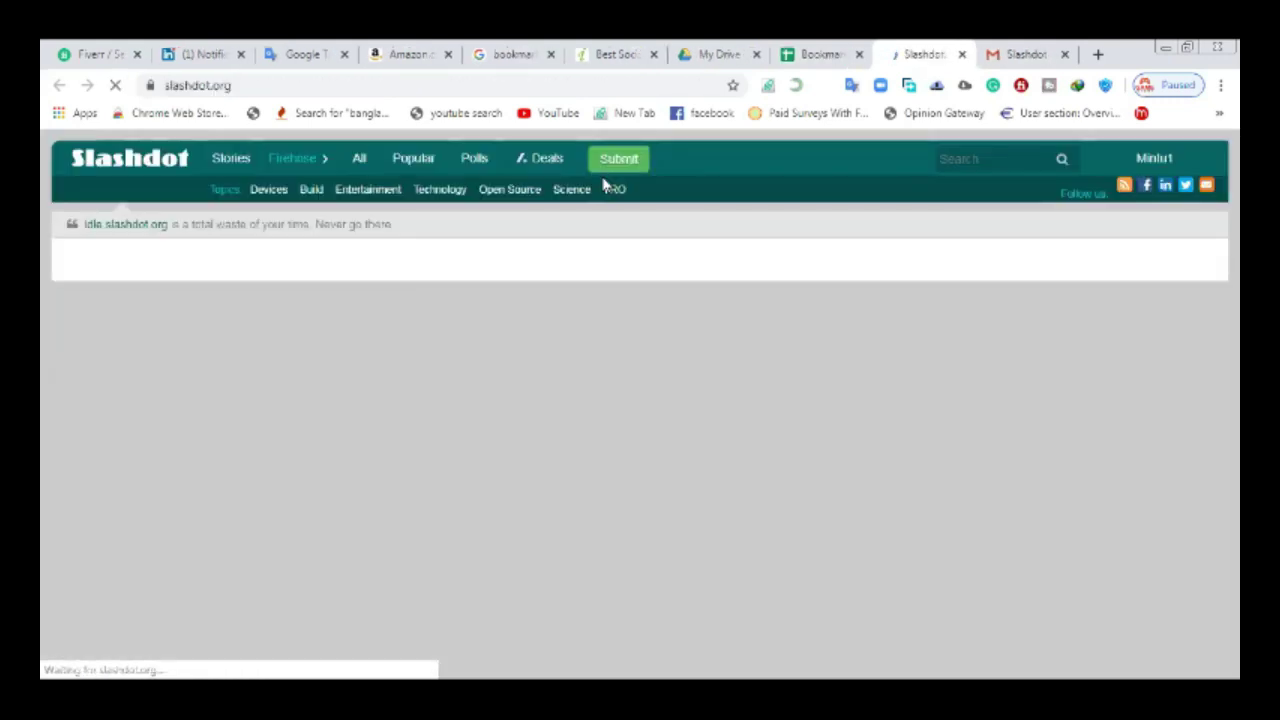
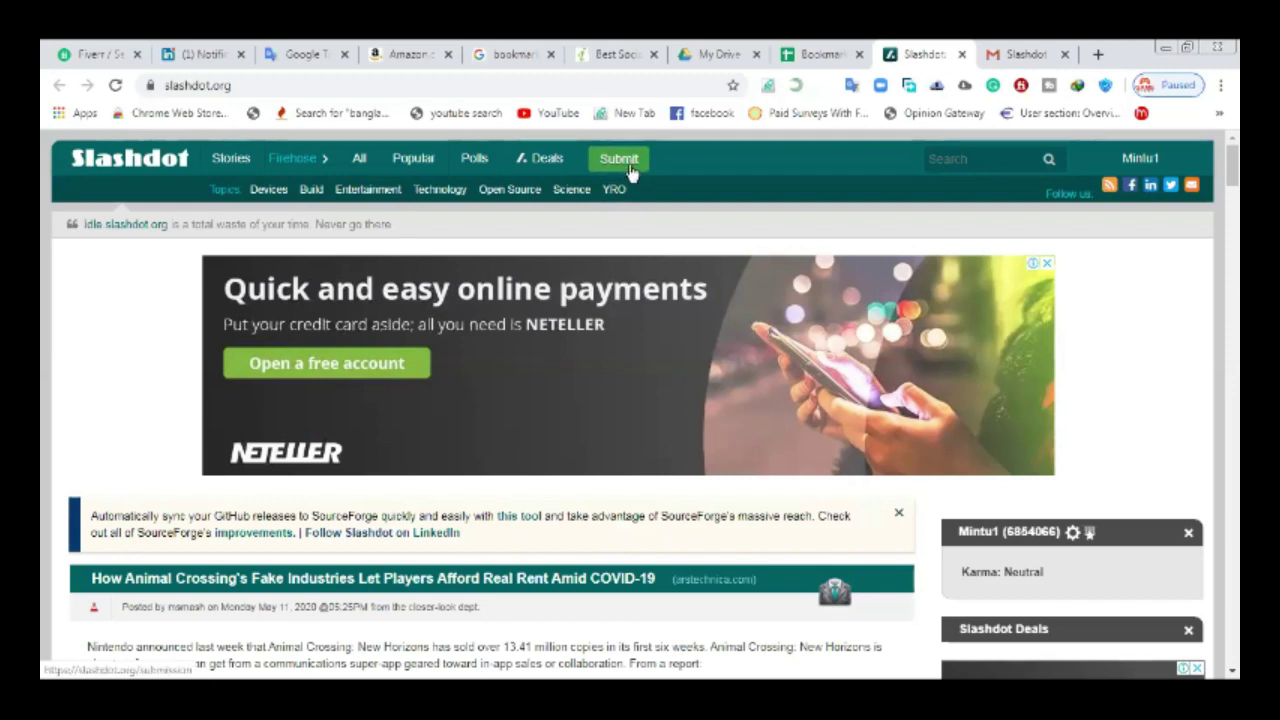
- Open Slashdot's story submission page from the green Submit button
click(630, 170)
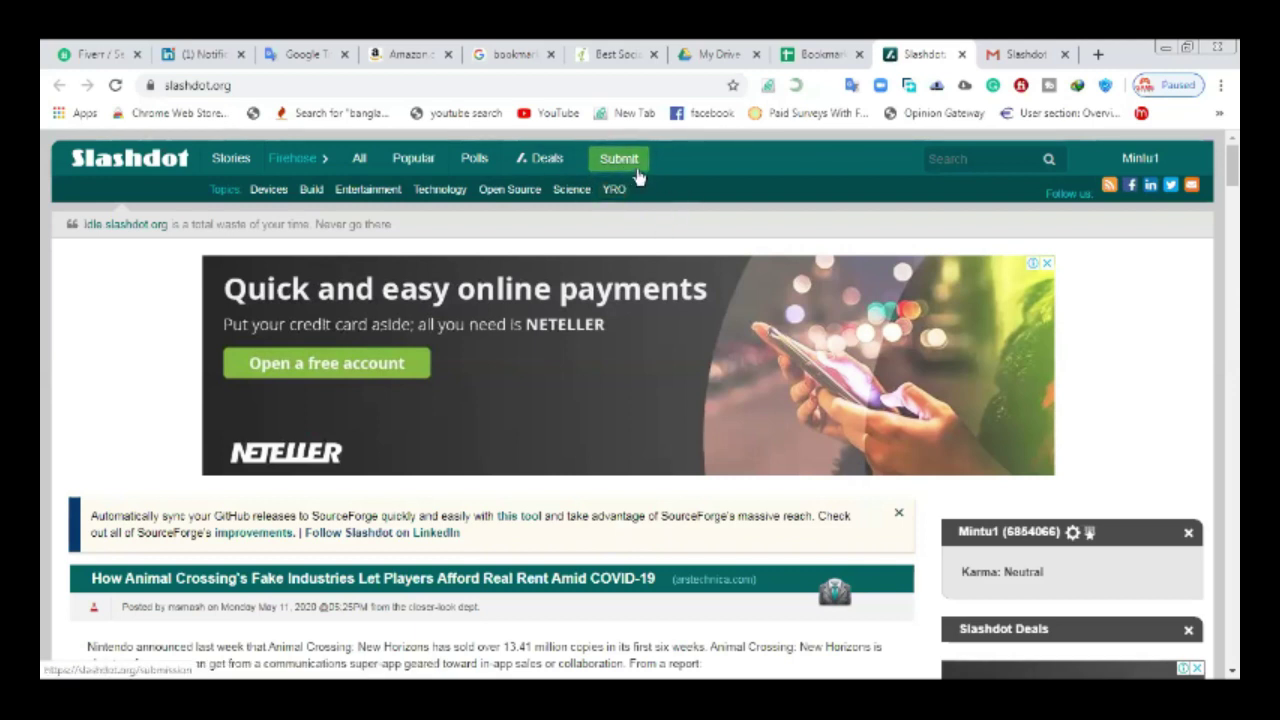
click(618, 160)
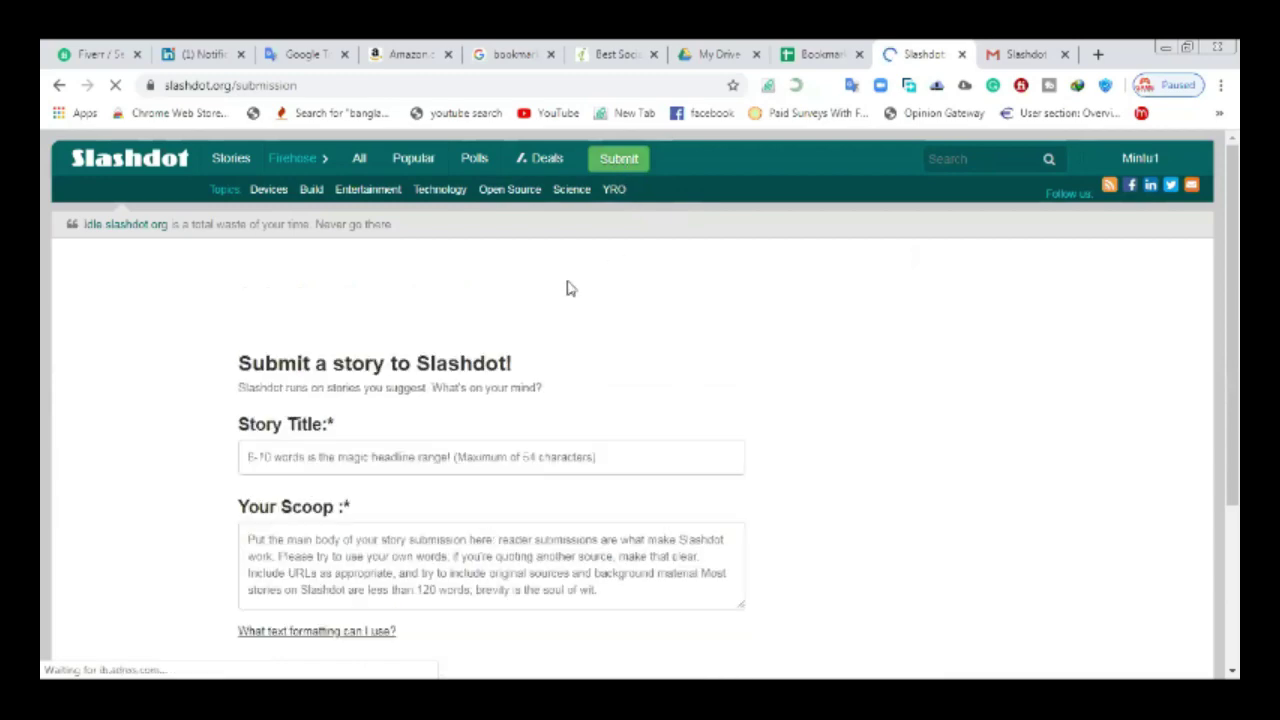
- Scroll through the submission form to review the Story Title, Your Scoop and URL fields
scroll(574, 306, down, 1)
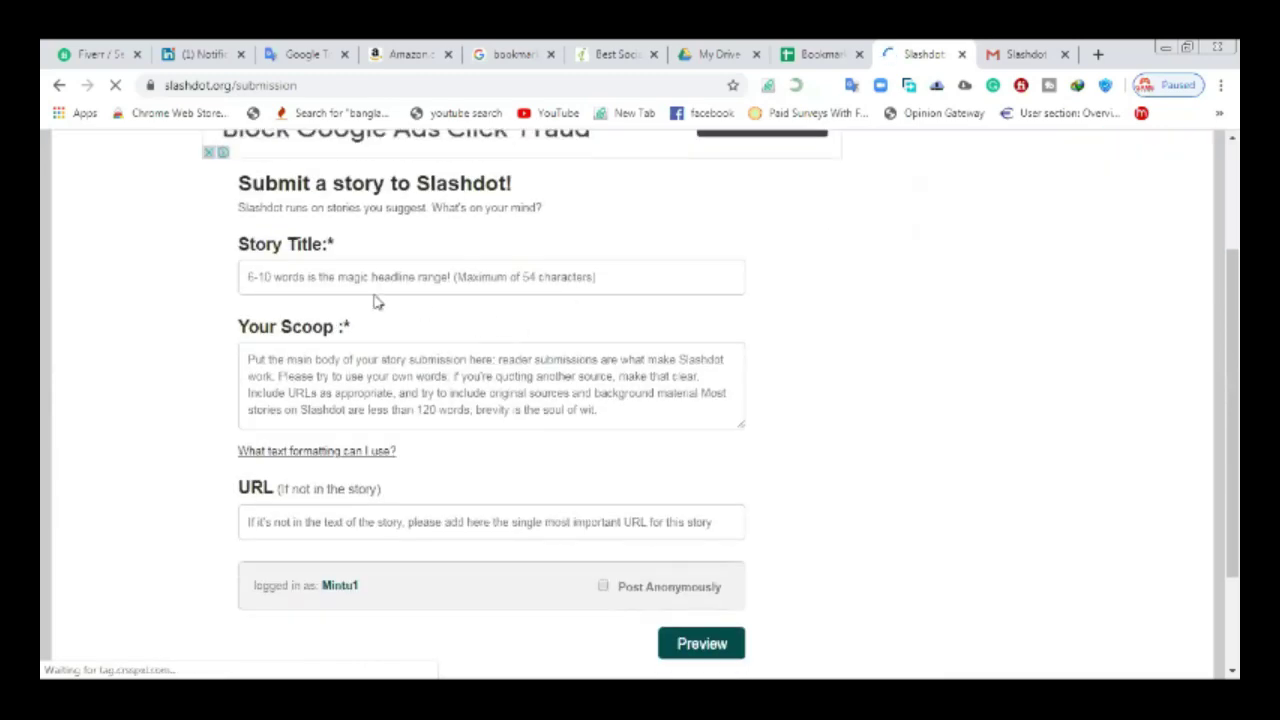
scroll(377, 318, down, 2)
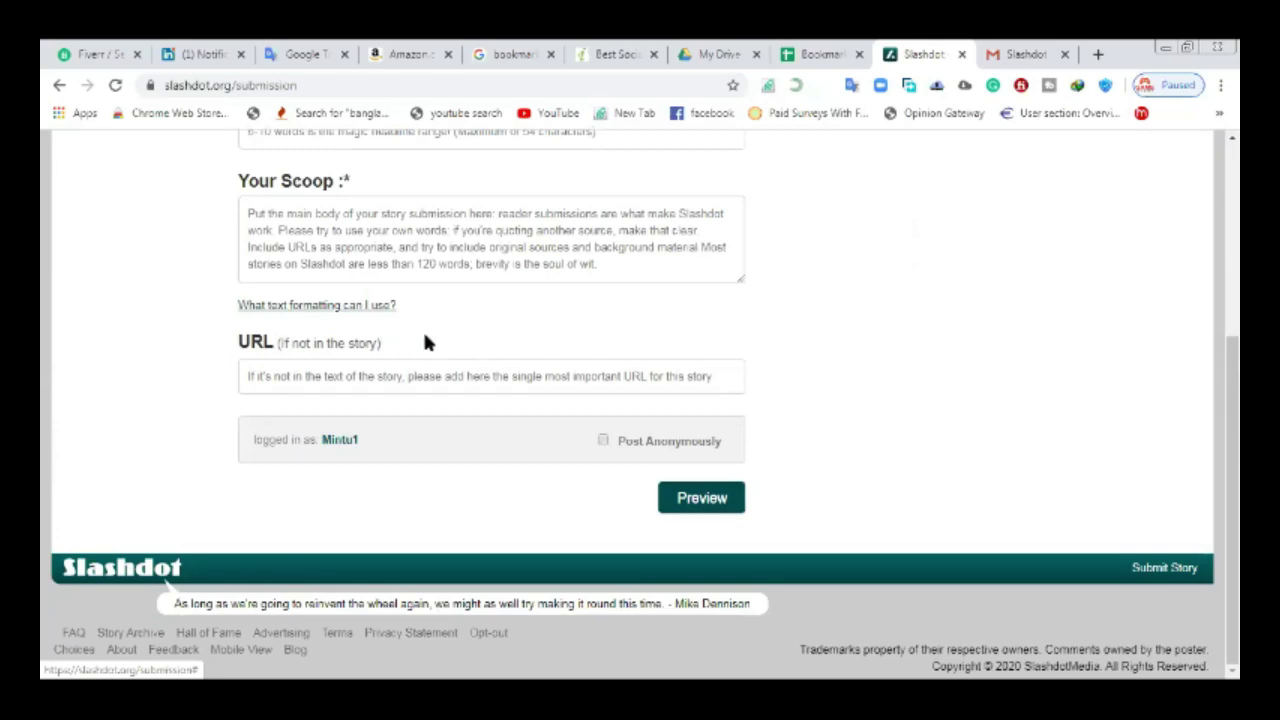
scroll(426, 340, up, 3)
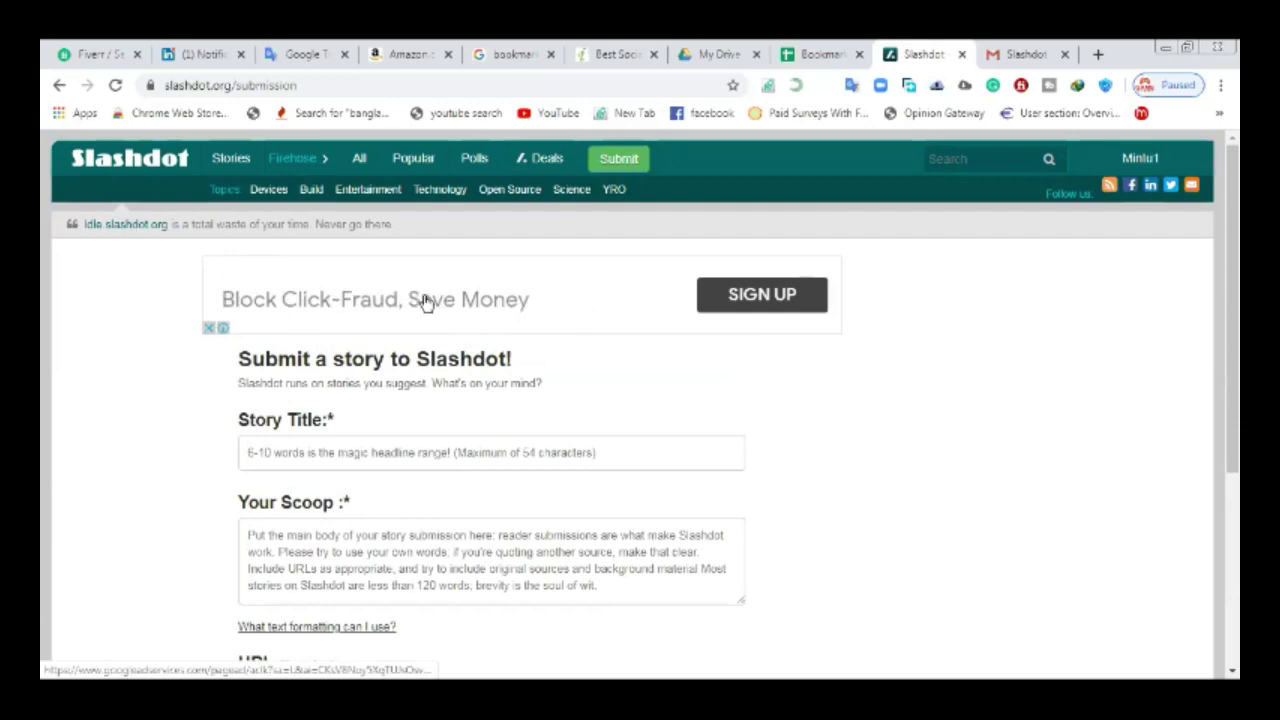
scroll(392, 317, down, 3)
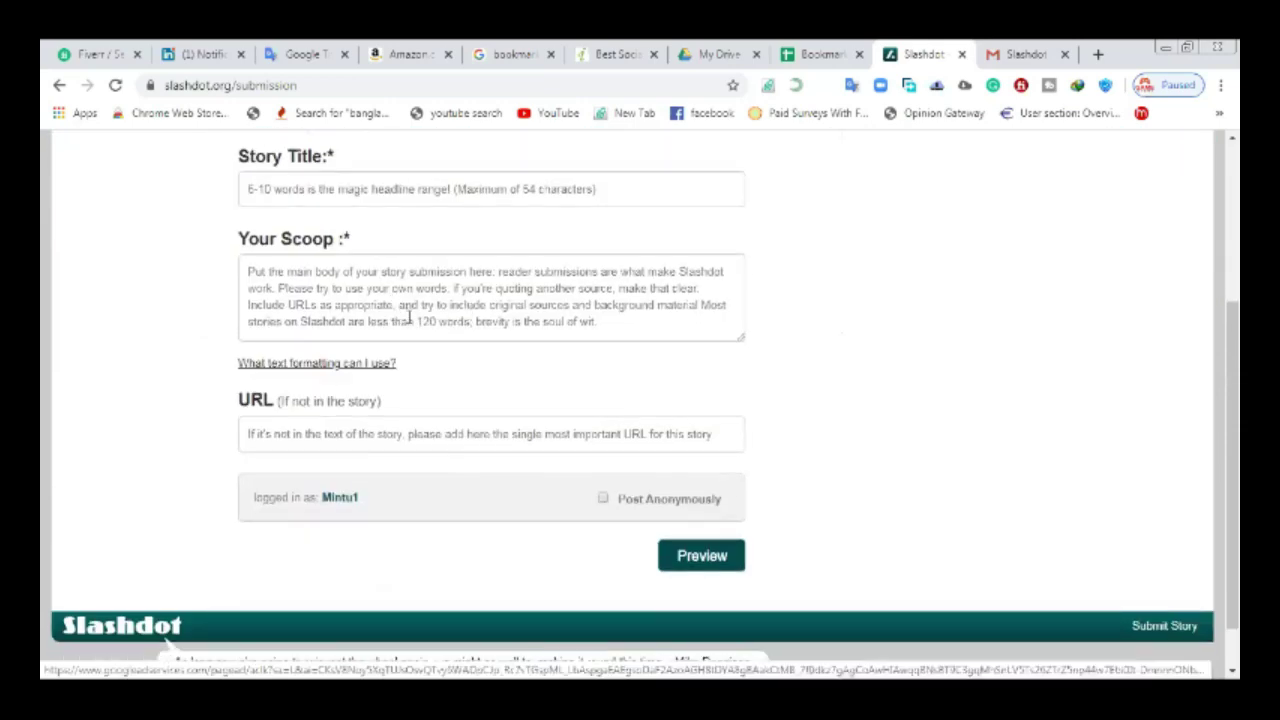
scroll(420, 318, up, 3)
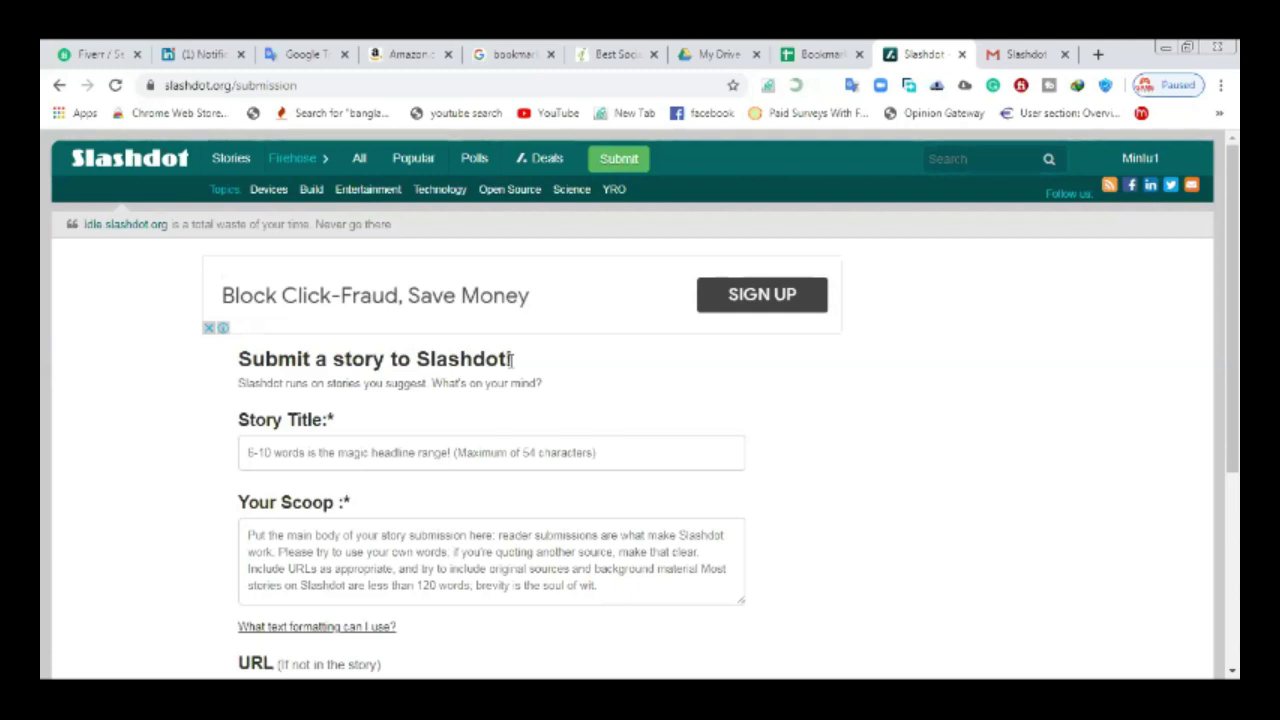
- Search Amazon Associates products for 'perfume'
click(376, 60)
scroll(510, 370, down, 1)
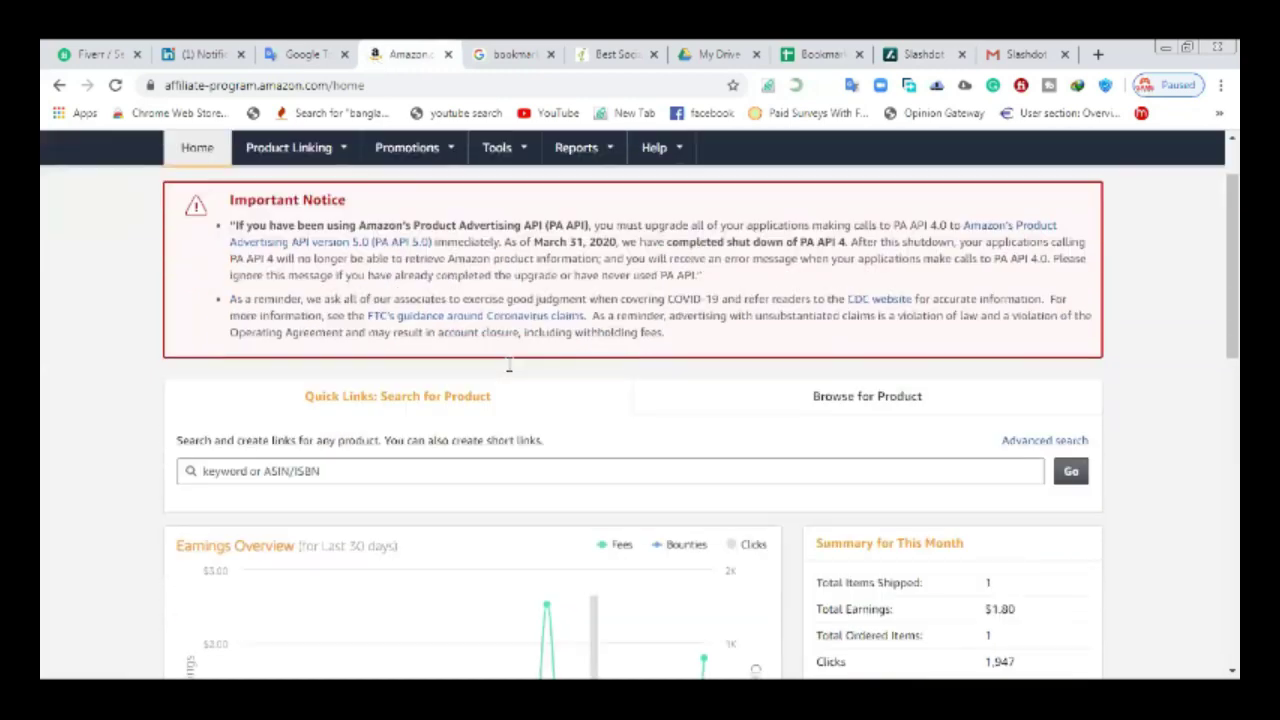
scroll(510, 370, up, 1)
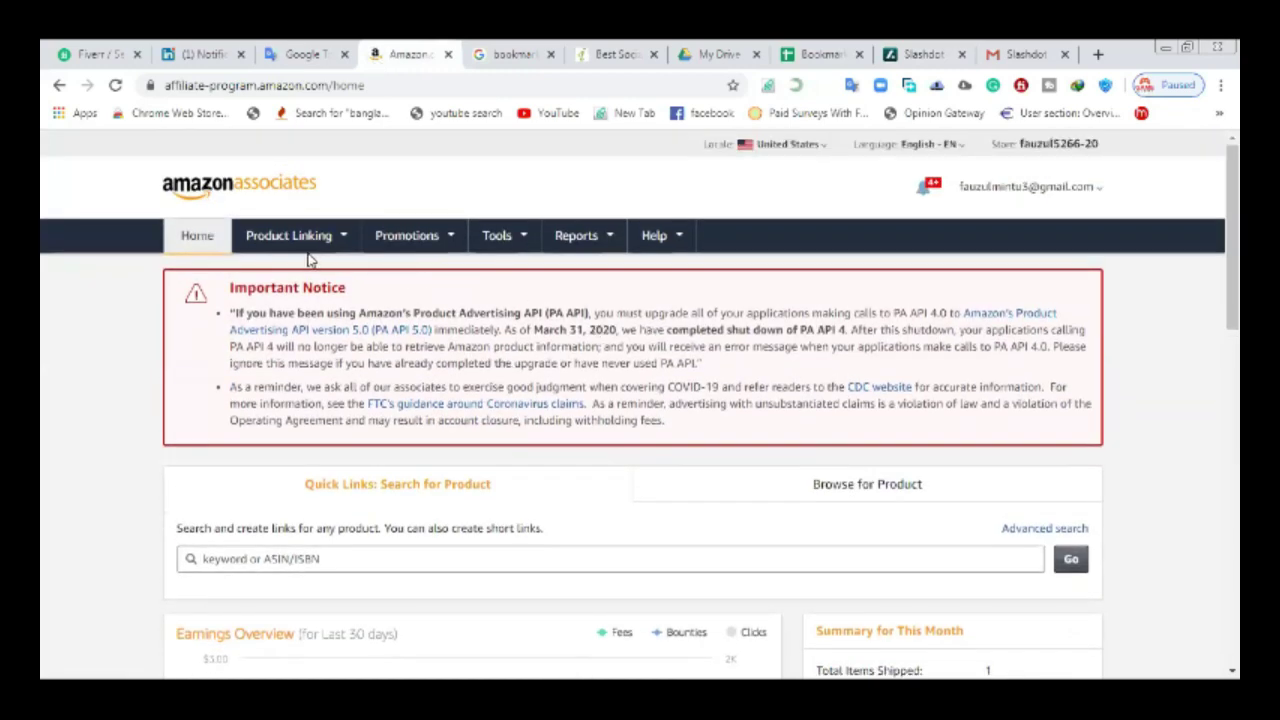
scroll(718, 478, down, 1)
scroll(718, 478, down, 1)
click(567, 383)
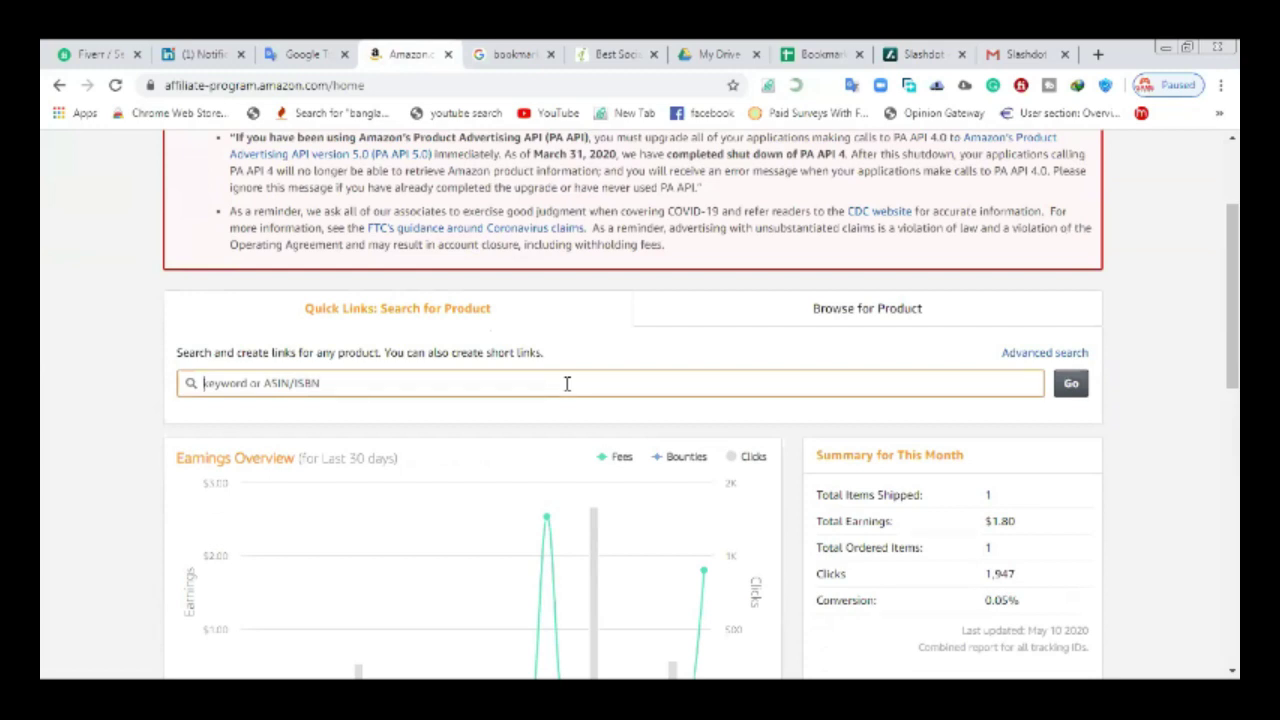
text(boo)
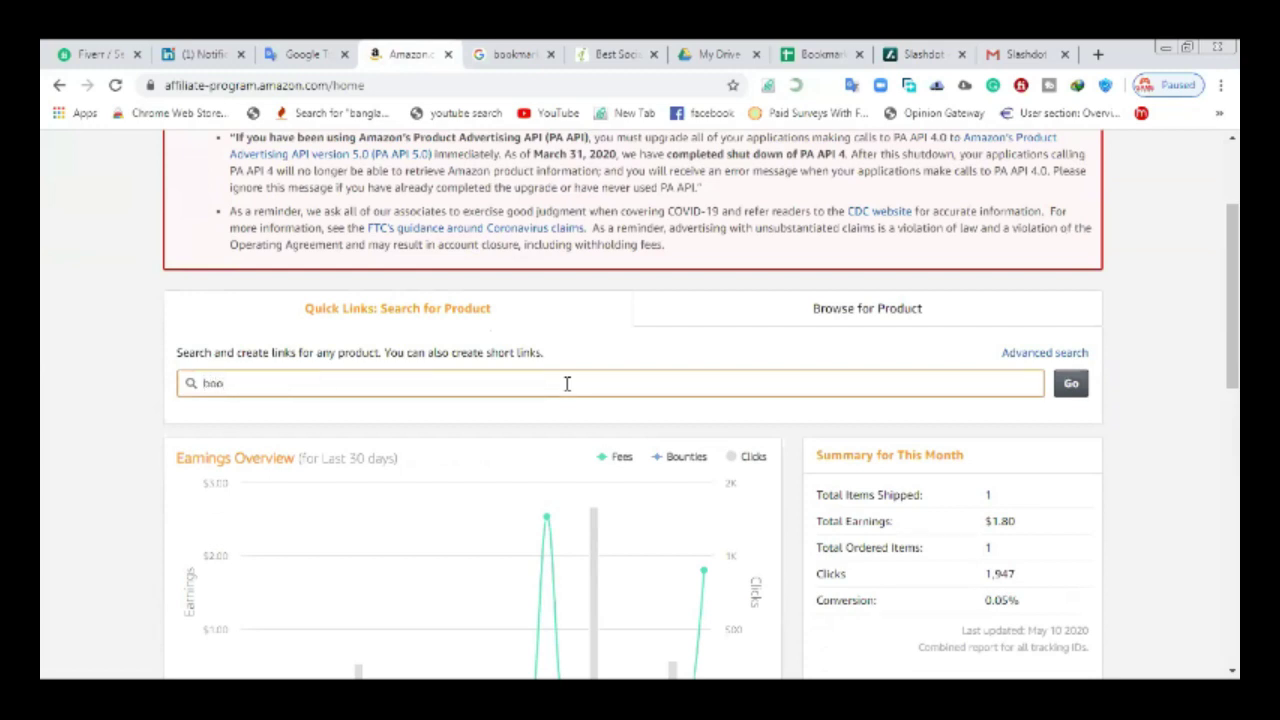
key(BackSpace)
key(BackSpace)
key(BackSpace)
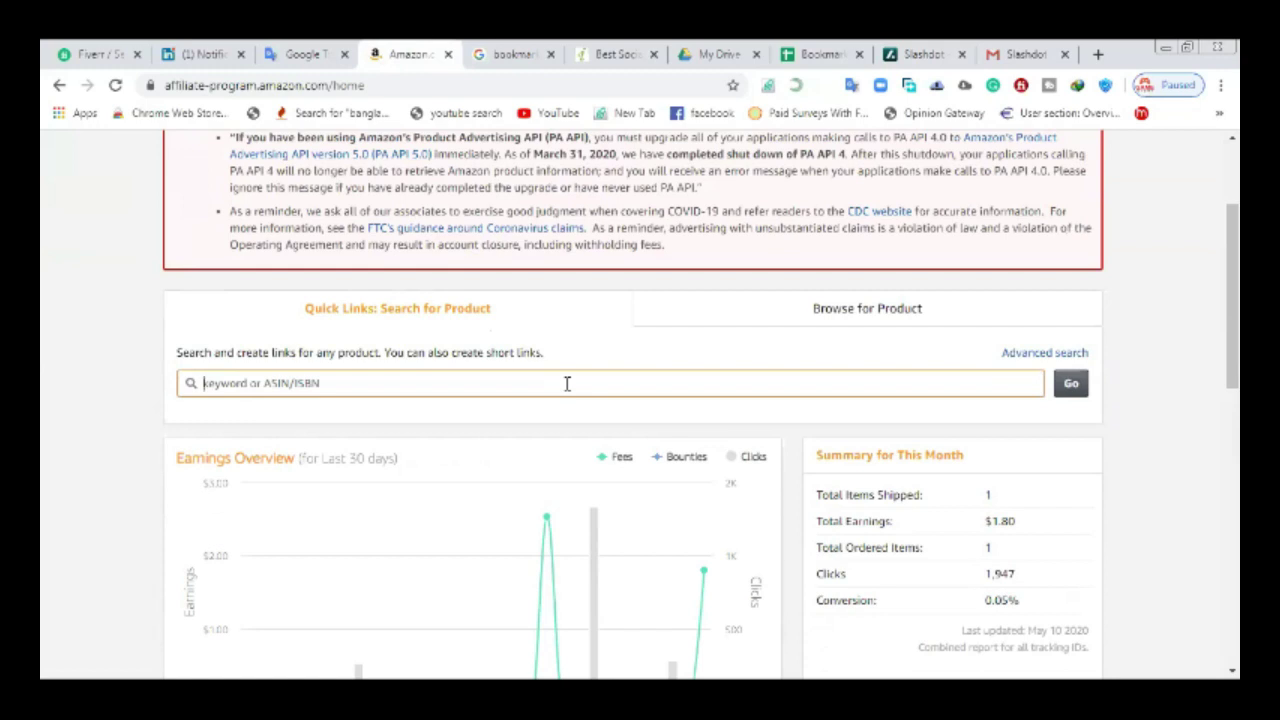
text(perf)
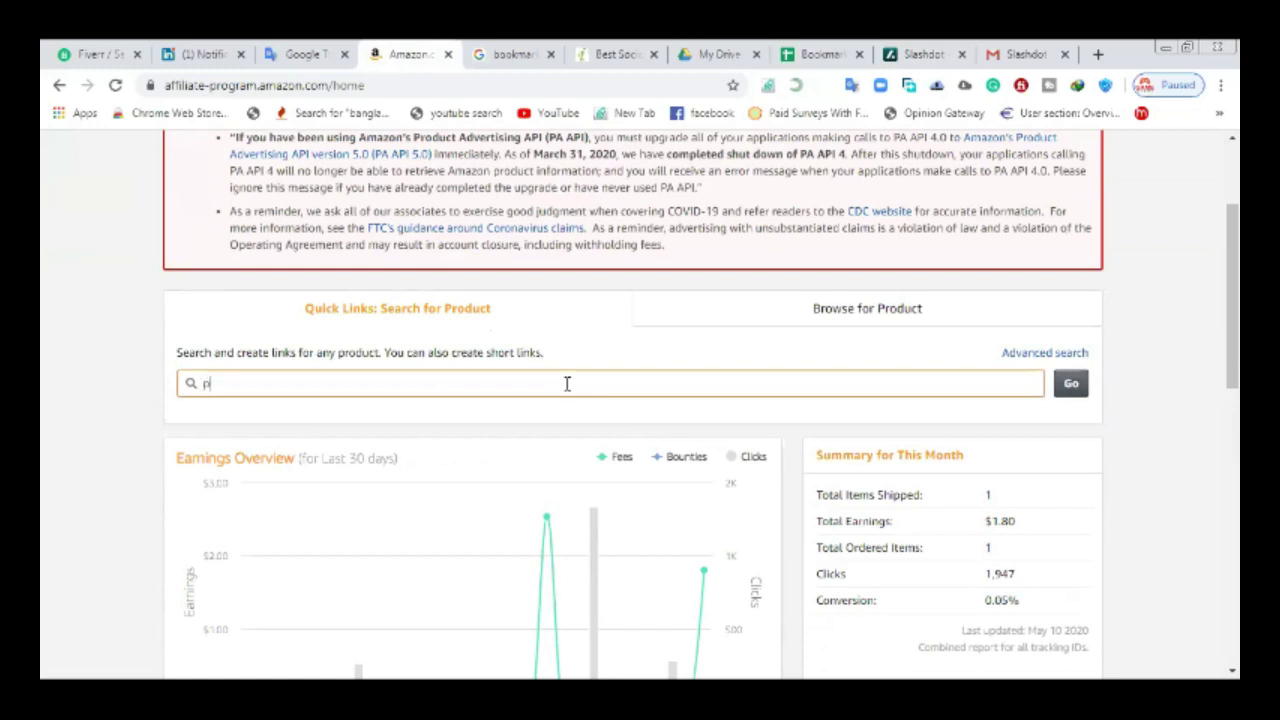
text(ume)
key(Return)
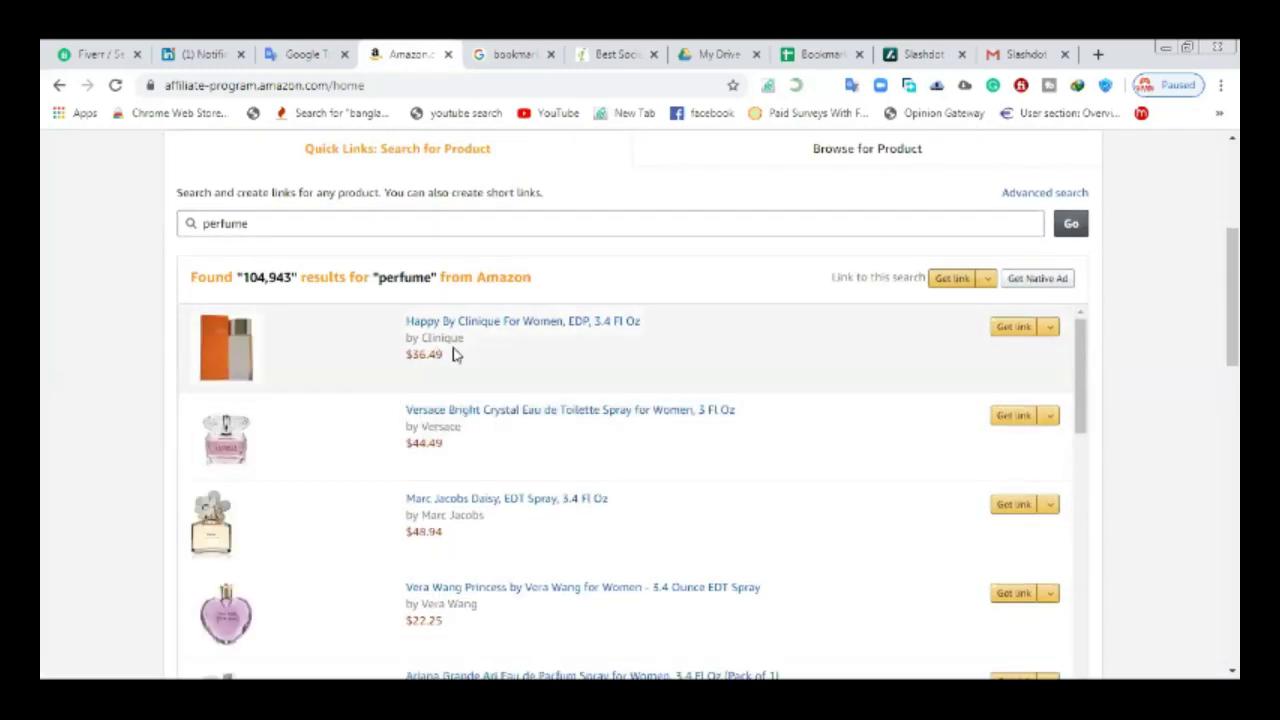
- Open the Happy By Clinique For Women, EDP, 3.4 Fl Oz page and generate its SiteStripe text link
click(463, 328)
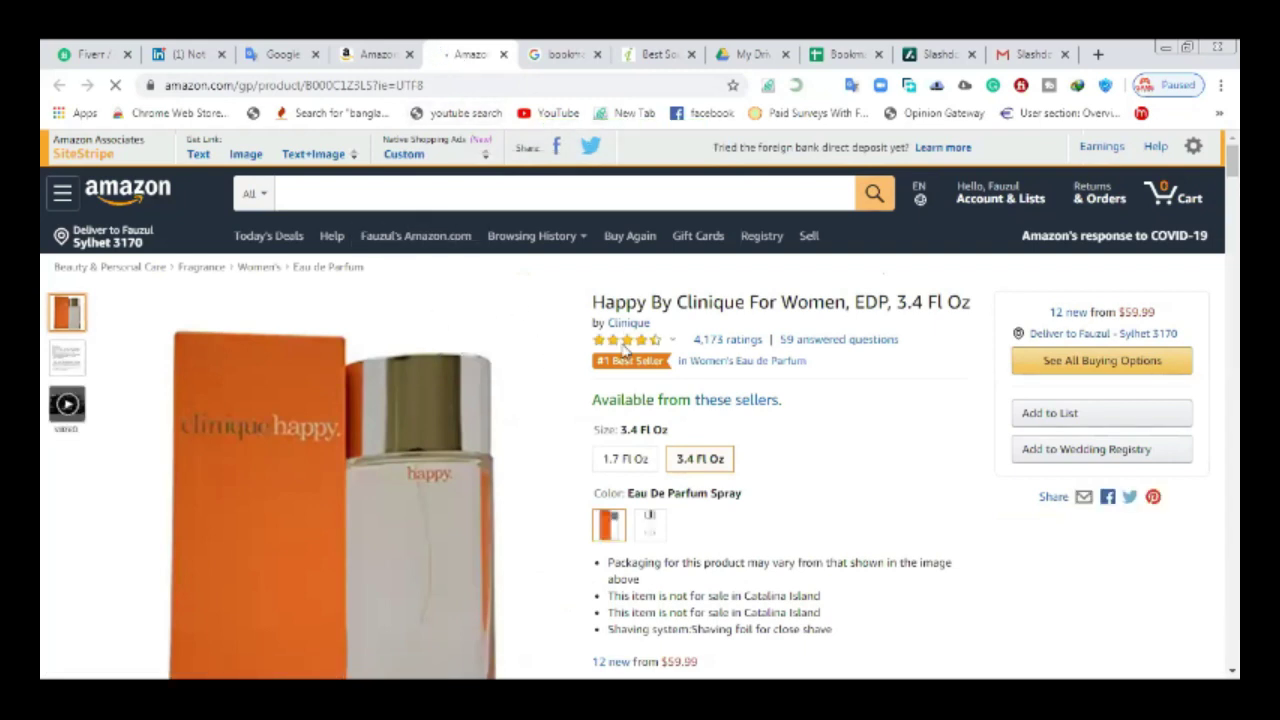
scroll(535, 362, down, 1)
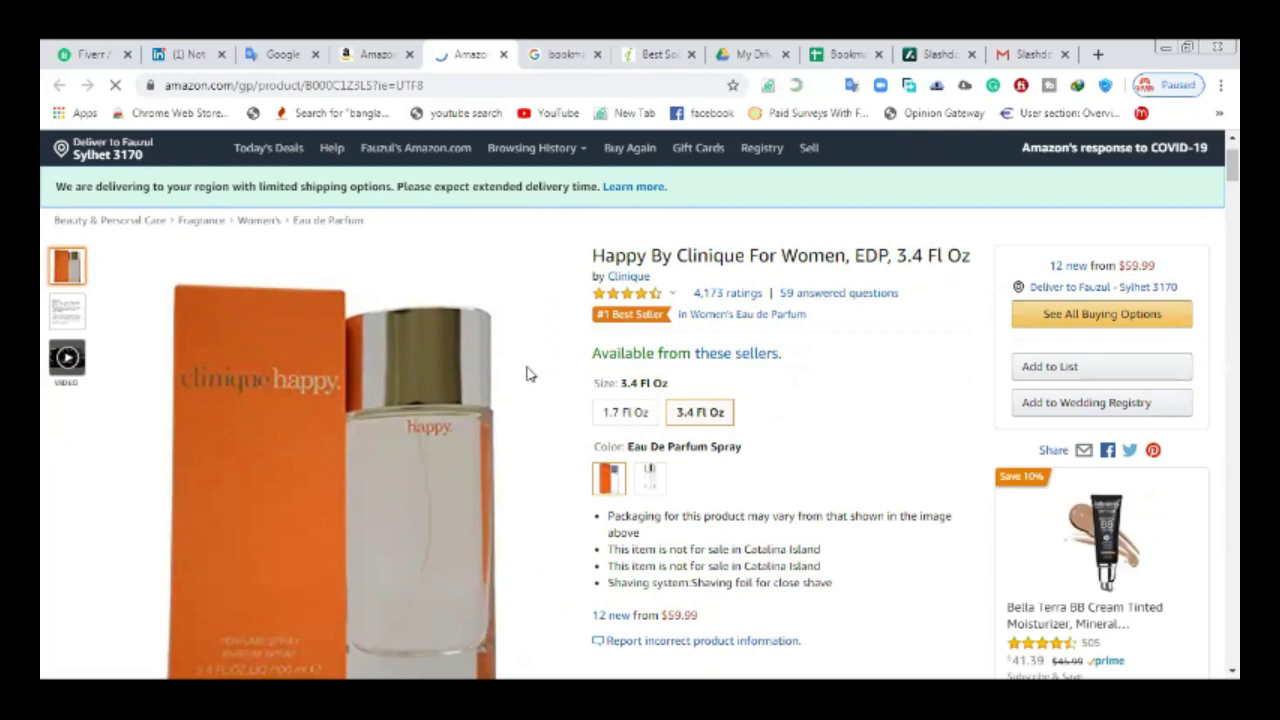
scroll(530, 373, up, 1)
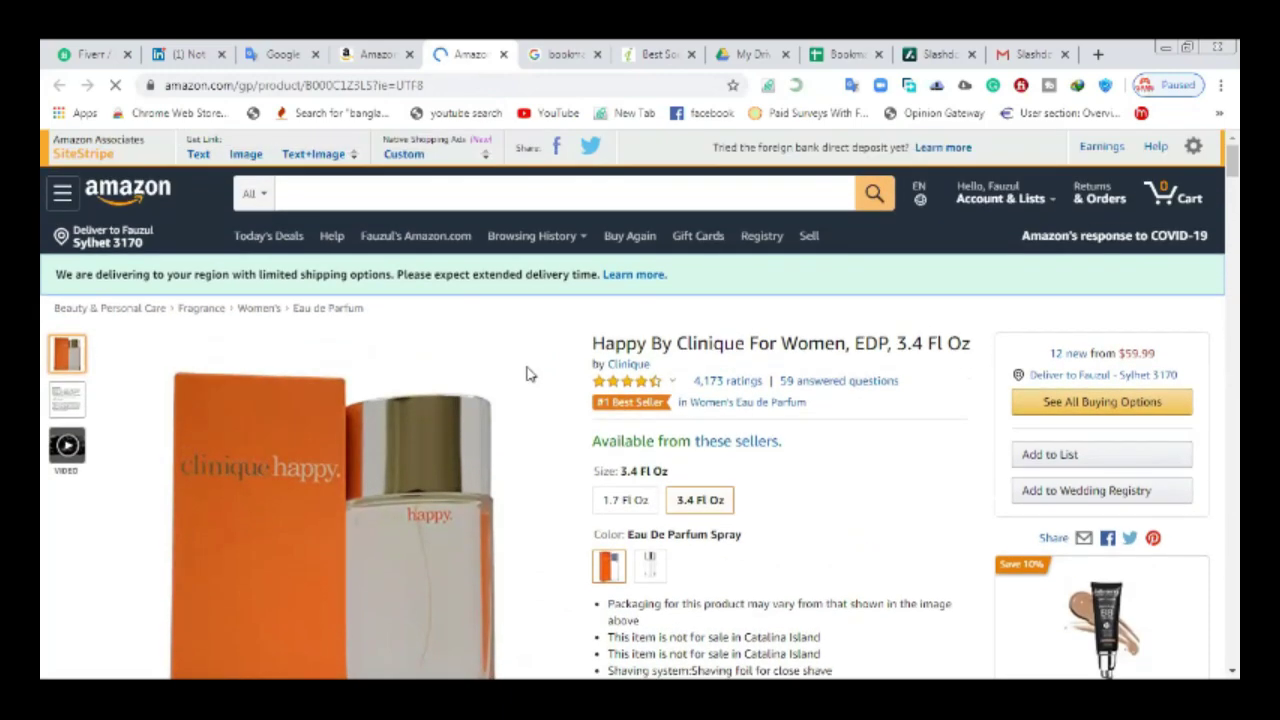
click(199, 157)
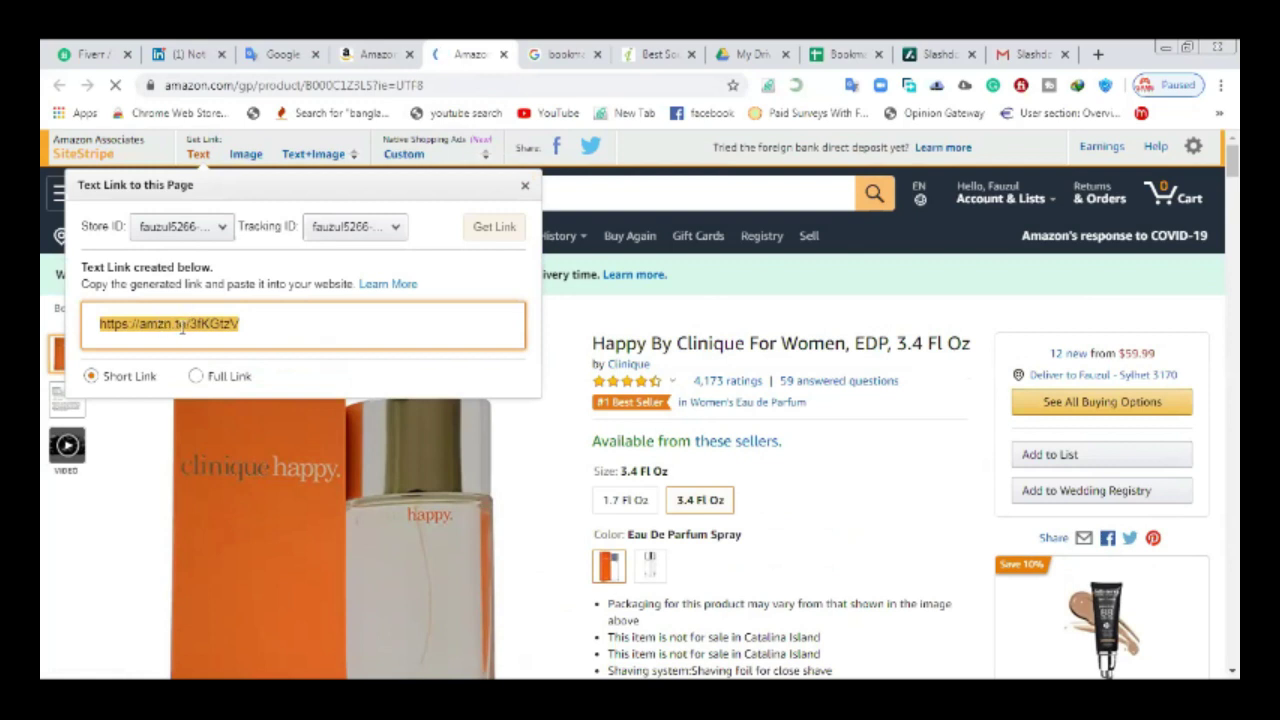
- Copy the Happy By Clinique short affiliate link and close the link panel and image viewer
right_click(182, 327)
click(215, 340)
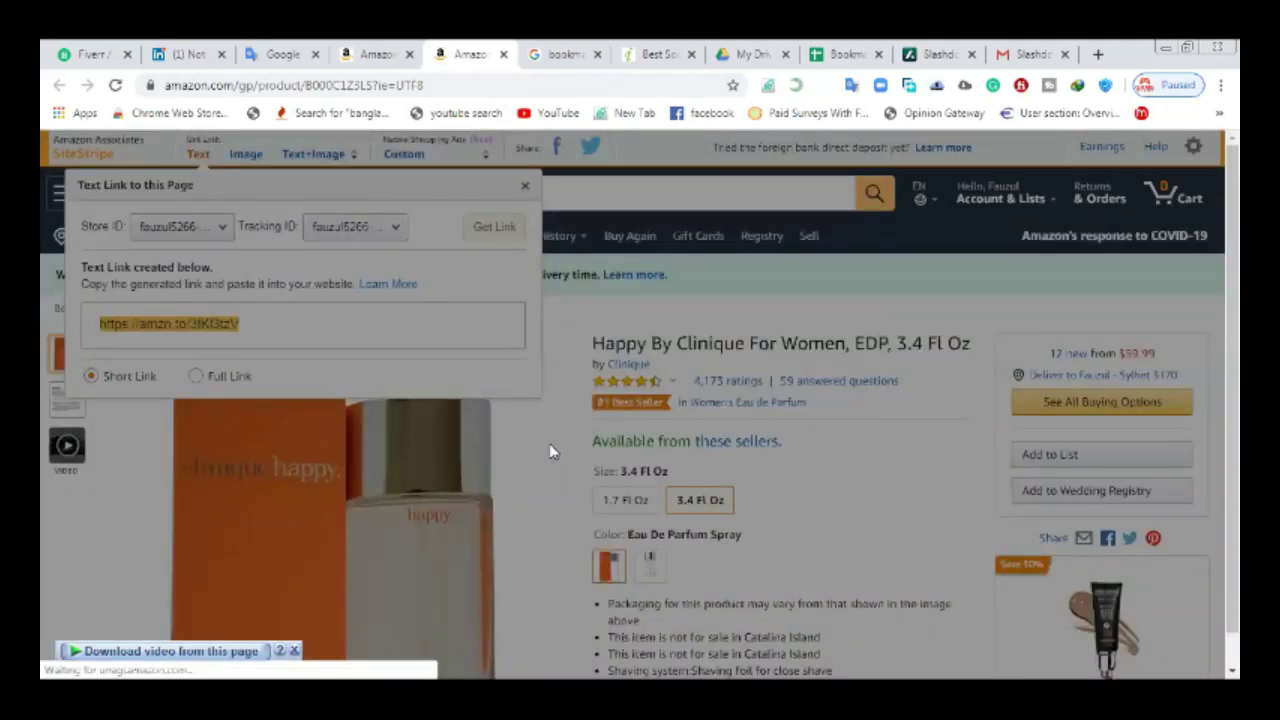
click(549, 445)
click(1181, 204)
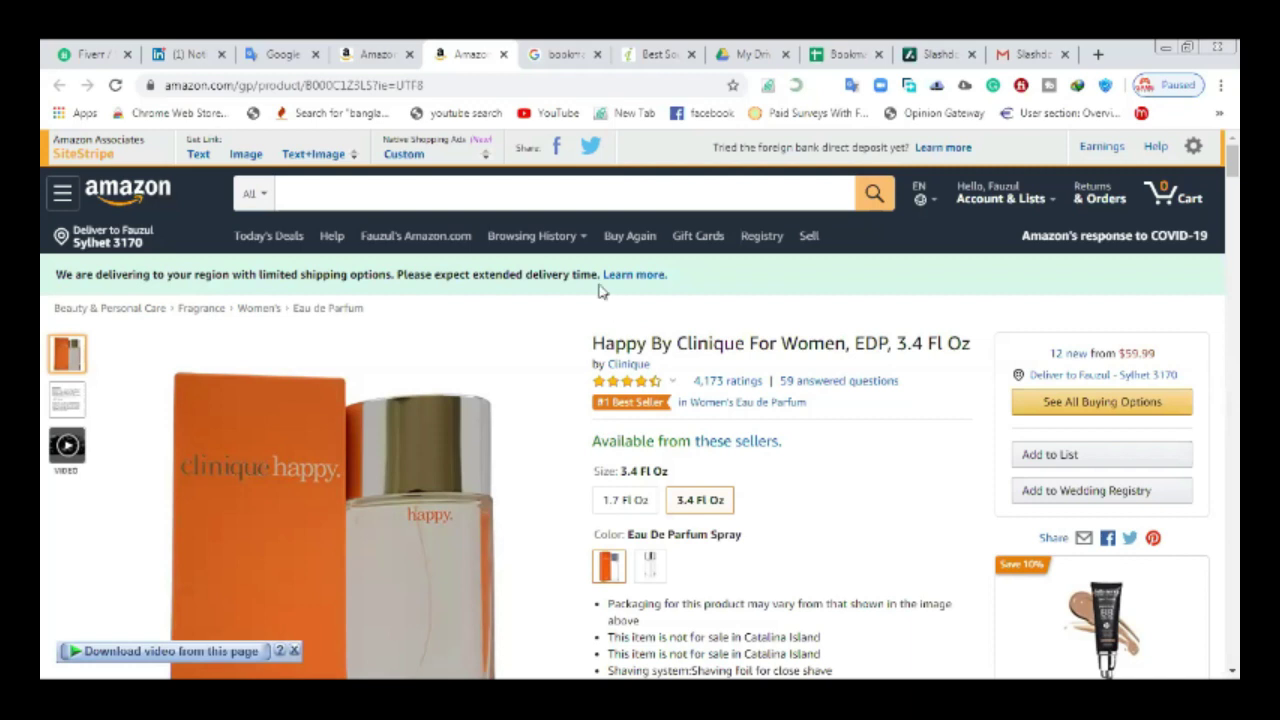
- Regenerate the short text link, close its panel, and select the product page's full address
click(201, 154)
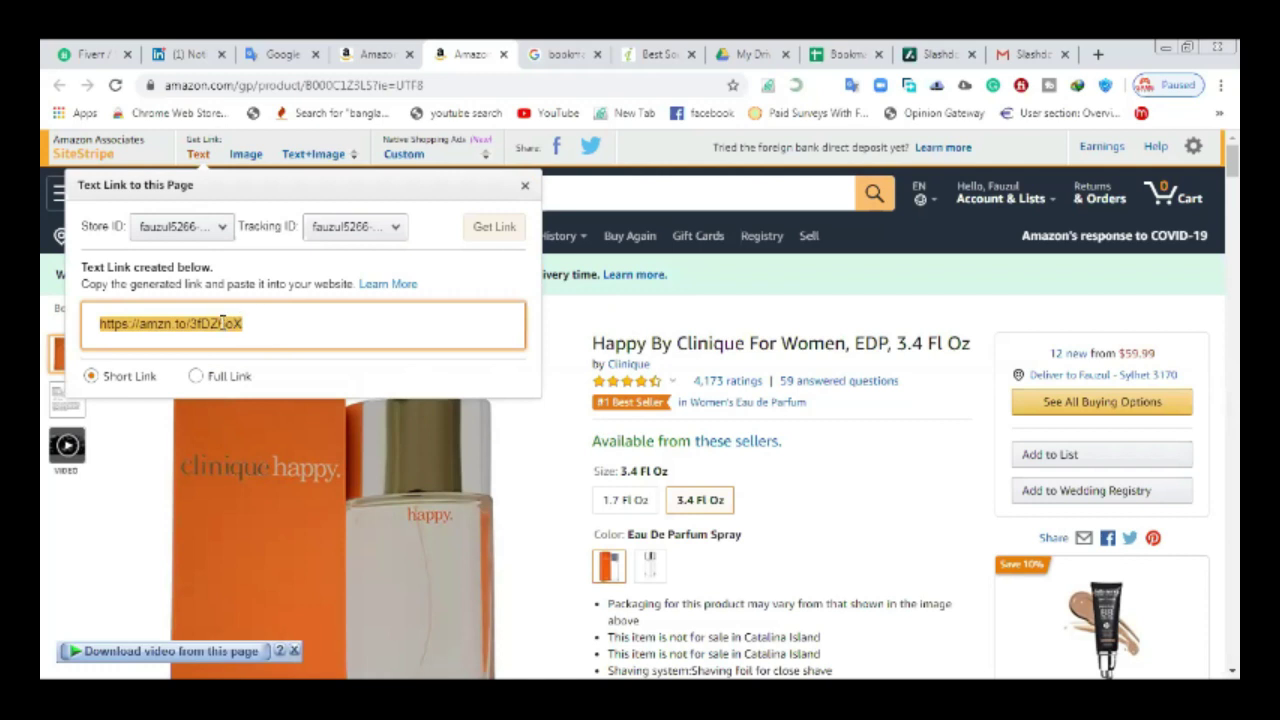
click(524, 185)
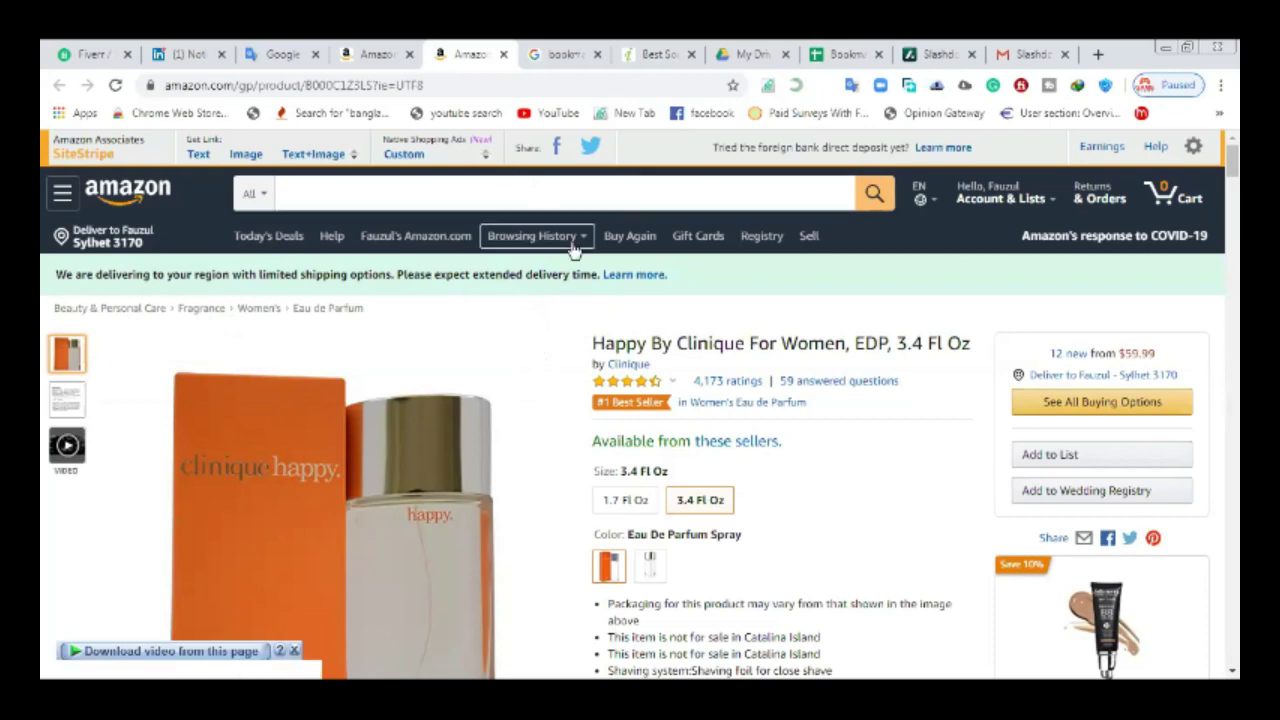
key(ctrl+l)
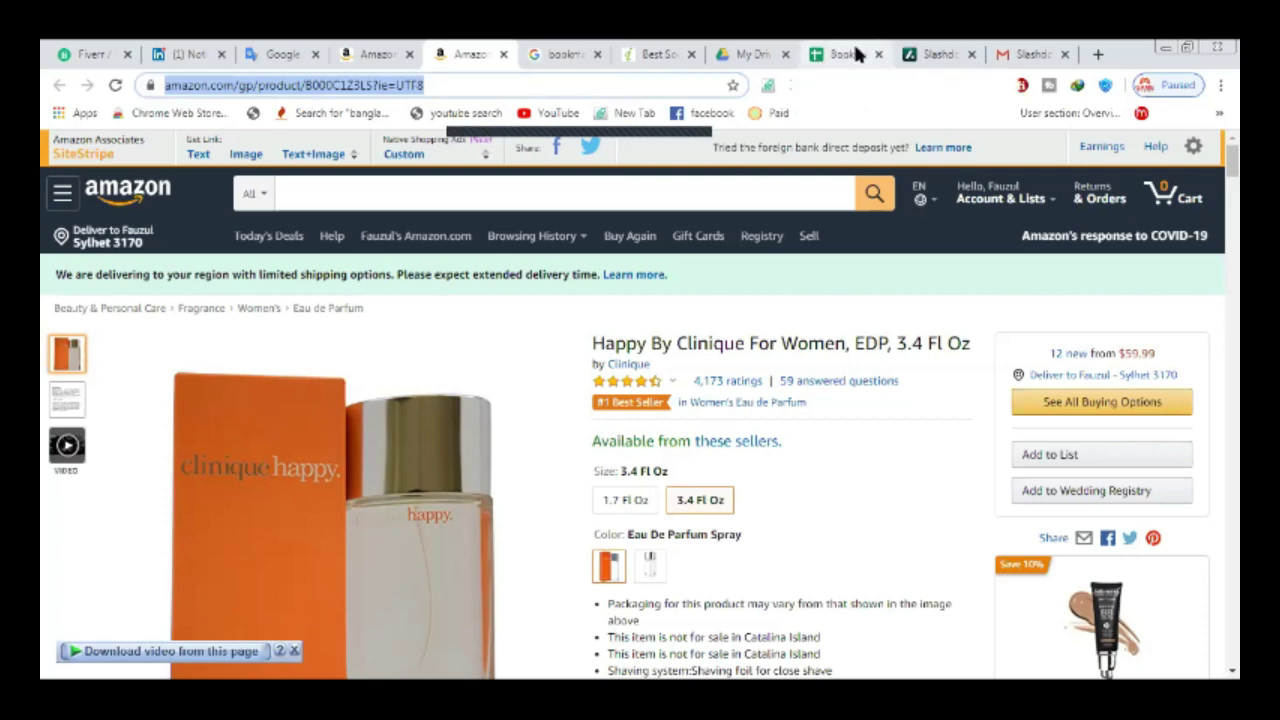
click(857, 55)
- Paste the Amazon short affiliate link into the Slashdot submission form's URL field
click(940, 54)
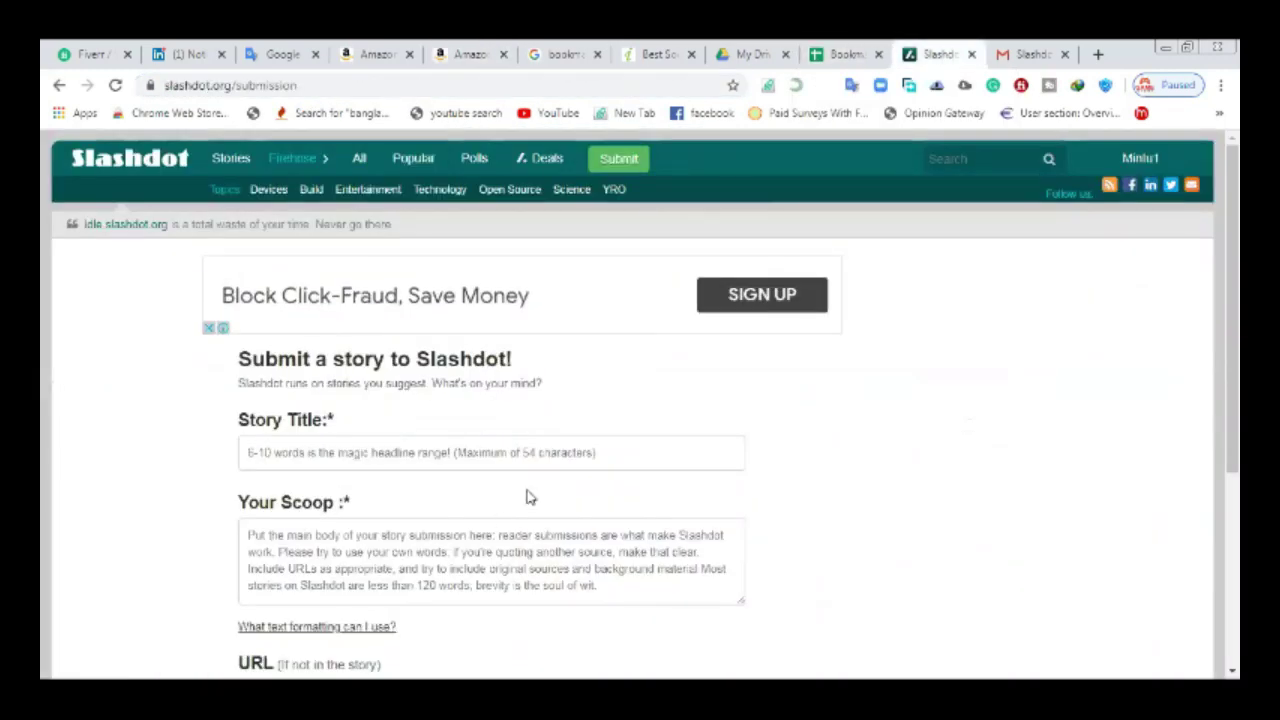
scroll(530, 495, down, 1)
scroll(530, 495, down, 1)
scroll(531, 482, down, 1)
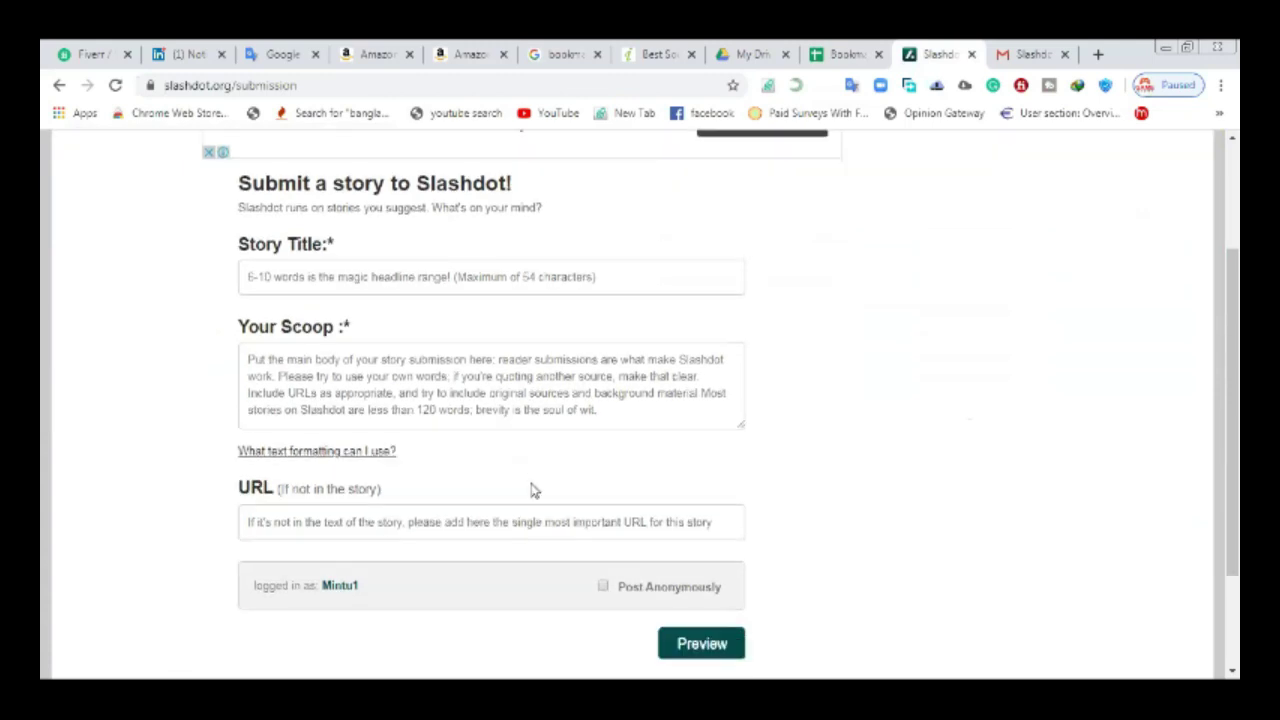
scroll(531, 490, down, 2)
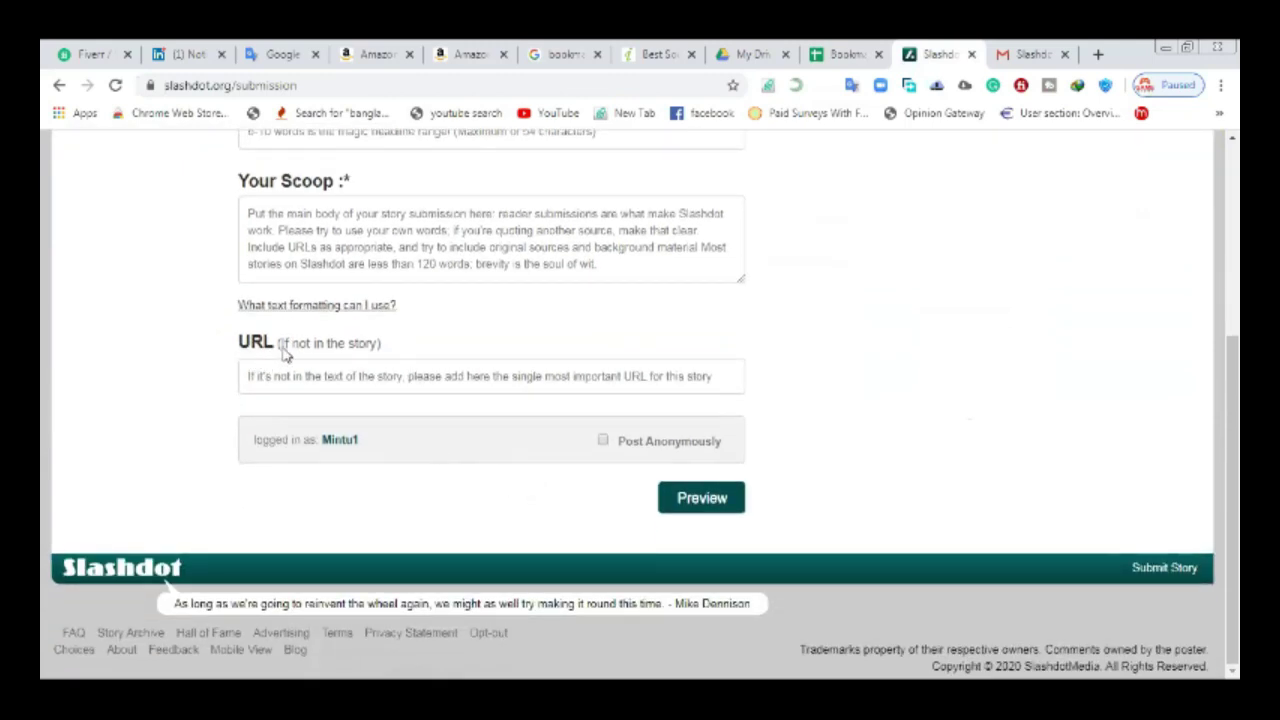
click(302, 376)
scroll(298, 390, up, 1)
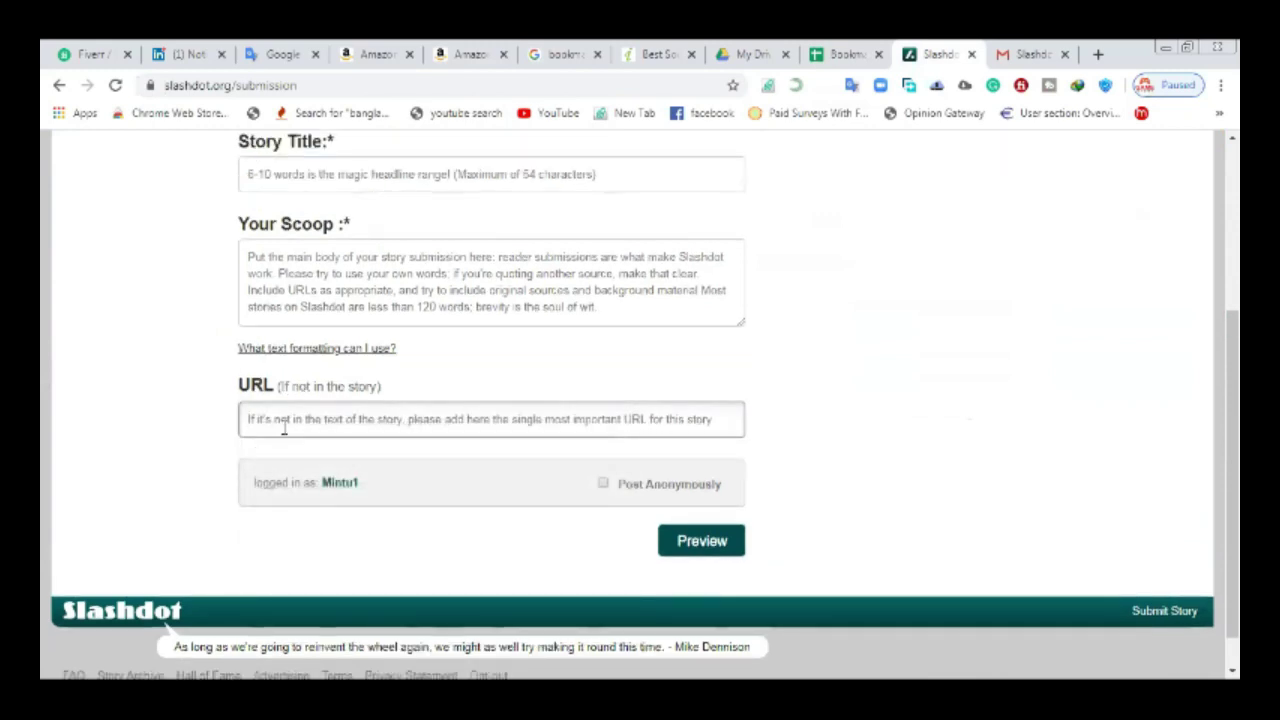
key(ctrl+v)
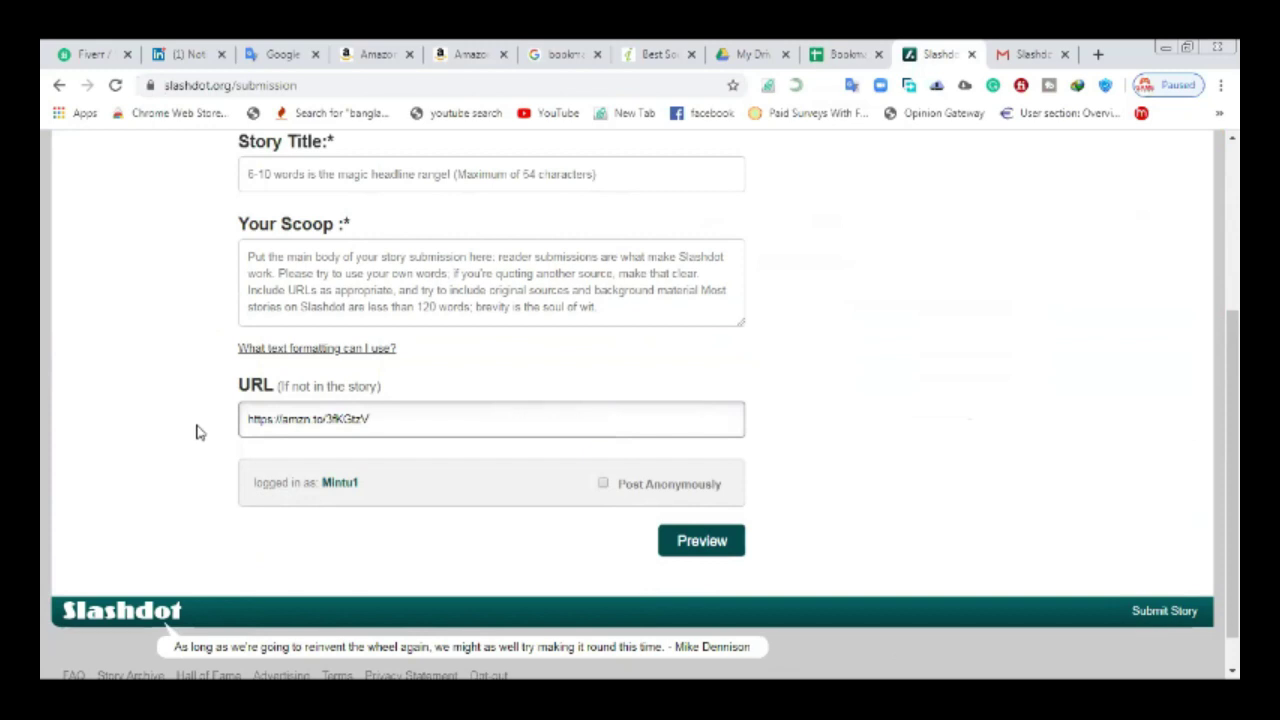
scroll(196, 432, up, 1)
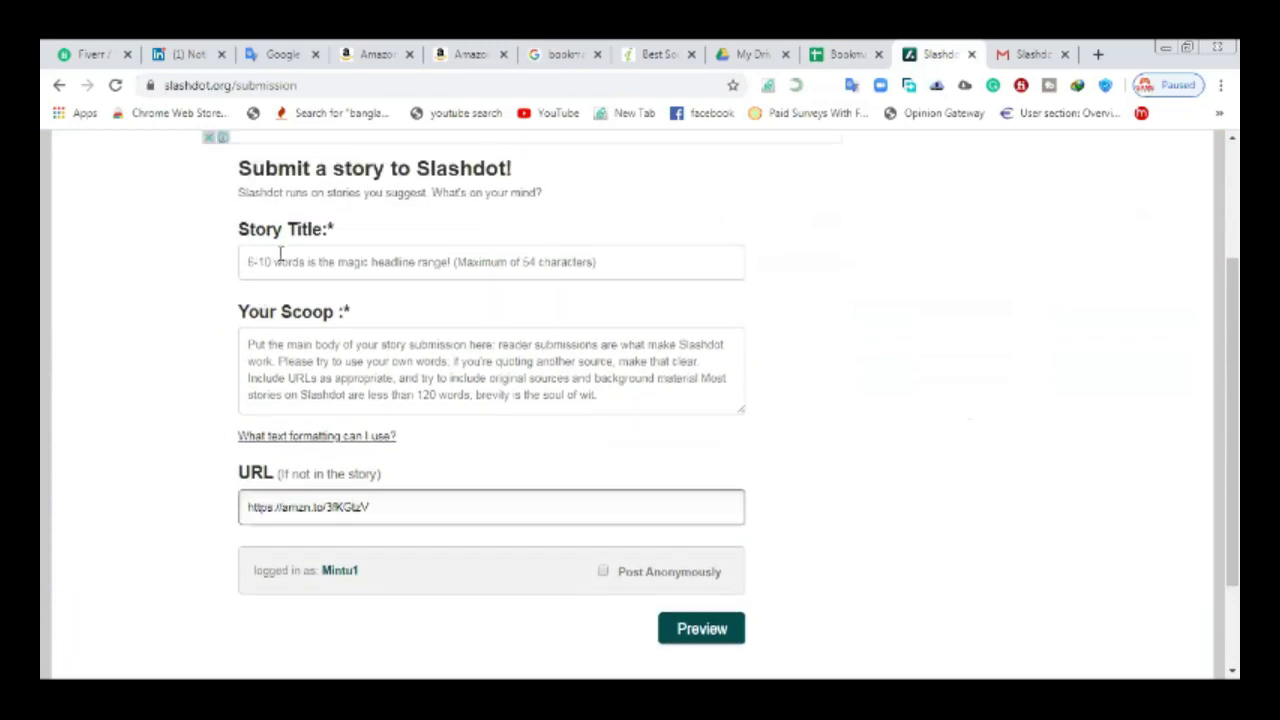
click(301, 354)
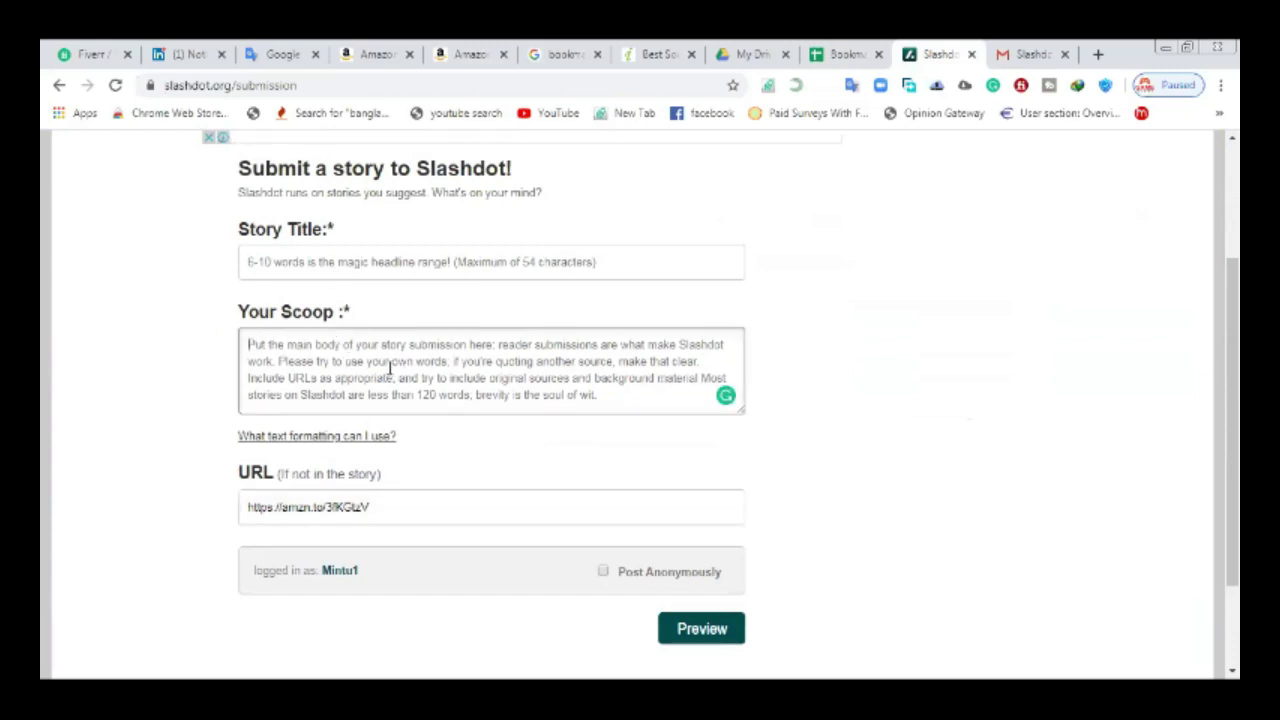
- Copy the Amazon product name and paste it as Story Title 'Happy By Clinique For Women, EDP, 3.4 Fl Oz'
click(333, 268)
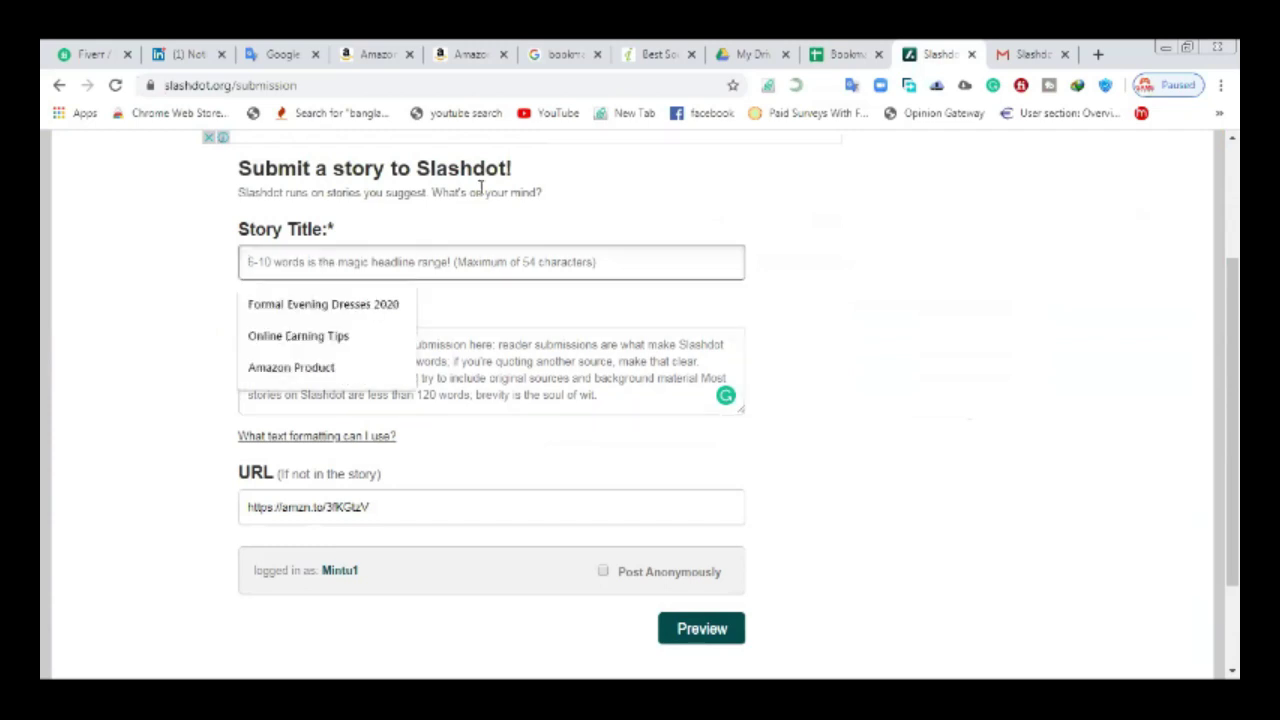
click(480, 54)
drag(980, 343, 592, 337)
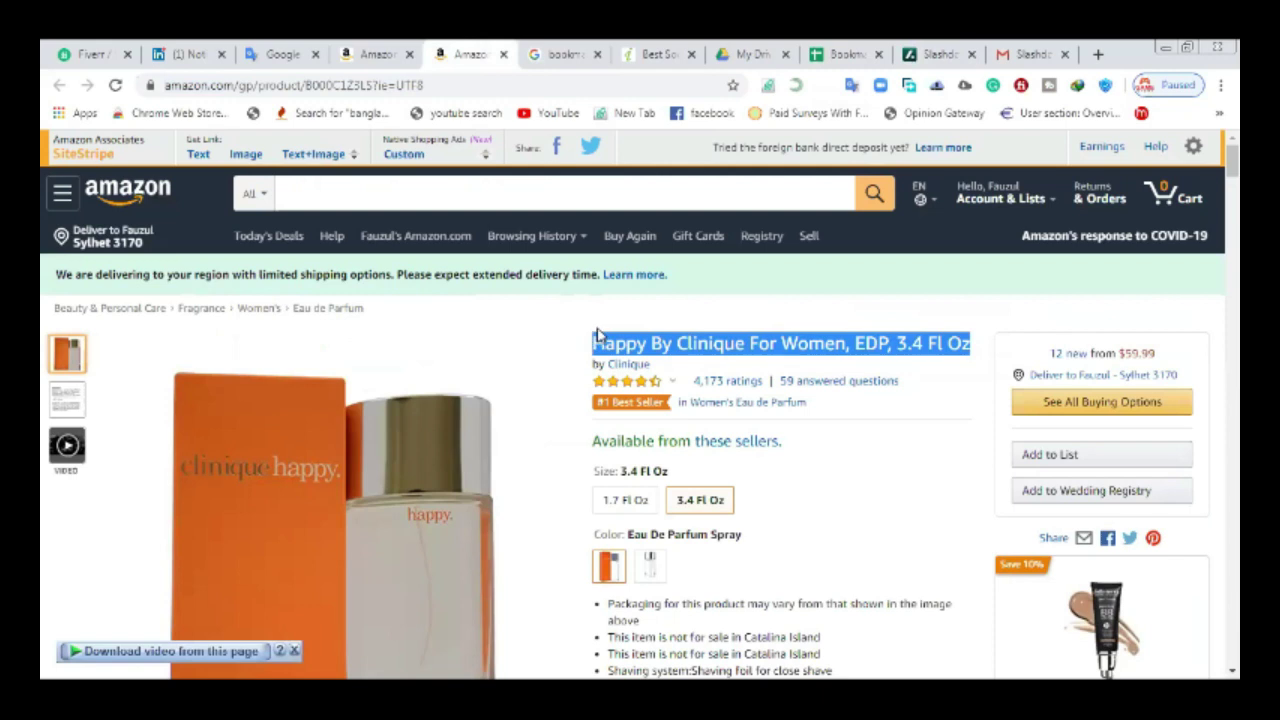
right_click(613, 343)
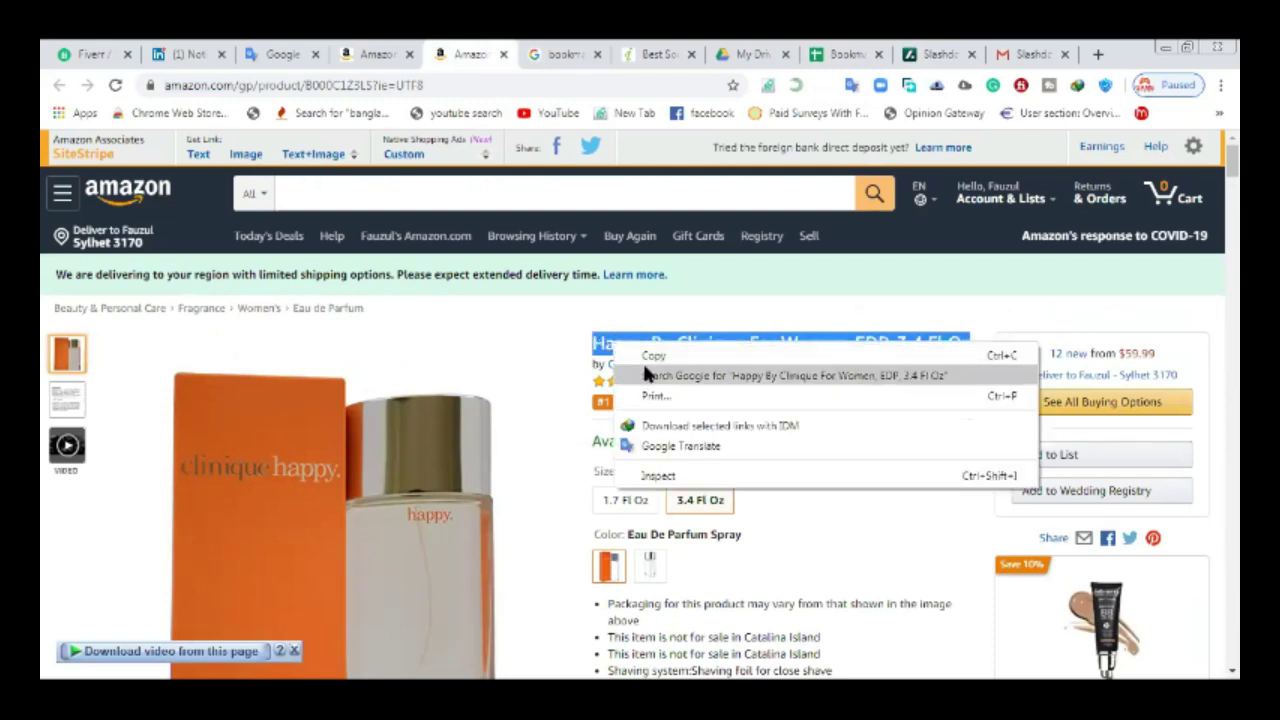
click(650, 360)
click(935, 54)
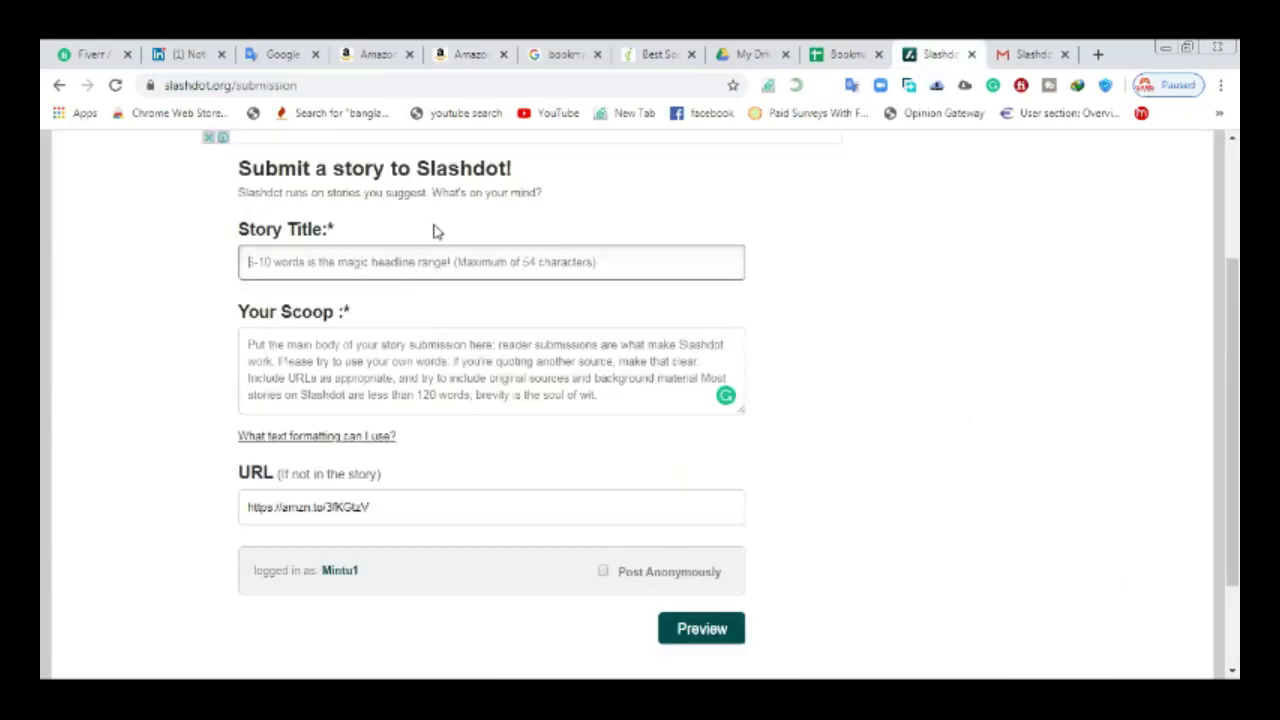
key(ctrl+v)
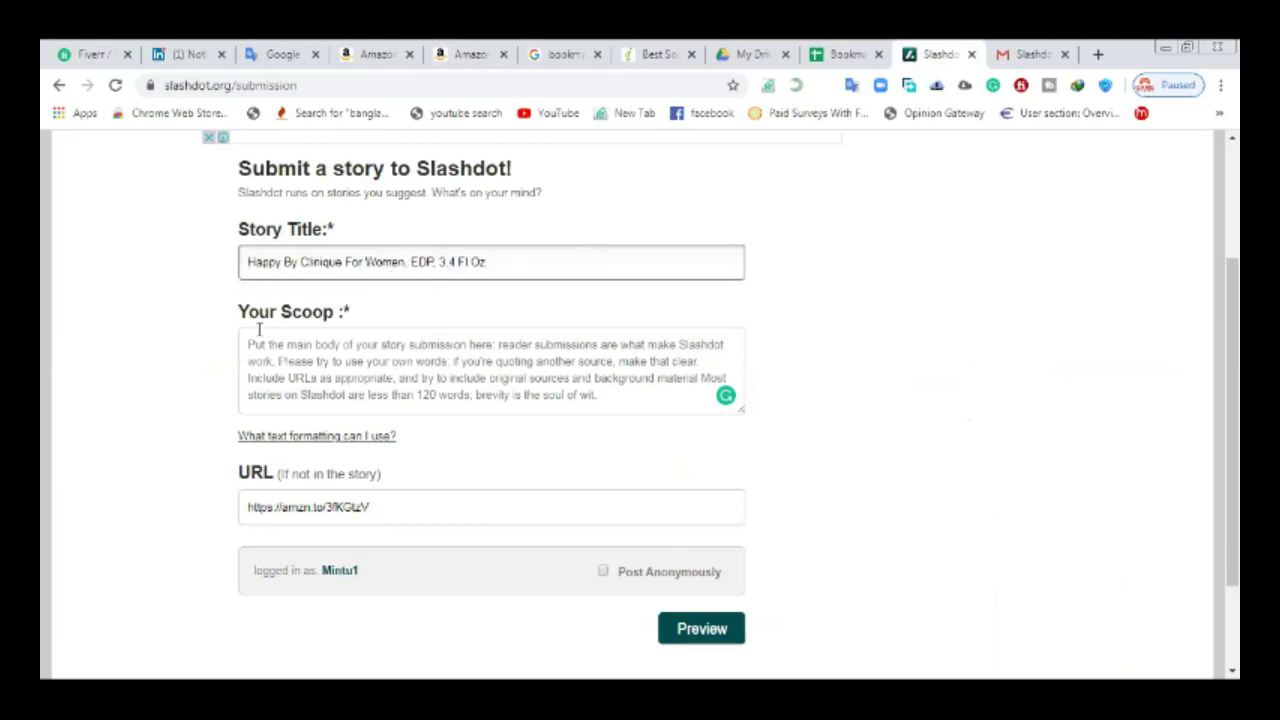
- Select the product's four feature bullets on the Amazon page
click(314, 364)
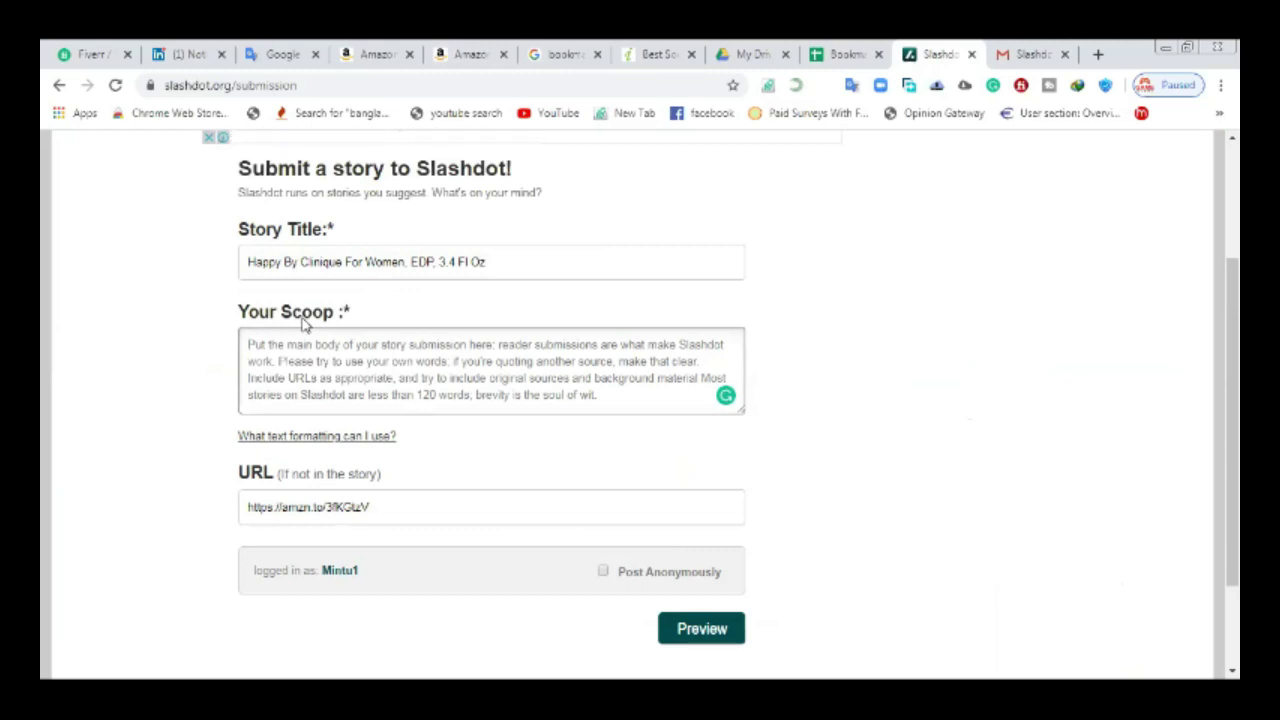
click(468, 54)
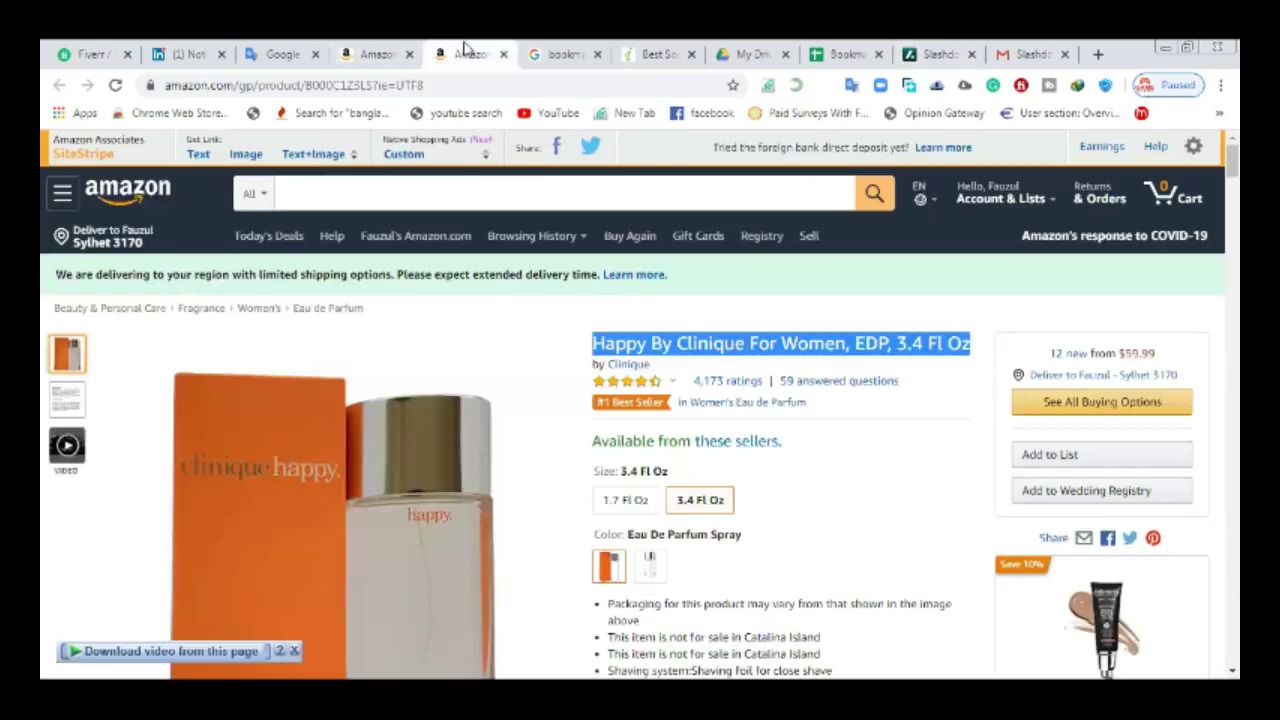
scroll(694, 441, down, 2)
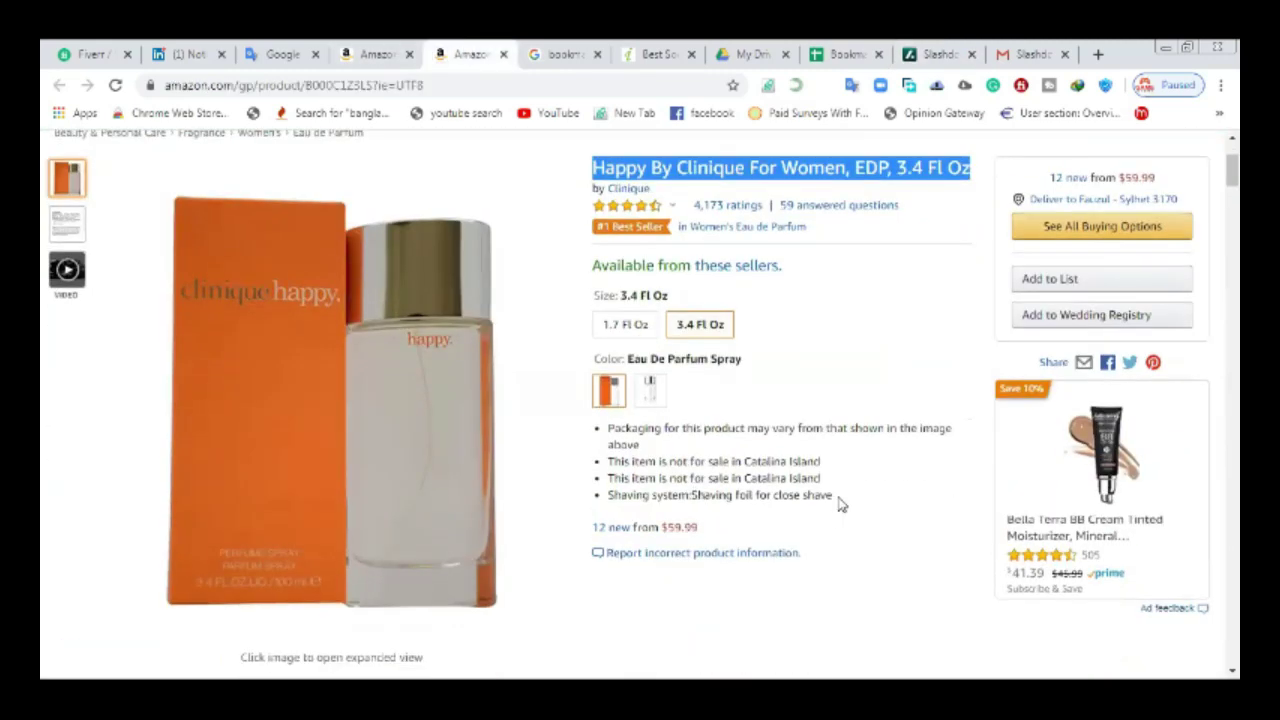
drag(836, 503, 596, 440)
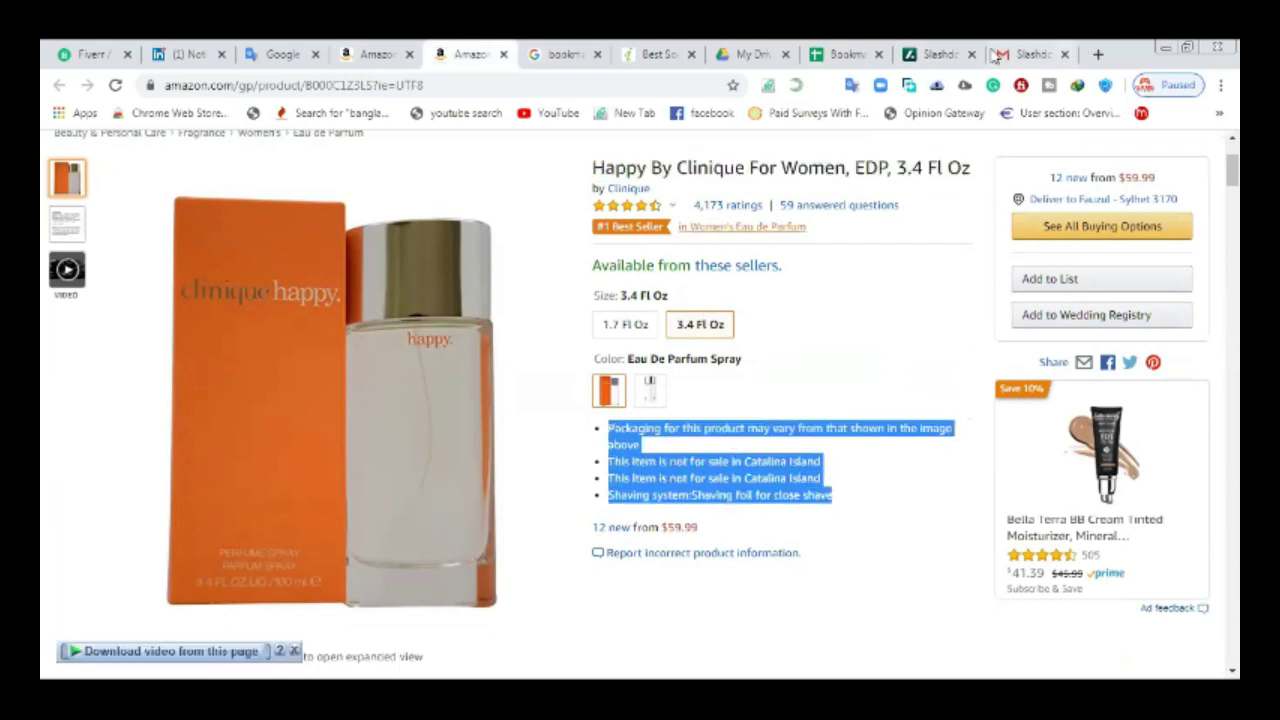
- Paste the four copied Amazon feature lines into the Your Scoop box
click(945, 54)
right_click(358, 360)
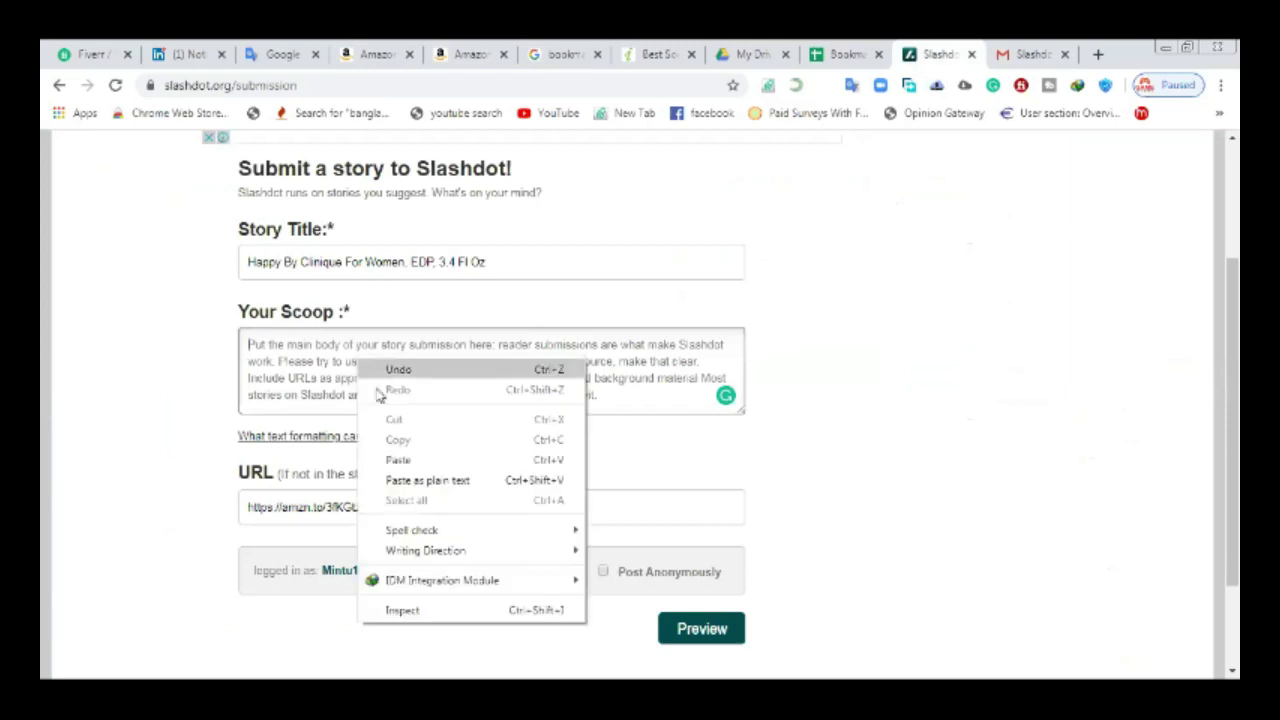
click(397, 462)
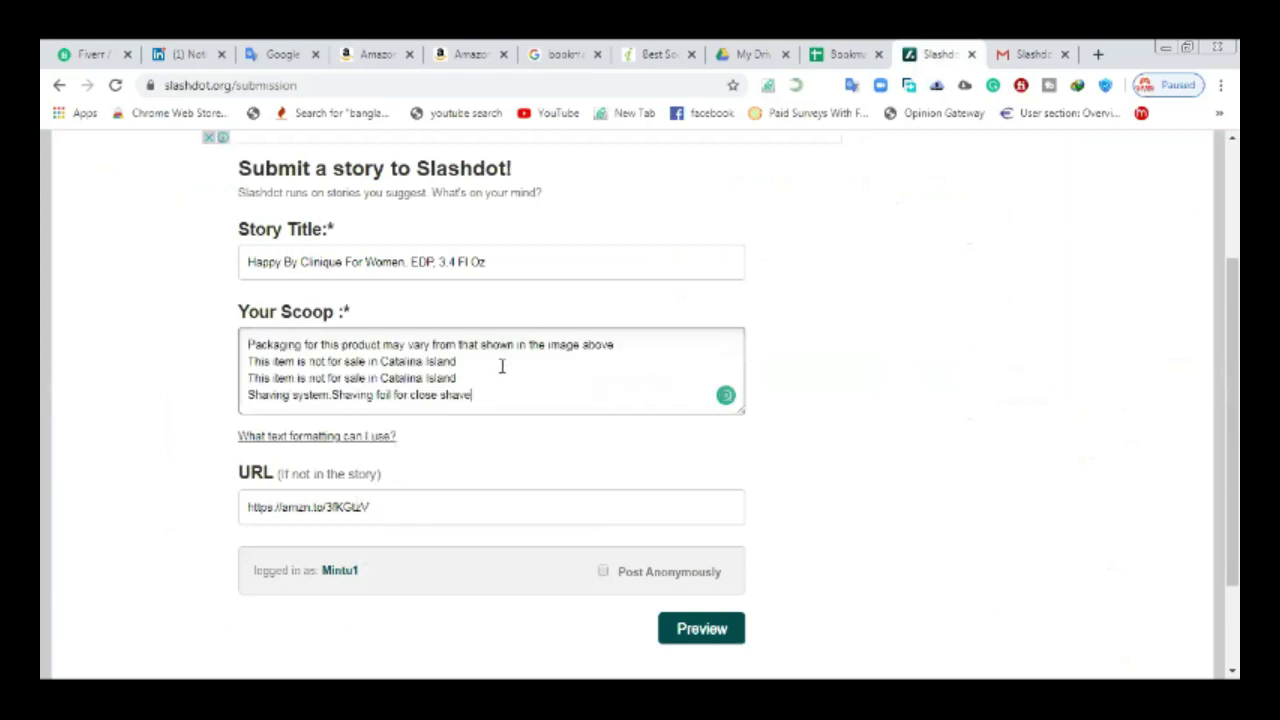
scroll(882, 500, down, 2)
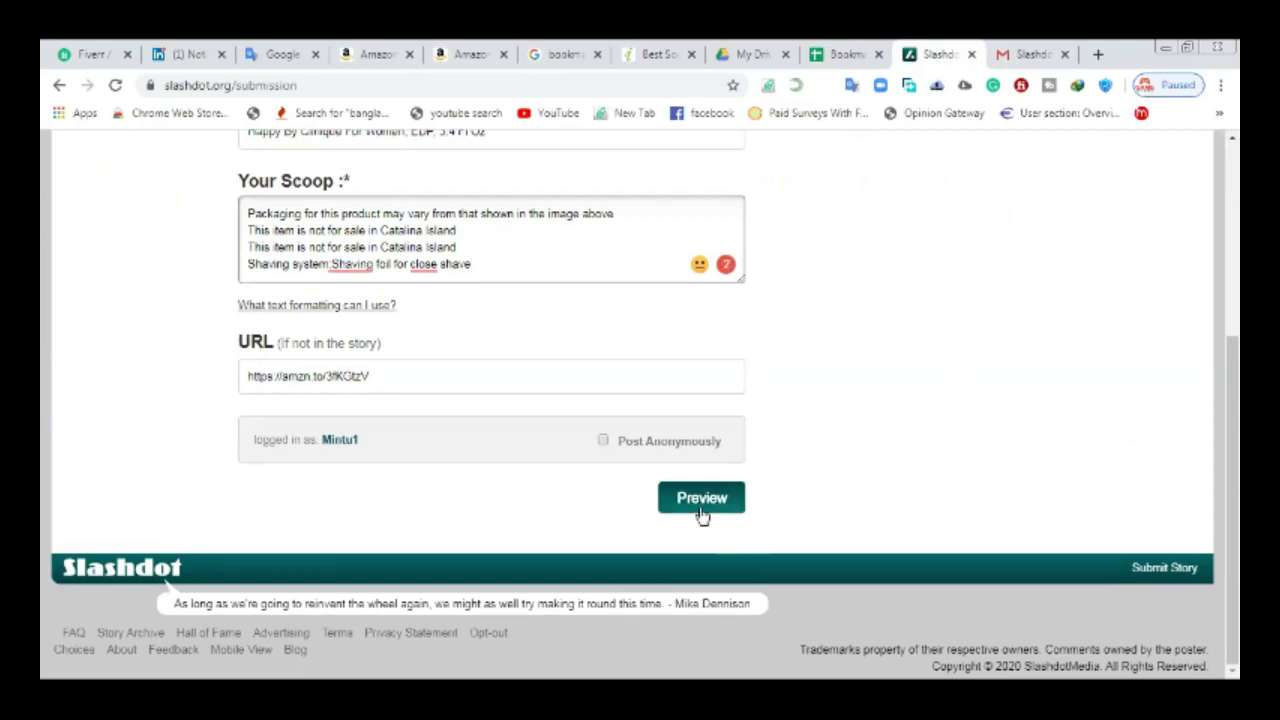
scroll(791, 423, up, 3)
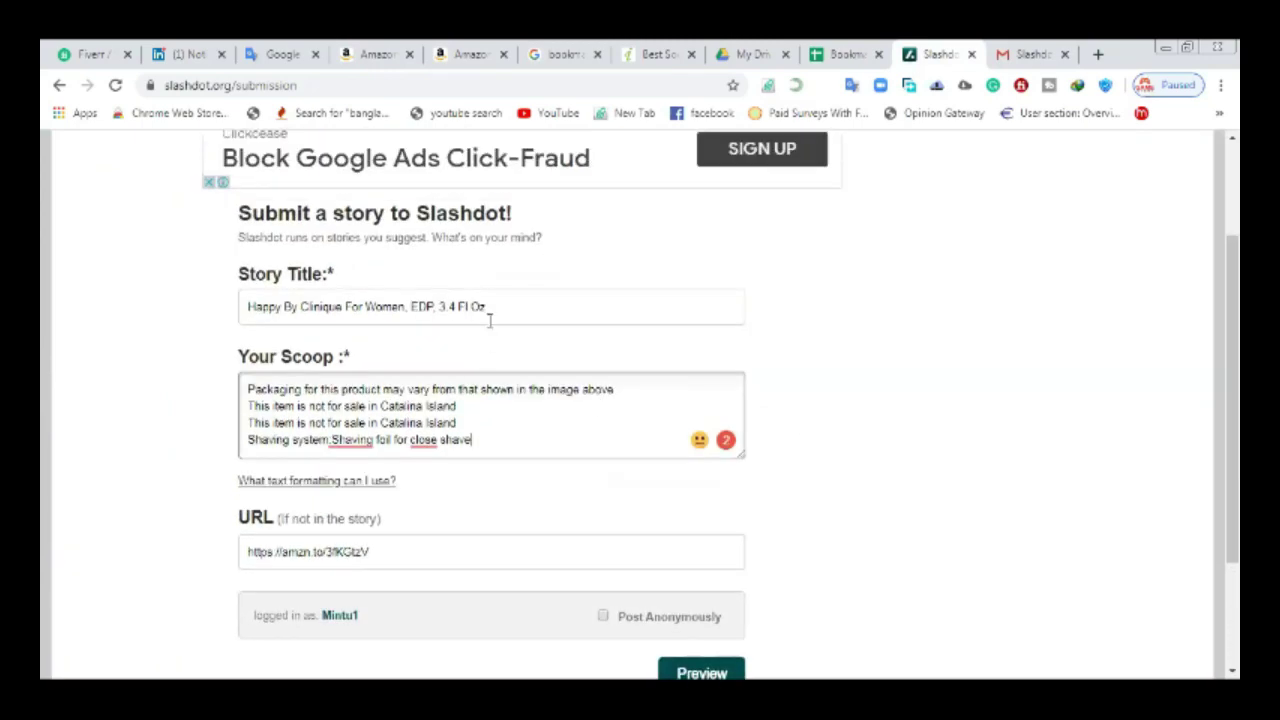
scroll(480, 340, down, 3)
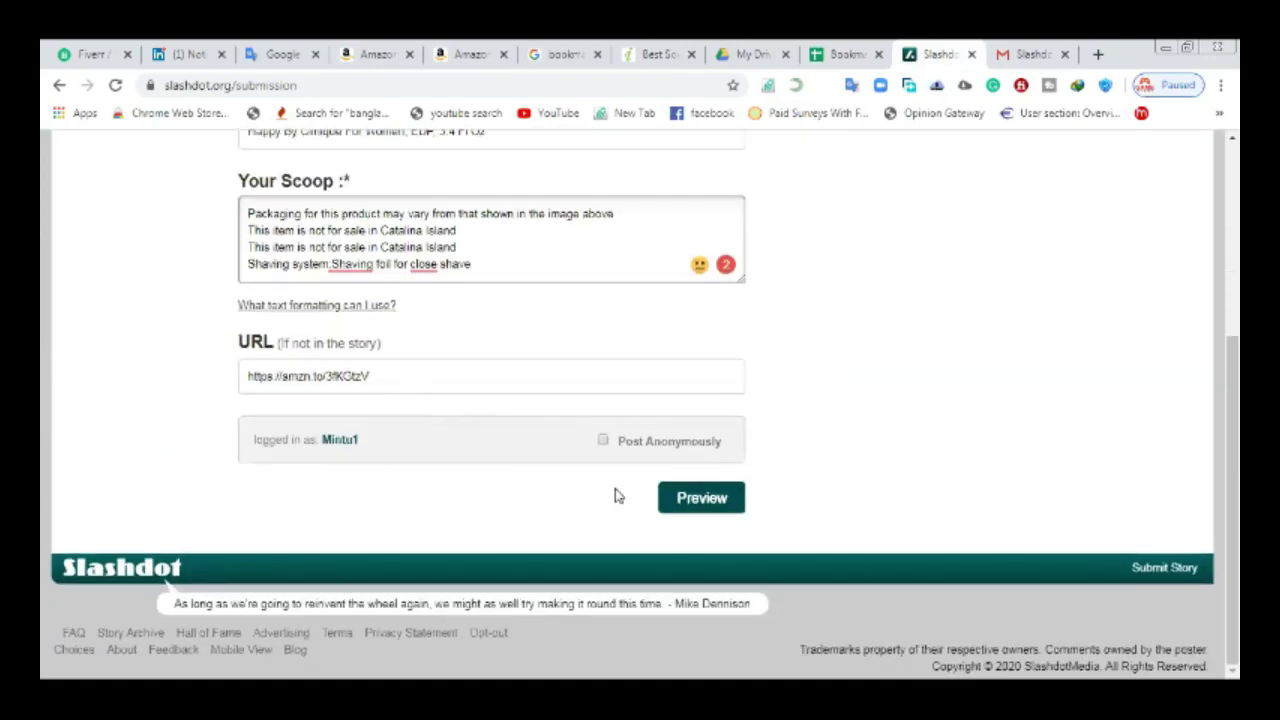
- Preview the Clinique perfume story and scroll down to the verification prompt
click(700, 501)
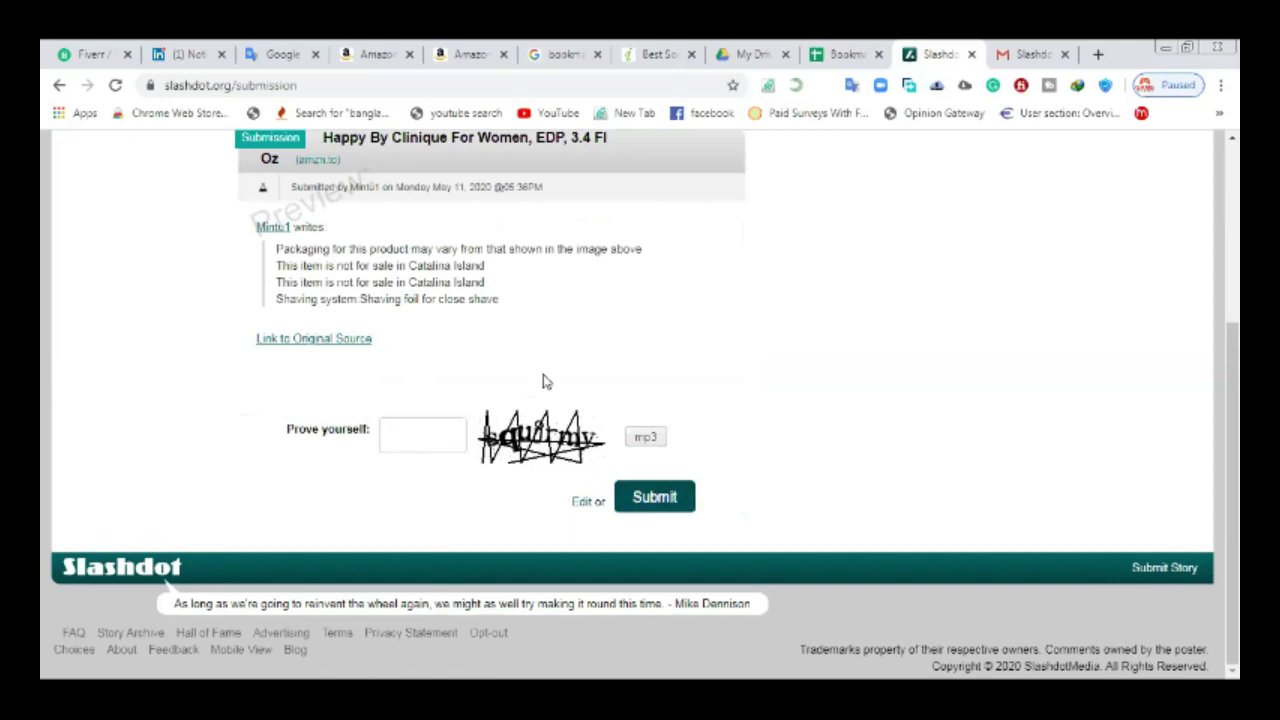
scroll(543, 380, up, 2)
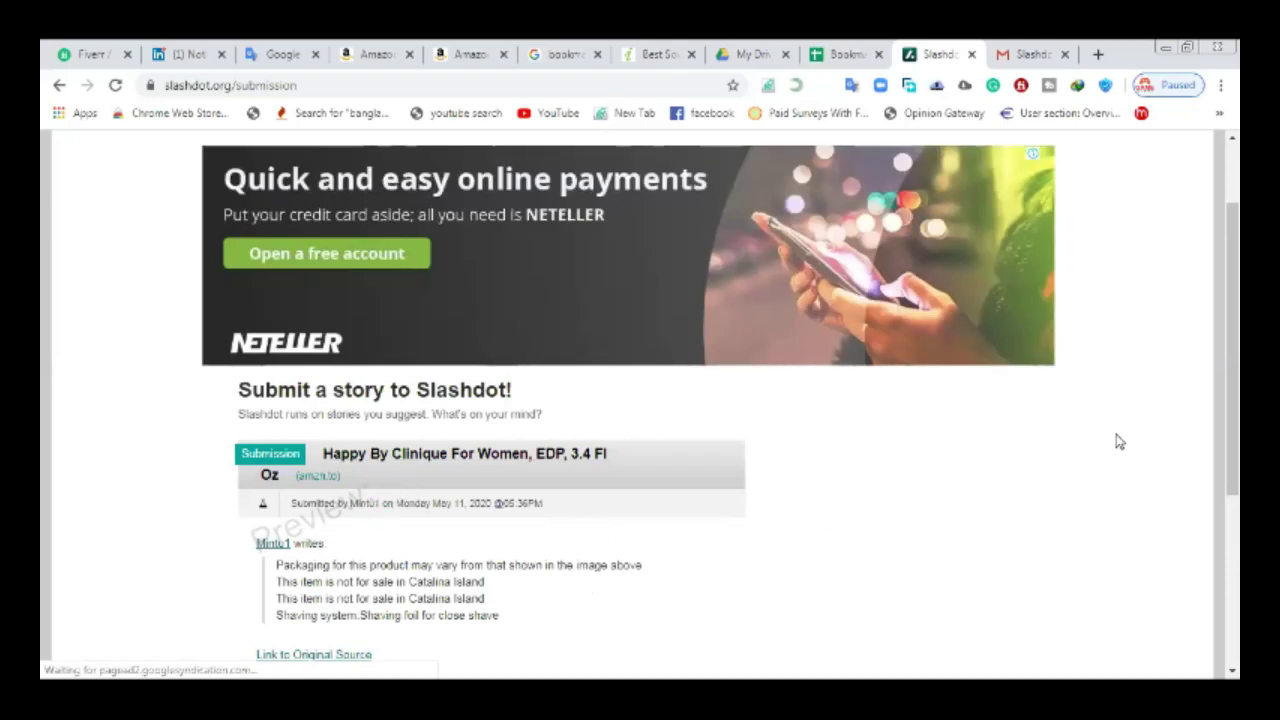
scroll(575, 455, down, 1)
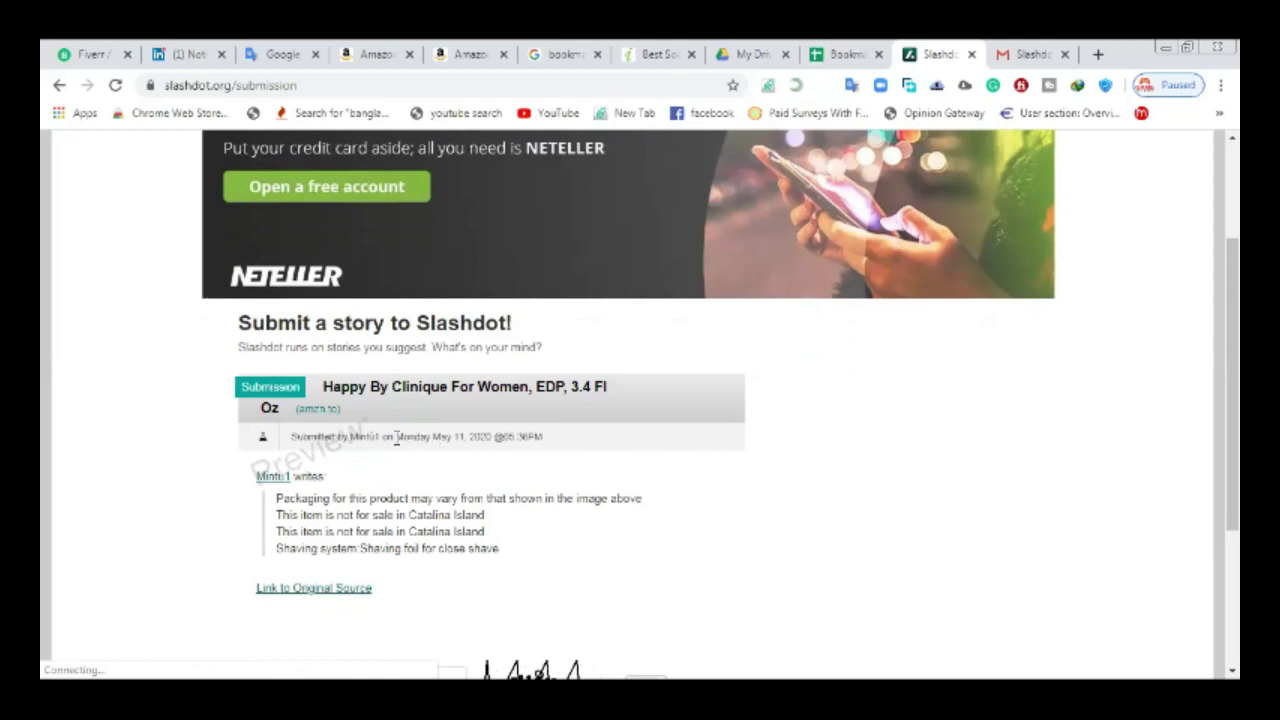
drag(398, 437, 474, 440)
click(509, 461)
drag(522, 436, 501, 433)
scroll(541, 450, down, 3)
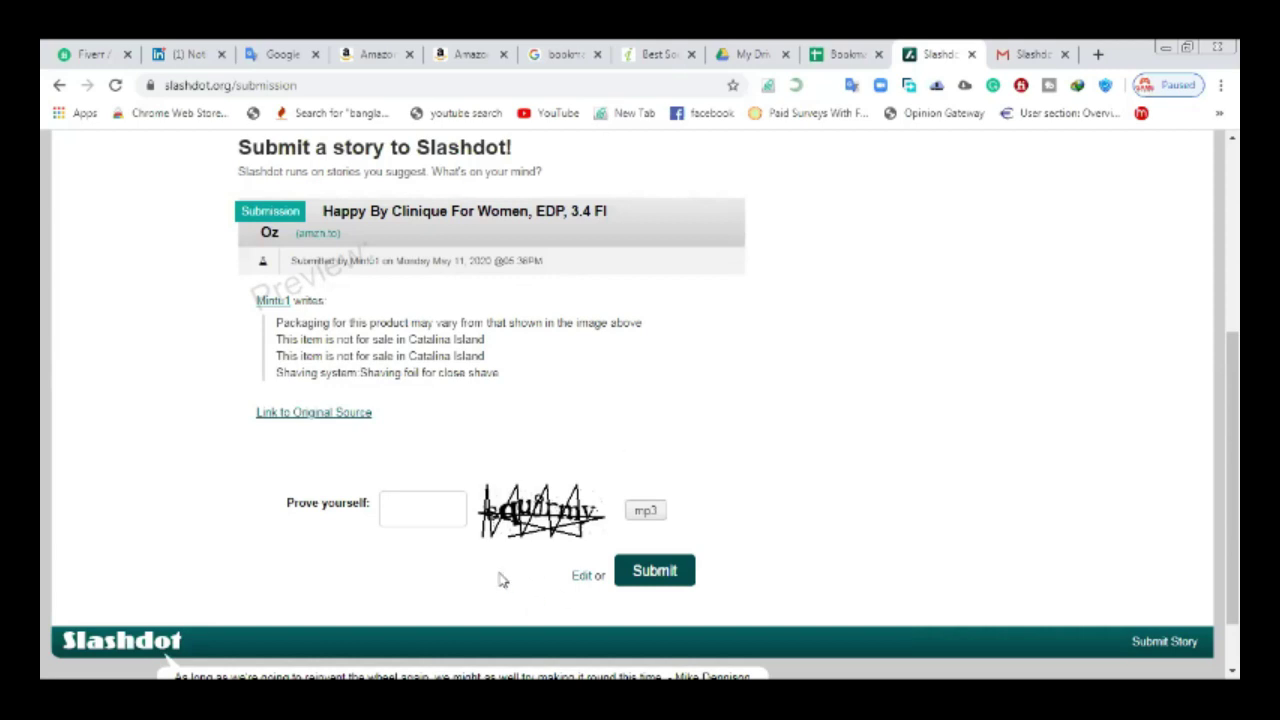
- Enter the verification challenge word and submit the story
click(418, 506)
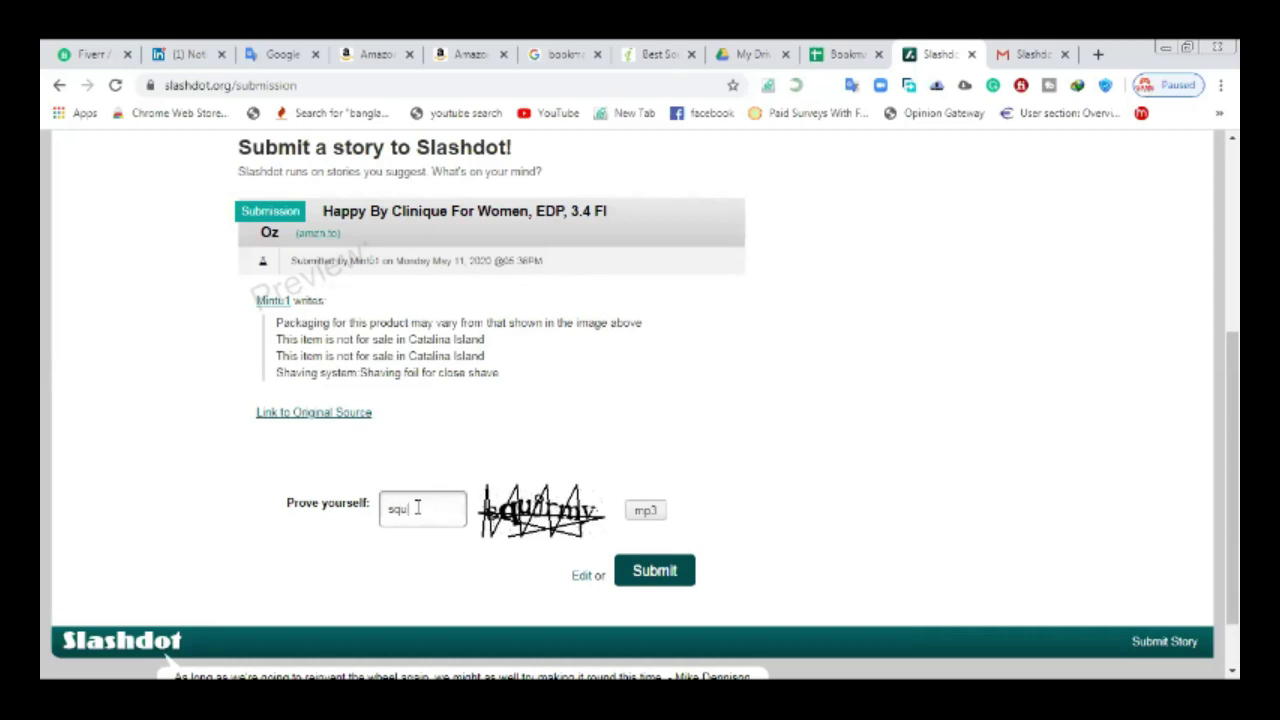
text(squi)
scroll(712, 580, down, 1)
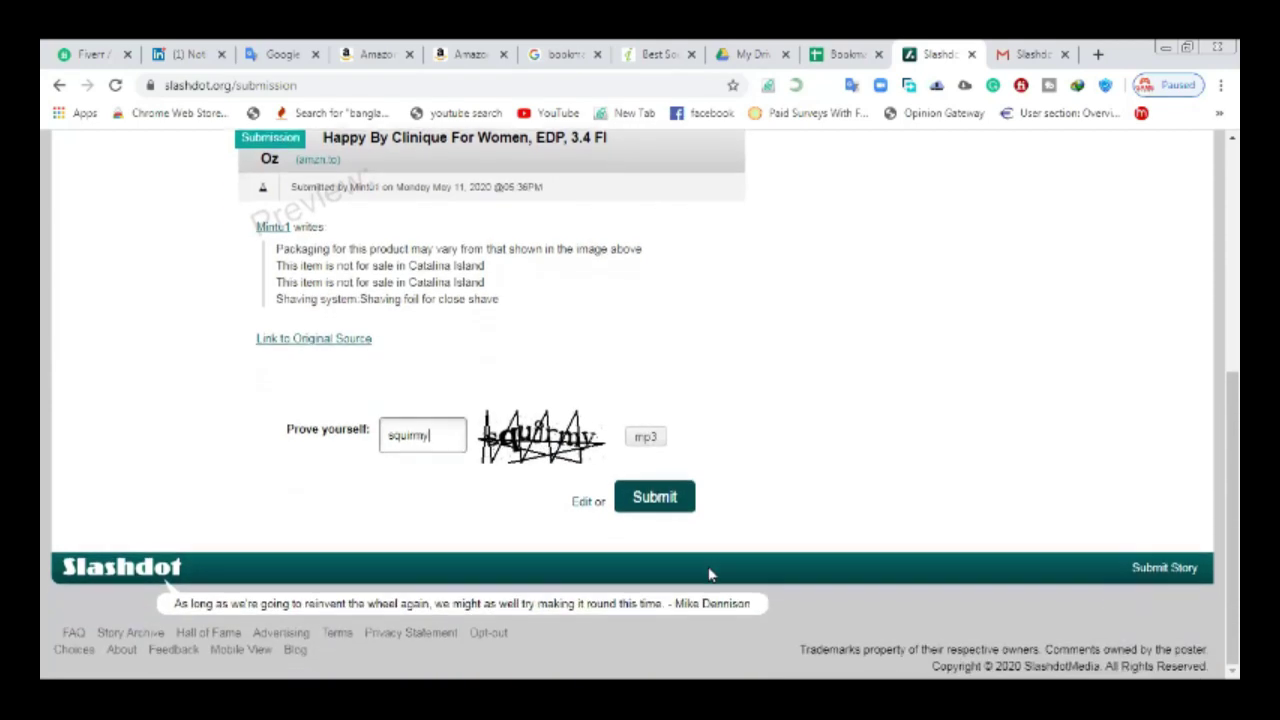
click(674, 505)
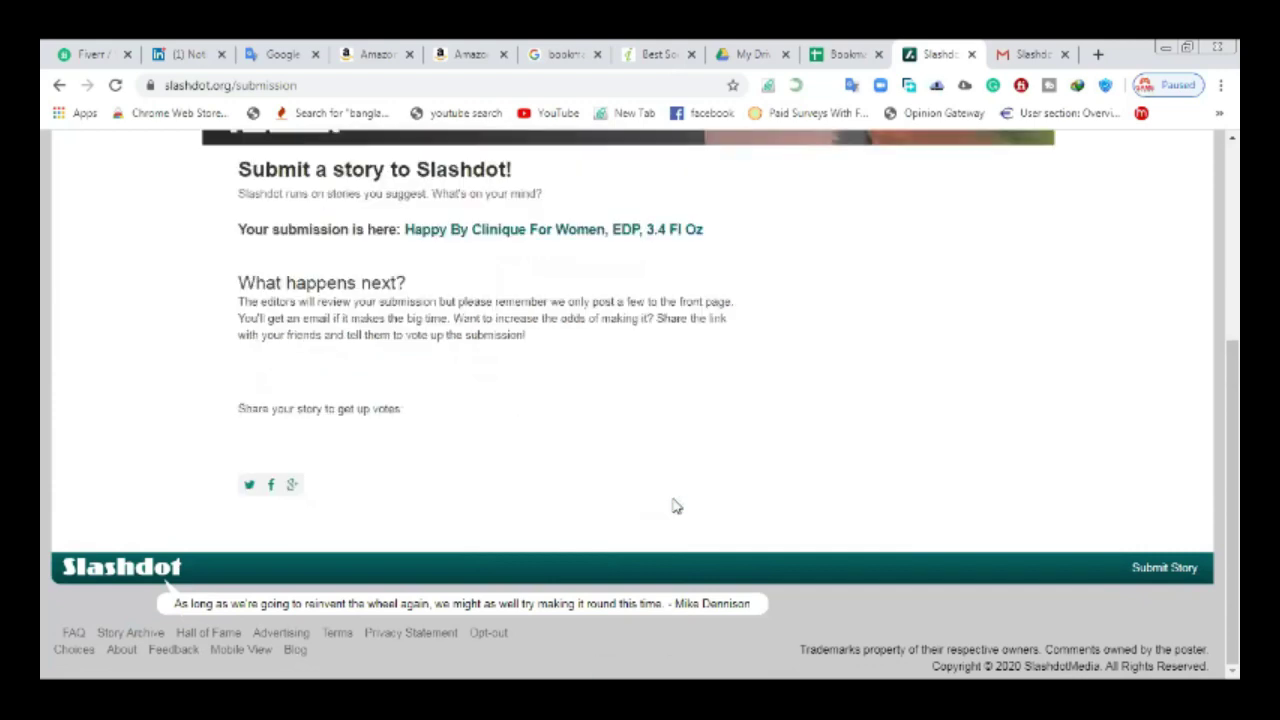
scroll(573, 457, up, 2)
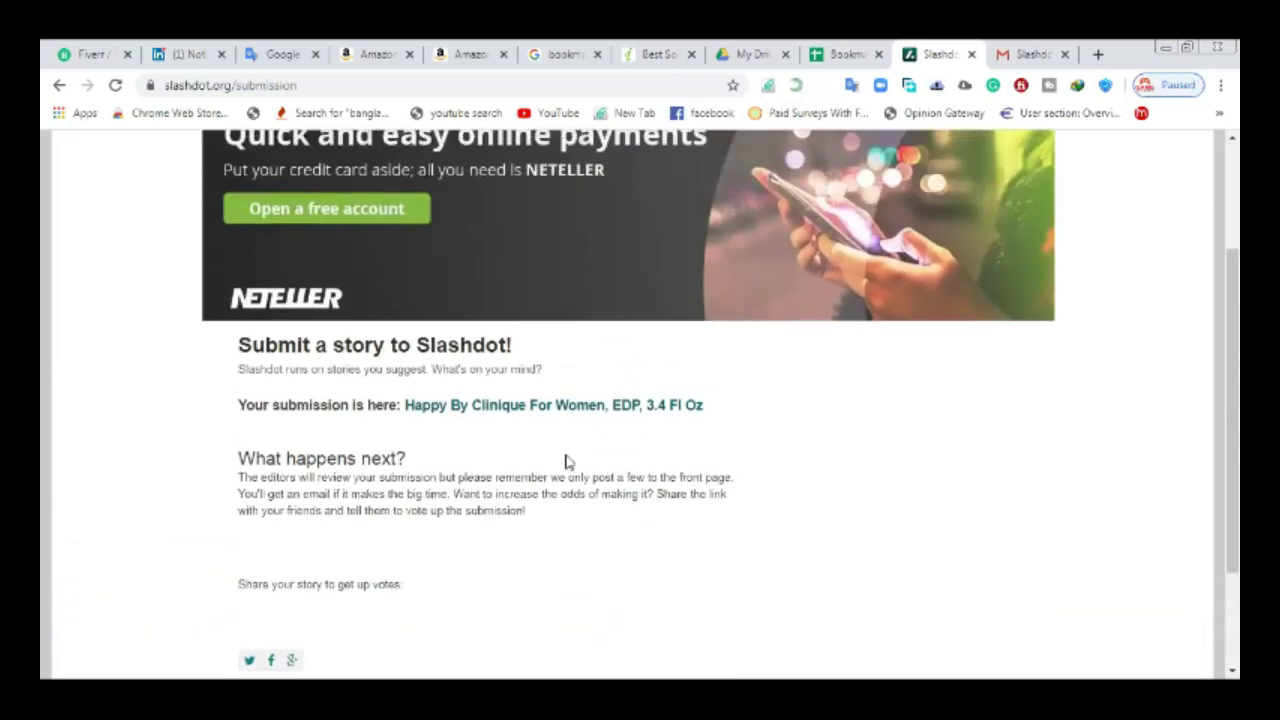
scroll(565, 457, down, 1)
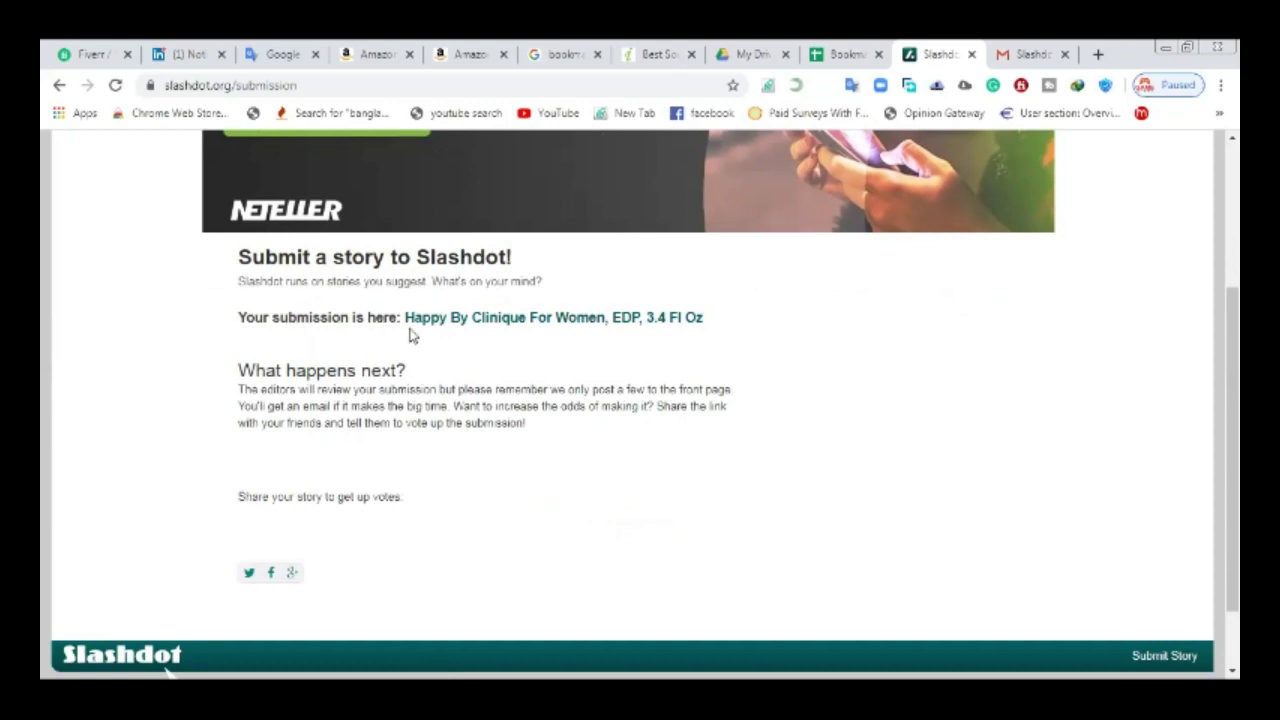
drag(705, 320, 785, 340)
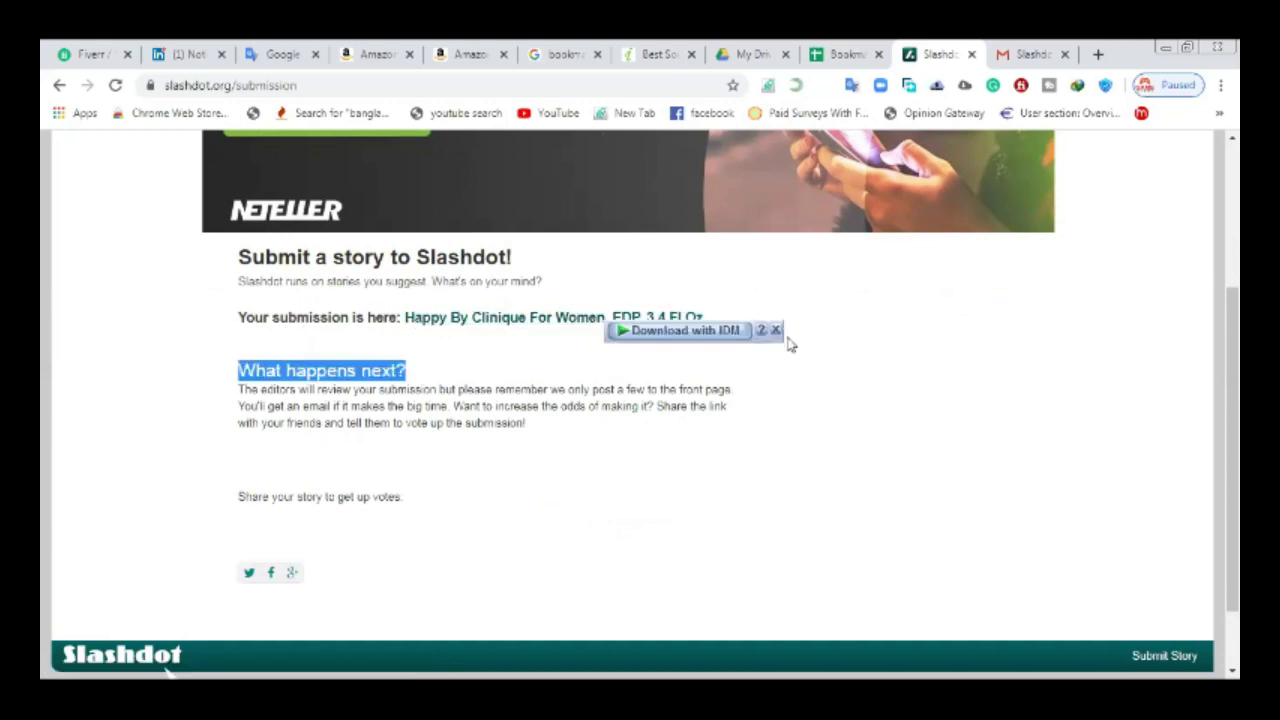
- Open the submitted Happy By Clinique story's page and review its title, source and feature lines
click(572, 318)
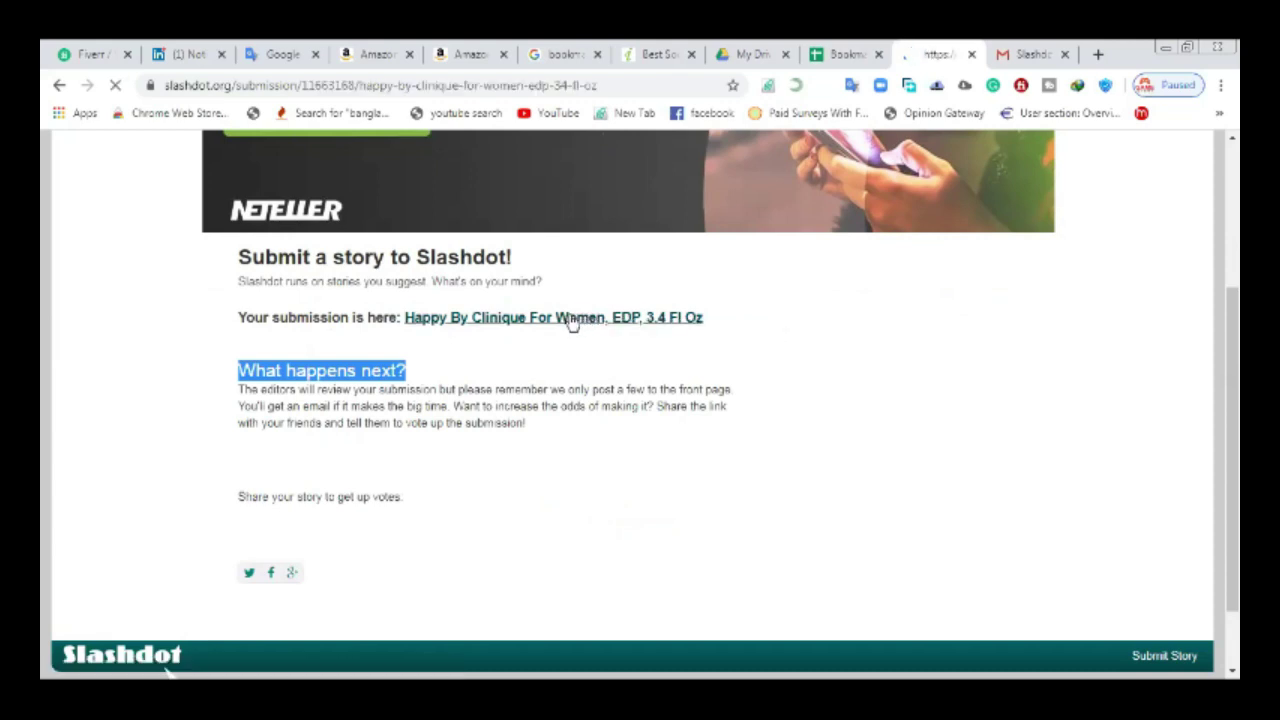
scroll(572, 322, down, 4)
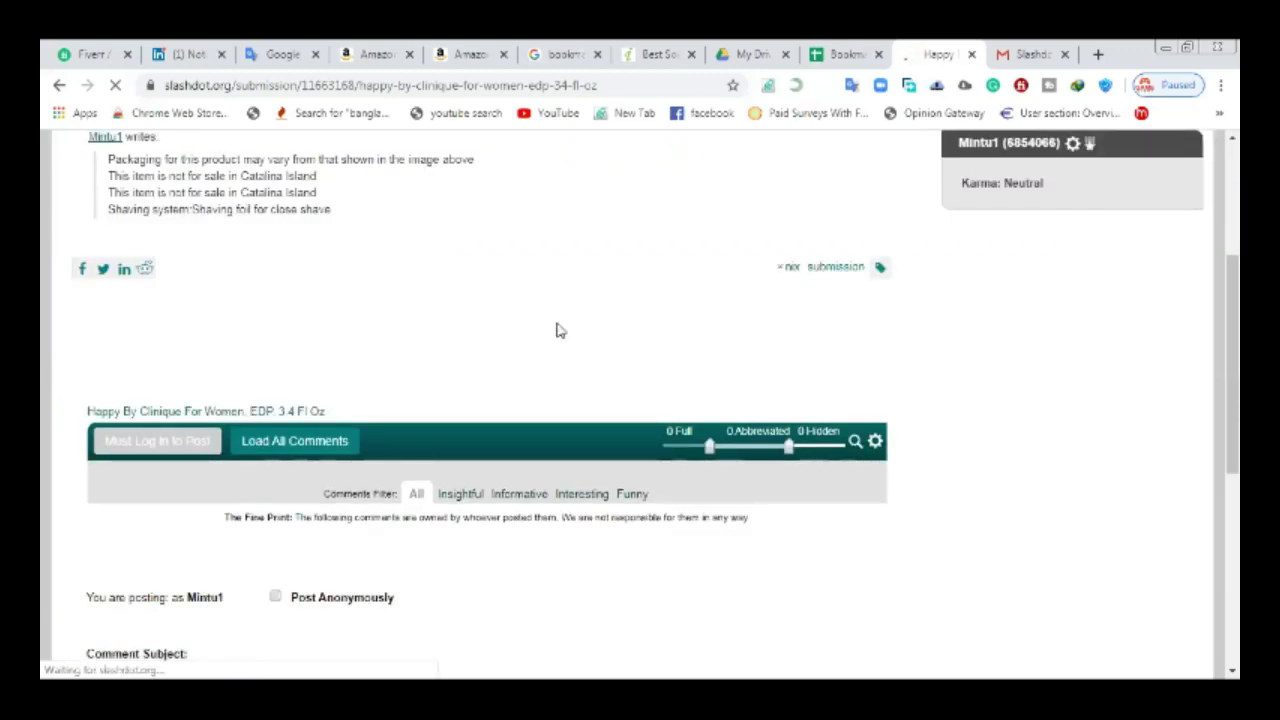
scroll(554, 331, up, 2)
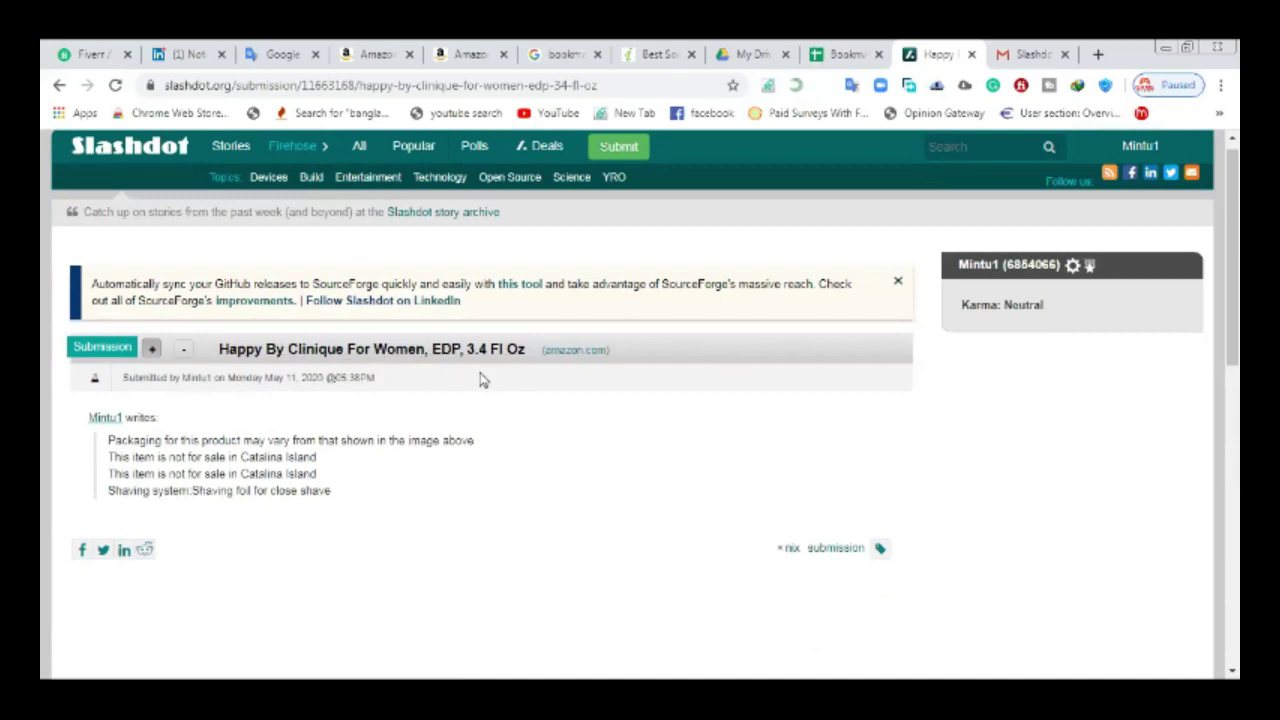
right_click(112, 346)
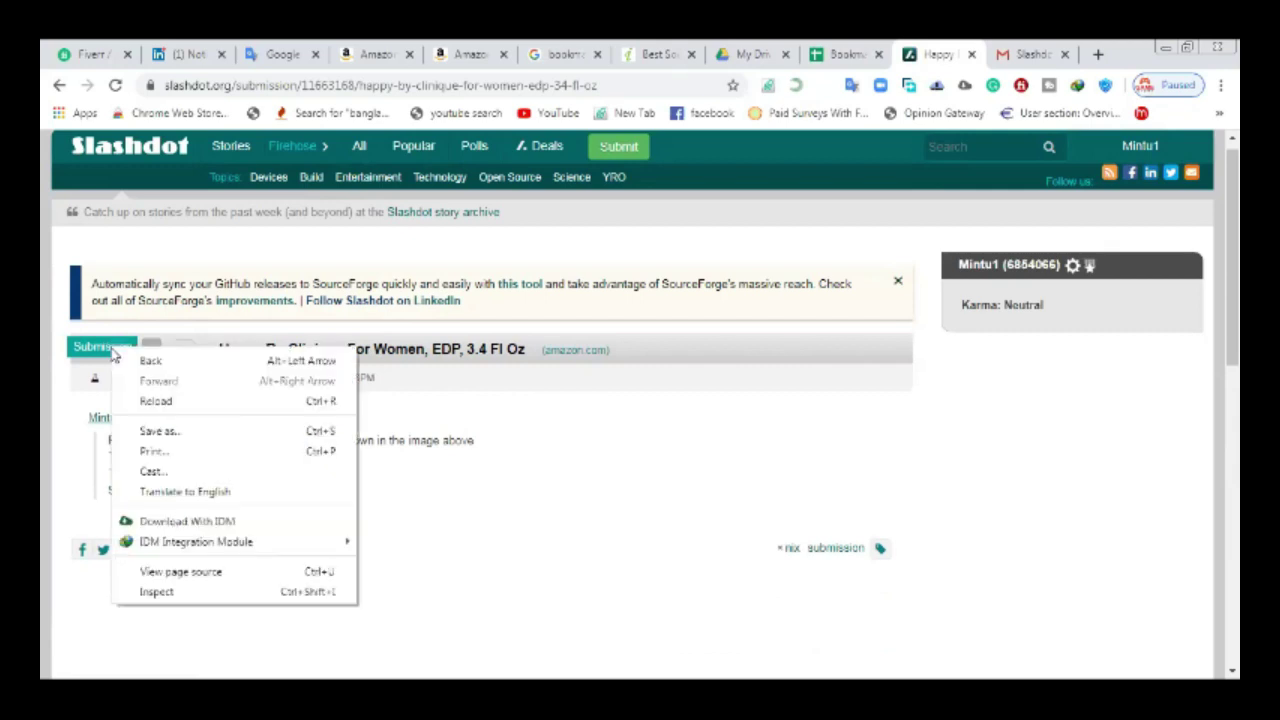
scroll(480, 458, up, 1)
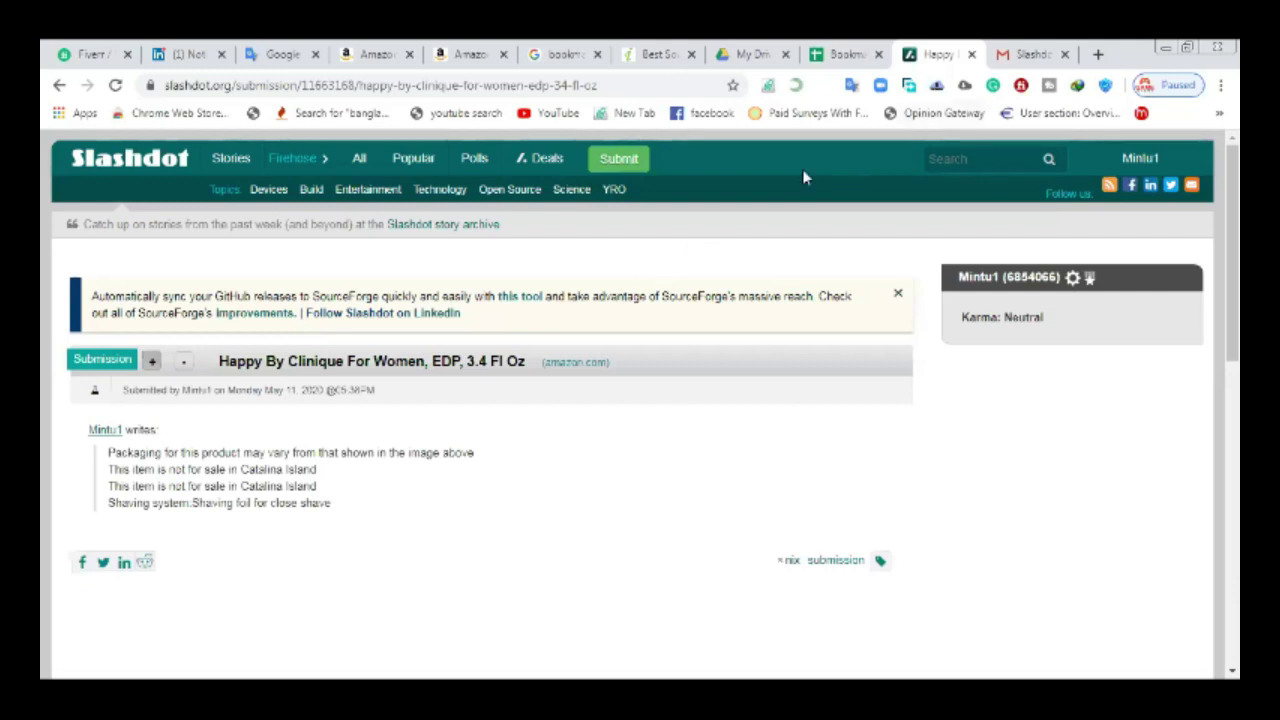
click(745, 54)
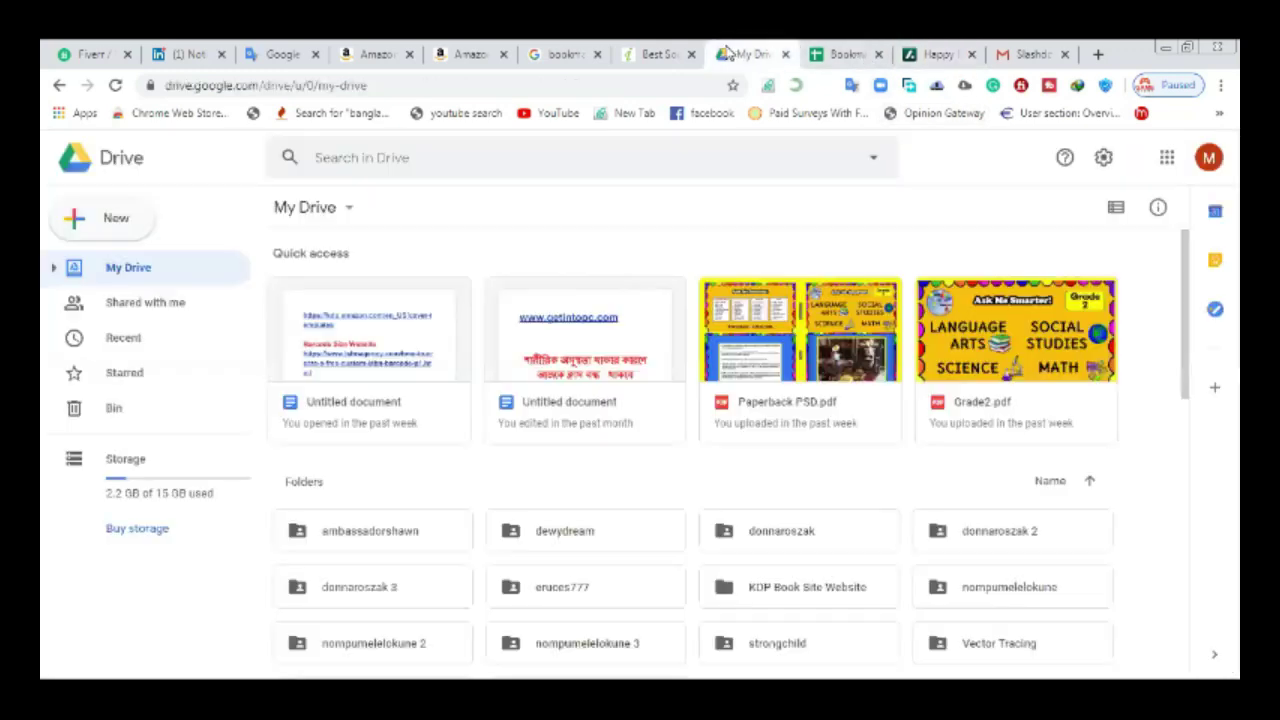
click(88, 228)
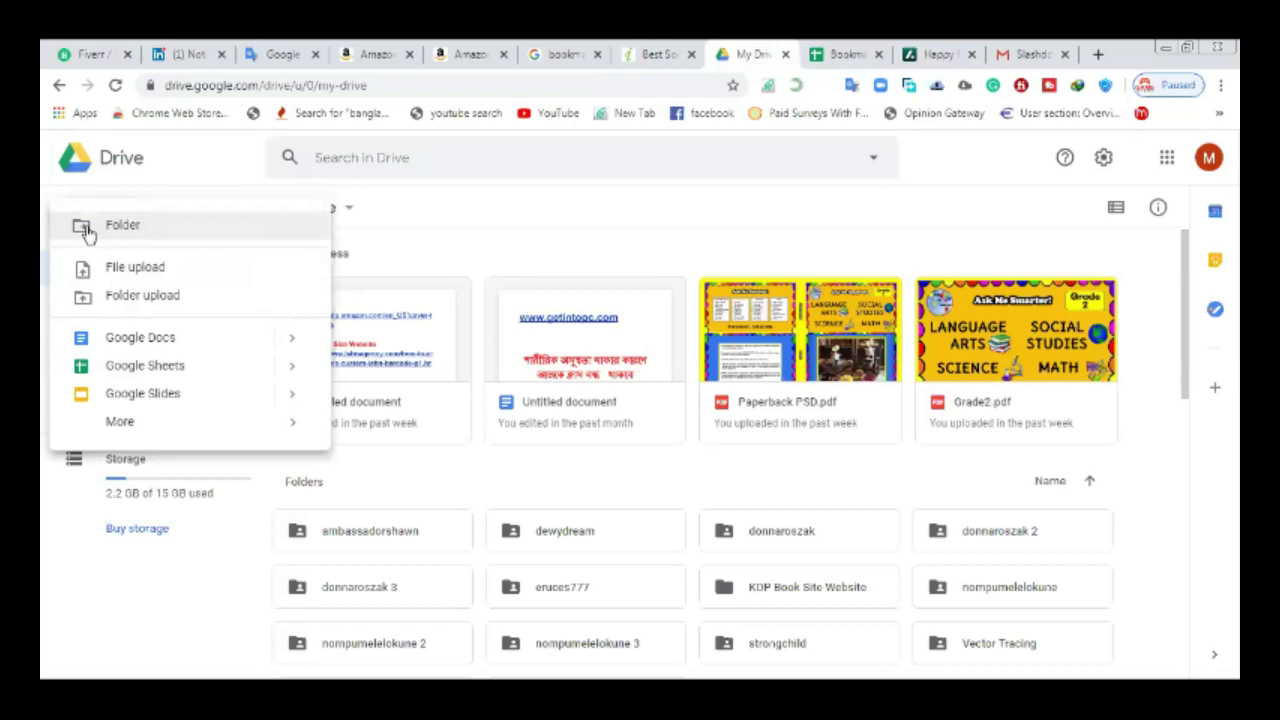
click(87, 230)
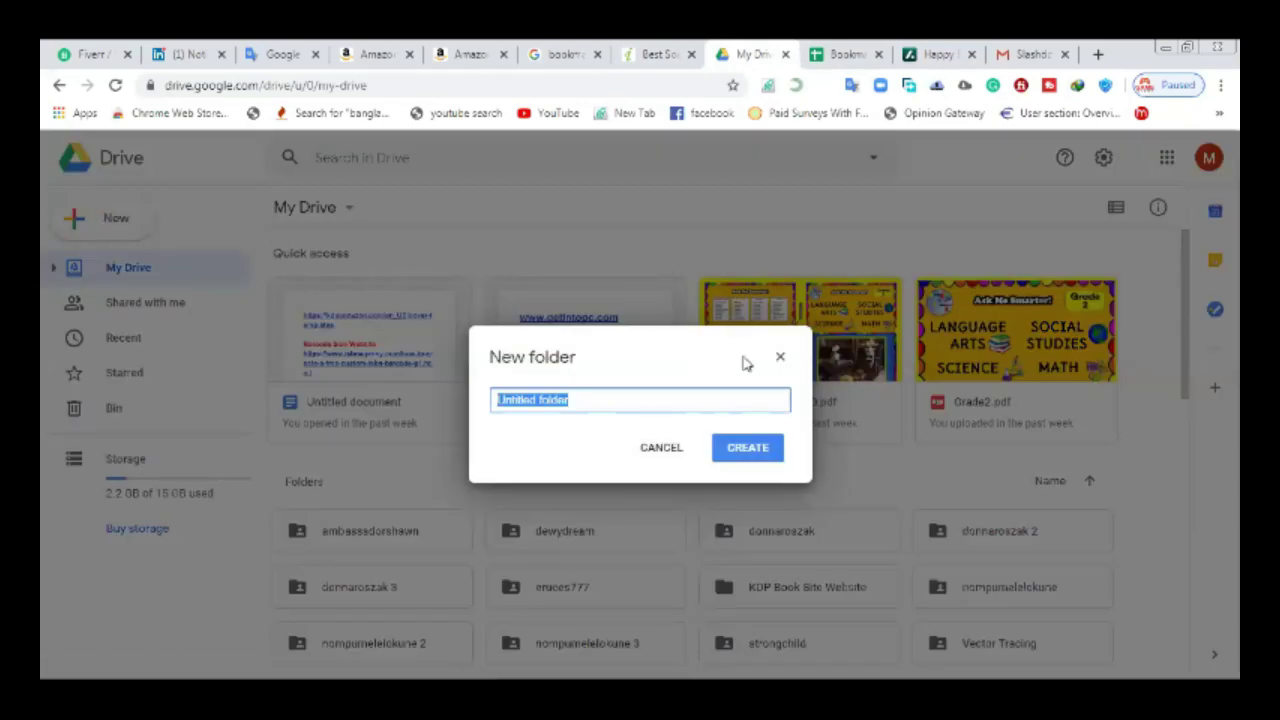
click(780, 357)
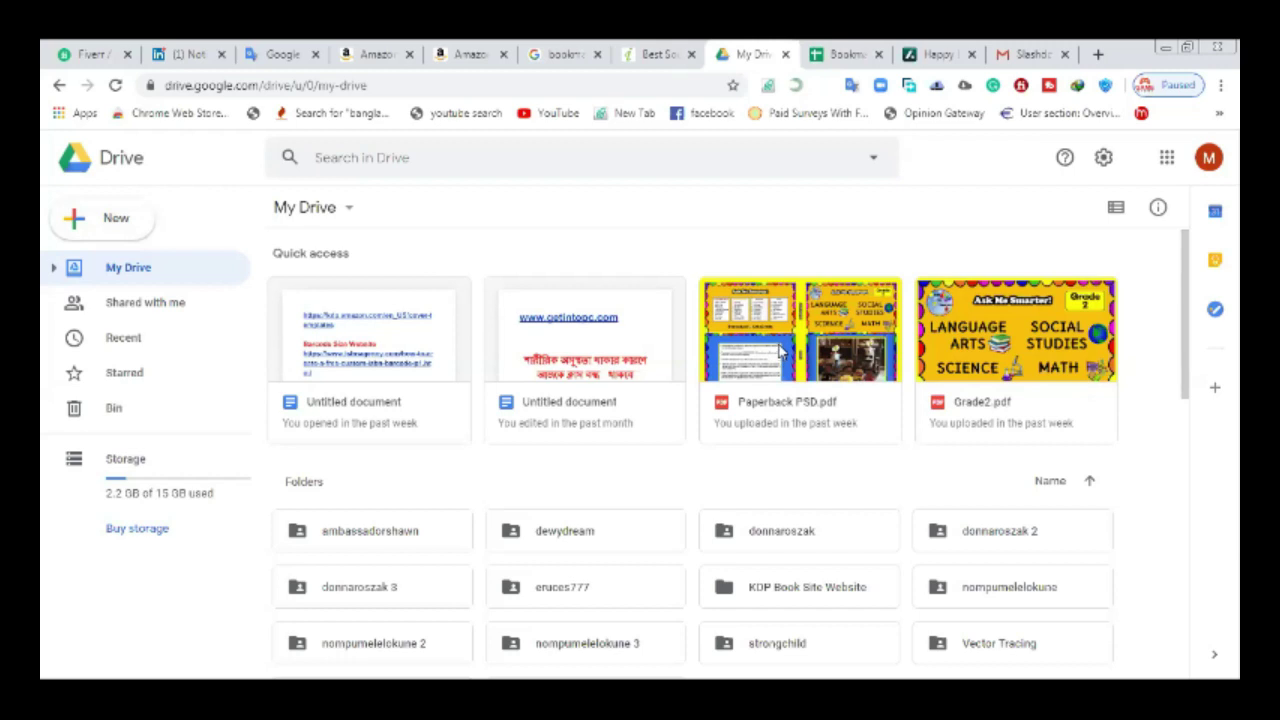
click(929, 58)
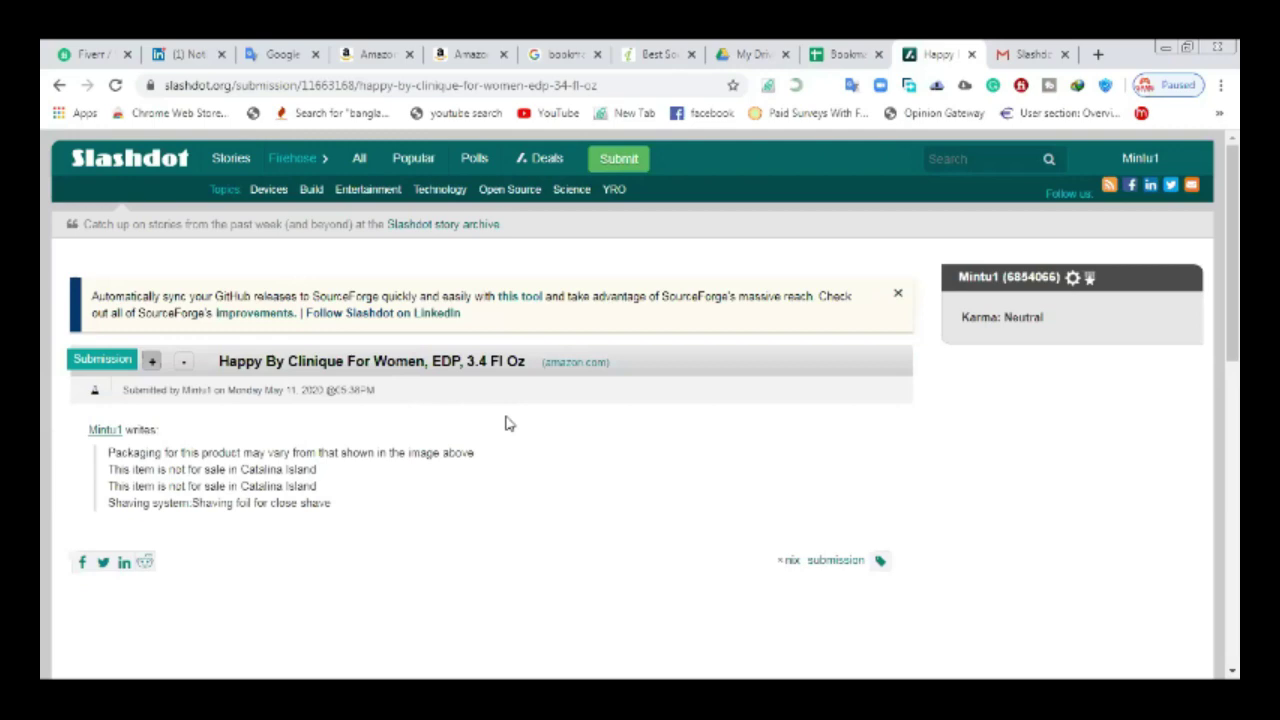
- Browse Gmail's Promotions, Social and Primary inbox categories, then go back to My Drive
click(1030, 54)
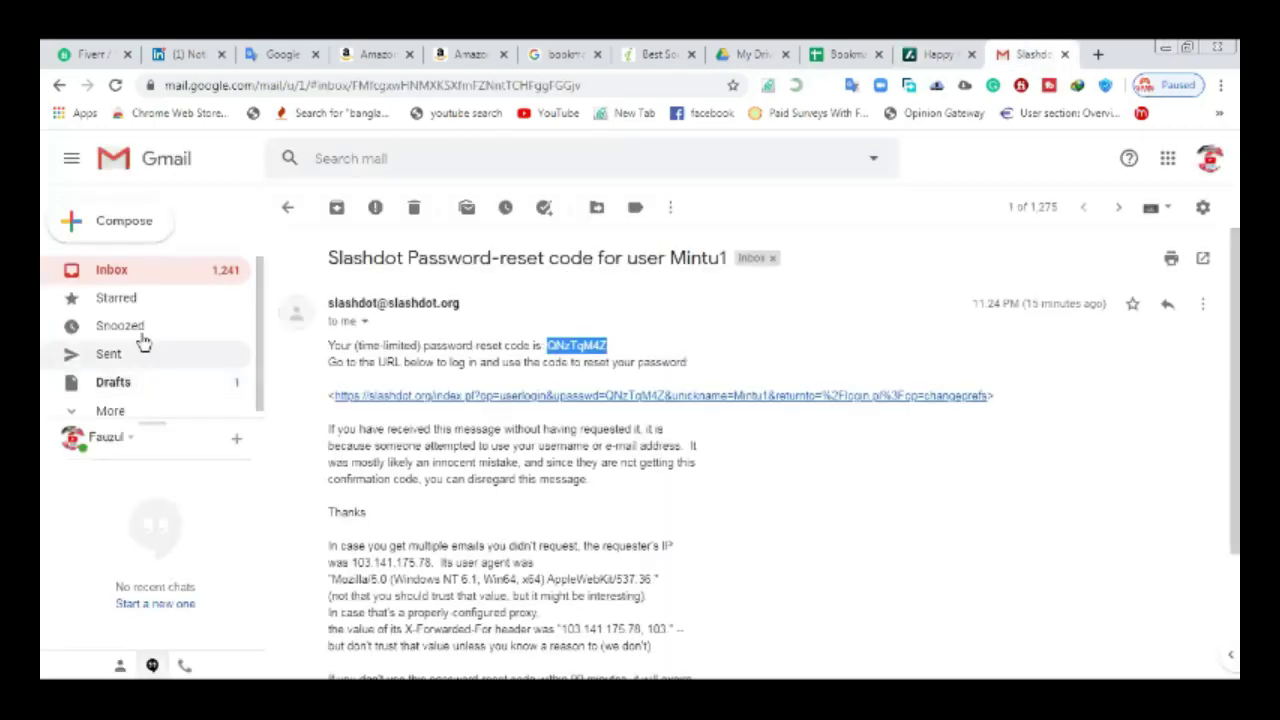
click(139, 281)
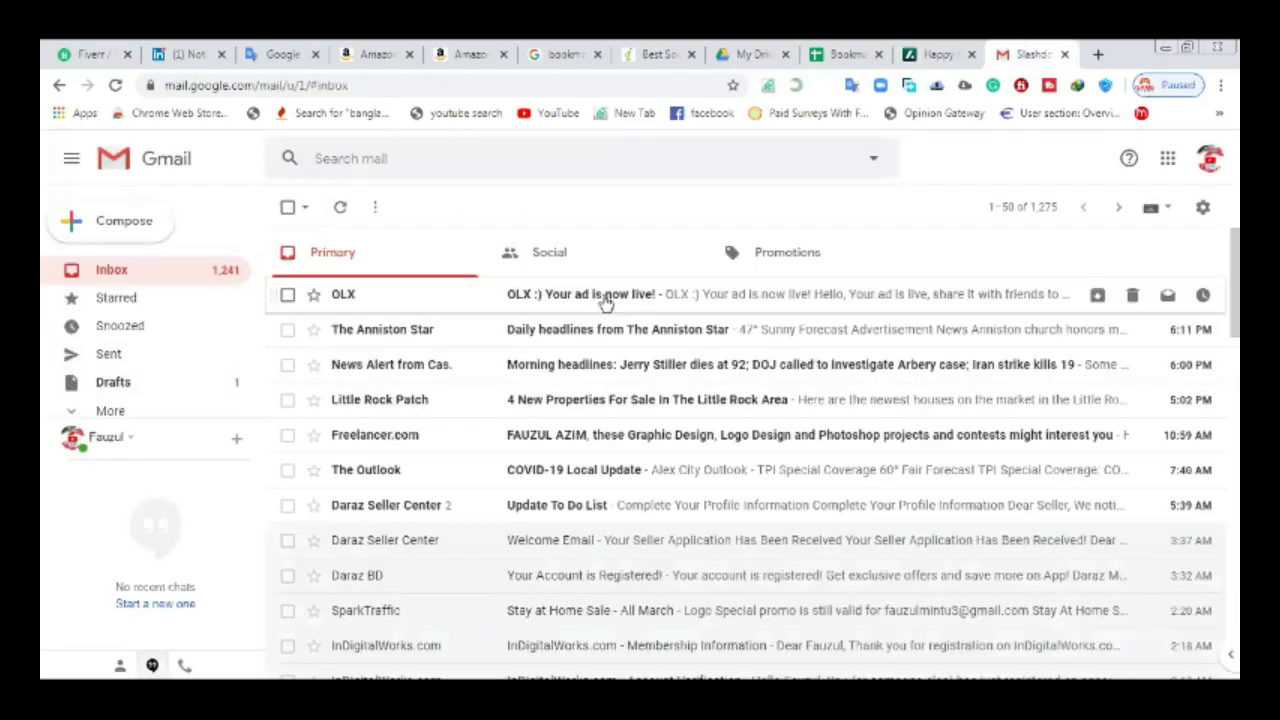
click(788, 254)
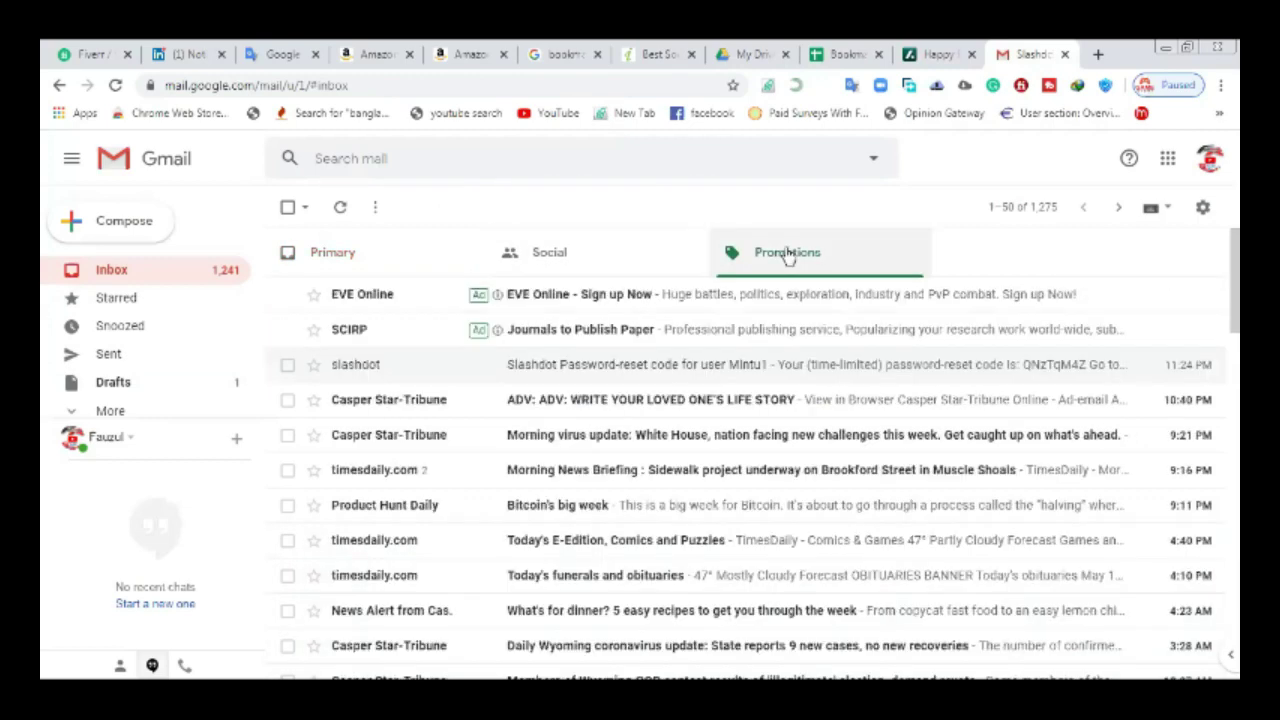
click(566, 255)
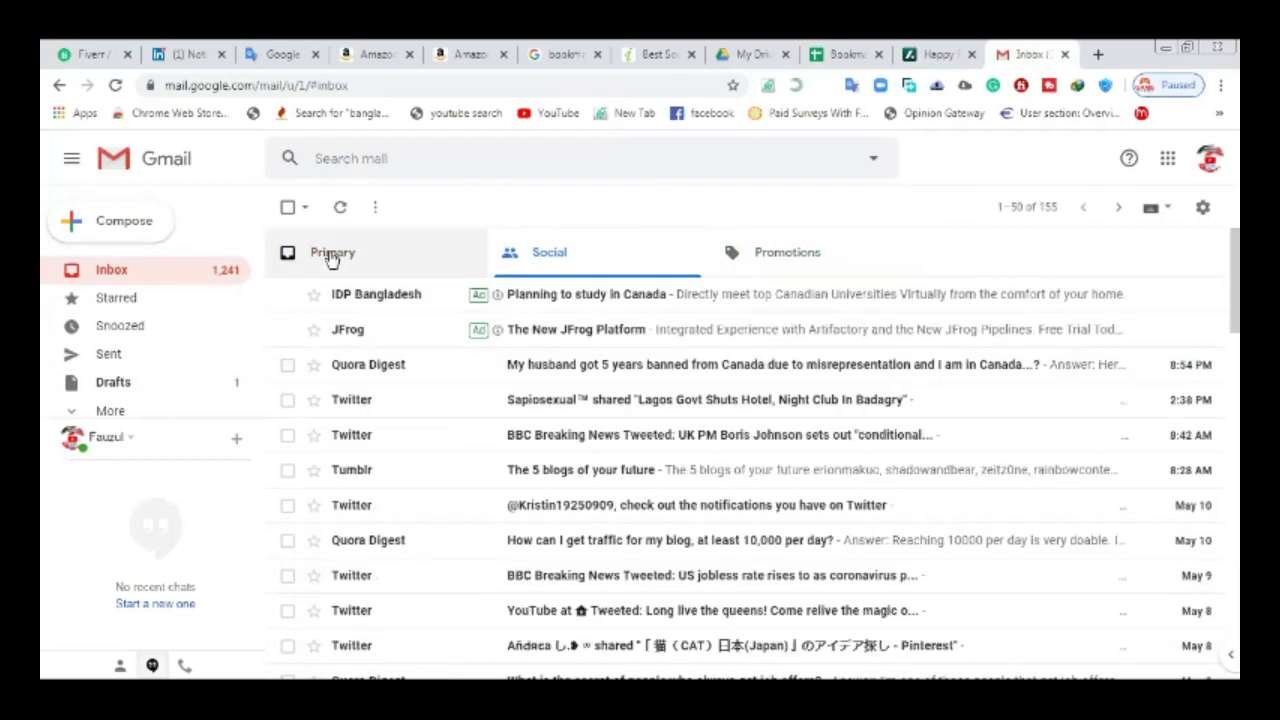
click(332, 256)
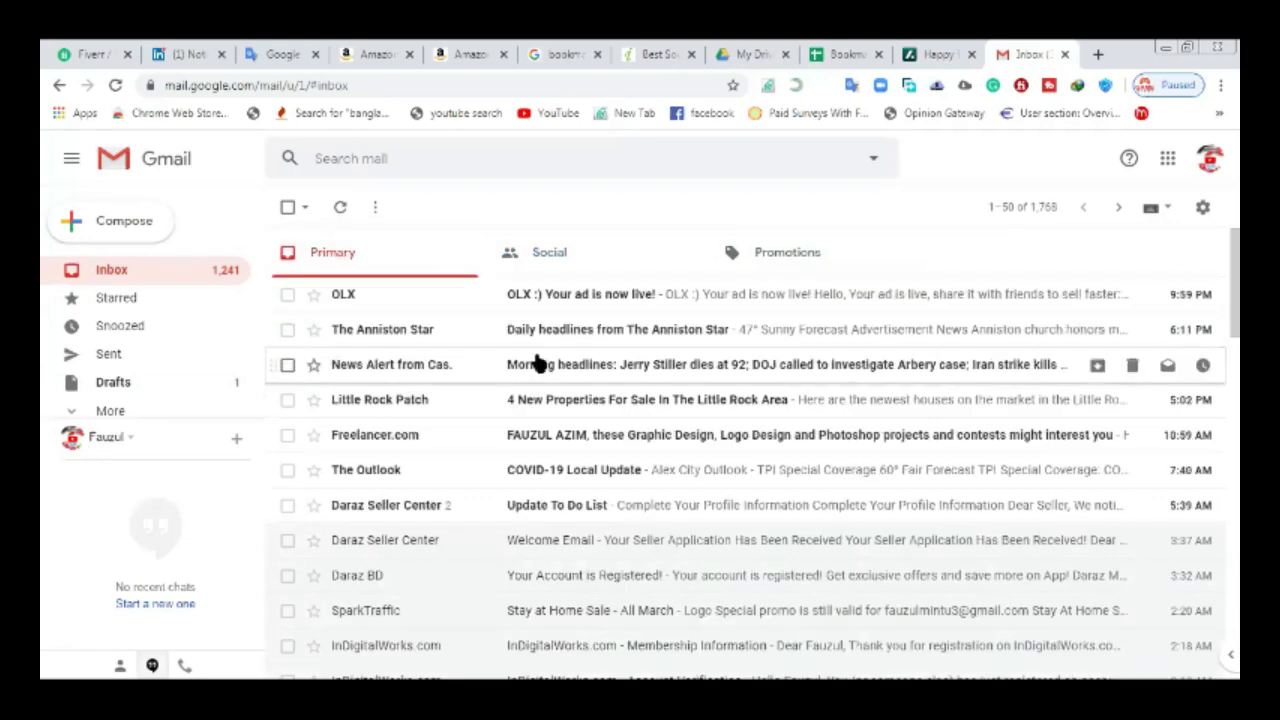
click(728, 52)
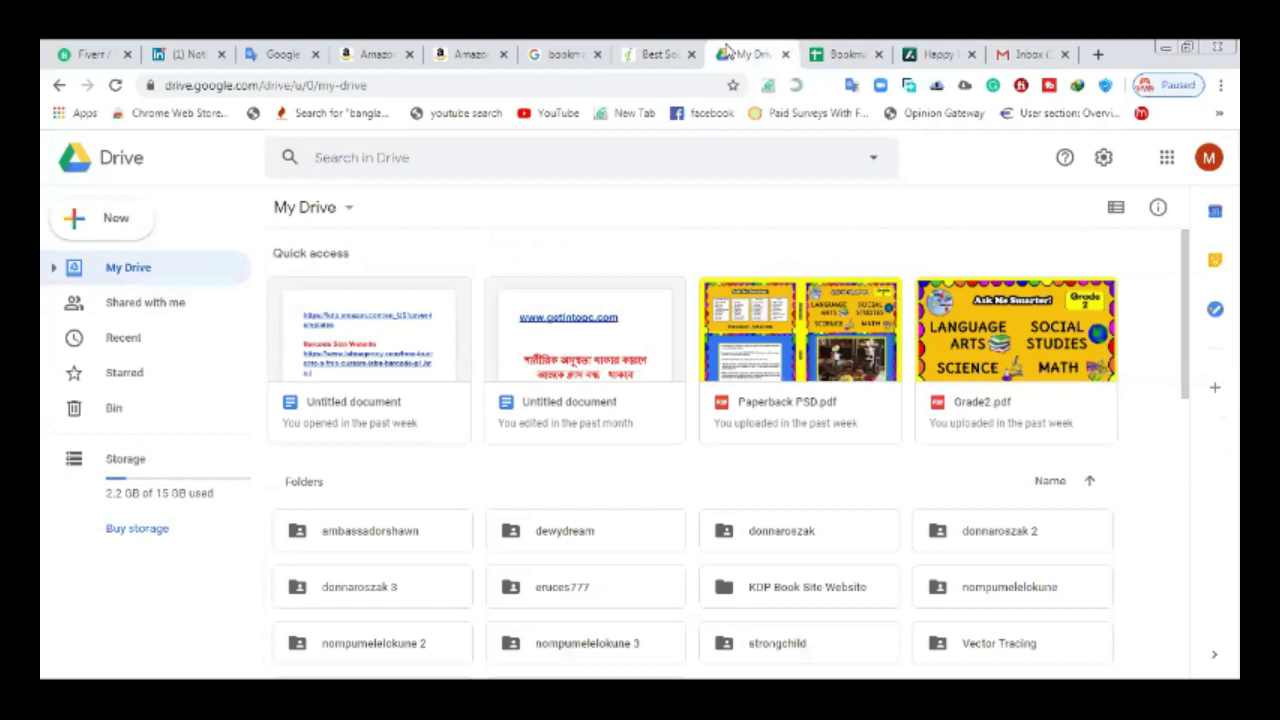
- Start a new blank Google Sheets spreadsheet from Drive's New menu
click(105, 227)
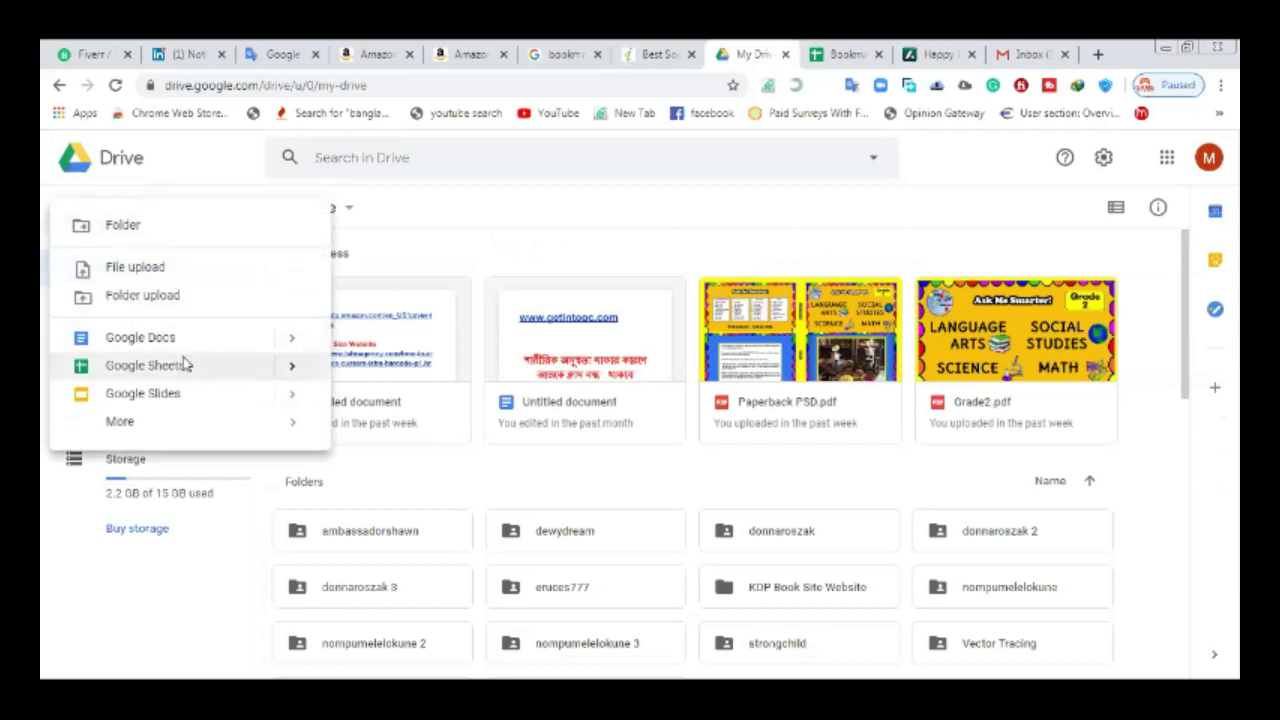
click(185, 365)
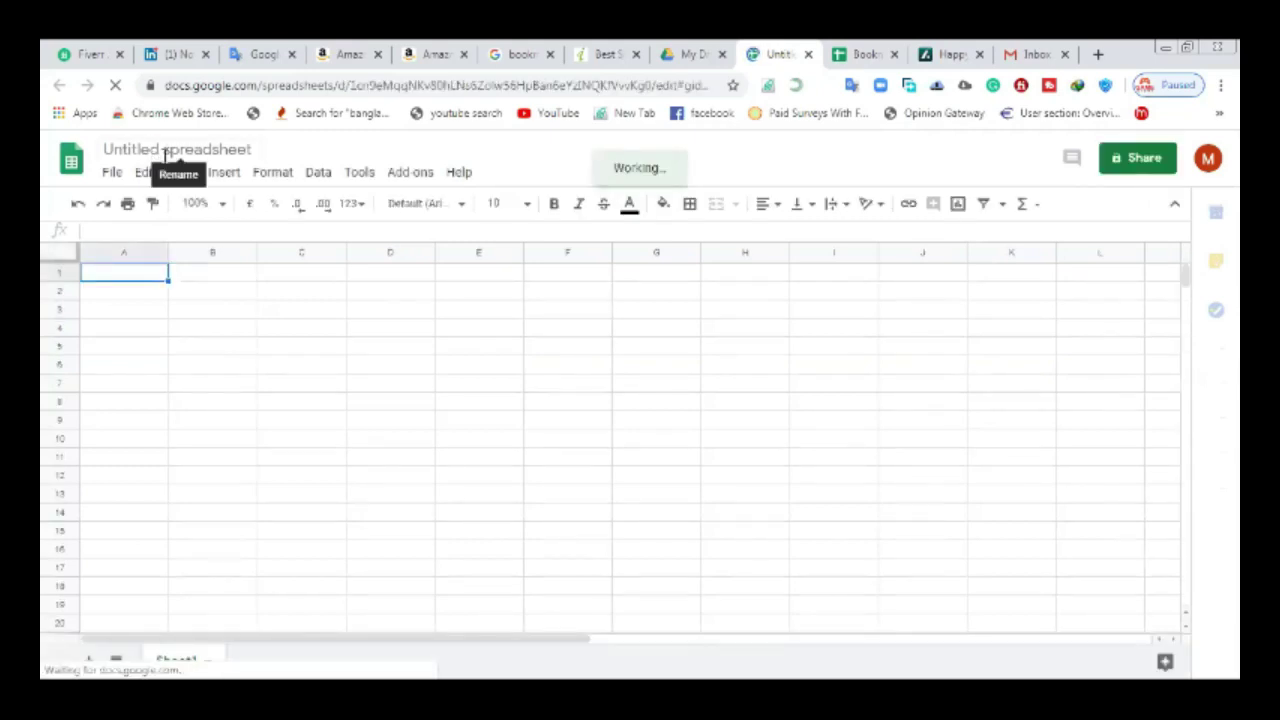
- Rename the untitled spreadsheet to 'Buyer'
click(165, 150)
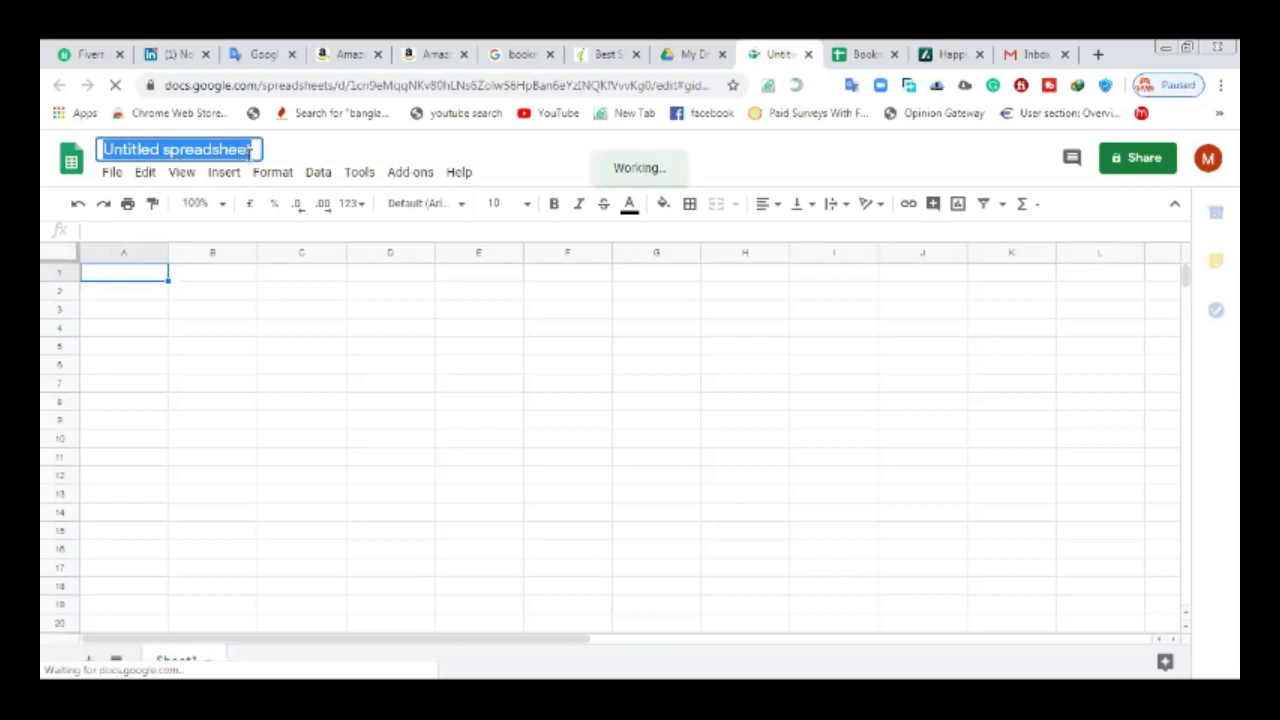
text(Buyer)
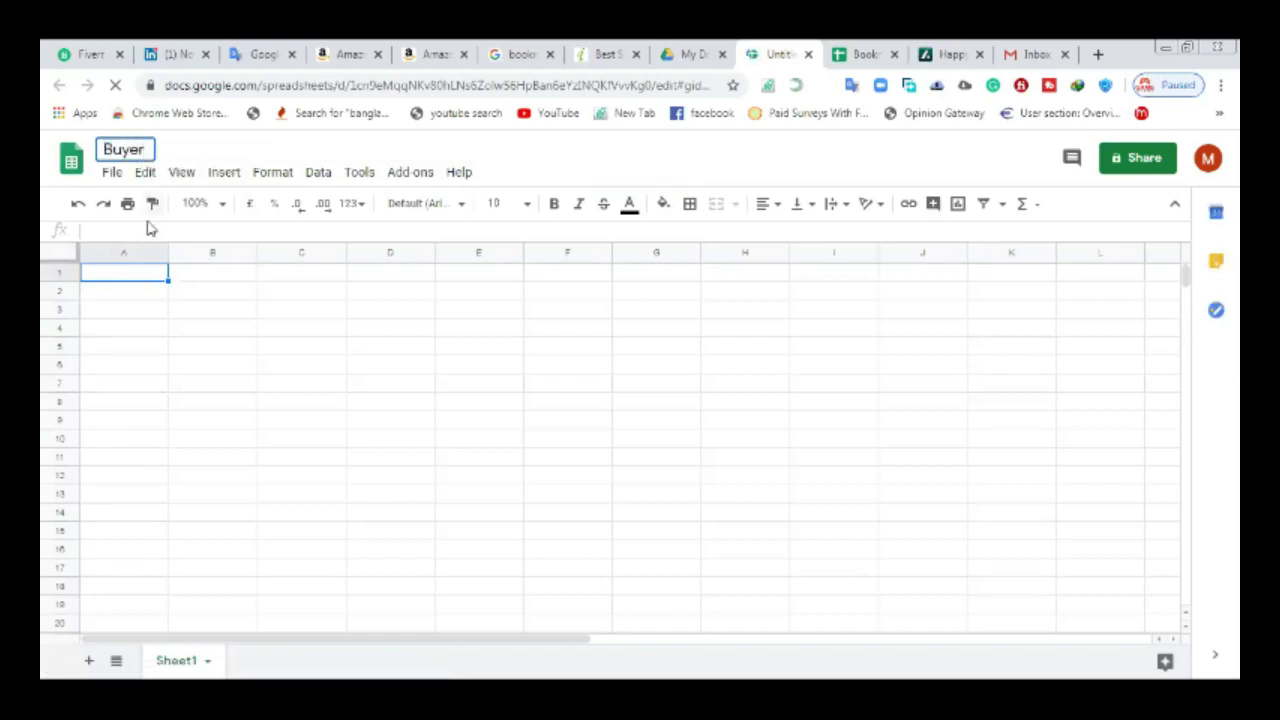
click(119, 275)
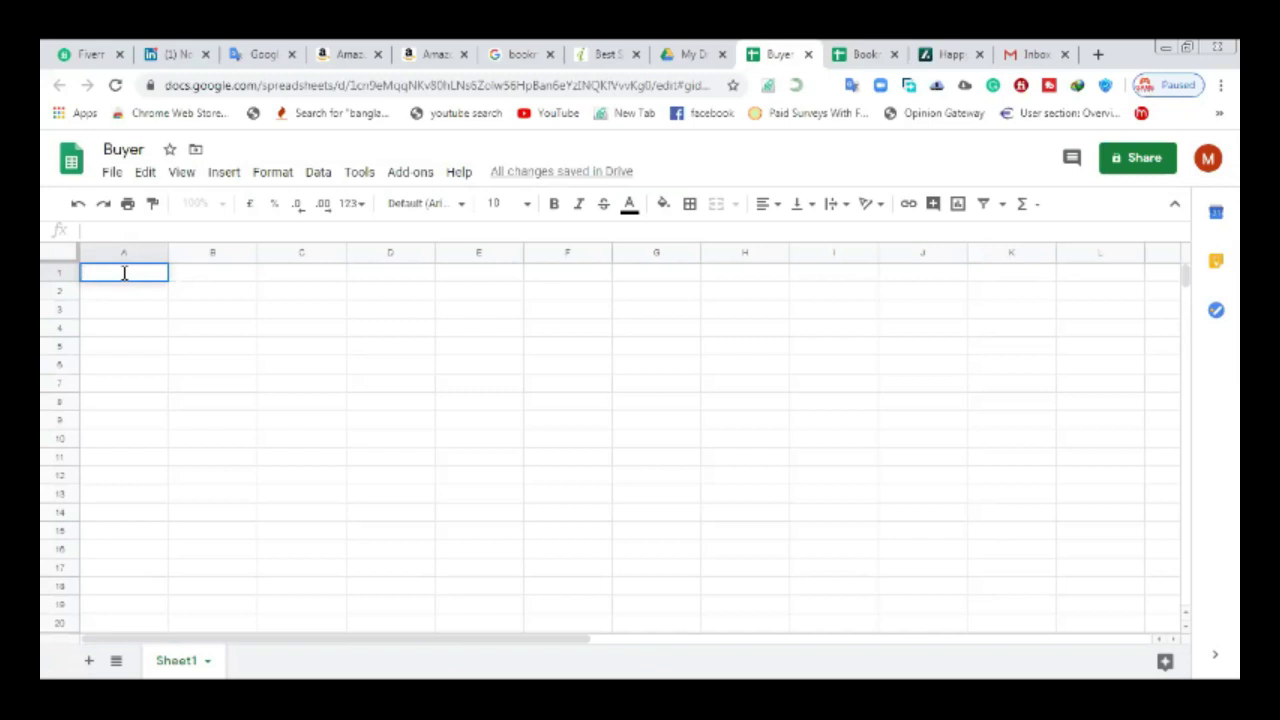
- Enter the heading Bookmarking Sites List in A1 and widen column A to fit it
text(Bu)
text(okmar)
text(king S)
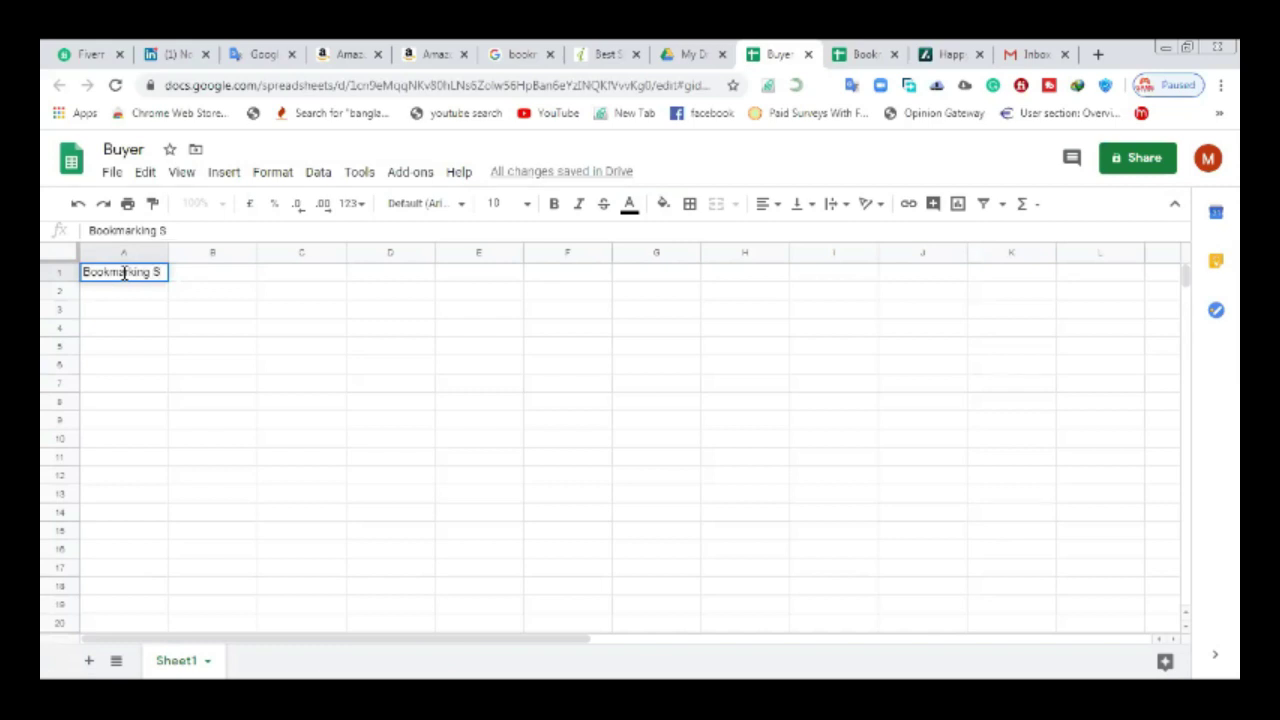
text(ites List)
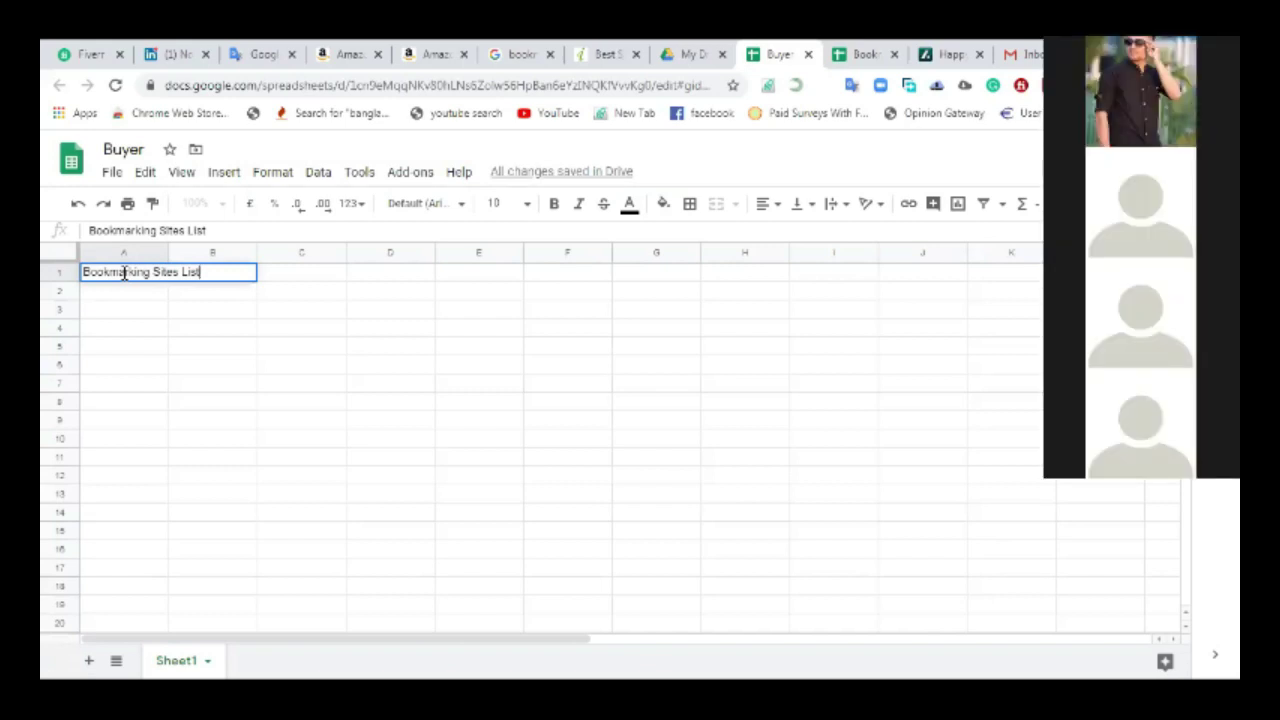
key(Return)
click(173, 278)
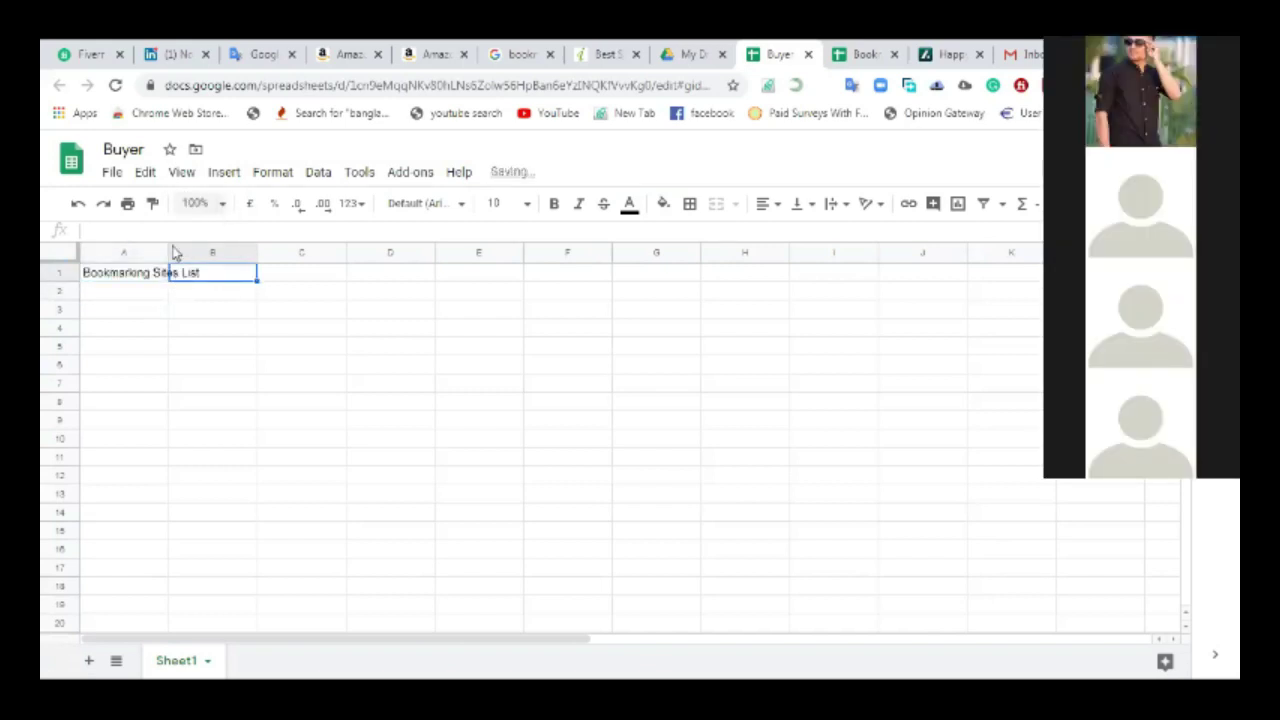
click(143, 271)
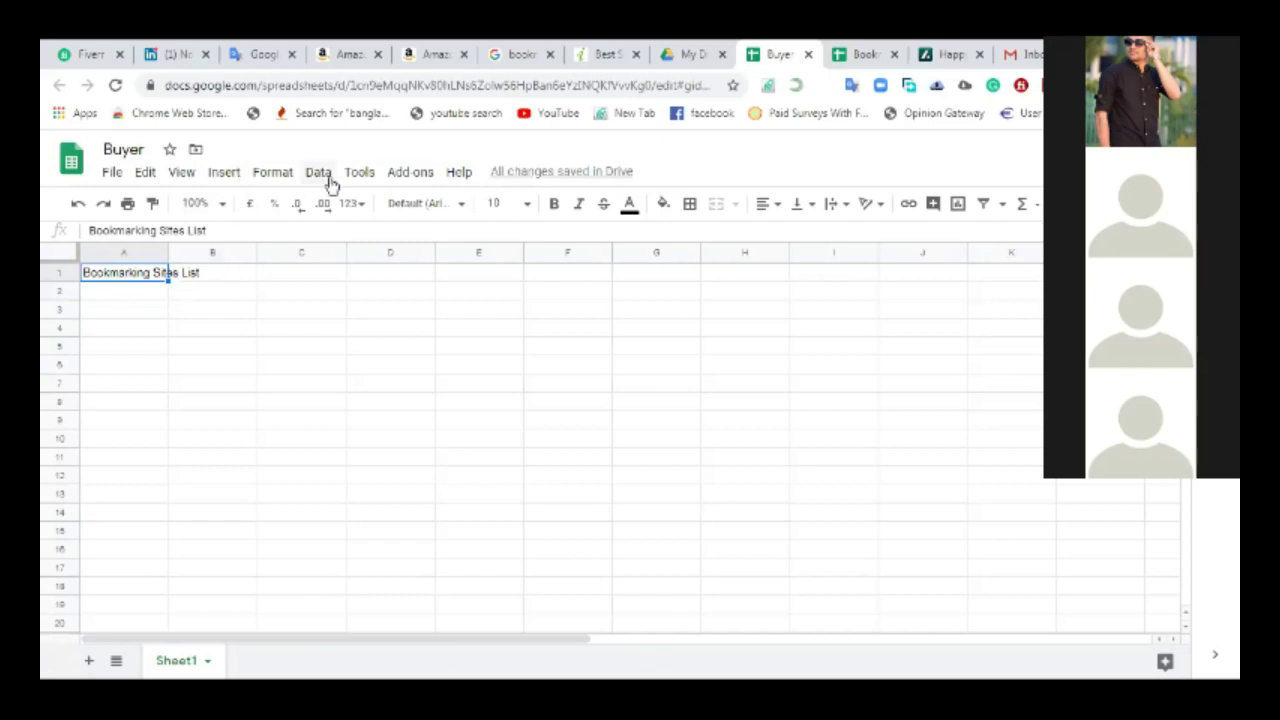
drag(168, 252, 326, 255)
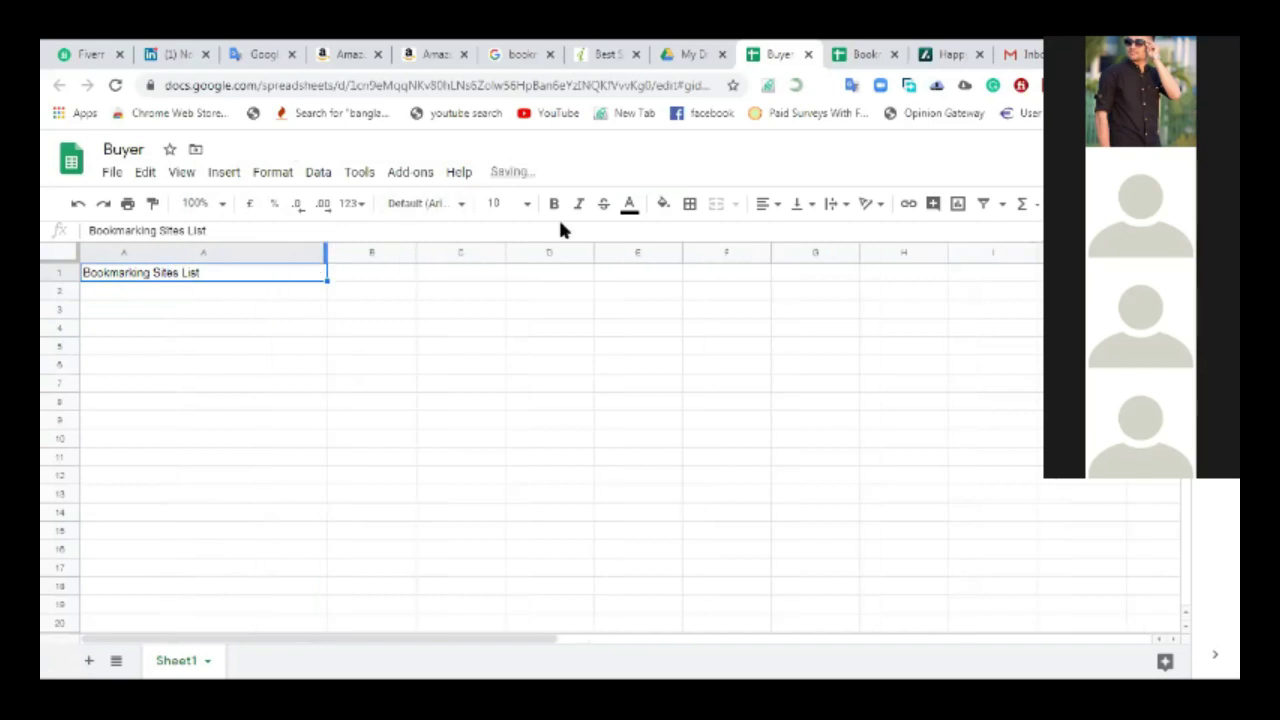
- Format the A1 heading as size 18, bold and red
click(526, 204)
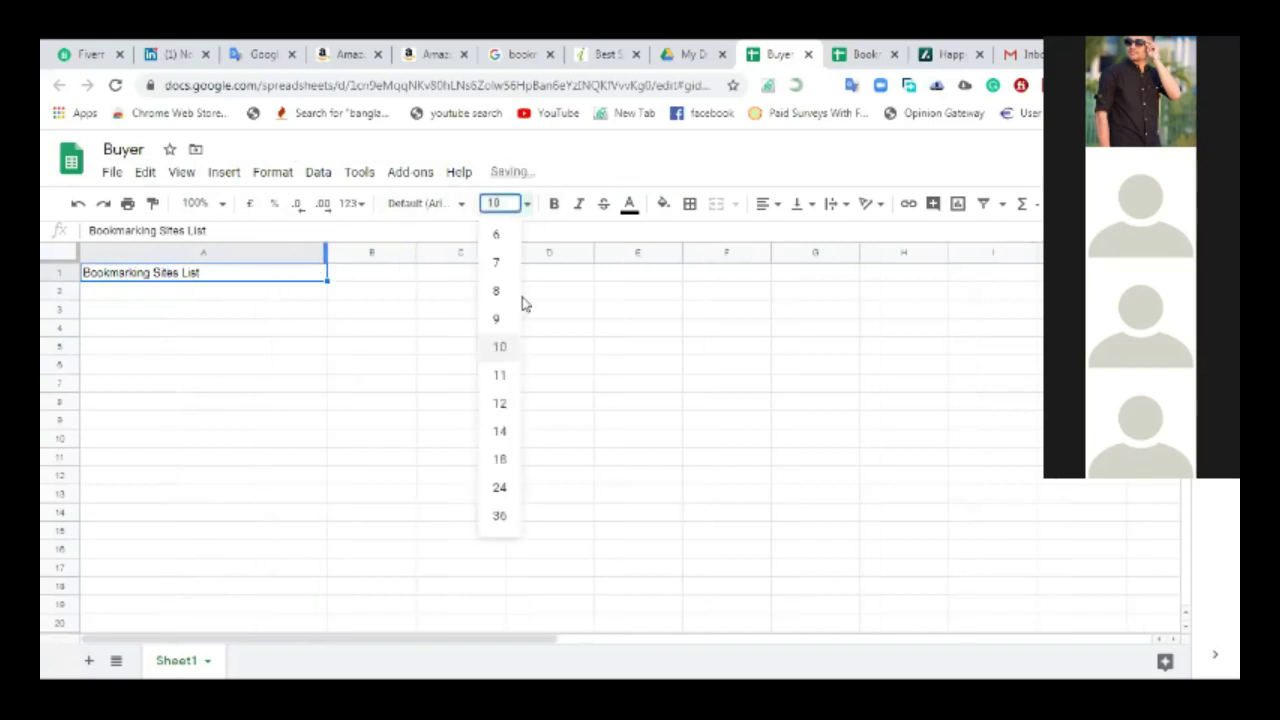
click(507, 458)
click(555, 206)
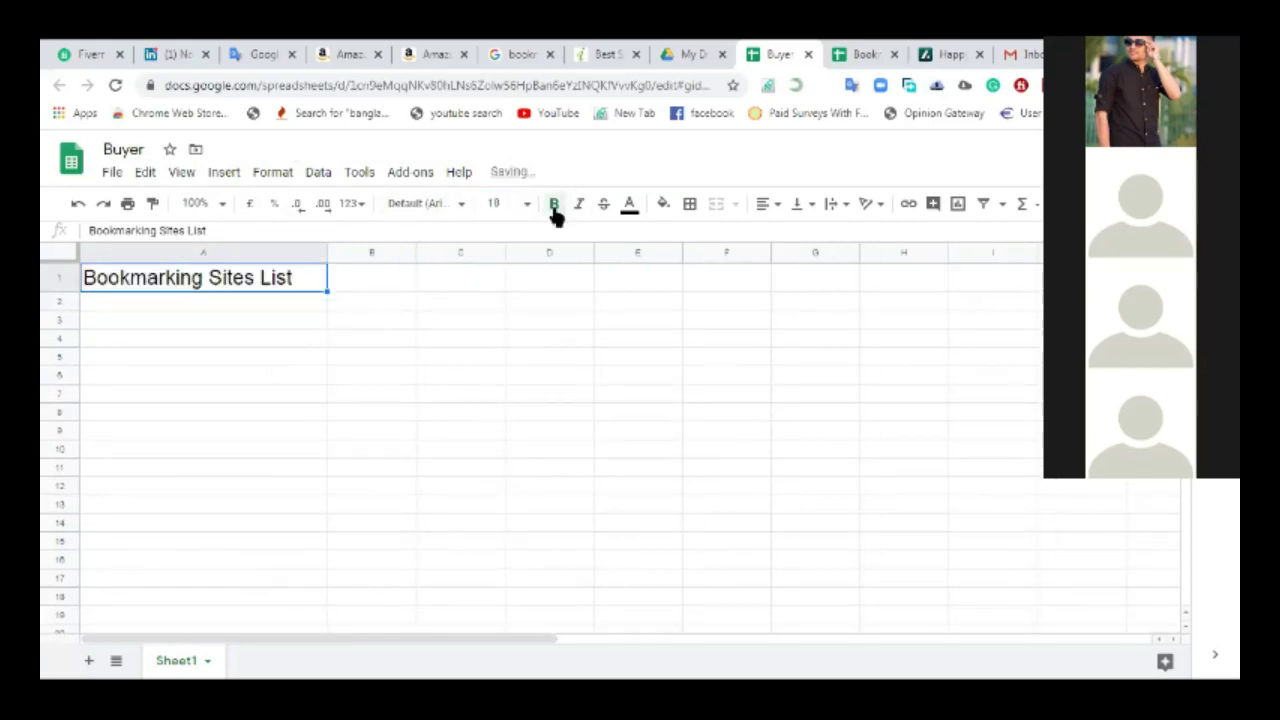
click(630, 205)
click(655, 287)
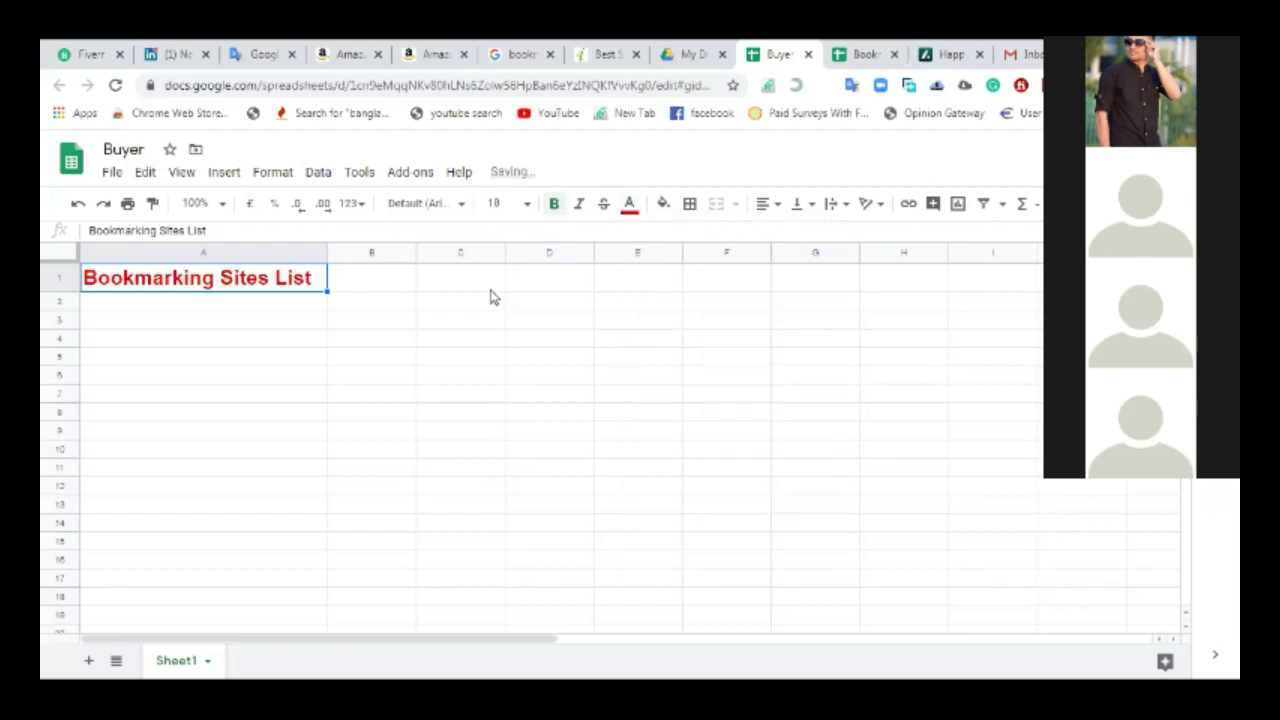
click(377, 283)
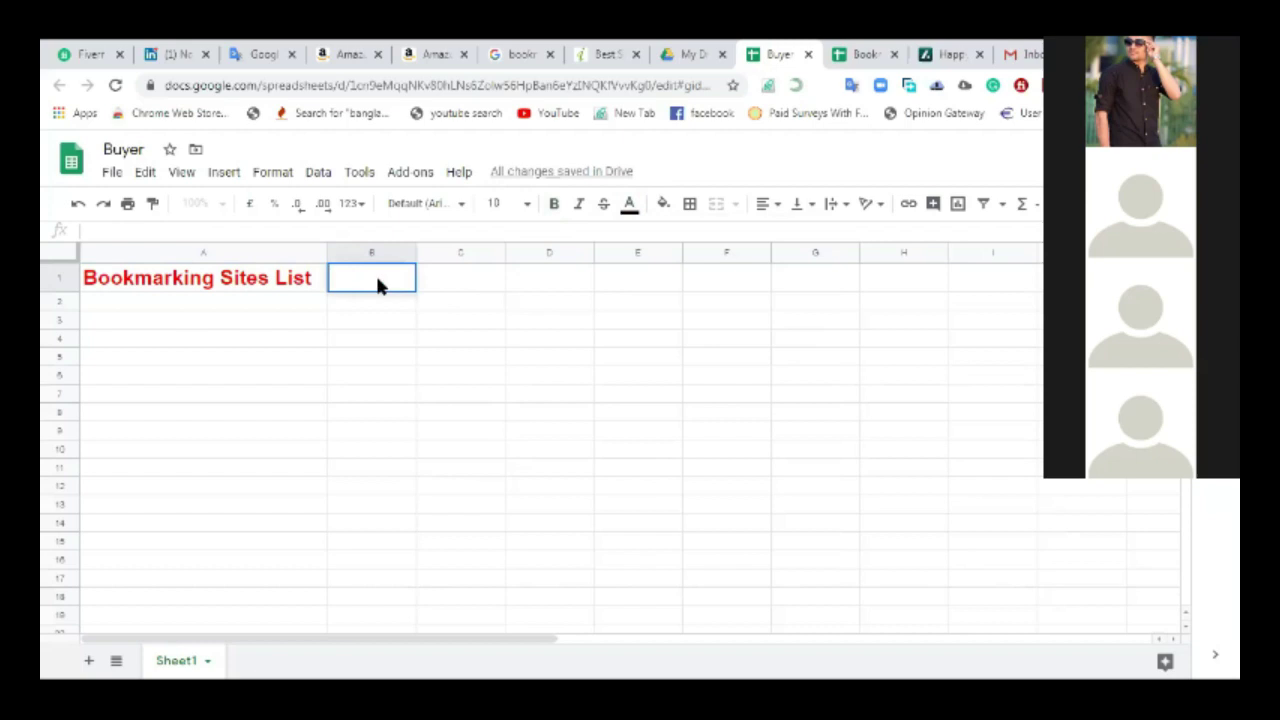
- Add the Screnshort Link header in B1, widen column B, and make it size 18, bold, red
text(Bo)
text(ren)
text(short)
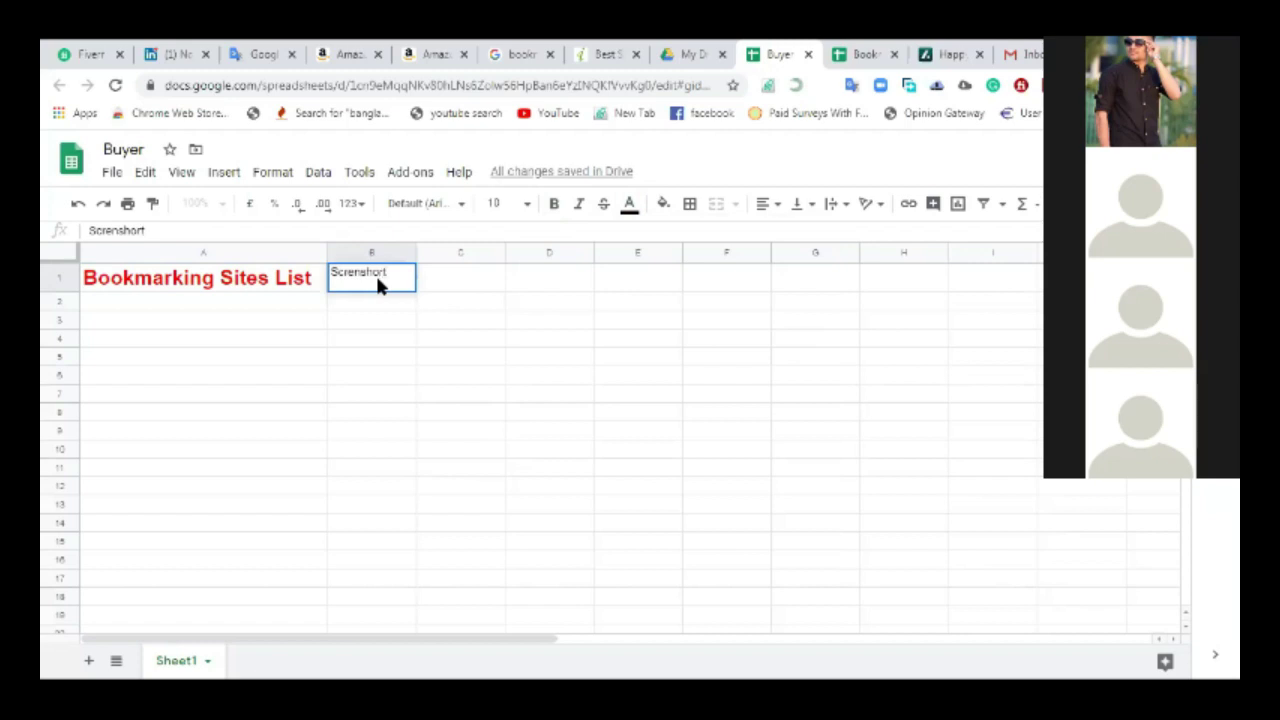
text( Link)
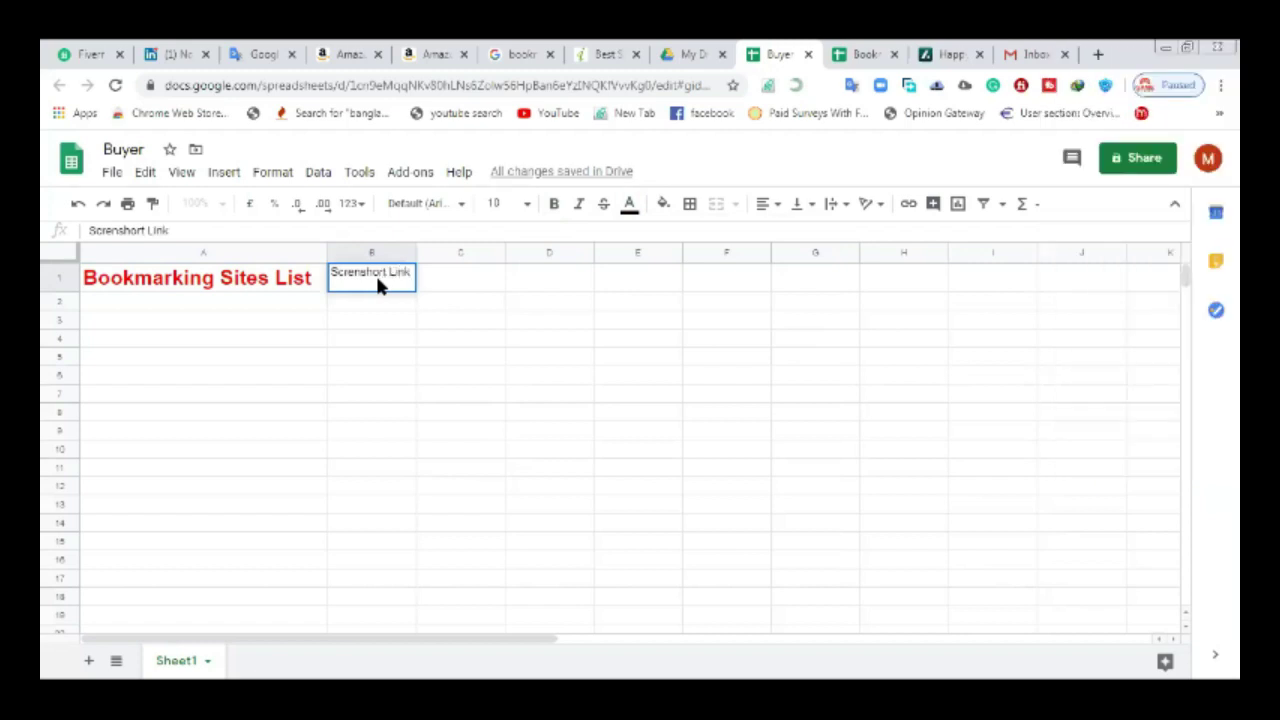
drag(416, 252, 566, 258)
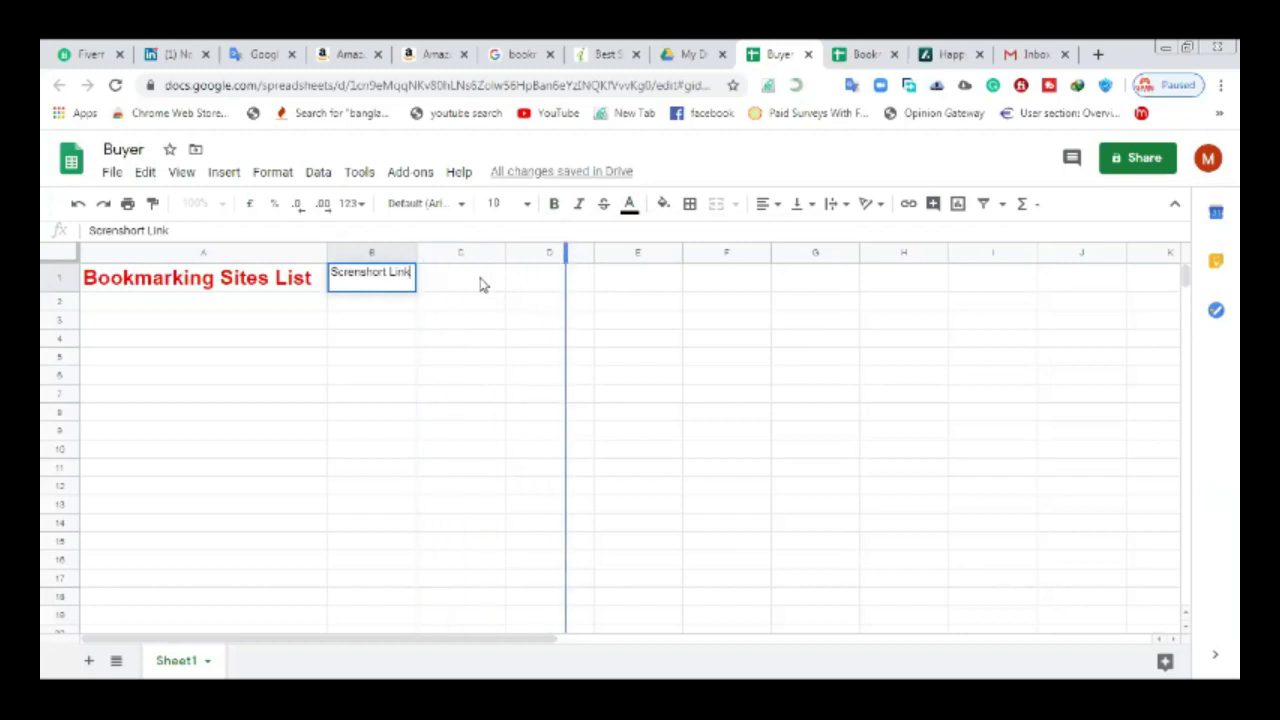
click(398, 300)
click(400, 283)
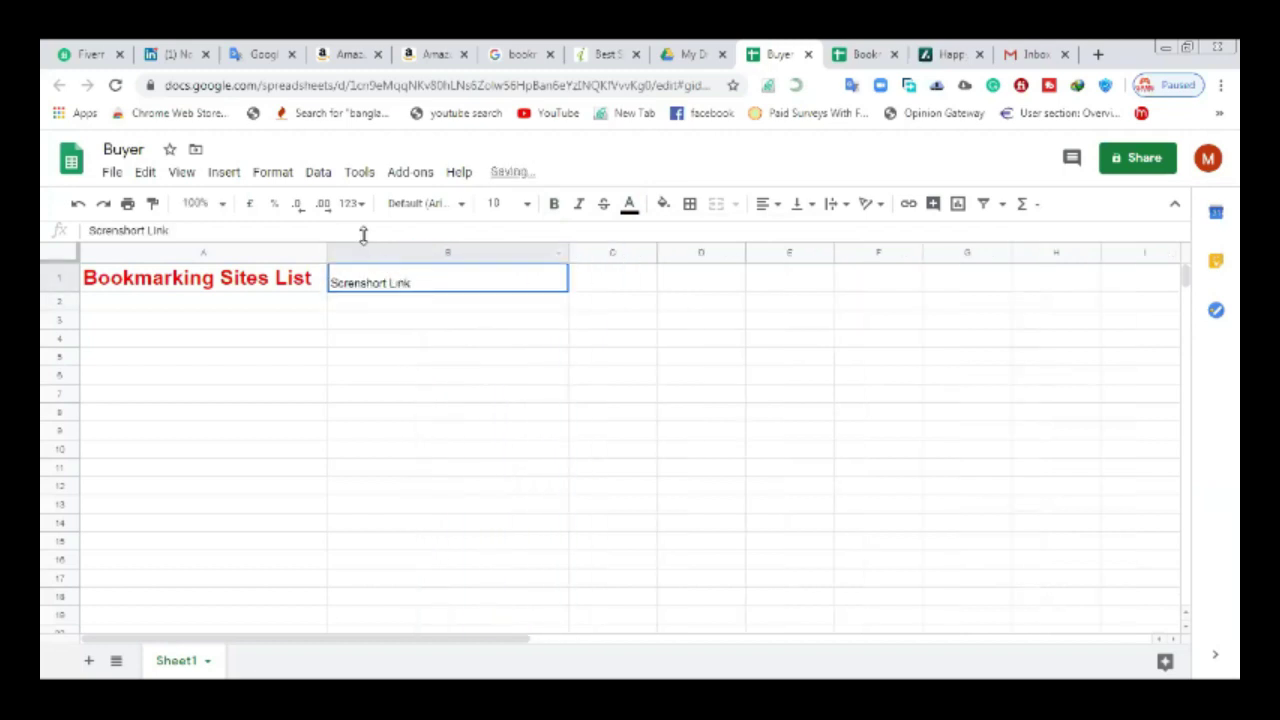
click(521, 207)
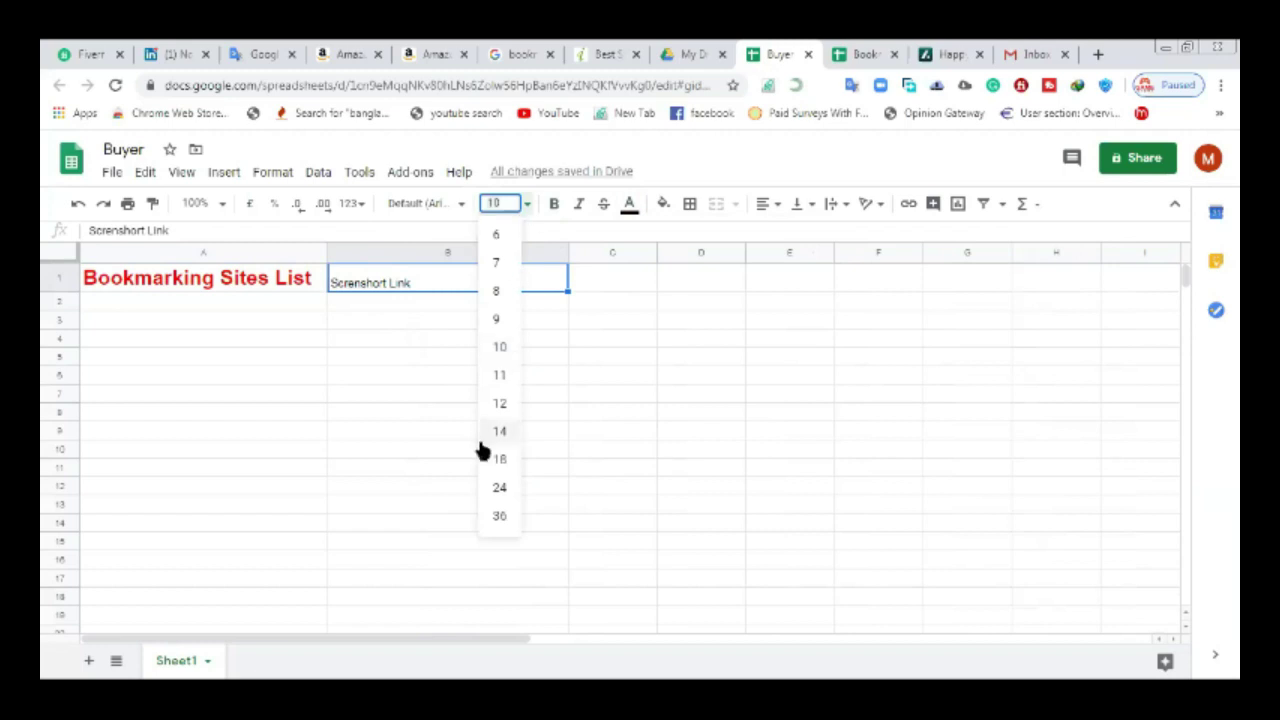
click(499, 459)
click(554, 203)
click(629, 203)
click(655, 287)
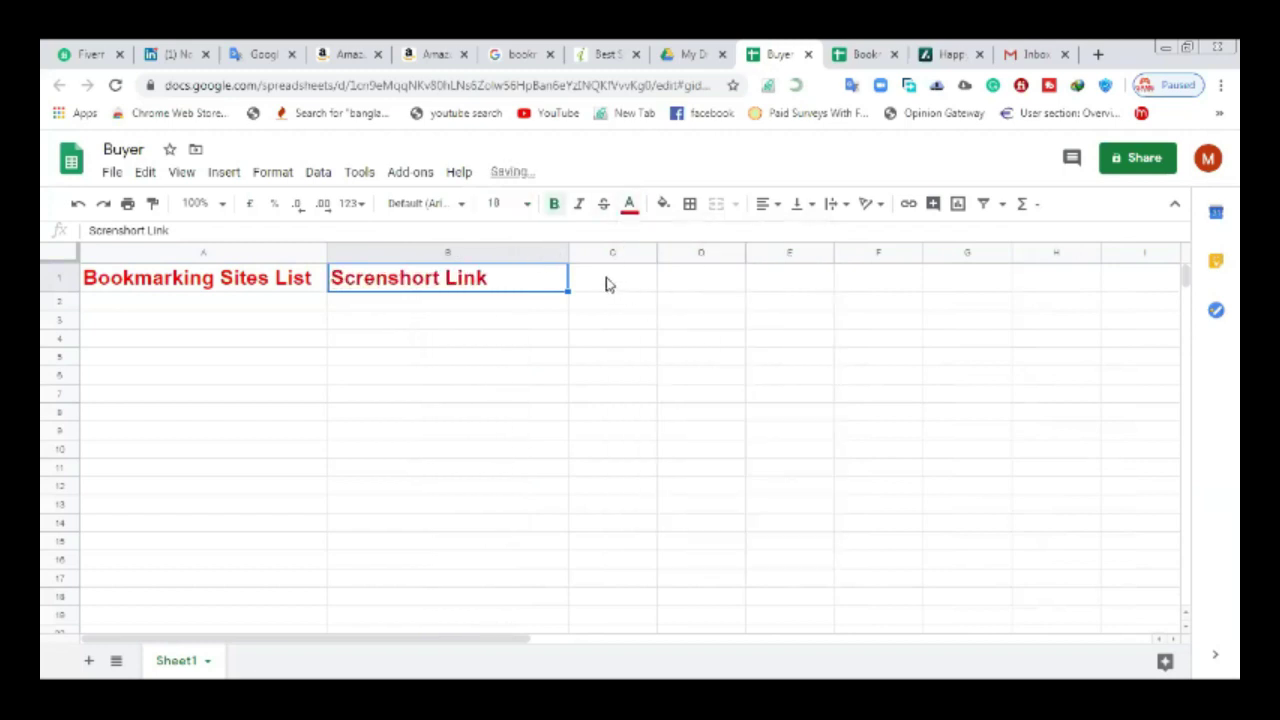
- Add the Live Link header in C1, widen column C, and make it size 18 and red
double_click(607, 277)
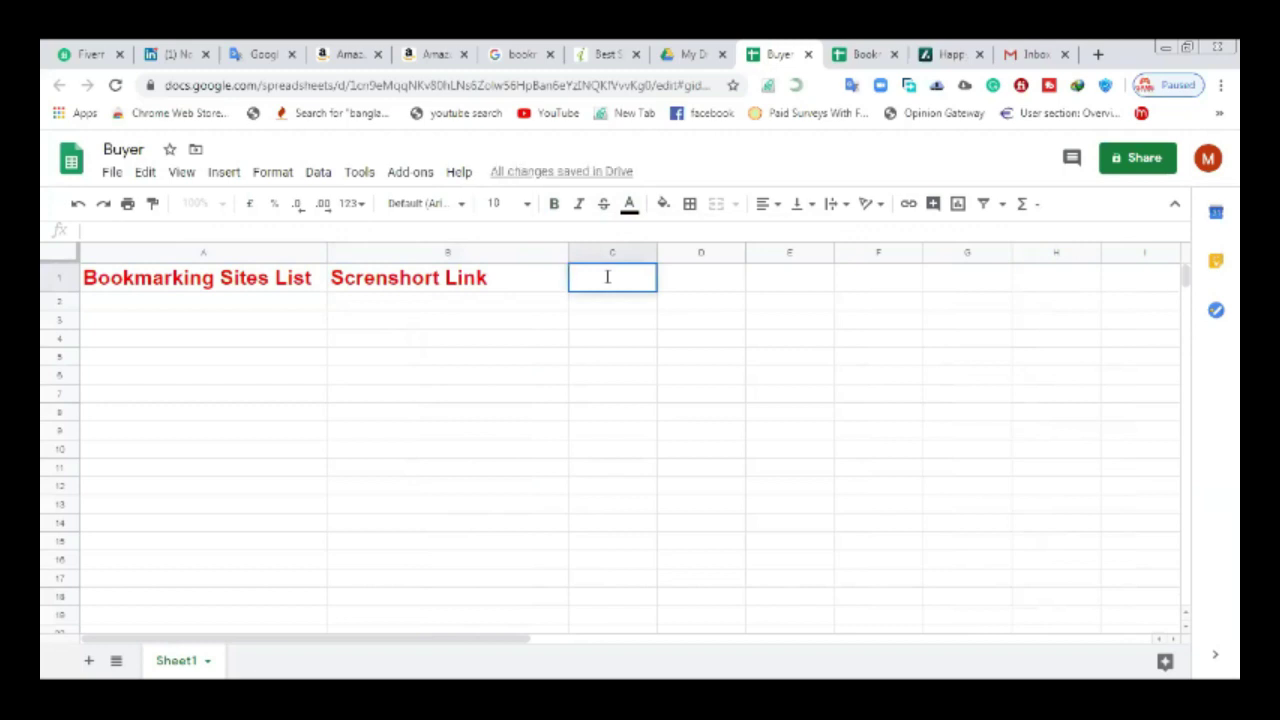
text(4)
text(ive Li)
text(nk)
key(Return)
click(623, 273)
drag(656, 251, 793, 260)
key(Up)
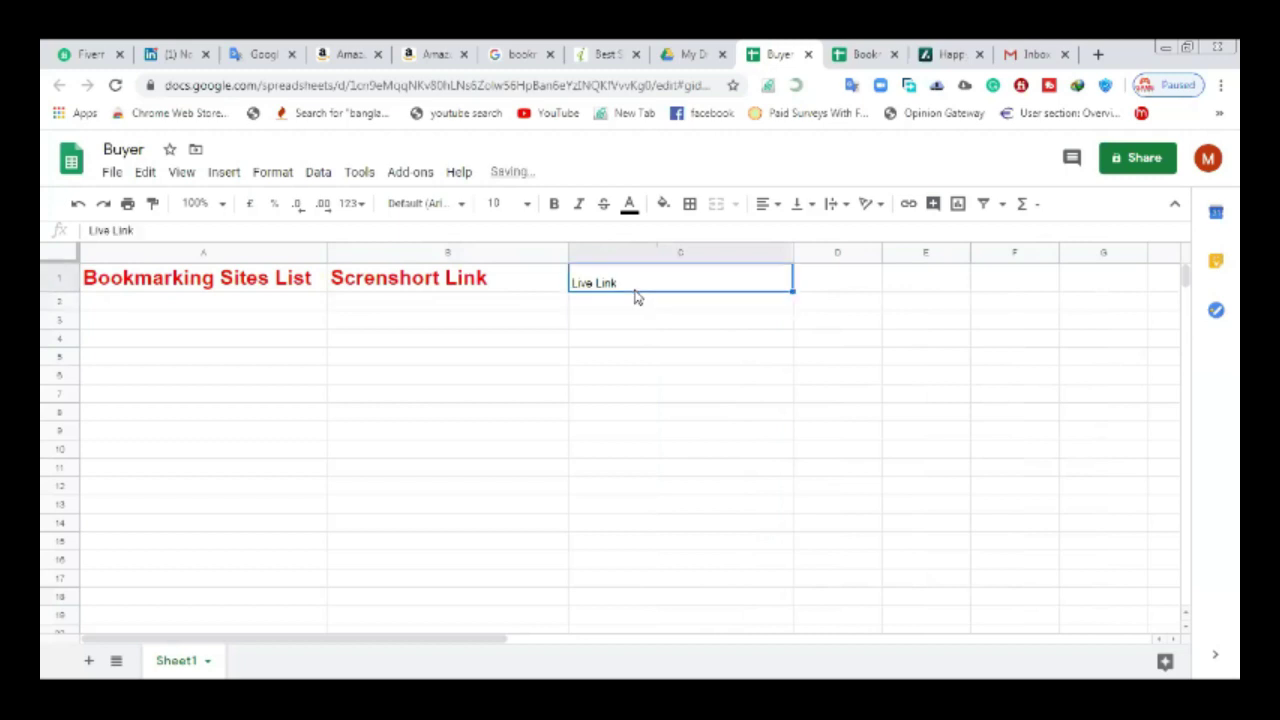
click(530, 205)
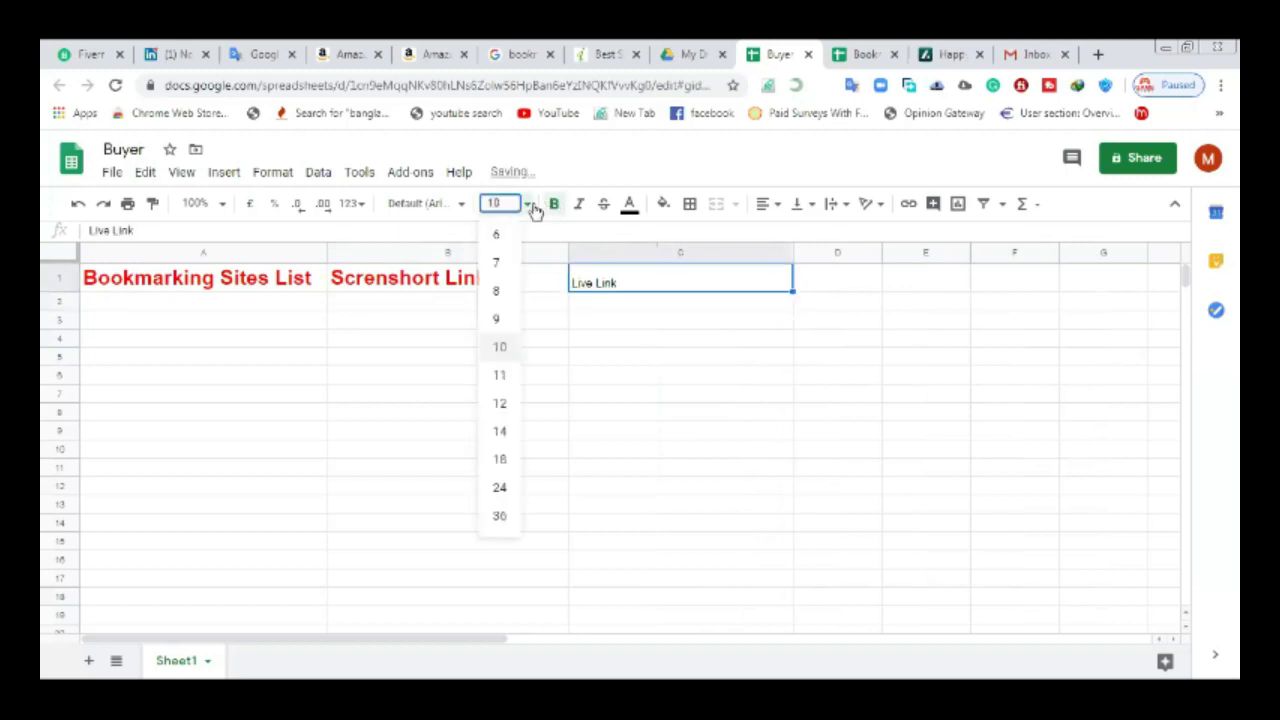
click(499, 459)
click(629, 205)
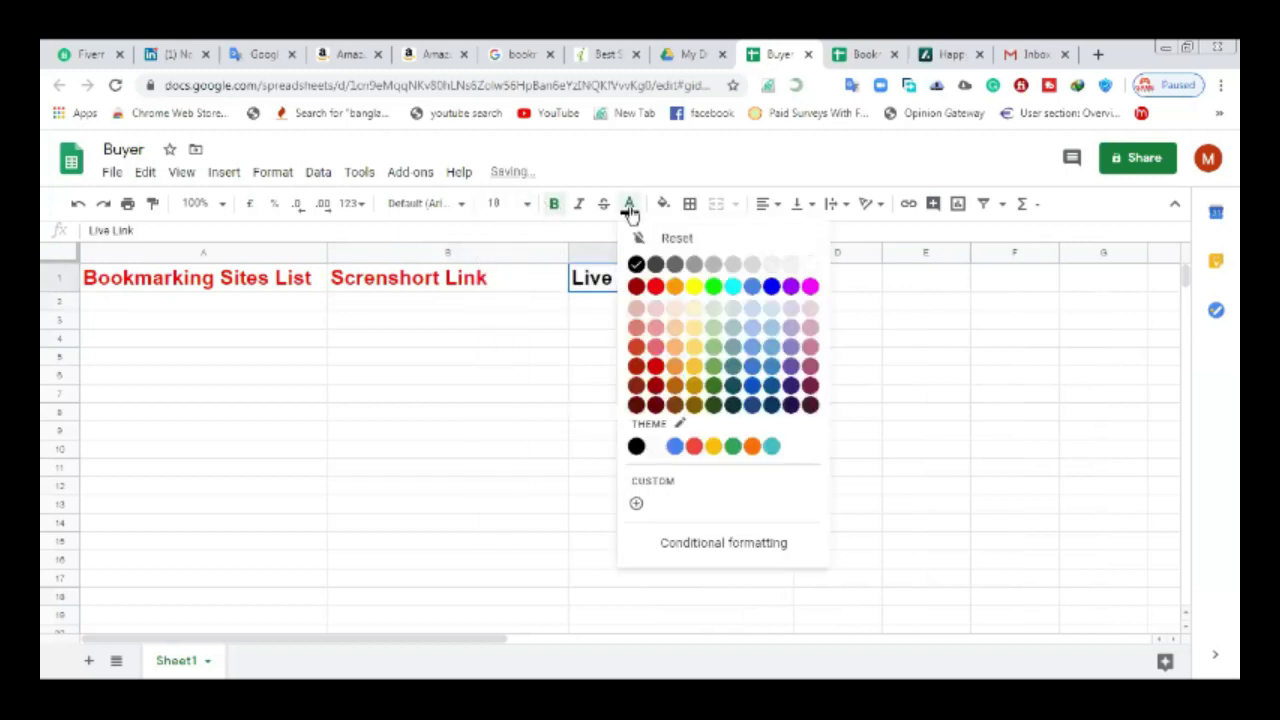
click(651, 295)
click(711, 340)
double_click(823, 277)
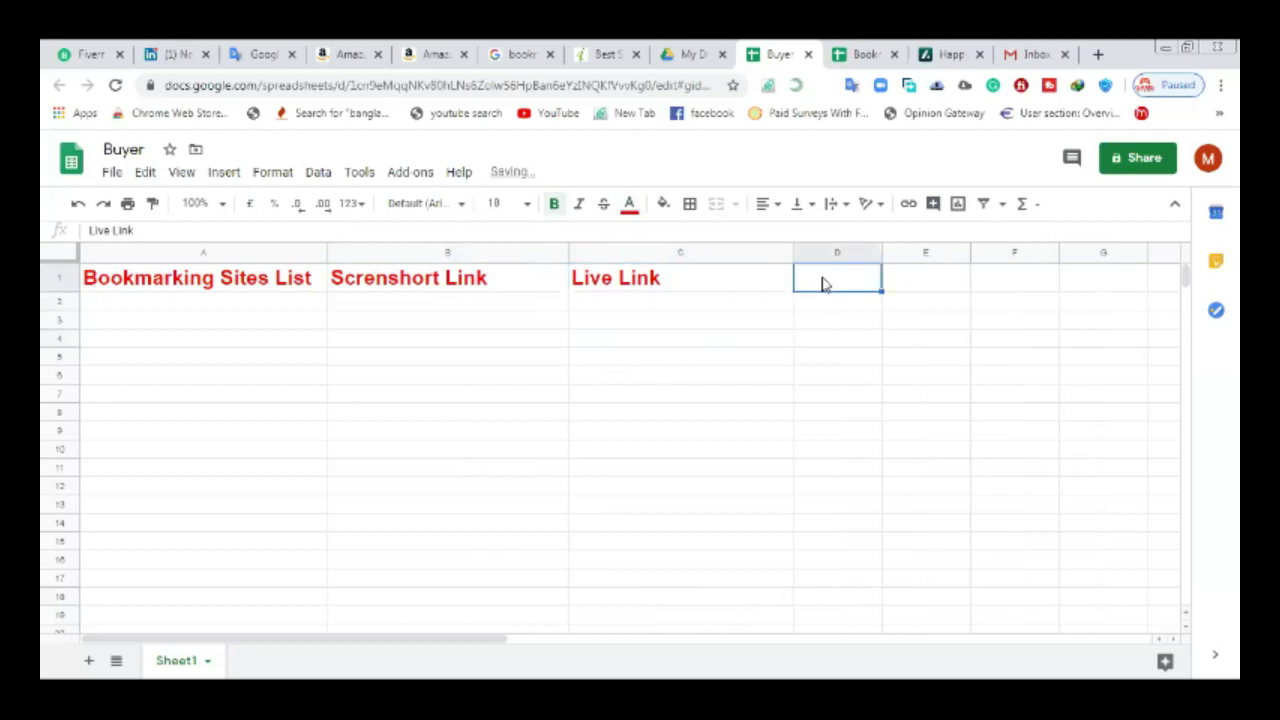
- Enter the headers DA, PA and Alexa Ranking in D1, E1 and F1
text(Da)
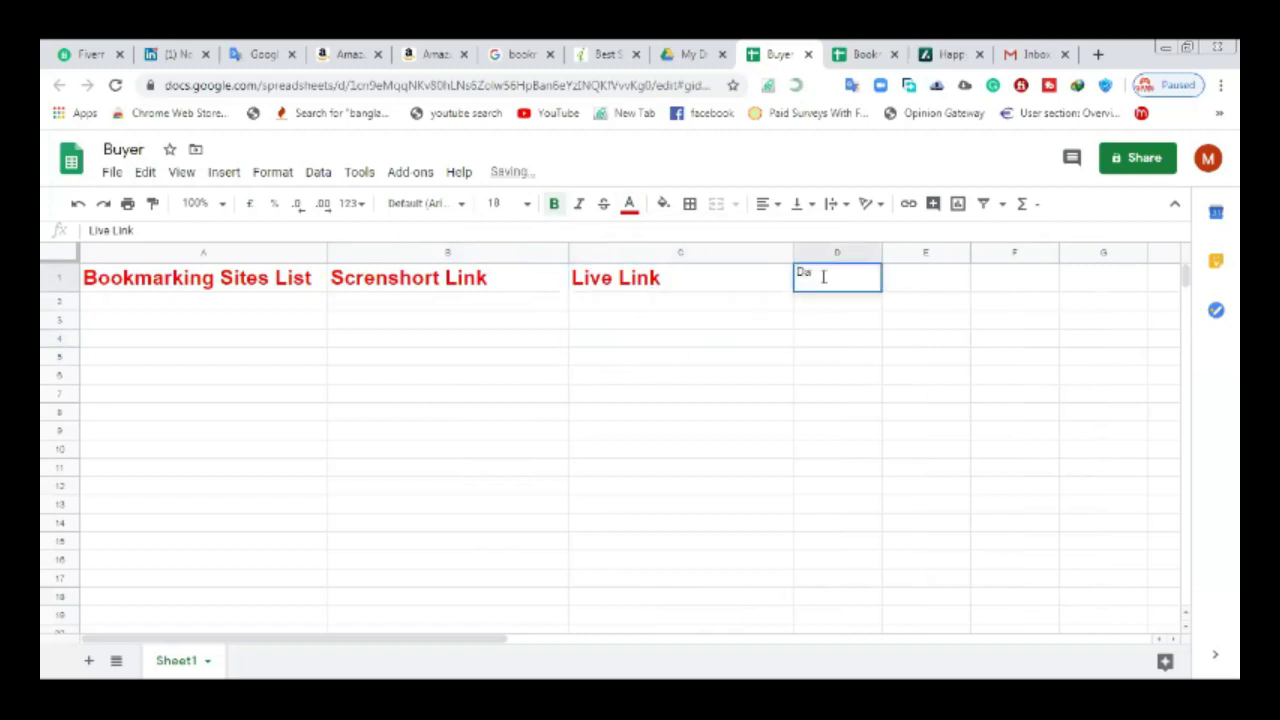
key(BackSpace)
text(A)
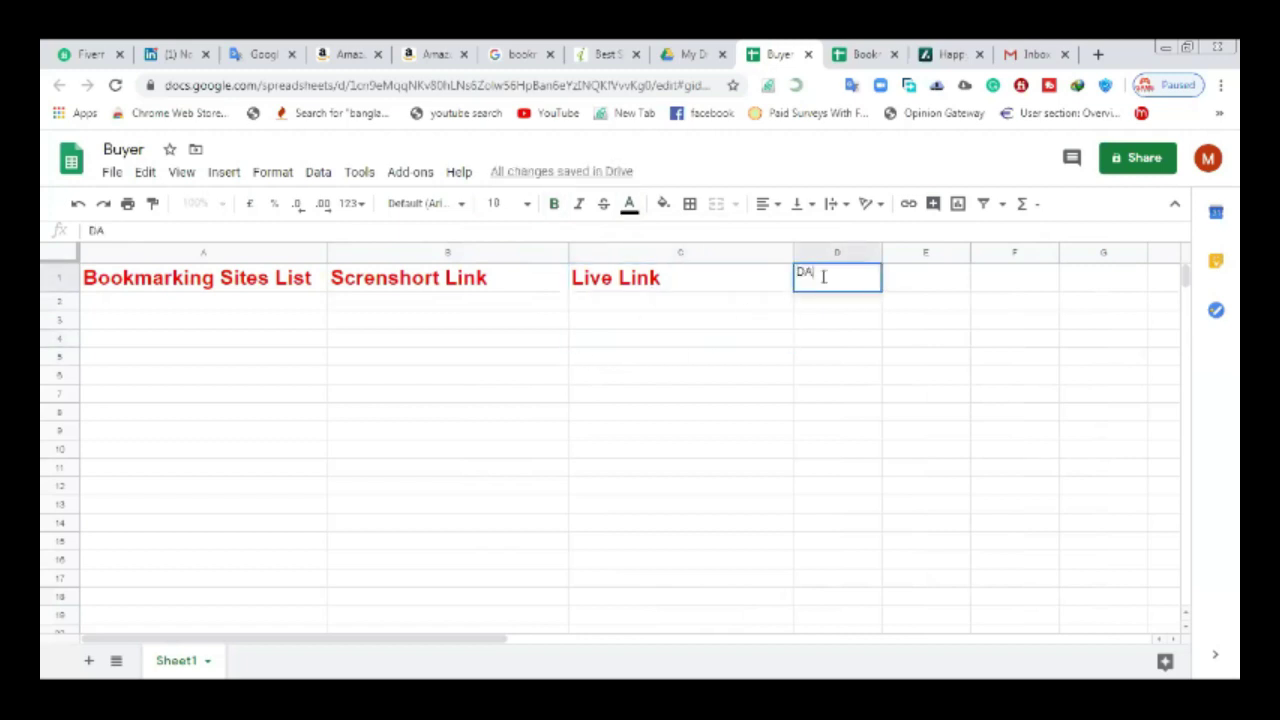
click(916, 288)
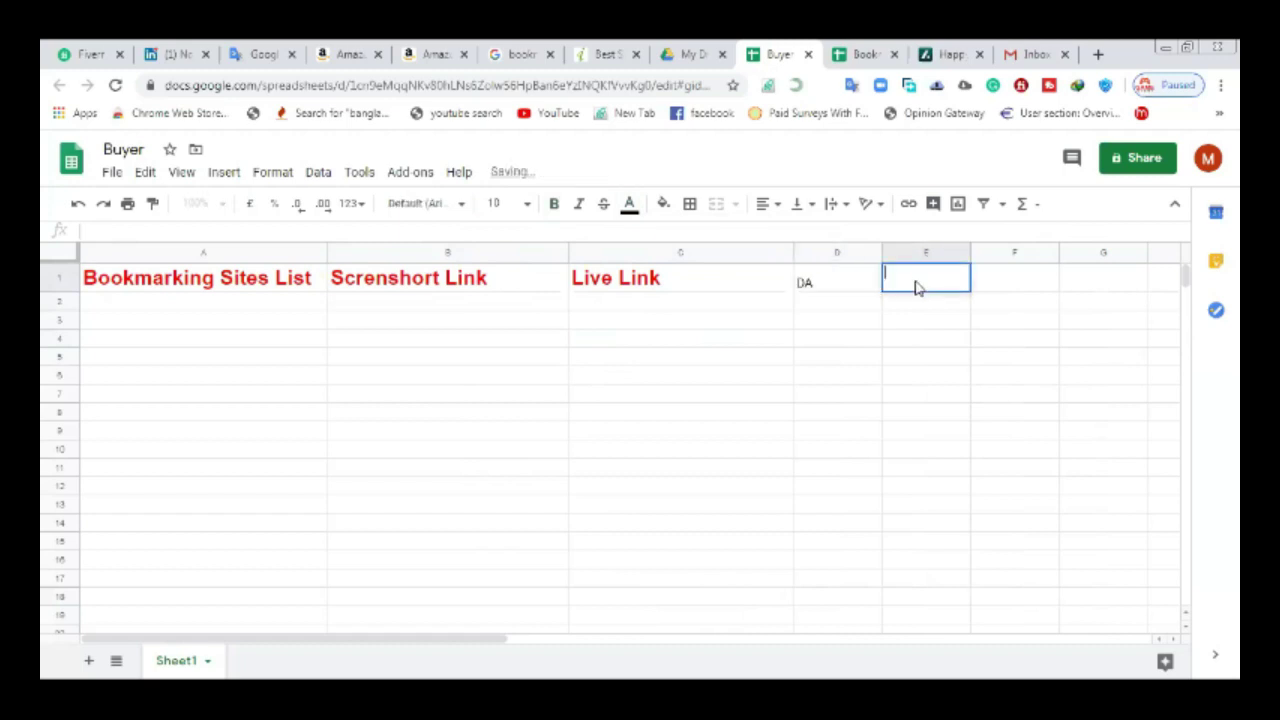
text(PA)
click(1003, 287)
double_click(1001, 281)
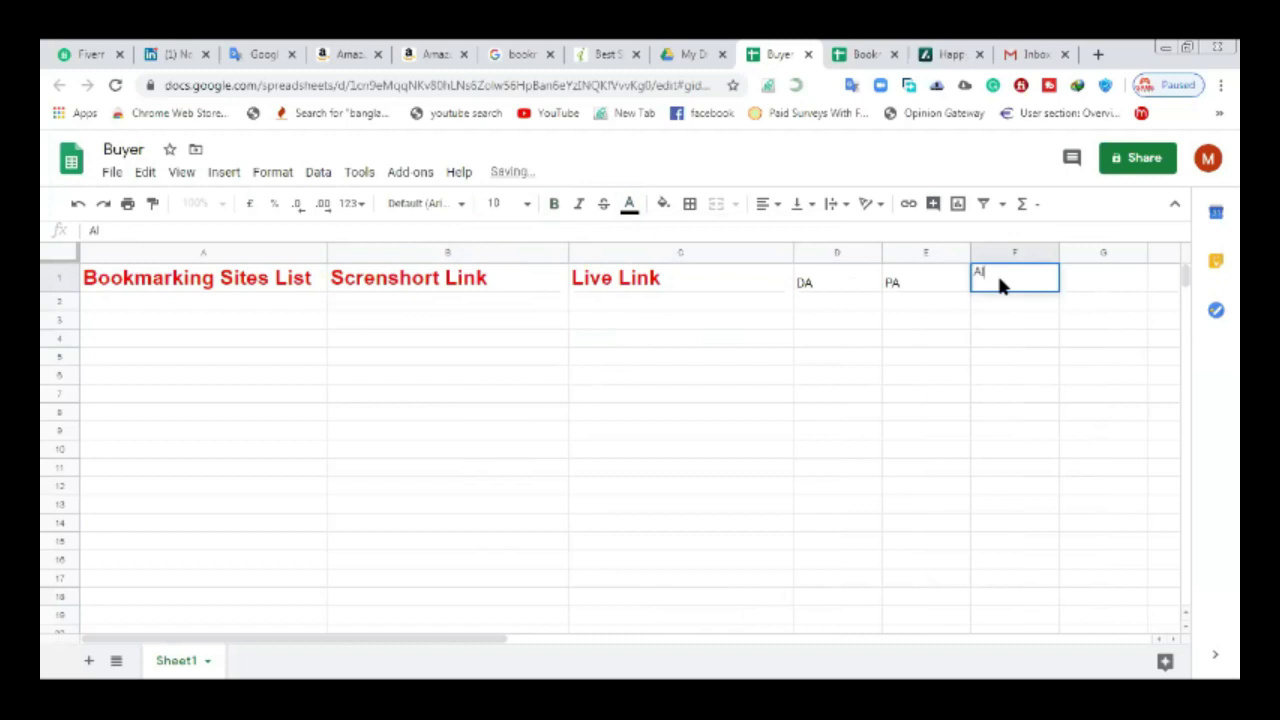
text(Alexa Ranking)
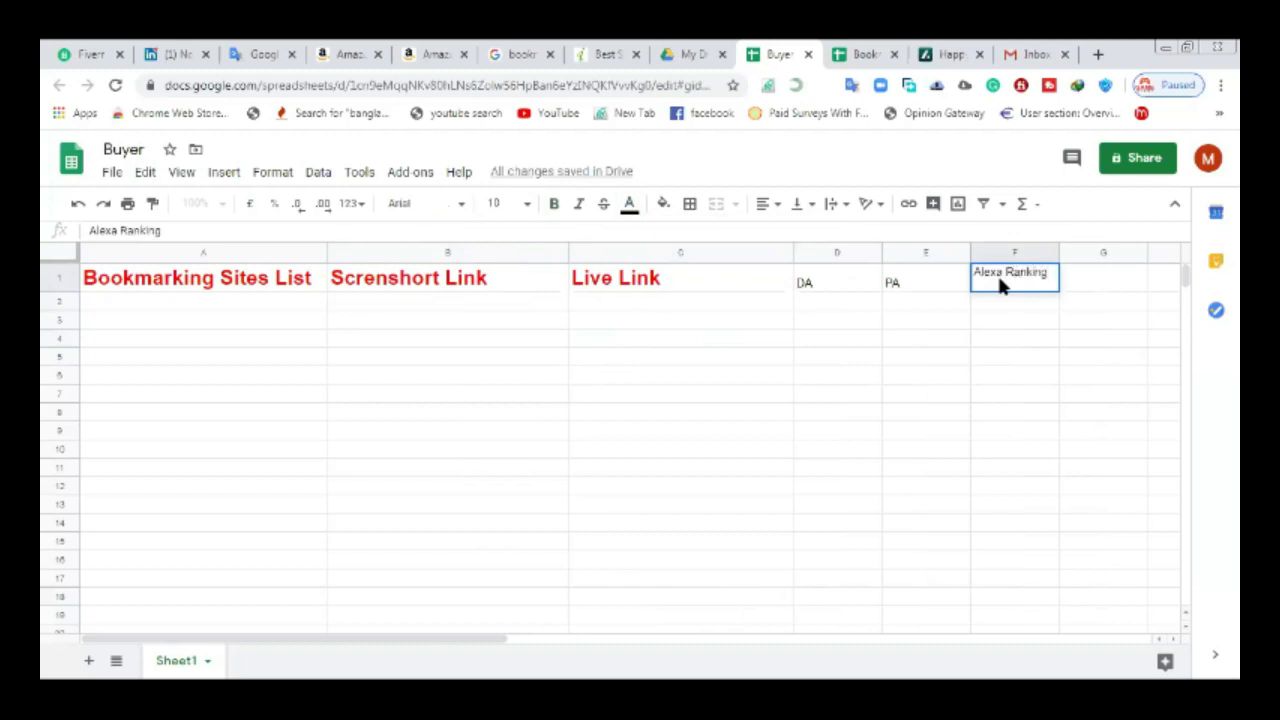
key(Return)
- Make Alexa Ranking size 18, bold and red, widening column F to fit
click(1010, 280)
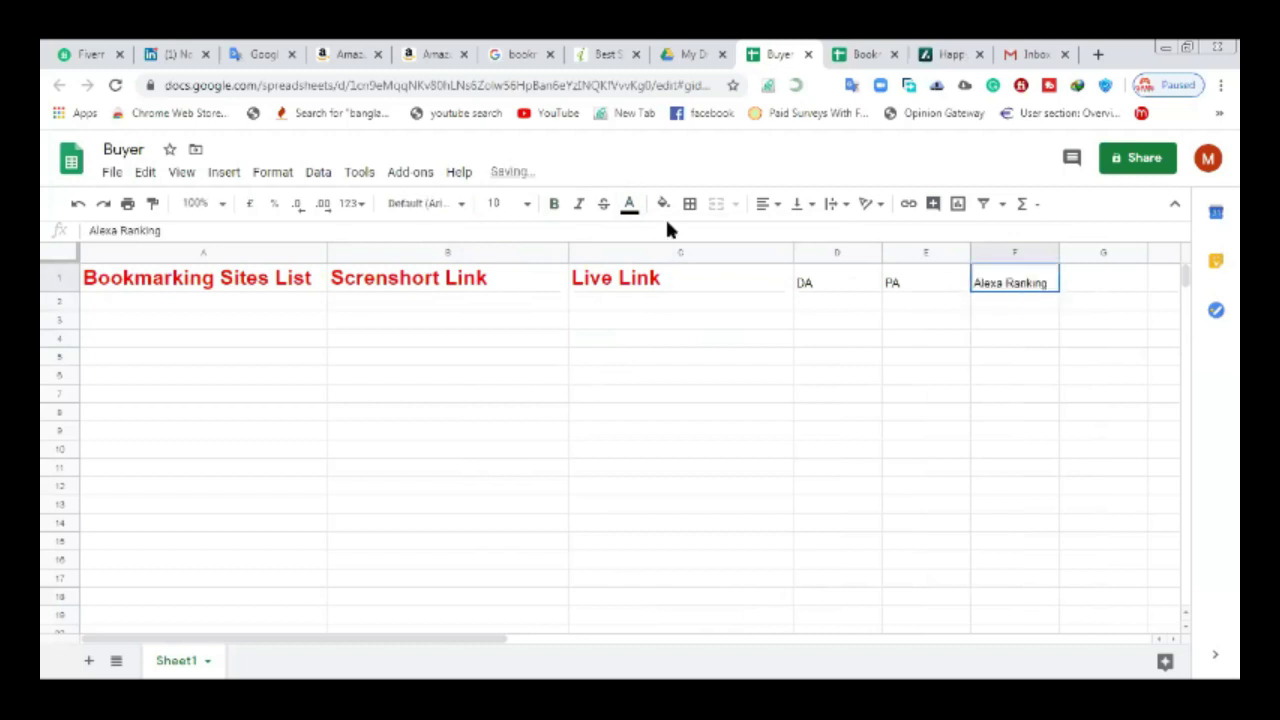
click(524, 207)
click(505, 455)
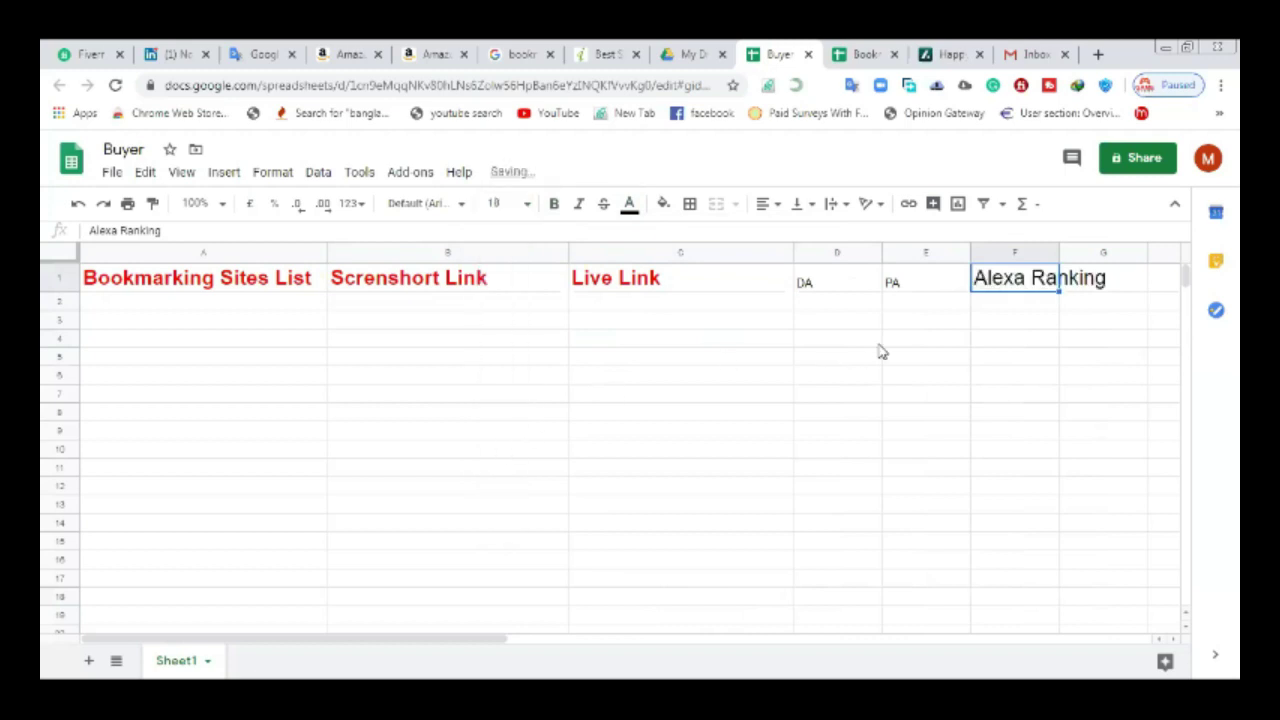
drag(1059, 252, 1134, 252)
click(554, 203)
click(629, 203)
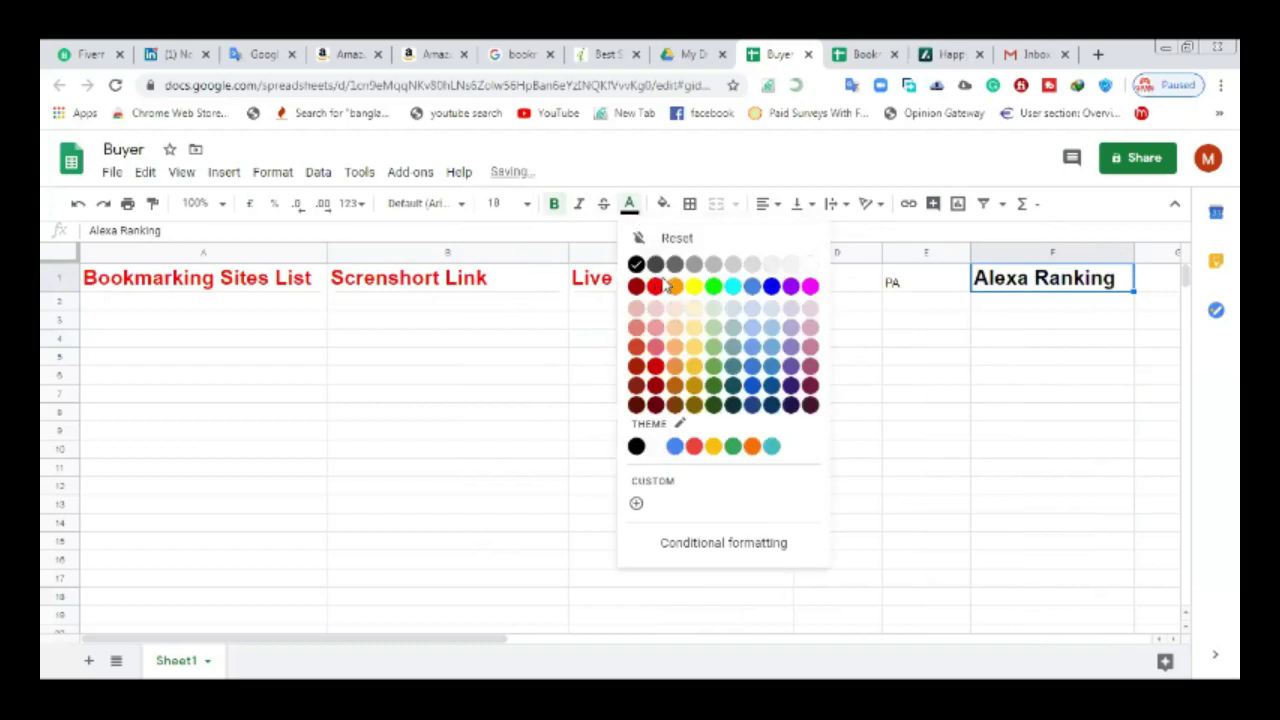
click(657, 287)
- Format the DA header in D1 as size 18, bold and red
click(835, 289)
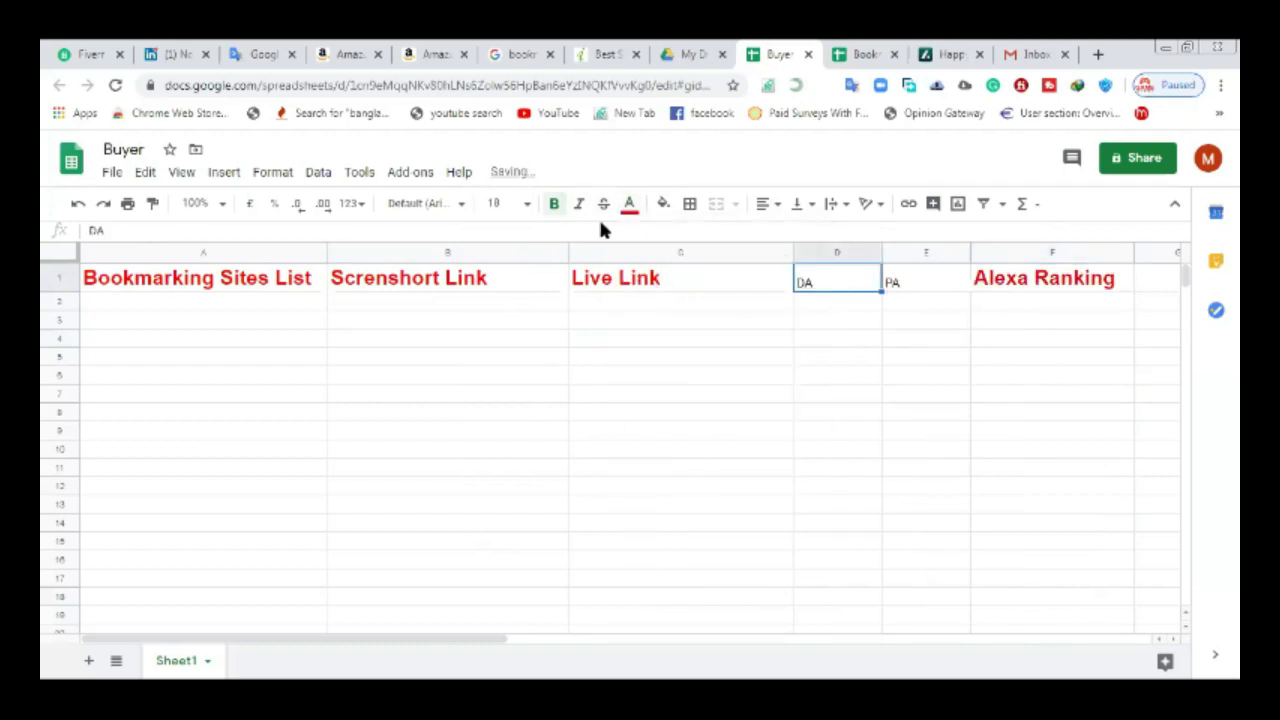
click(524, 205)
click(515, 461)
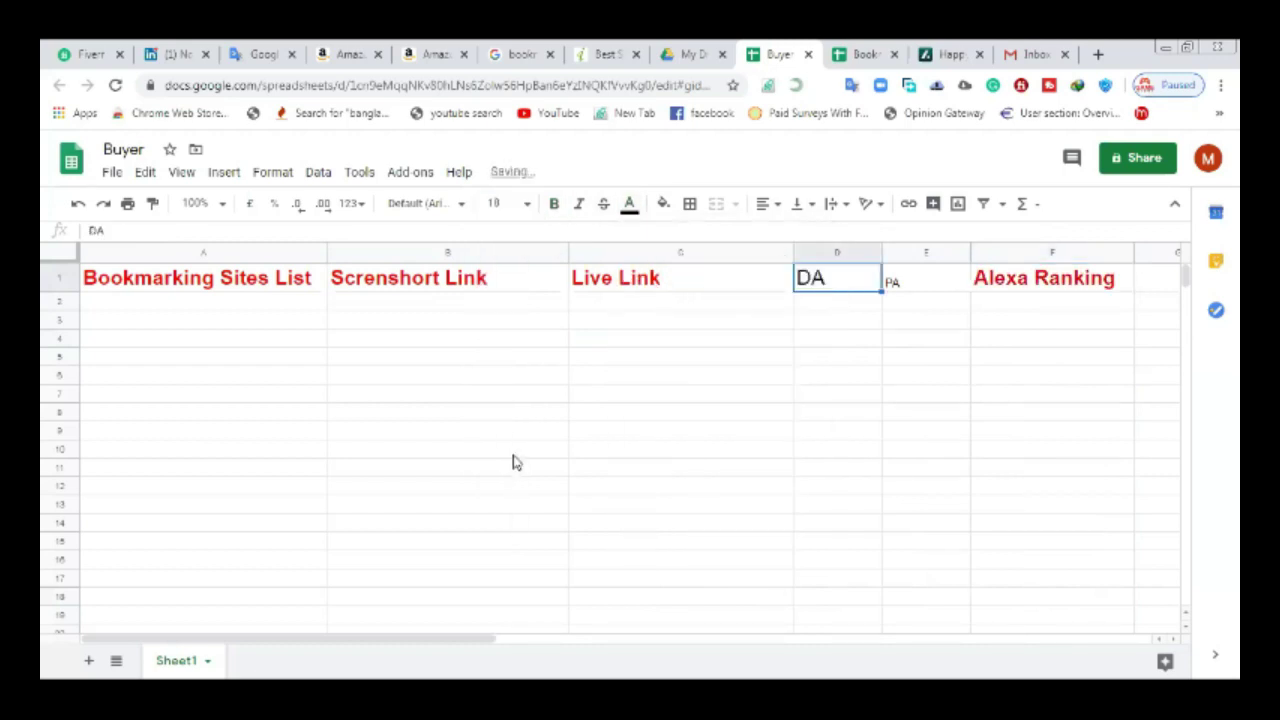
click(554, 205)
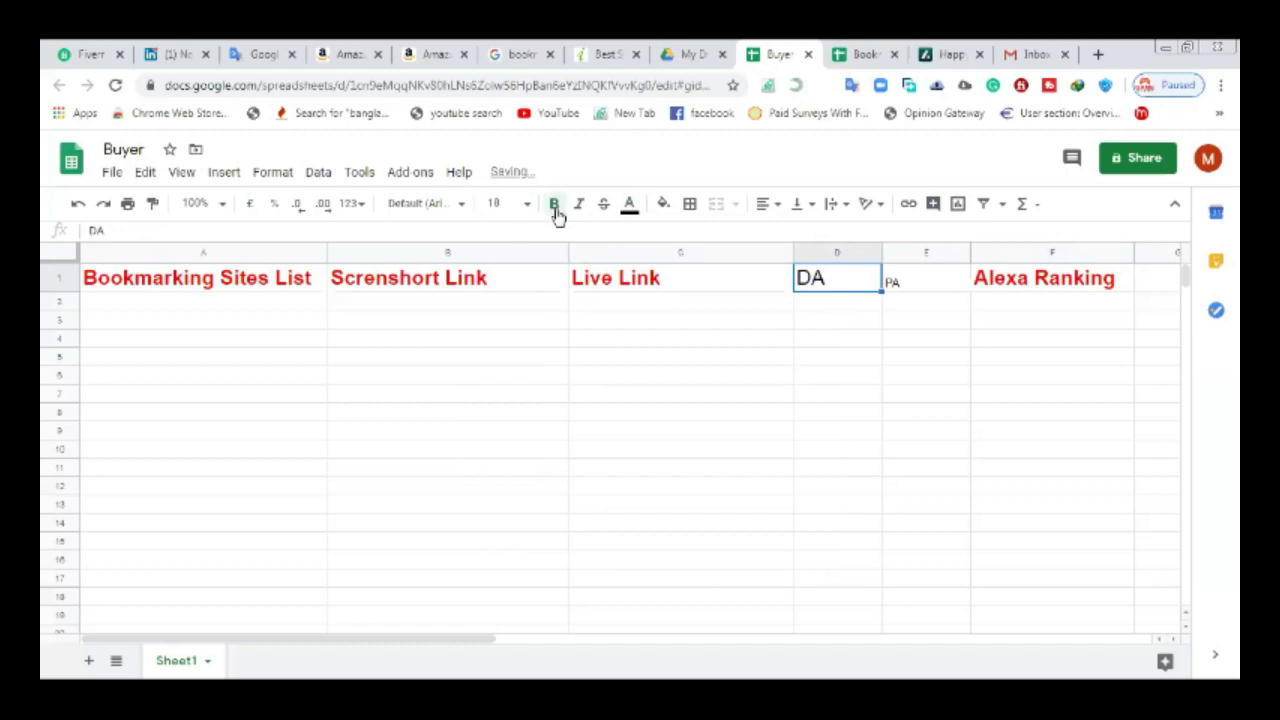
click(629, 205)
click(657, 287)
- Format the PA header in E1 as size 18, bold and red
click(904, 286)
click(526, 204)
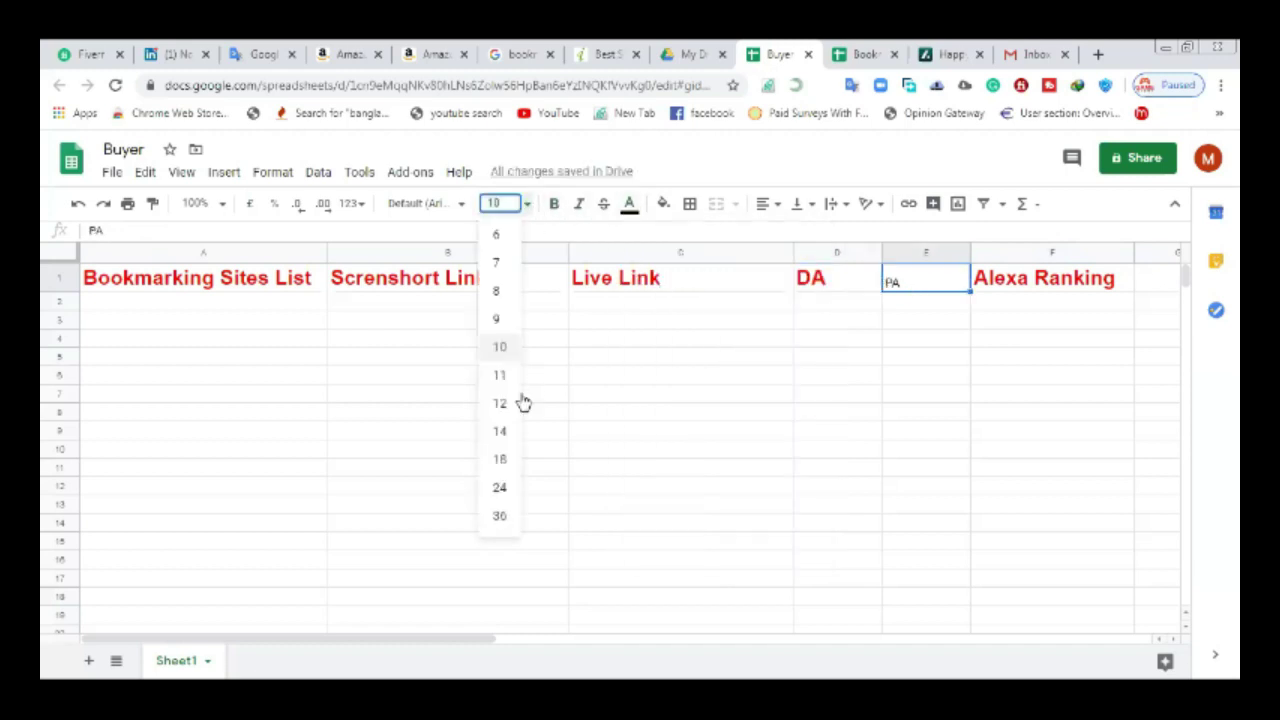
click(500, 459)
click(554, 206)
click(629, 205)
click(657, 289)
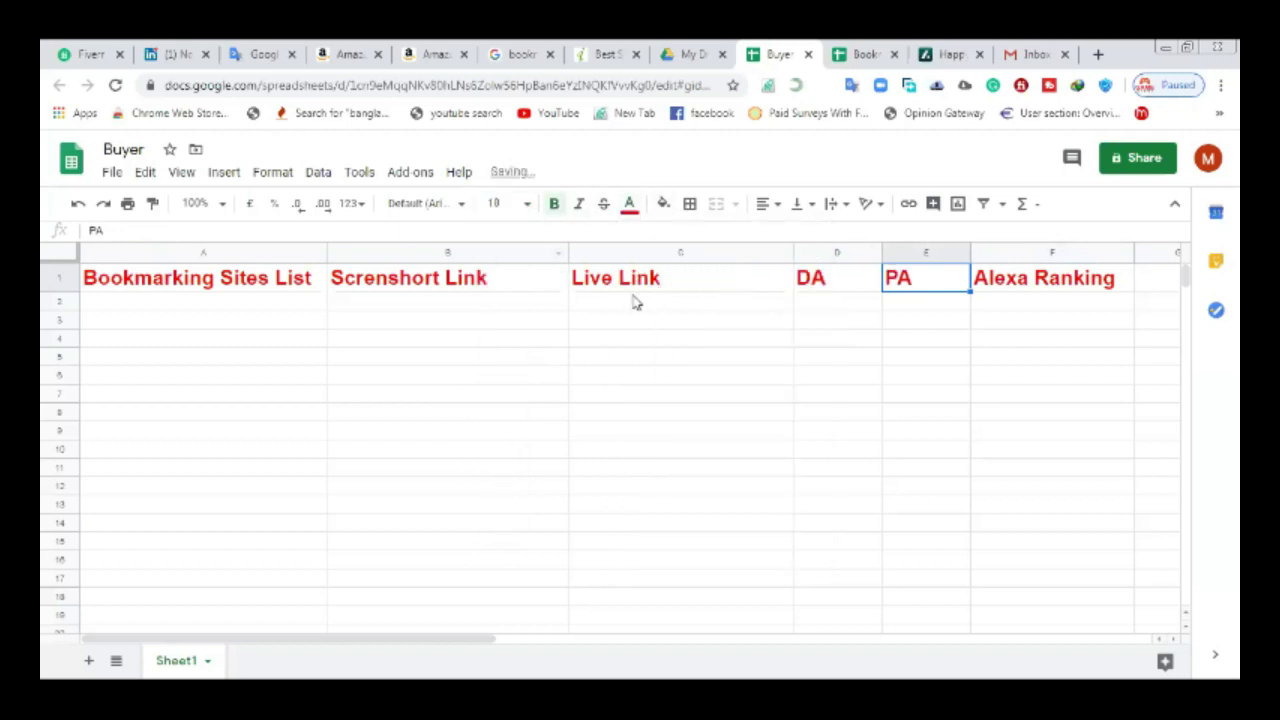
click(476, 340)
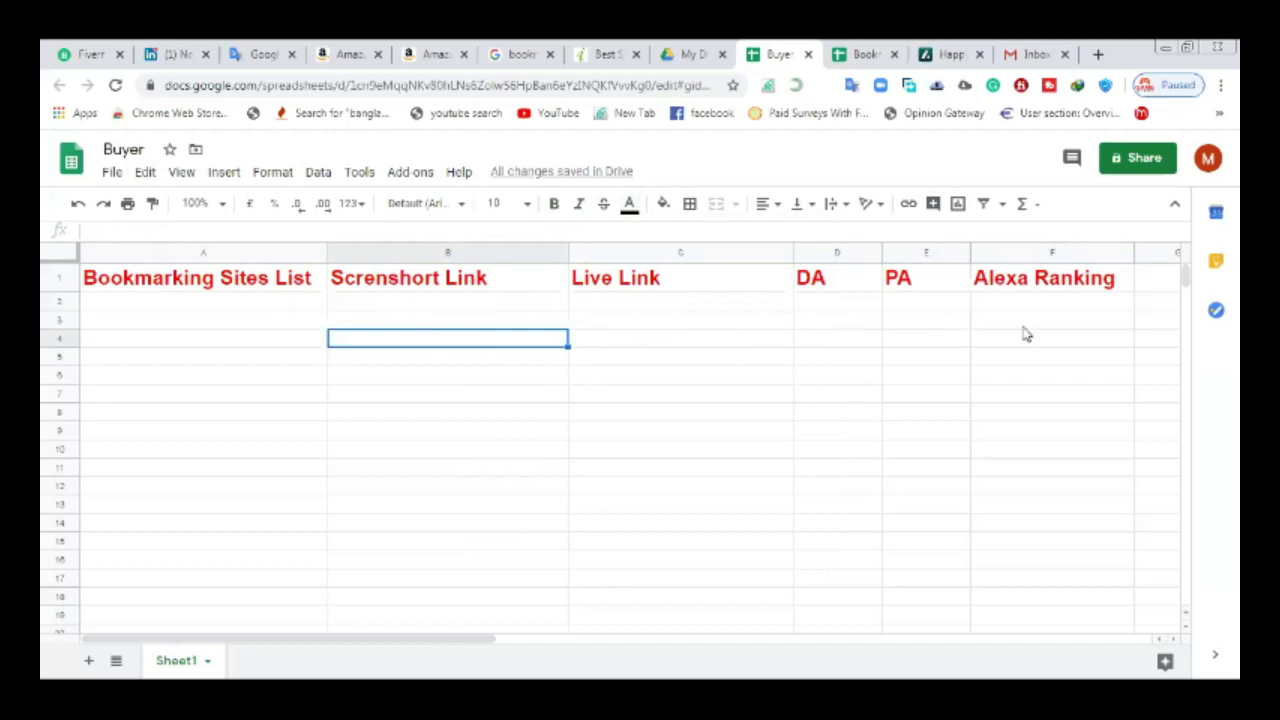
click(276, 304)
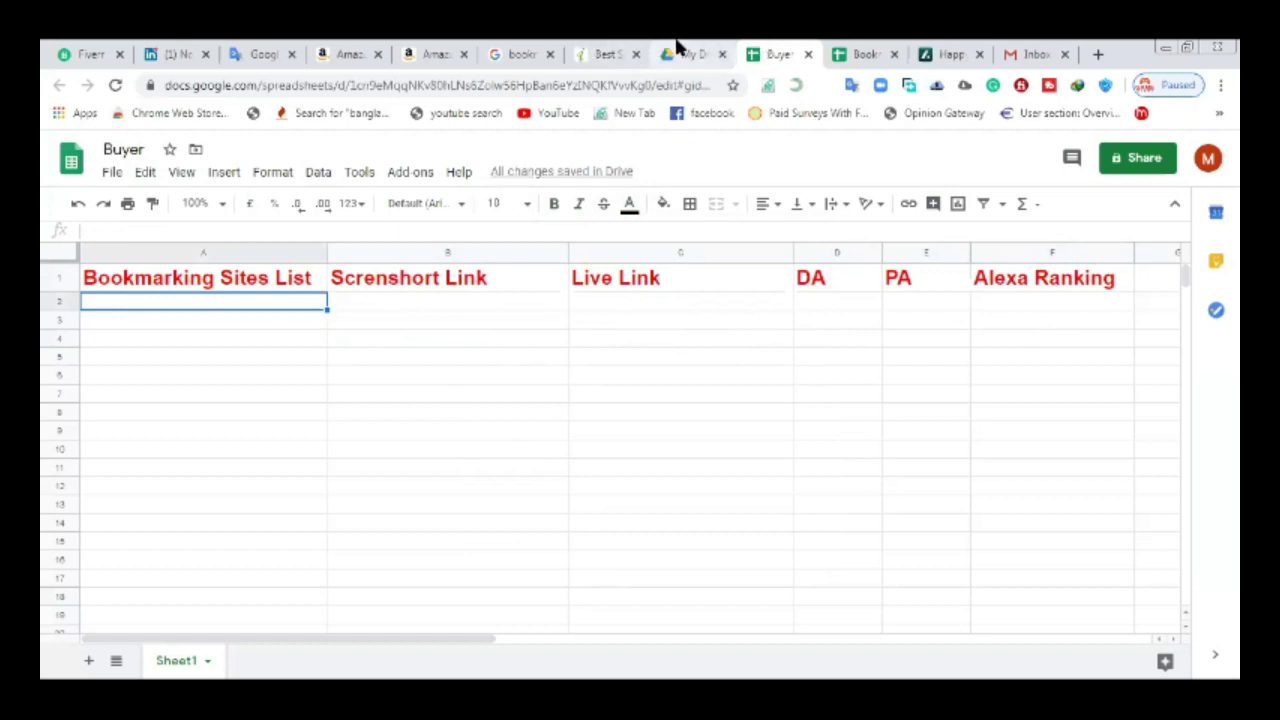
click(852, 54)
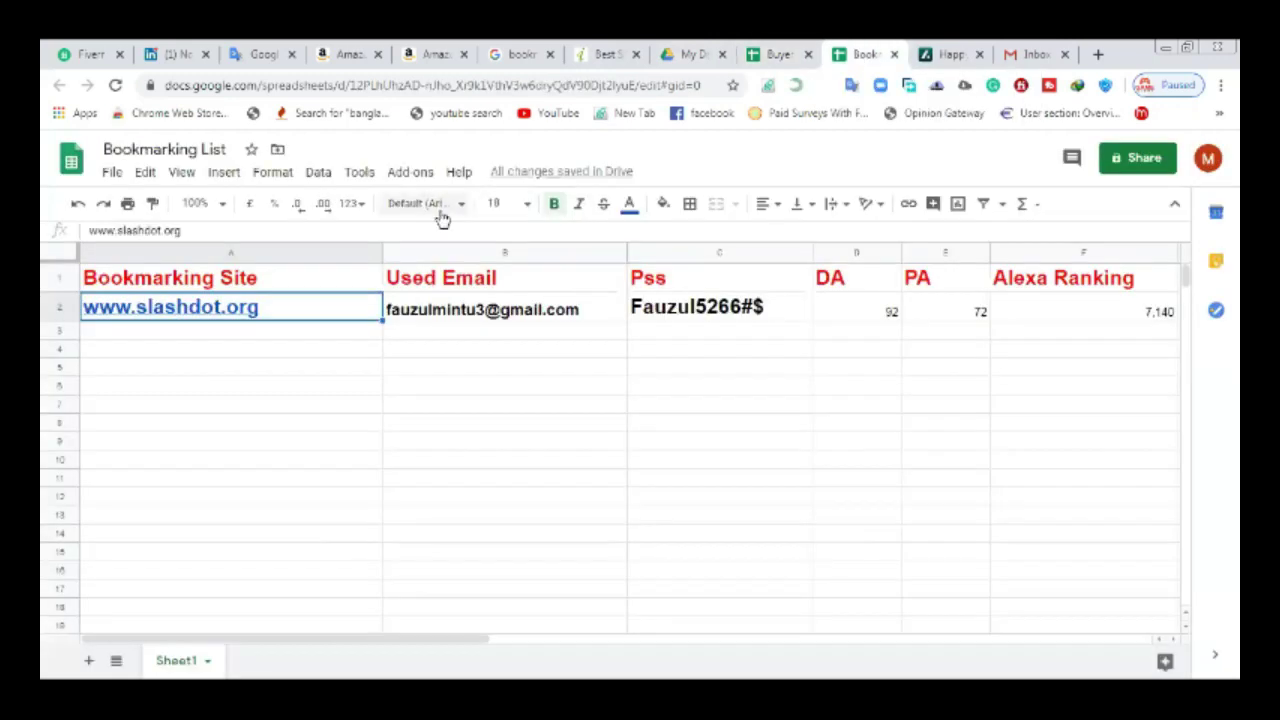
double_click(297, 306)
drag(286, 302, 86, 312)
key(ctrl+c)
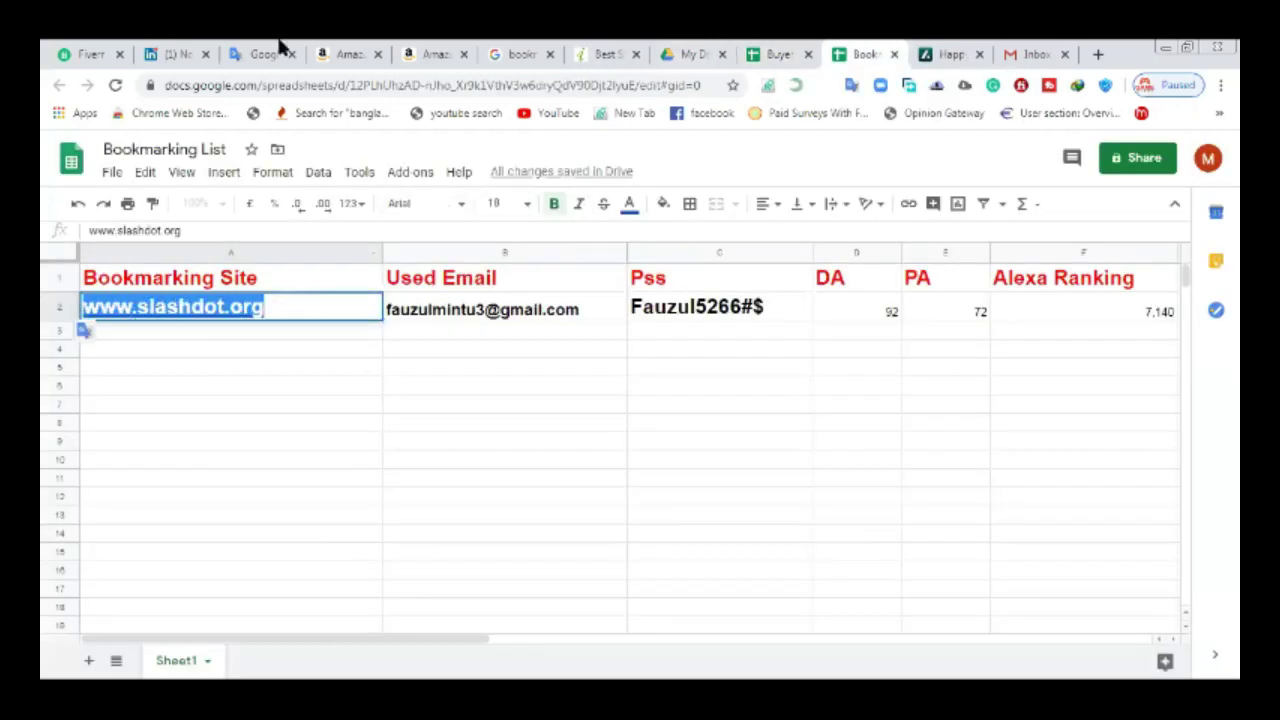
click(775, 54)
double_click(215, 308)
key(ctrl+v)
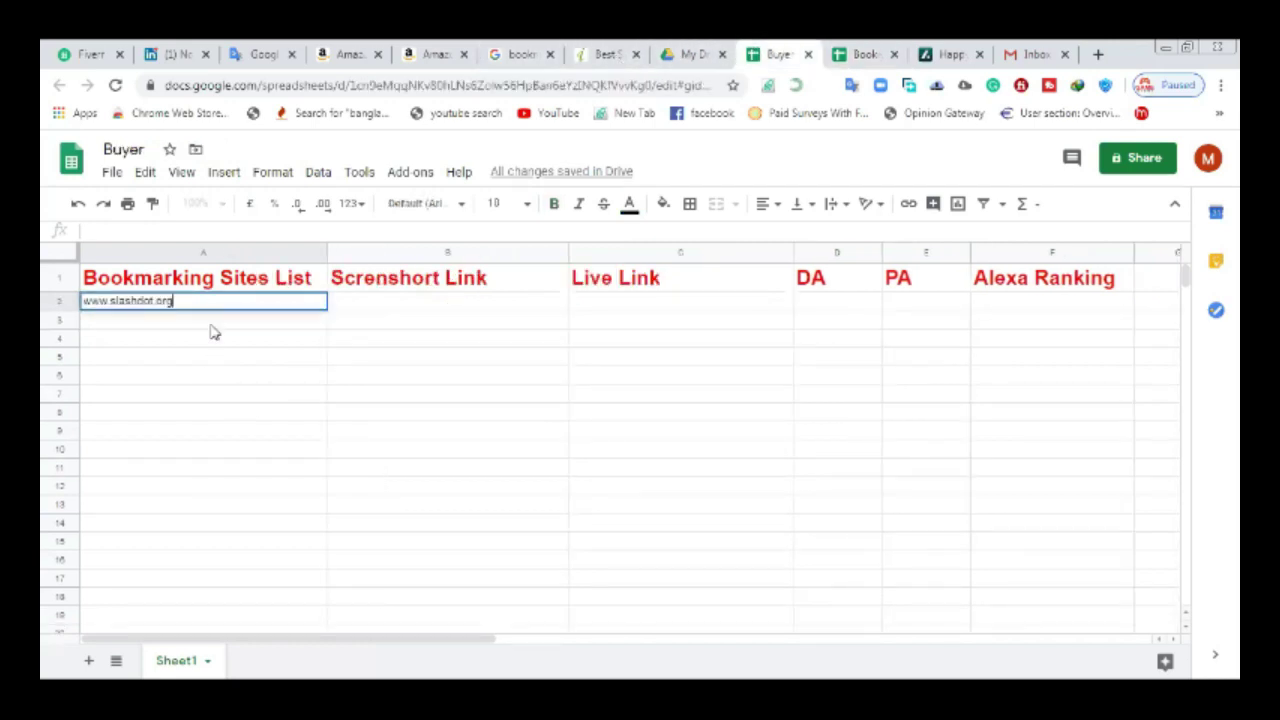
click(208, 340)
mouse_move(151, 299)
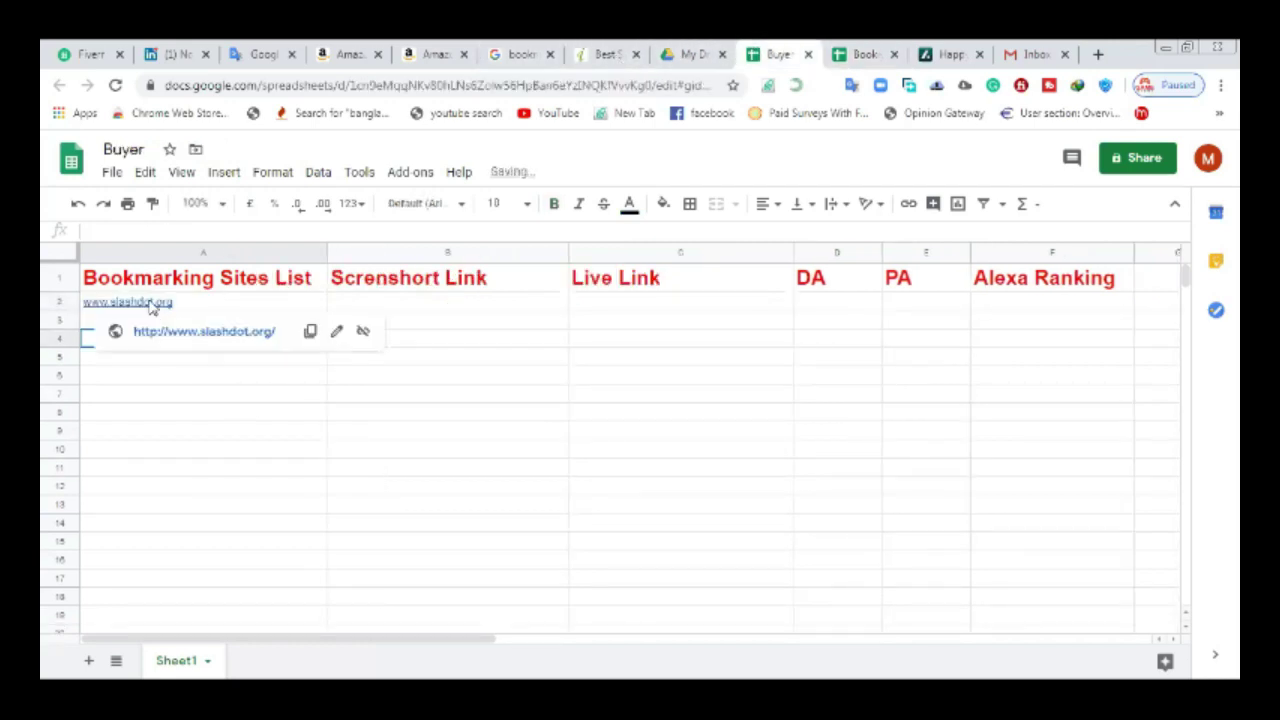
click(423, 307)
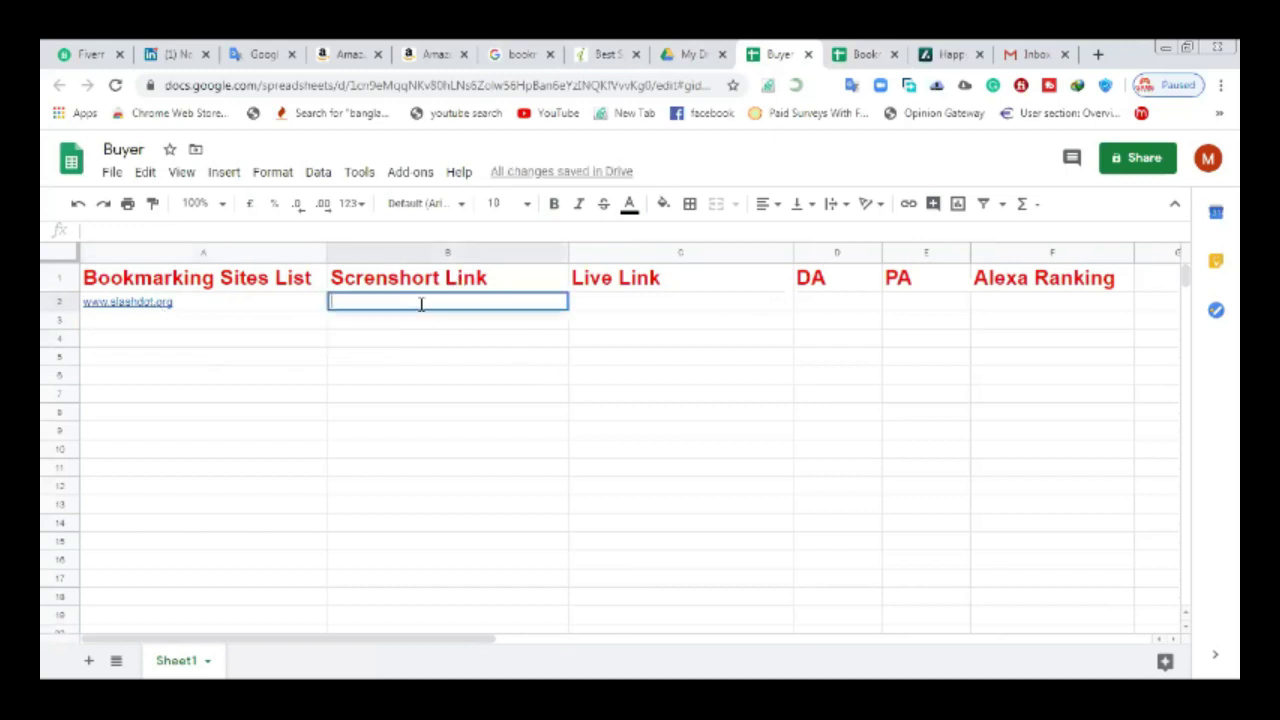
click(950, 54)
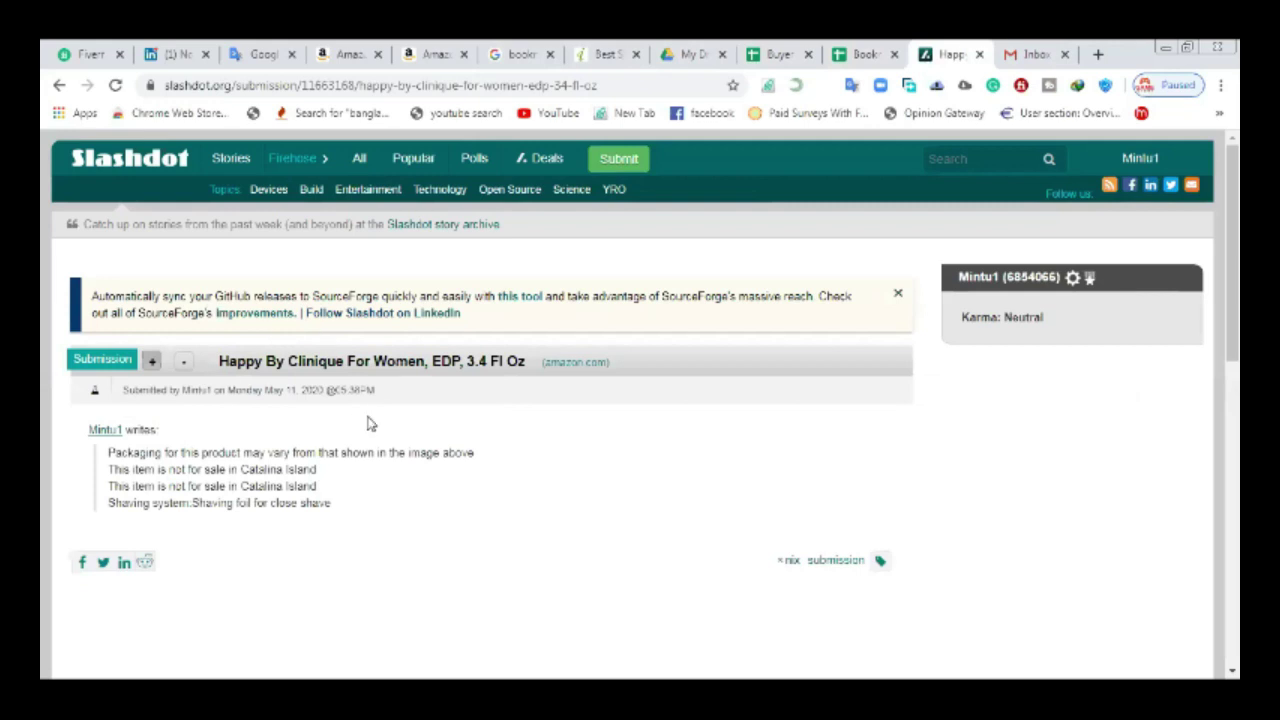
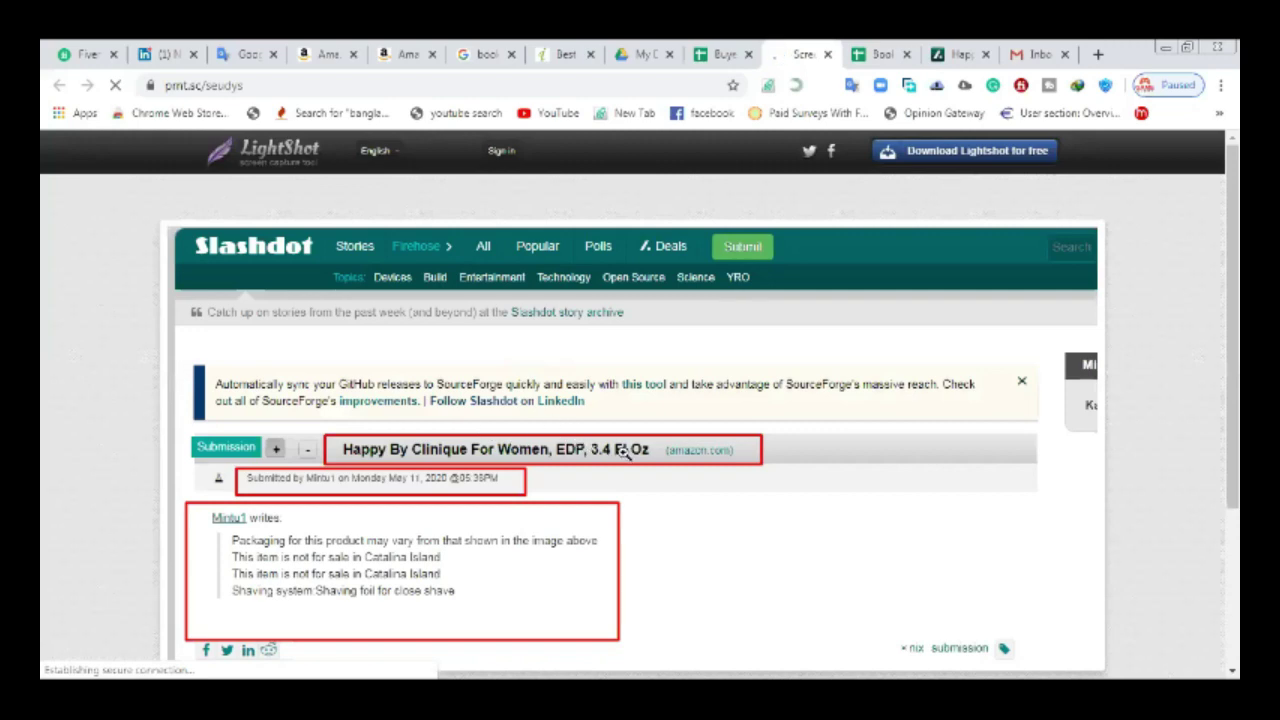
- Review the Slashdot submission screenshot on prnt.sc, then go back to the Buyer spreadsheet
scroll(531, 486, down, 3)
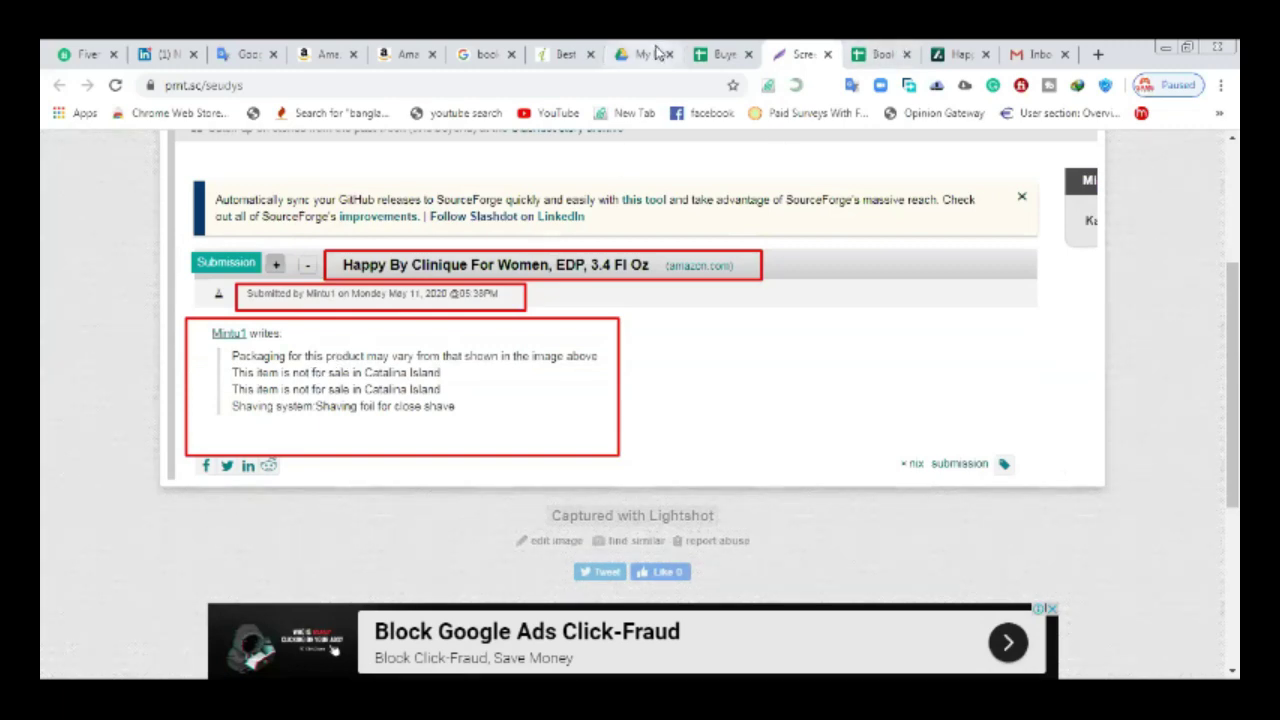
click(712, 54)
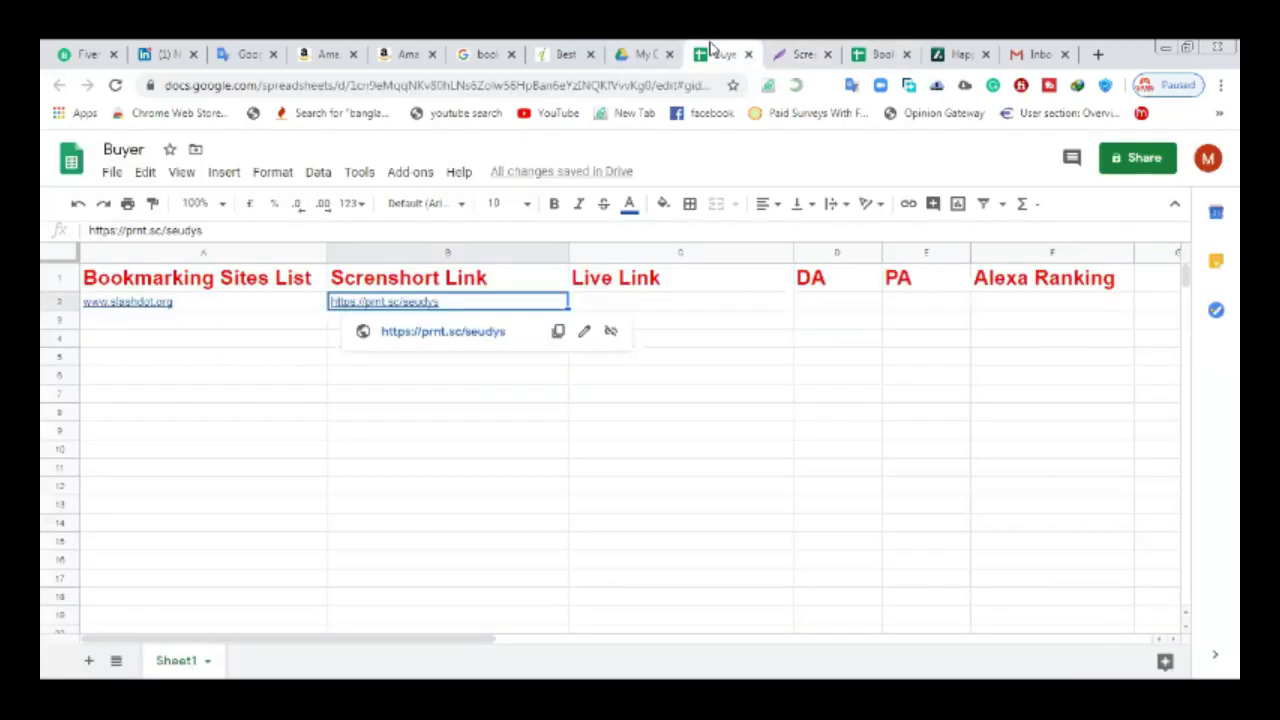
click(603, 305)
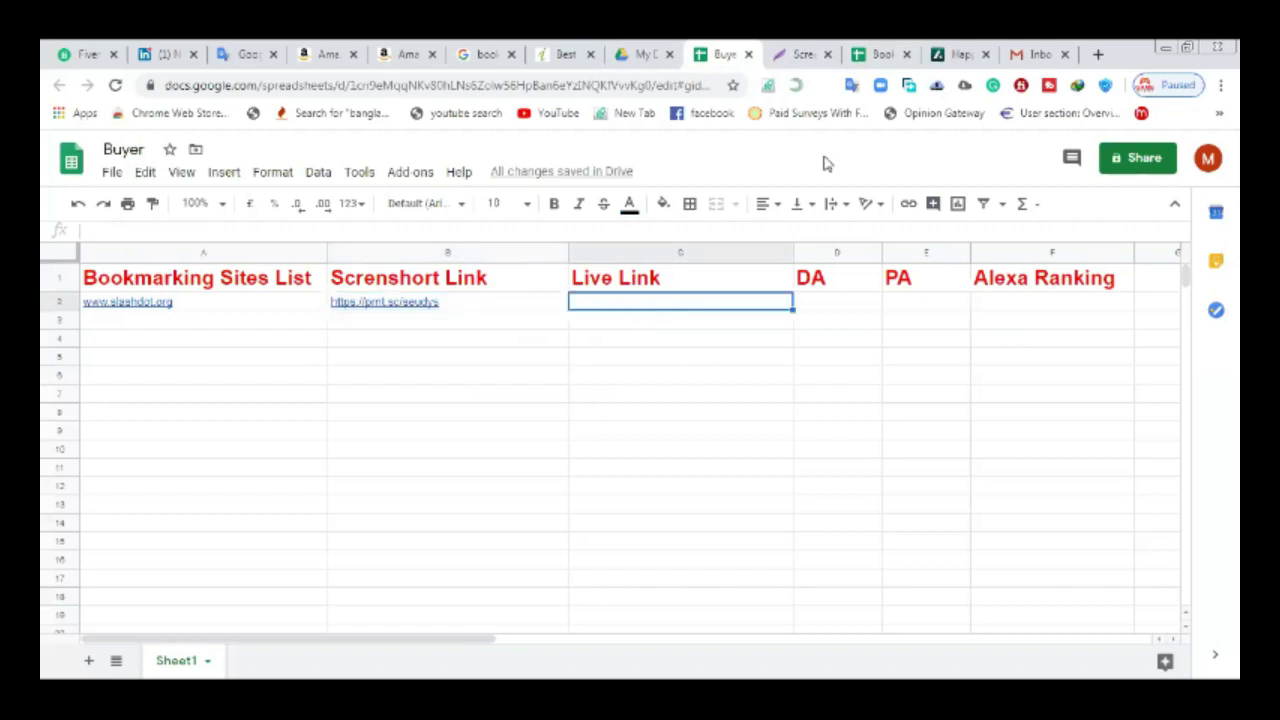
click(1030, 54)
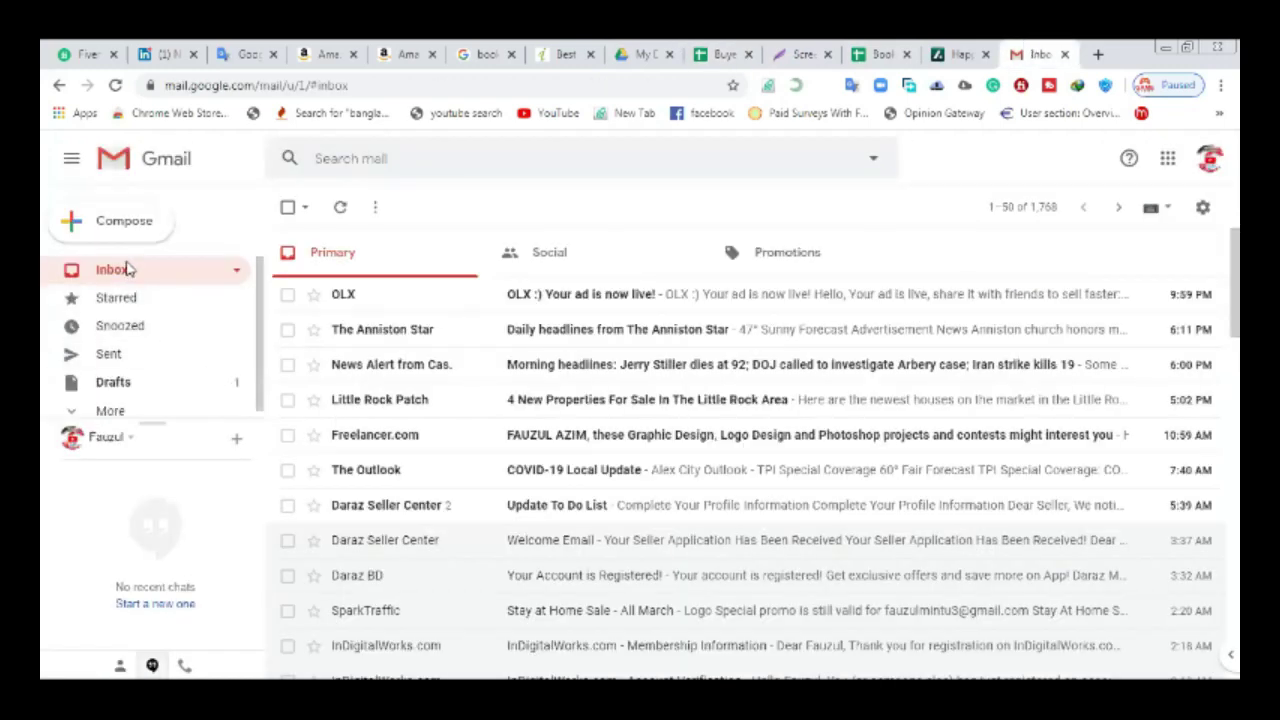
- Open the Slashdot confirmation email under Promotions and check its submission link
click(529, 252)
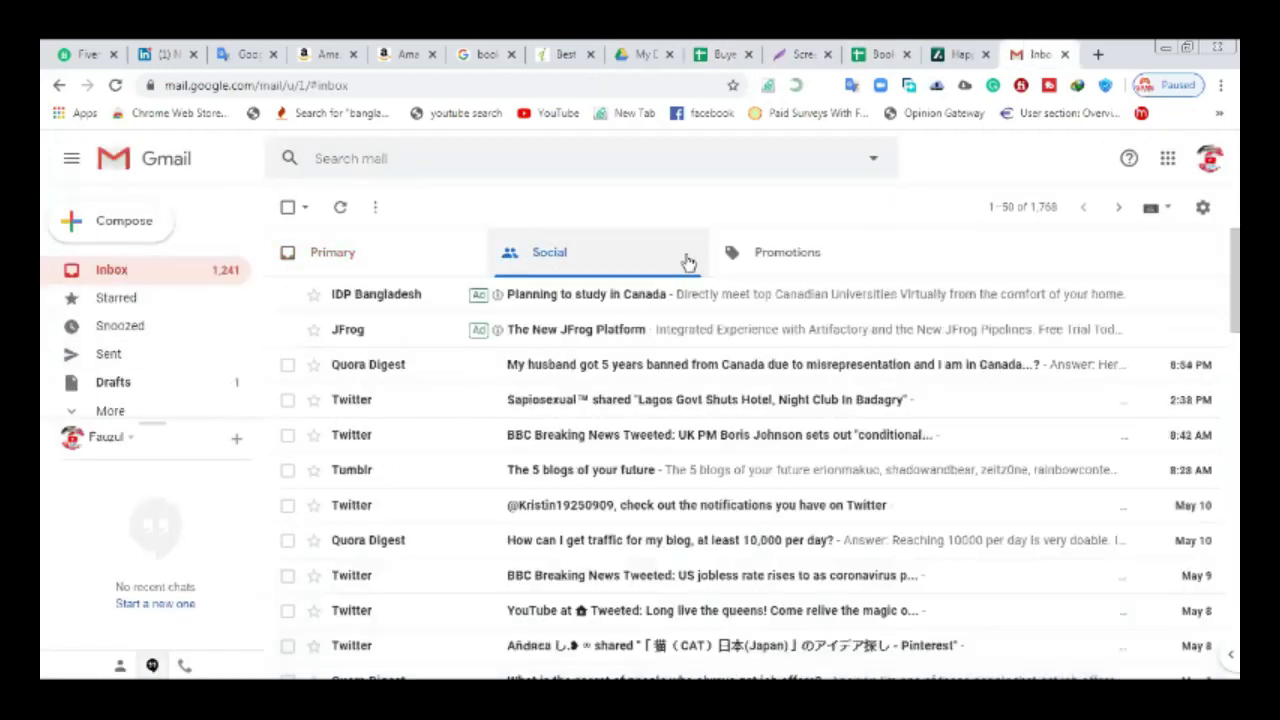
click(775, 258)
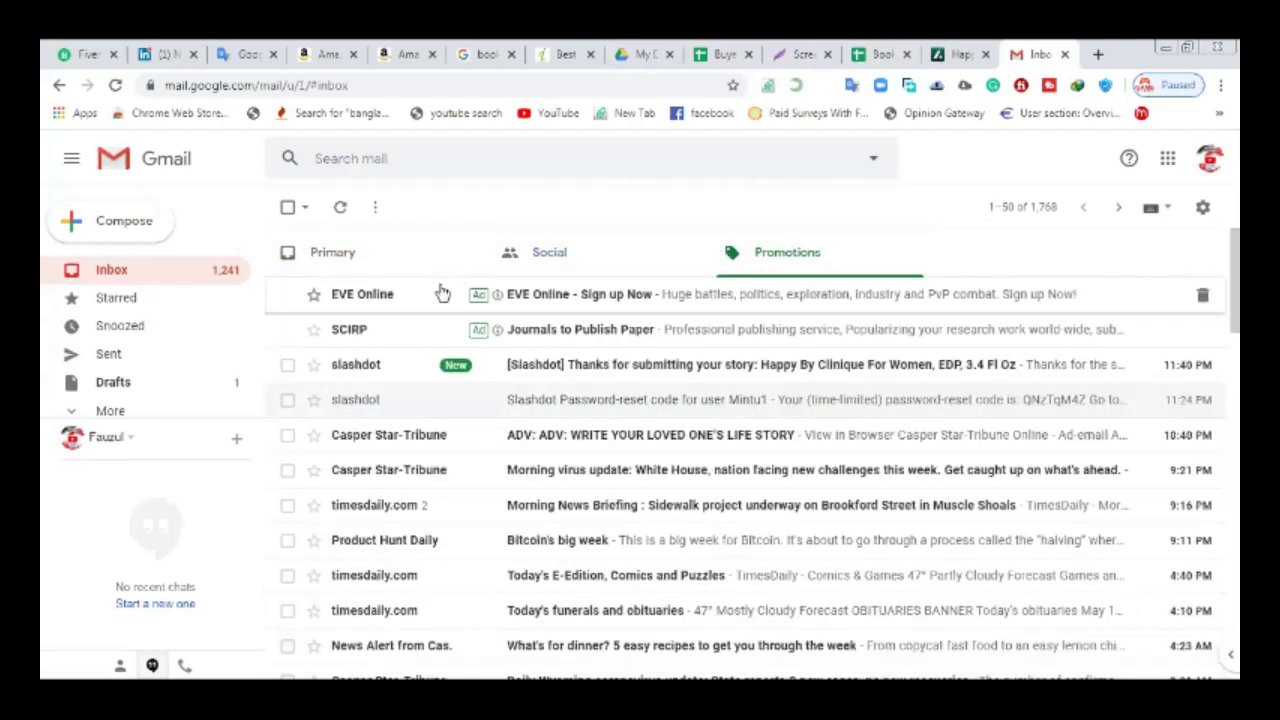
click(678, 372)
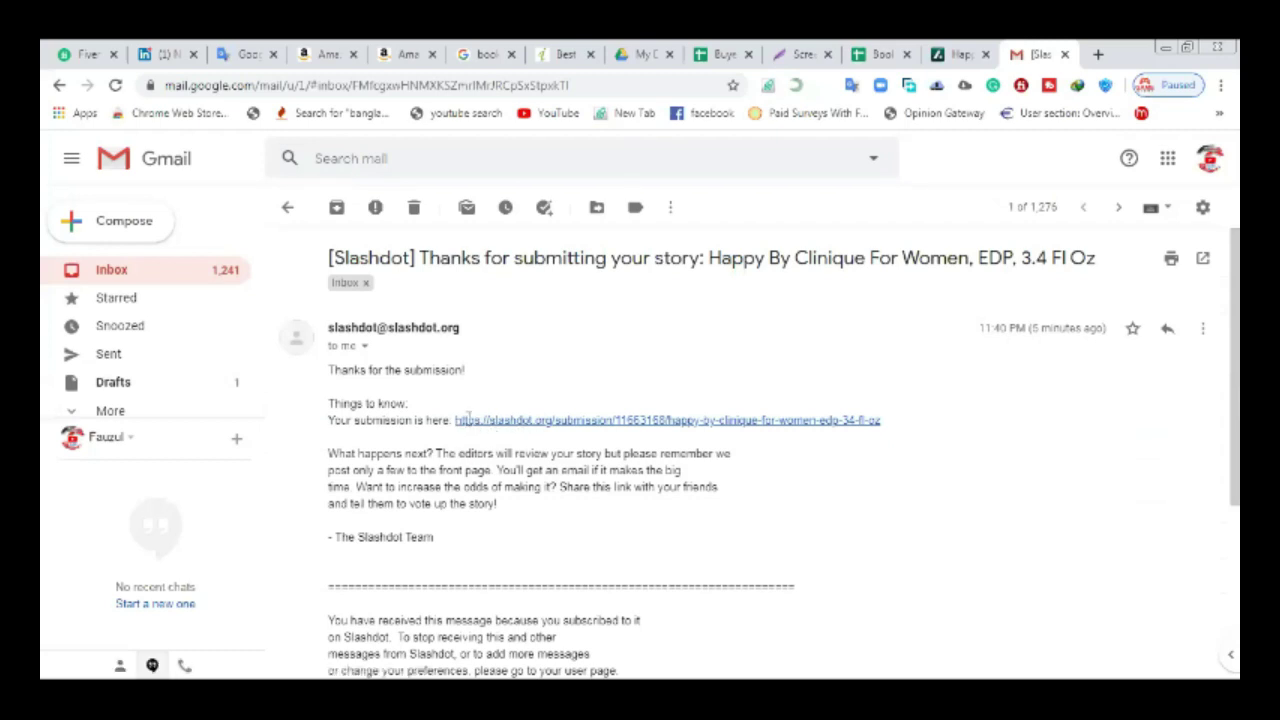
click(532, 421)
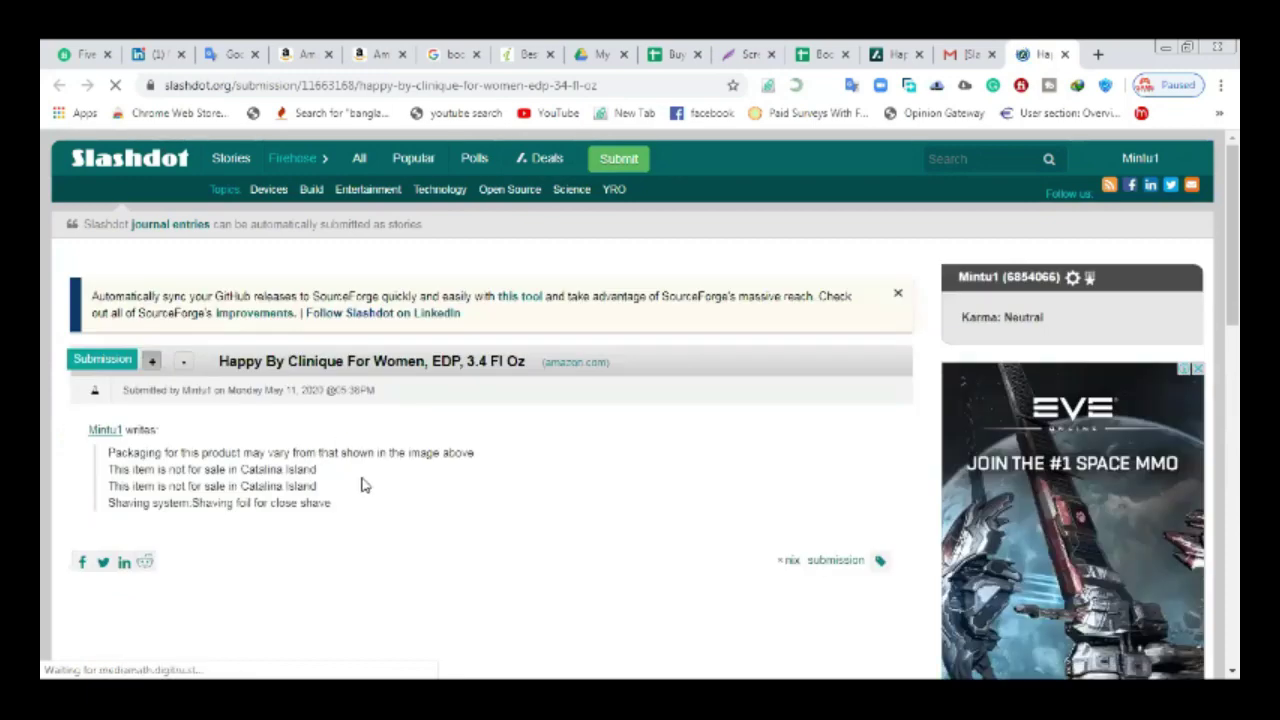
click(1065, 55)
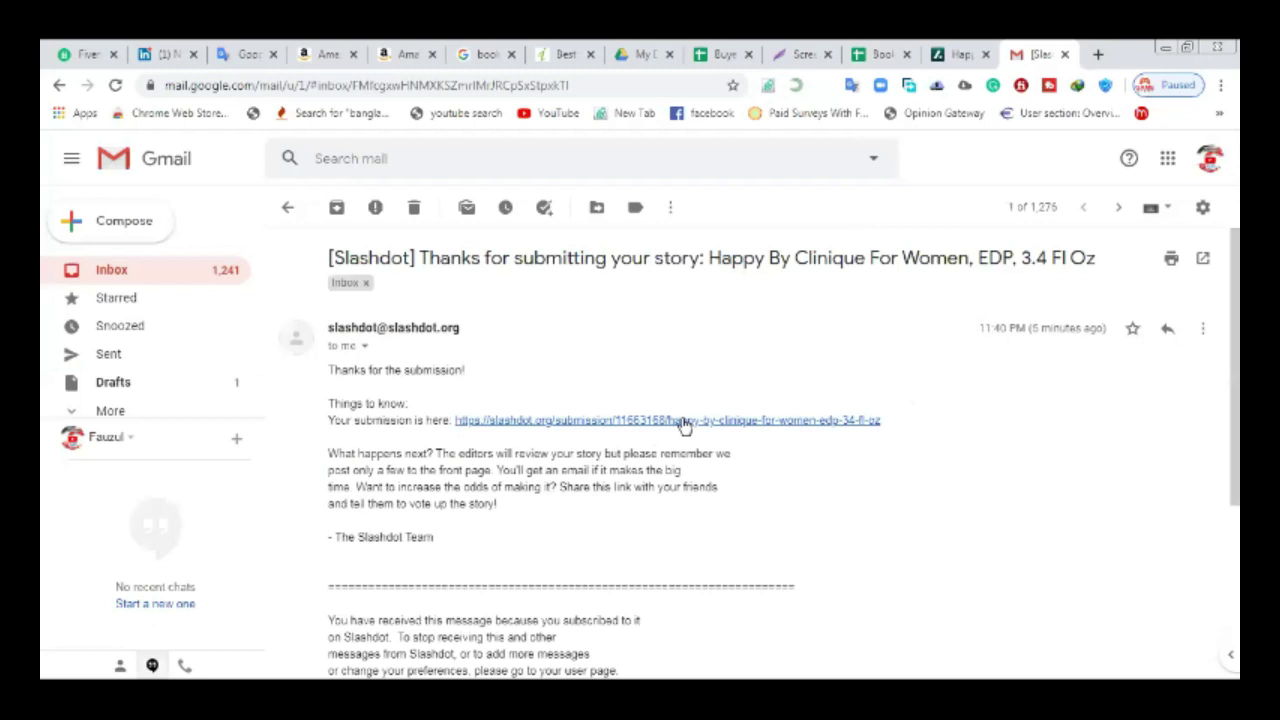
- Copy the submission URL from the email and return to the Buyer spreadsheet
drag(911, 423, 540, 400)
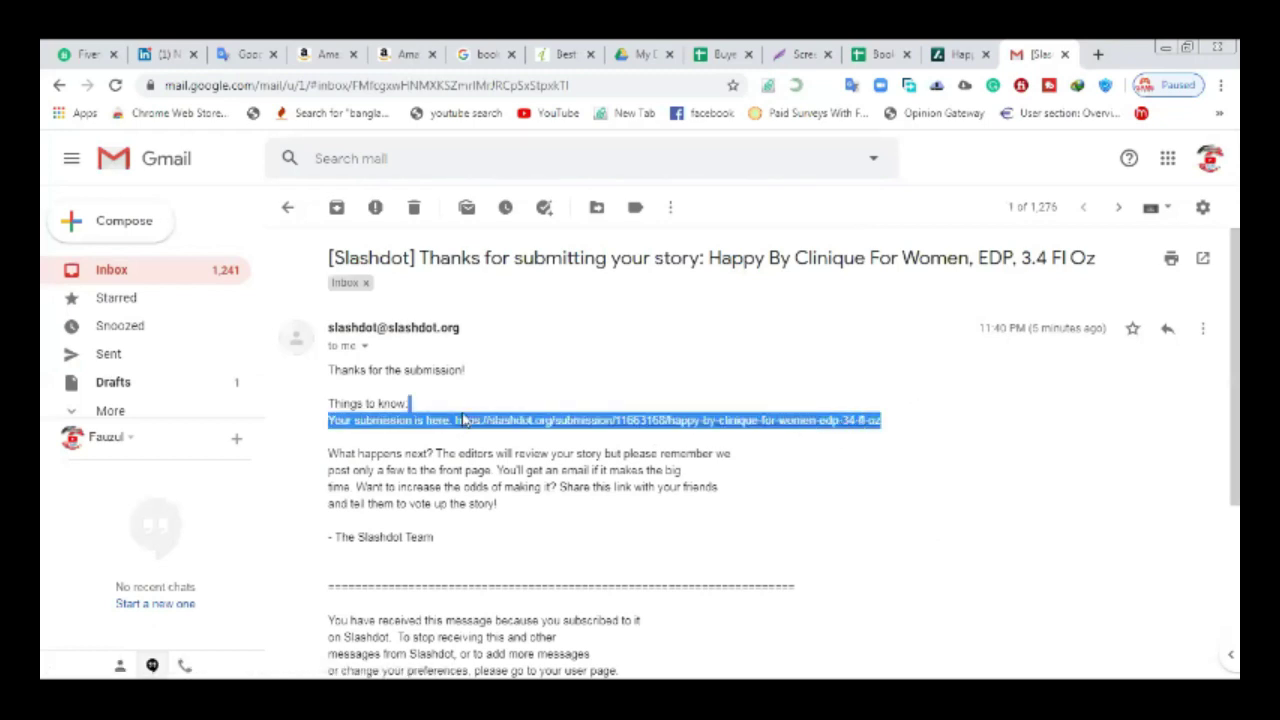
drag(463, 421, 455, 421)
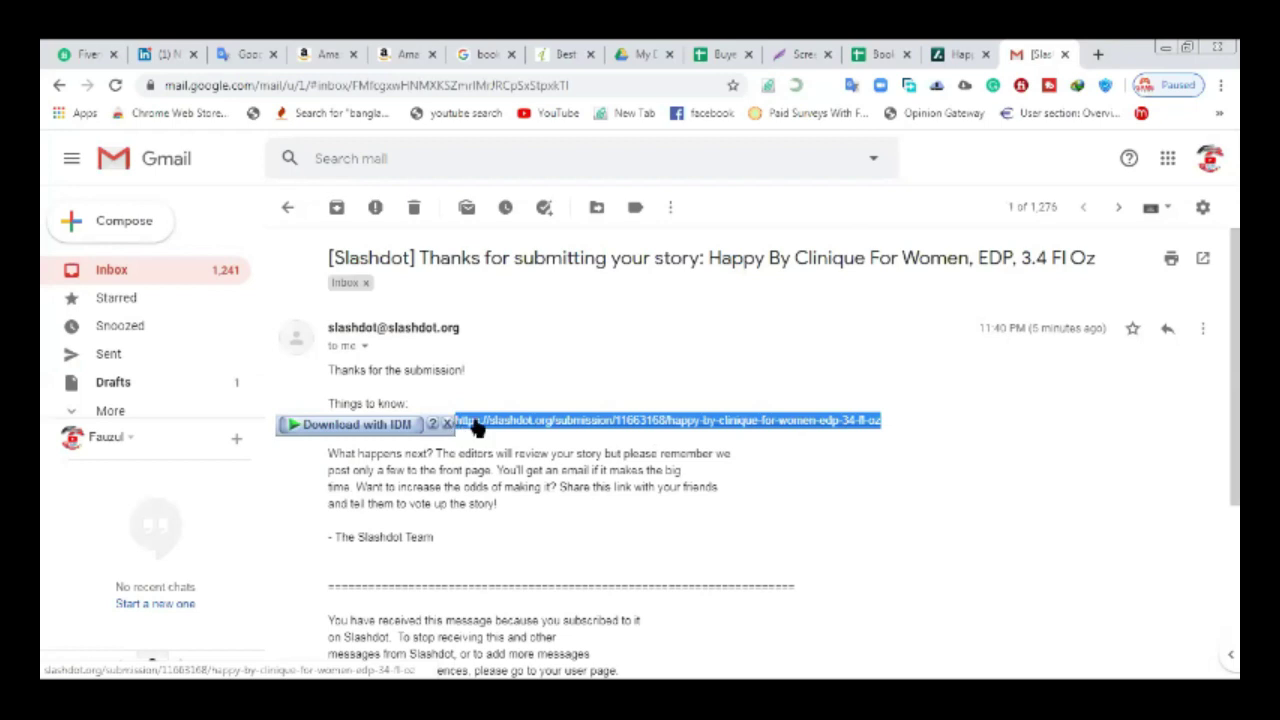
right_click(476, 424)
click(512, 272)
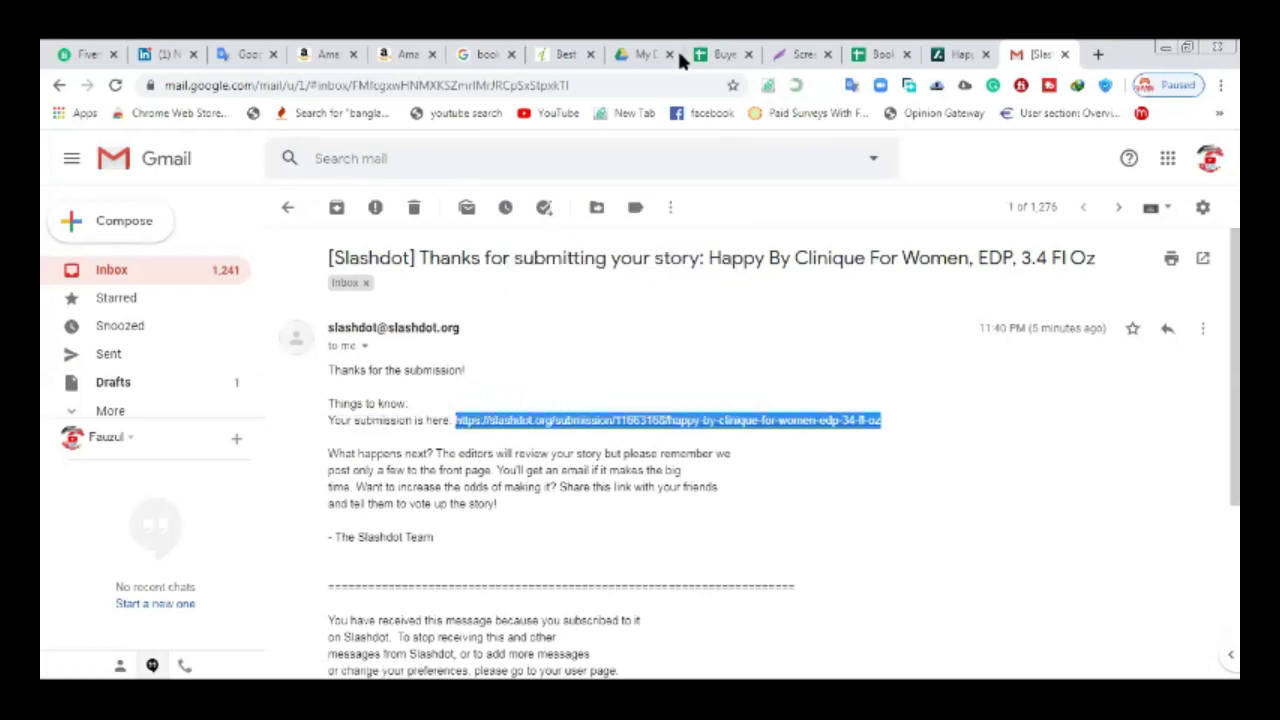
click(720, 54)
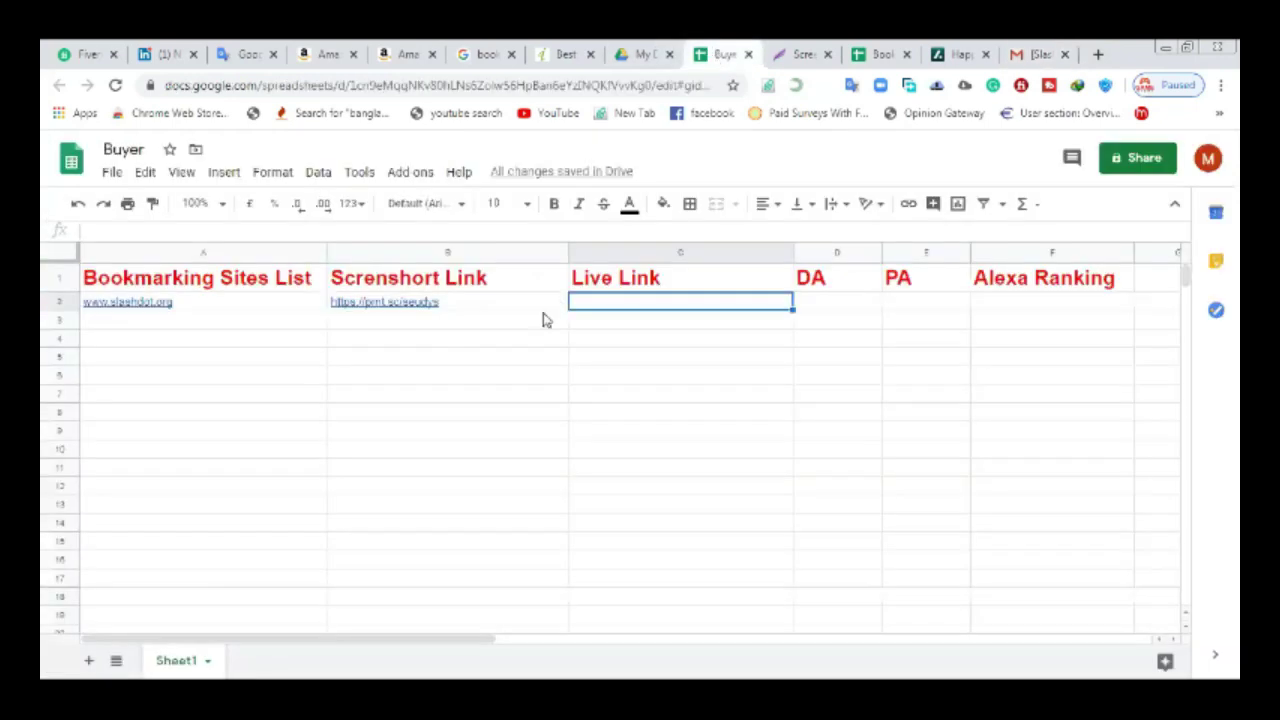
- Paste the Slashdot submission URL into C2 and widen column C to fit it
double_click(627, 310)
key(ctrl+v)
click(669, 345)
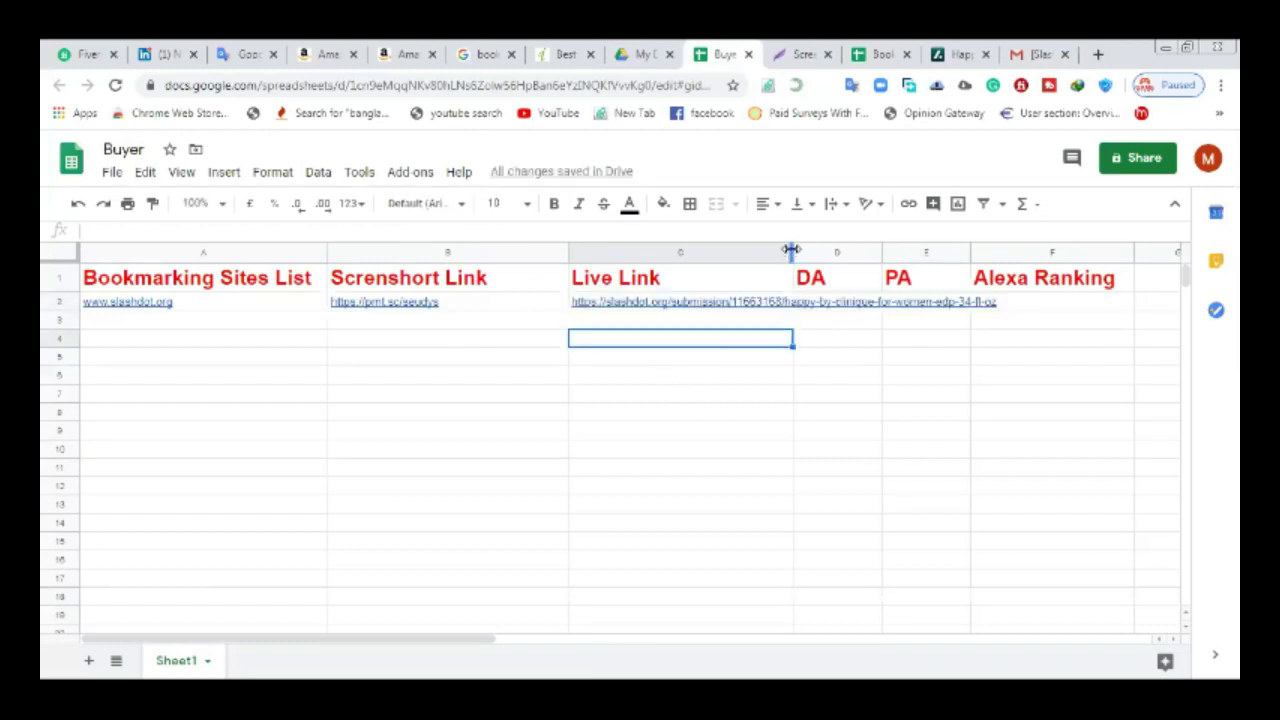
drag(791, 250, 1000, 257)
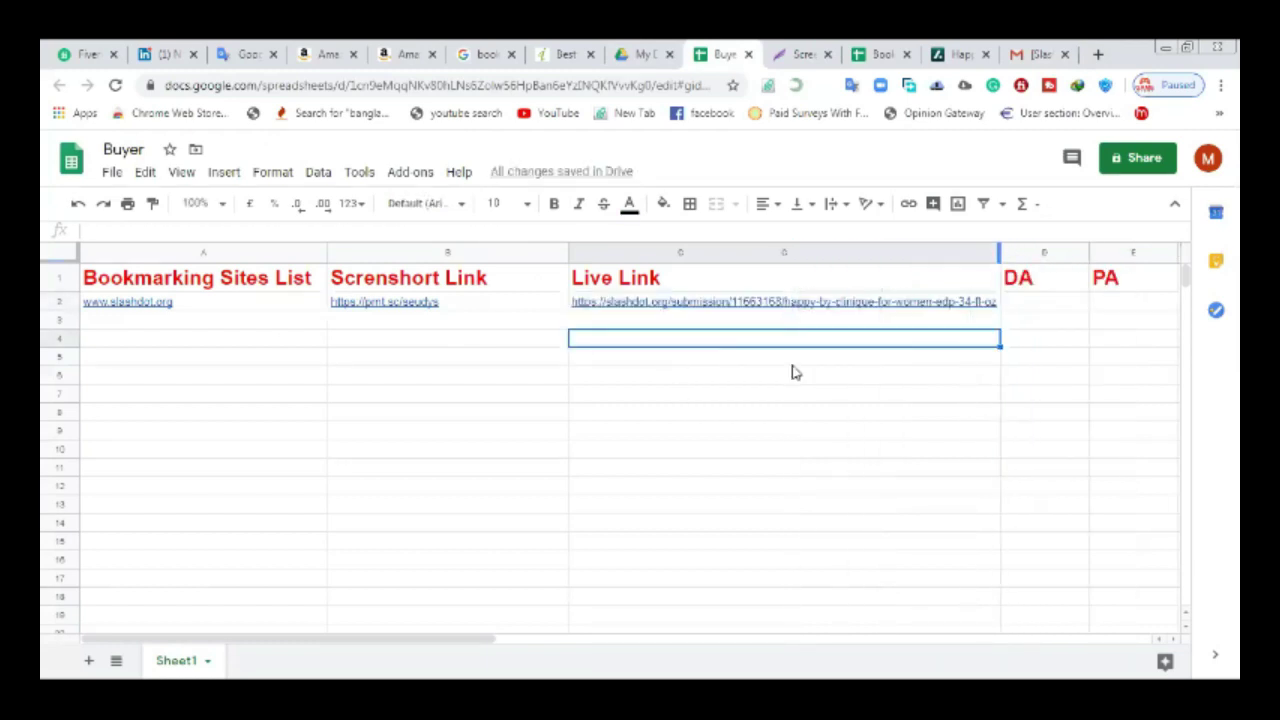
- Open the live link from C2's preview card to verify it
click(745, 358)
mouse_move(729, 308)
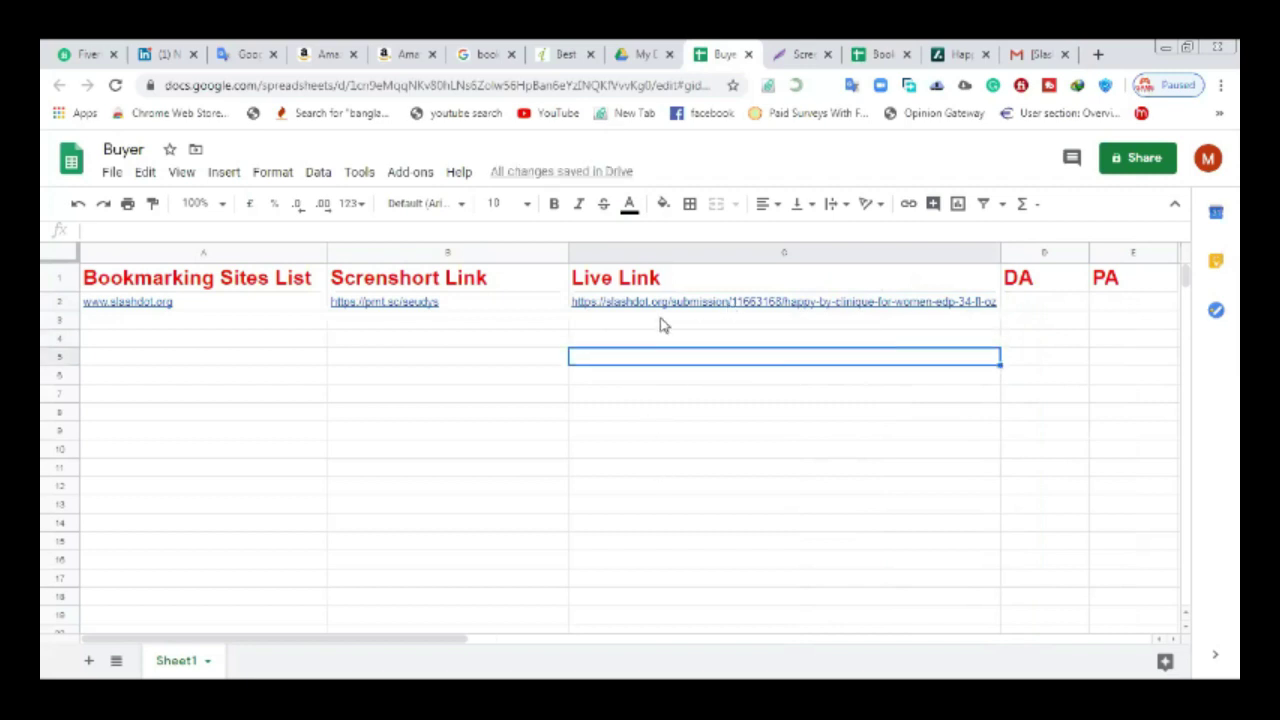
mouse_move(662, 308)
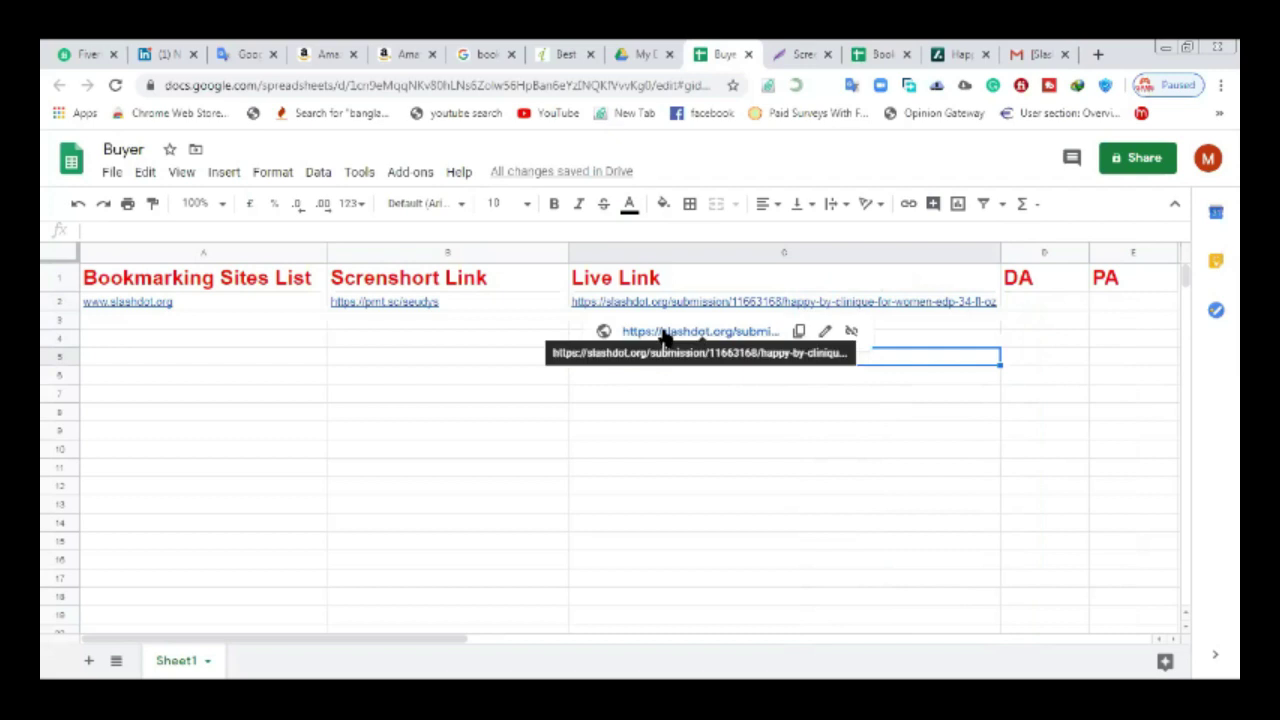
click(662, 333)
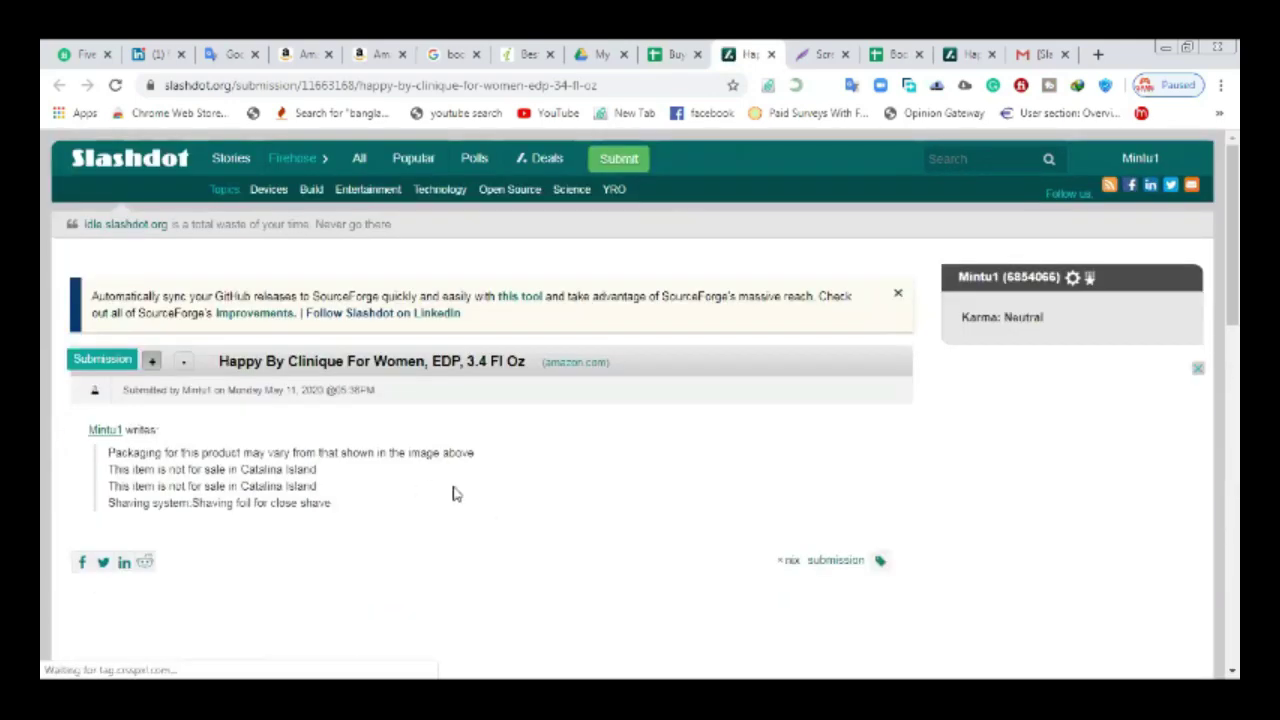
- Scroll through the live Slashdot submission page, then close it to return to the sheet
scroll(453, 493, down, 5)
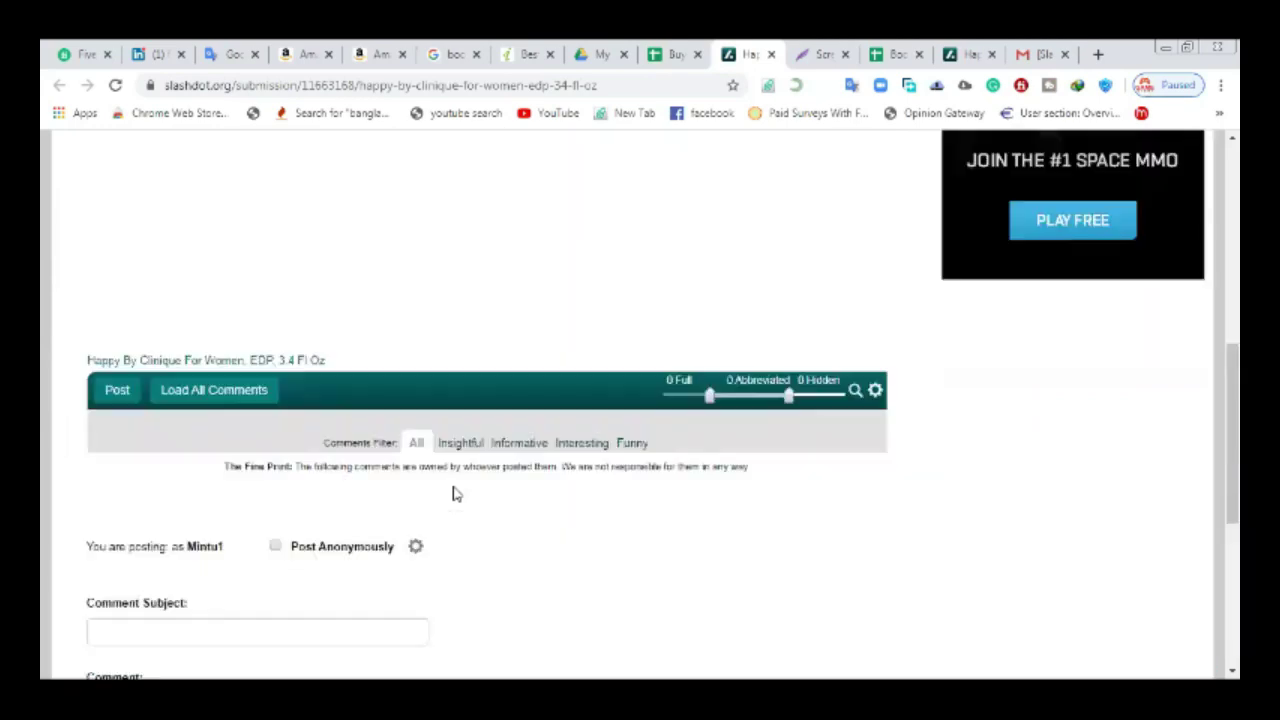
scroll(453, 493, up, 5)
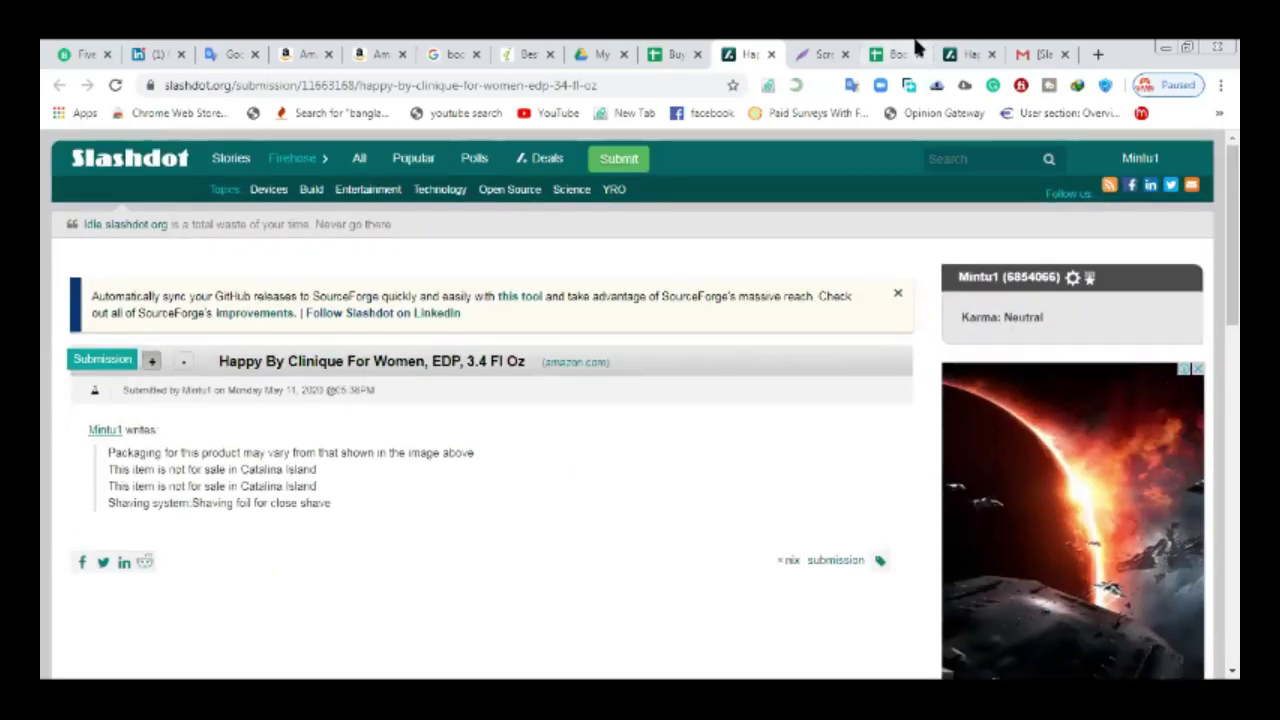
click(770, 55)
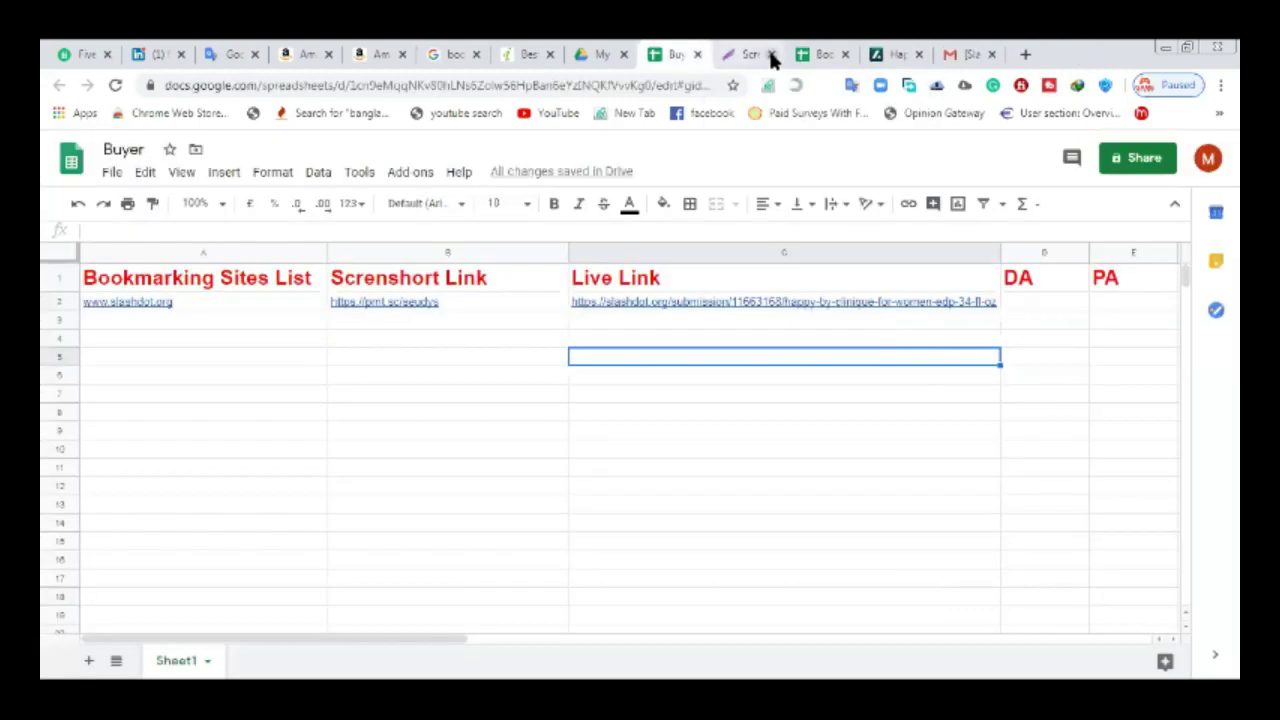
- Copy slashdot.org's DA 92 from the Bookmarking List into Buyer cell D2
click(1022, 303)
click(1114, 308)
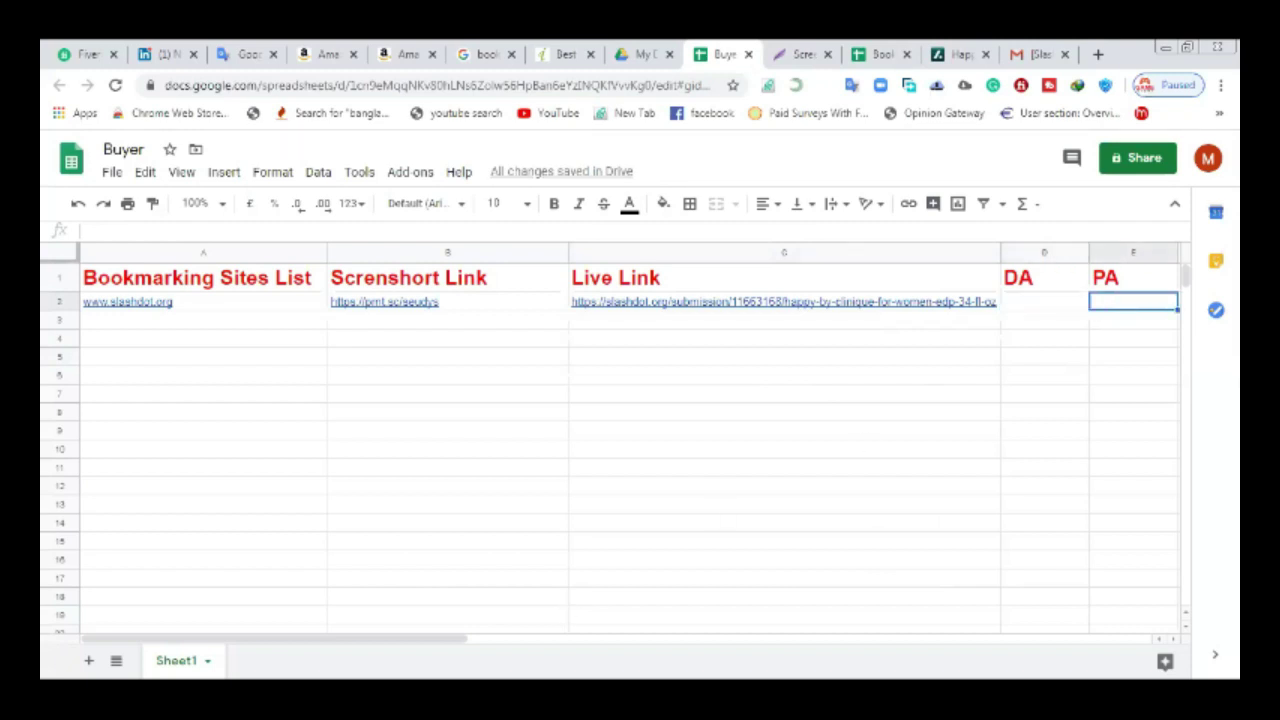
drag(414, 641, 565, 632)
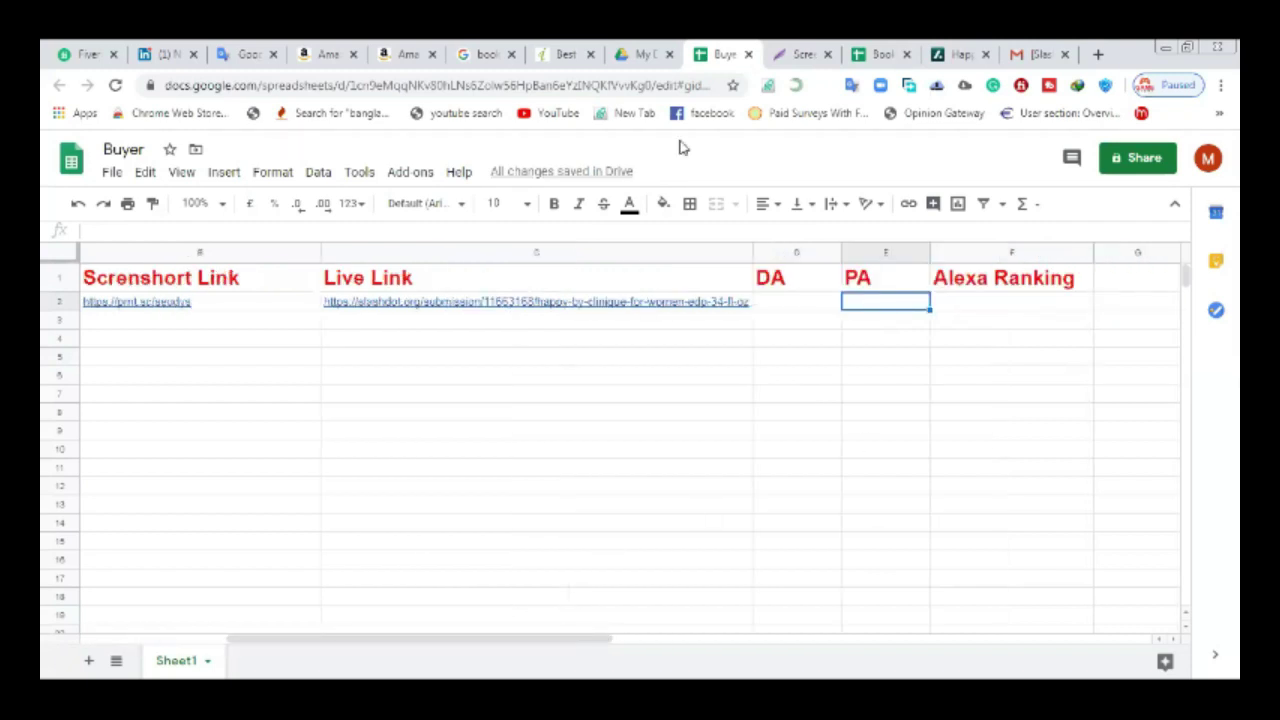
click(565, 54)
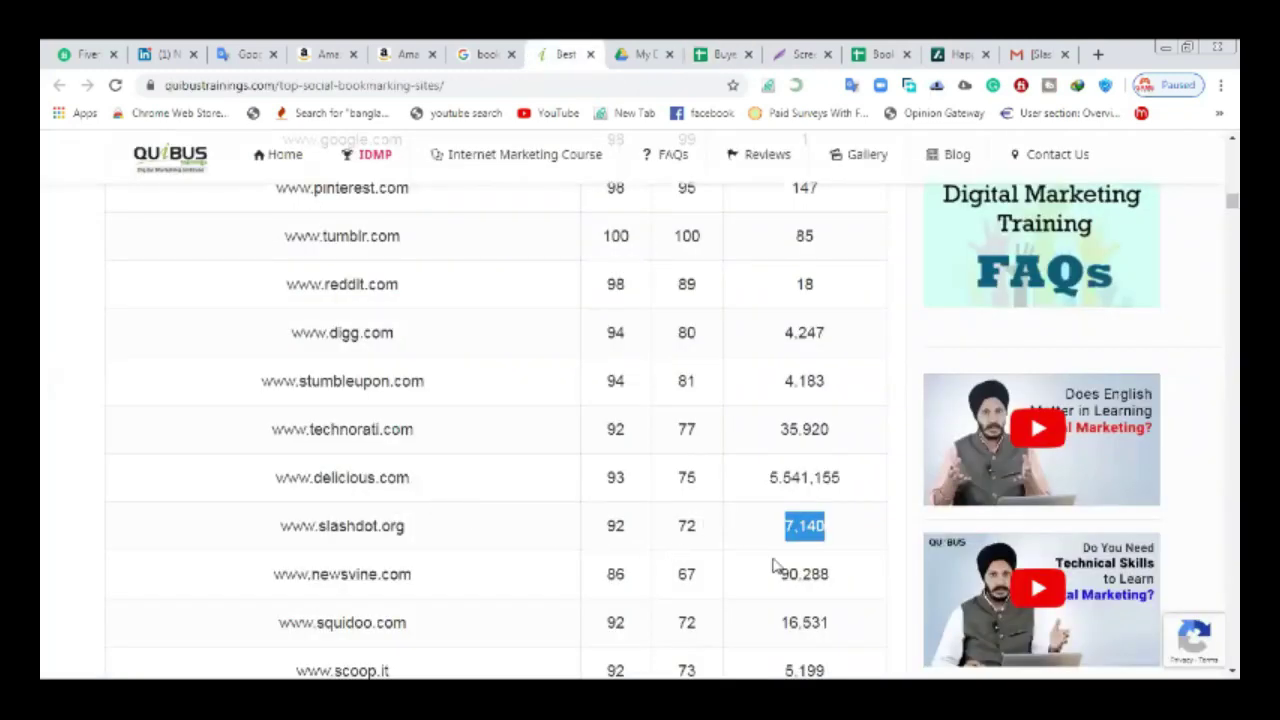
click(722, 54)
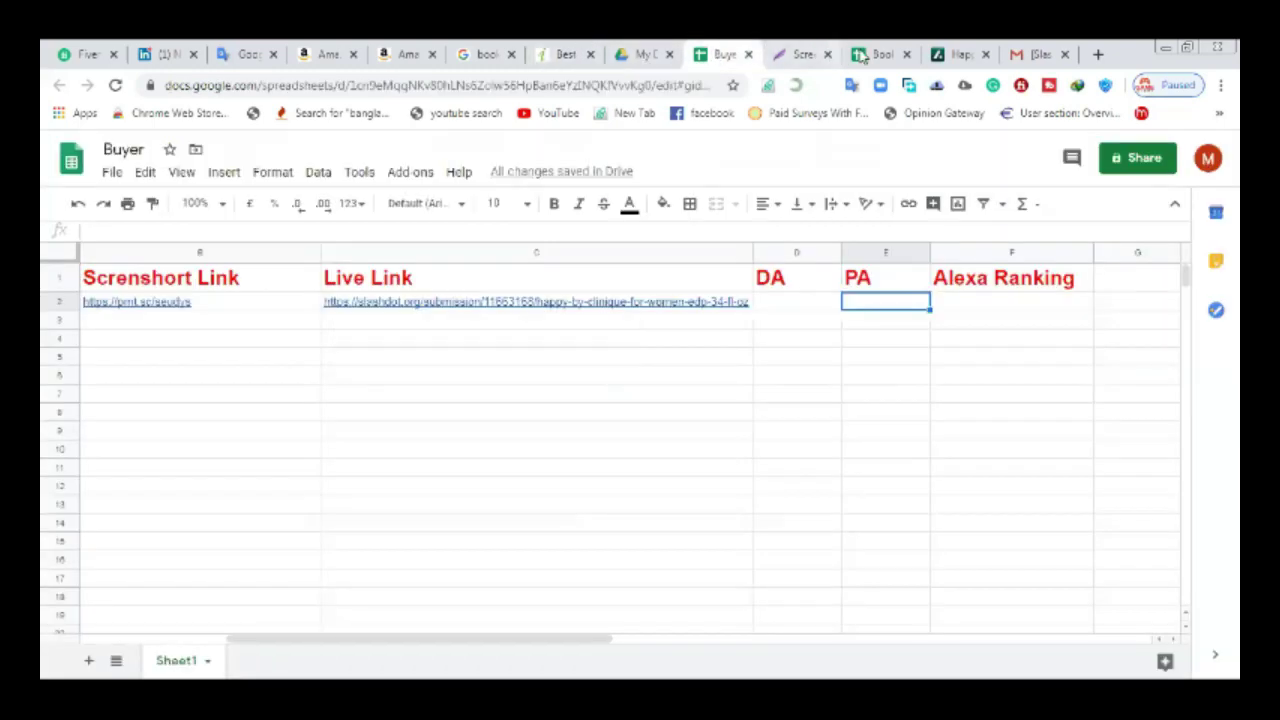
click(880, 54)
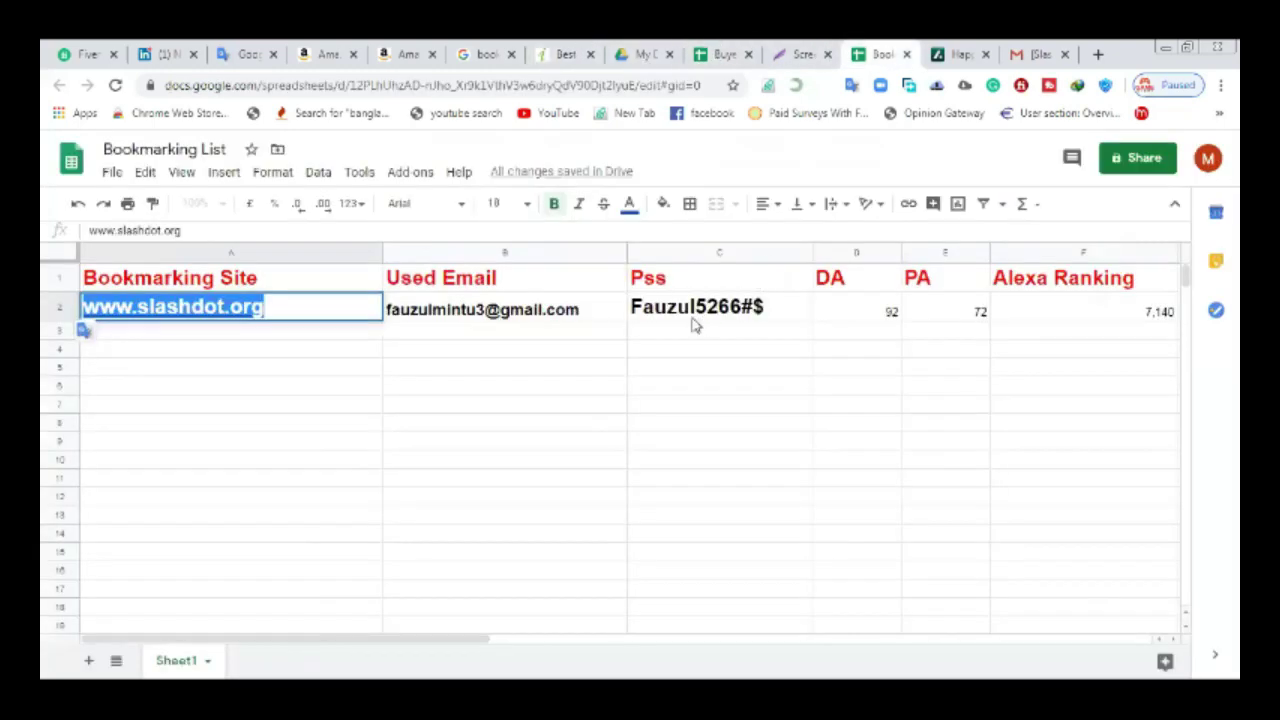
click(890, 314)
double_click(892, 301)
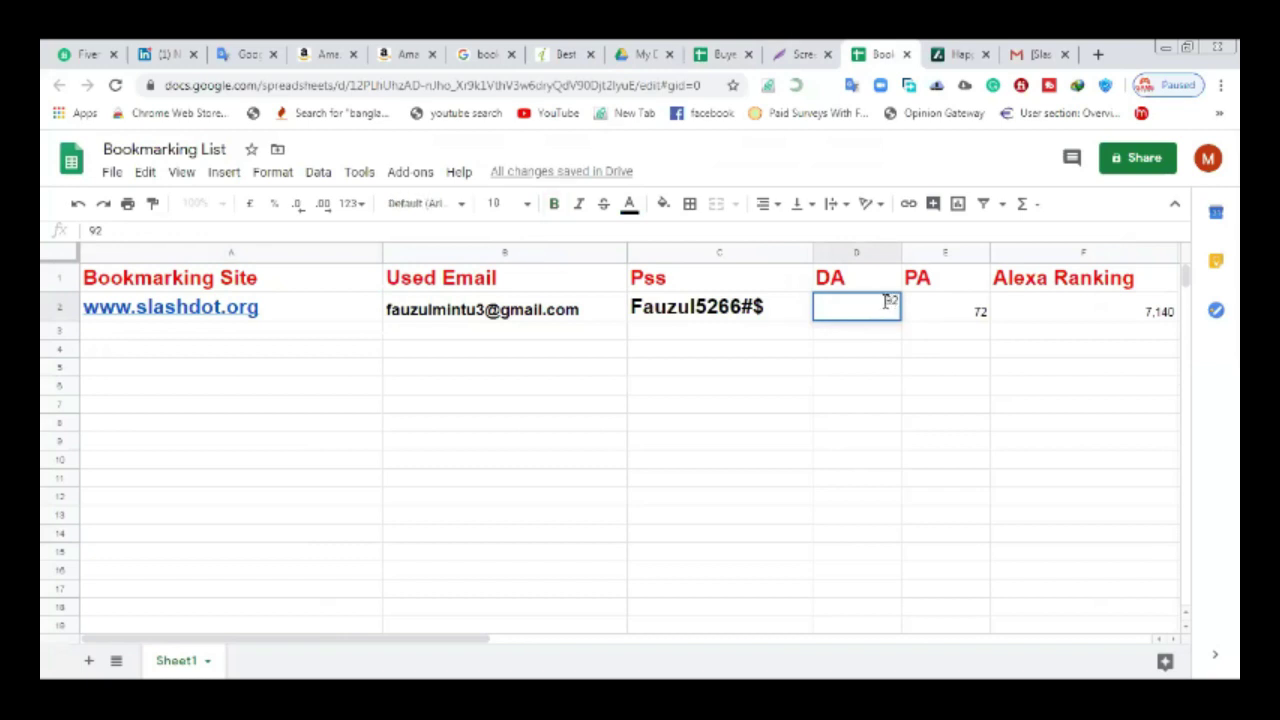
click(722, 54)
double_click(797, 301)
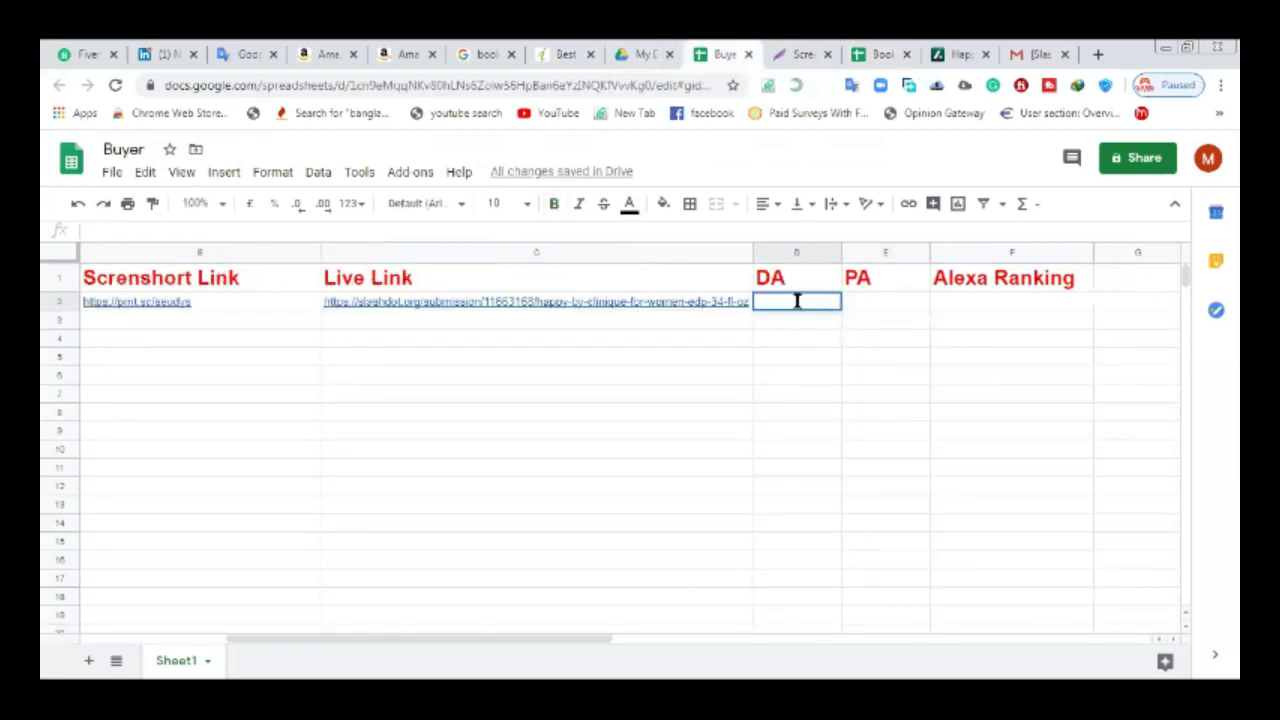
key(ctrl+v)
key(Return)
- Copy the PA value 72 from the Bookmarking List into Buyer cell E2
click(894, 305)
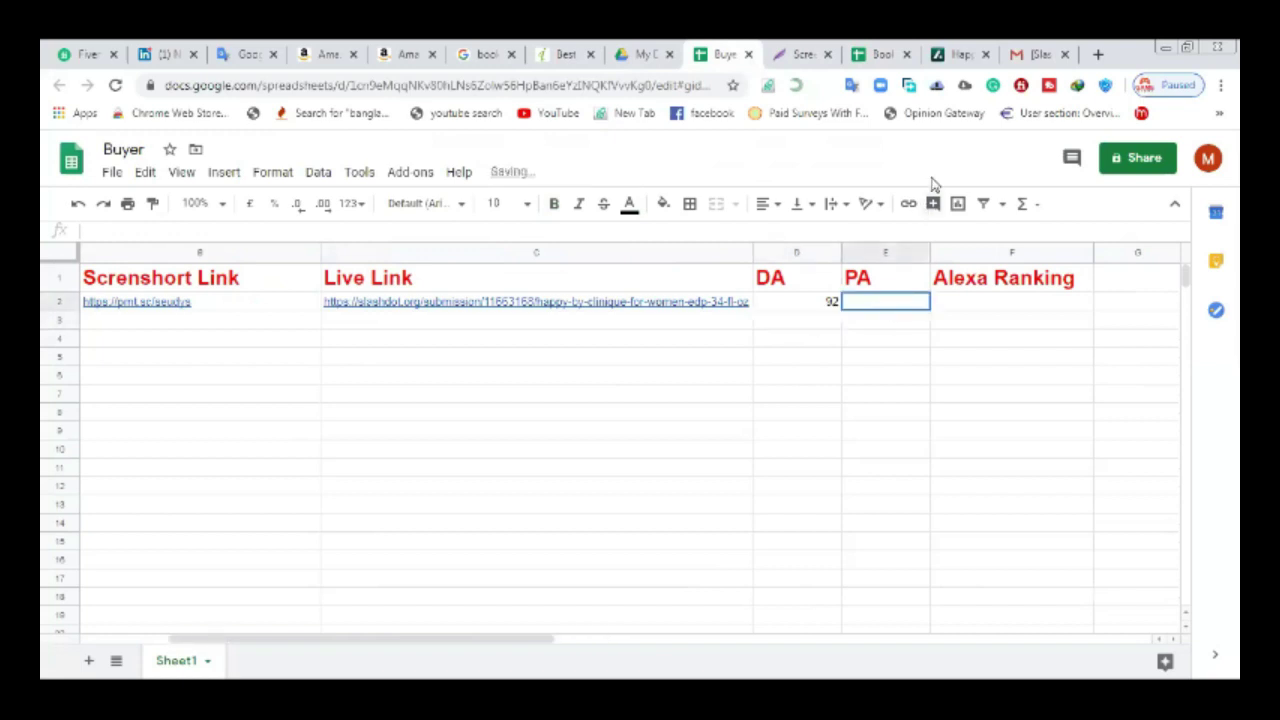
click(884, 55)
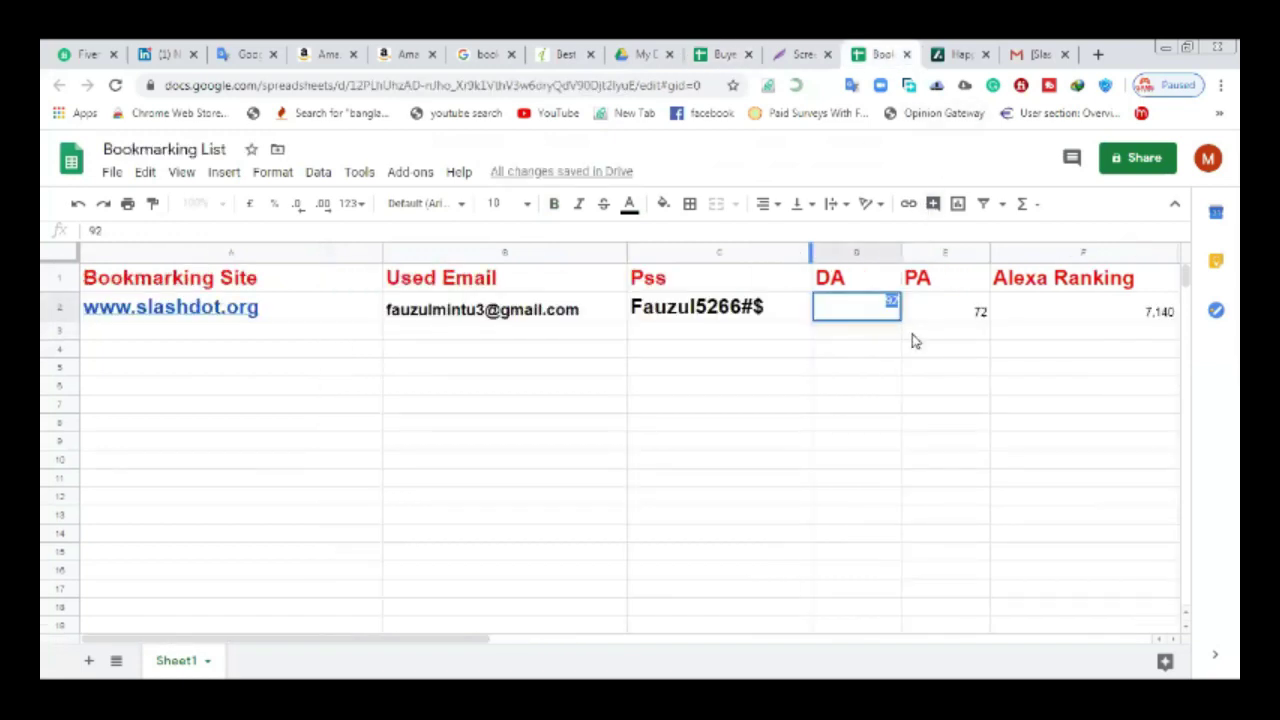
click(964, 317)
drag(970, 303, 994, 305)
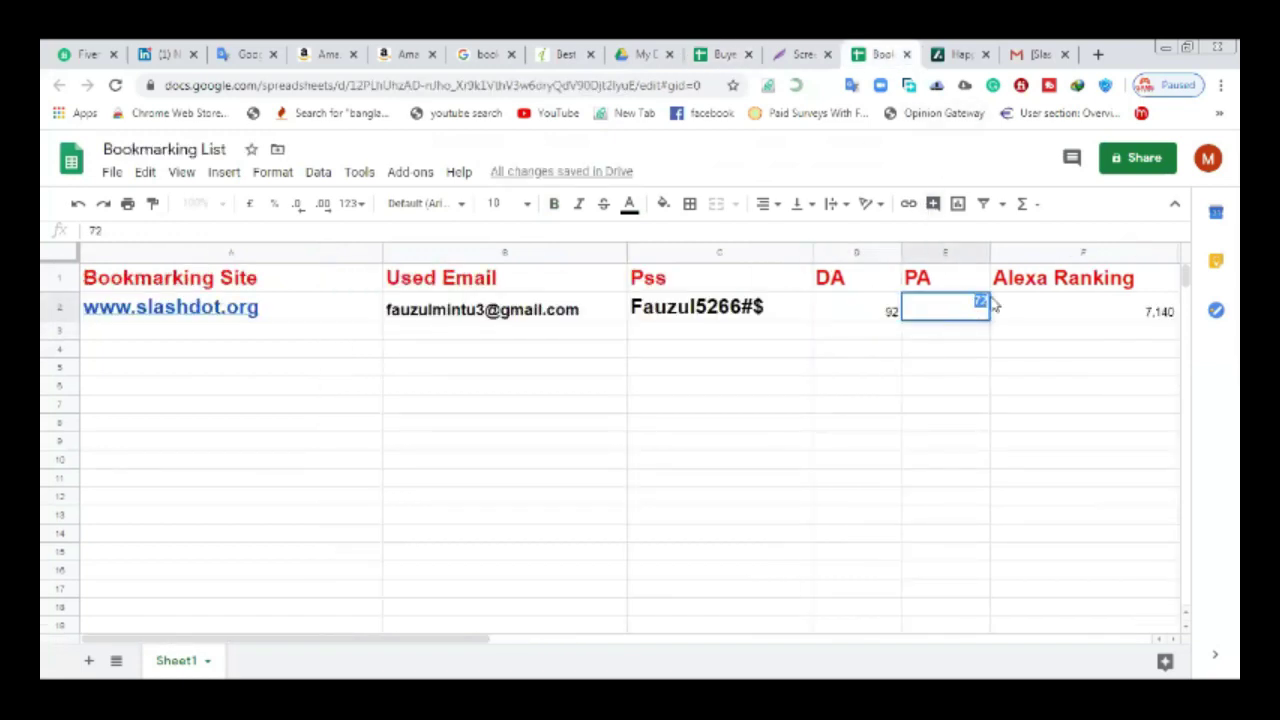
click(712, 54)
double_click(858, 300)
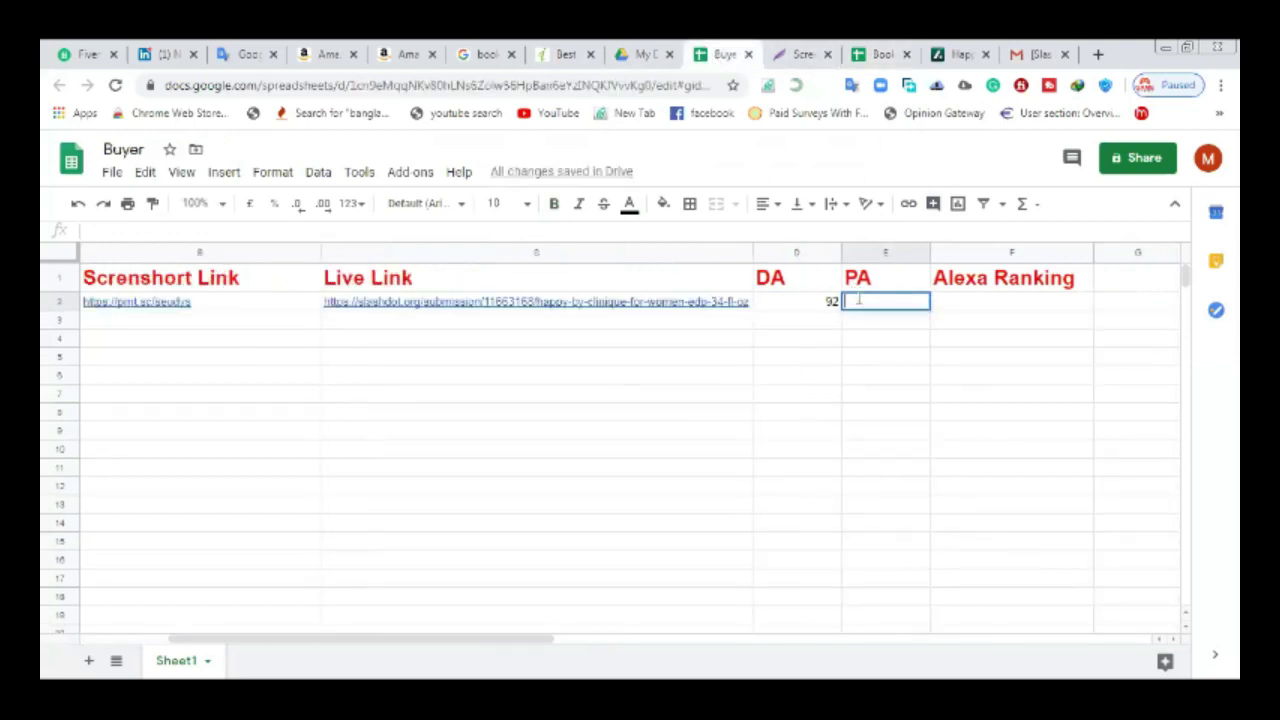
key(ctrl+v)
key(Return)
- Copy the Alexa Ranking 7140 from the Bookmarking List into Buyer cell F2
click(983, 303)
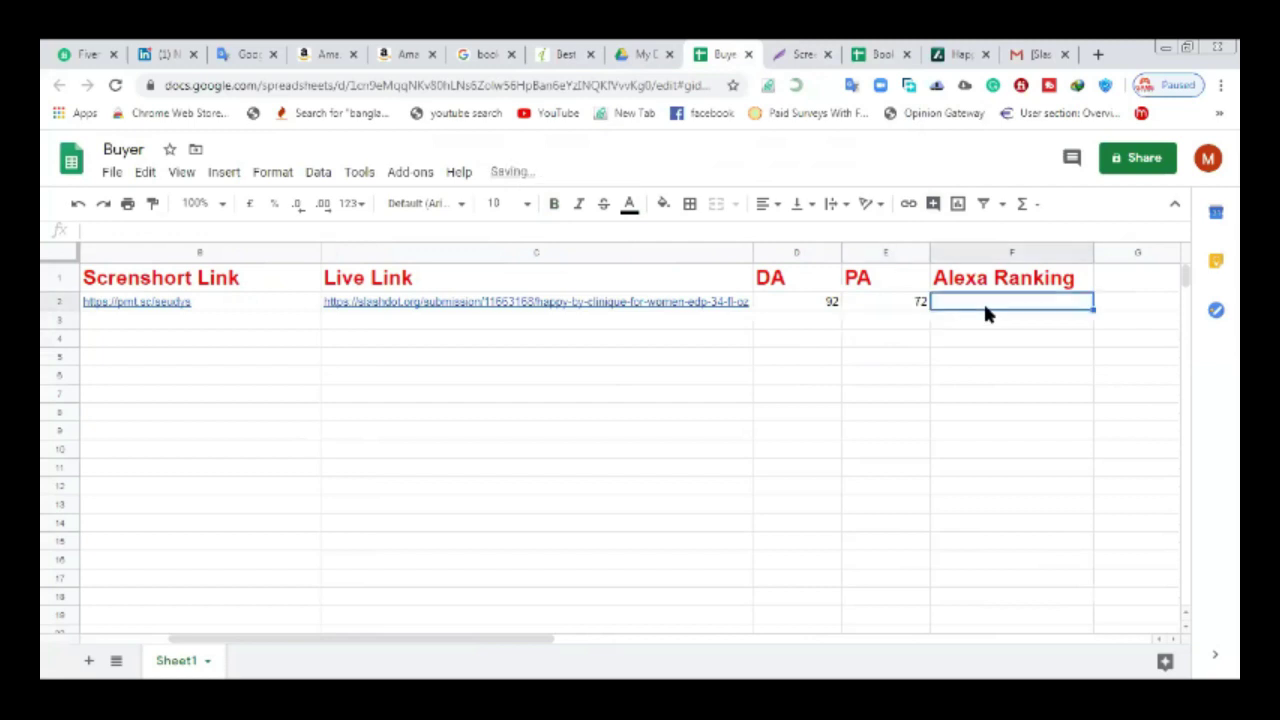
click(890, 53)
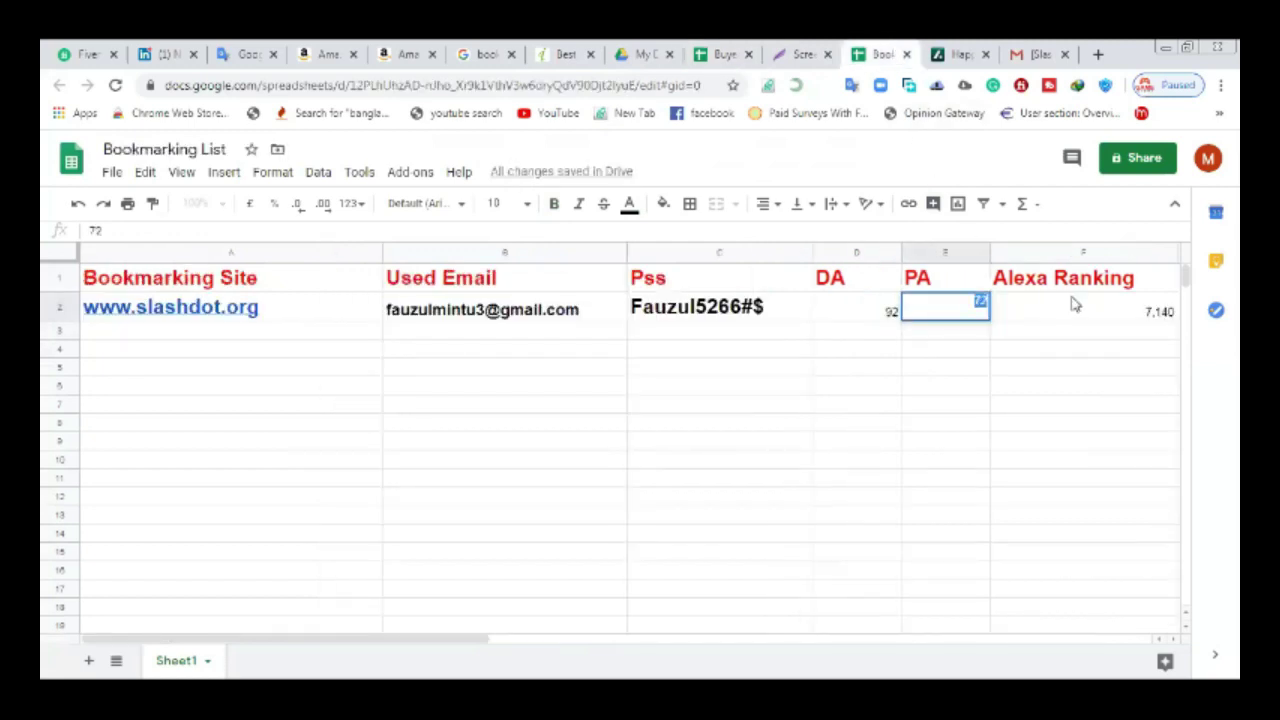
double_click(1140, 310)
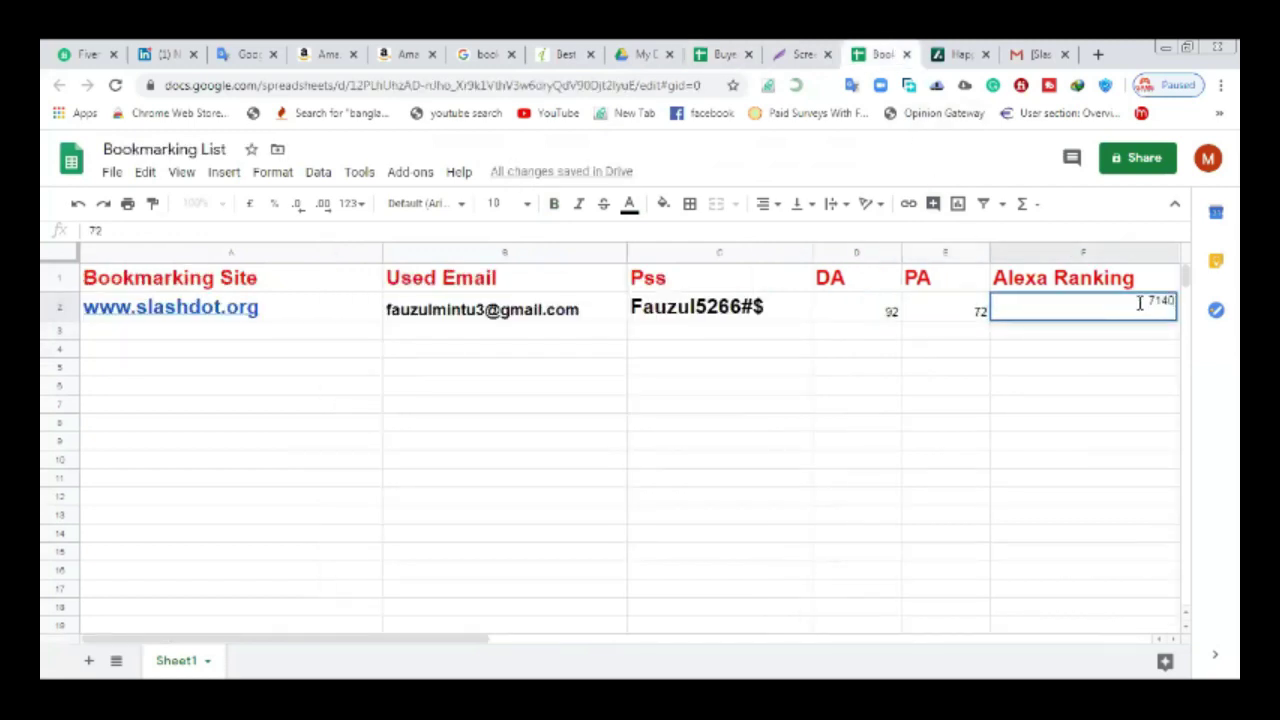
drag(1140, 300, 1183, 308)
key(ctrl+c)
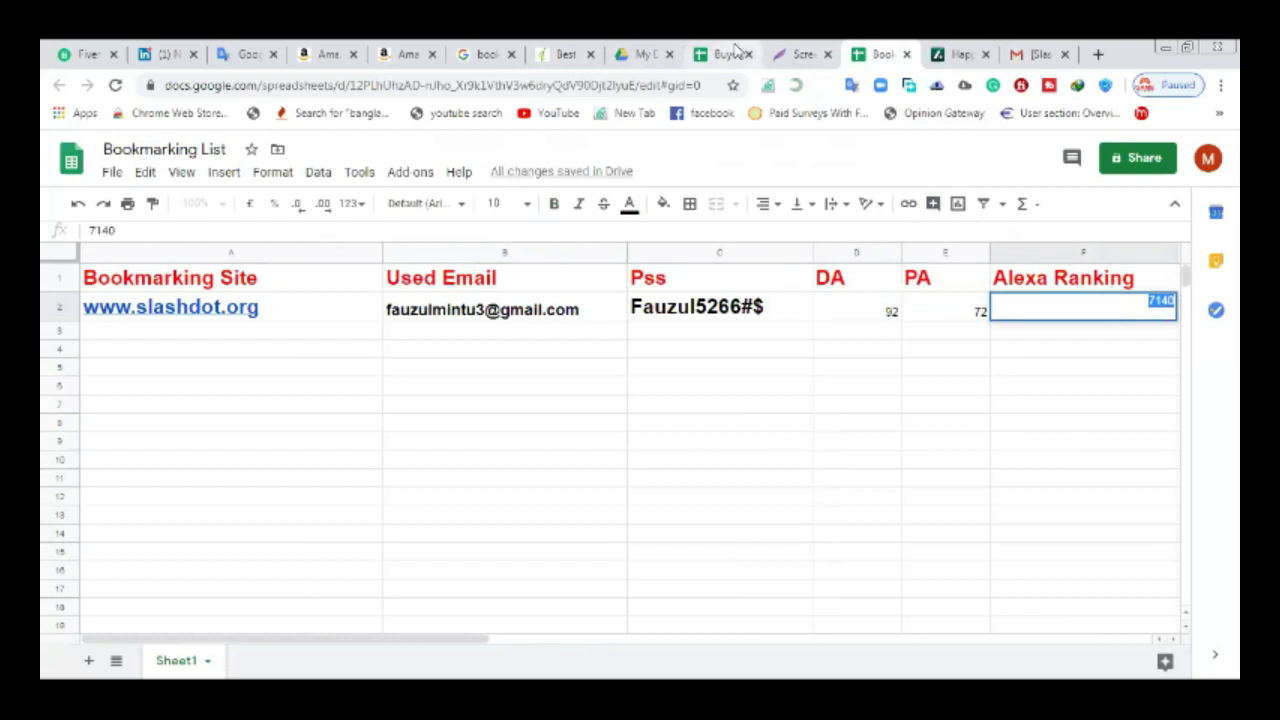
click(724, 54)
key(ctrl+v)
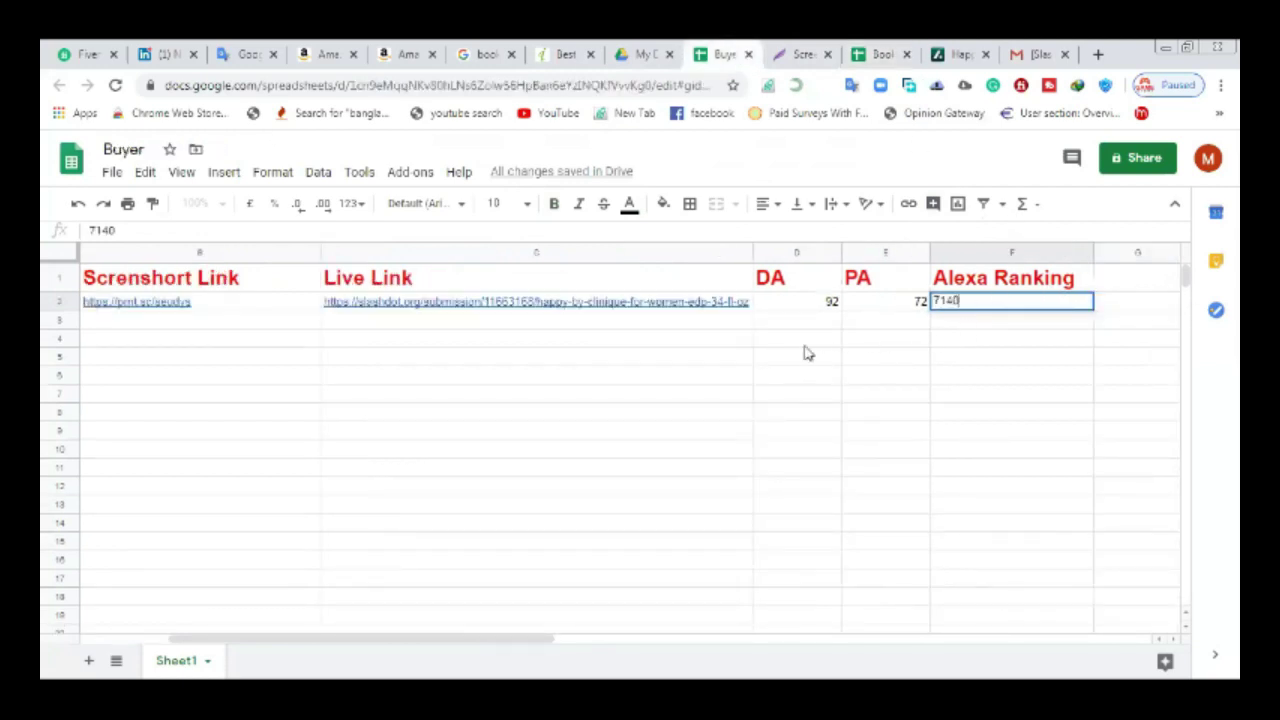
click(806, 350)
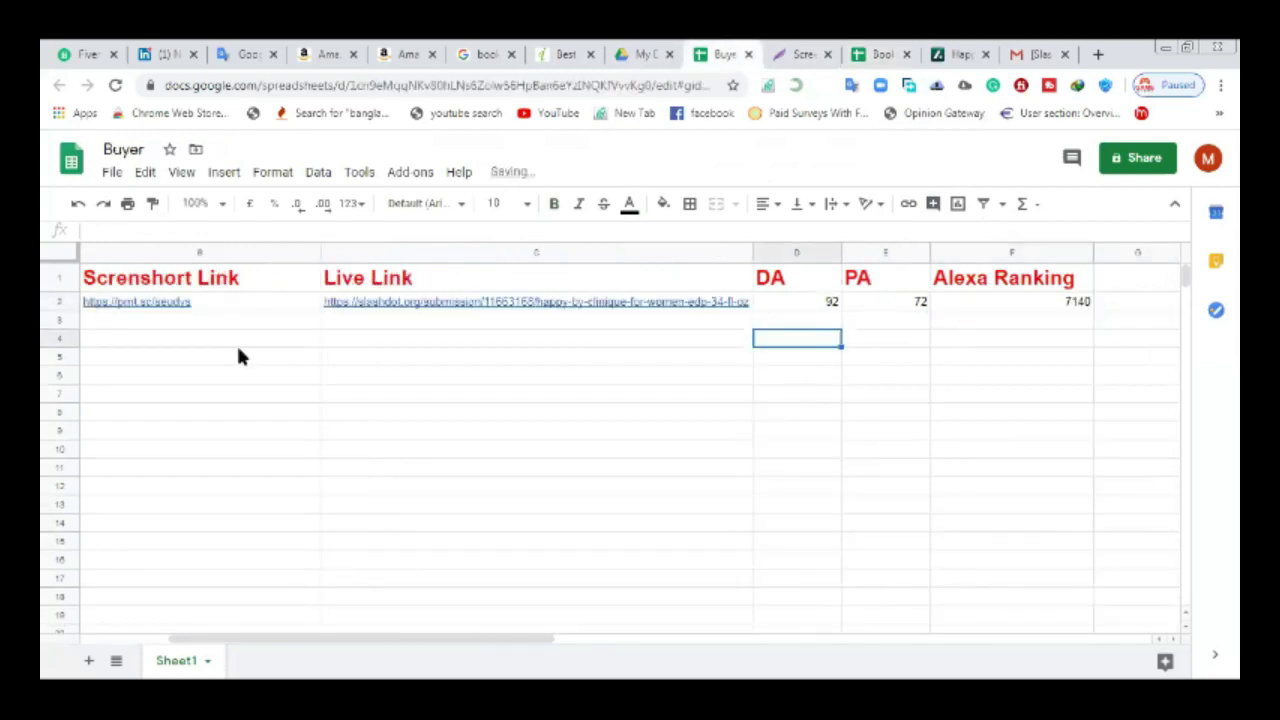
- Scroll across the completed slashdot.org row to review its values
drag(443, 640, 320, 637)
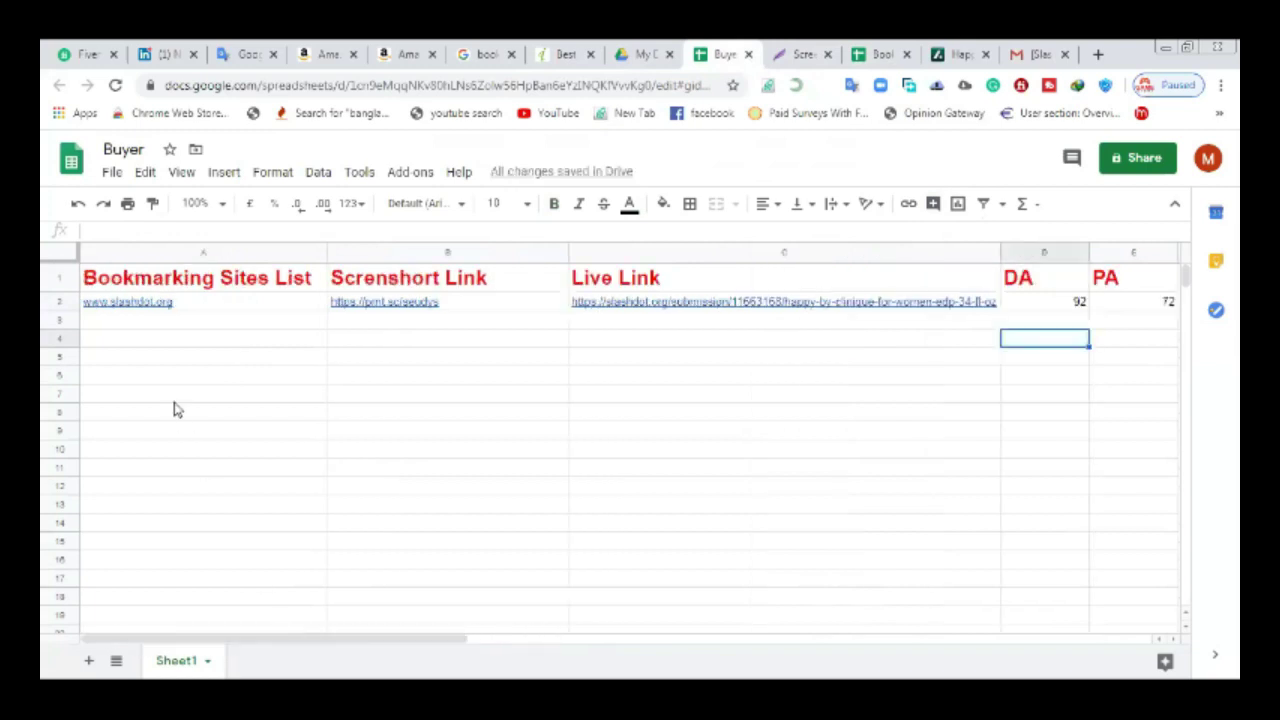
mouse_move(163, 300)
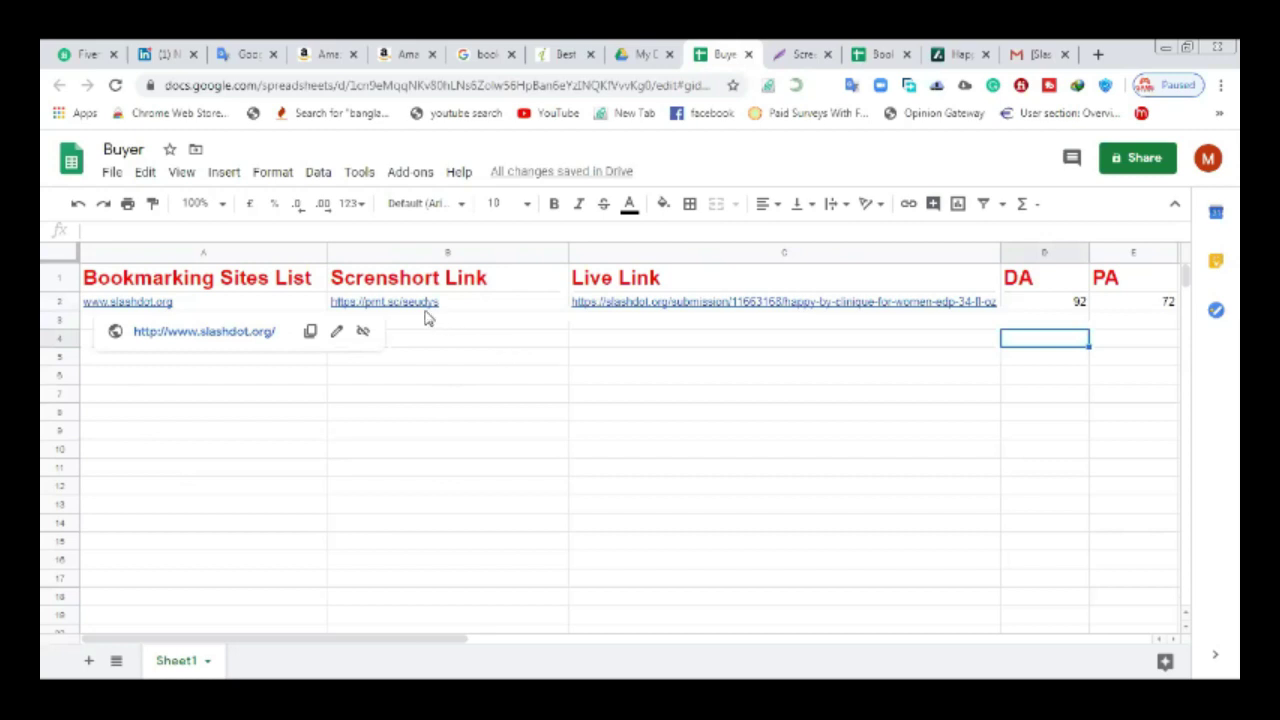
mouse_move(418, 310)
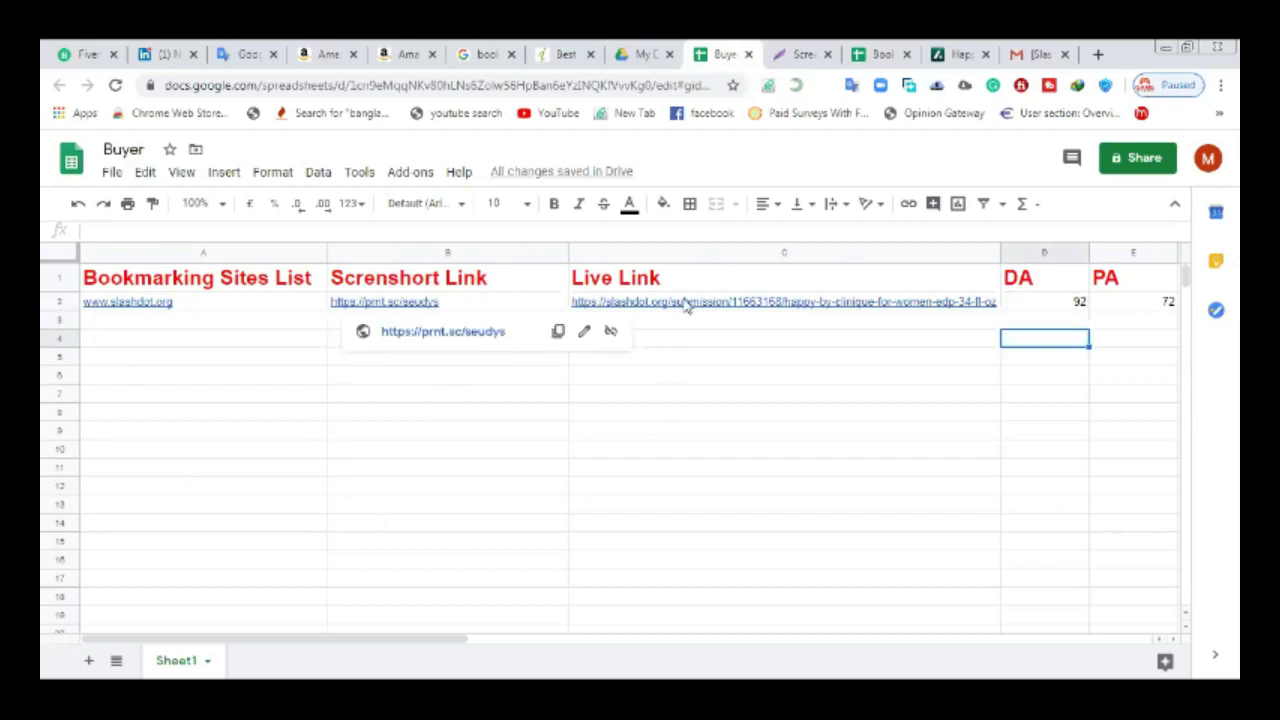
mouse_move(678, 313)
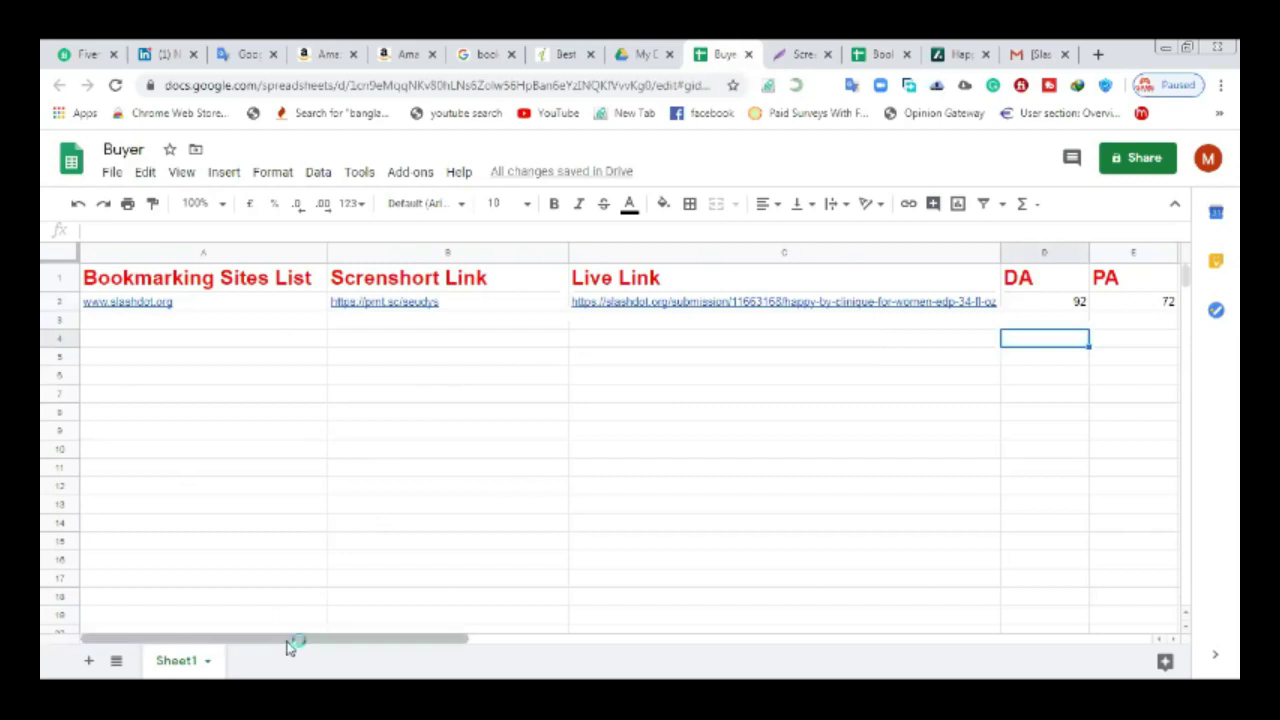
drag(289, 643, 440, 639)
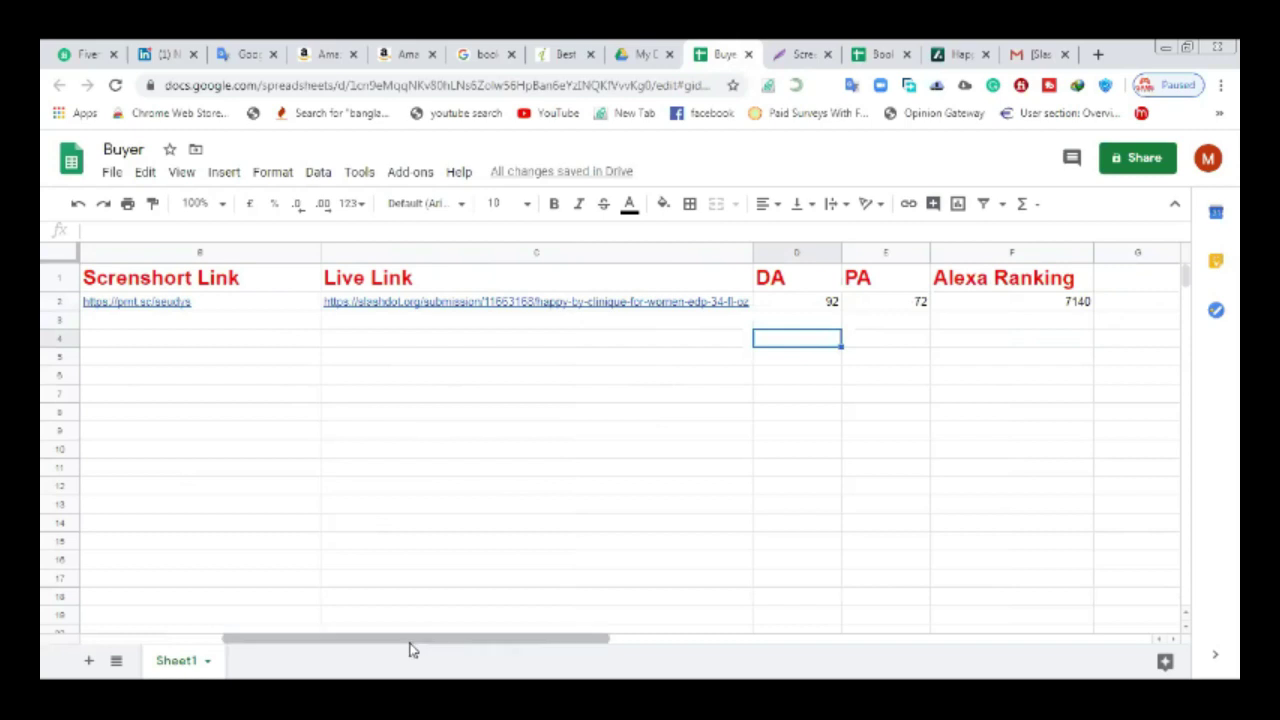
drag(400, 640, 238, 627)
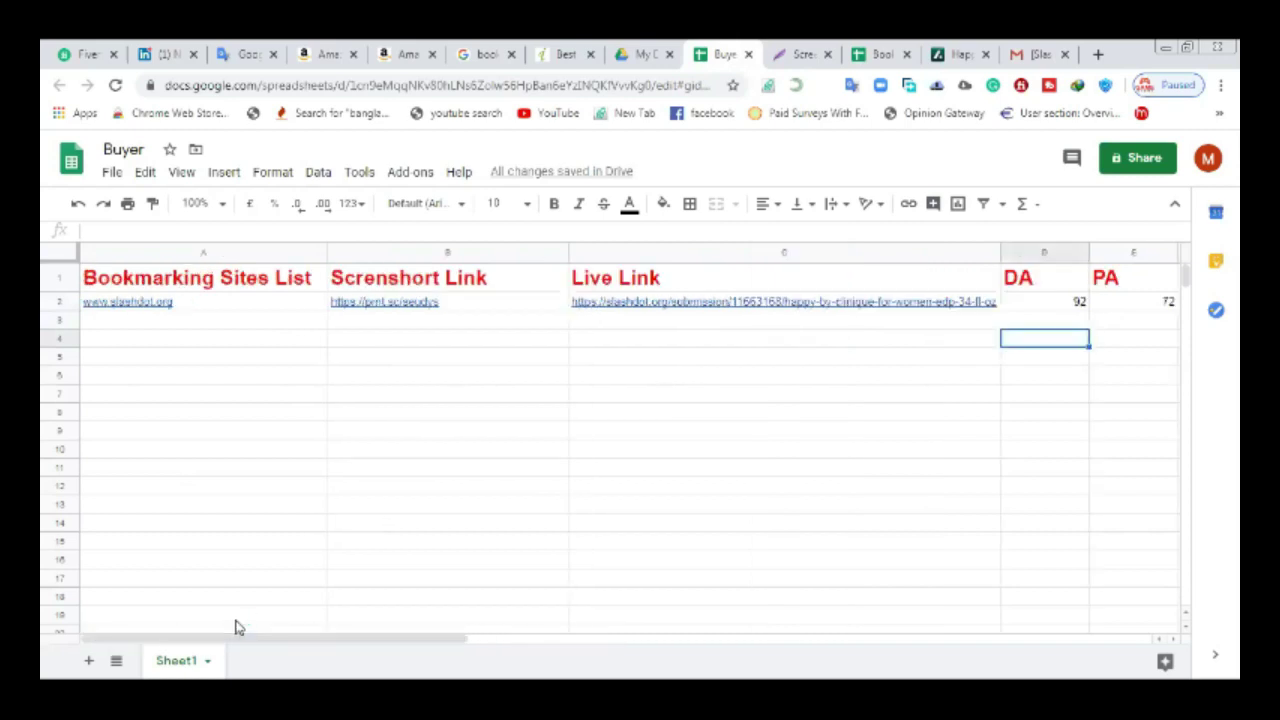
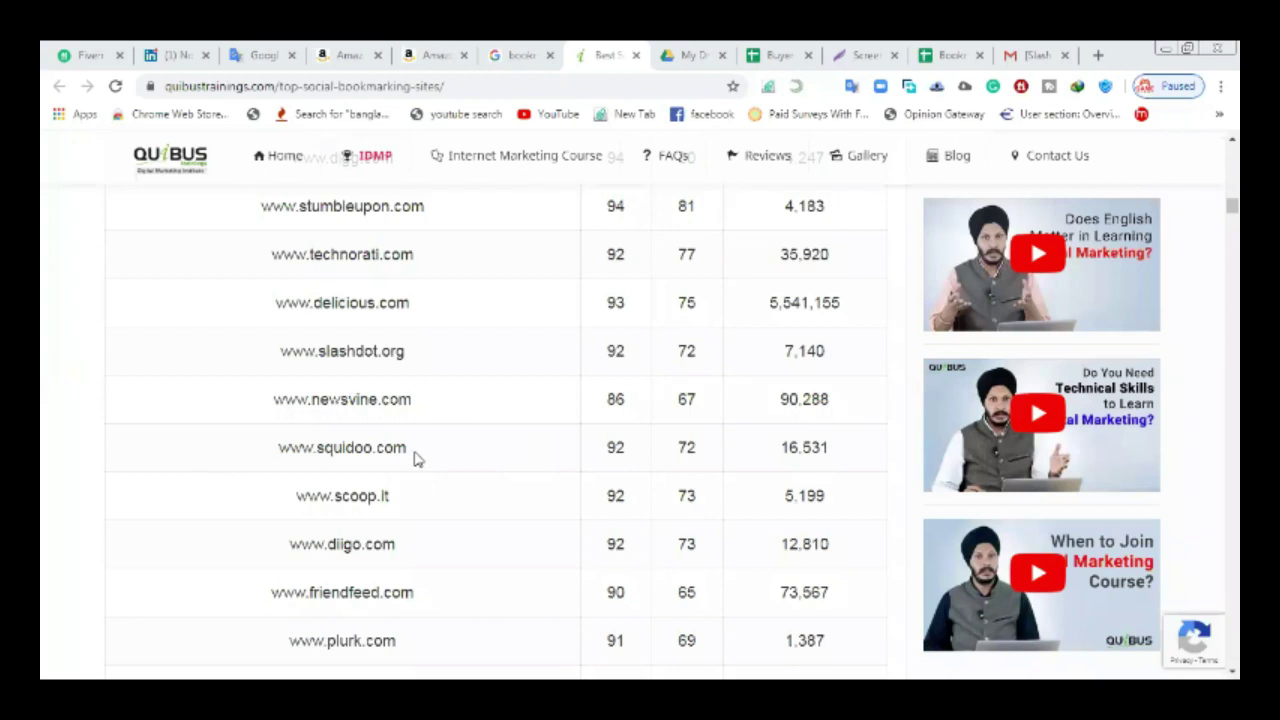
drag(416, 458, 280, 463)
key(ctrl+c)
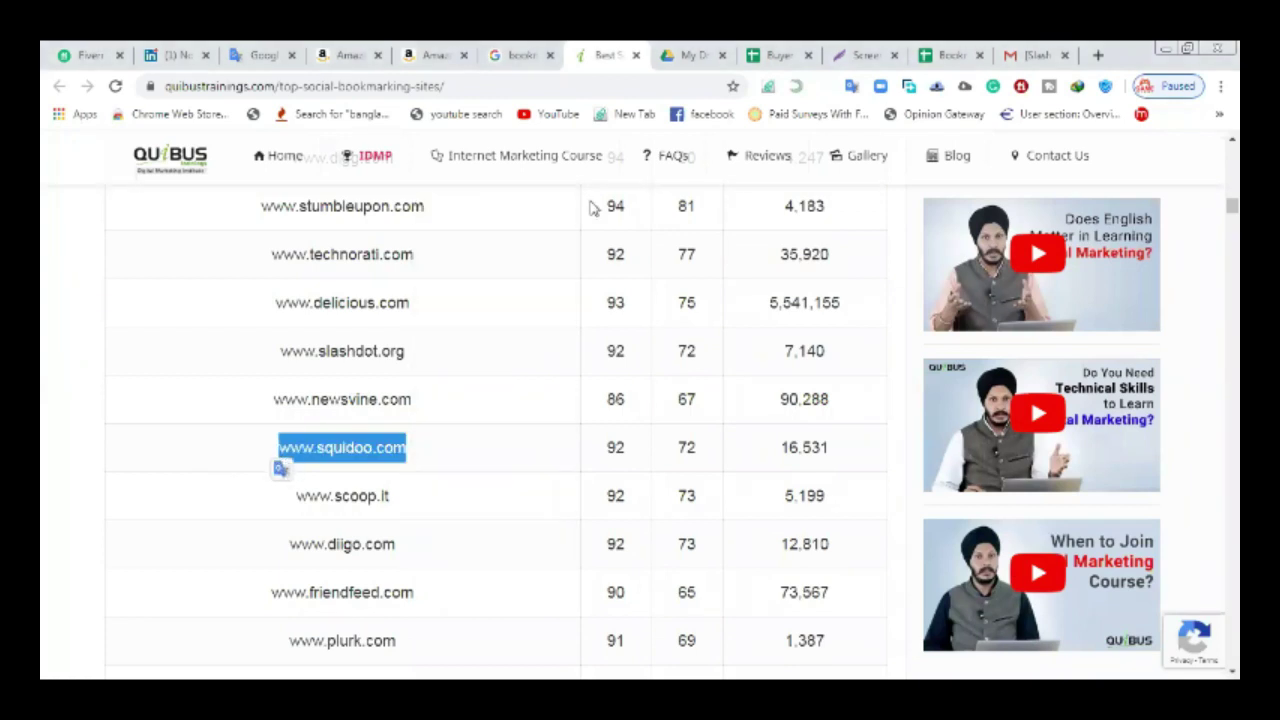
click(1097, 55)
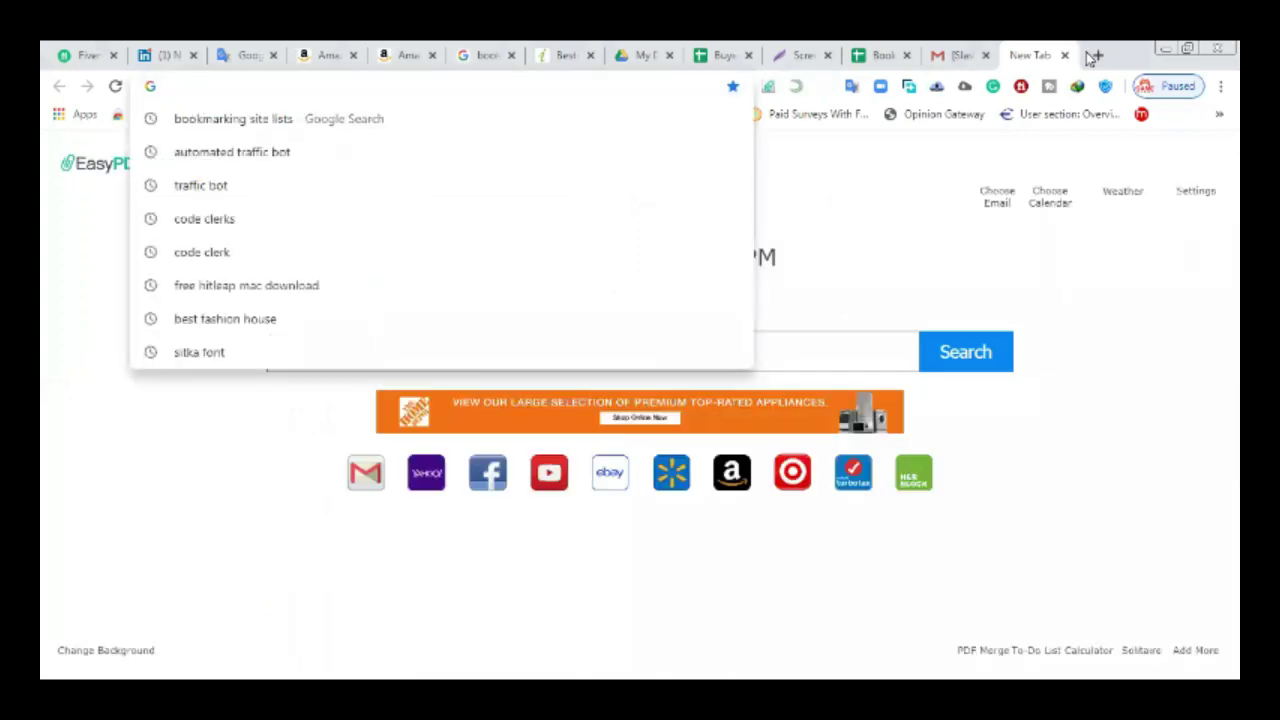
key(ctrl+v)
key(Return)
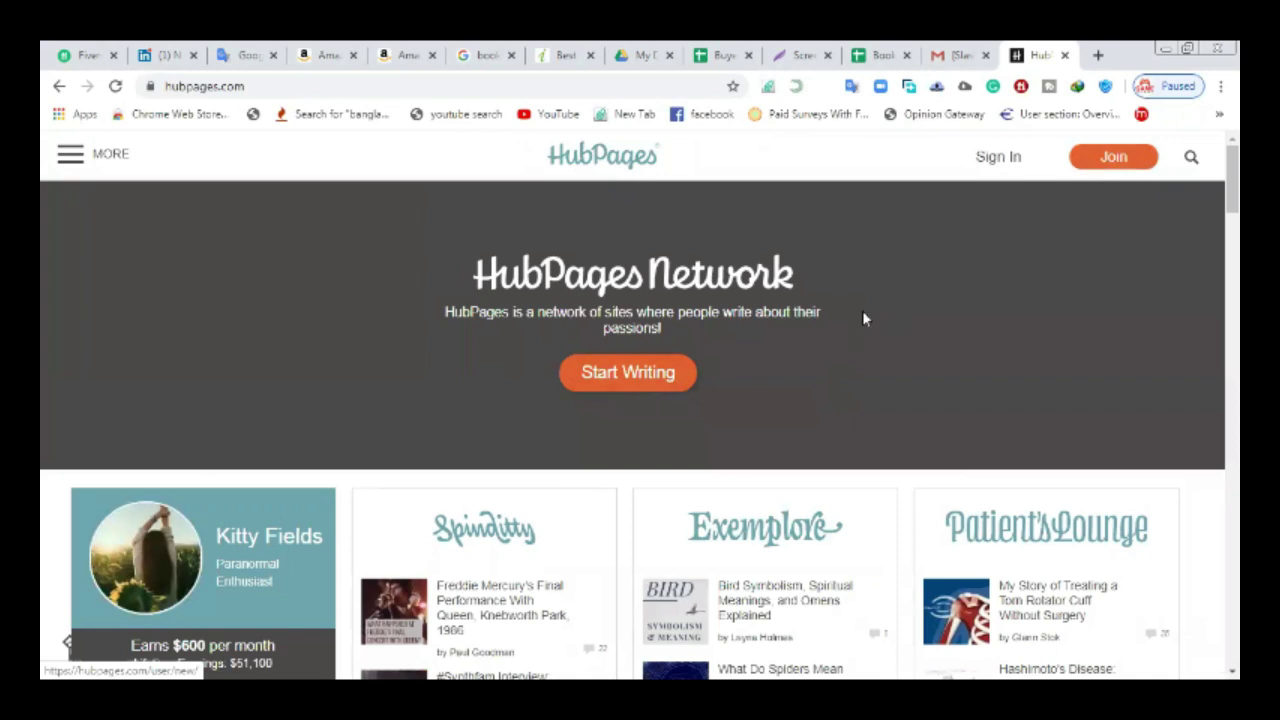
- Start the HubPages Join form and enter the account name and e-mail address
click(1112, 157)
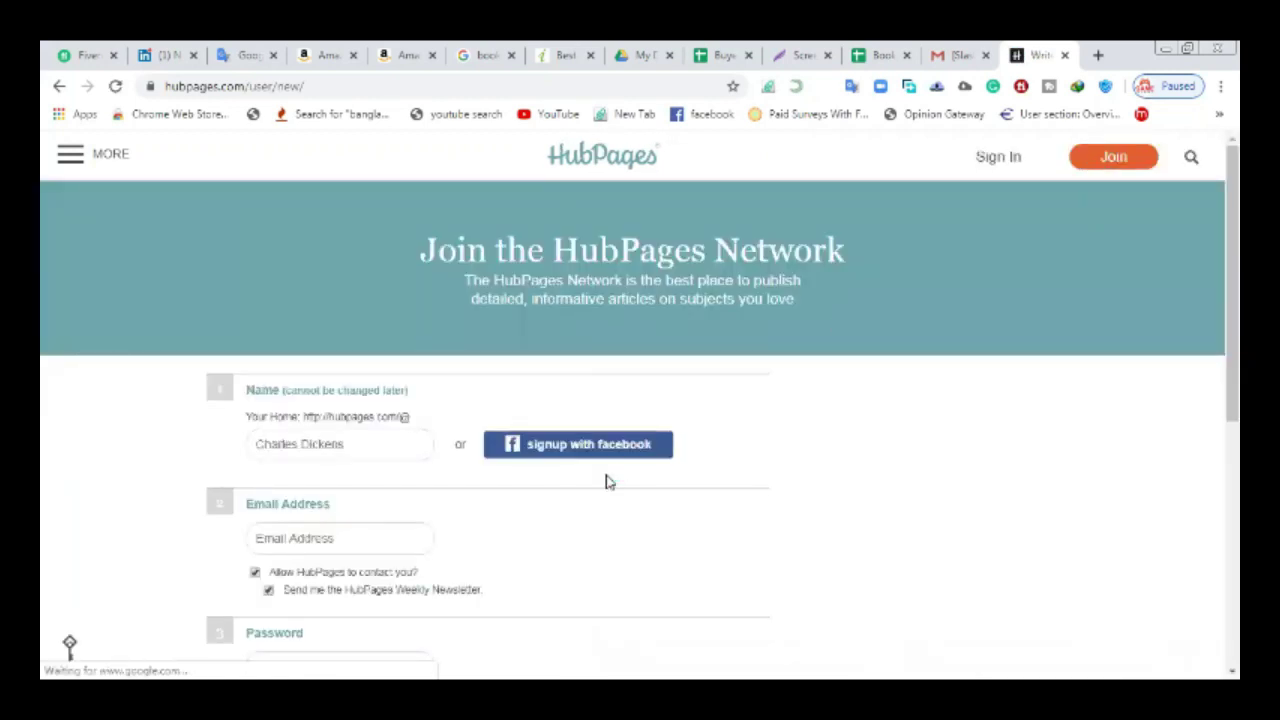
scroll(605, 482, down, 2)
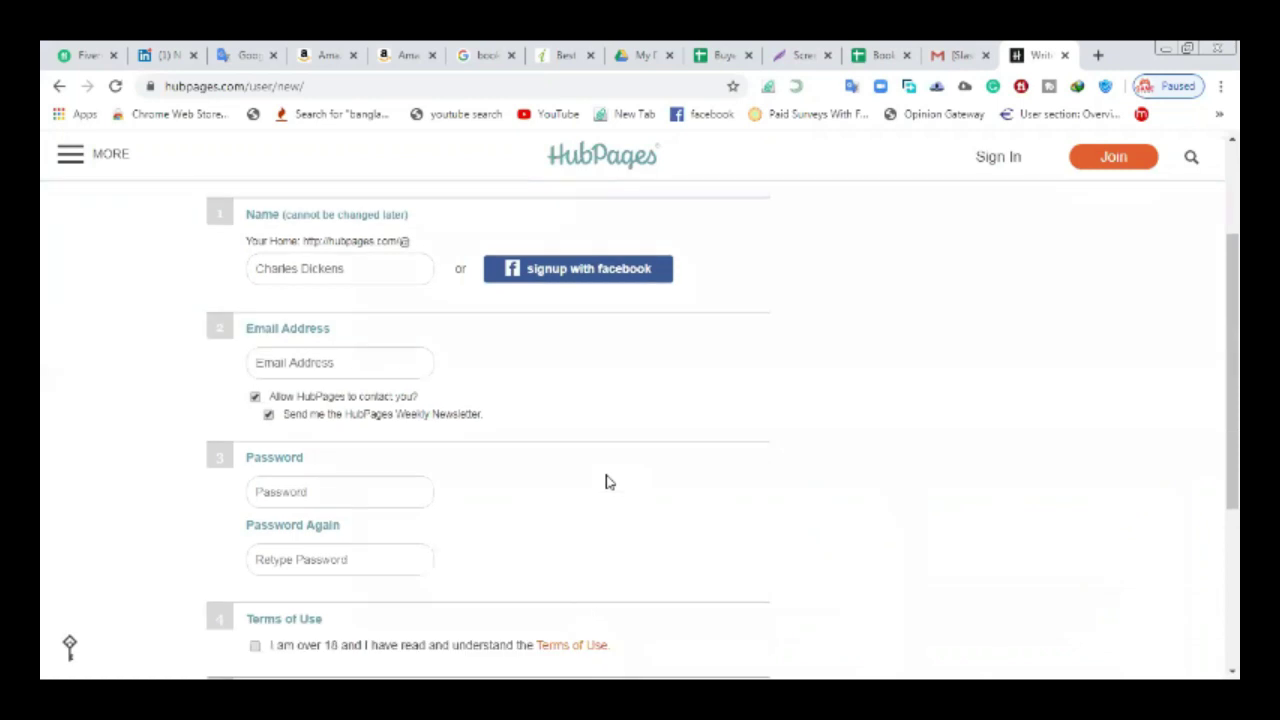
scroll(605, 482, up, 1)
click(314, 357)
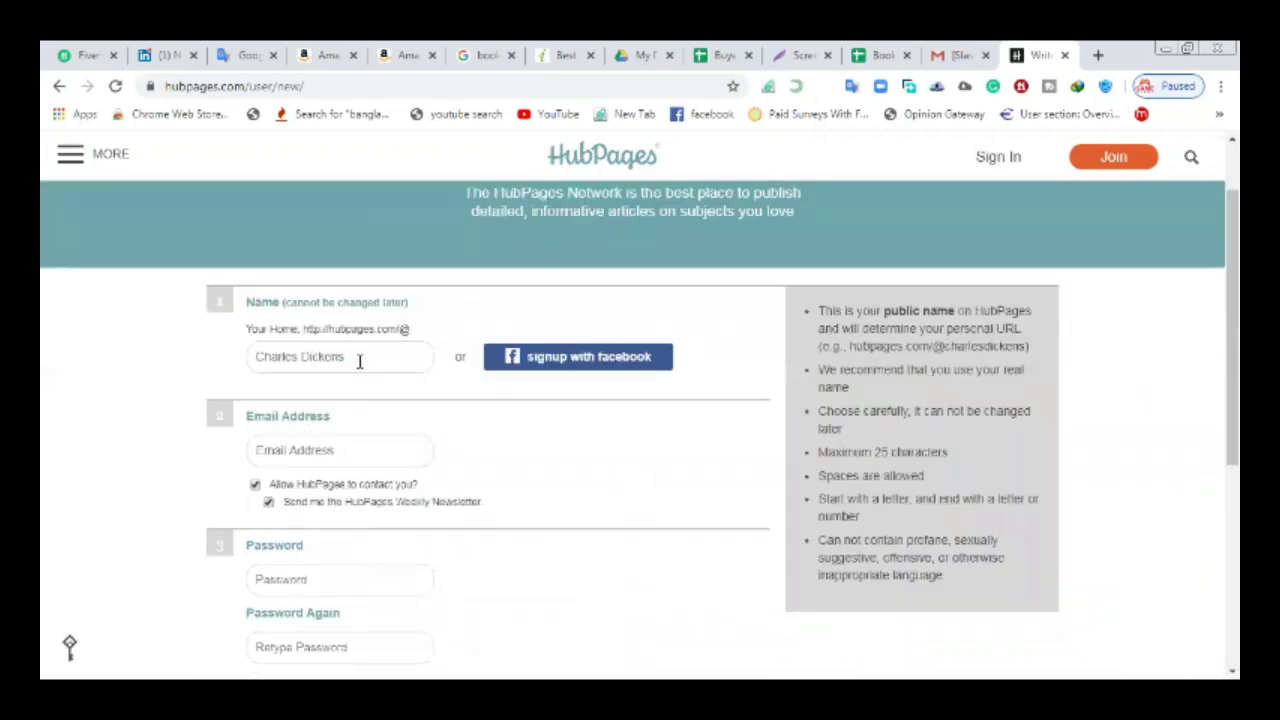
text(fauzul)
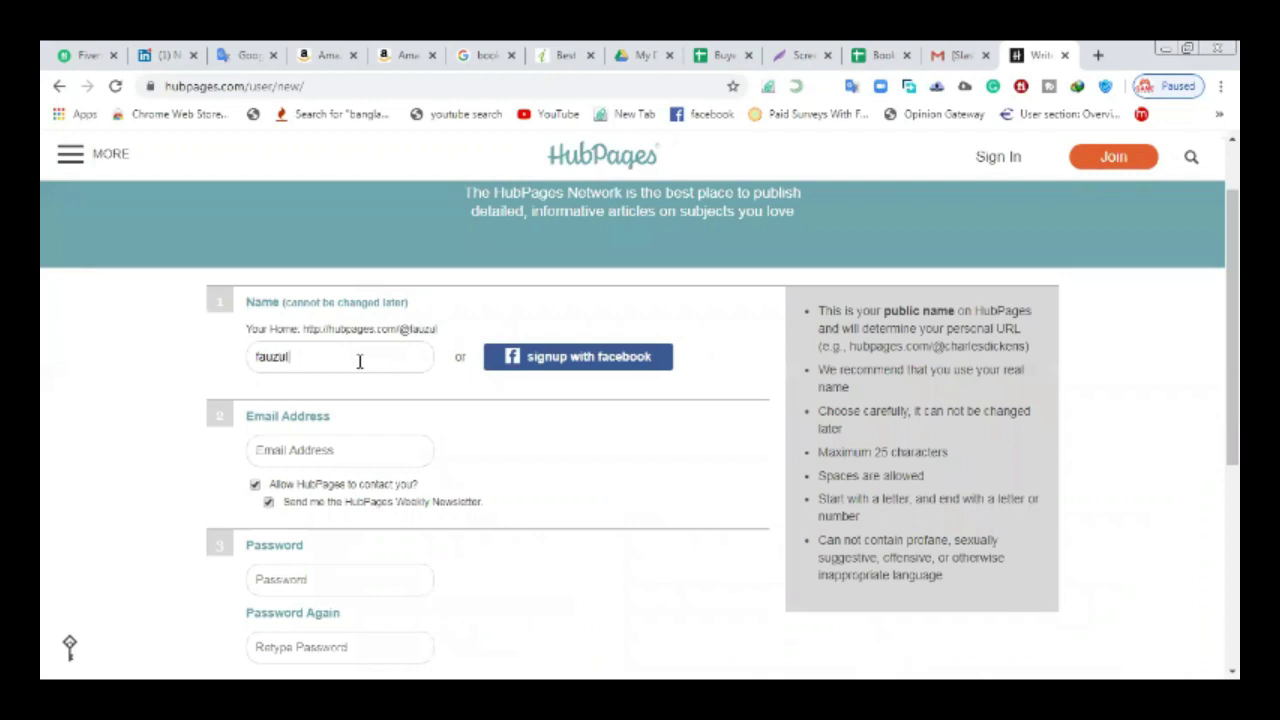
scroll(368, 360, down, 1)
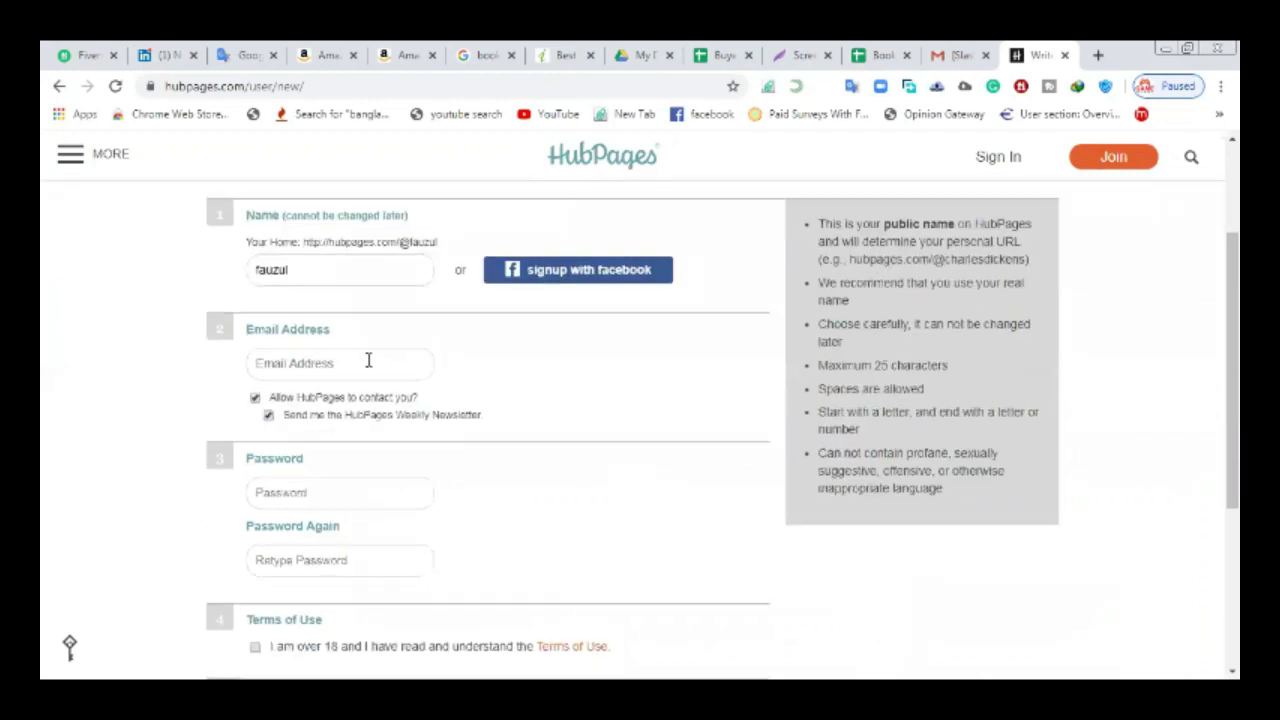
click(296, 366)
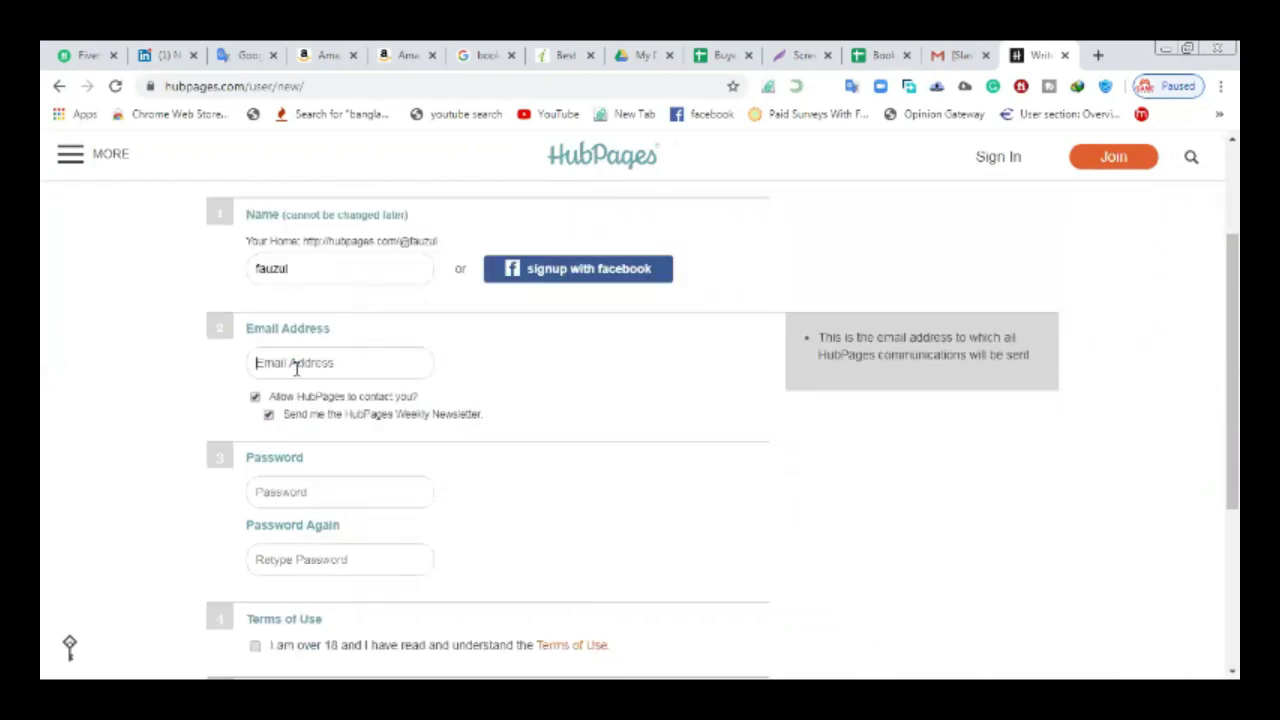
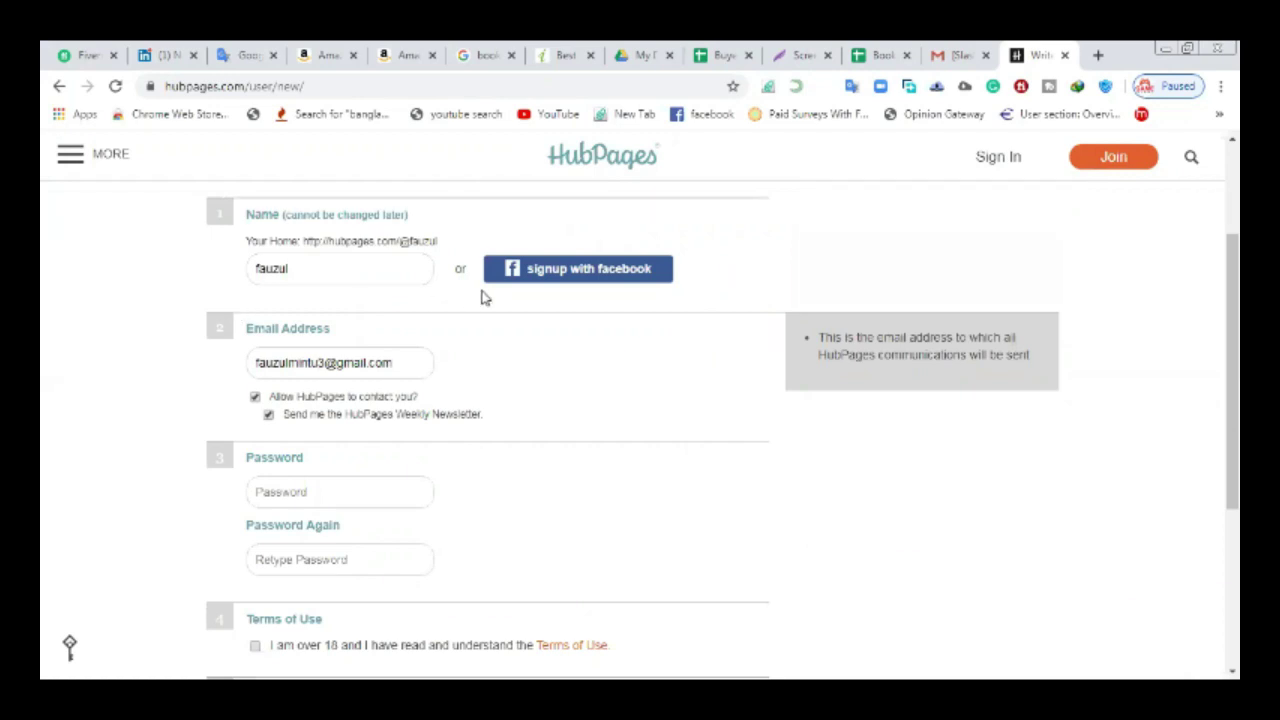
- Enter the account password in both password fields and accept the Terms of Use
scroll(478, 290, down, 1)
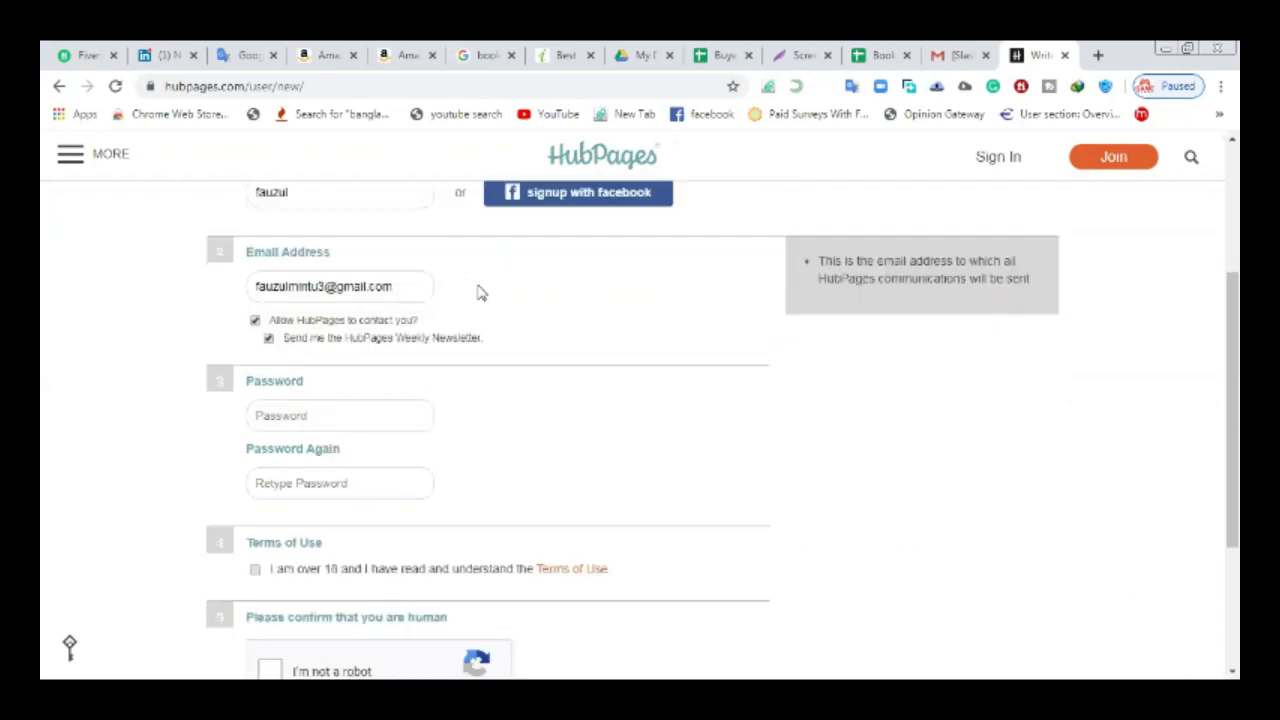
click(326, 400)
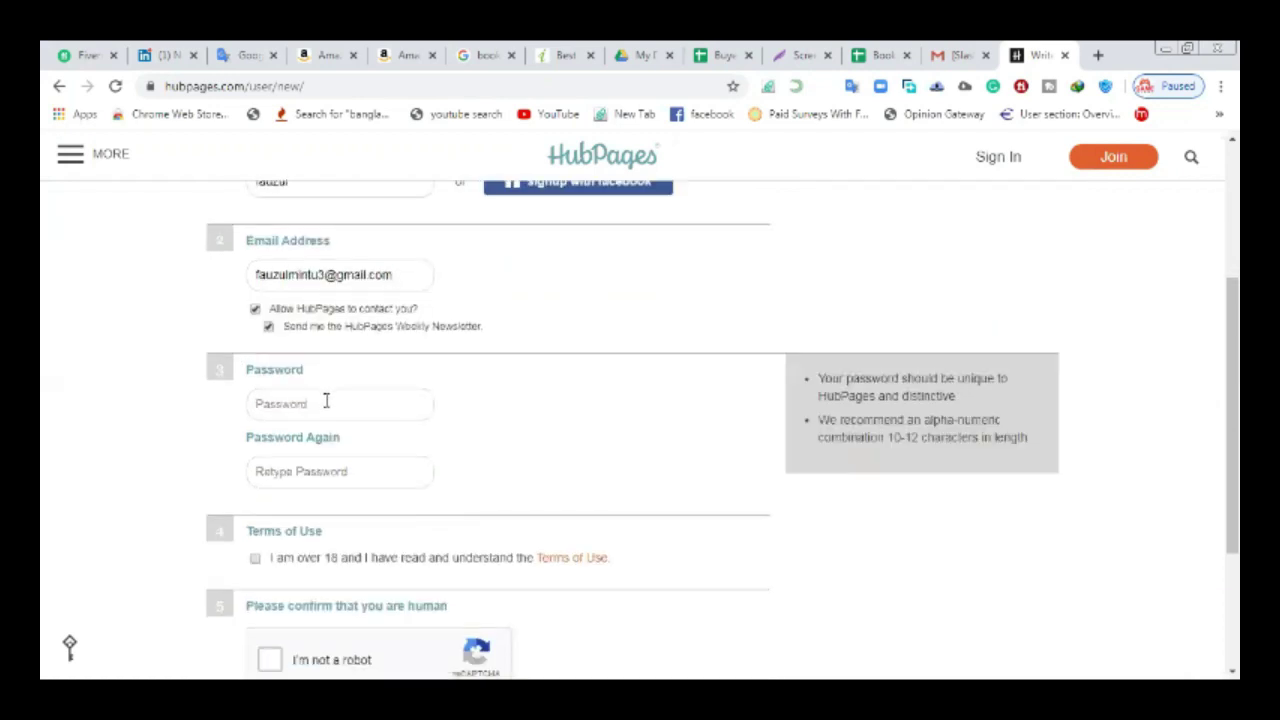
click(308, 479)
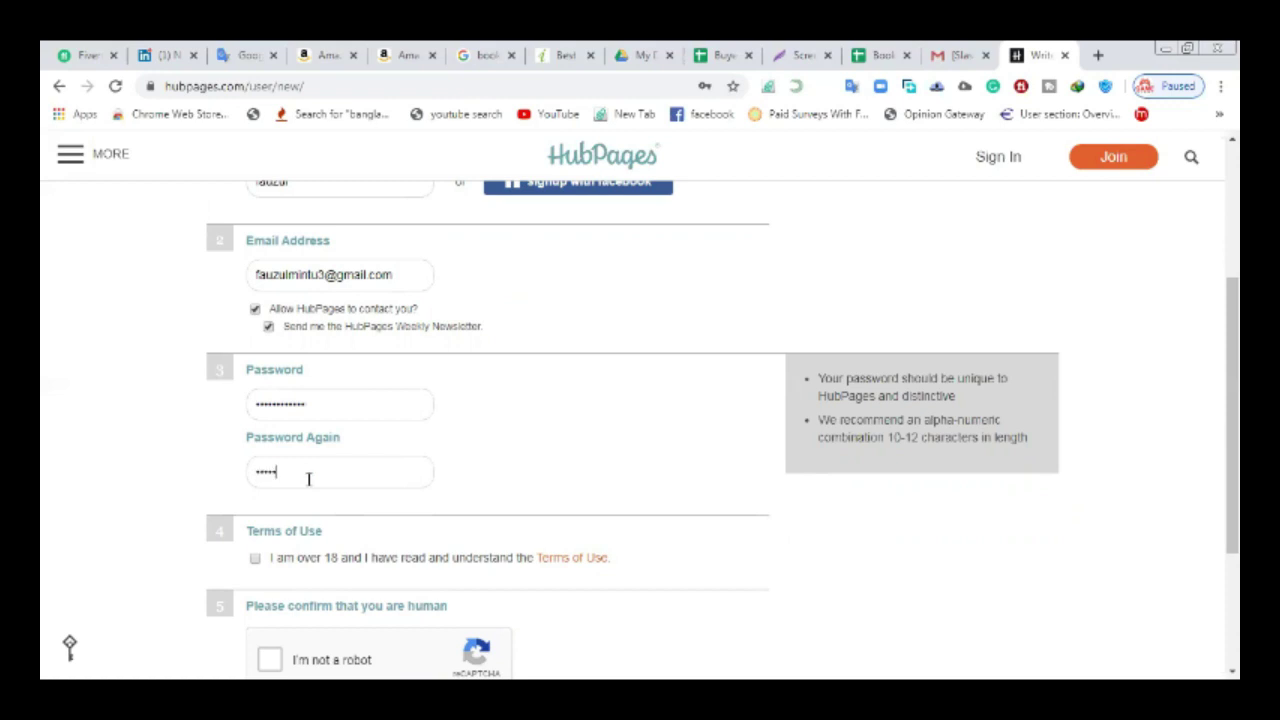
scroll(355, 503, down, 1)
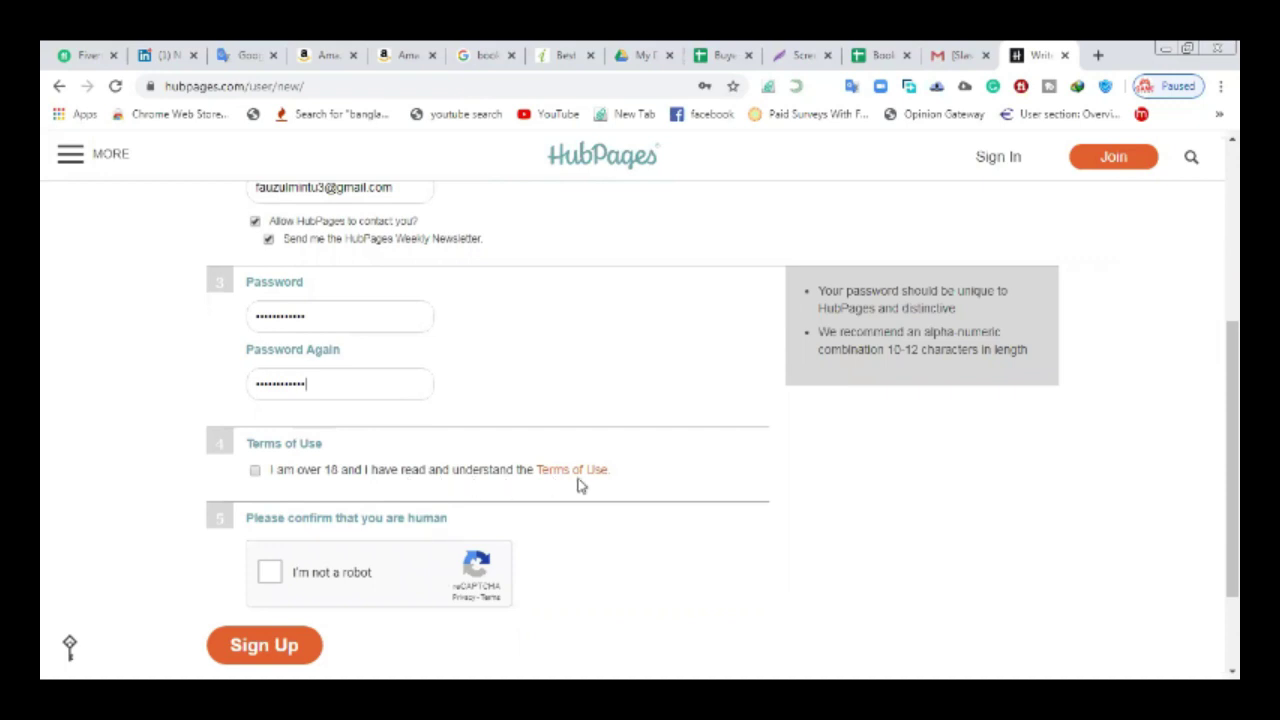
click(255, 470)
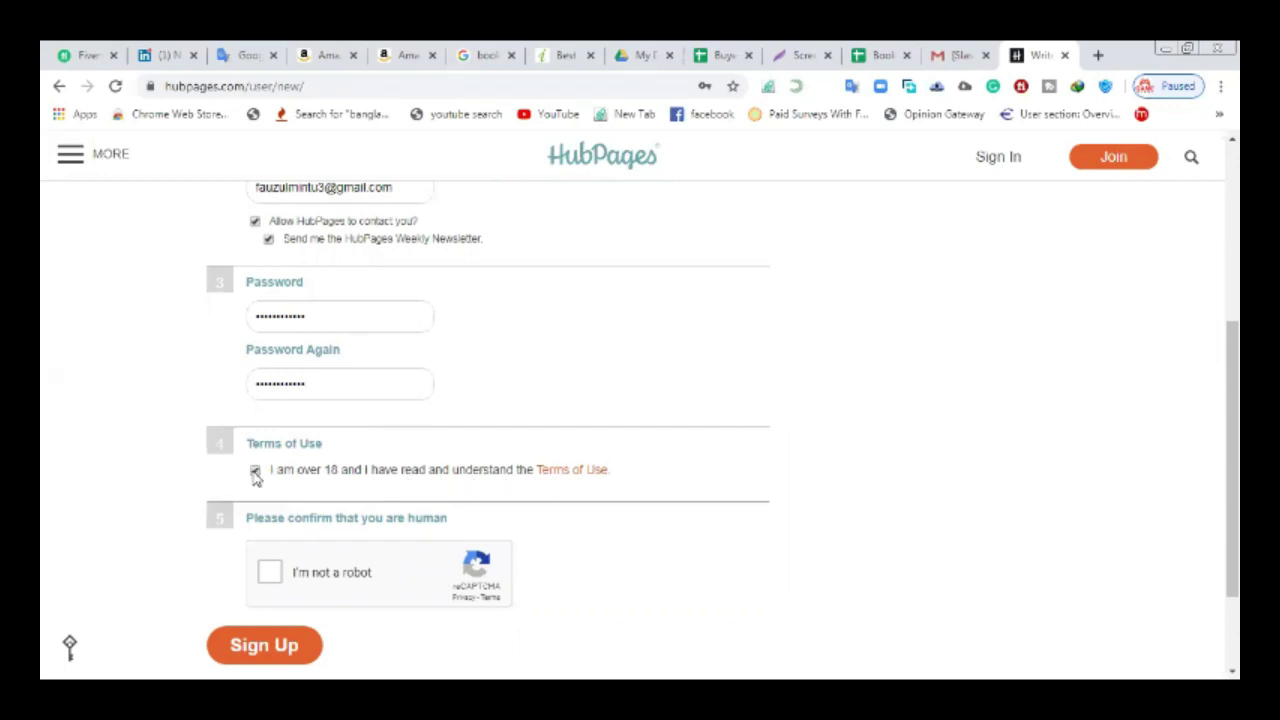
scroll(350, 480, down, 1)
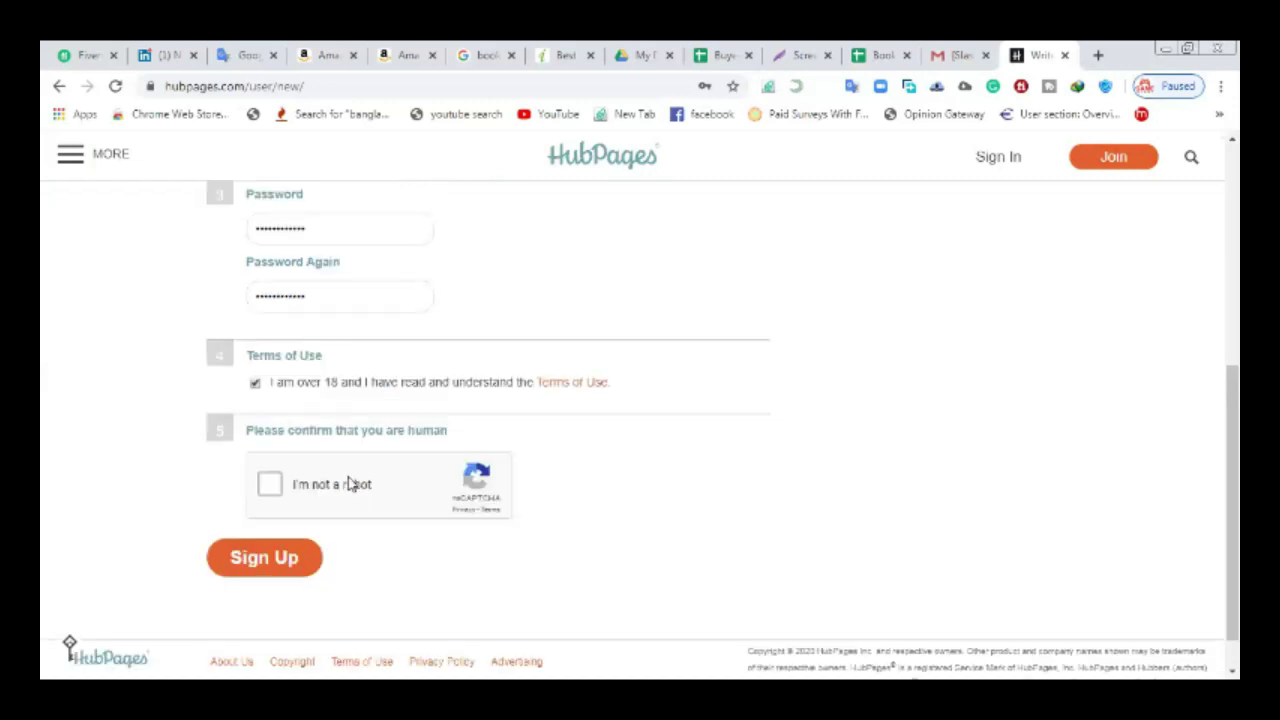
- Solve the reCAPTCHA by selecting all the taxi images and verifying
click(271, 487)
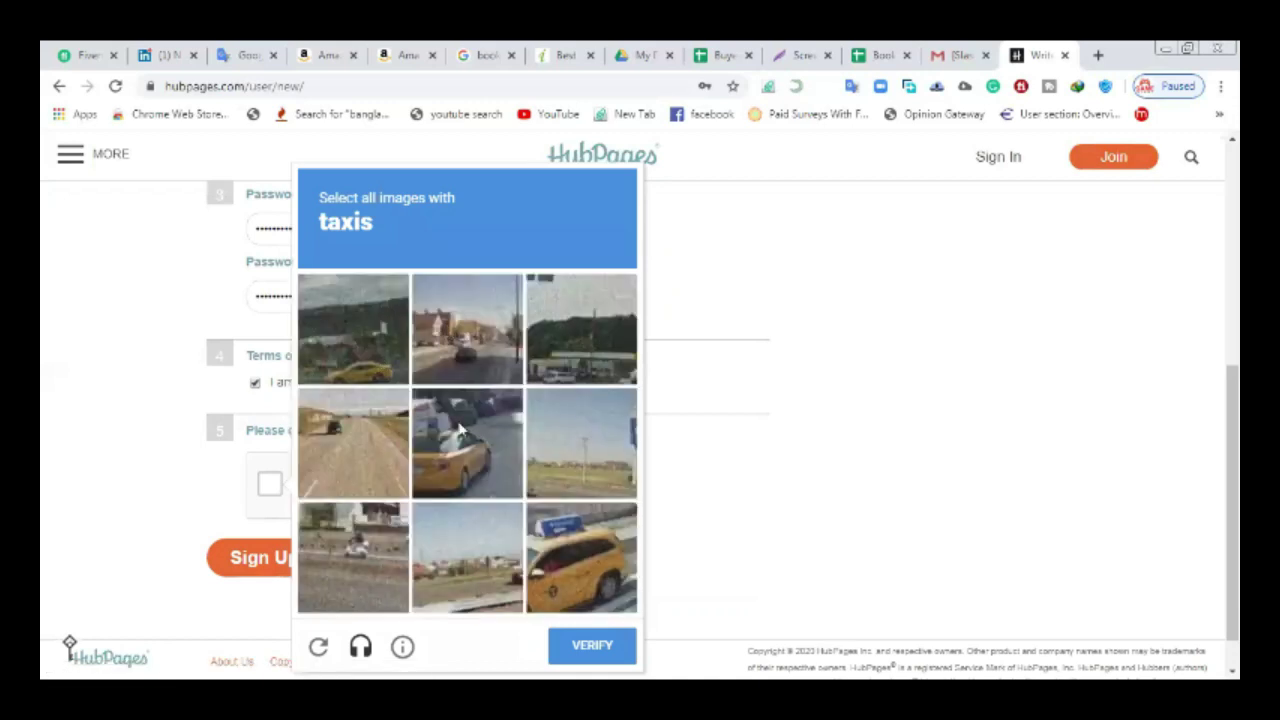
click(353, 330)
click(462, 430)
click(588, 565)
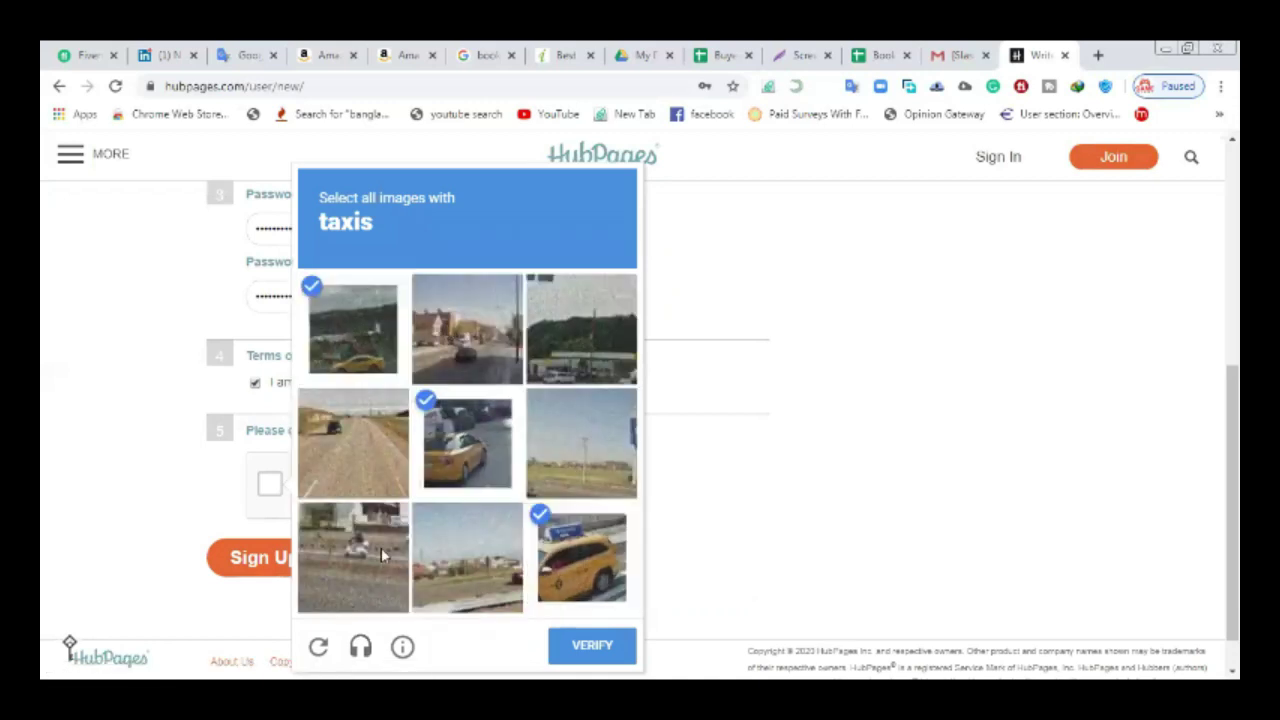
click(467, 347)
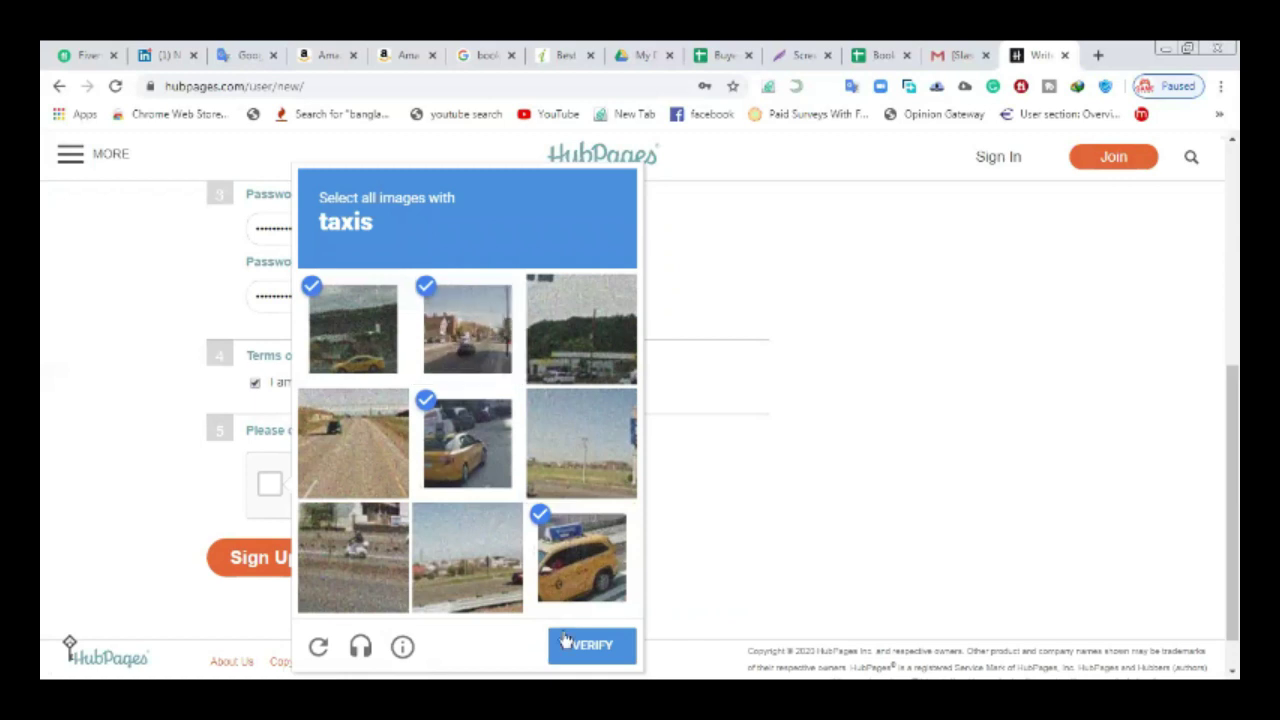
click(590, 645)
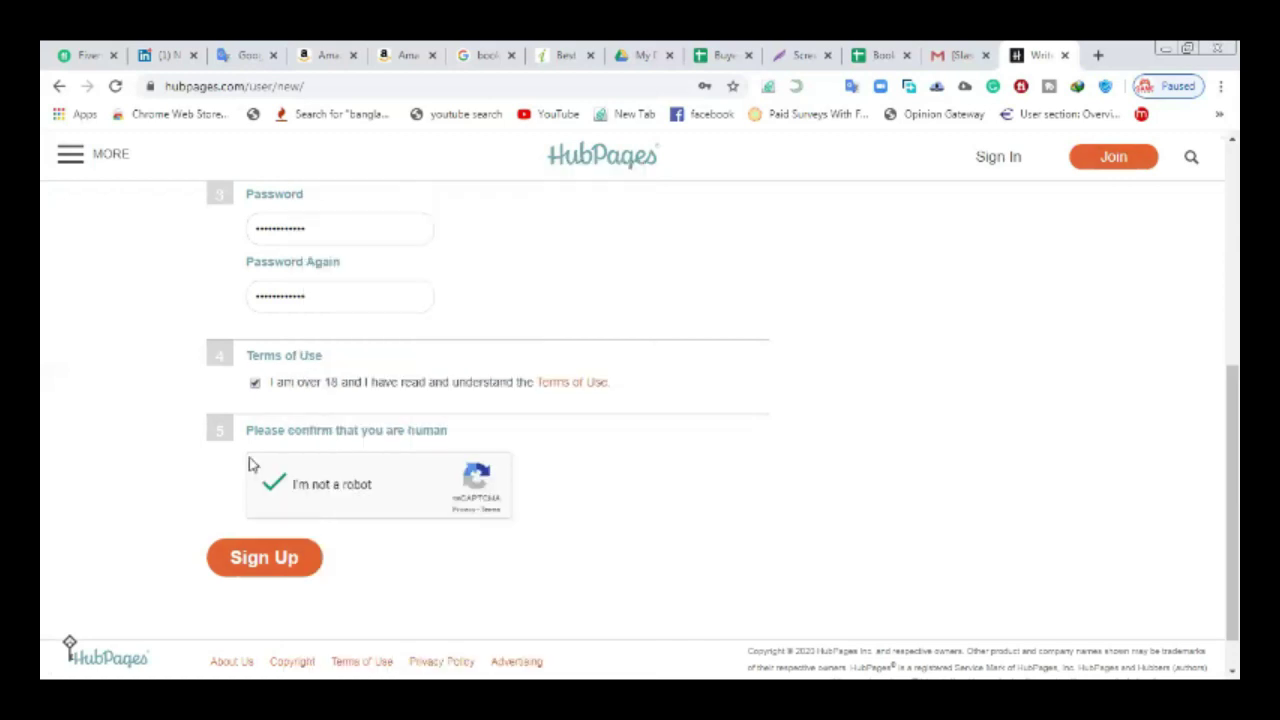
- Submit the HubPages sign-up, save the password in the browser, and switch to Gmail
scroll(249, 457, up, 2)
scroll(306, 455, up, 3)
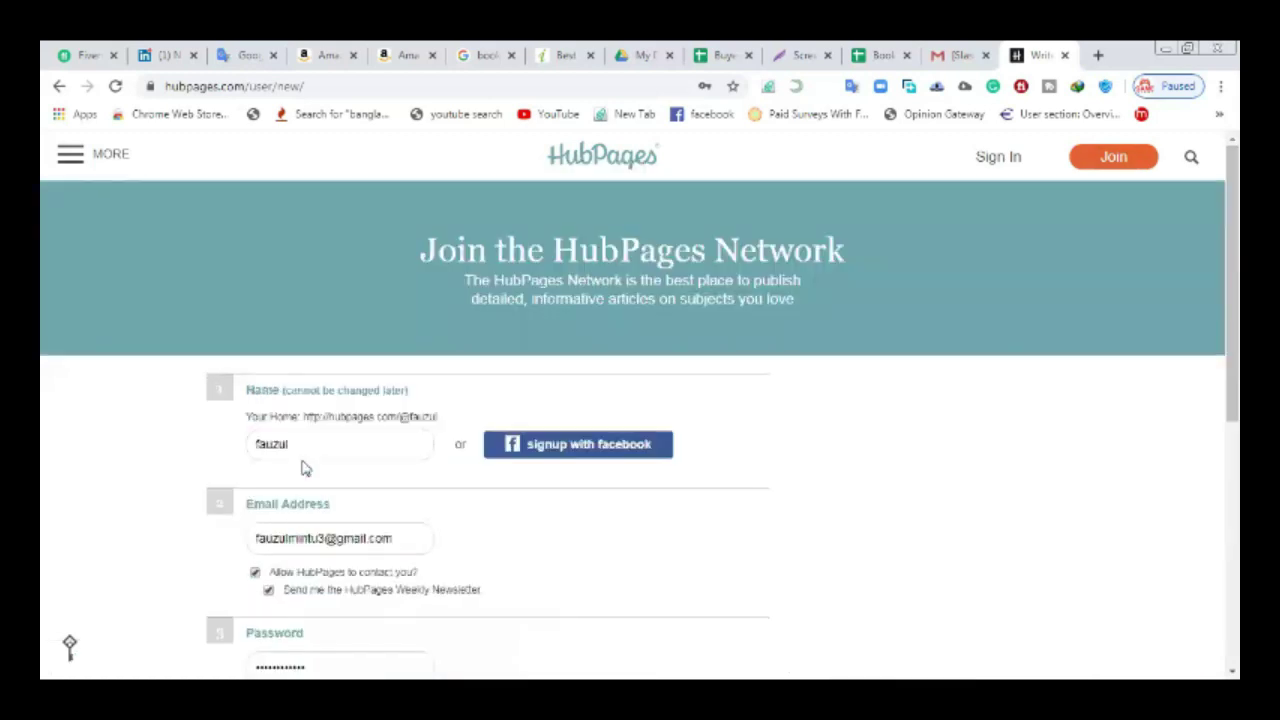
scroll(306, 451, down, 2)
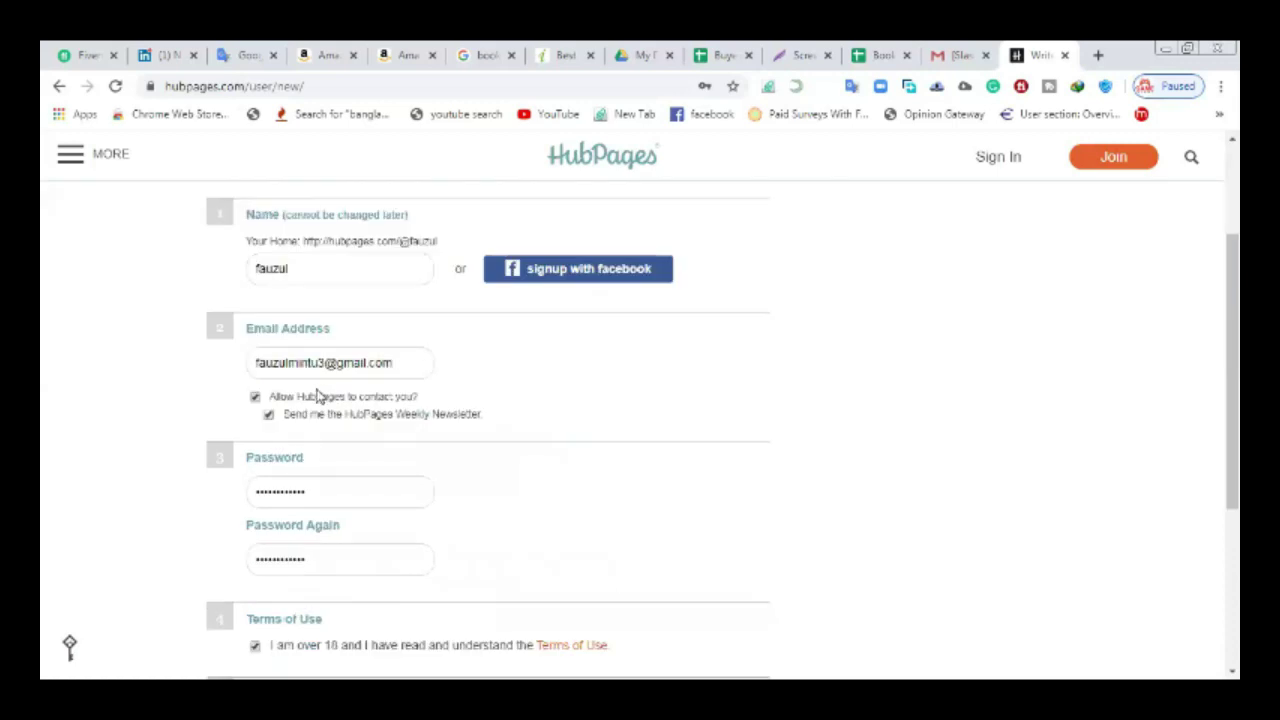
scroll(362, 362, down, 1)
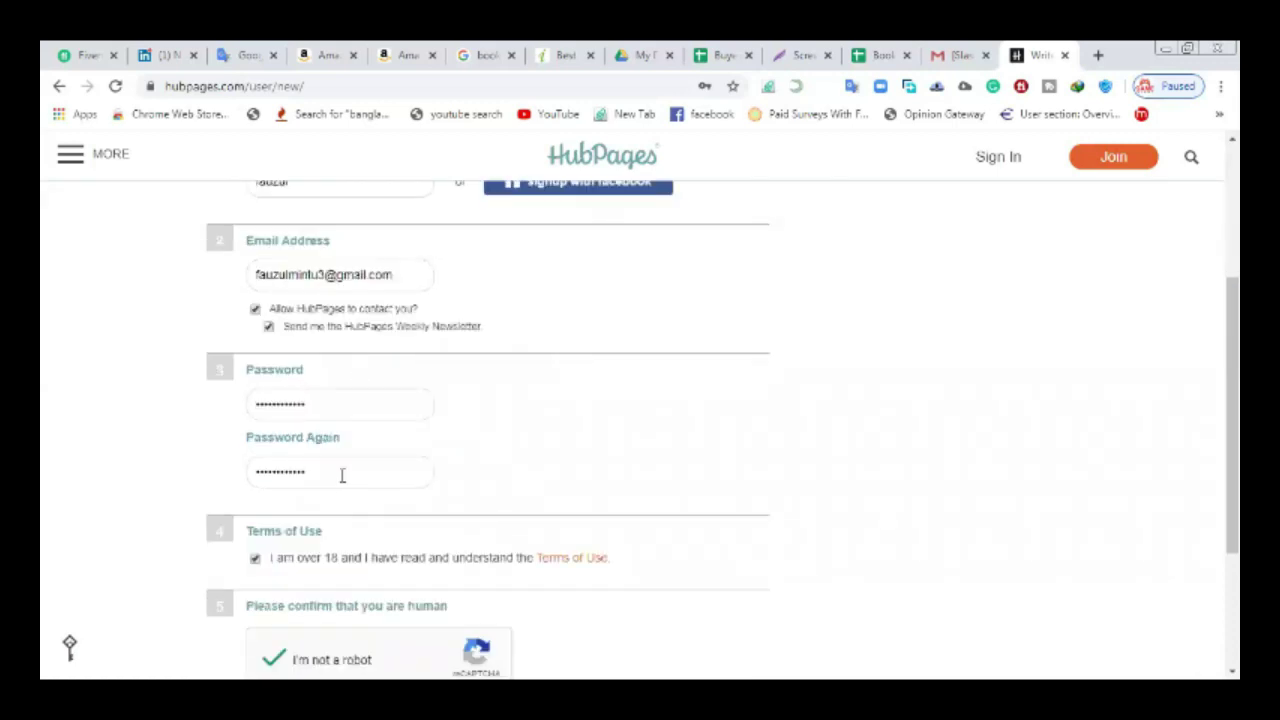
scroll(269, 535, down, 3)
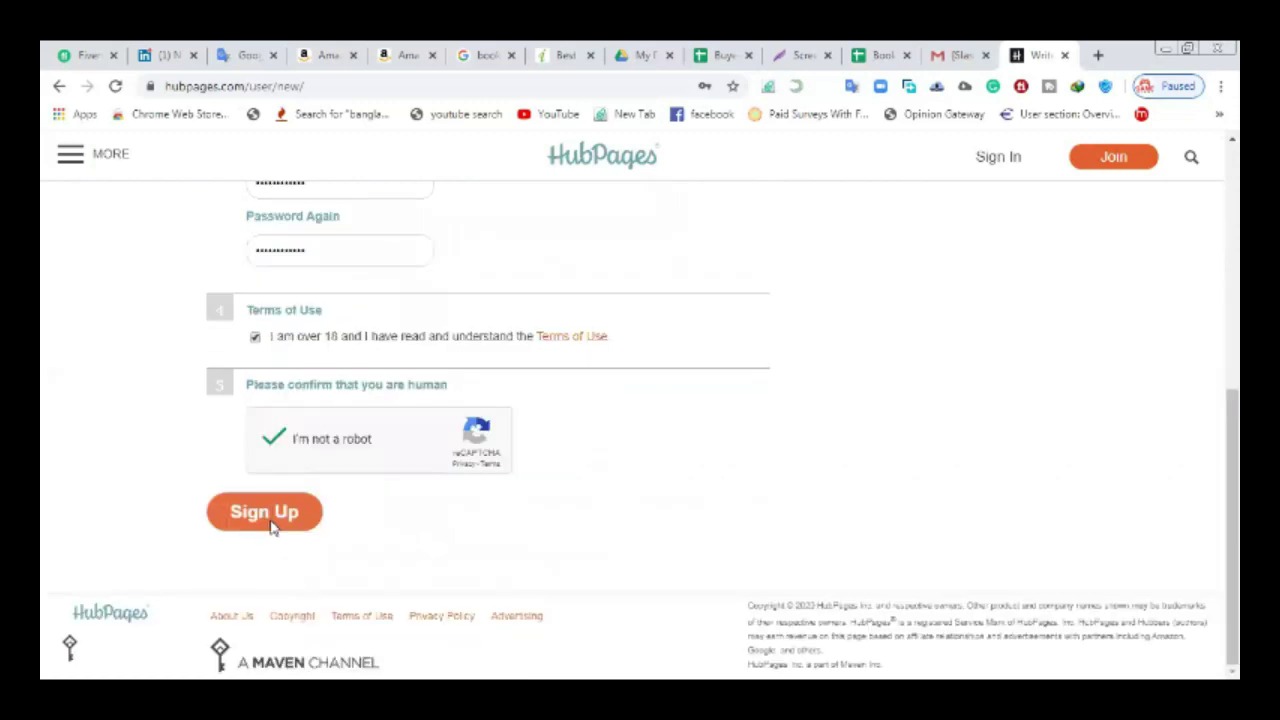
click(268, 524)
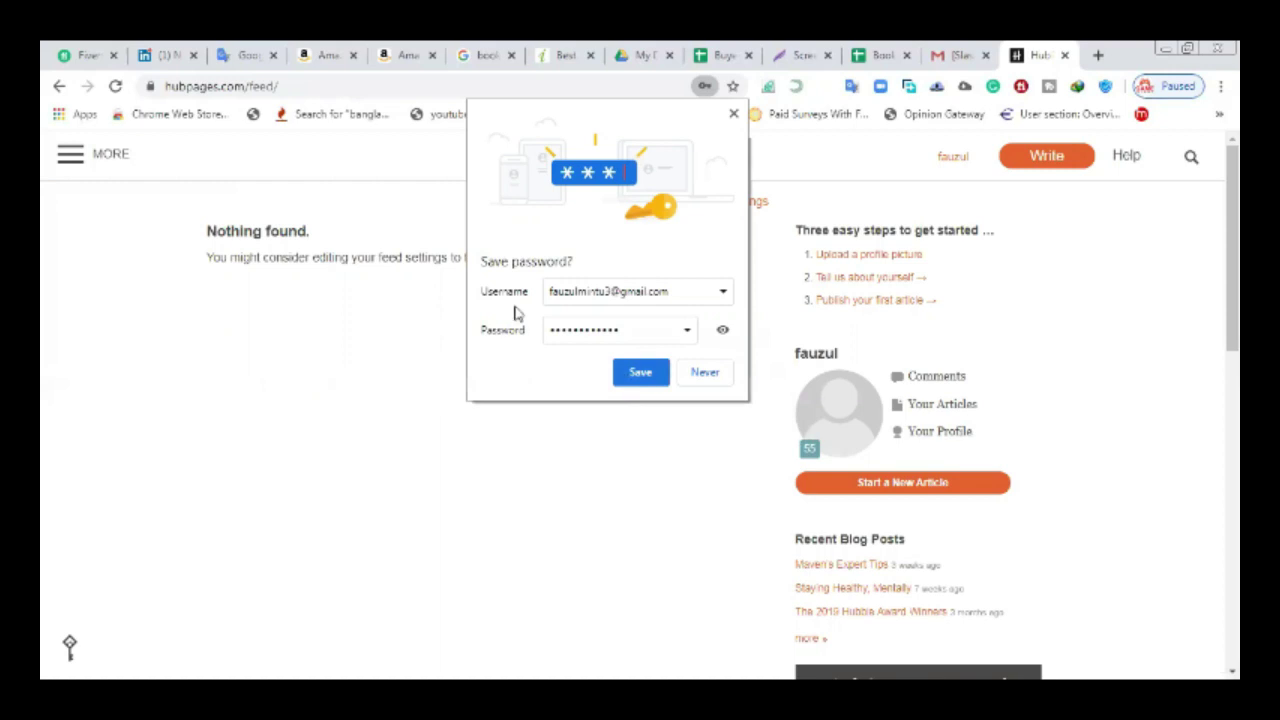
click(638, 378)
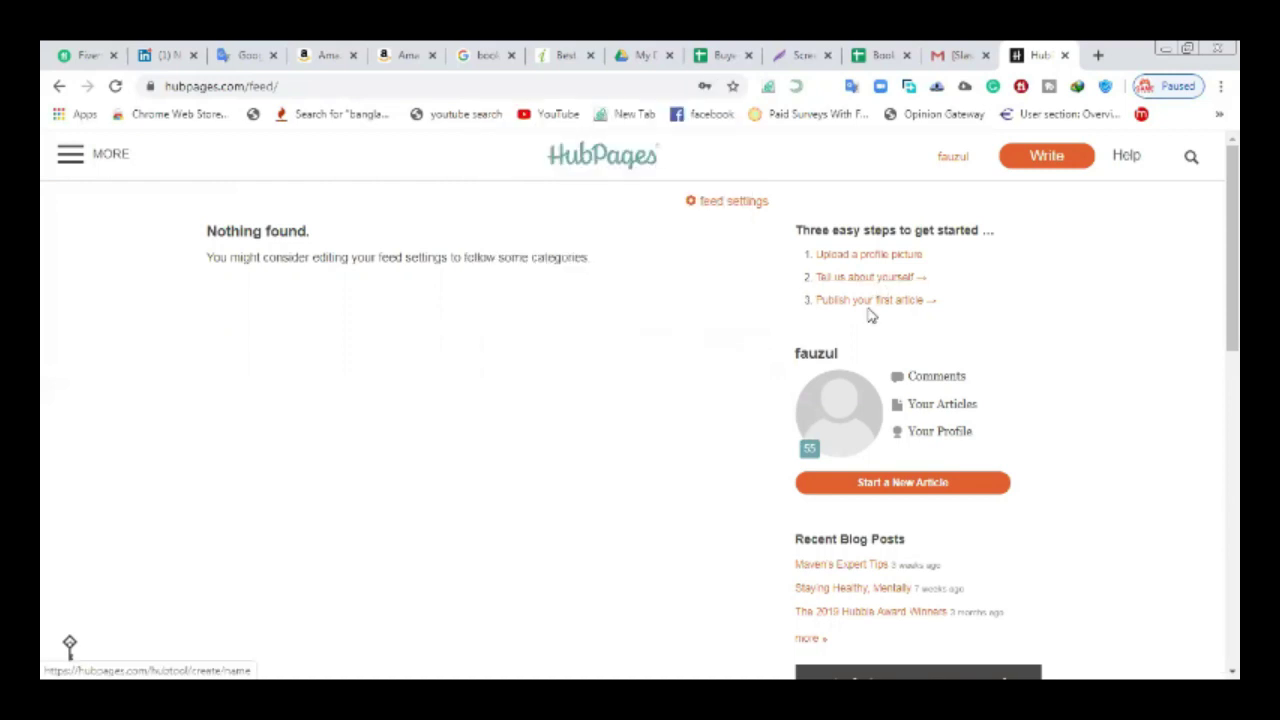
key(ctrl+shift+Tab)
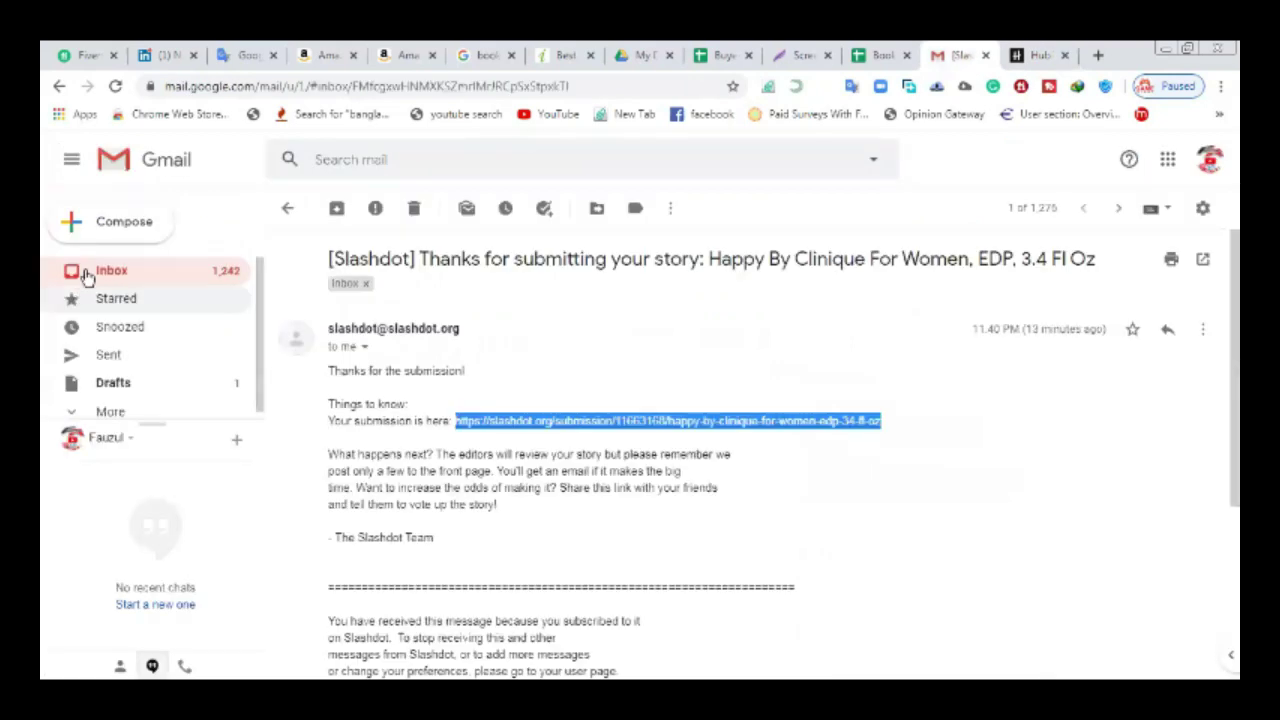
- Verify the HubPages e-mail through the Welcome to HubPages message link and close the extra feed tab
click(86, 276)
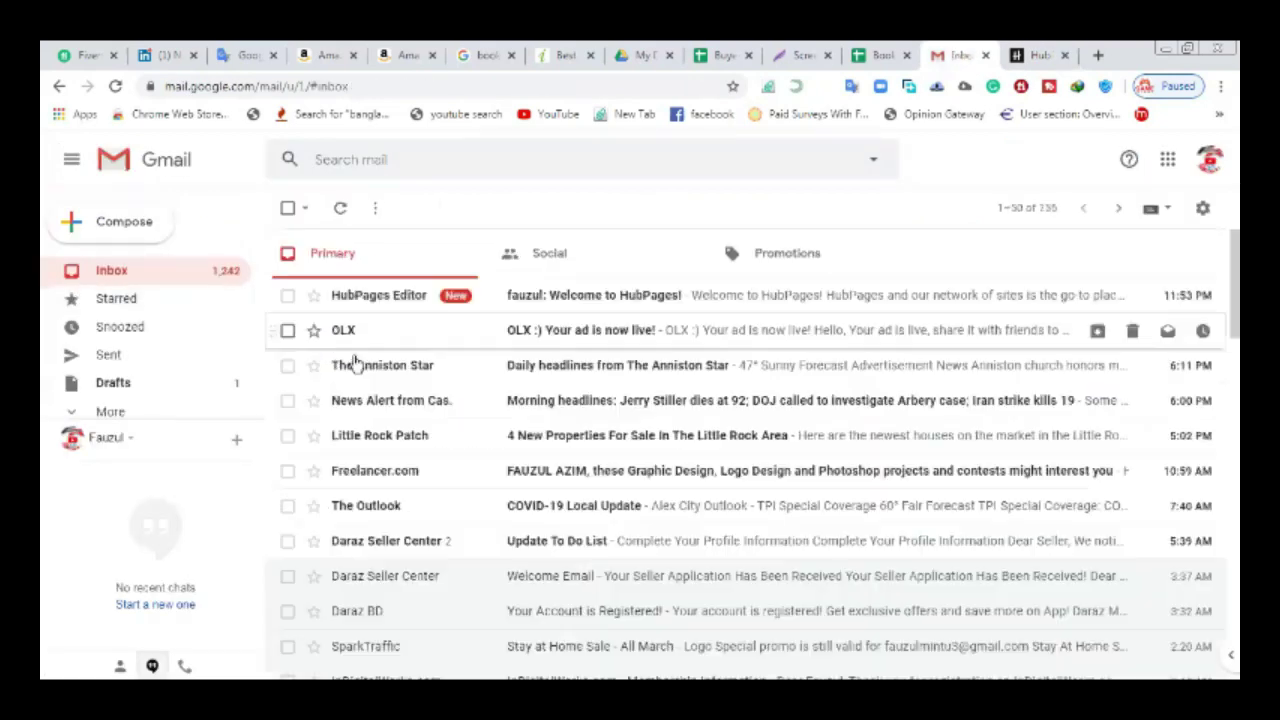
click(526, 302)
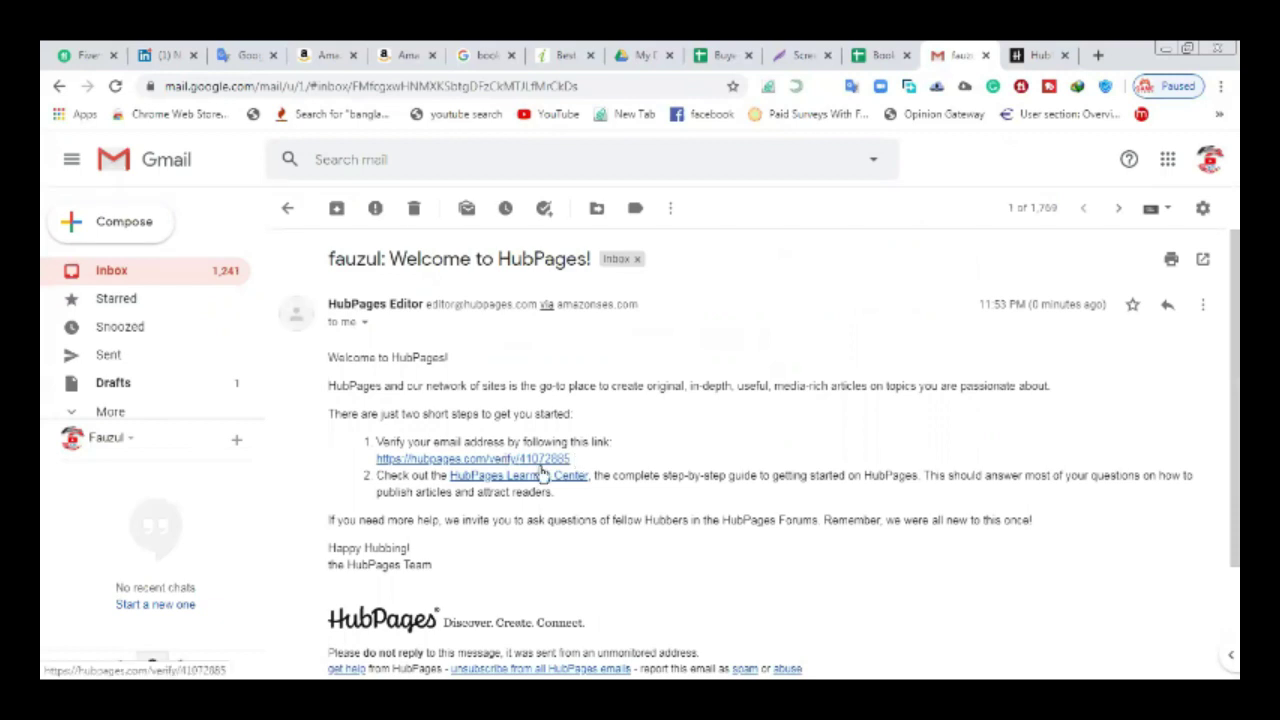
click(496, 460)
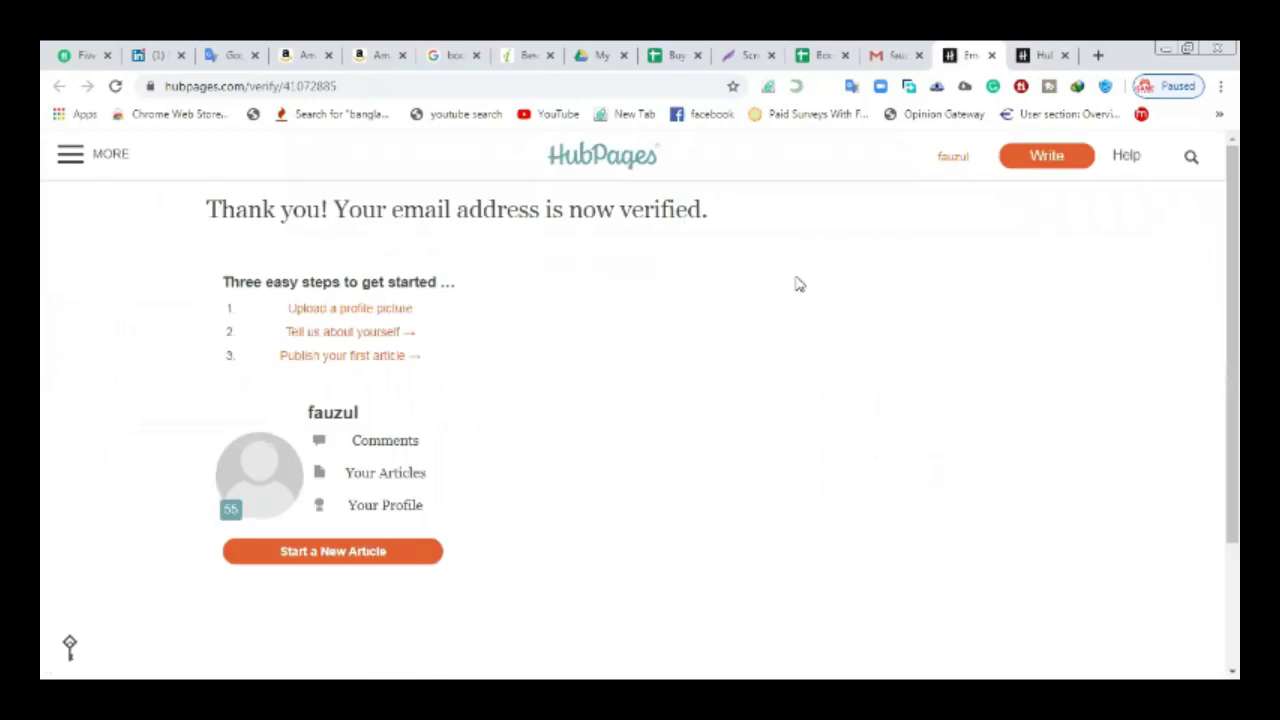
click(1065, 56)
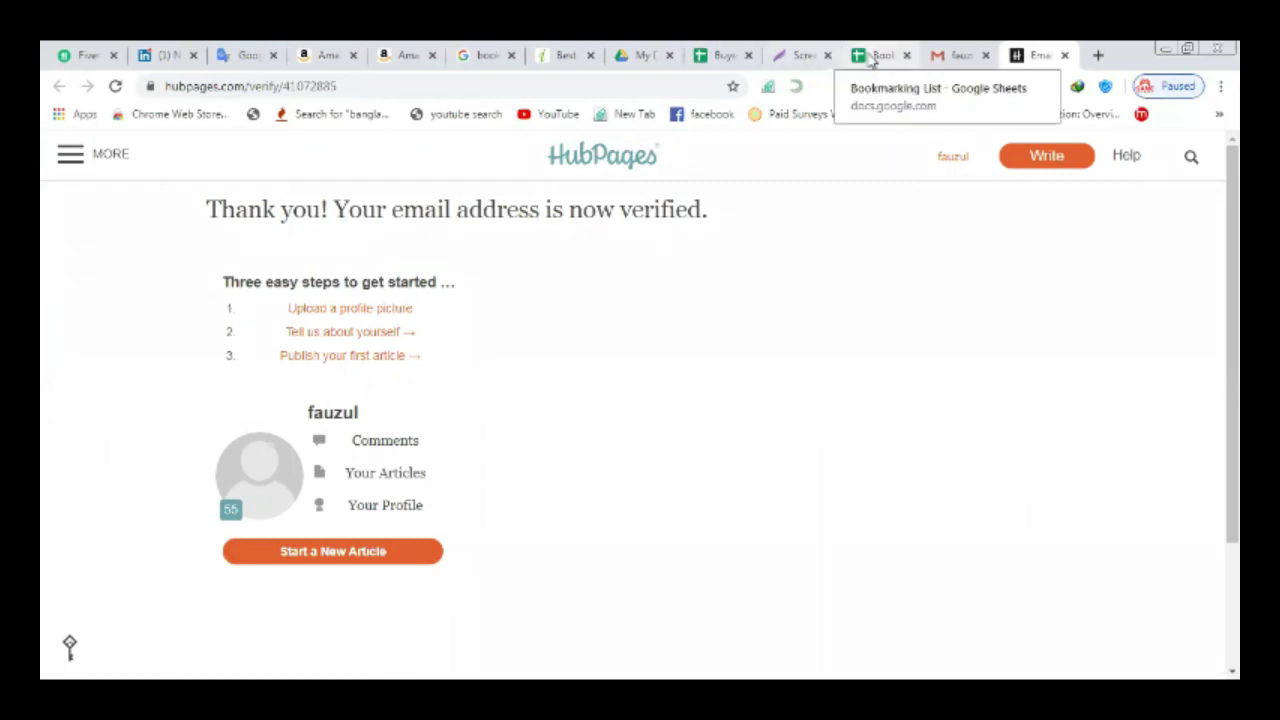
click(718, 56)
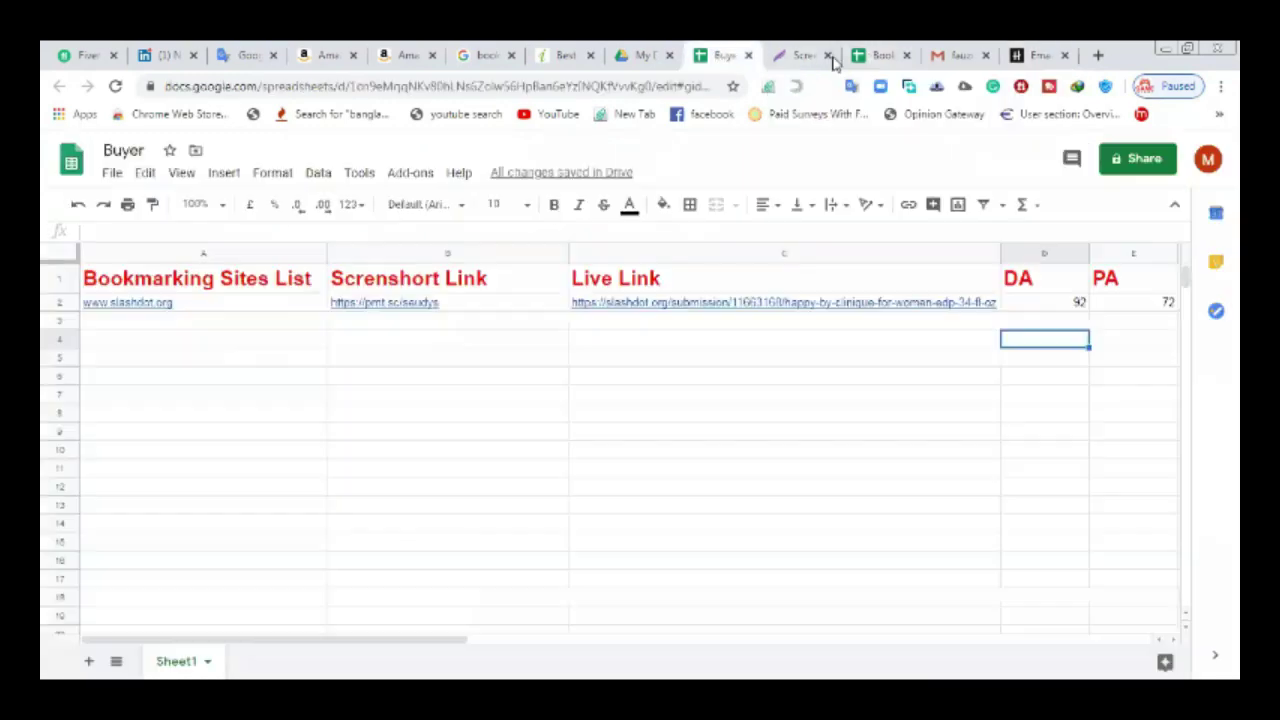
click(580, 57)
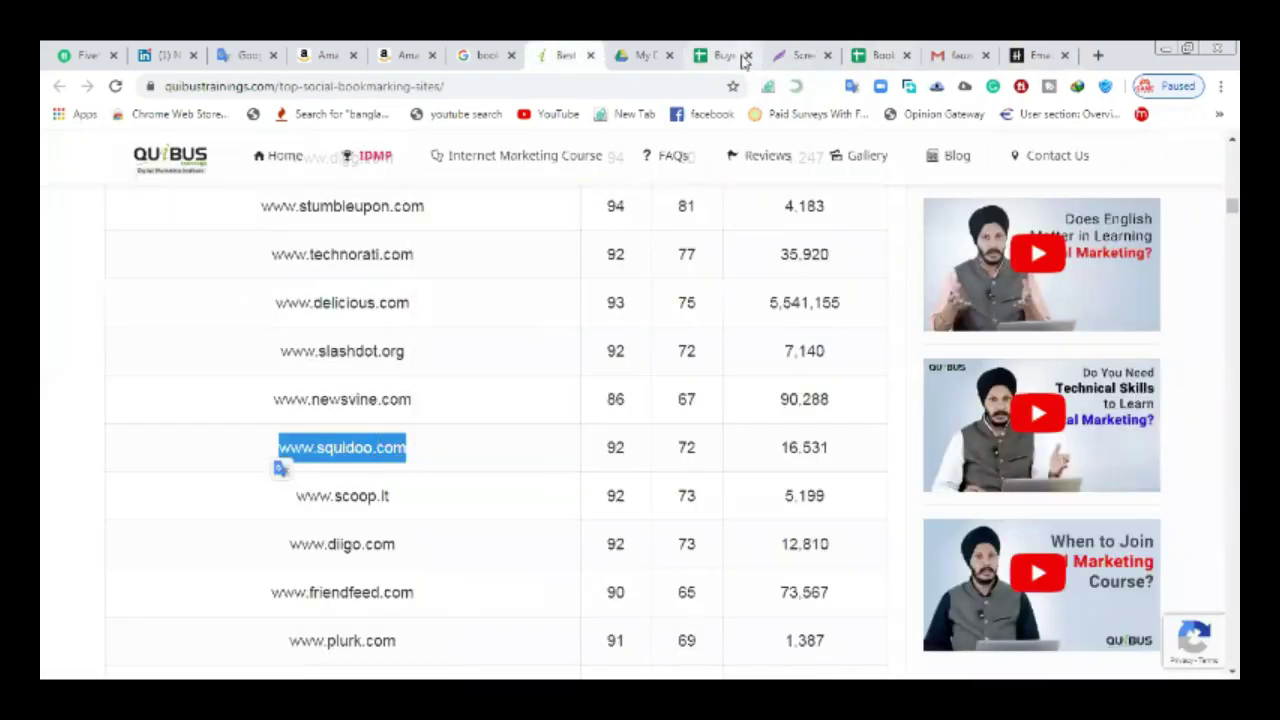
click(876, 56)
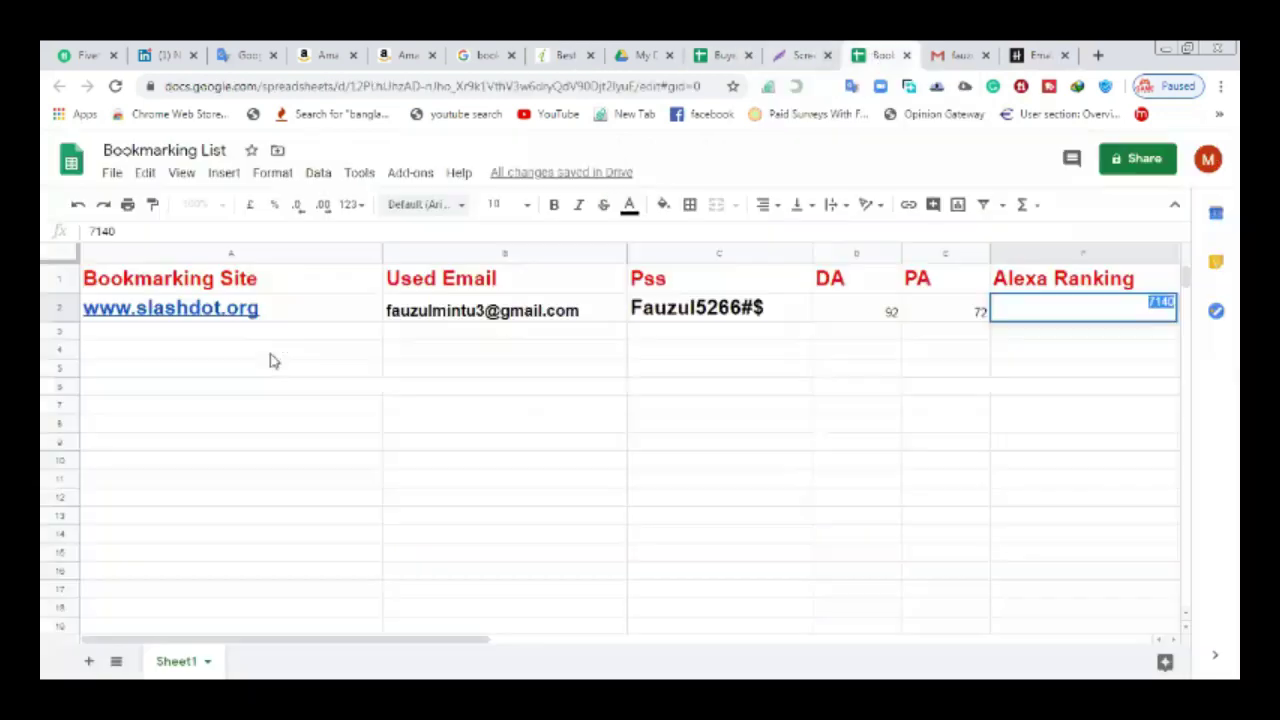
click(253, 333)
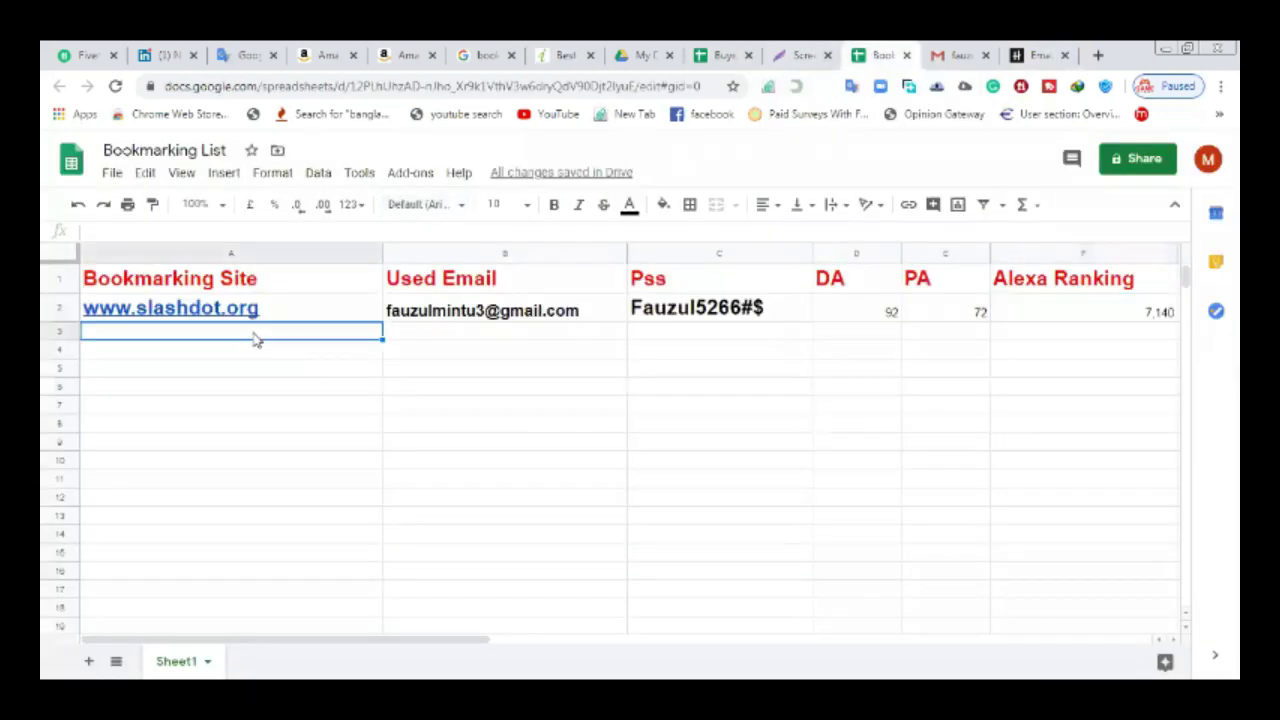
text(www.squidoo.com)
key(Down)
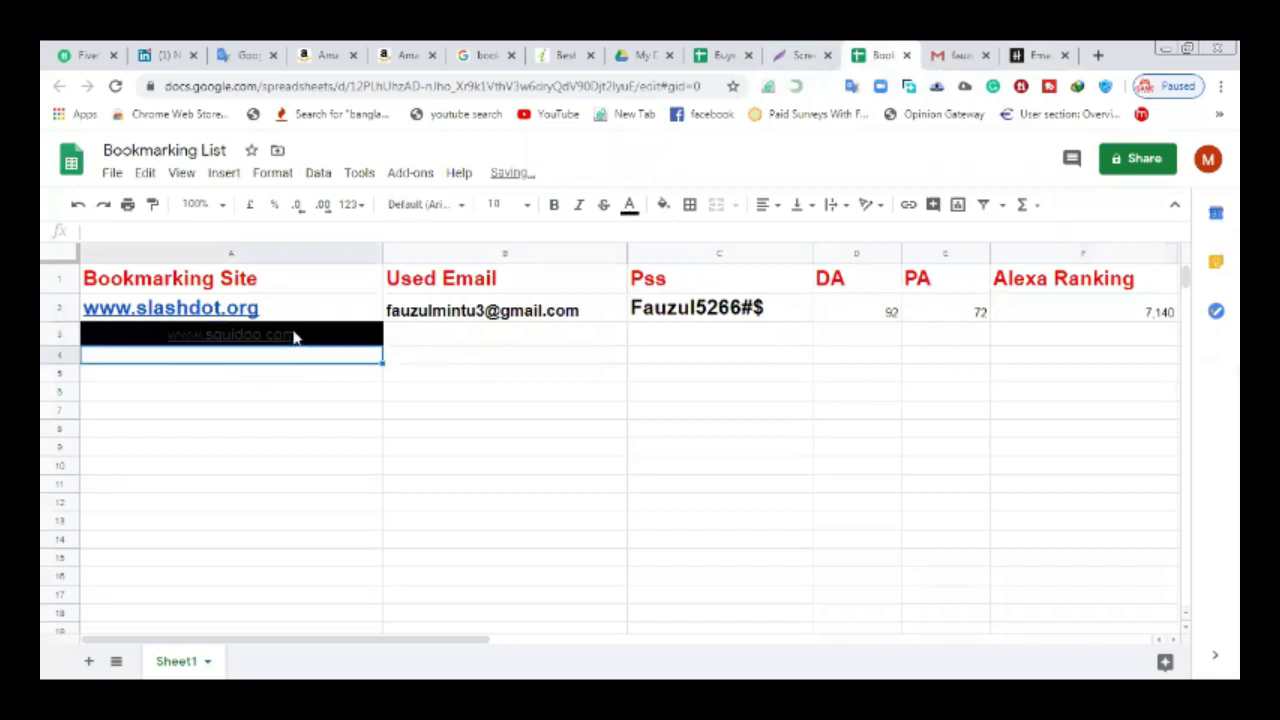
click(295, 331)
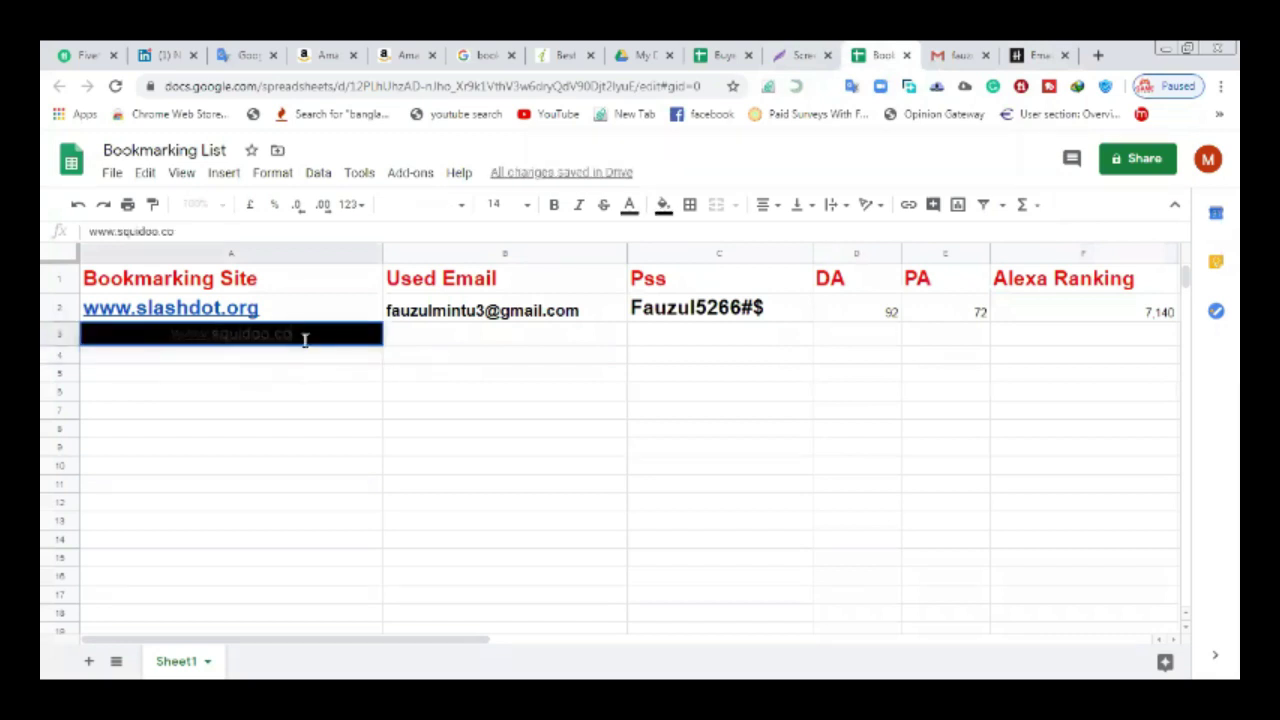
click(294, 343)
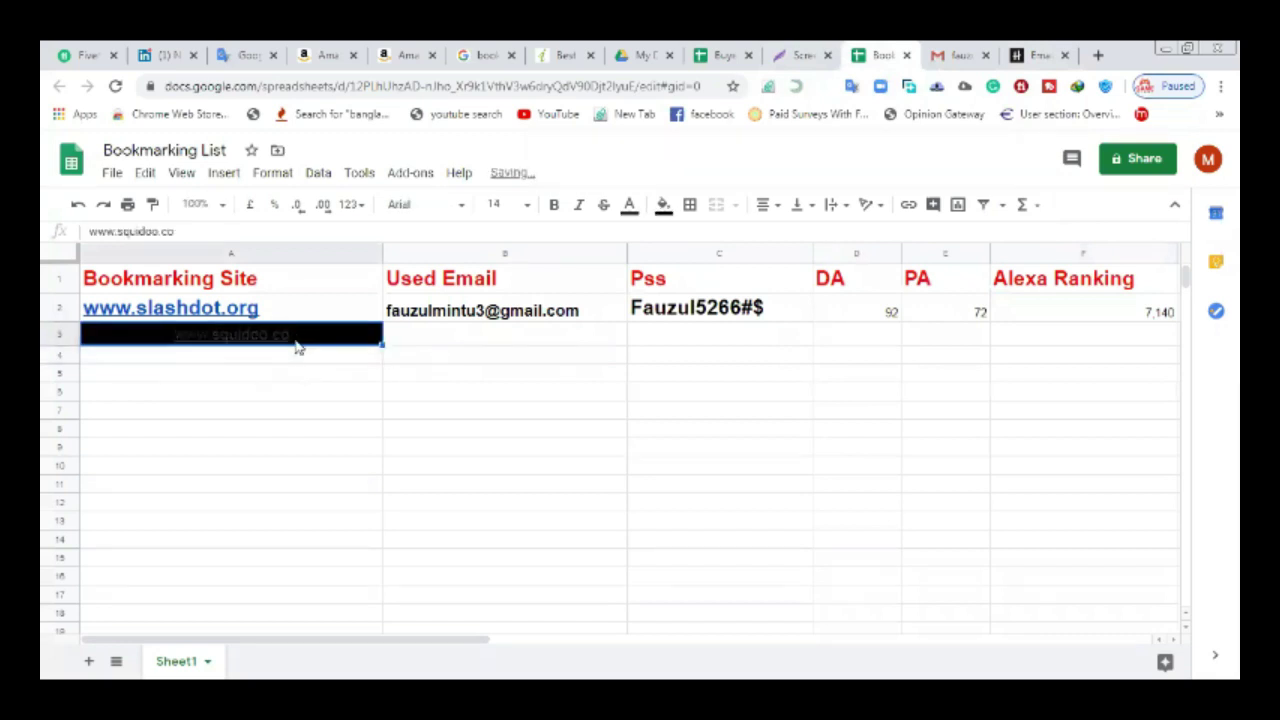
key(Down)
key(Down)
key(Down)
key(Down)
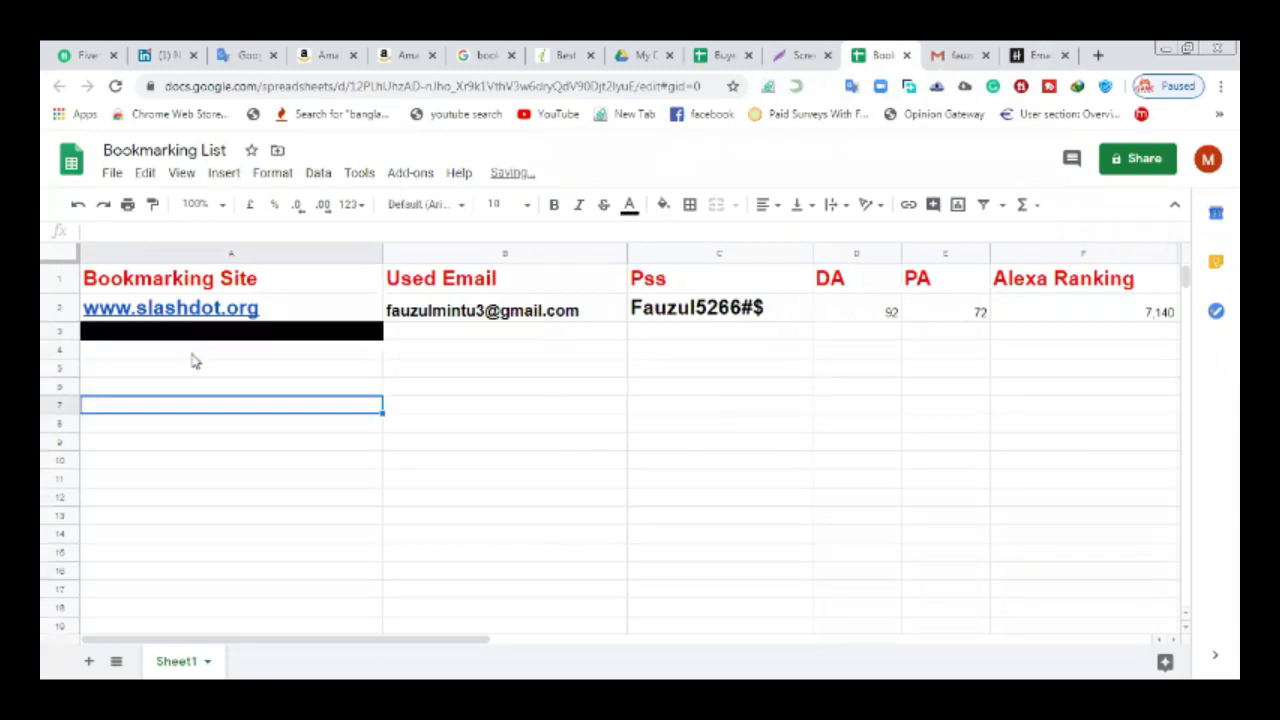
click(194, 355)
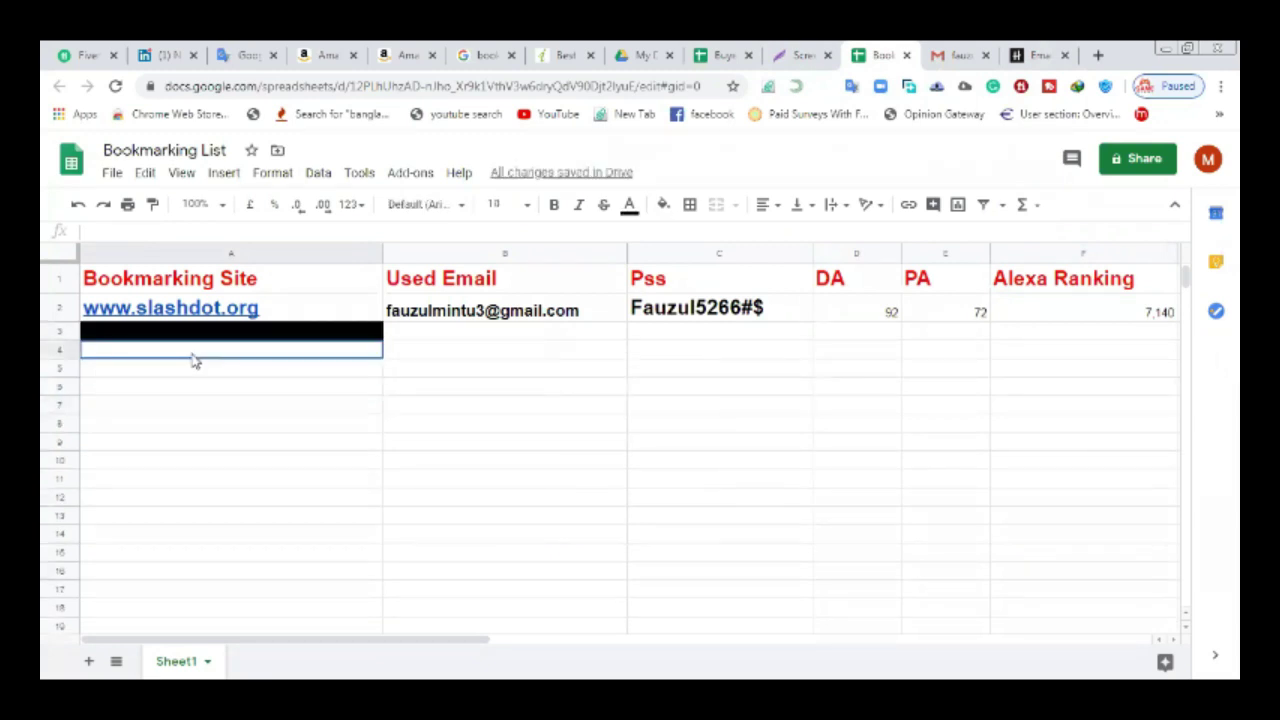
double_click(192, 350)
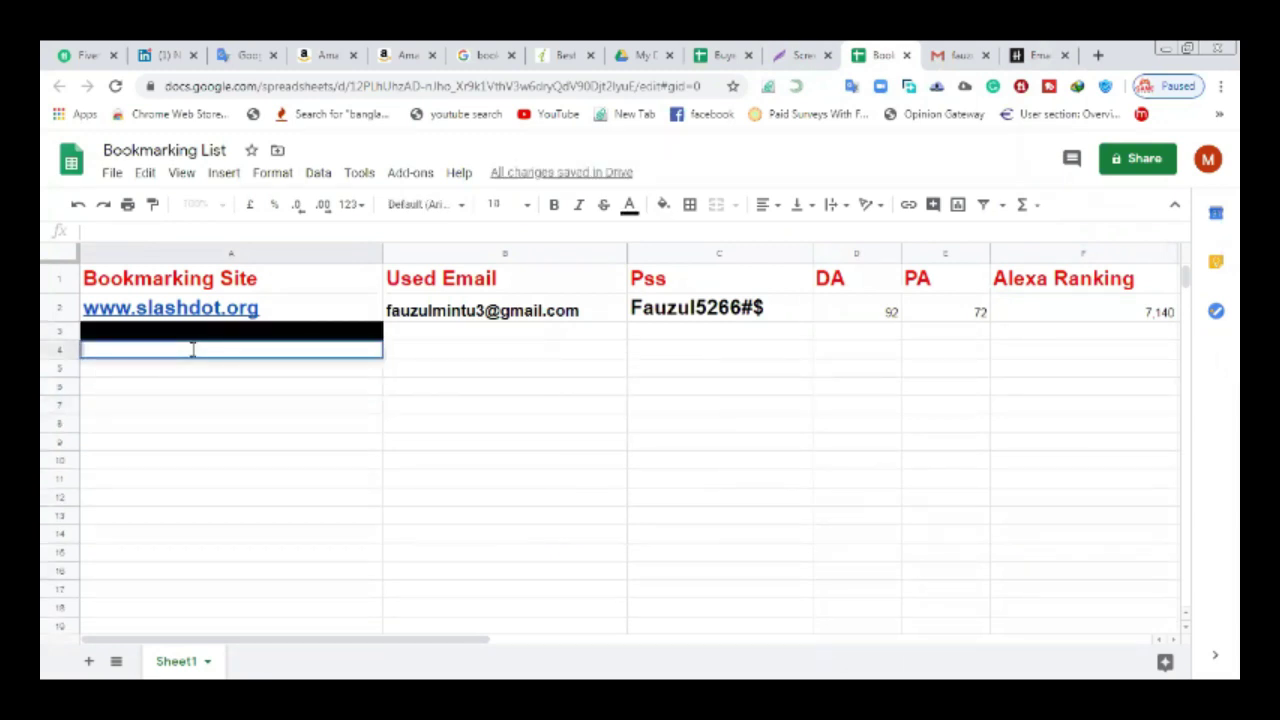
text(www.squidoo.com)
click(466, 352)
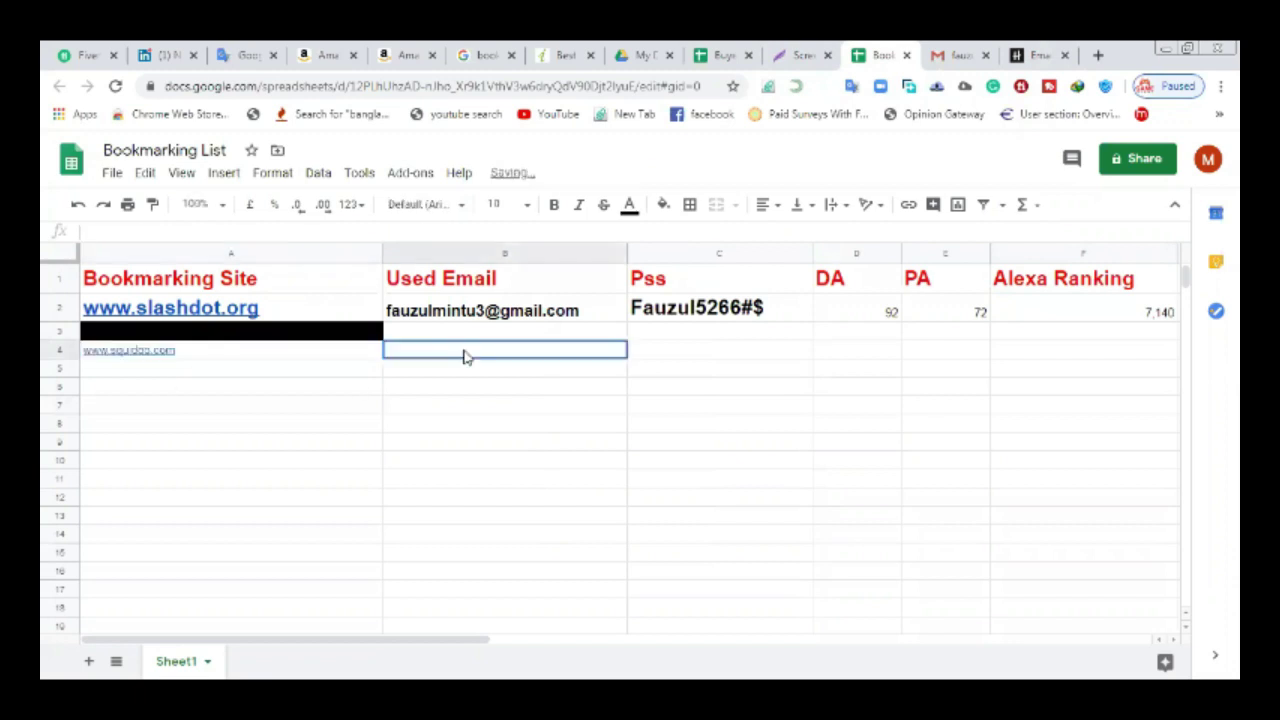
- Copy the sign-up e-mail and password from row 2 into cells B4 and C4
click(436, 316)
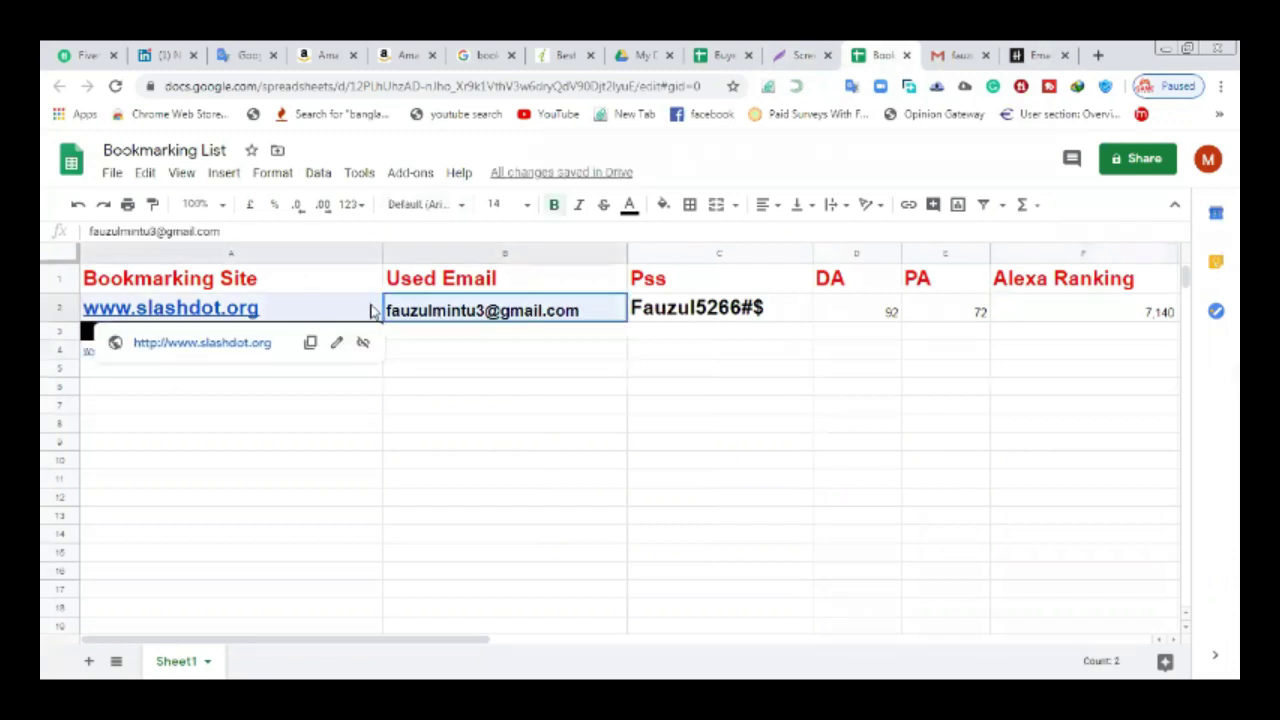
double_click(586, 316)
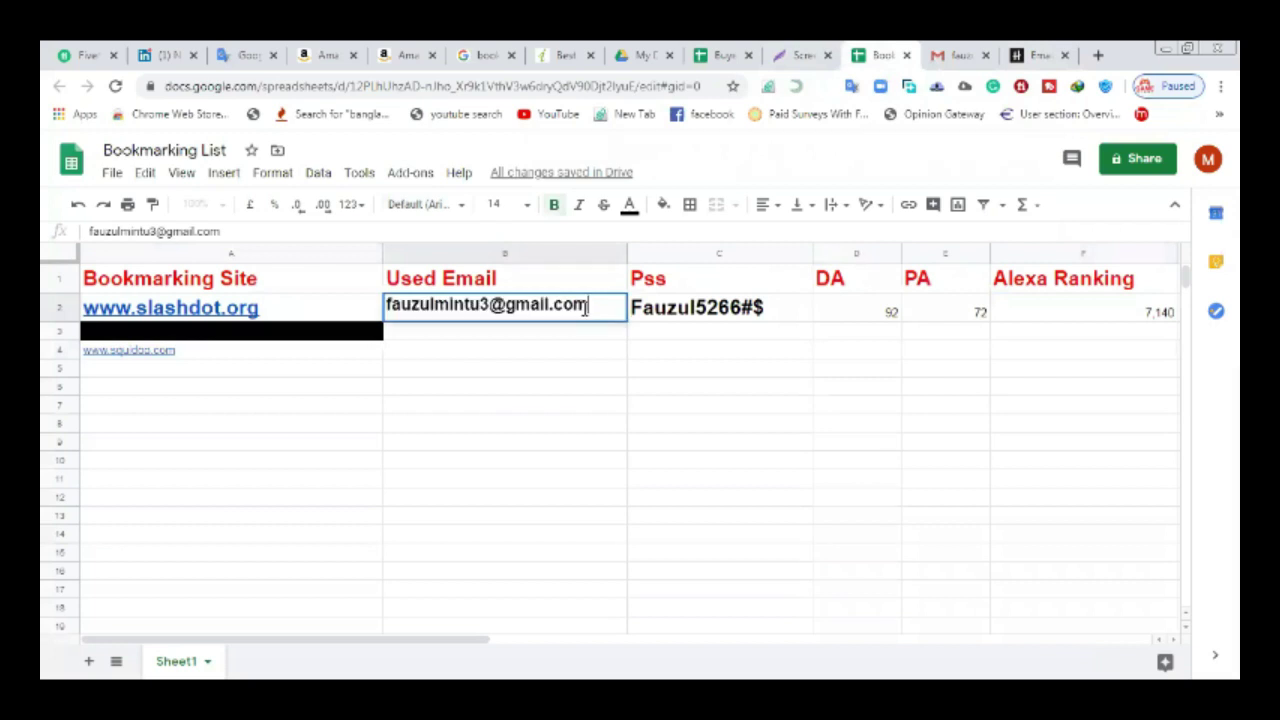
drag(597, 306, 370, 306)
key(ctrl+c)
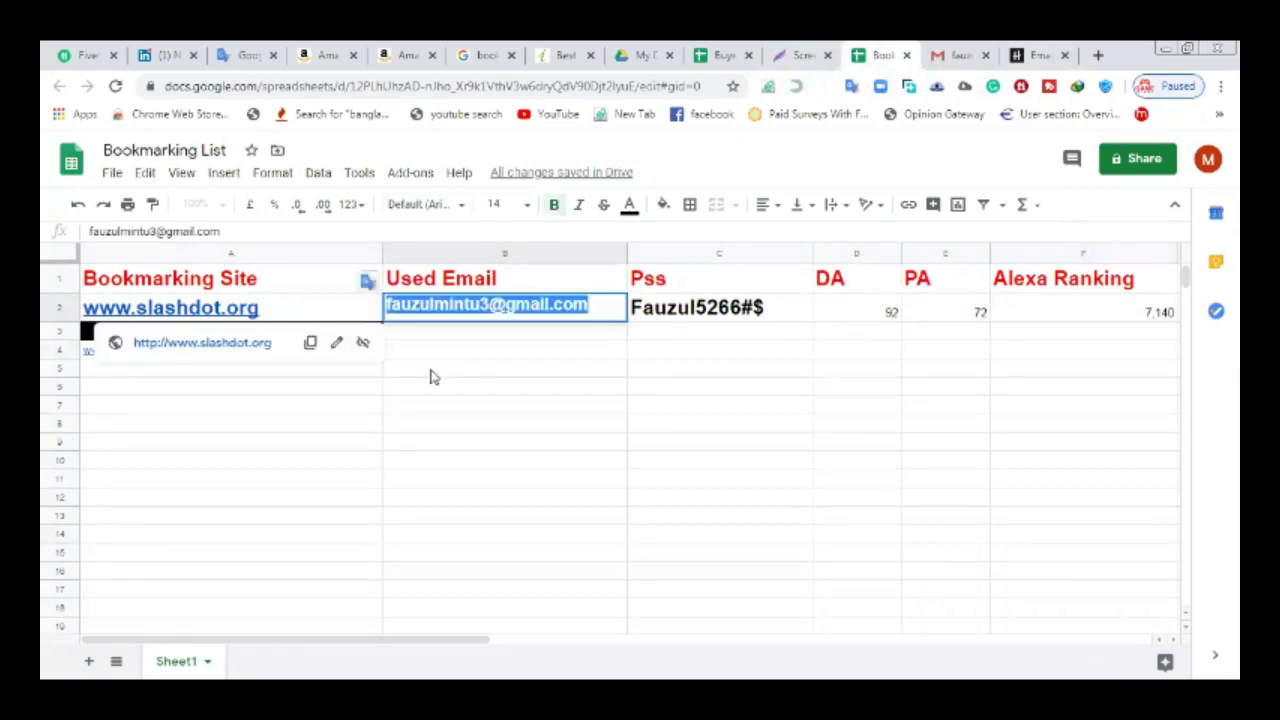
click(430, 351)
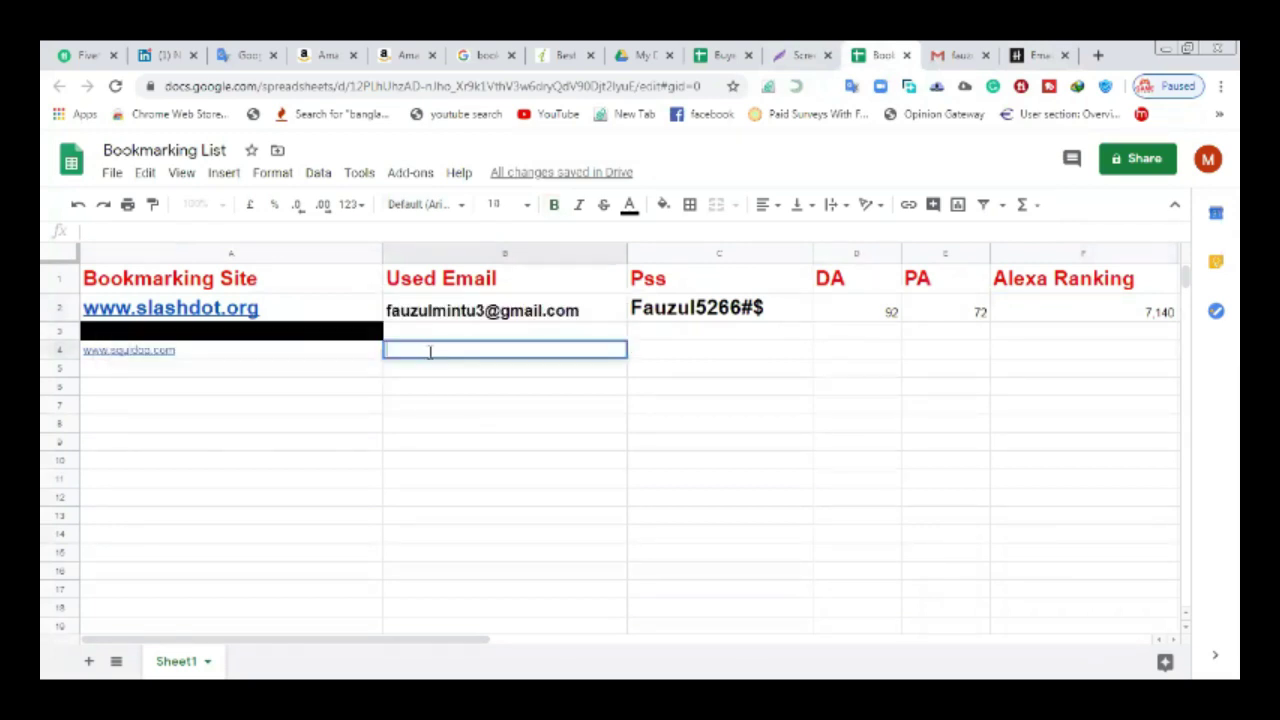
key(ctrl+v)
key(Return)
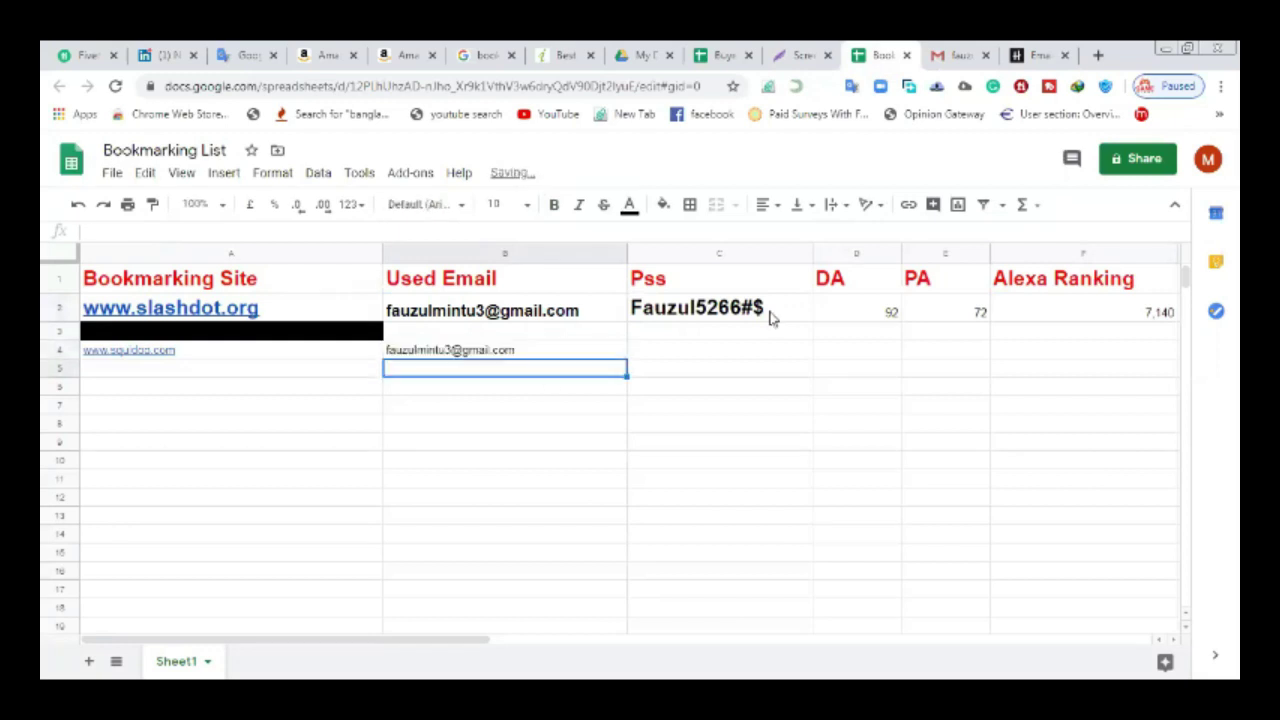
double_click(771, 310)
key(ctrl+c)
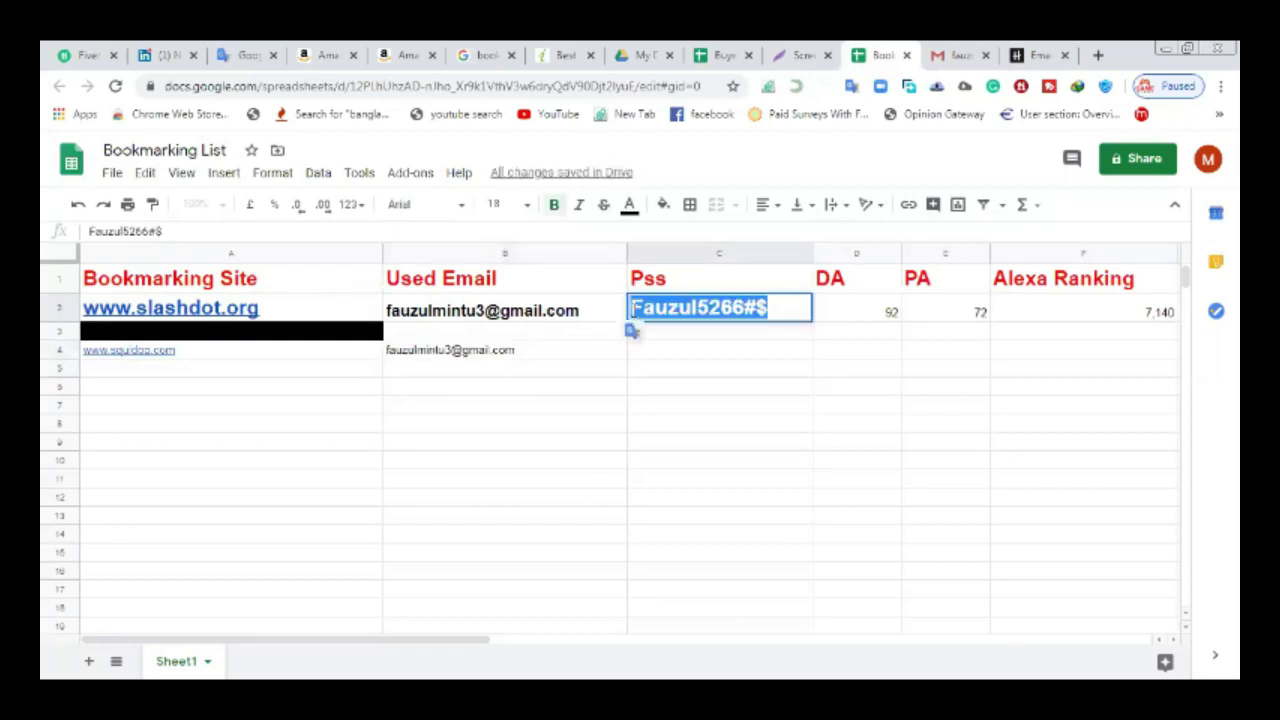
click(680, 350)
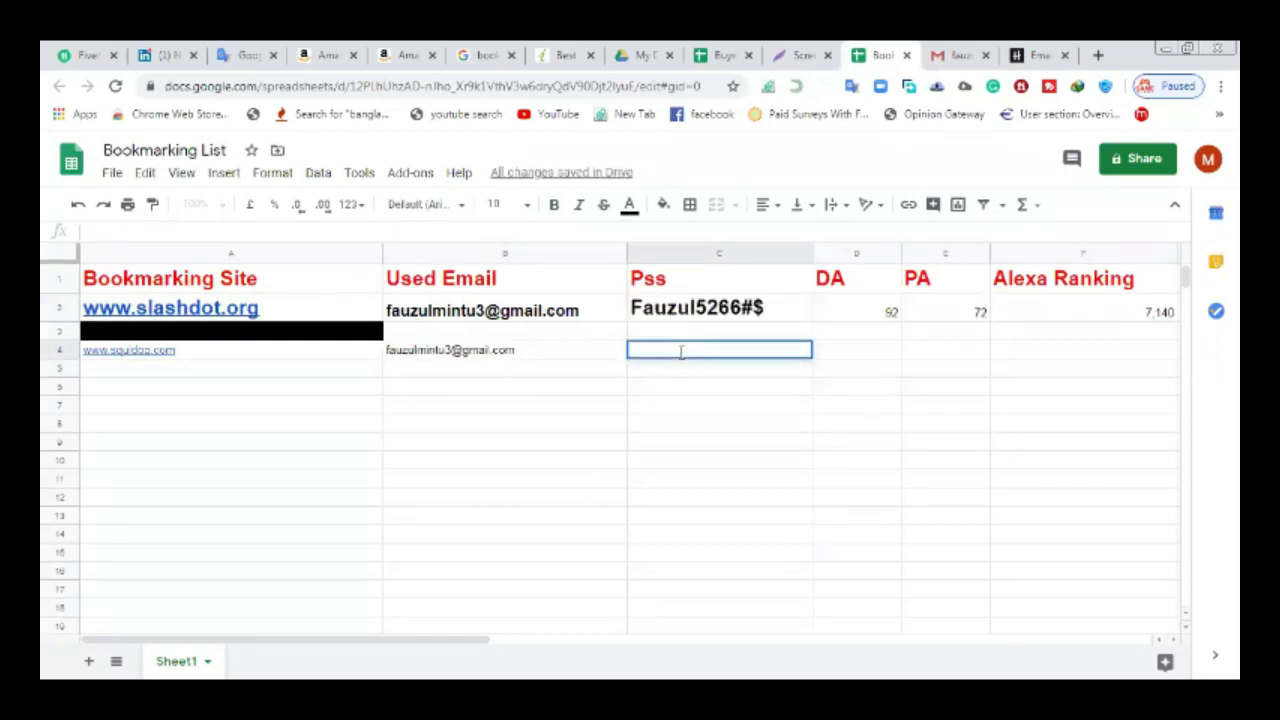
key(ctrl+v)
click(677, 391)
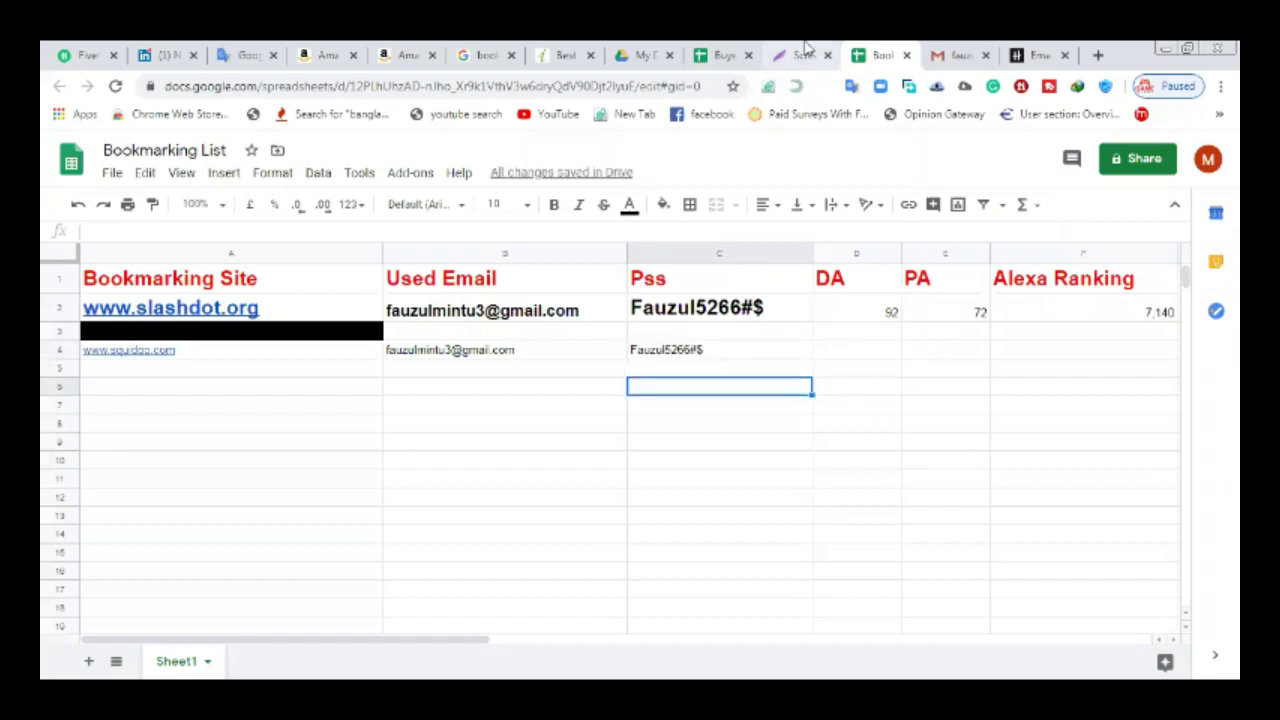
- Enter squidoo's DA 92 in D4 and PA 72 in E4 from the reference table
click(560, 55)
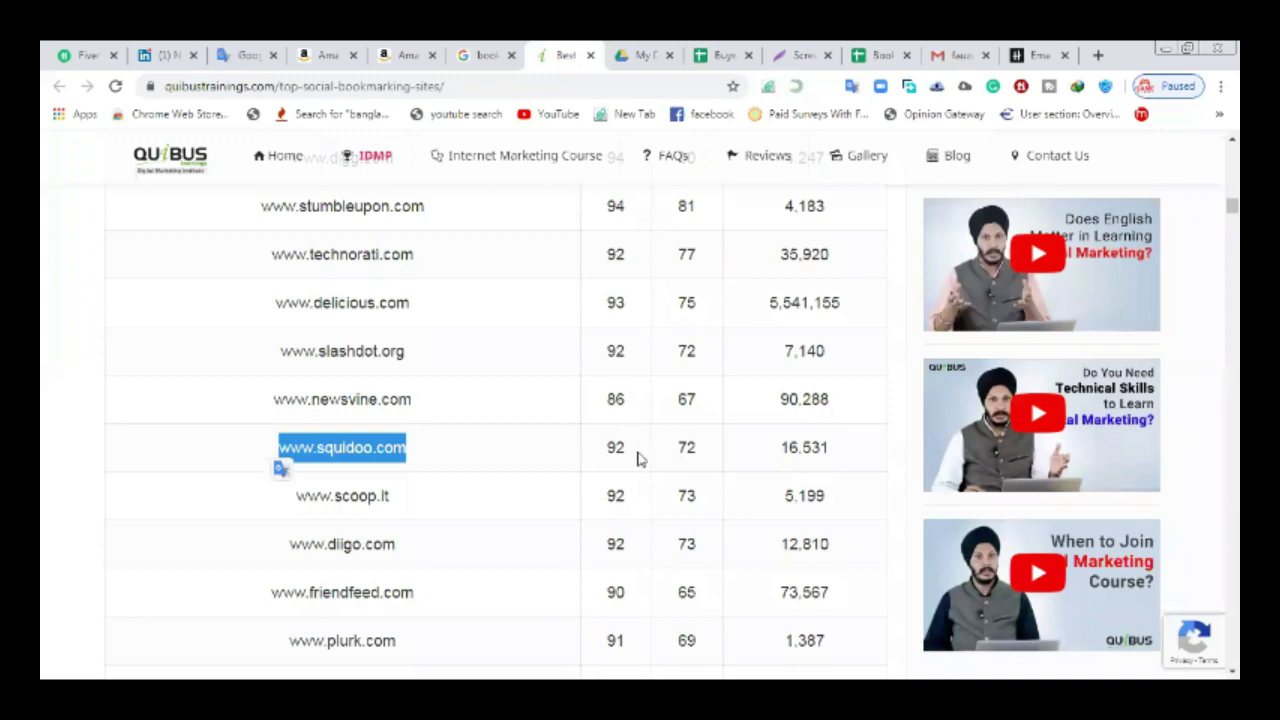
drag(640, 458, 597, 455)
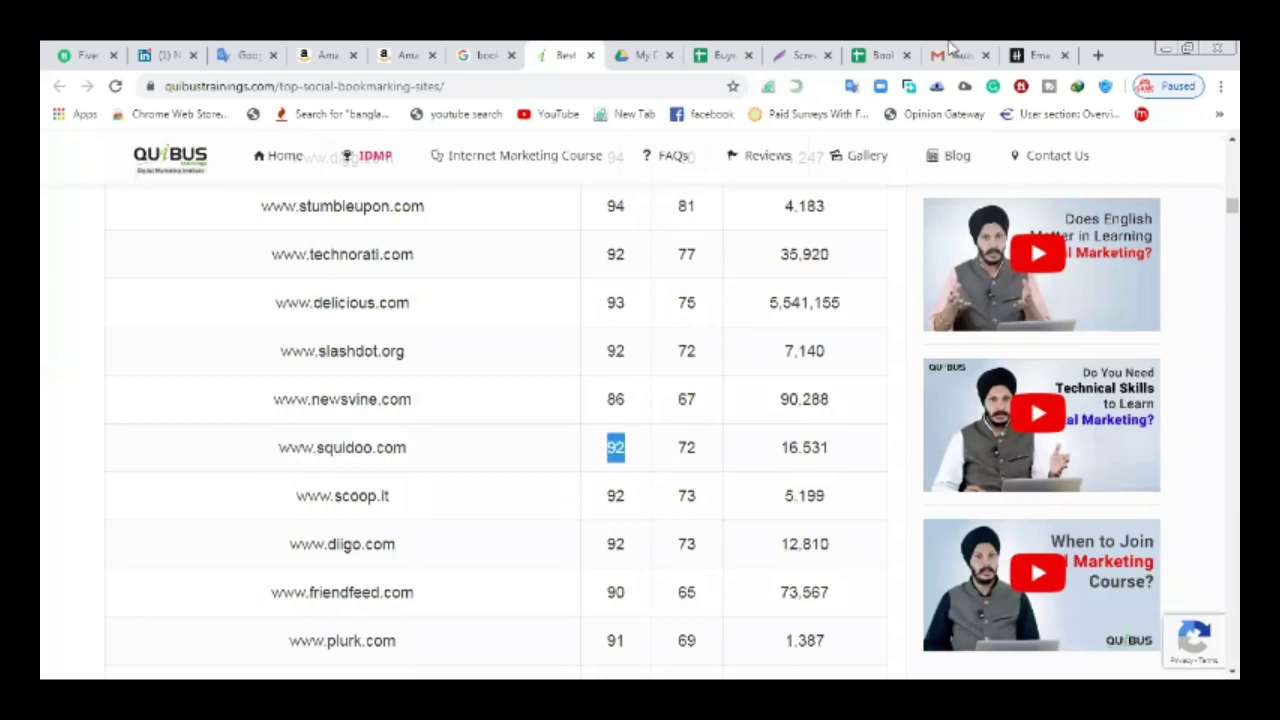
click(872, 55)
click(852, 385)
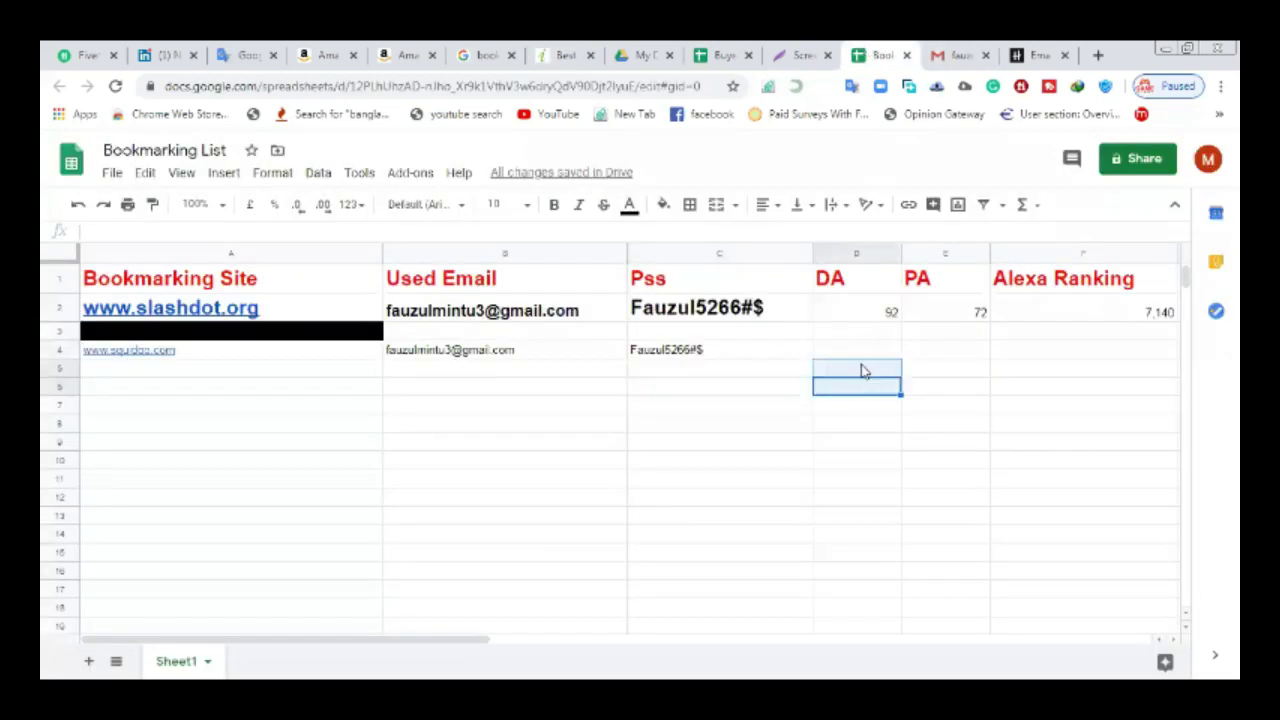
click(866, 357)
double_click(865, 352)
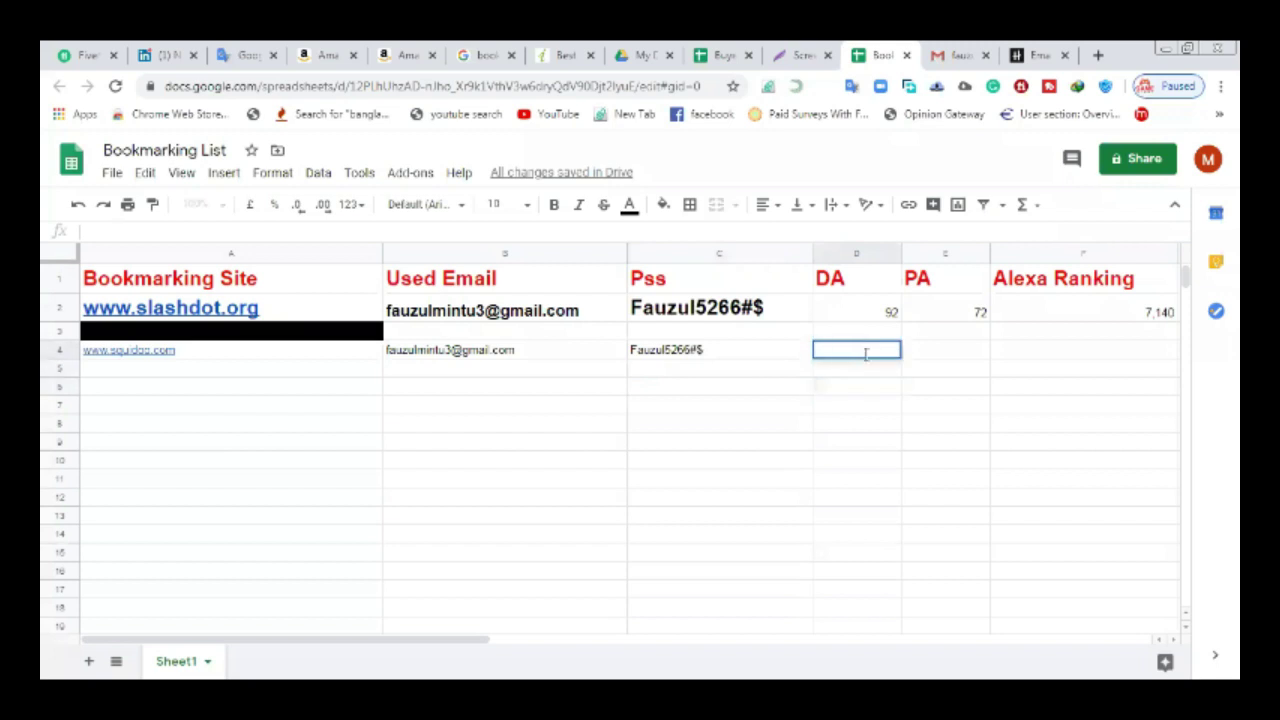
text(92)
key(Return)
click(958, 350)
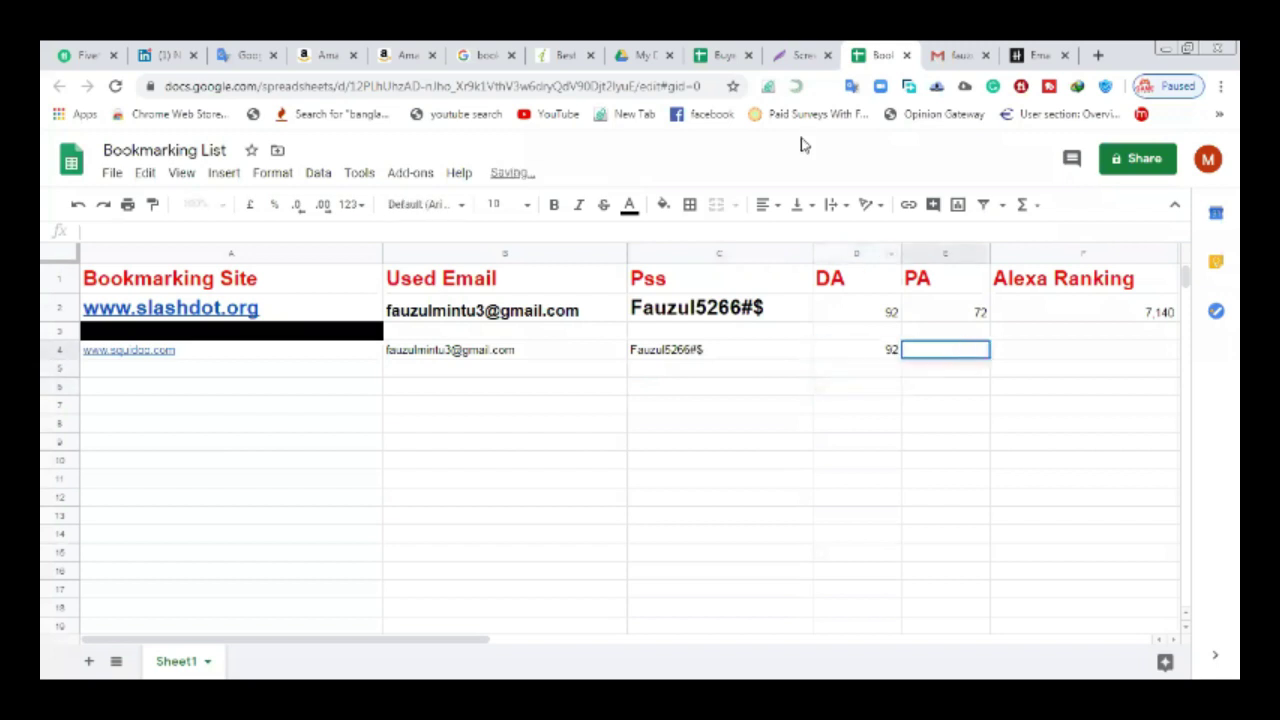
click(560, 55)
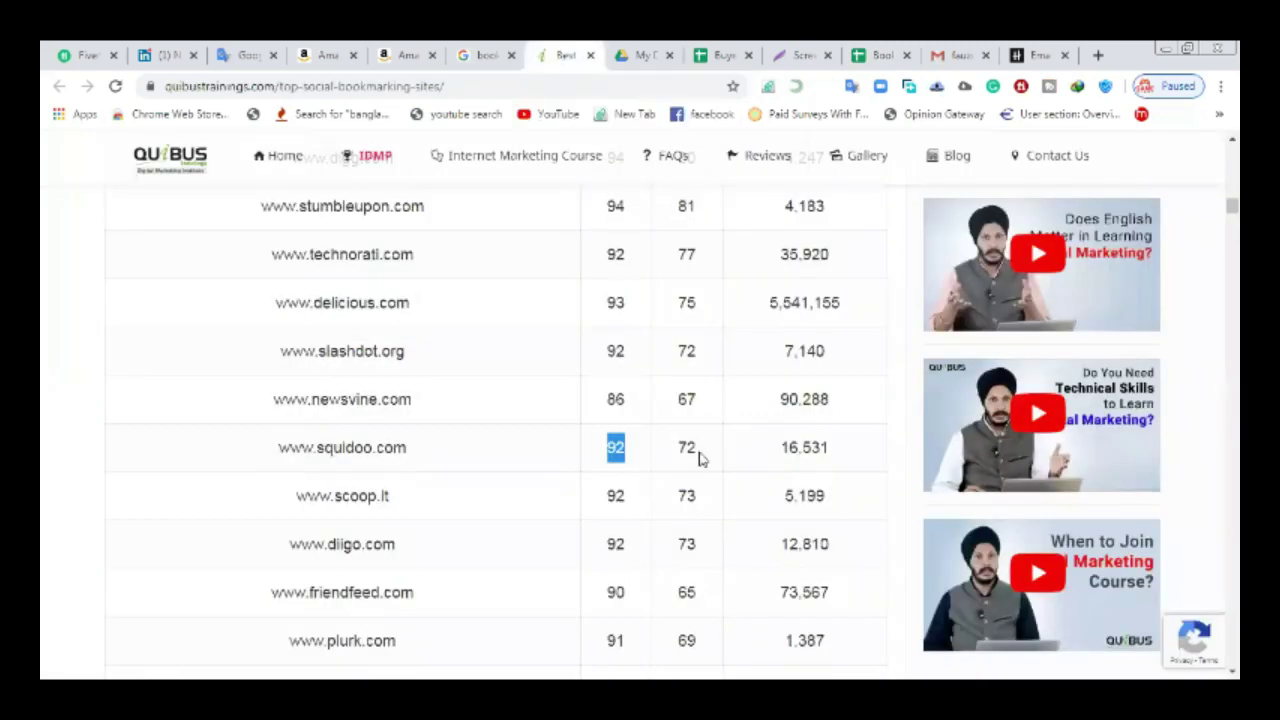
drag(700, 458, 669, 452)
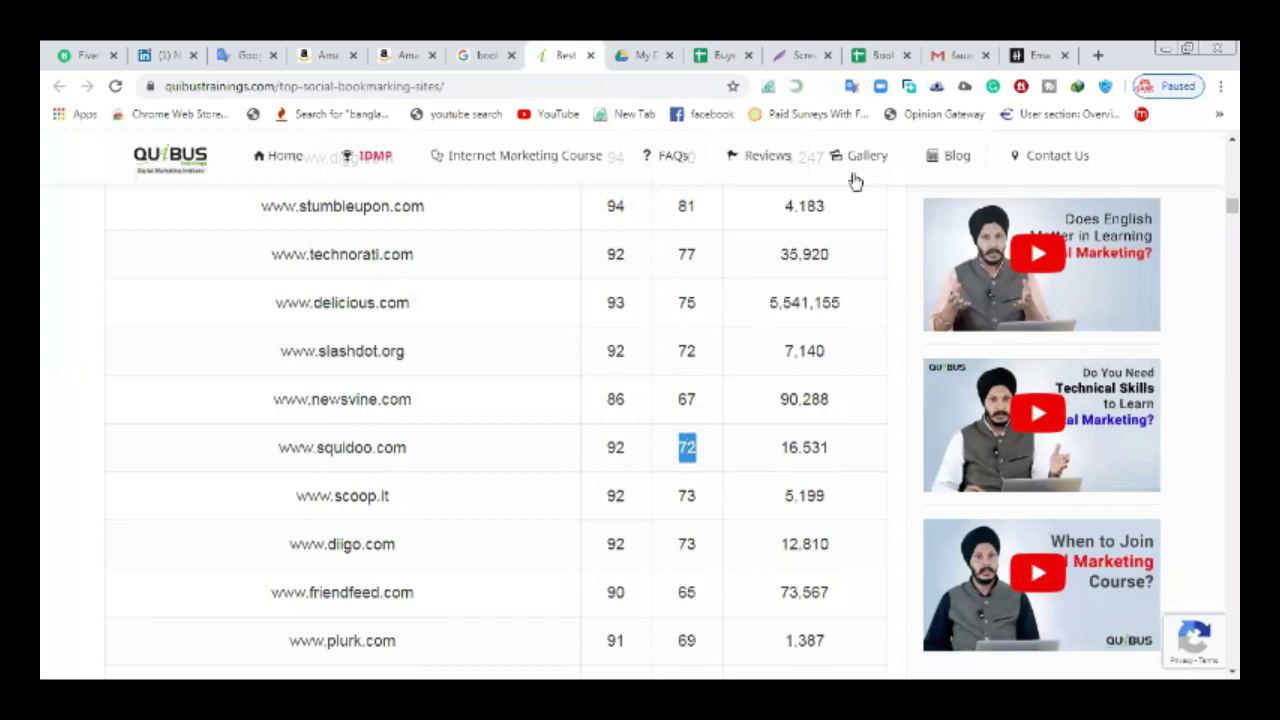
click(870, 55)
text(72)
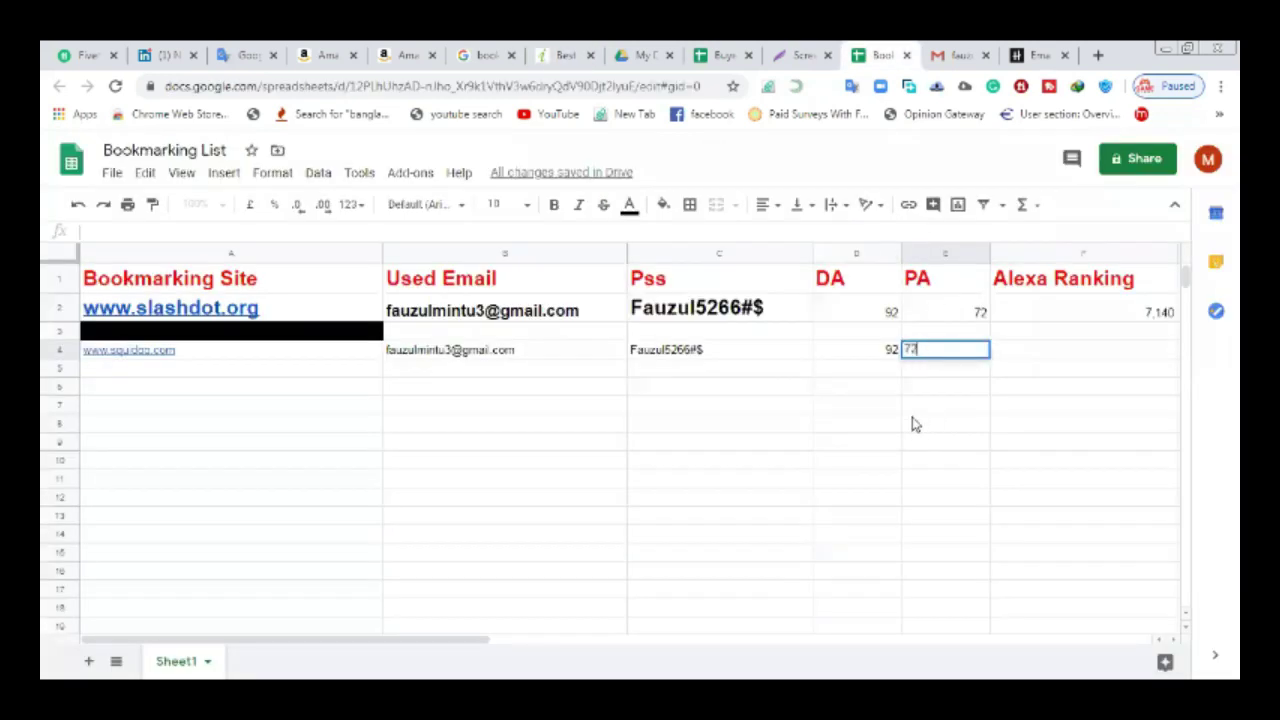
key(Return)
- Copy squidoo's Alexa ranking 16,531 from the reference table into cell F4
double_click(1030, 349)
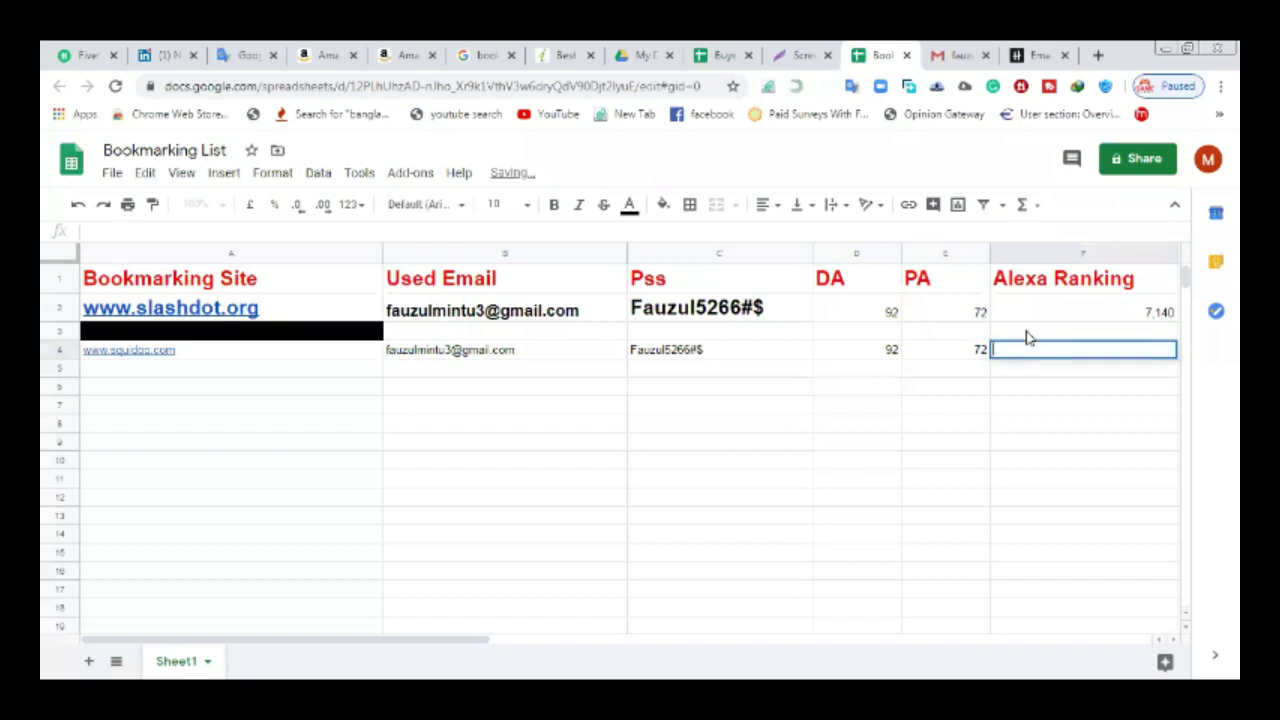
click(565, 55)
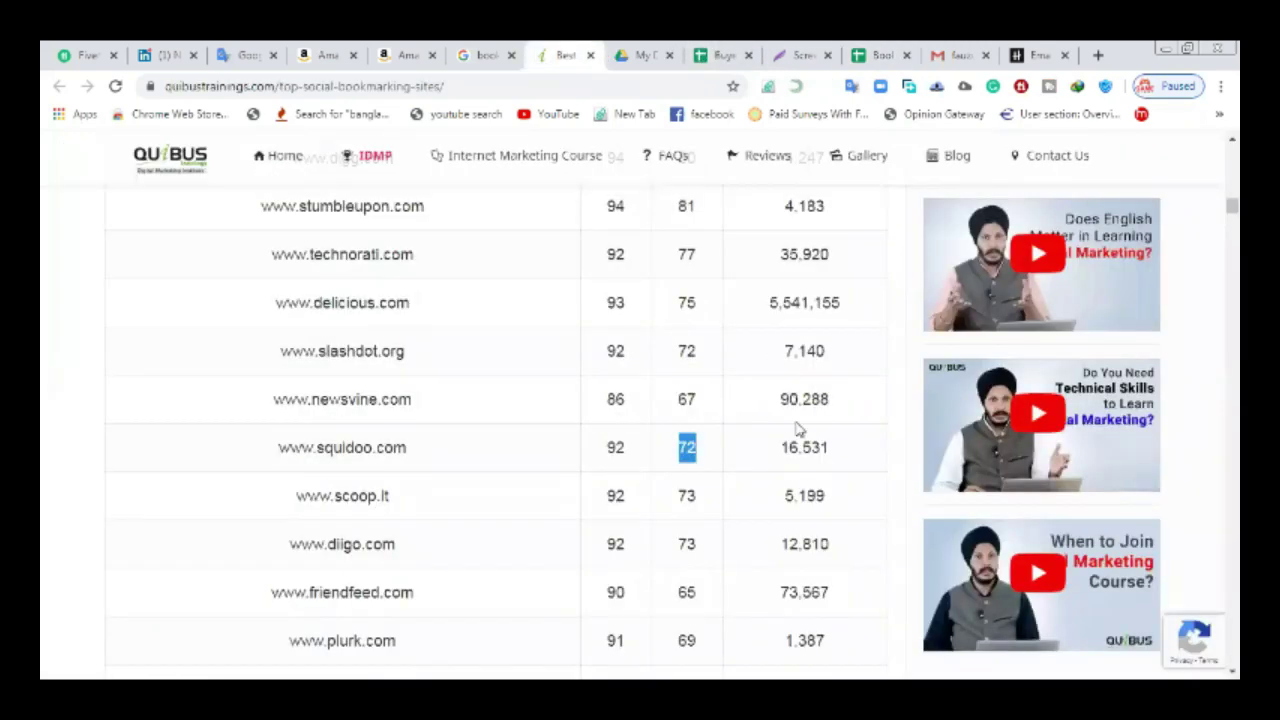
drag(840, 446, 775, 443)
key(ctrl+c)
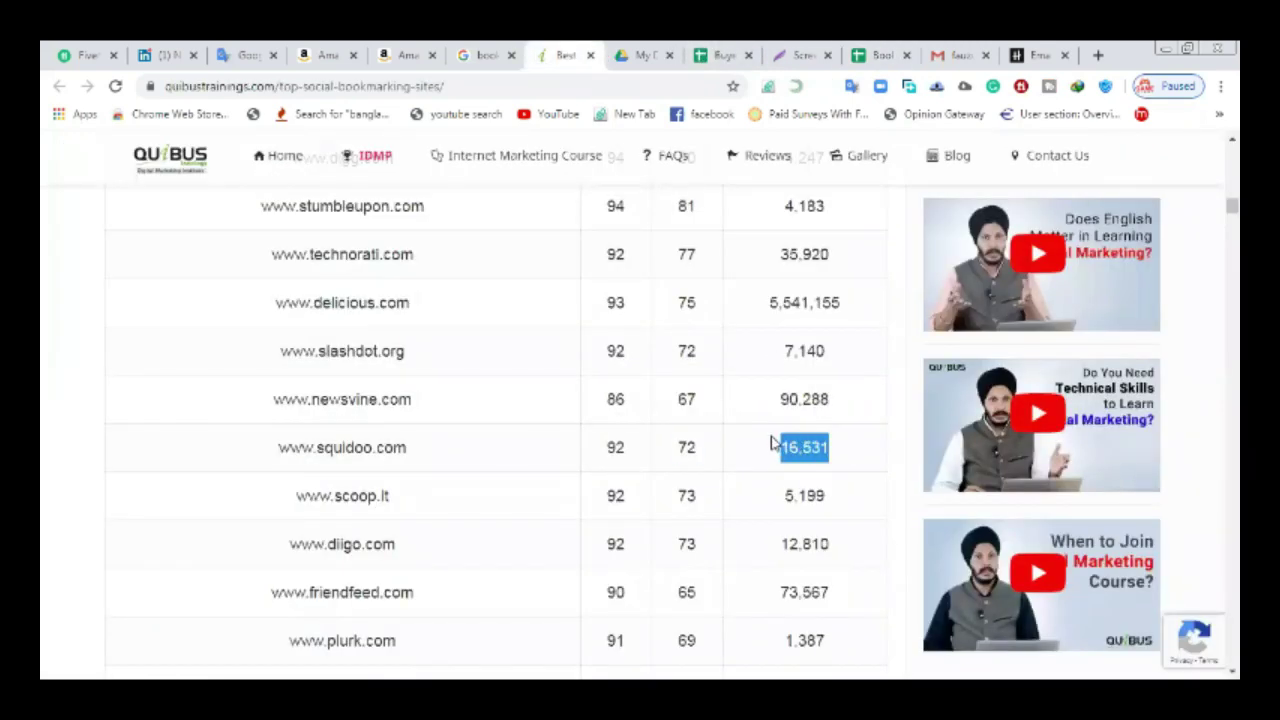
click(872, 55)
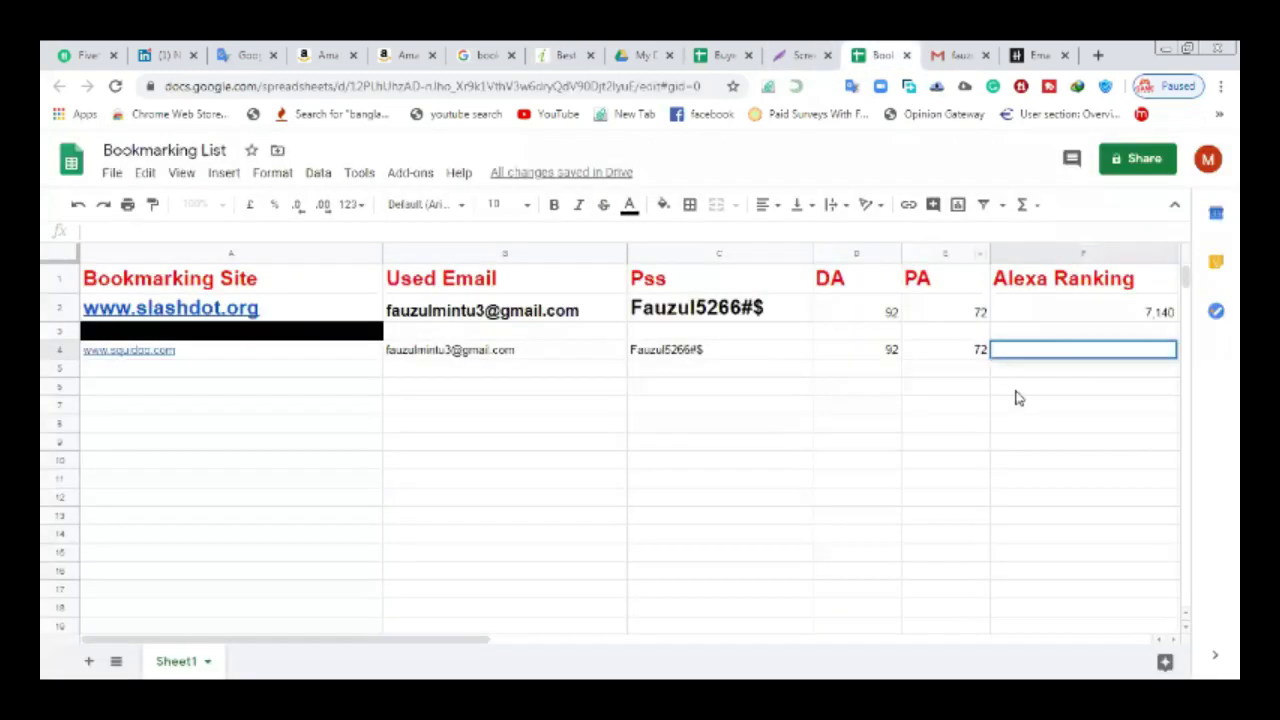
key(ctrl+v)
click(795, 388)
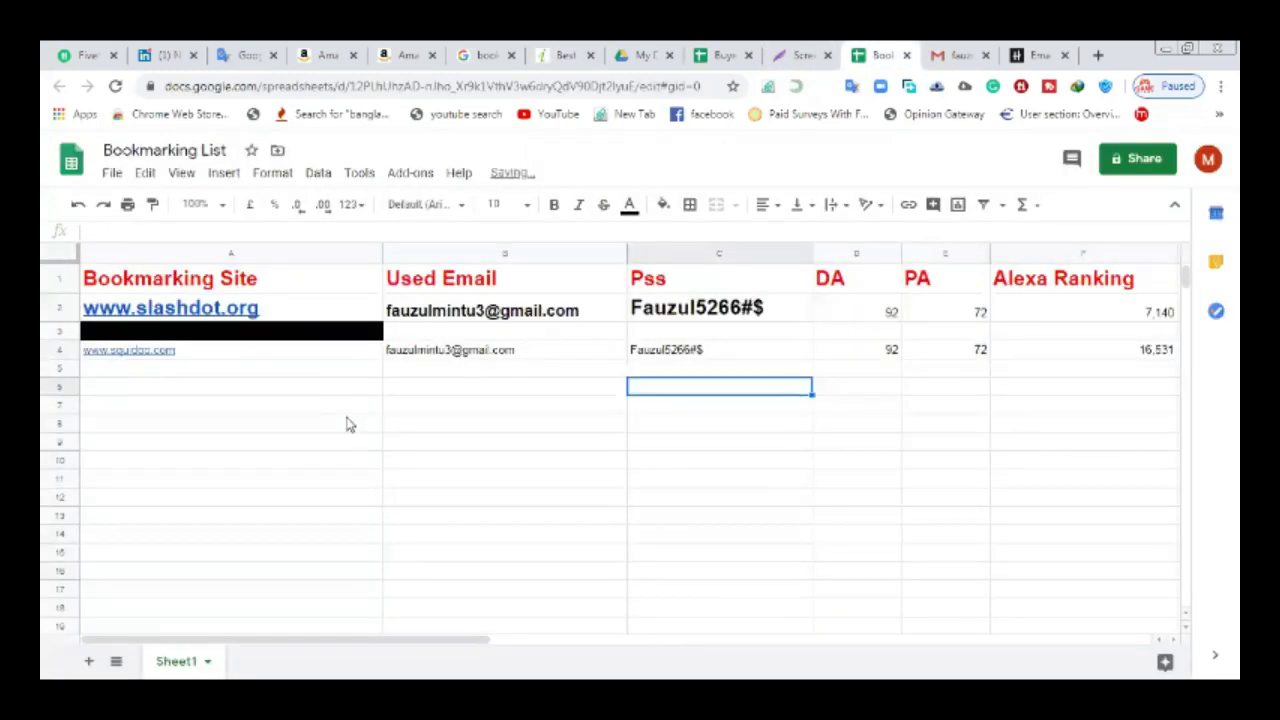
click(1055, 51)
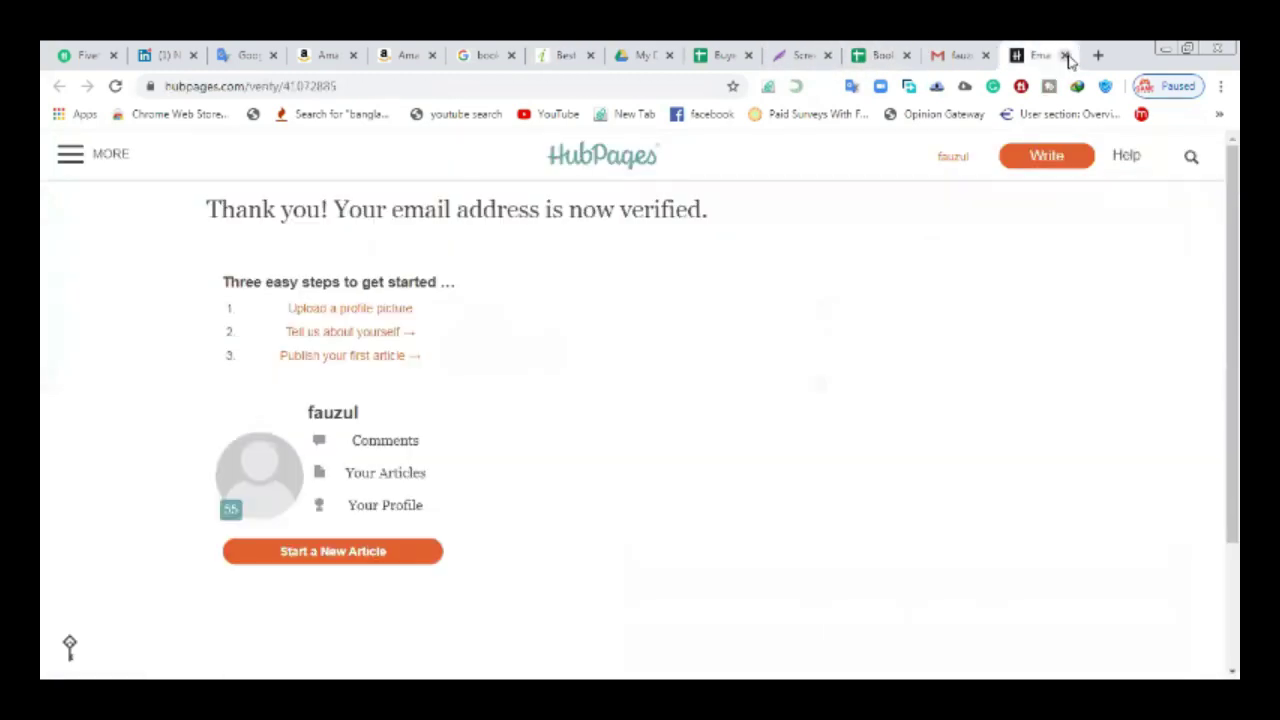
- Close the verification tab, open the cell A4 link, and start writing a new HubPages article
click(1064, 56)
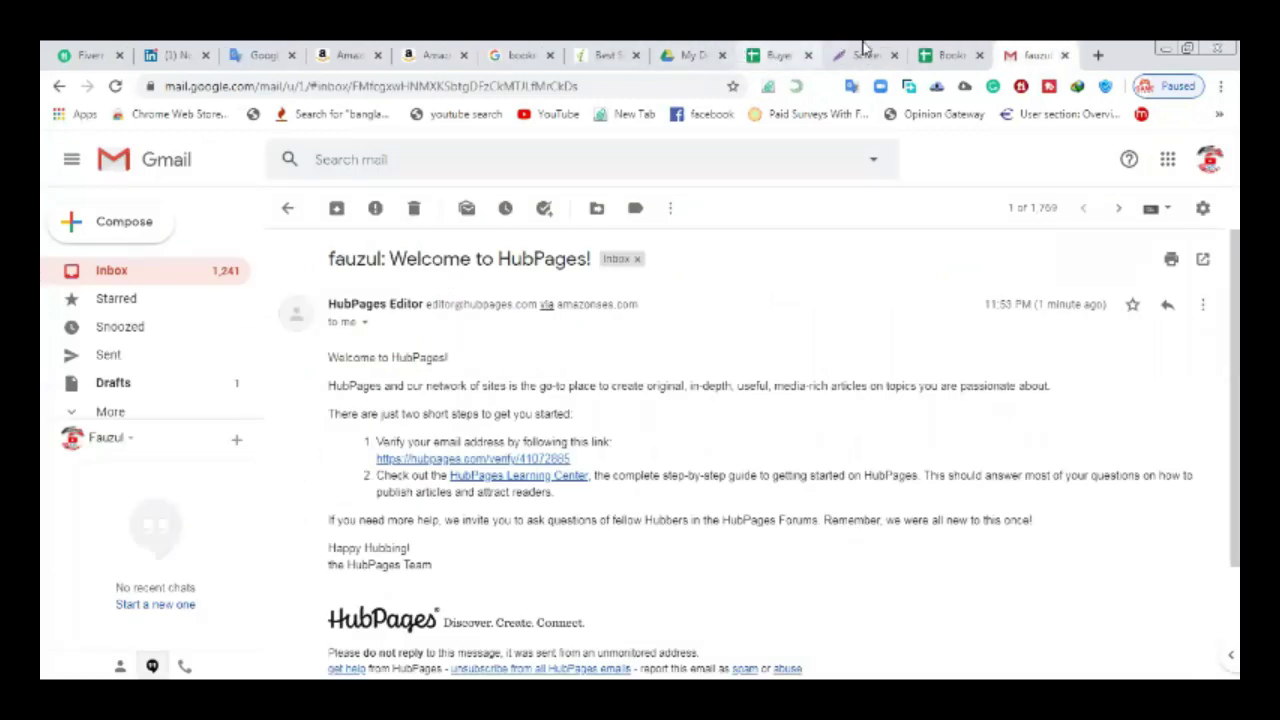
click(945, 53)
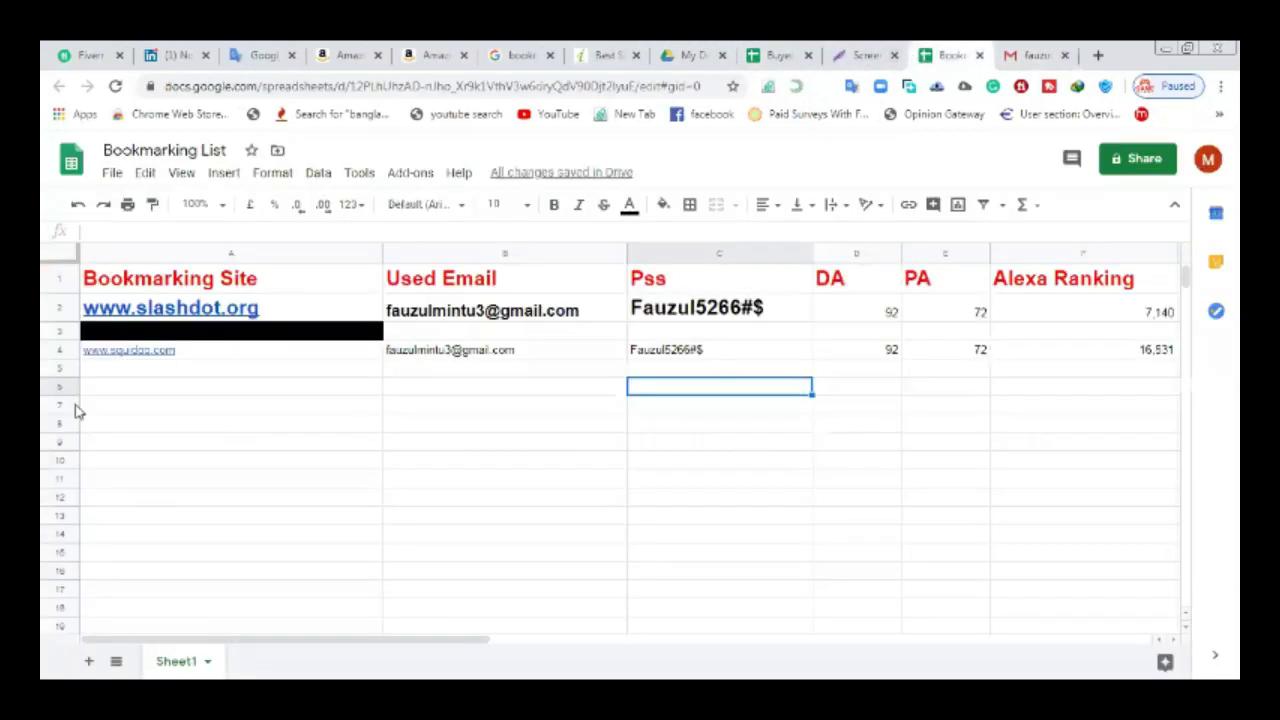
click(143, 357)
click(148, 382)
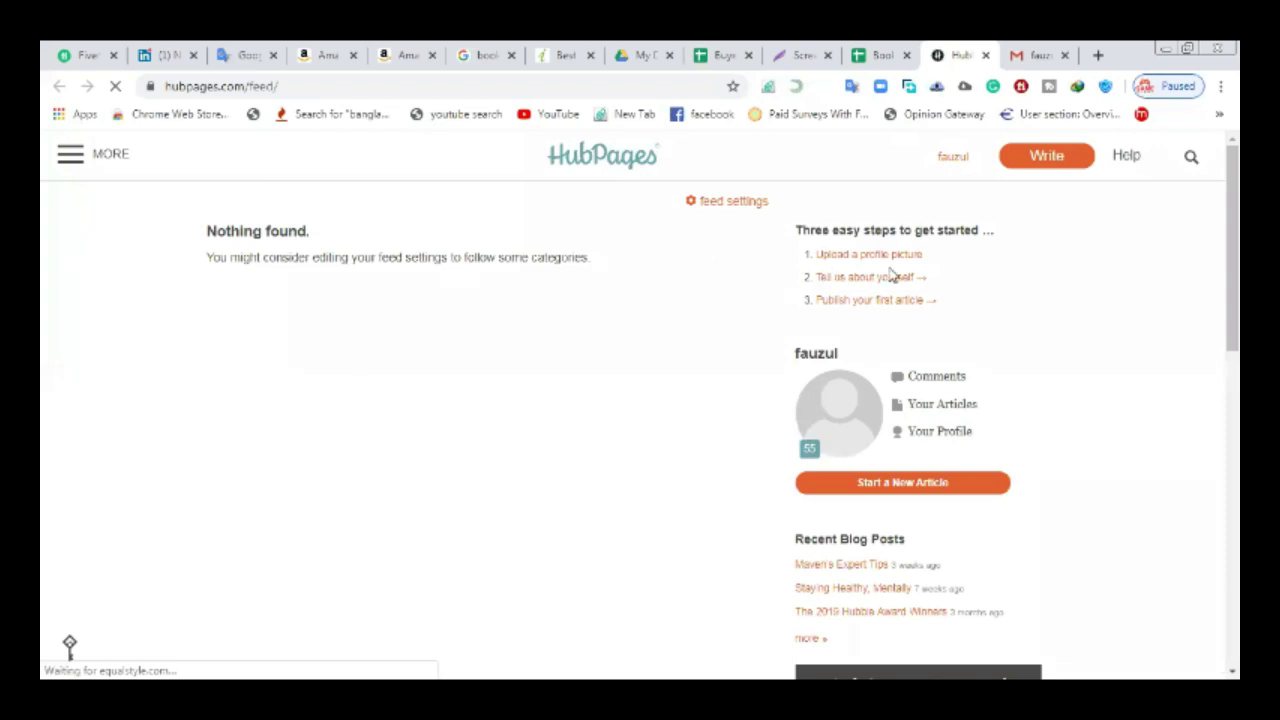
click(1043, 170)
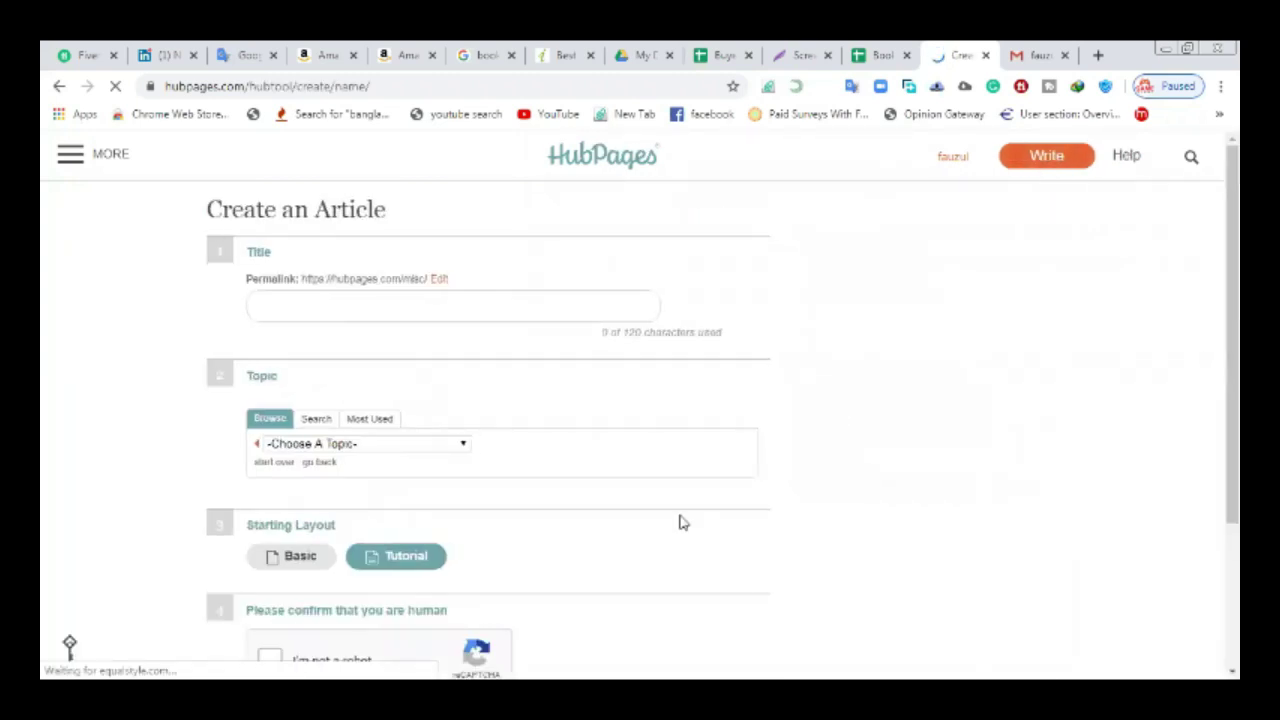
- Look over the Create an Article form and try the permalink editor
scroll(680, 520, down, 2)
scroll(680, 520, up, 2)
scroll(397, 365, down, 1)
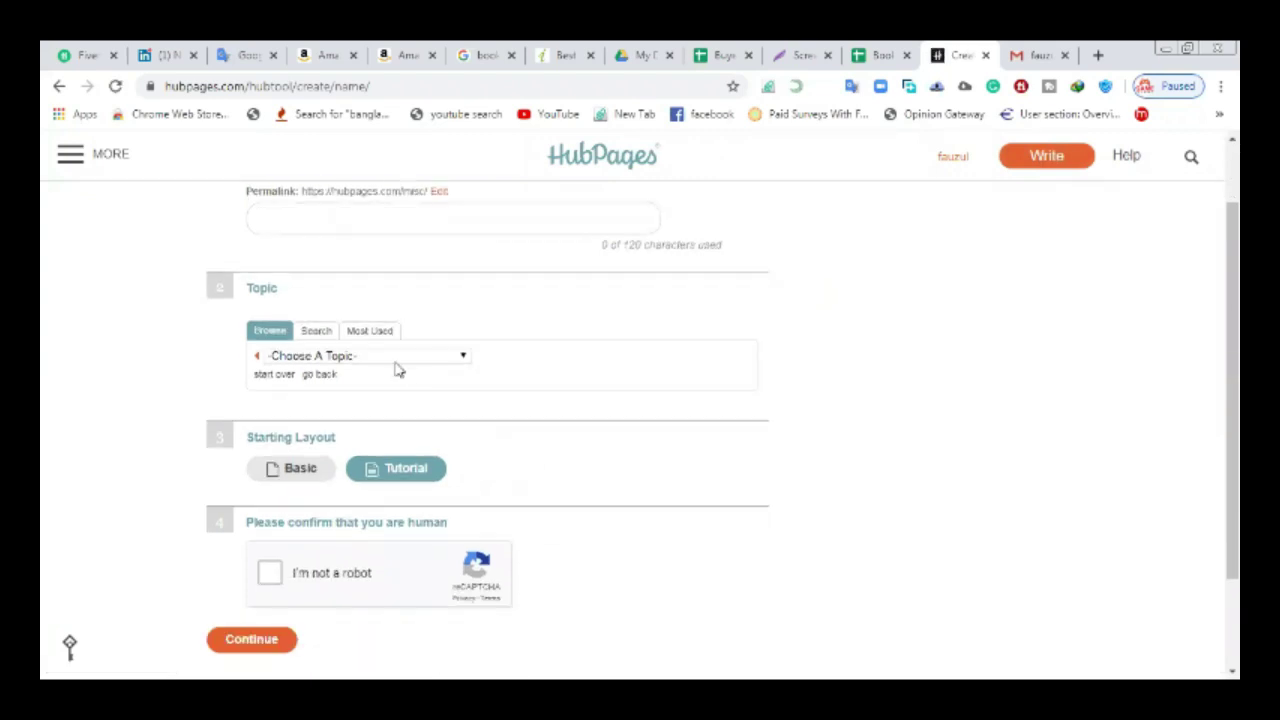
scroll(398, 365, down, 1)
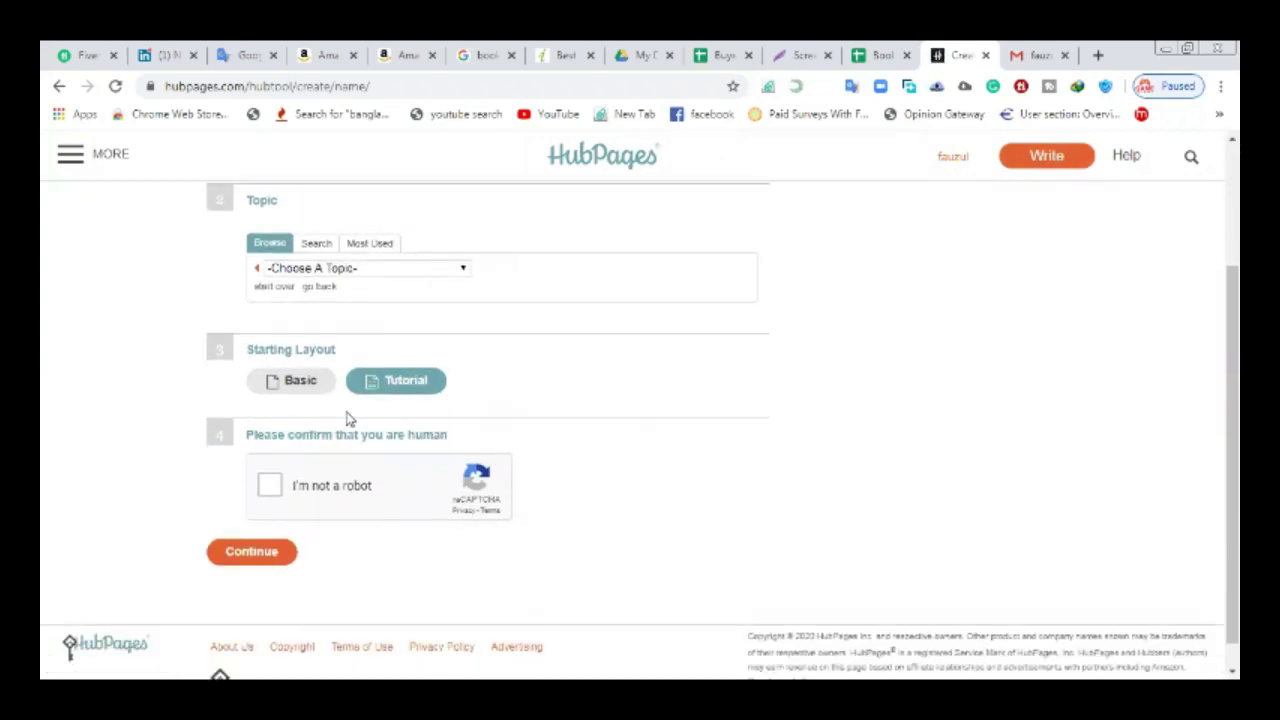
scroll(332, 410, up, 2)
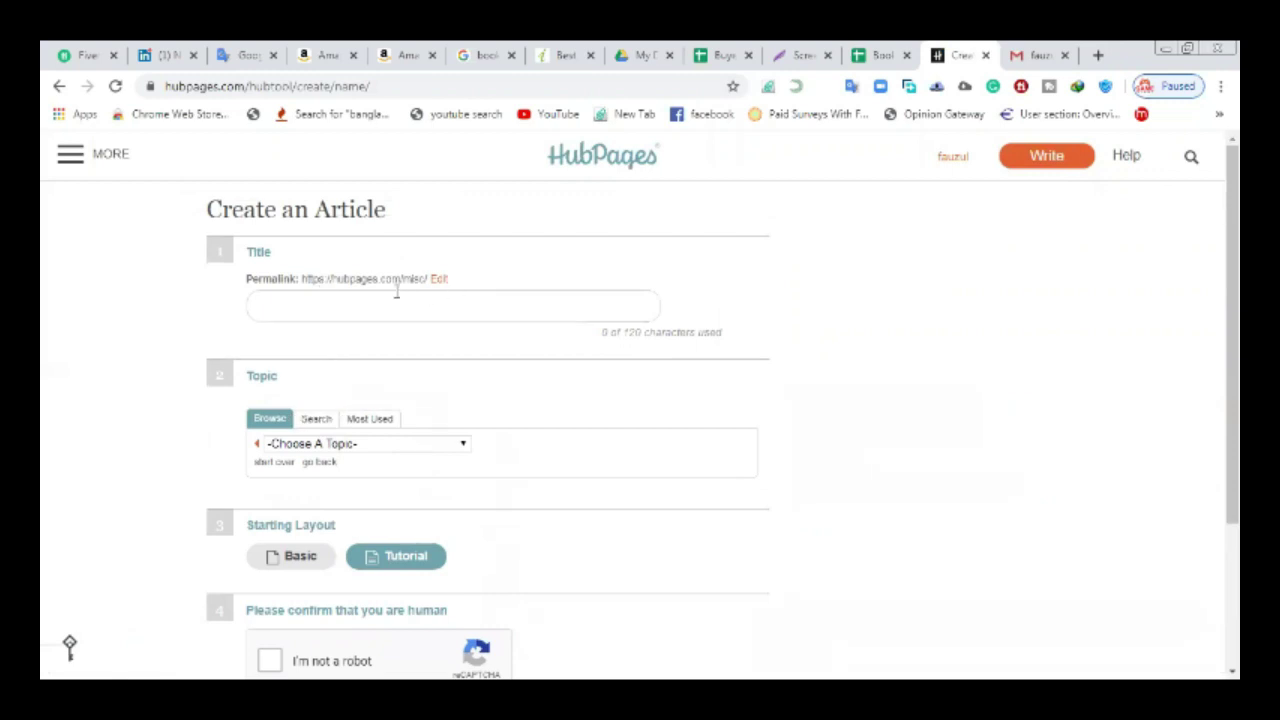
click(440, 280)
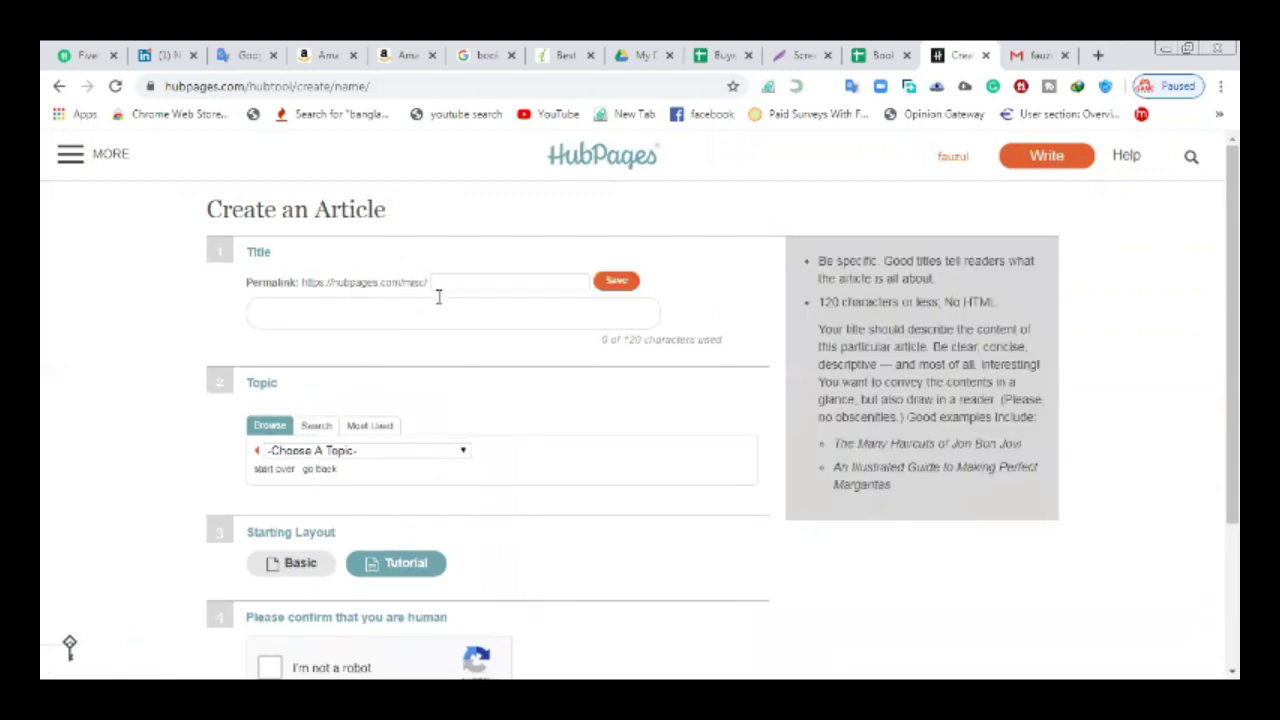
click(688, 287)
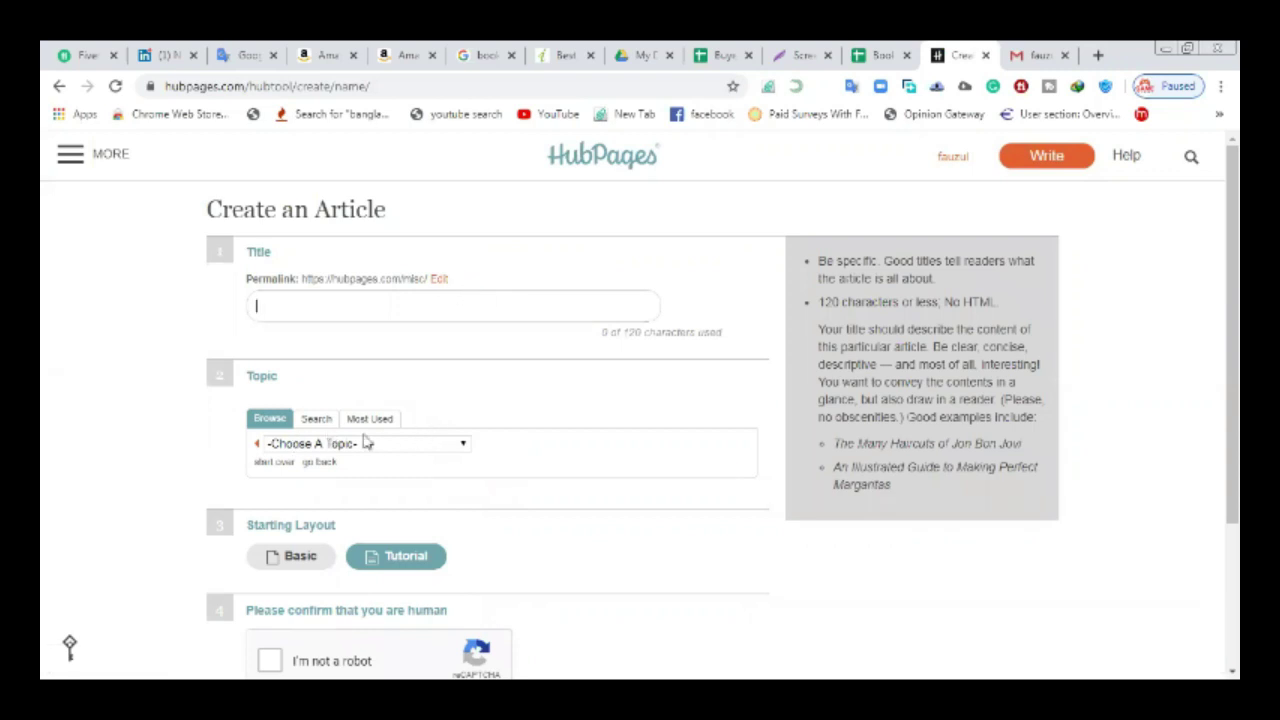
- Browse the Topic list twice without choosing, then reopen the permalink for editing
click(400, 445)
scroll(360, 290, down, 1)
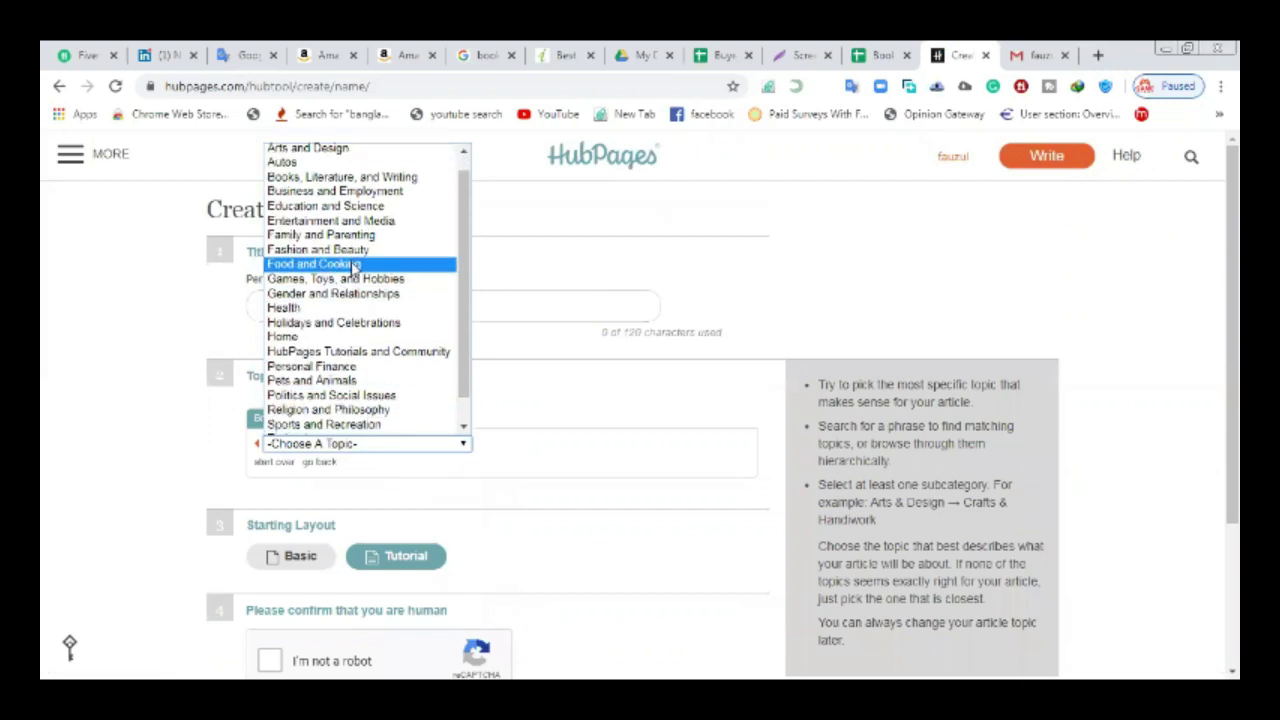
scroll(360, 290, down, 1)
click(131, 460)
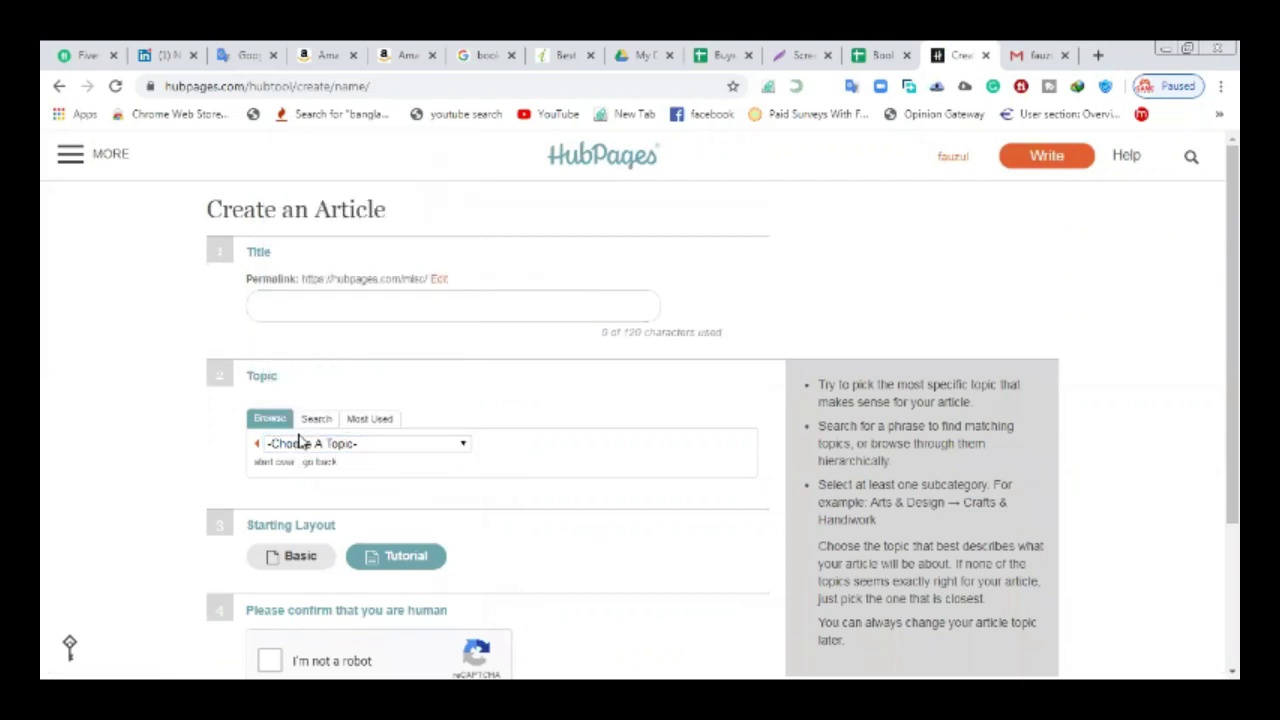
click(299, 450)
scroll(370, 390, down, 1)
click(319, 452)
scroll(532, 405, down, 1)
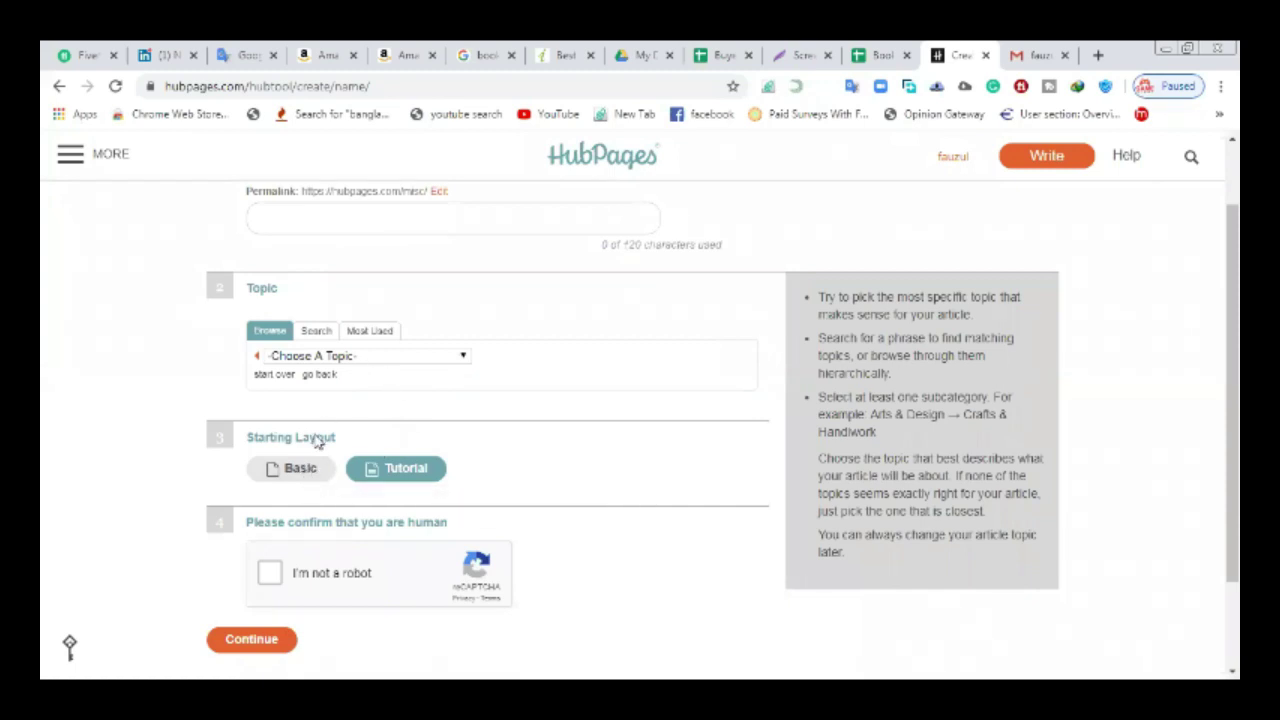
scroll(338, 402, up, 1)
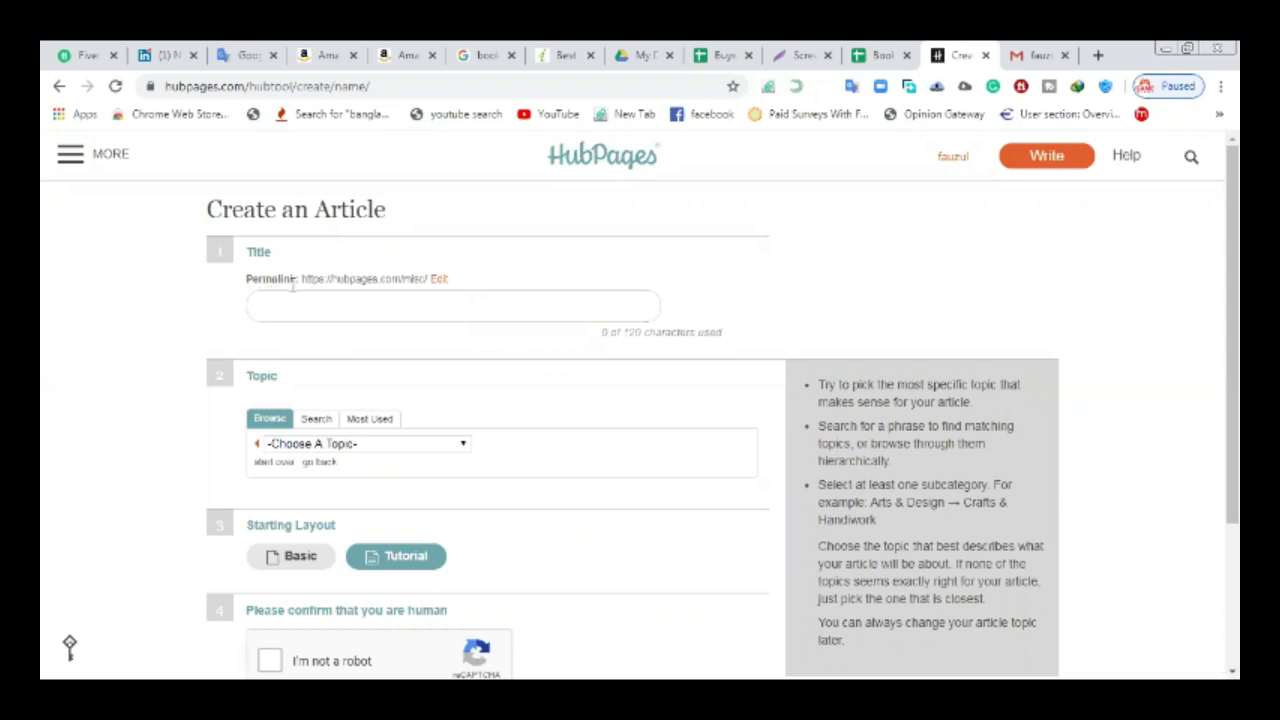
drag(247, 280, 334, 296)
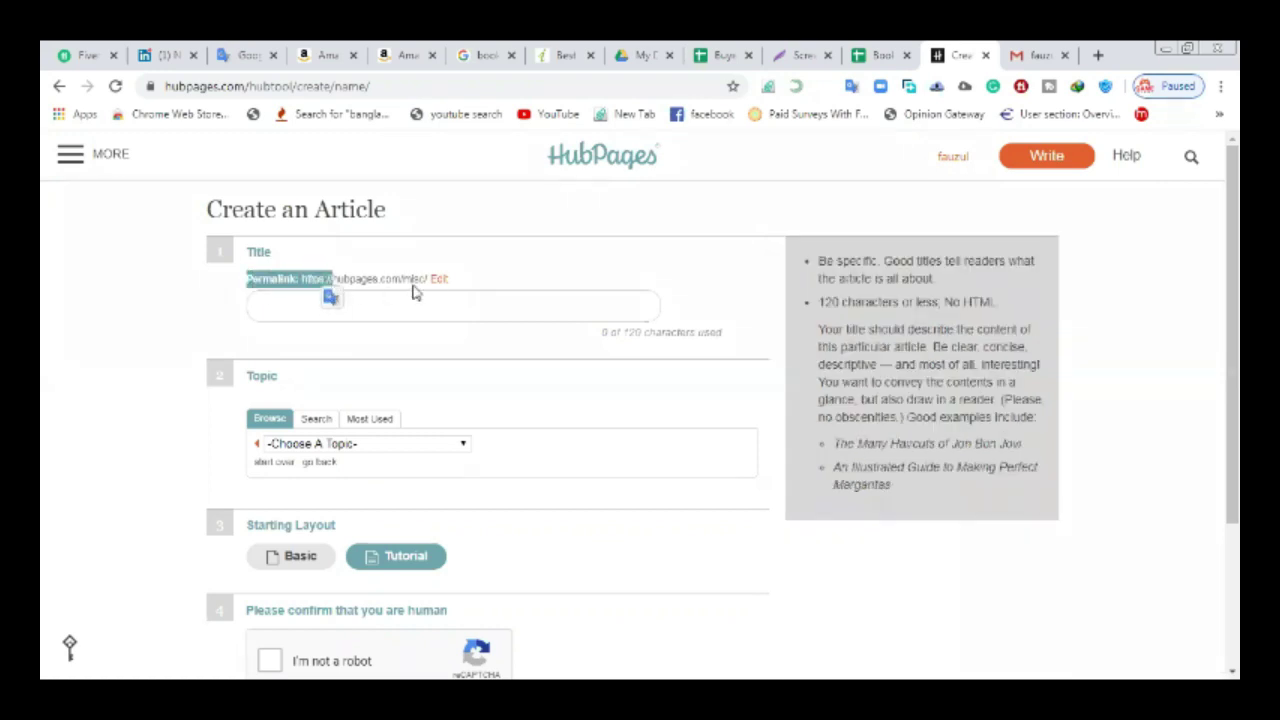
click(439, 279)
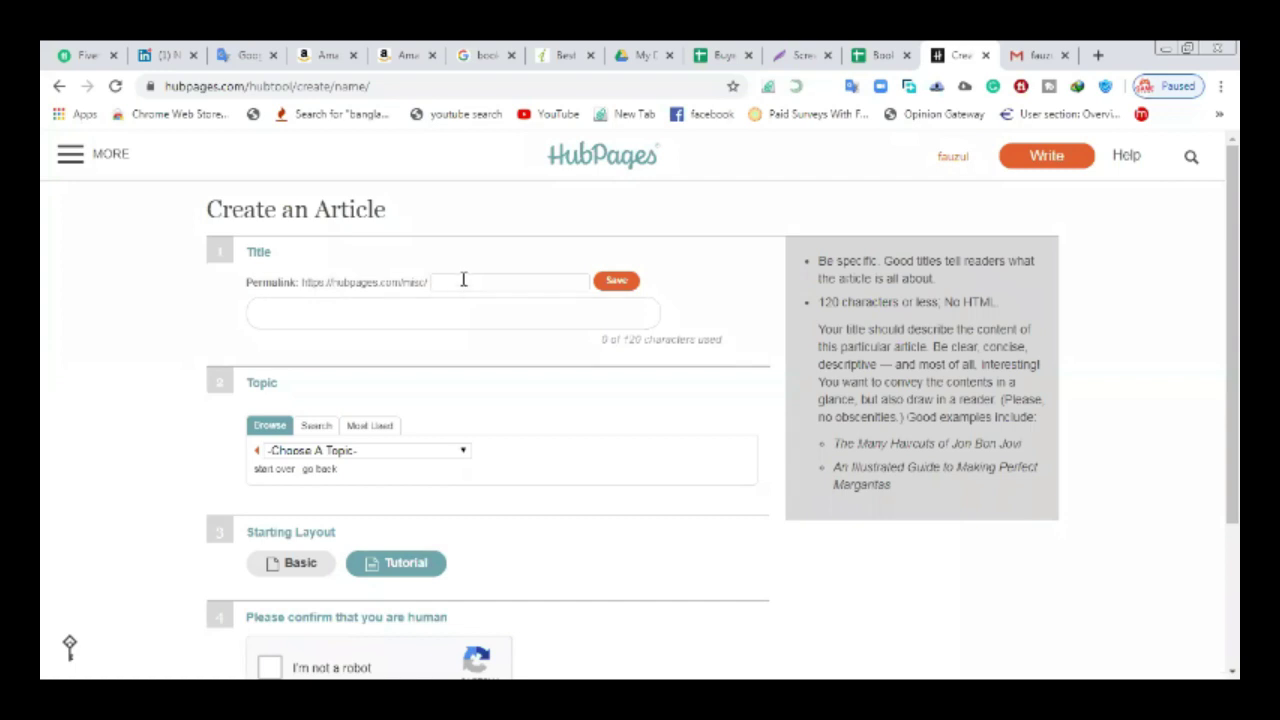
- Generate the perfume's SiteStripe short link on Amazon and save it as the article permalink
click(400, 52)
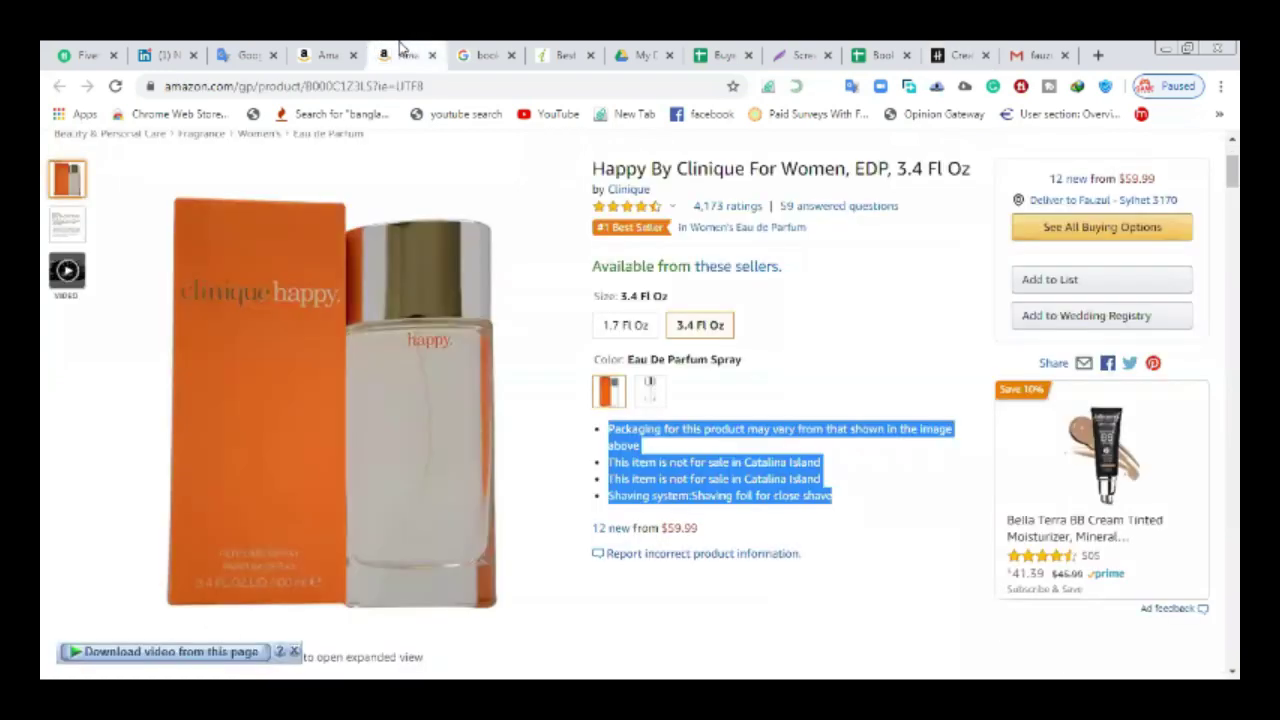
scroll(257, 177, up, 2)
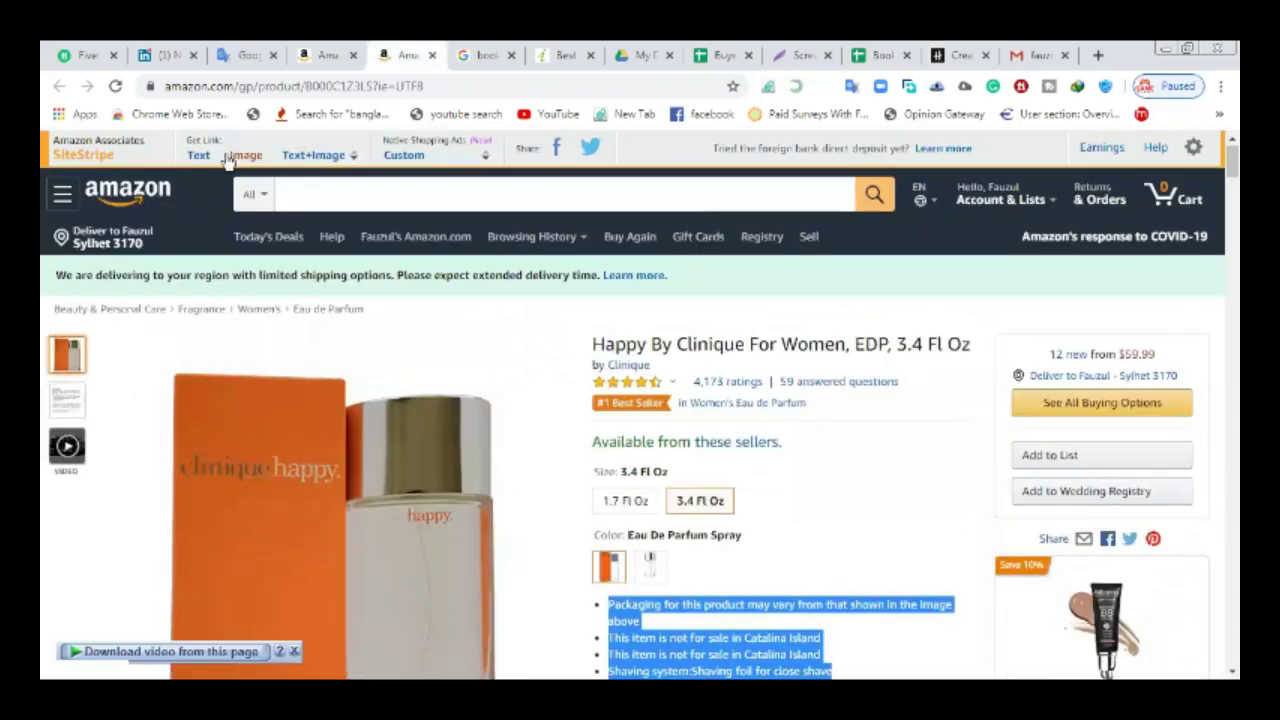
click(201, 160)
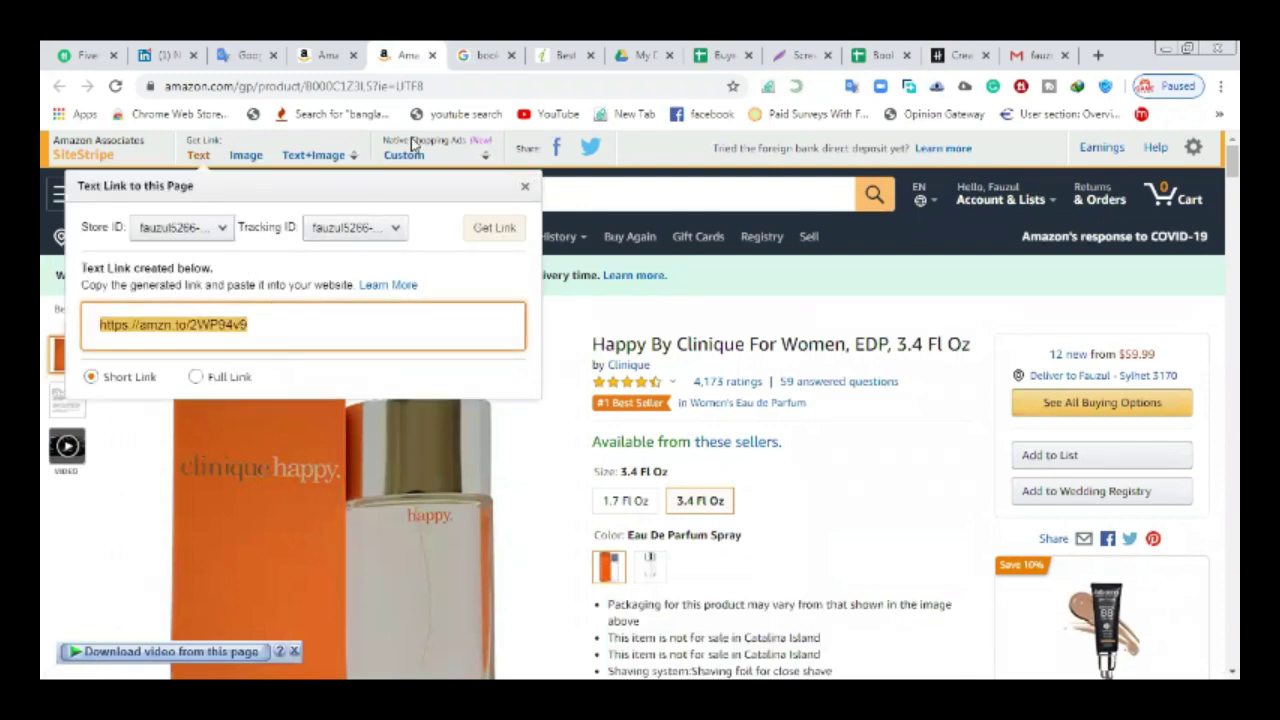
click(958, 55)
click(380, 298)
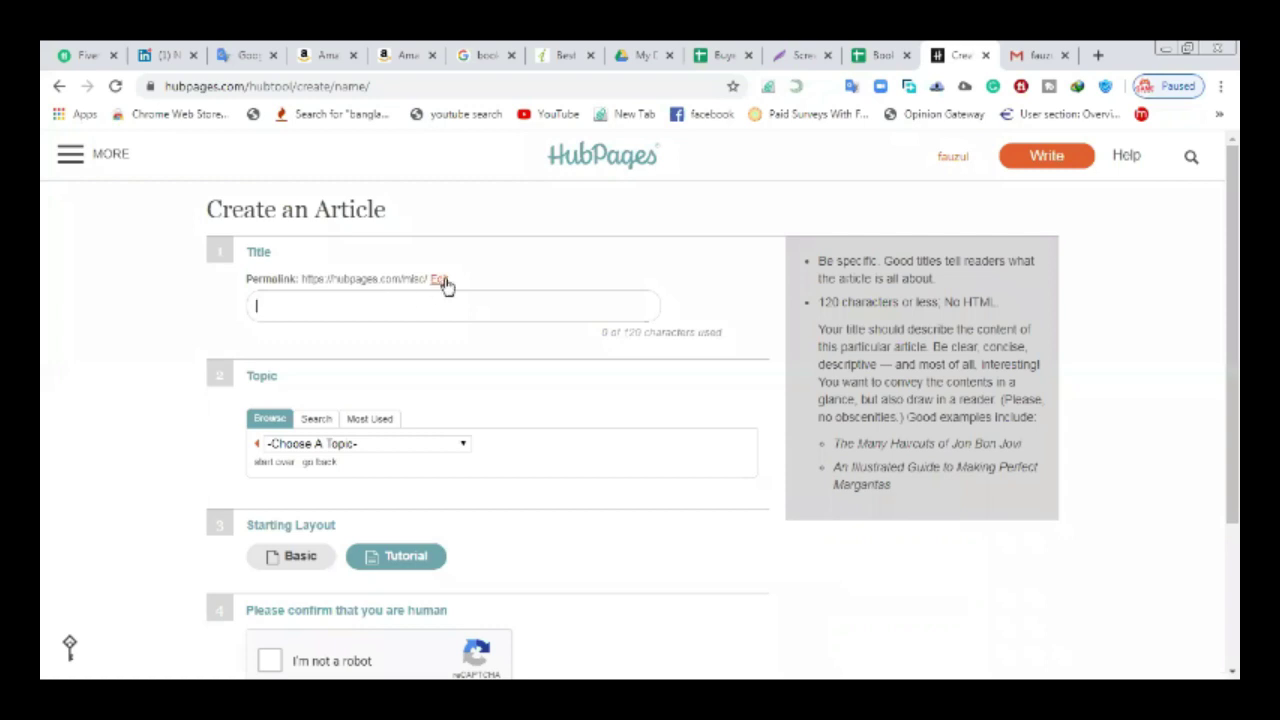
click(440, 280)
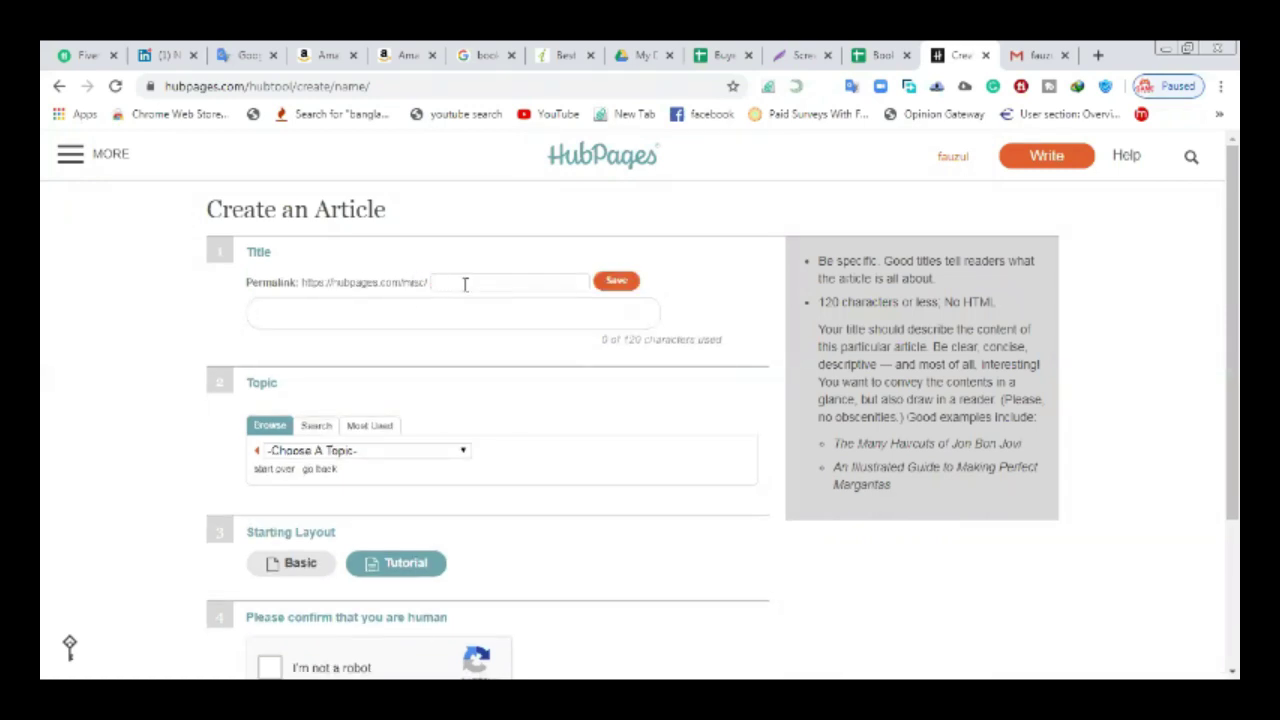
text(https://amzn.to/2WP94v9)
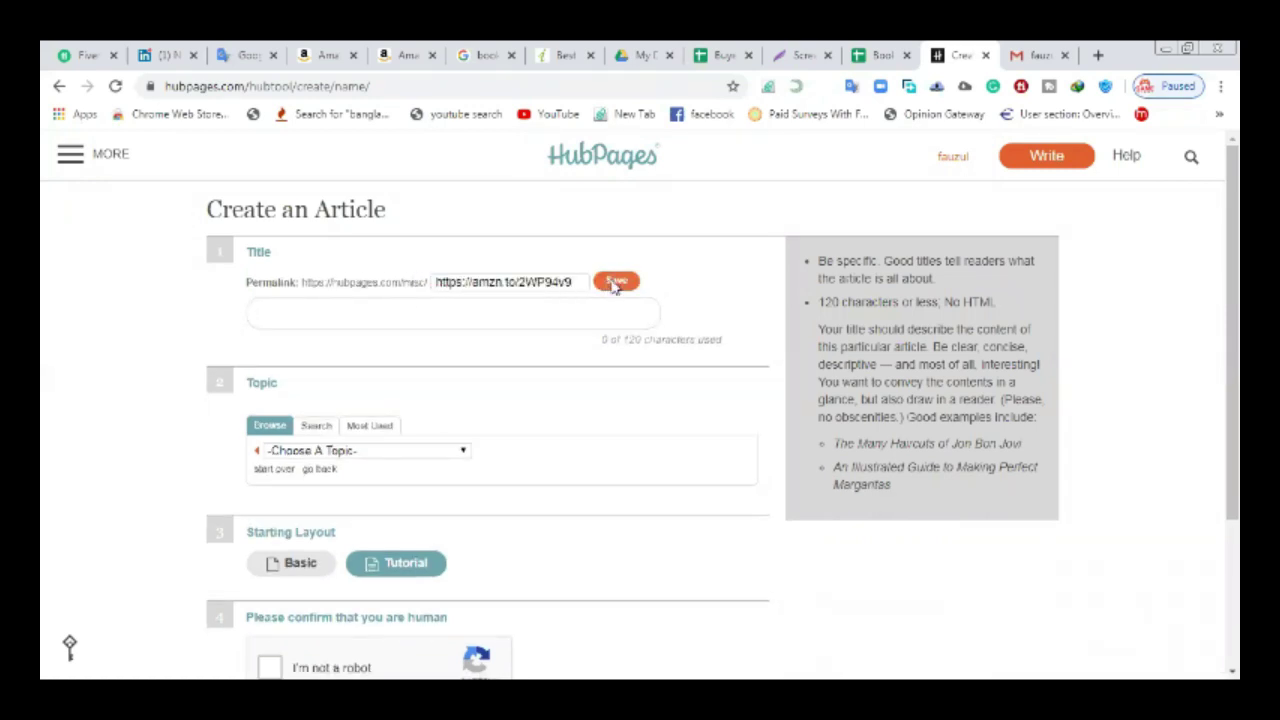
click(615, 282)
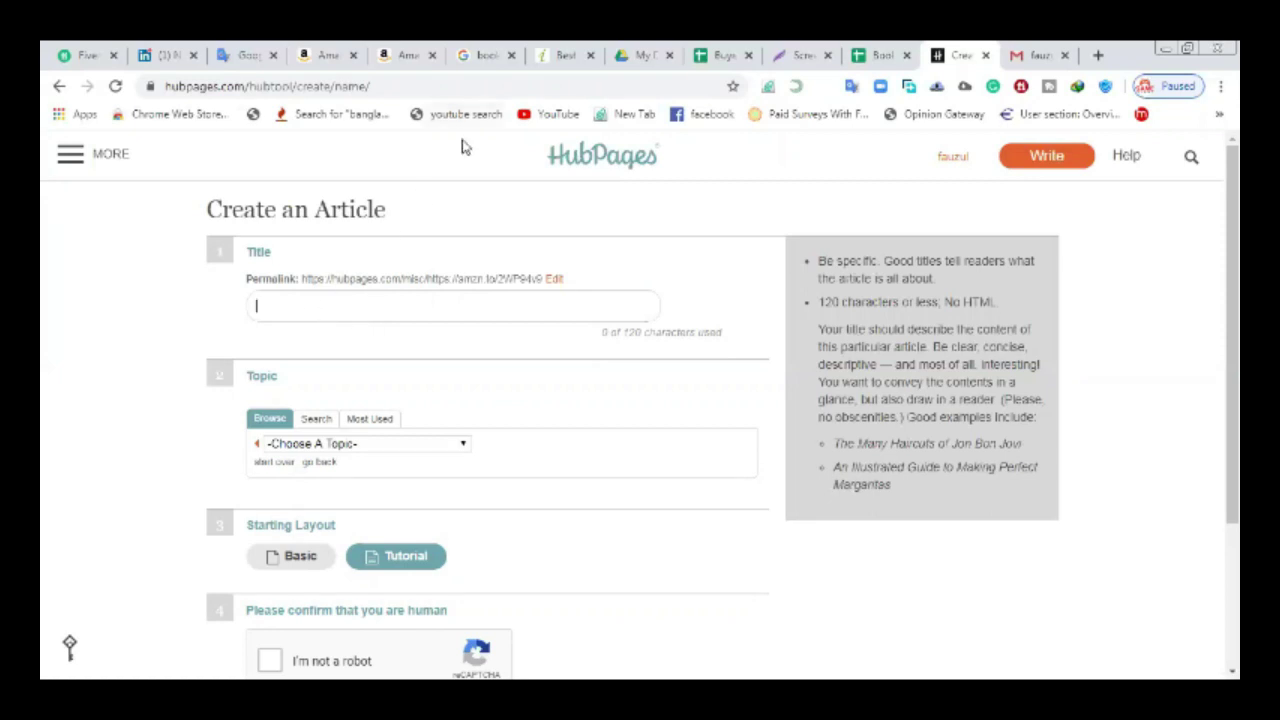
- Paste the Amazon product title into the article Title, then clear the Title field
click(428, 55)
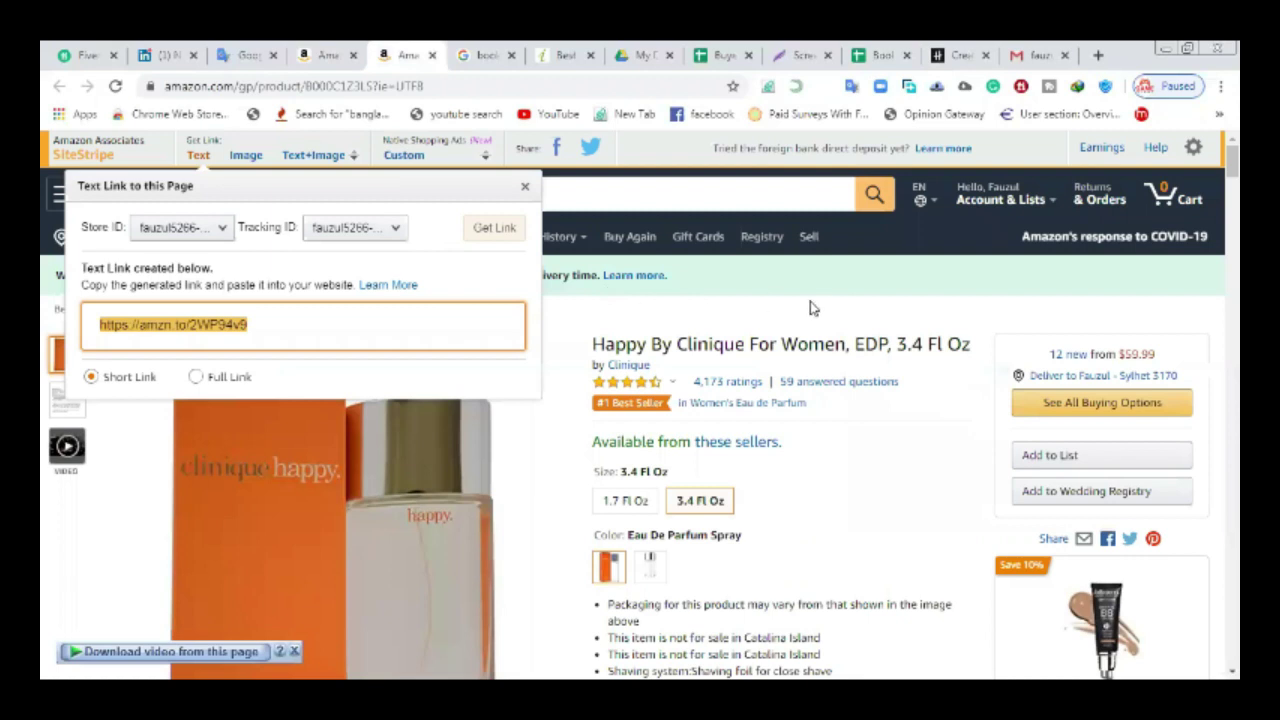
click(975, 356)
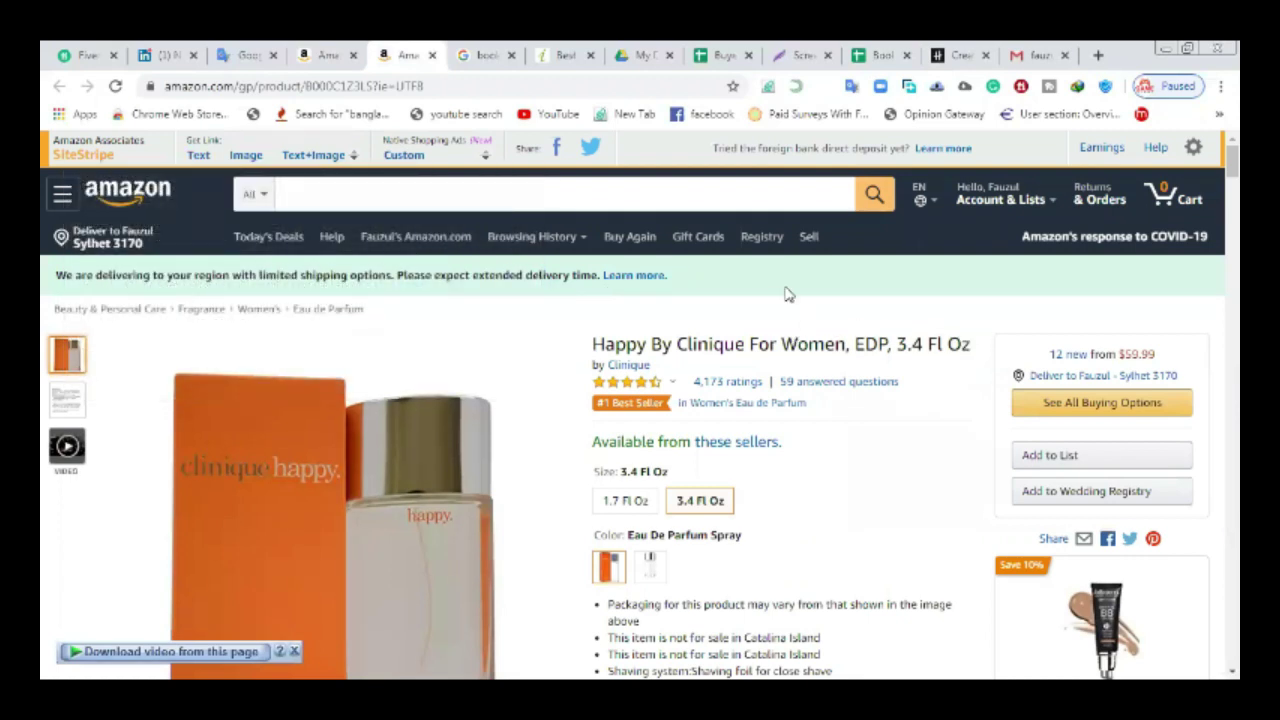
drag(592, 347, 972, 343)
key(ctrl+c)
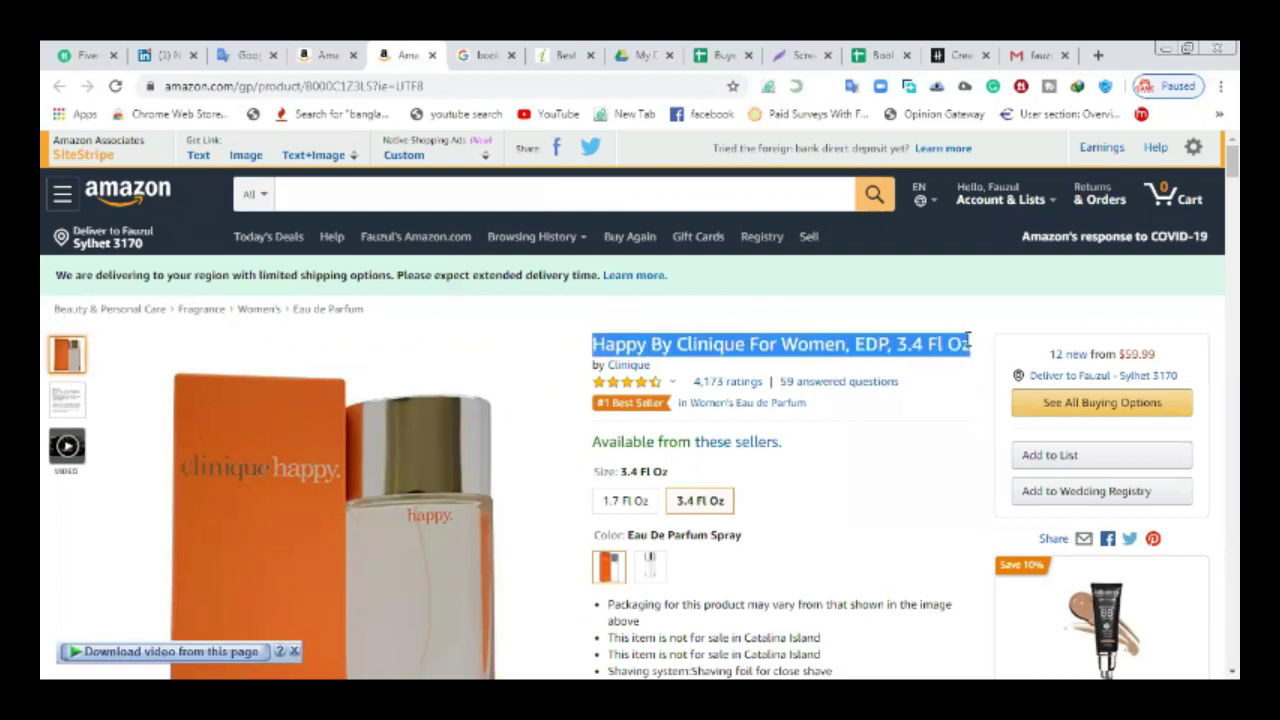
click(958, 55)
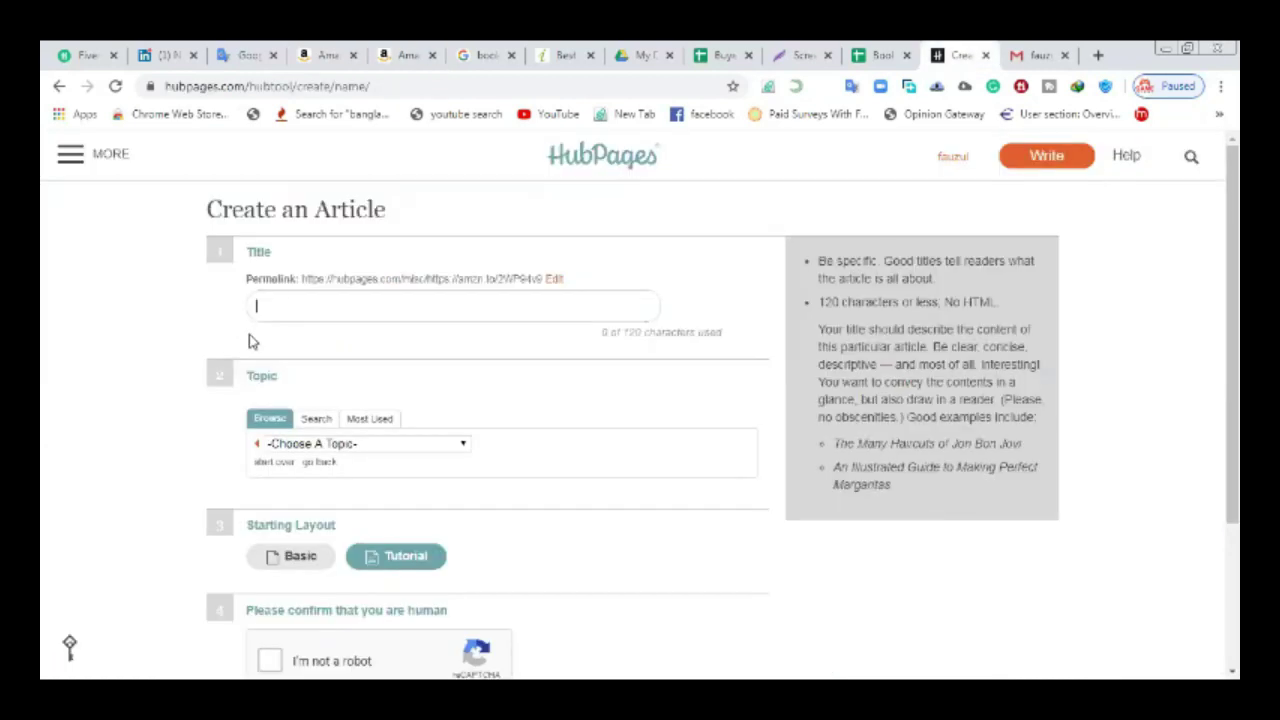
key(ctrl+v)
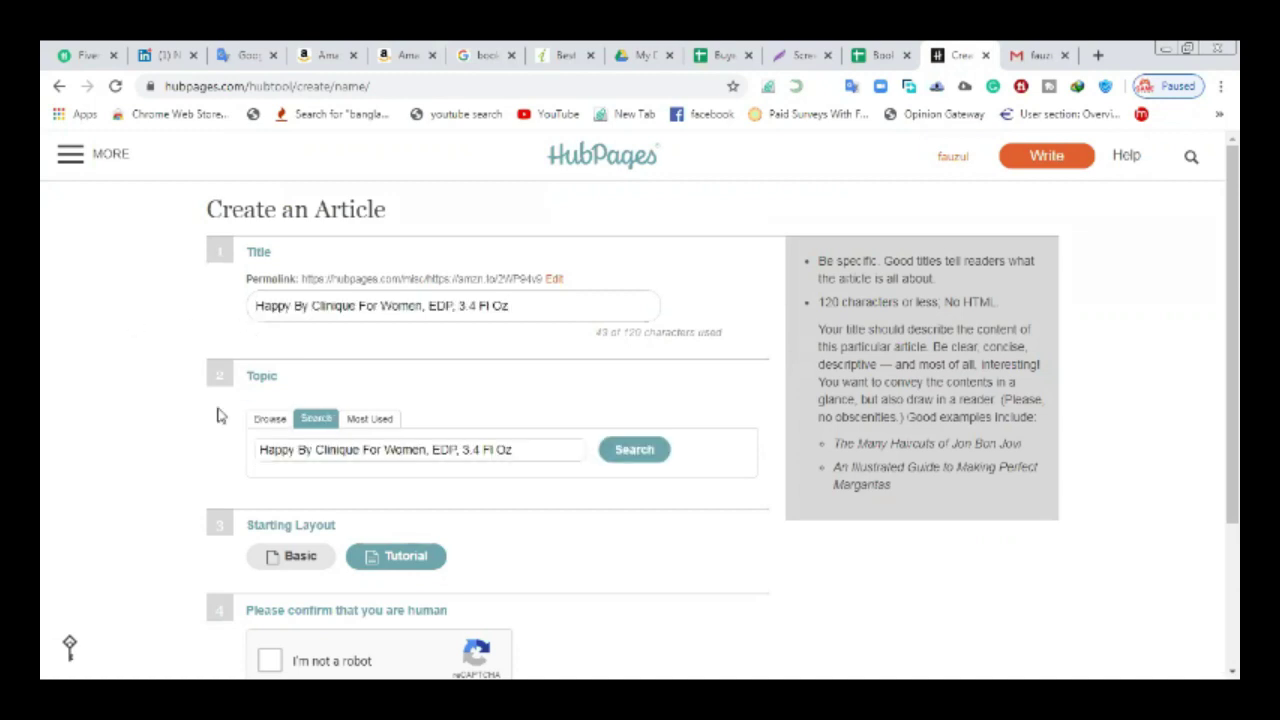
scroll(600, 418, down, 1)
scroll(600, 418, down, 2)
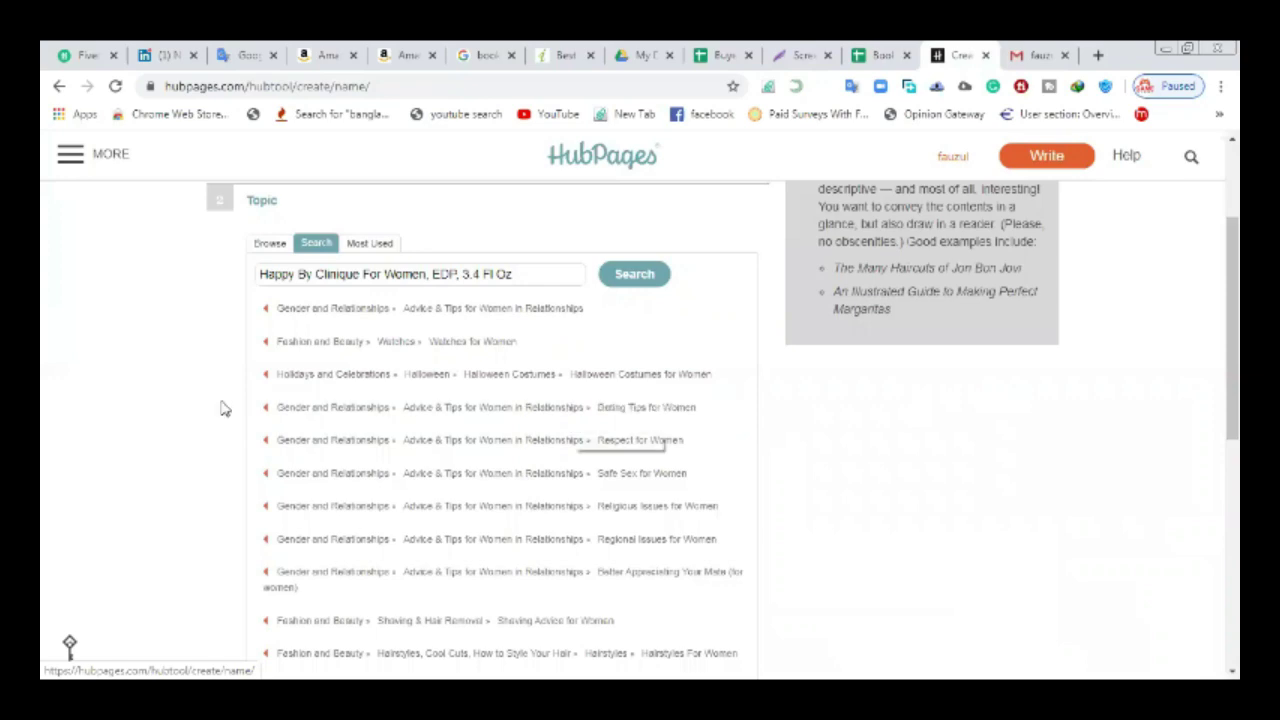
scroll(220, 407, up, 2)
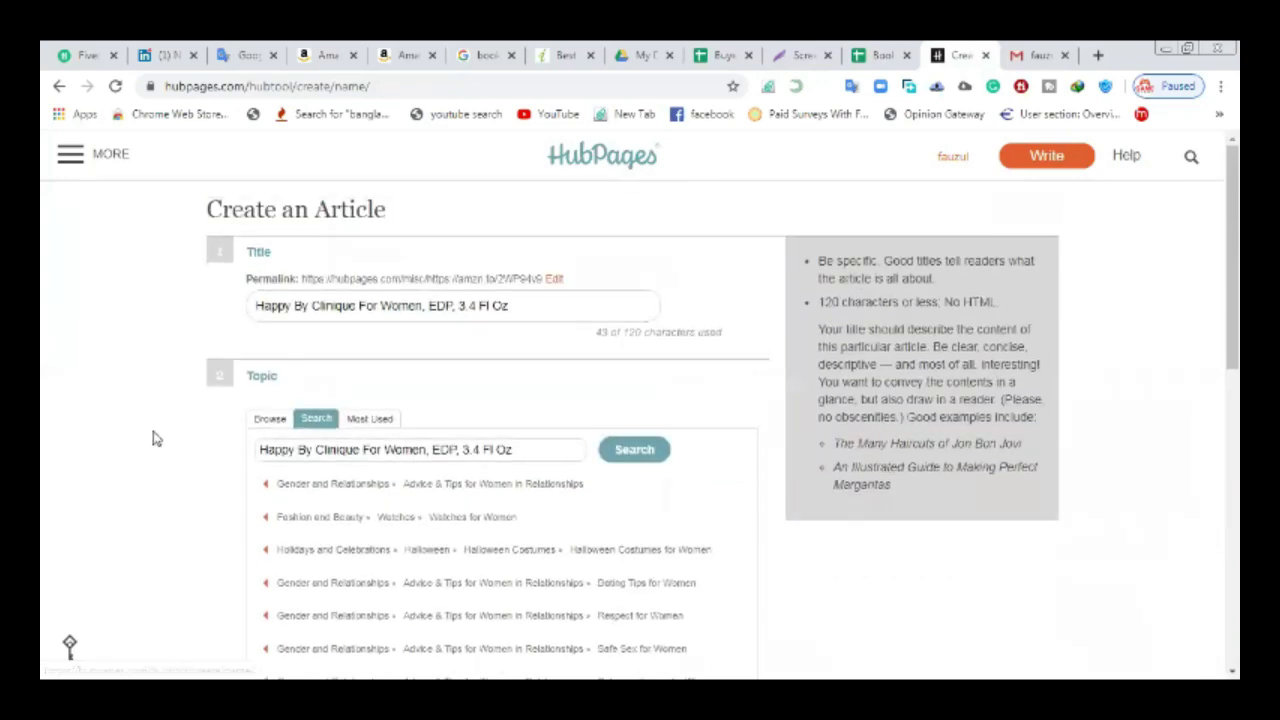
scroll(175, 428, down, 2)
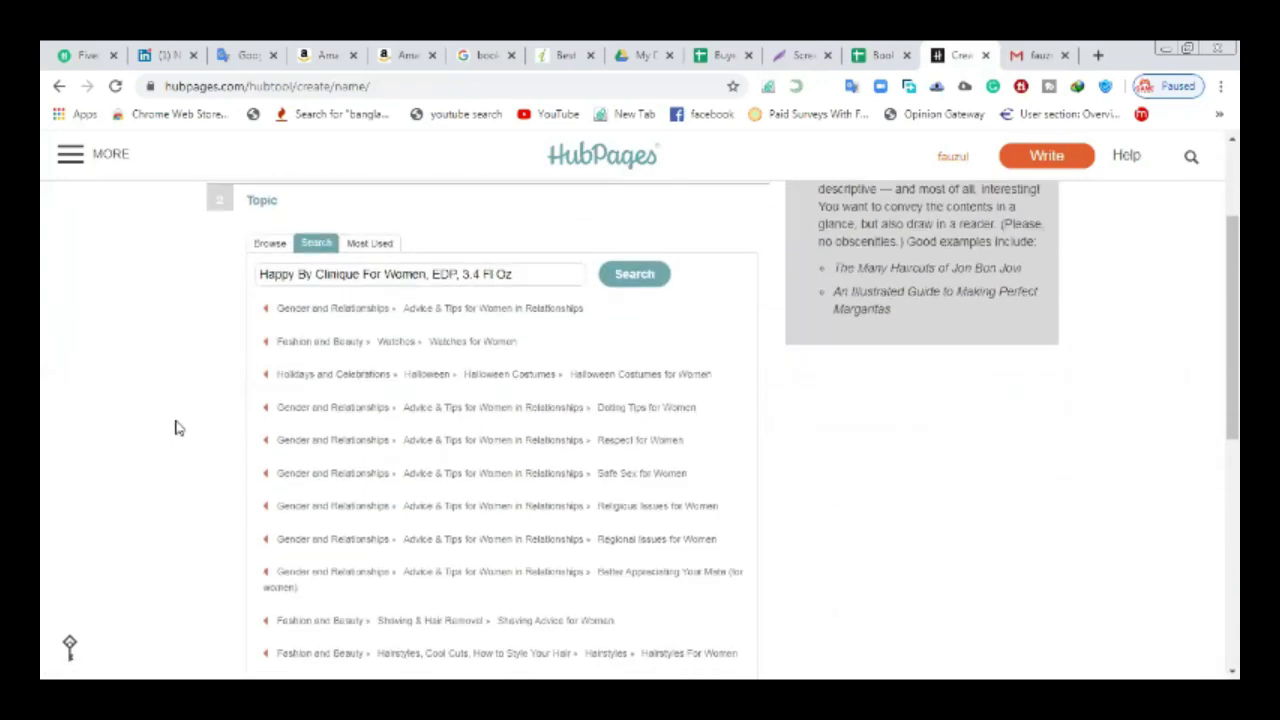
scroll(175, 428, up, 2)
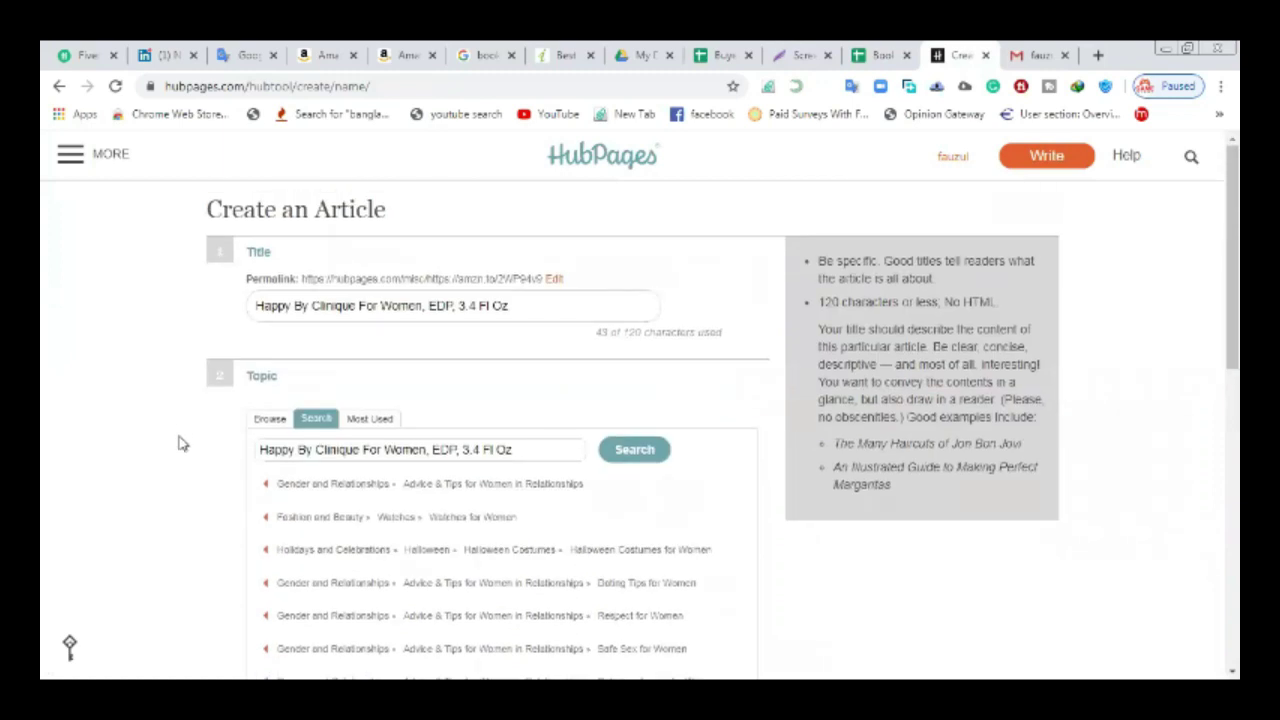
drag(507, 305, 170, 294)
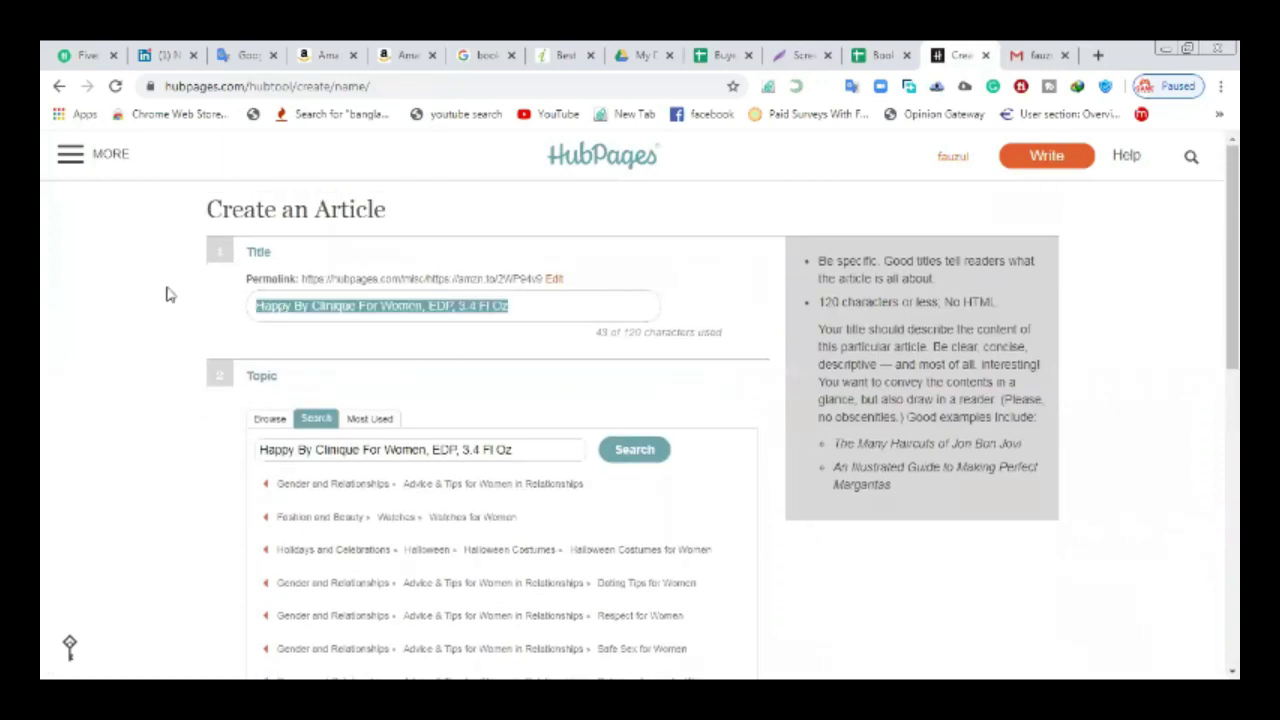
key(BackSpace)
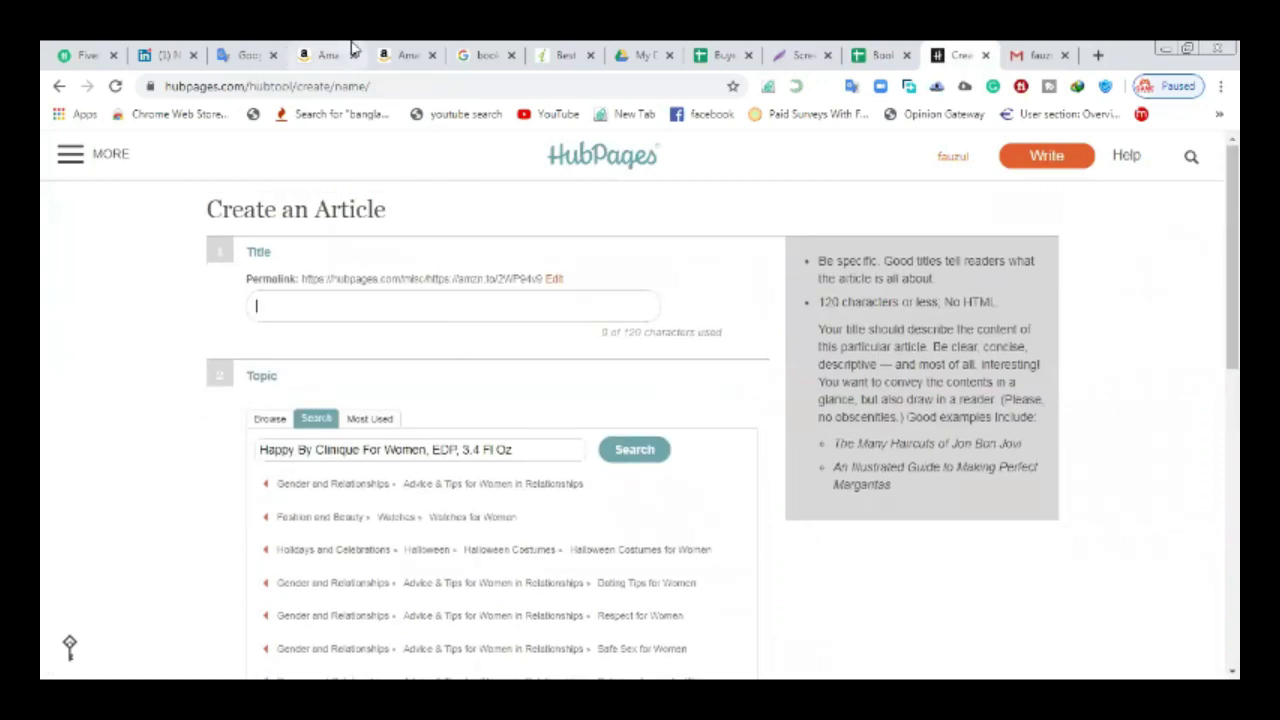
click(397, 50)
click(198, 155)
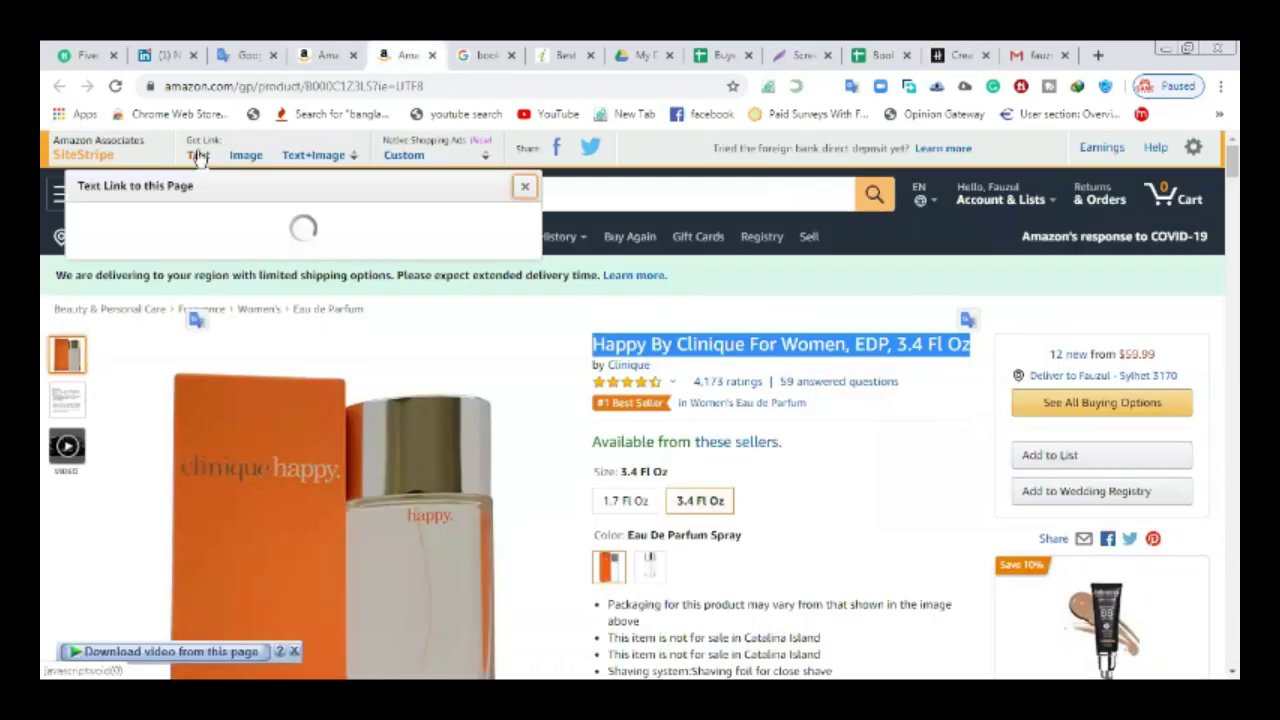
click(960, 55)
text(https://amzn.to/3bmVmov)
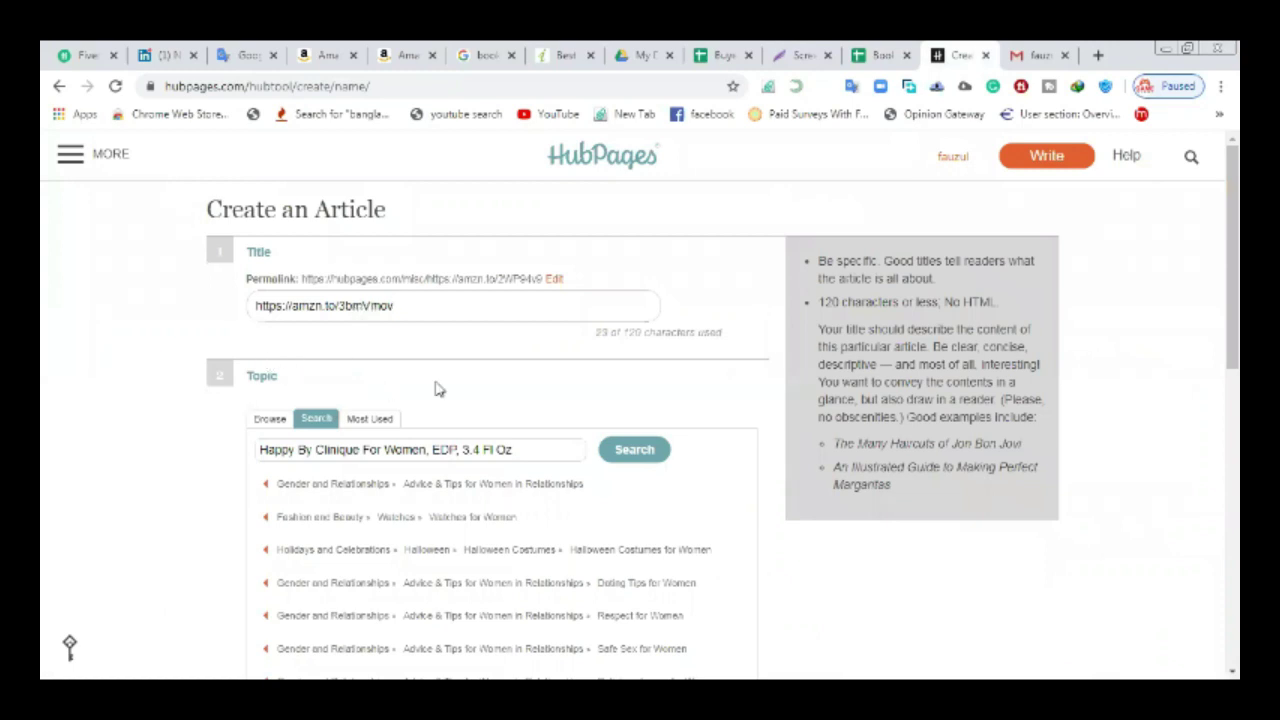
scroll(437, 387, down, 1)
scroll(398, 321, up, 1)
drag(516, 449, 145, 505)
- Run the topic search and look over the suggested topics
click(634, 452)
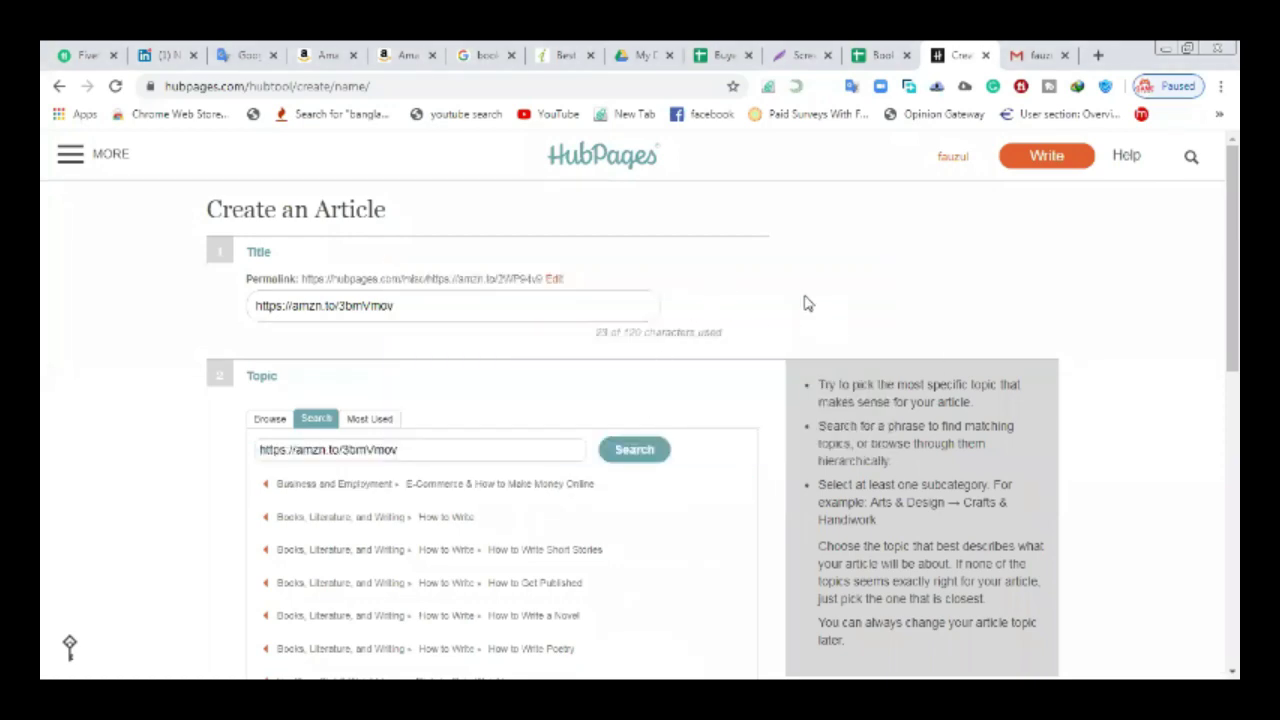
scroll(763, 289, down, 2)
scroll(383, 266, up, 2)
scroll(414, 369, down, 2)
scroll(370, 305, up, 2)
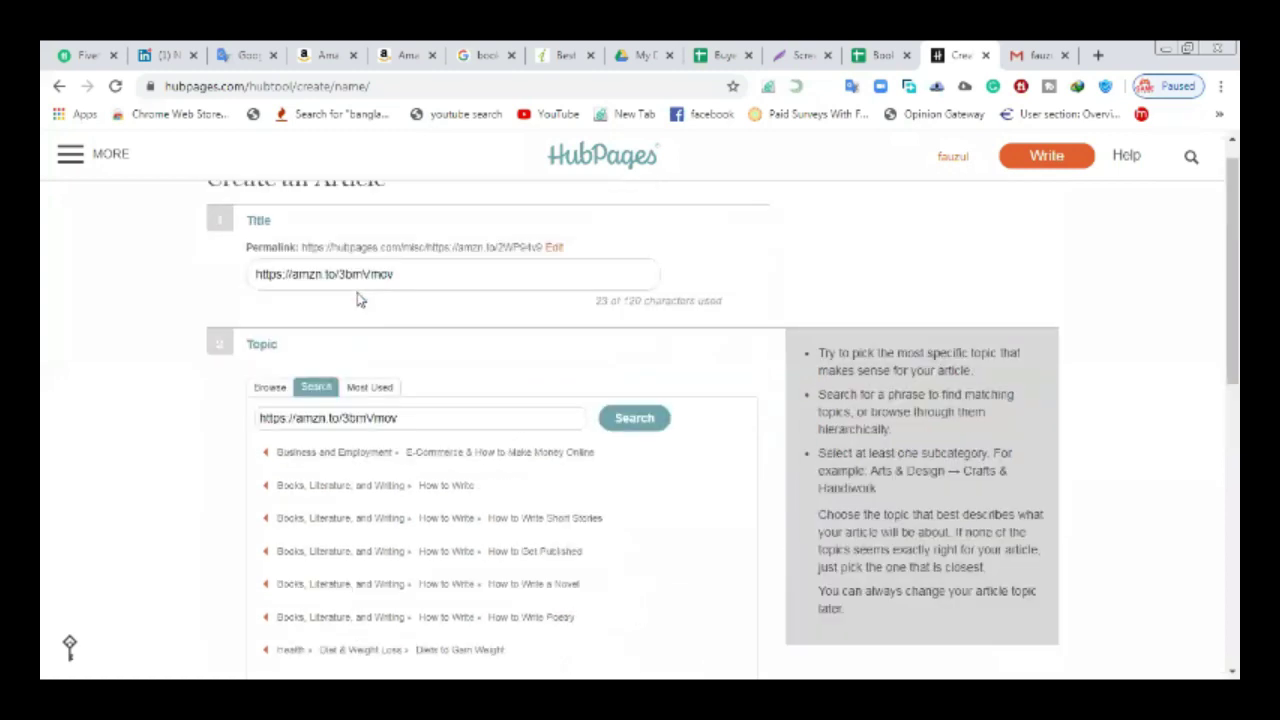
drag(403, 308, 282, 306)
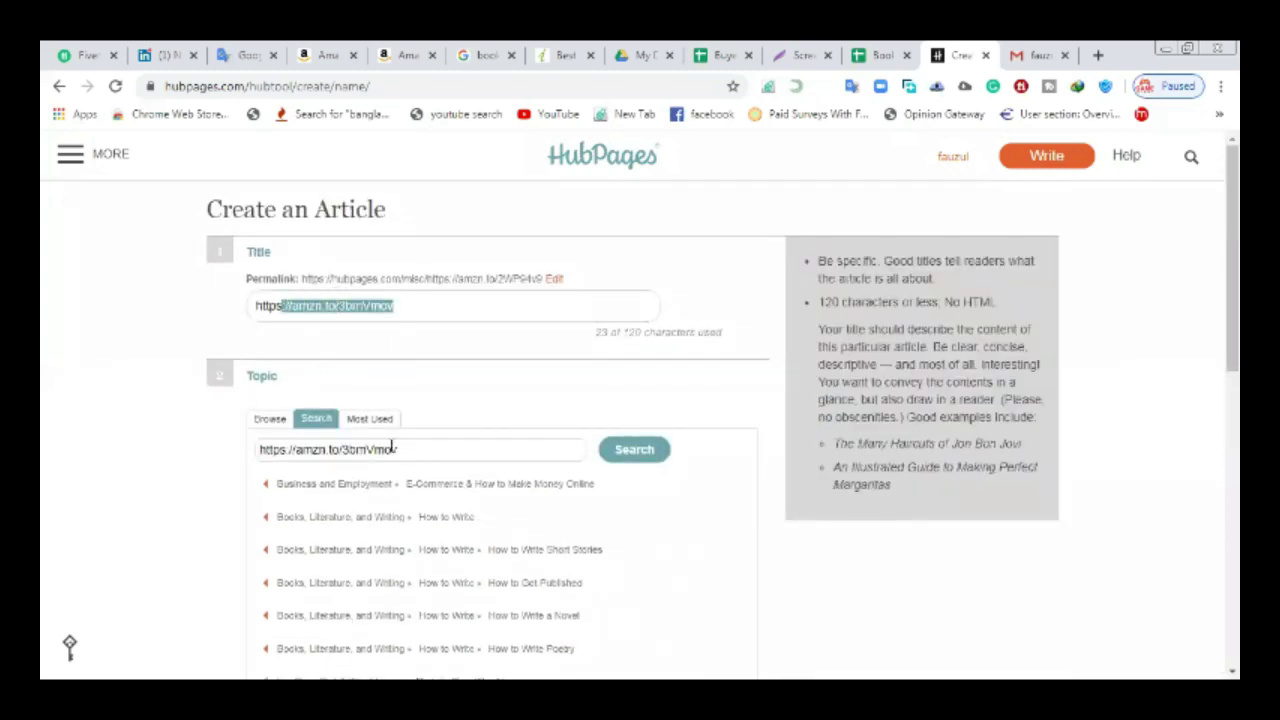
drag(415, 452, 260, 440)
click(186, 436)
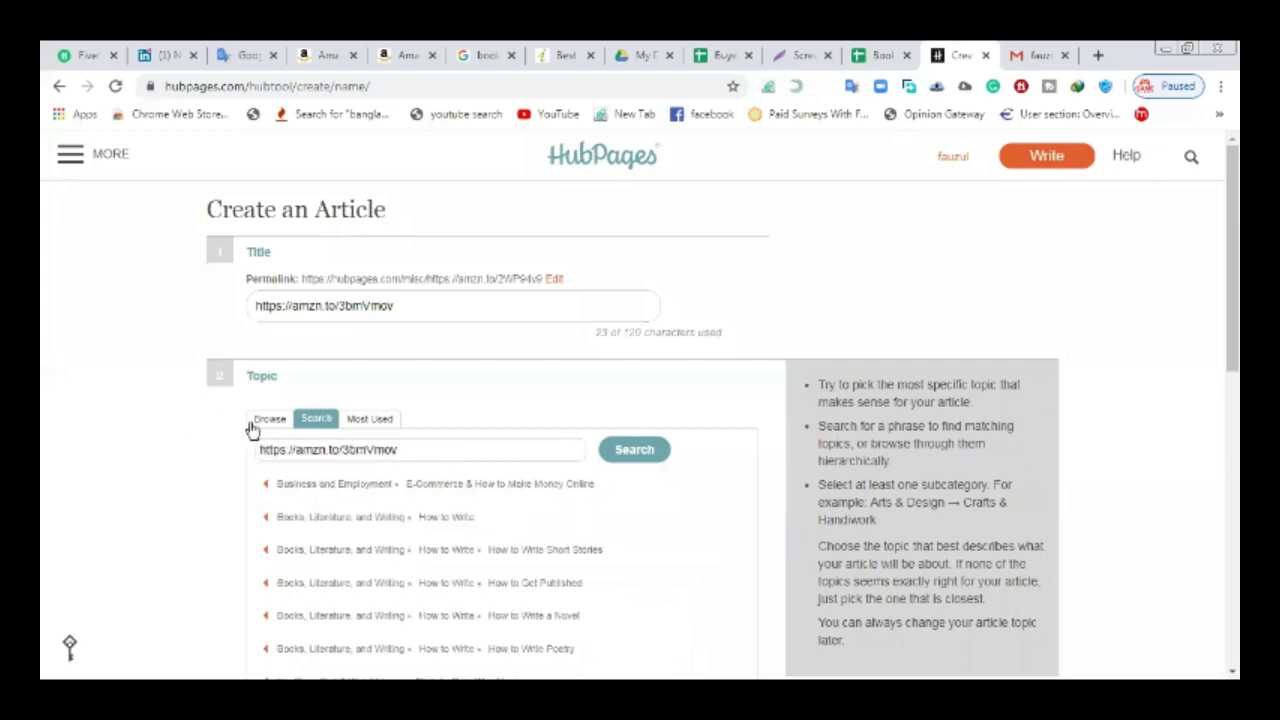
- Choose Health » Diet & Weight Loss » Diets to Gain Weight from the topic results
scroll(309, 433, down, 3)
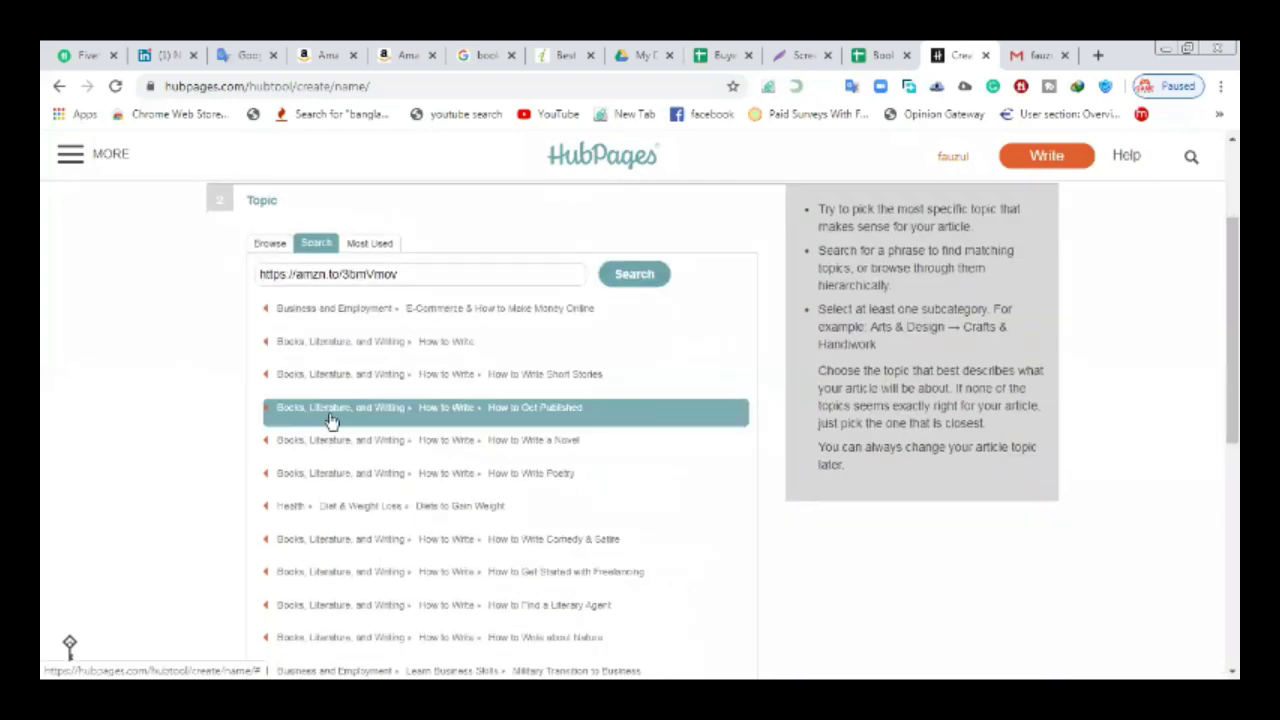
scroll(312, 420, up, 3)
scroll(400, 300, down, 3)
scroll(348, 395, down, 1)
scroll(348, 400, down, 2)
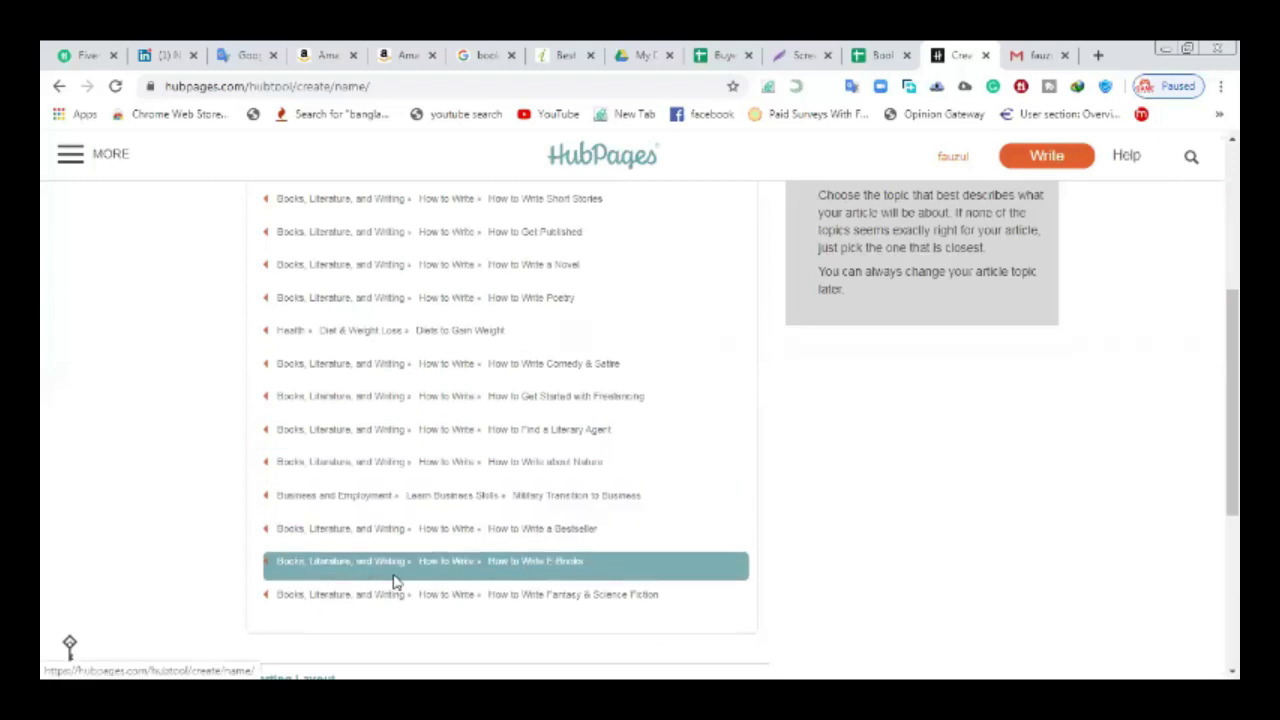
scroll(330, 432, up, 2)
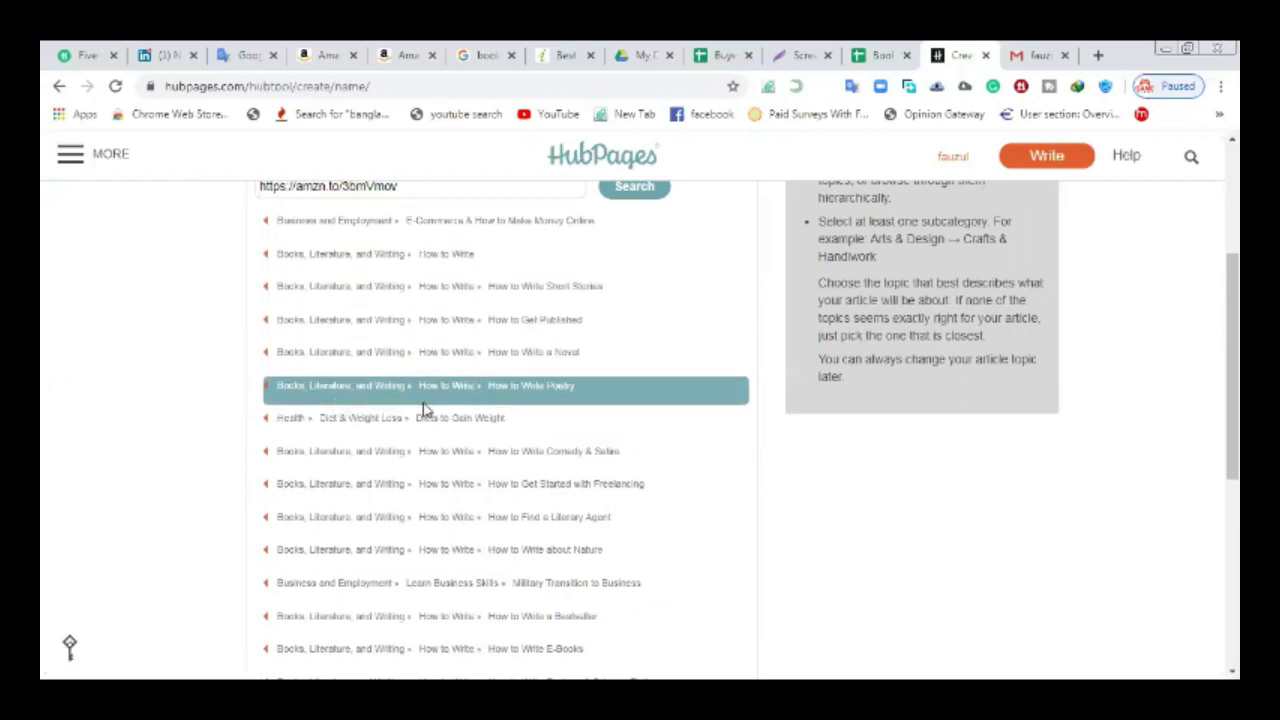
scroll(418, 427, down, 2)
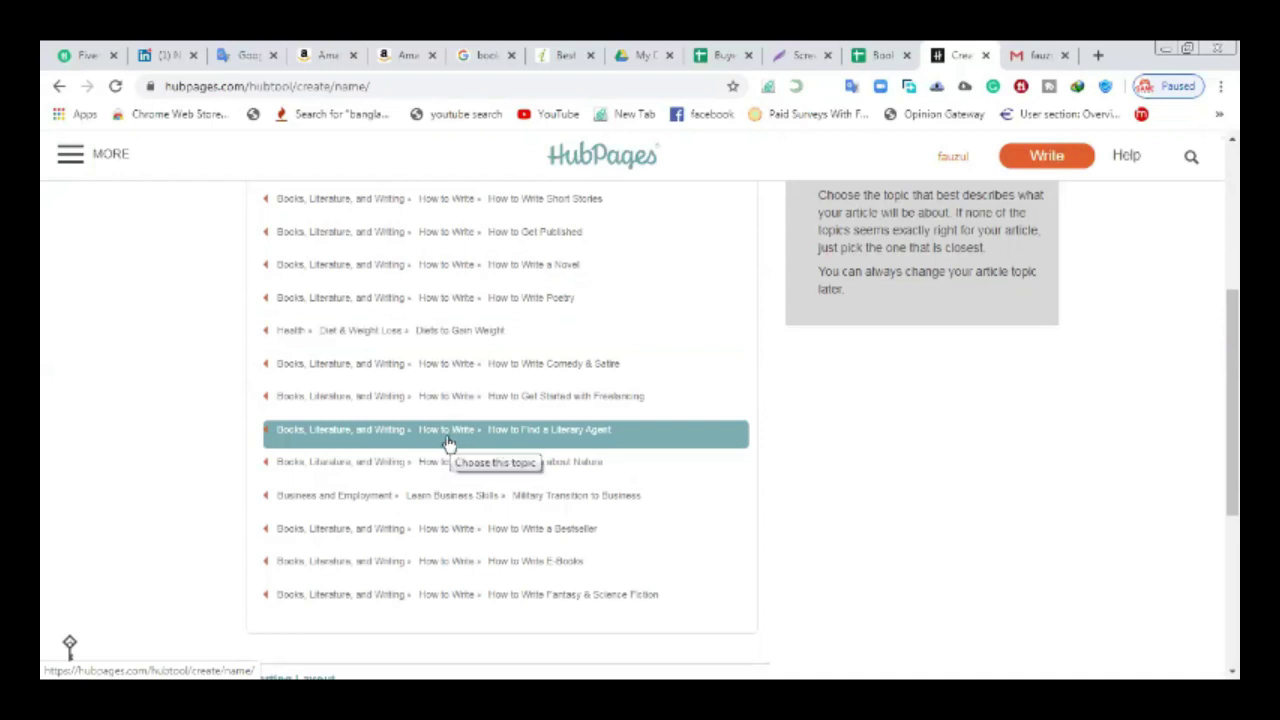
click(360, 332)
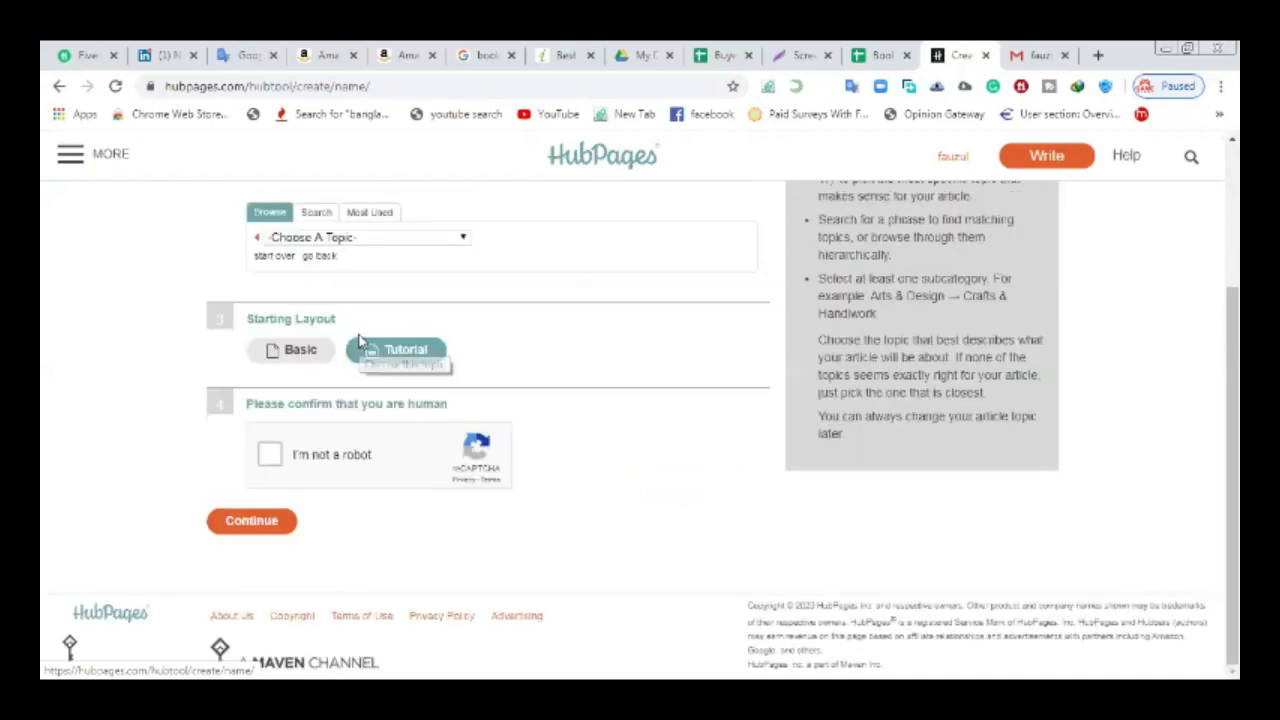
scroll(133, 326, up, 2)
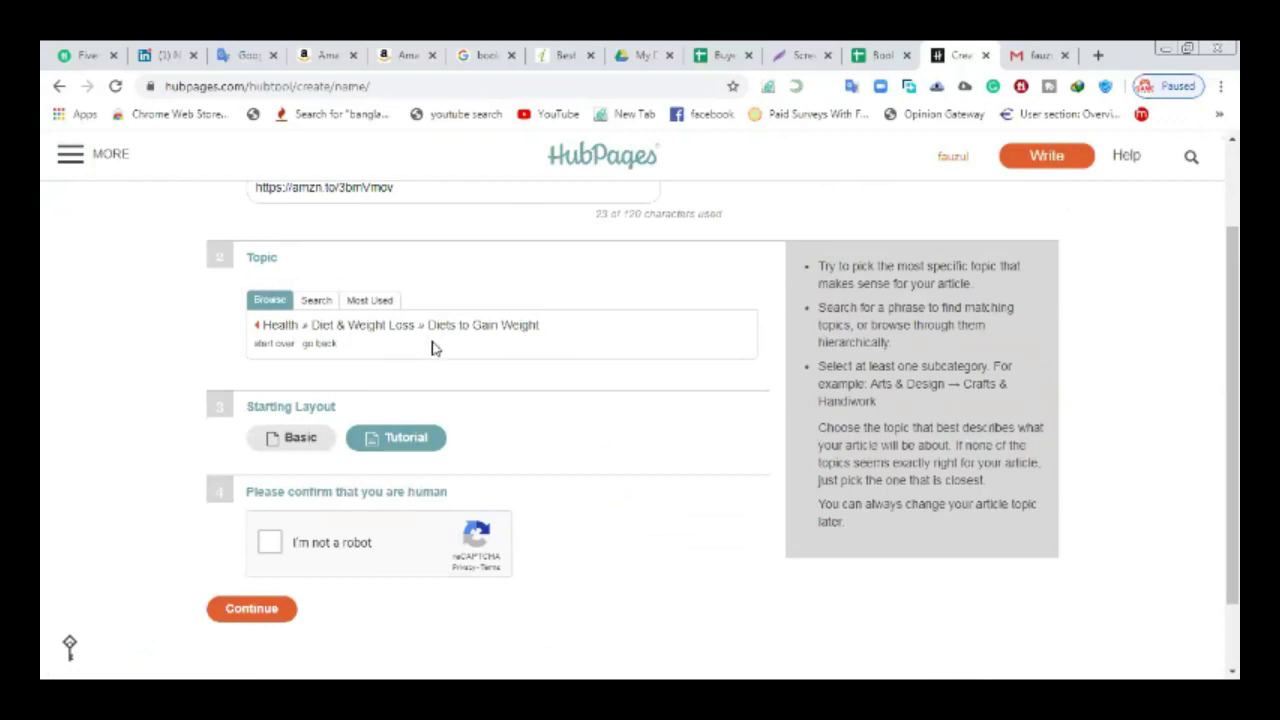
scroll(408, 357, up, 2)
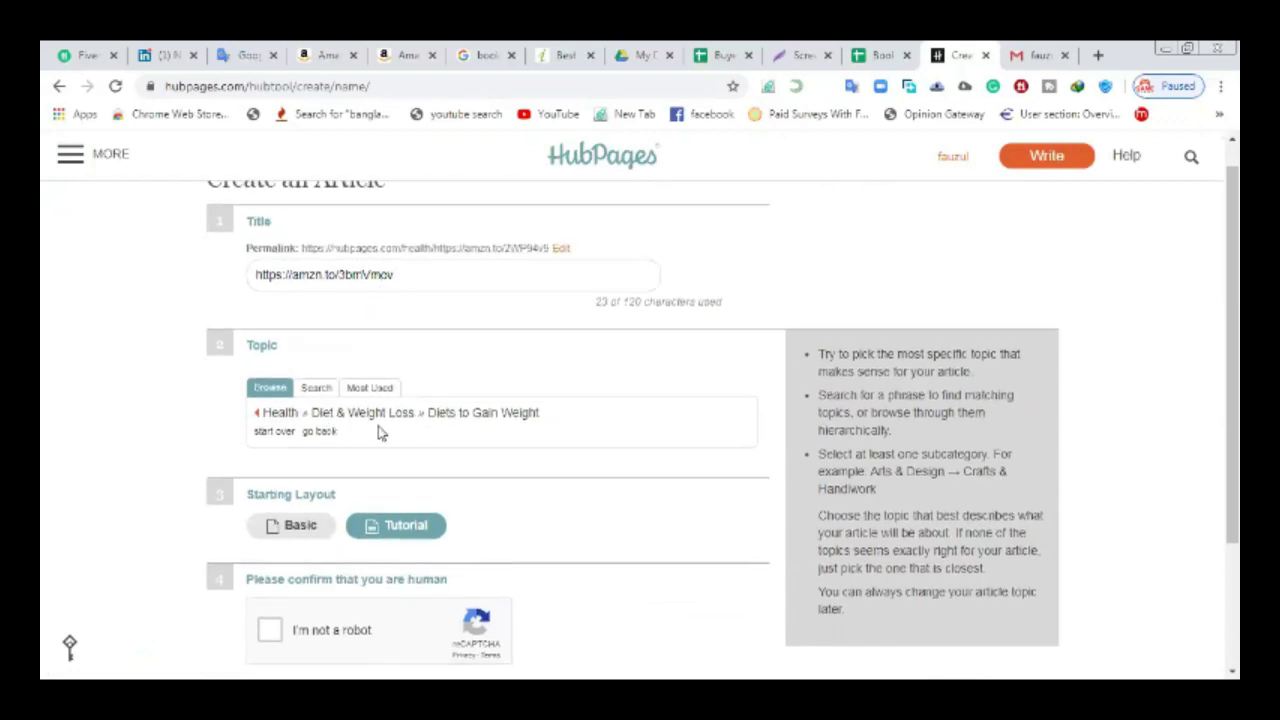
scroll(395, 428, down, 4)
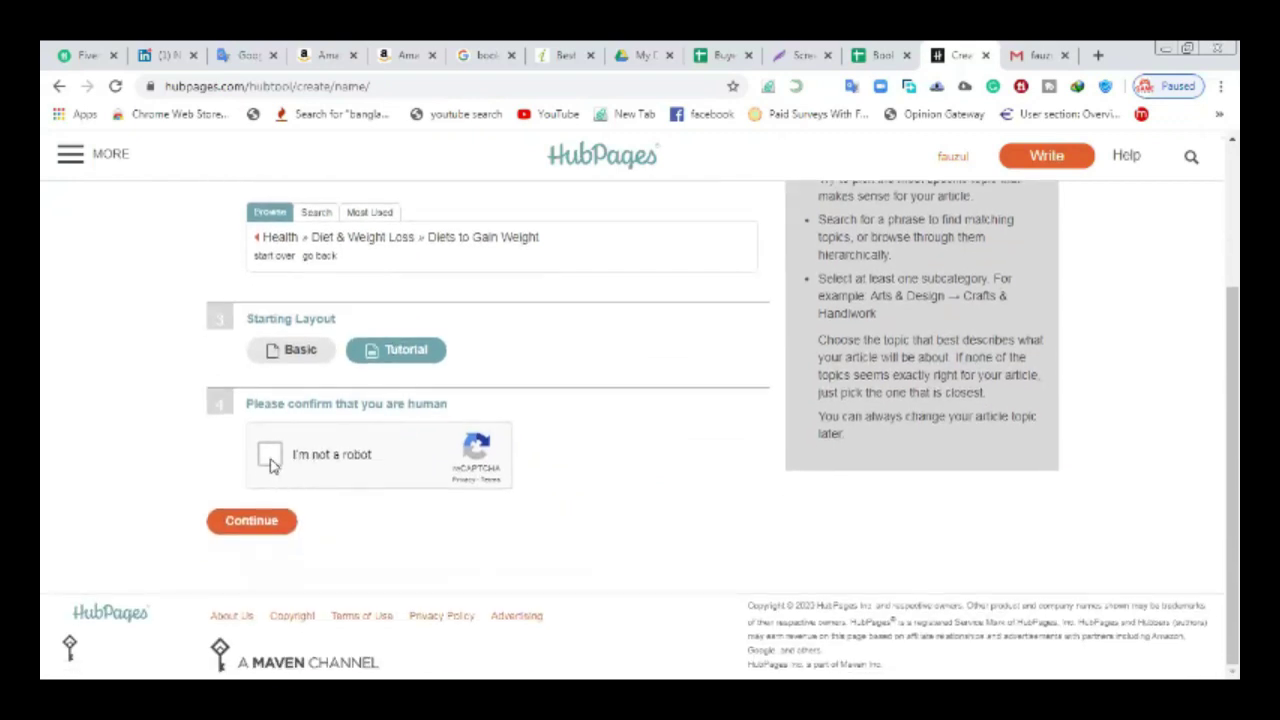
- Tick the reCAPTCHA box and submit the form, which returns web-address and title errors
click(271, 460)
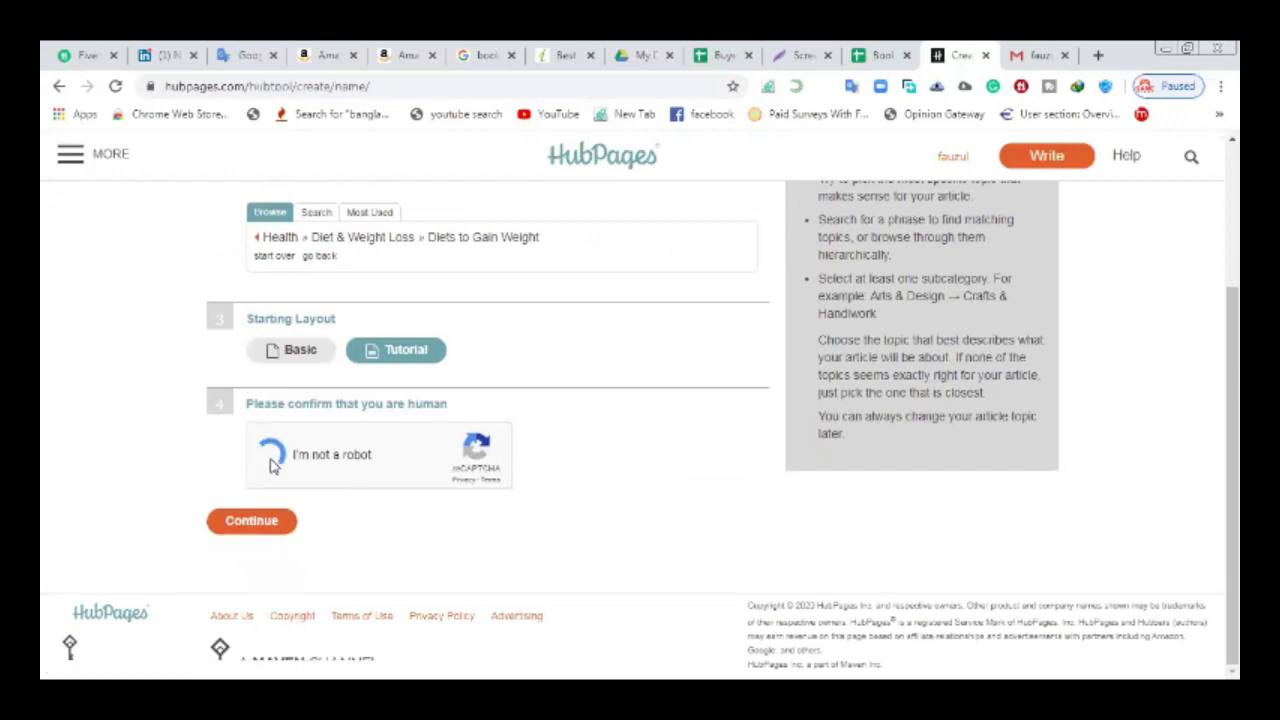
click(246, 528)
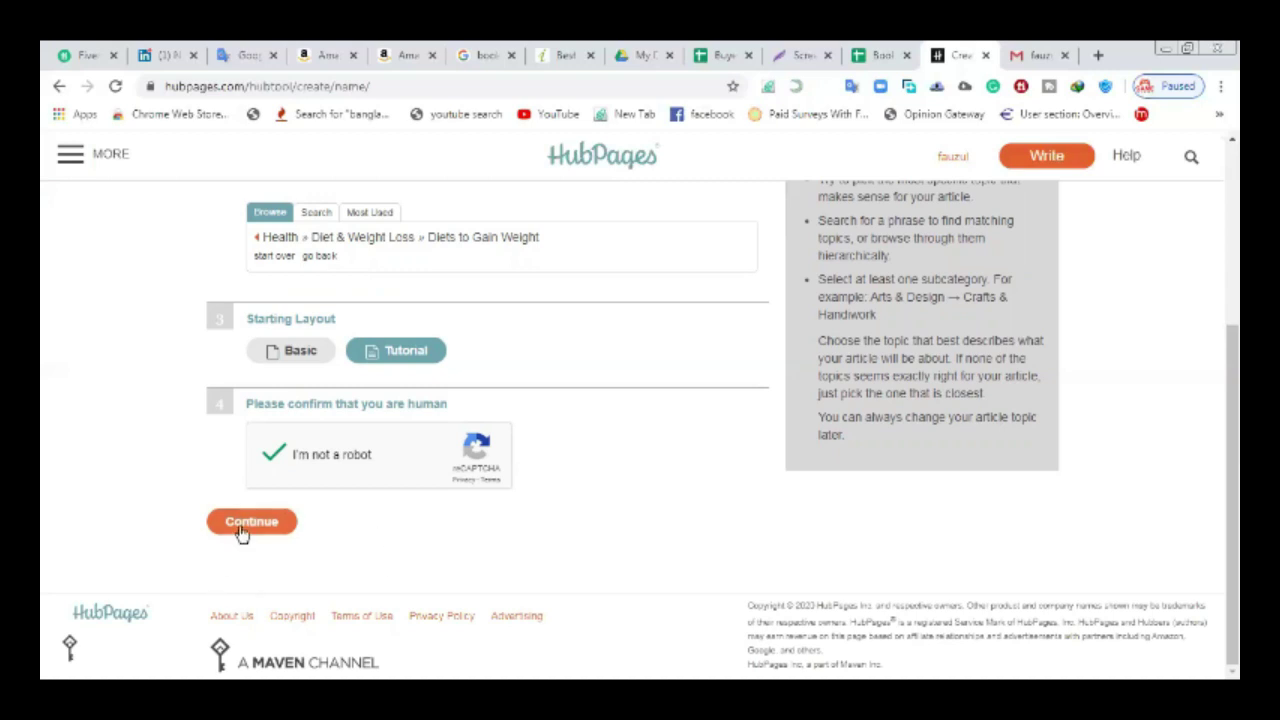
click(241, 530)
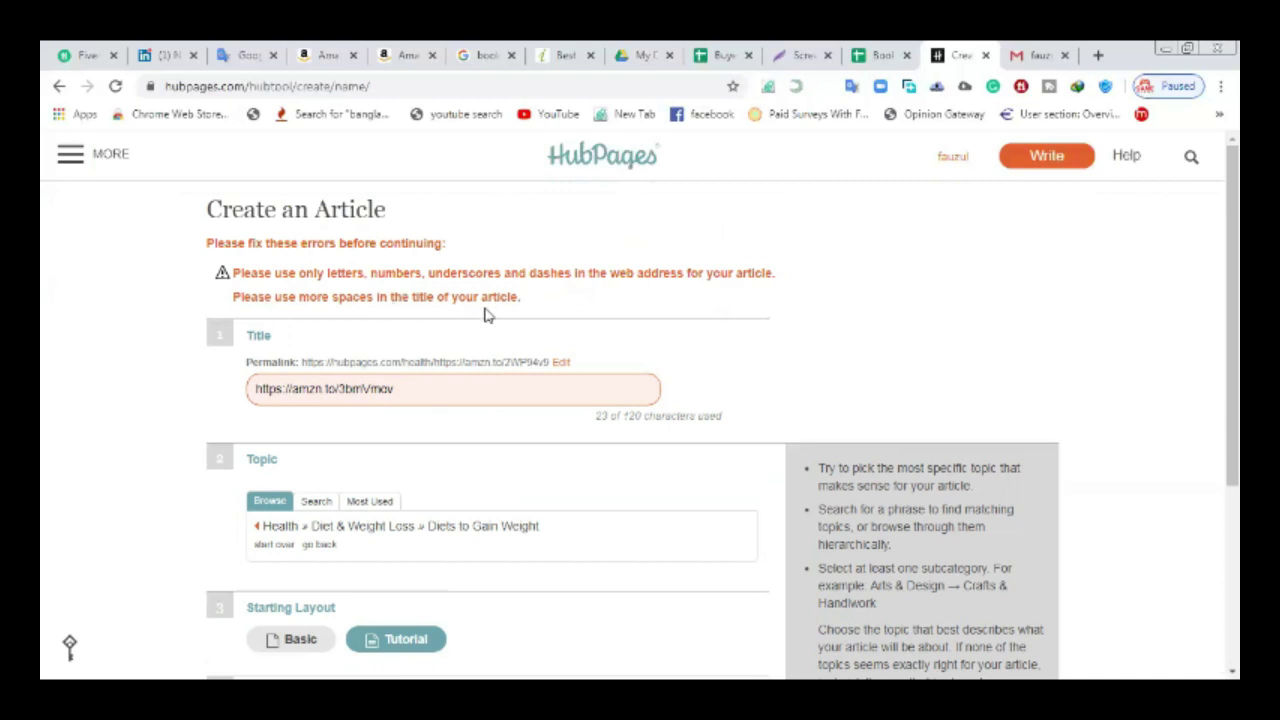
- Replace the title with 'Happy By Clinique For Women, EDP, 3.4 Fl Oz' copied from Amazon
drag(401, 392, 244, 390)
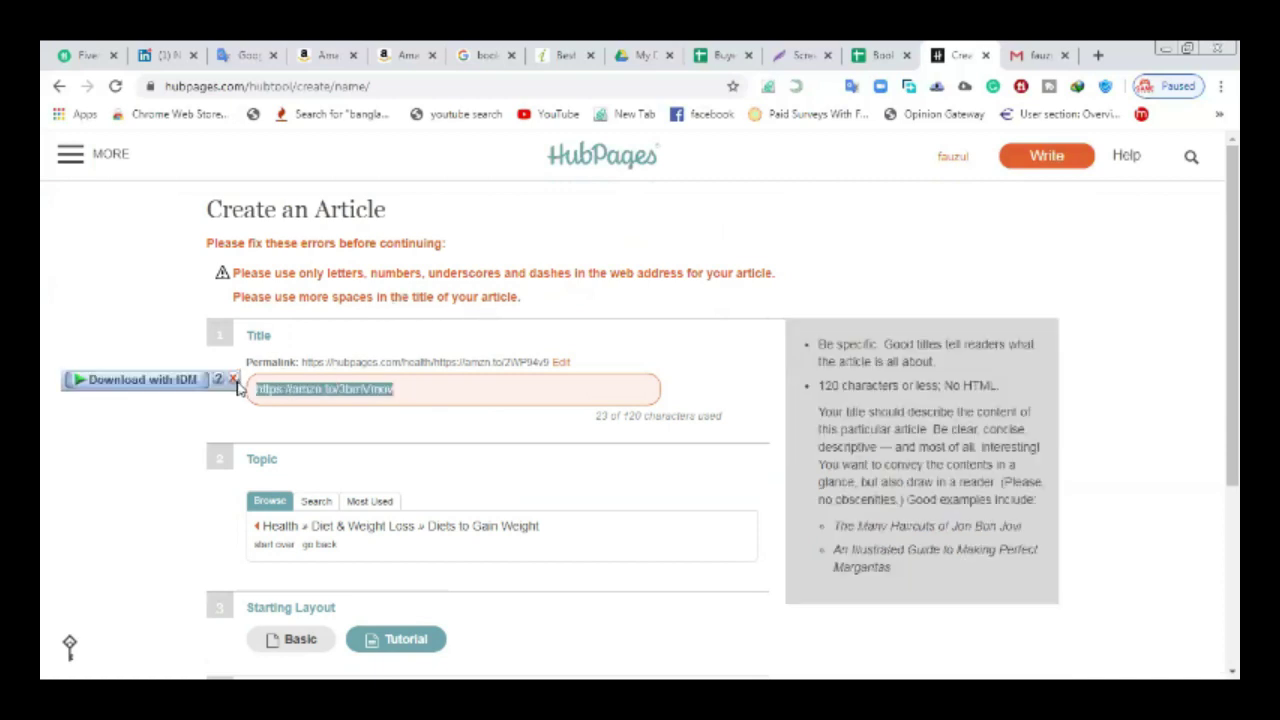
key(BackSpace)
click(405, 55)
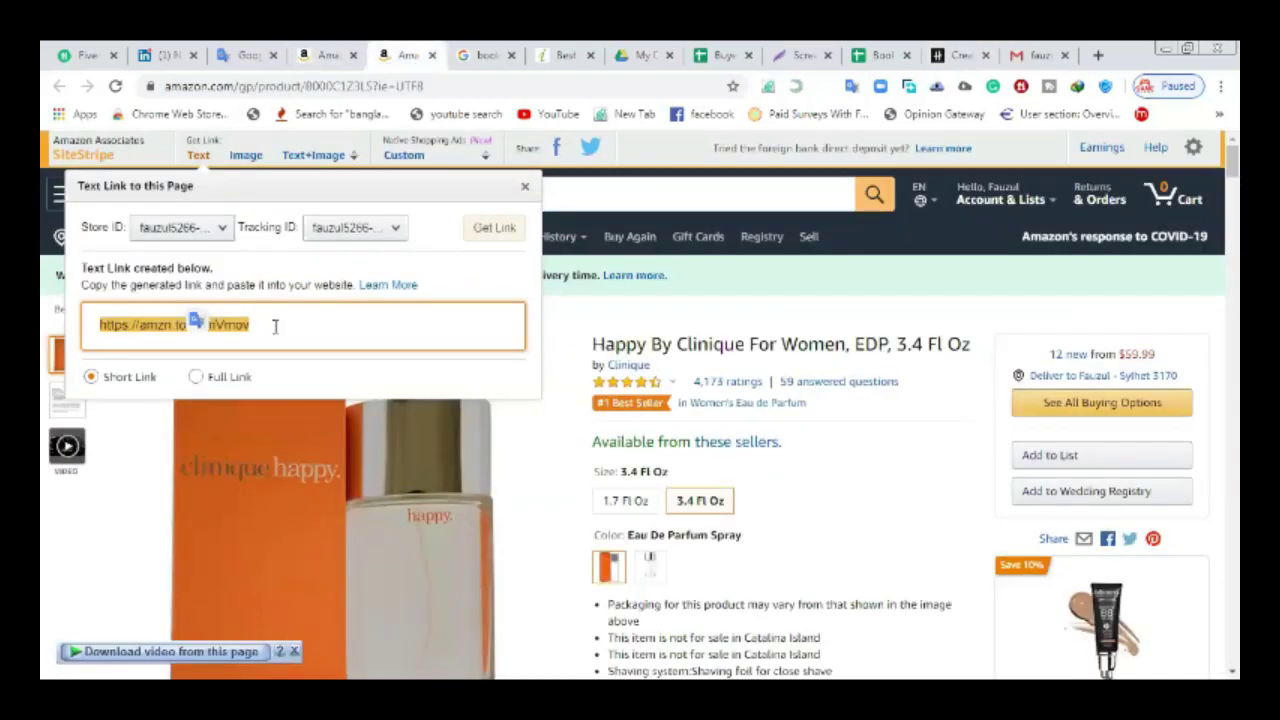
click(996, 354)
drag(975, 344, 592, 360)
key(ctrl+c)
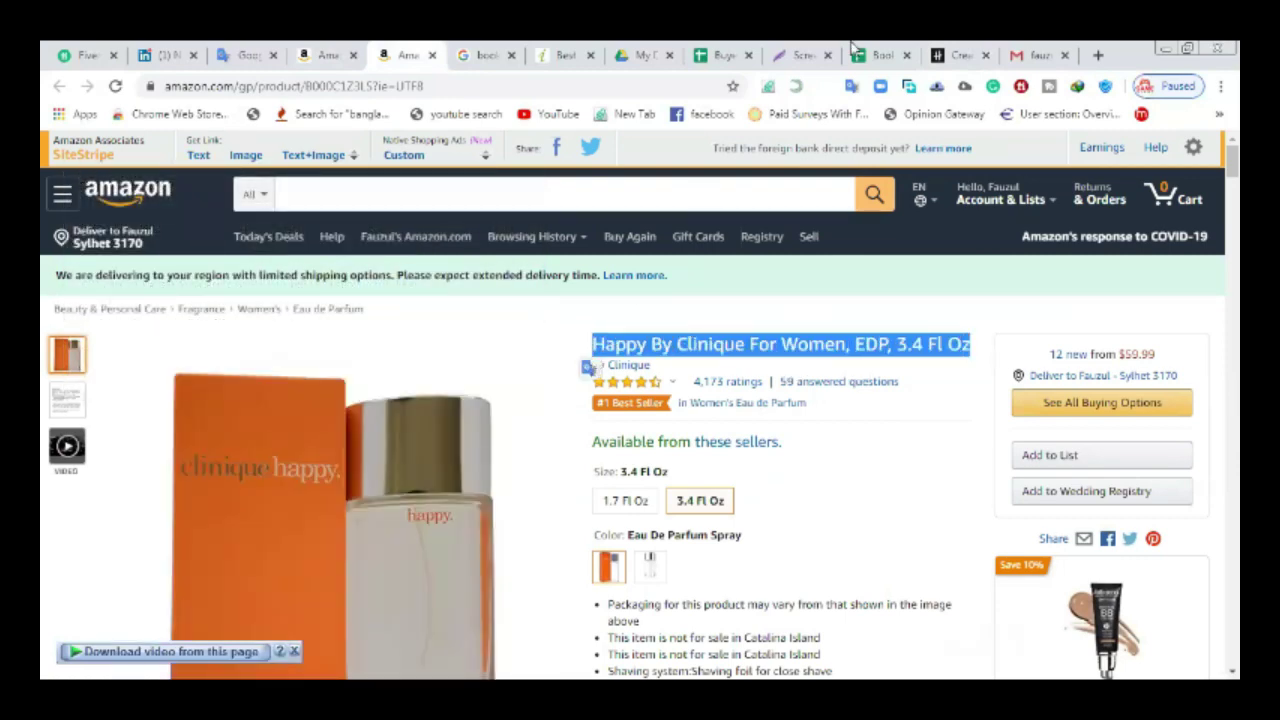
click(958, 55)
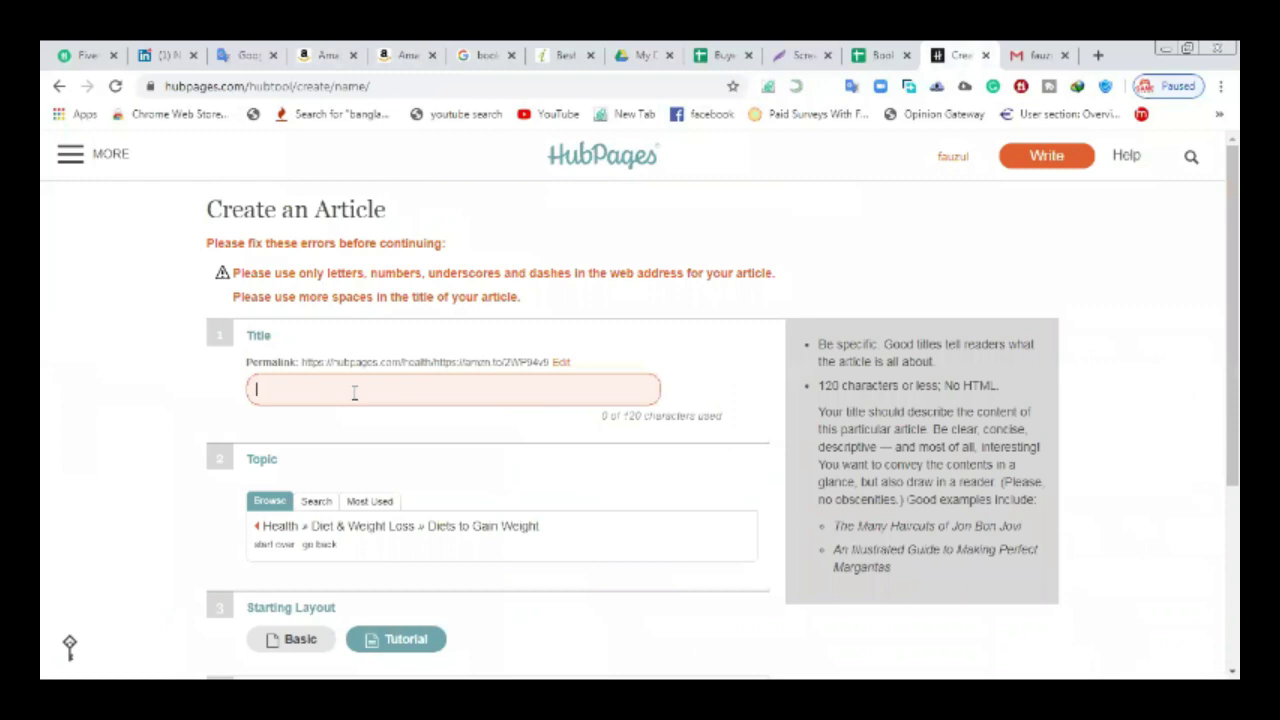
key(ctrl+v)
- Edit and save the permalink, then resubmit the article form
click(99, 398)
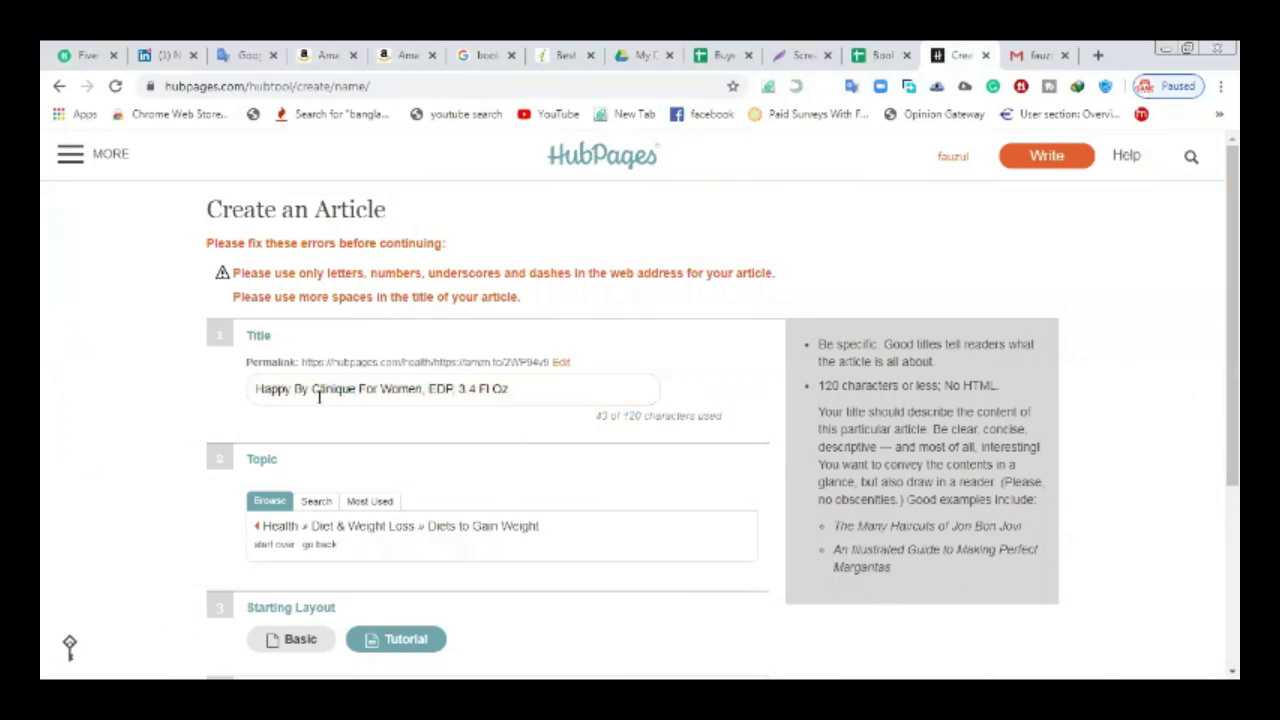
scroll(319, 396, down, 1)
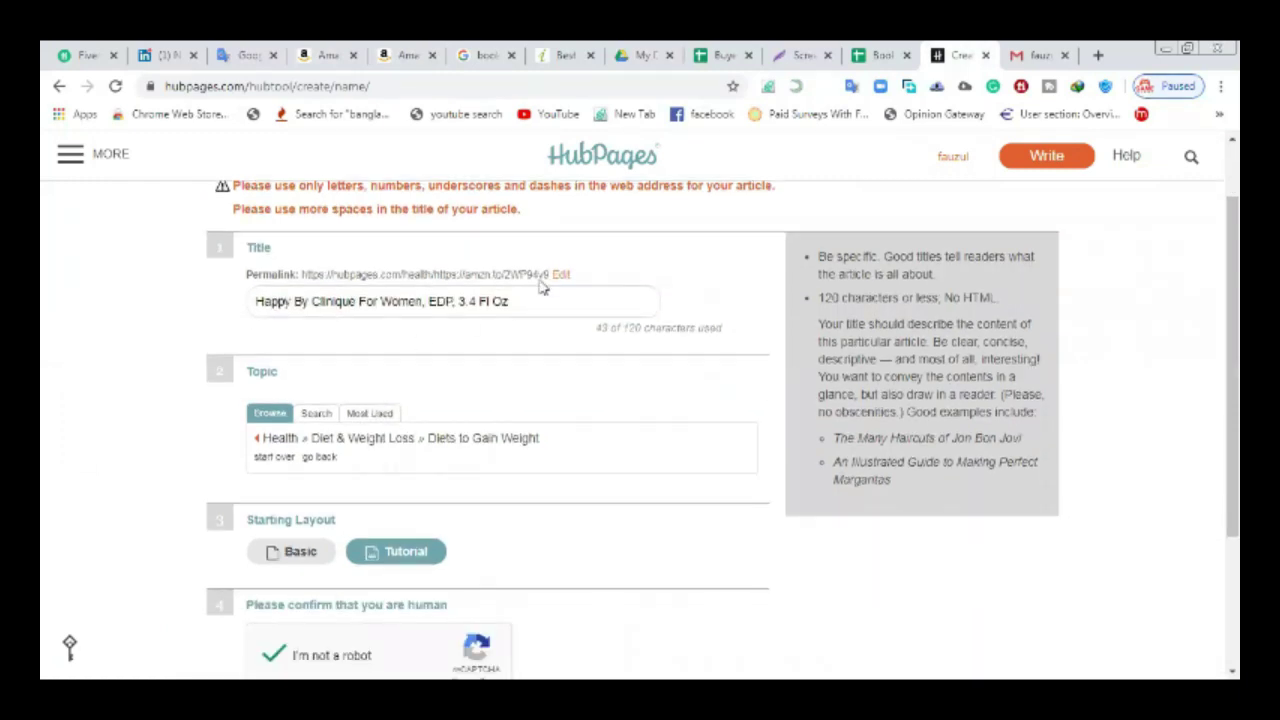
click(559, 274)
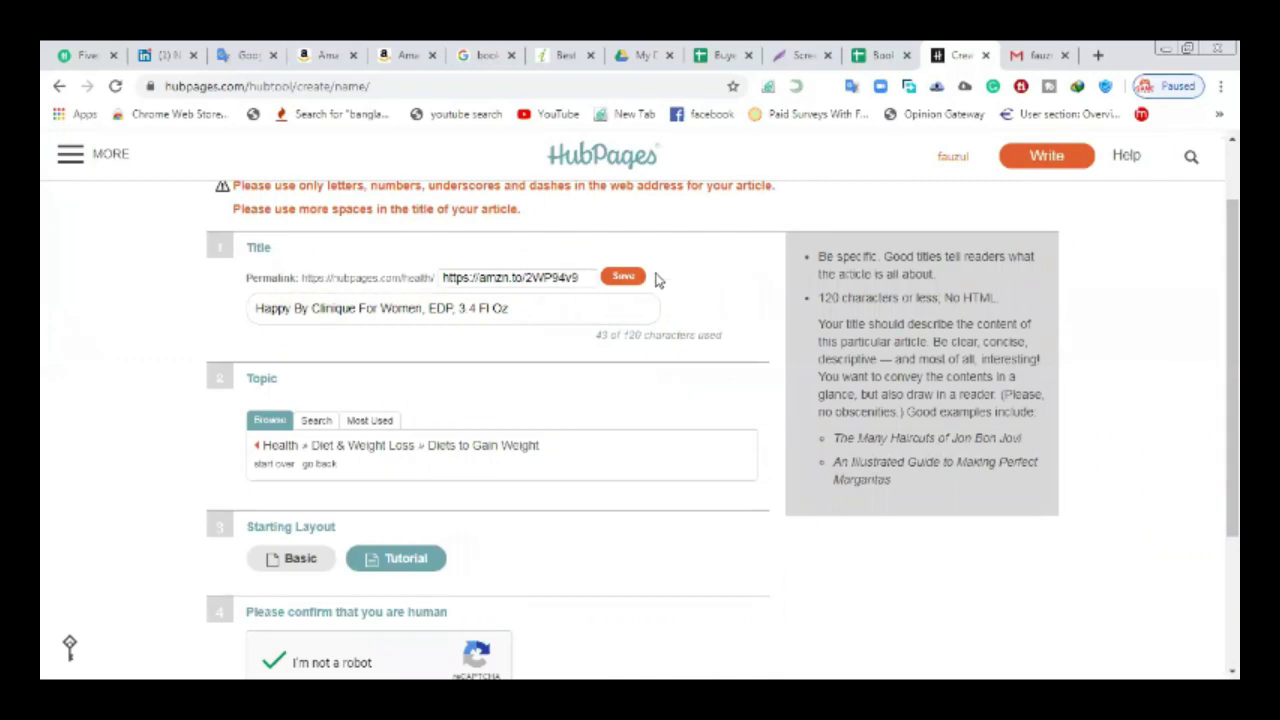
click(624, 276)
scroll(594, 394, down, 1)
scroll(175, 563, down, 1)
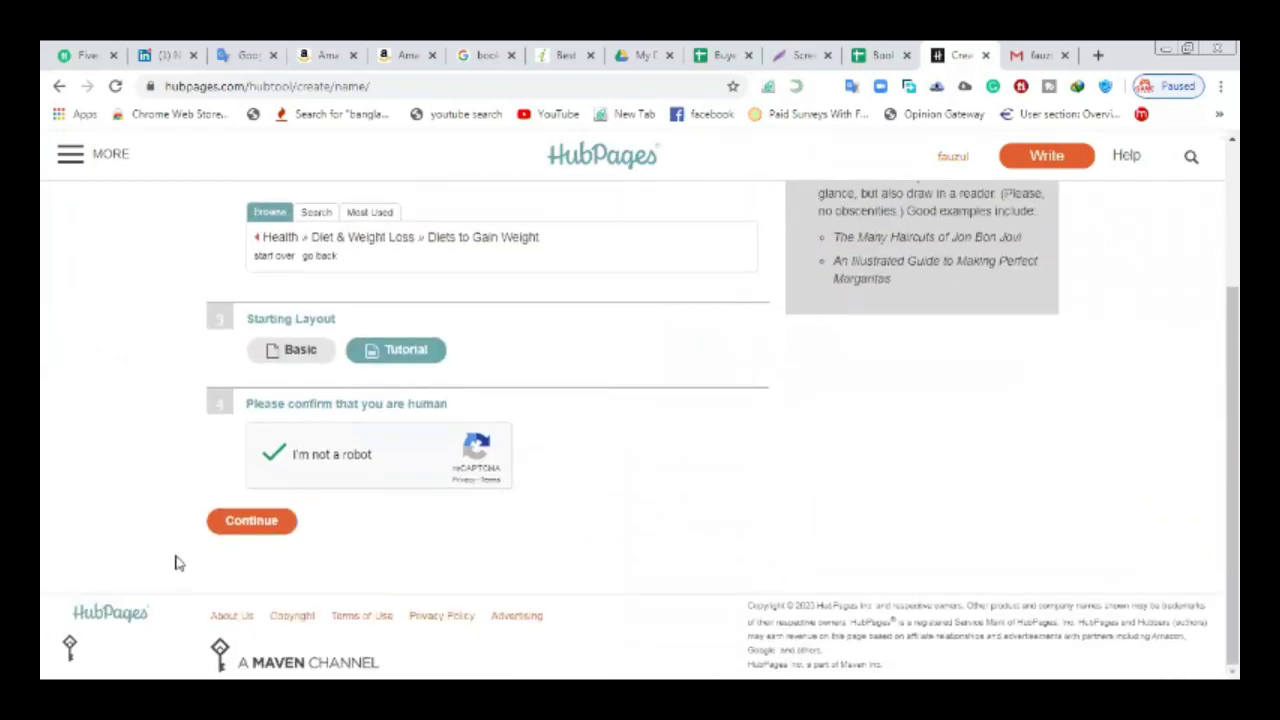
click(238, 527)
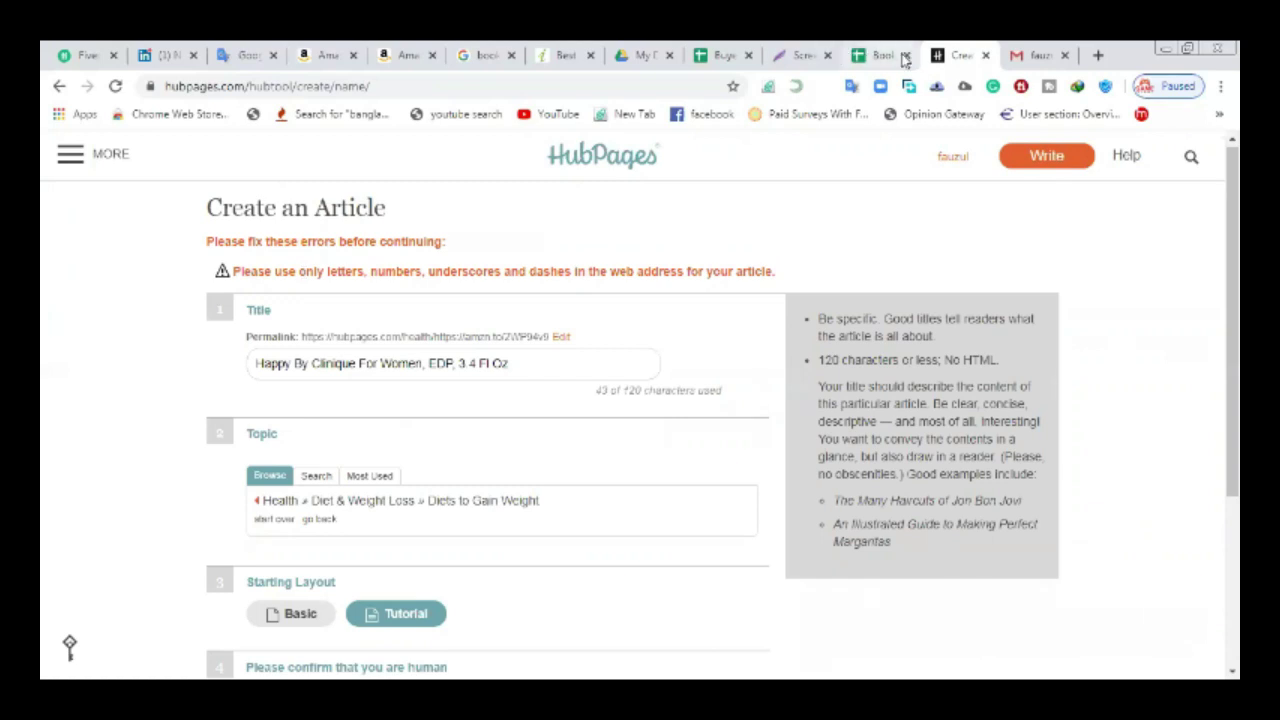
- Empty the permalink, save it, and pass the reCAPTCHA check
click(561, 339)
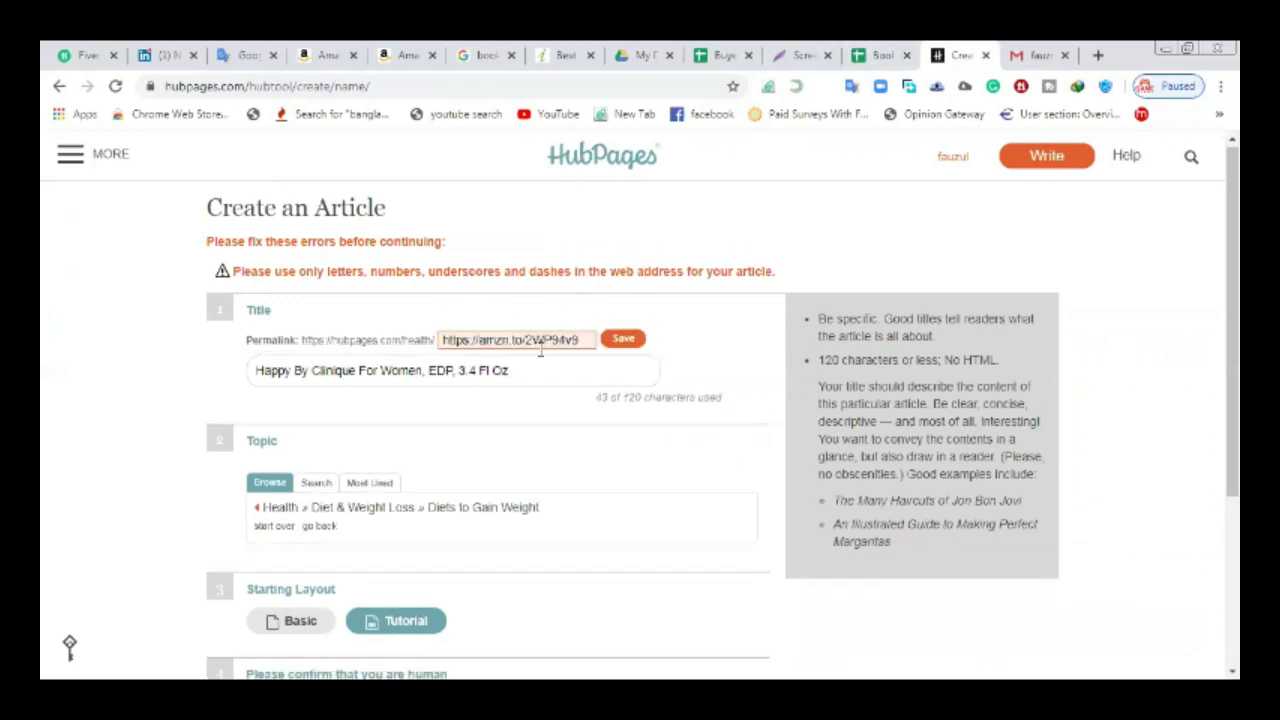
key(ctrl+a)
key(BackSpace)
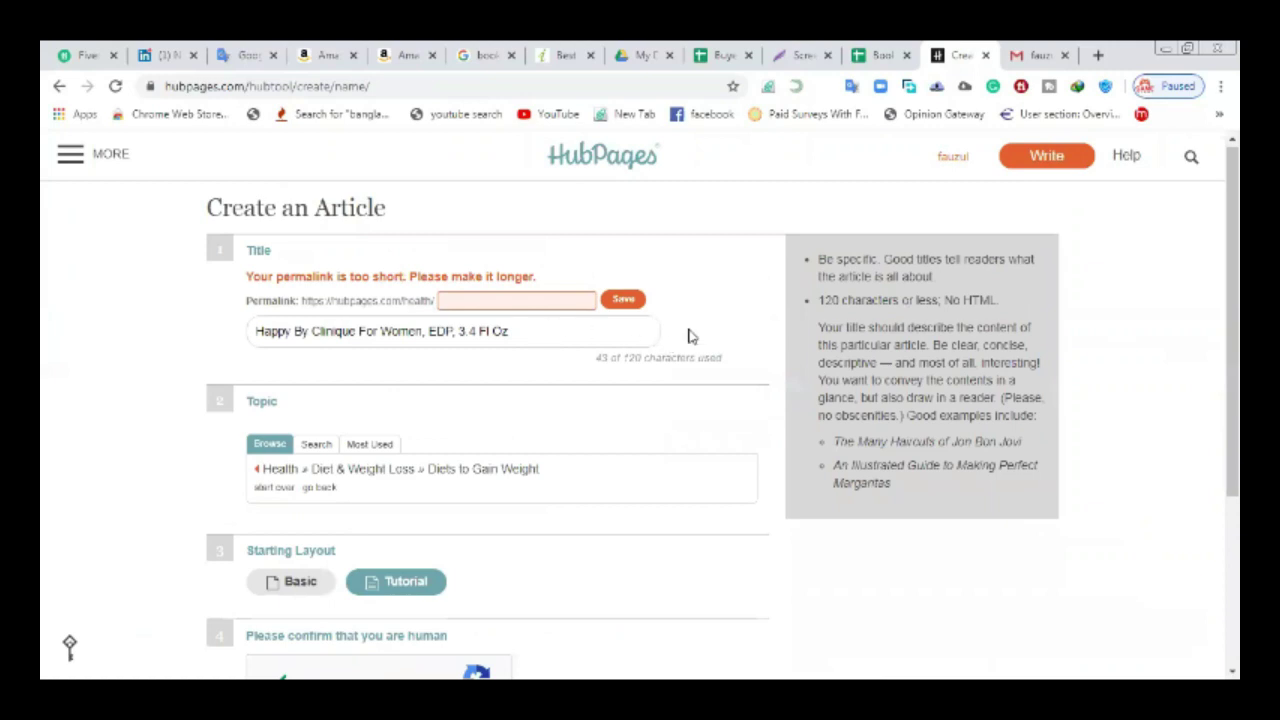
click(625, 302)
click(625, 302)
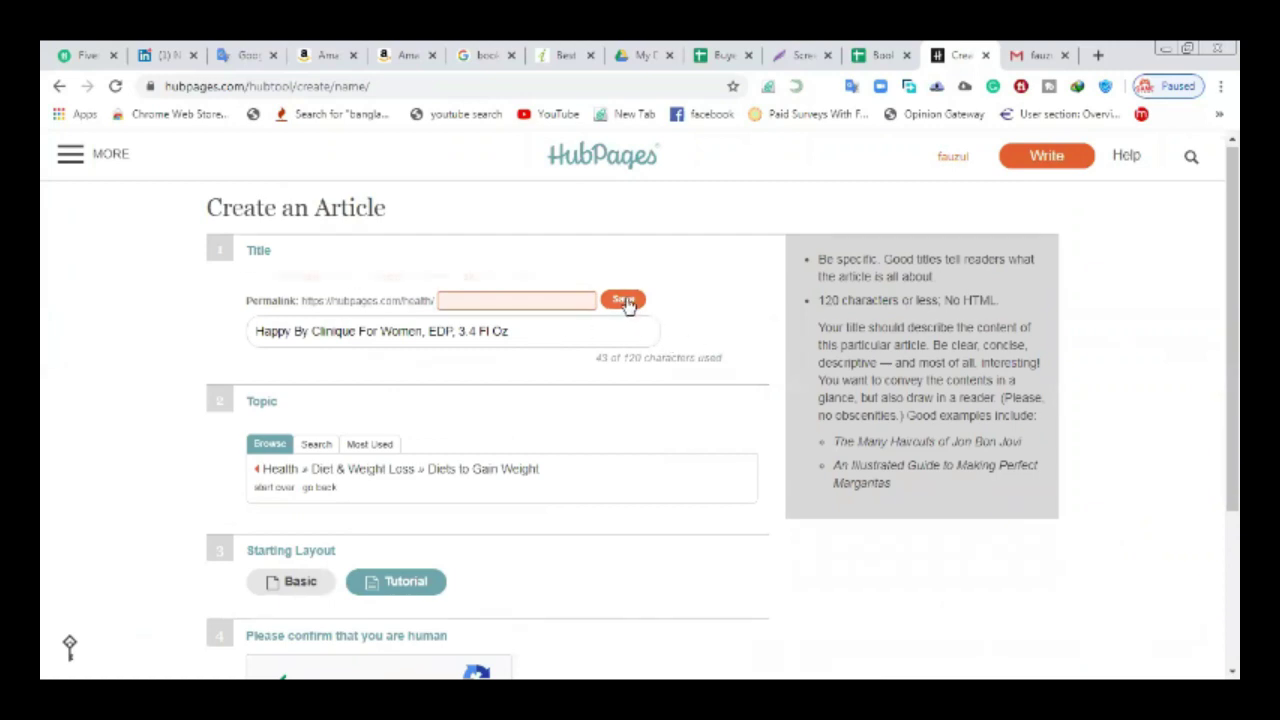
click(625, 302)
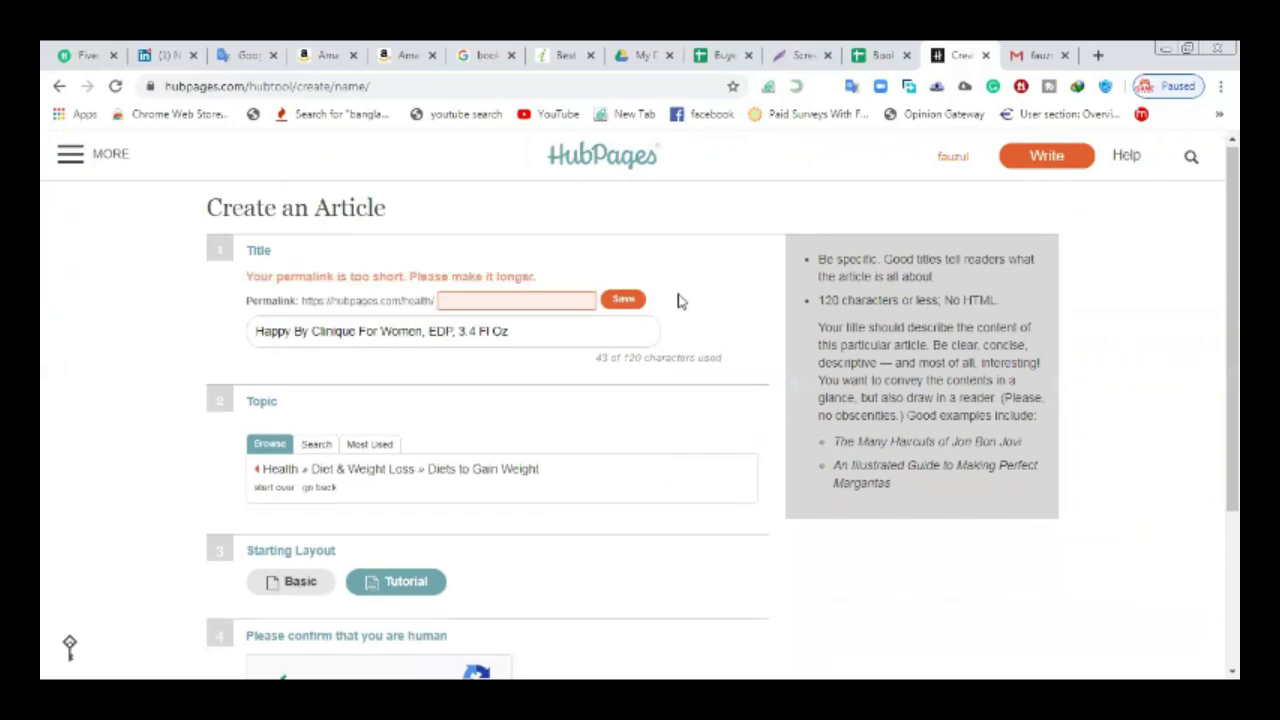
scroll(677, 300, down, 3)
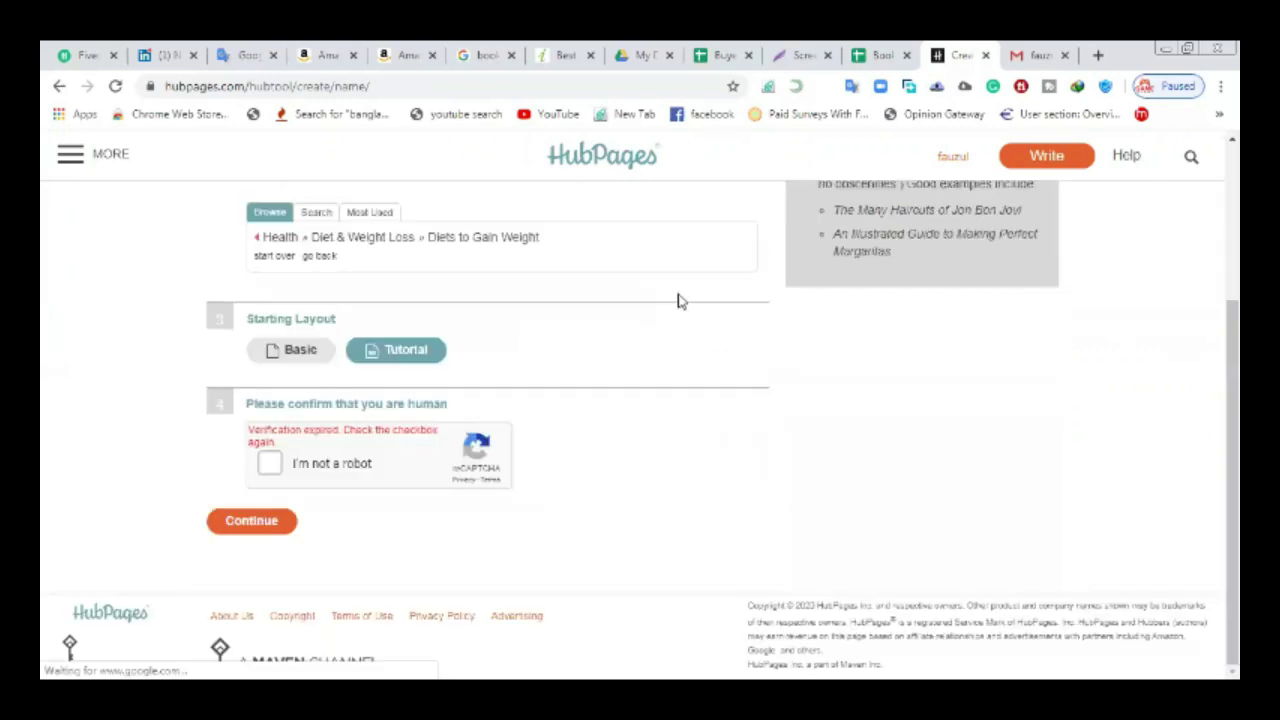
click(272, 464)
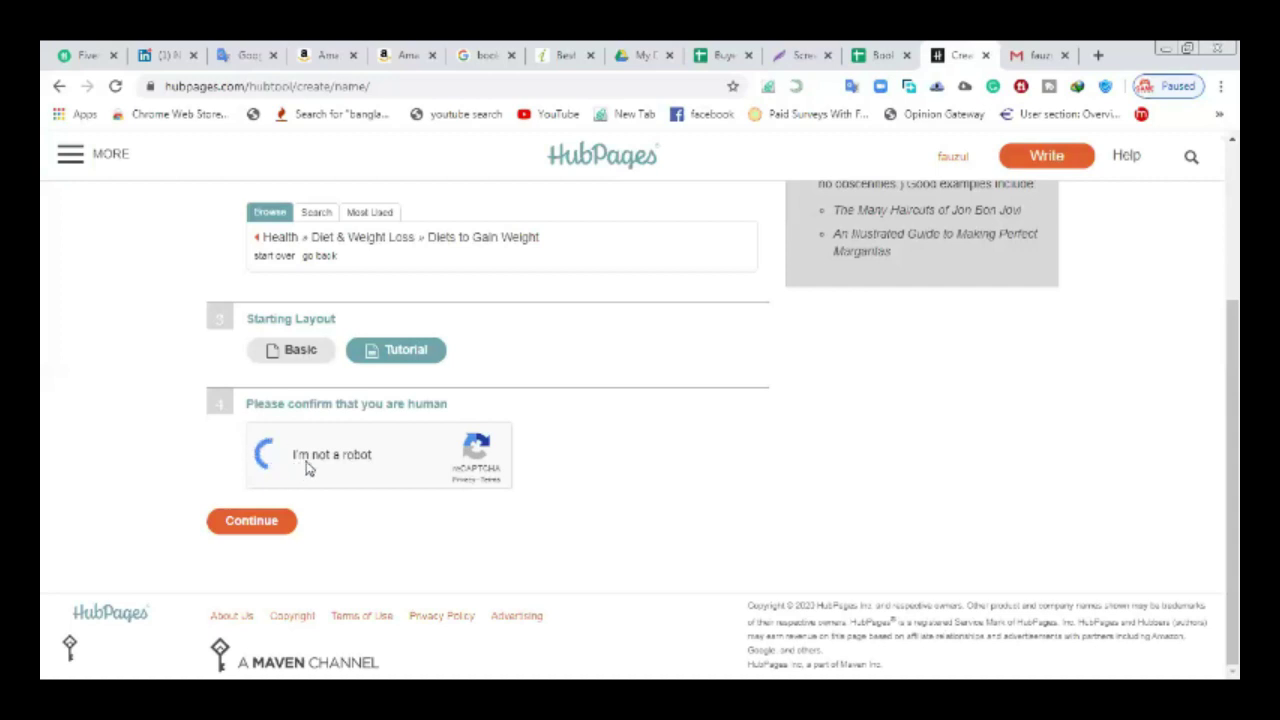
scroll(308, 470, up, 2)
scroll(300, 468, down, 2)
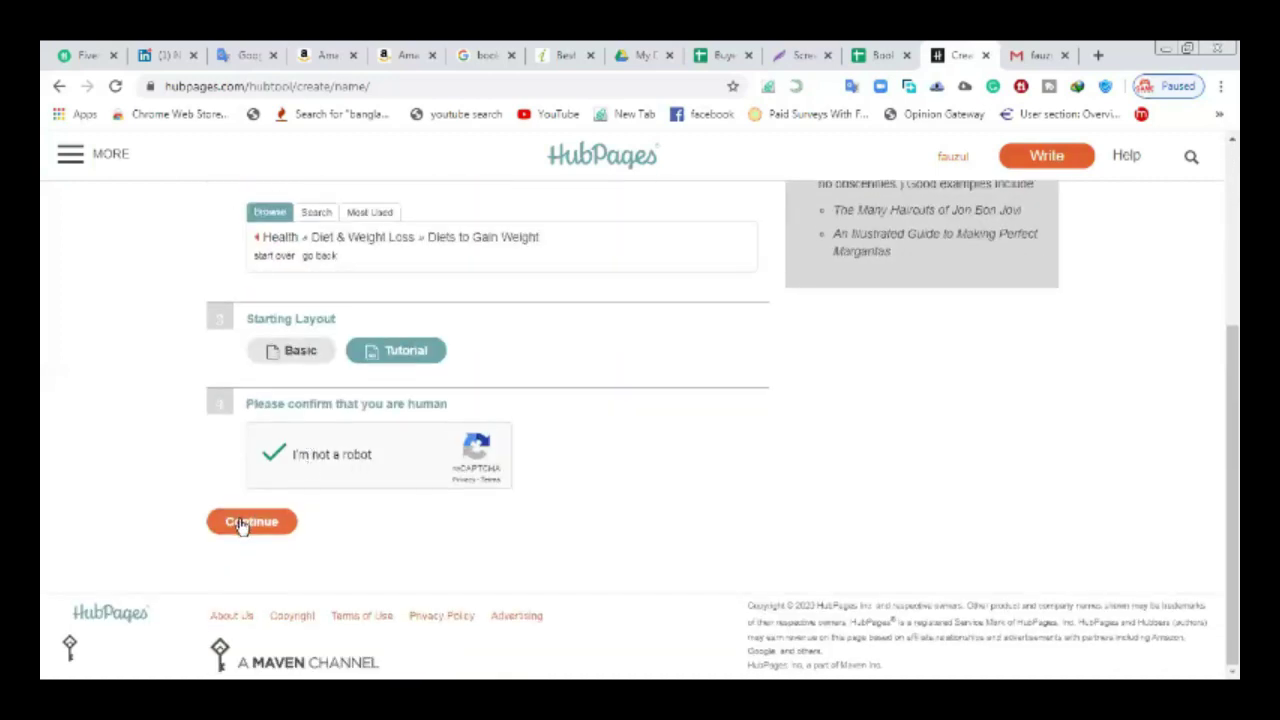
scroll(372, 496, up, 3)
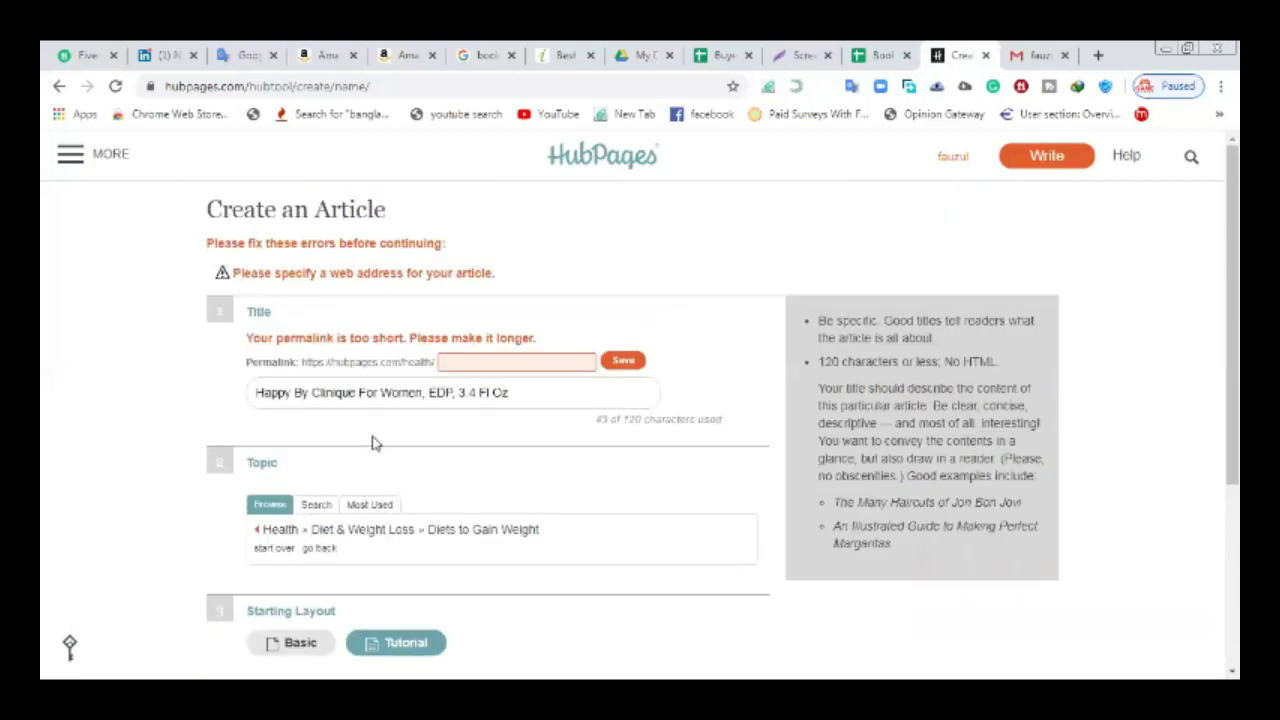
click(985, 55)
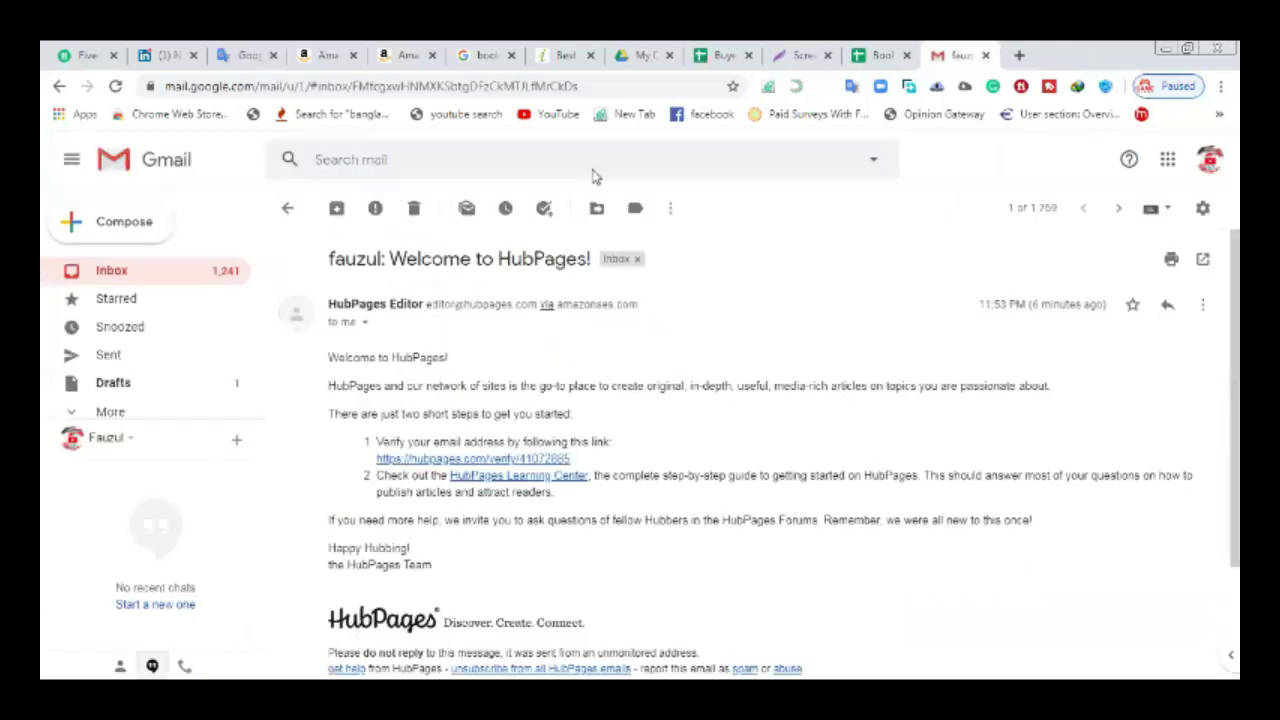
click(618, 58)
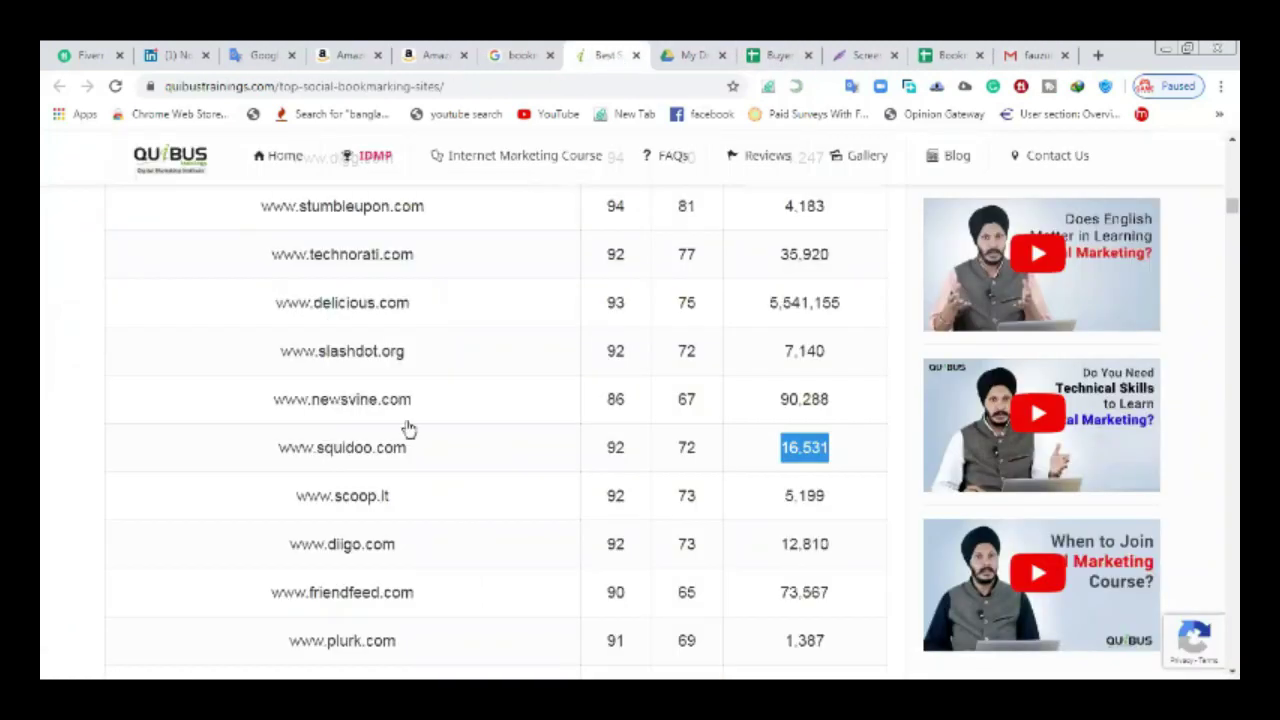
triple_click(354, 506)
key(ctrl+c)
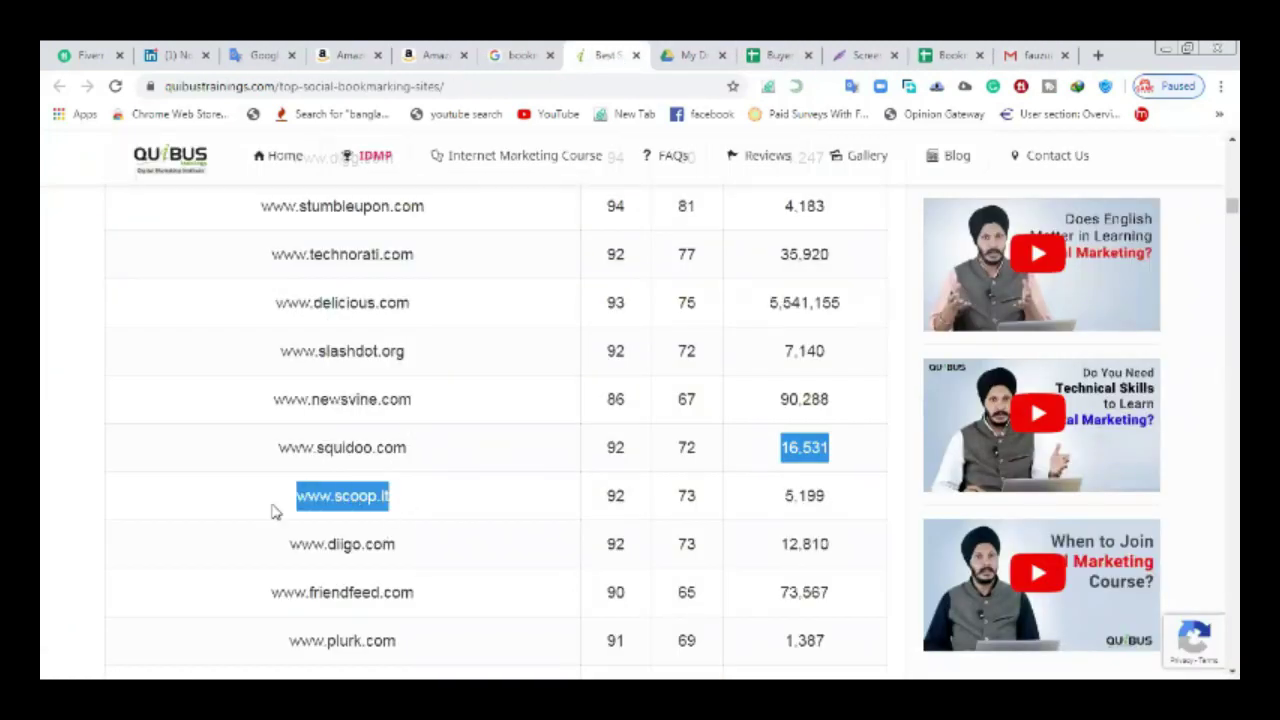
key(ctrl+t)
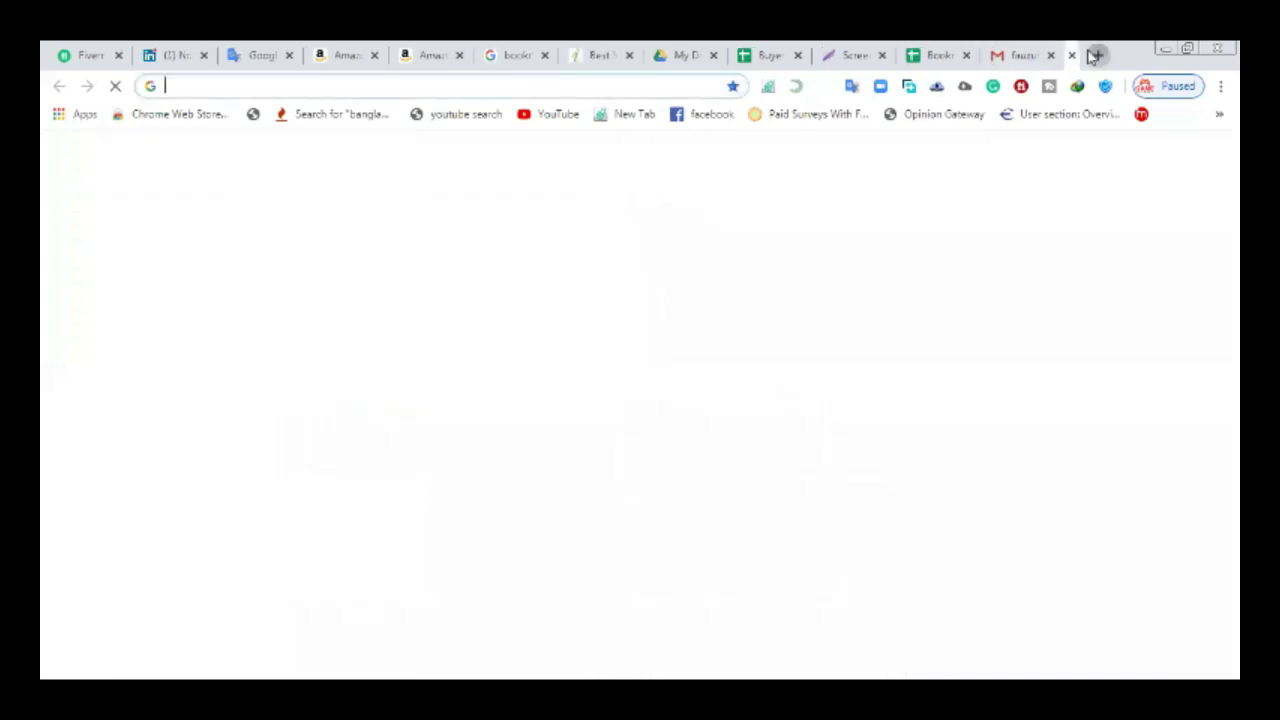
key(ctrl+v)
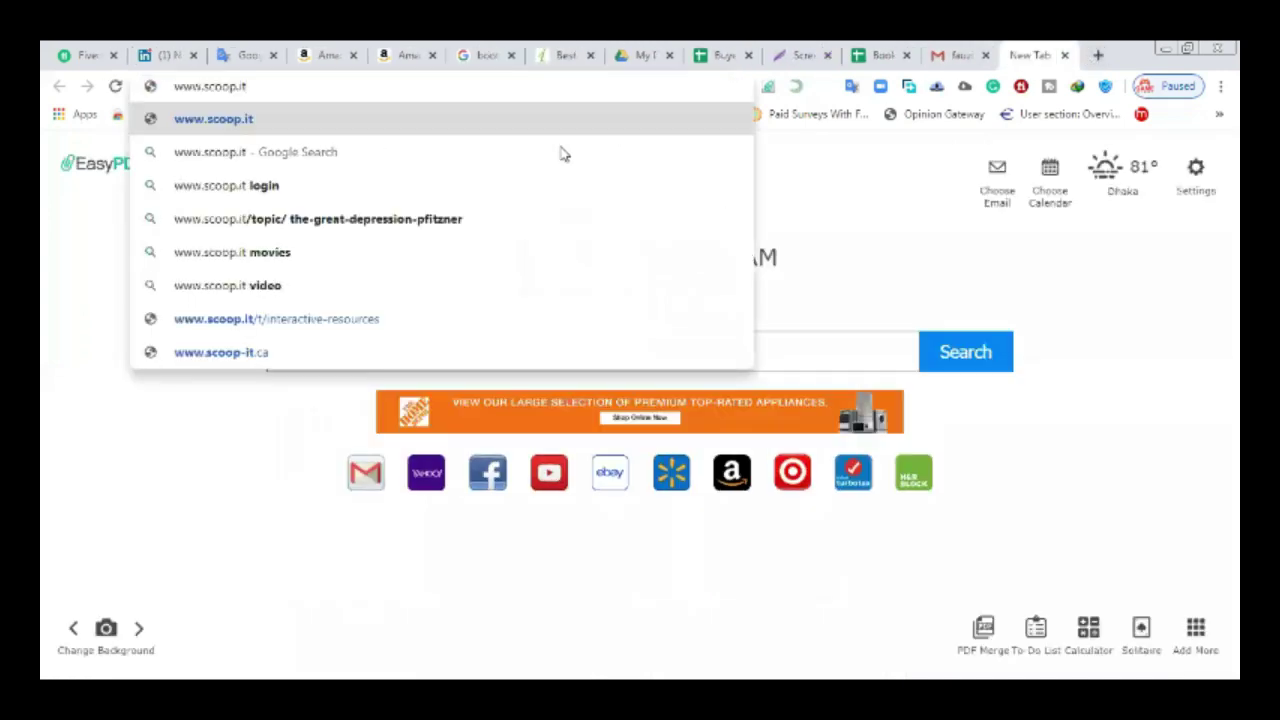
key(Return)
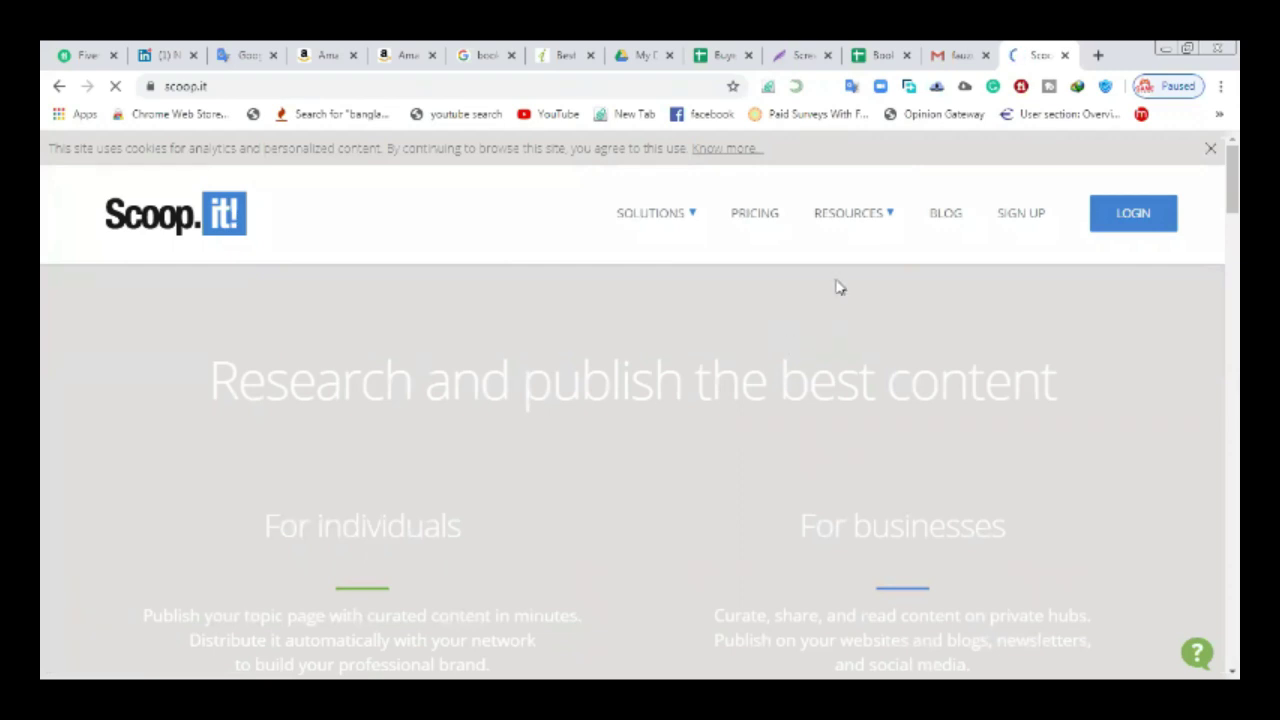
click(1018, 217)
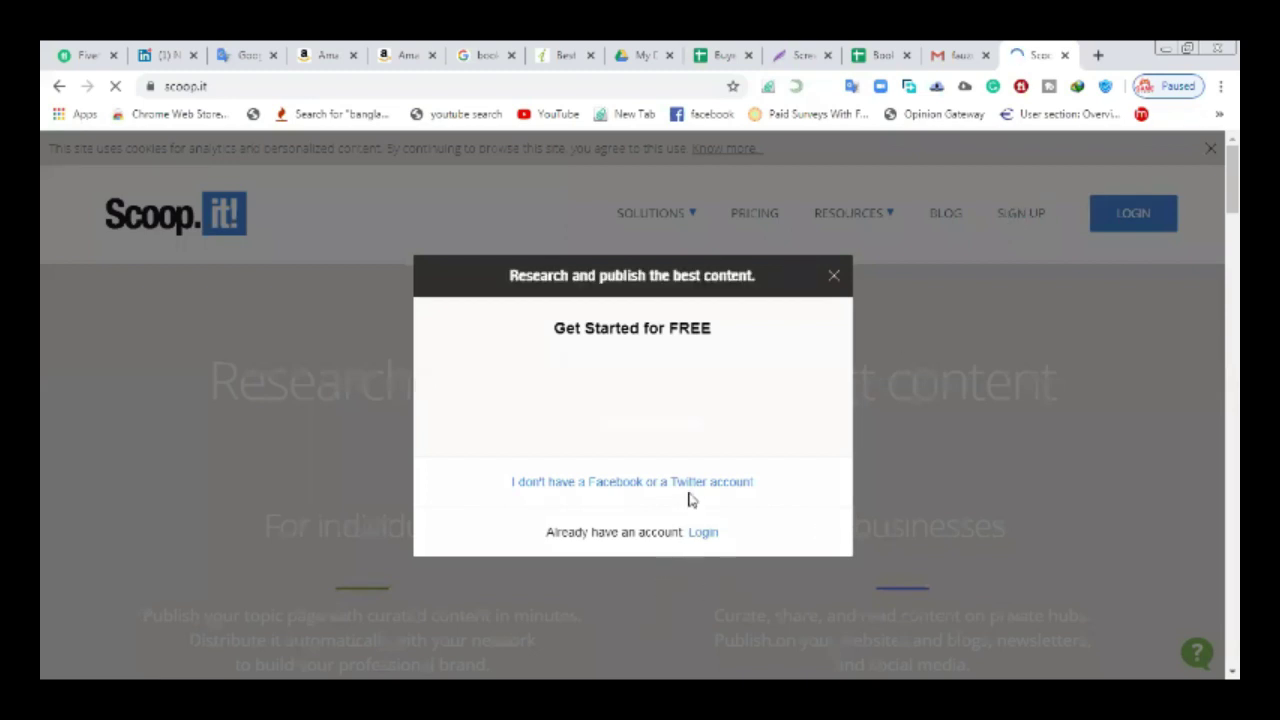
click(834, 277)
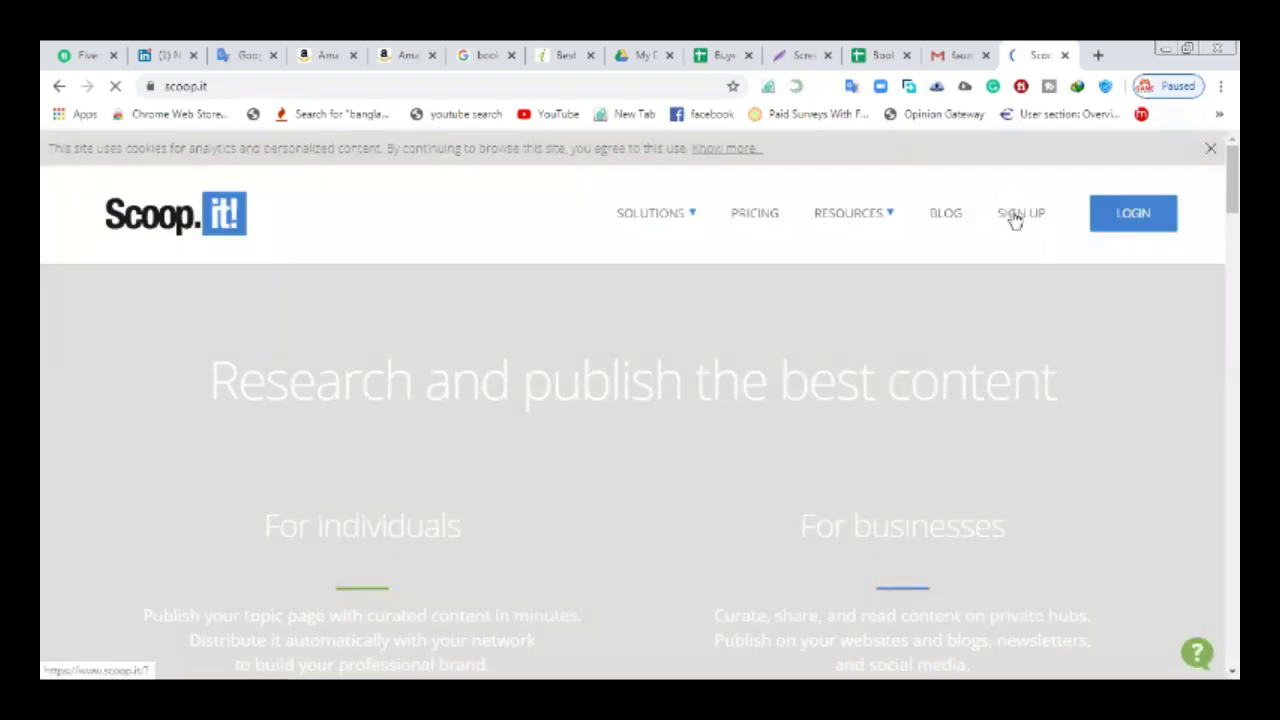
click(1015, 218)
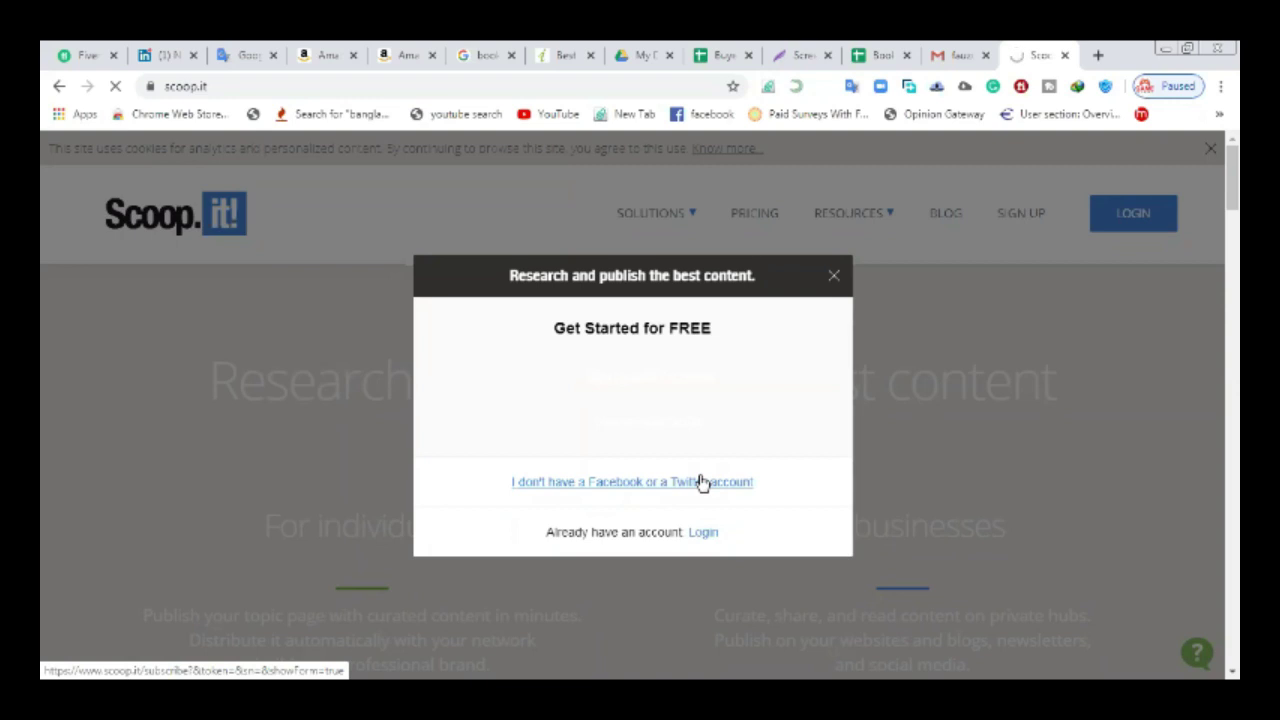
click(835, 277)
click(1064, 55)
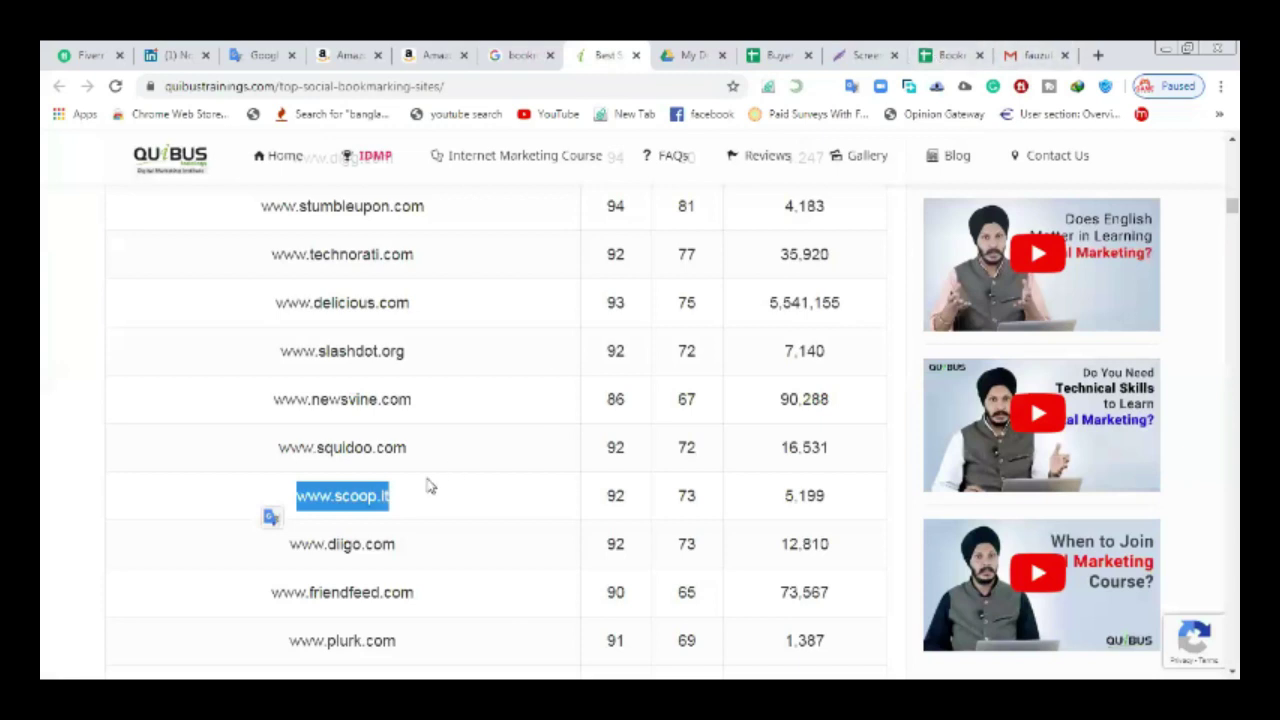
scroll(428, 487, down, 1)
drag(418, 466, 277, 471)
key(ctrl+c)
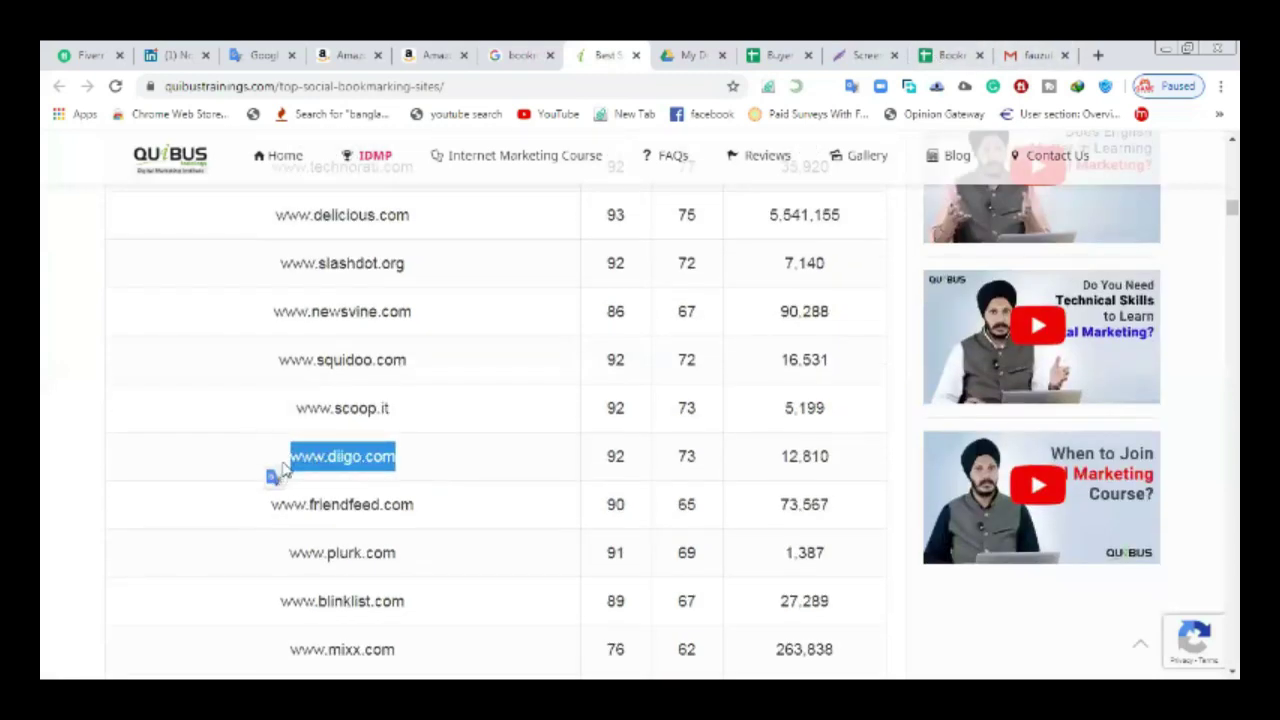
click(1096, 56)
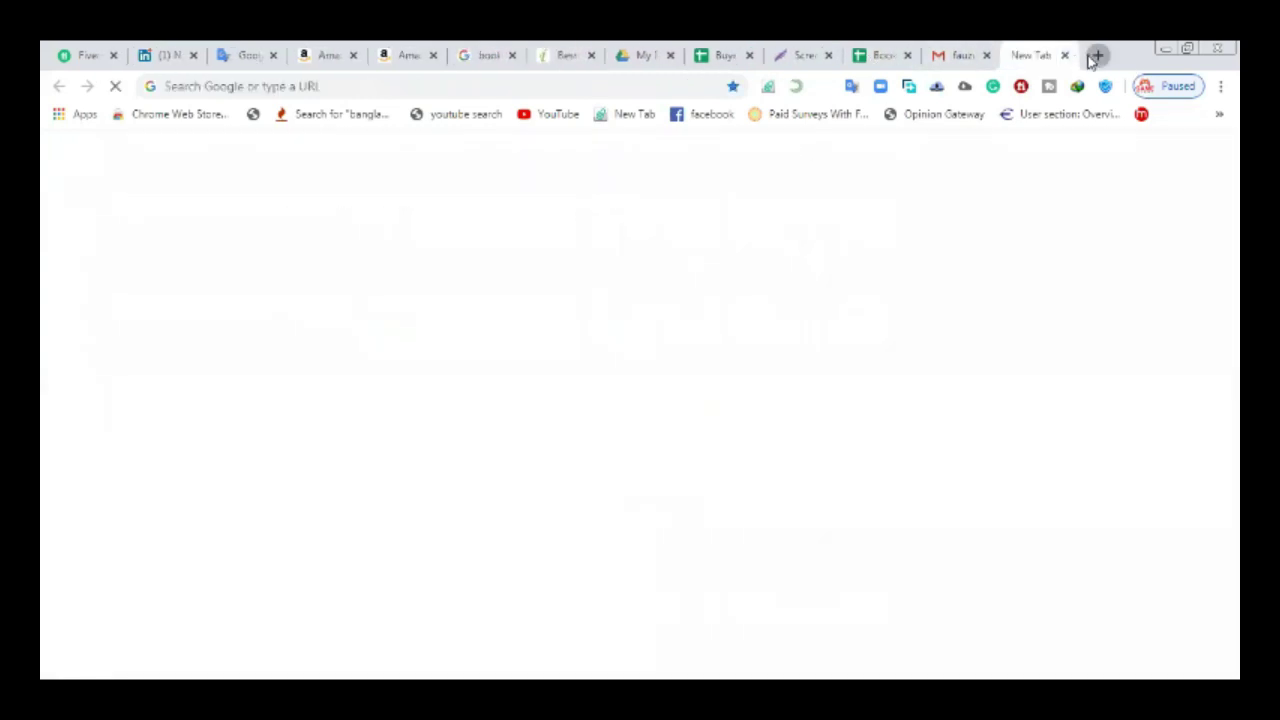
click(240, 86)
key(ctrl+v)
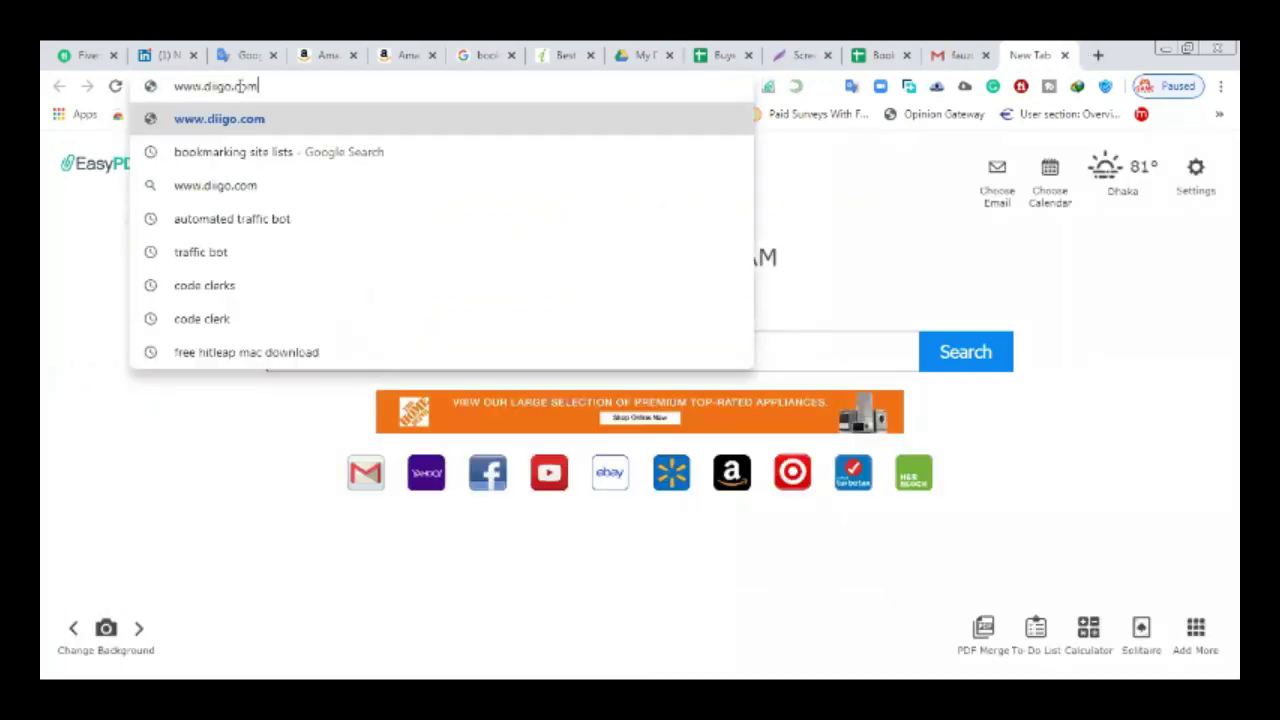
key(Return)
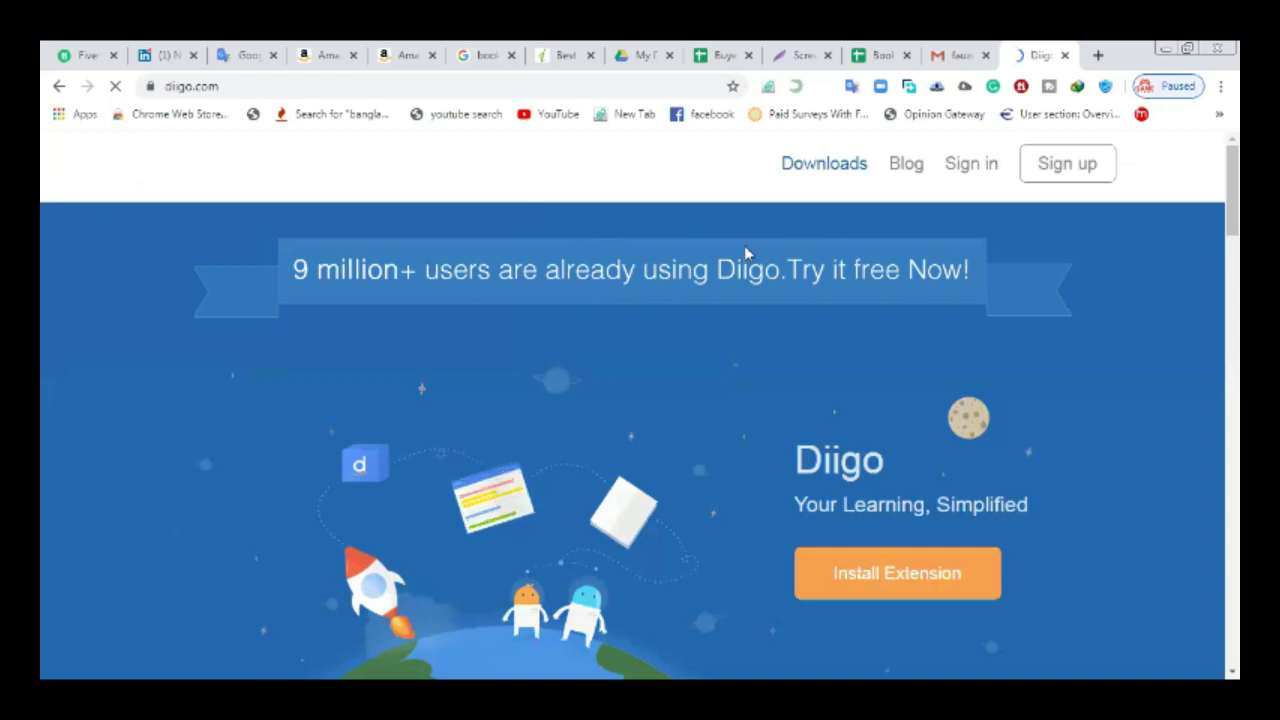
scroll(950, 343, down, 3)
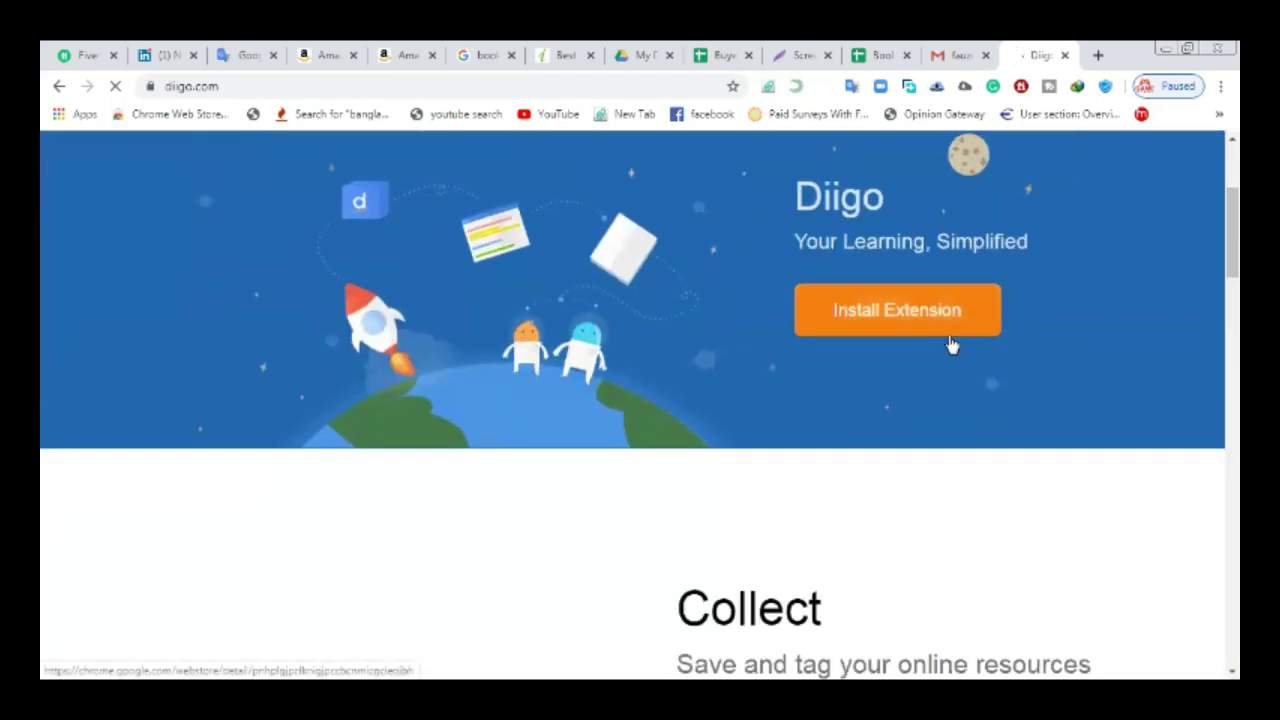
scroll(950, 343, up, 3)
click(1053, 176)
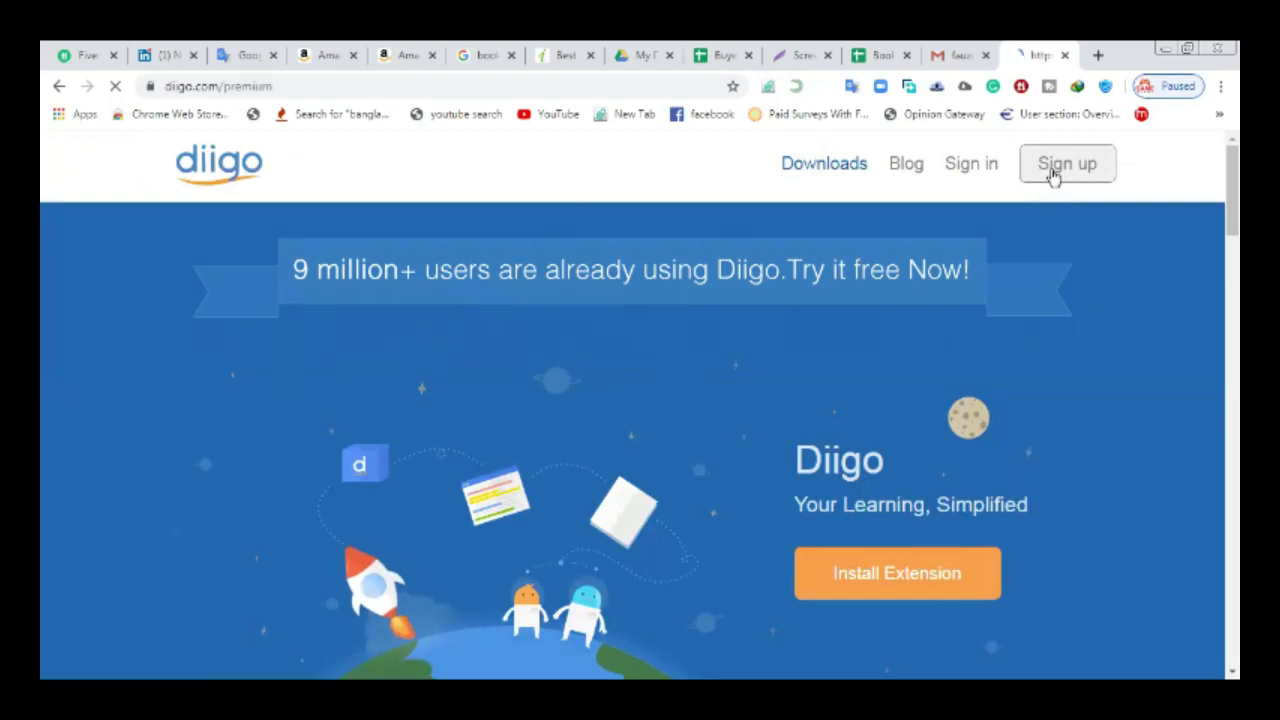
click(1052, 176)
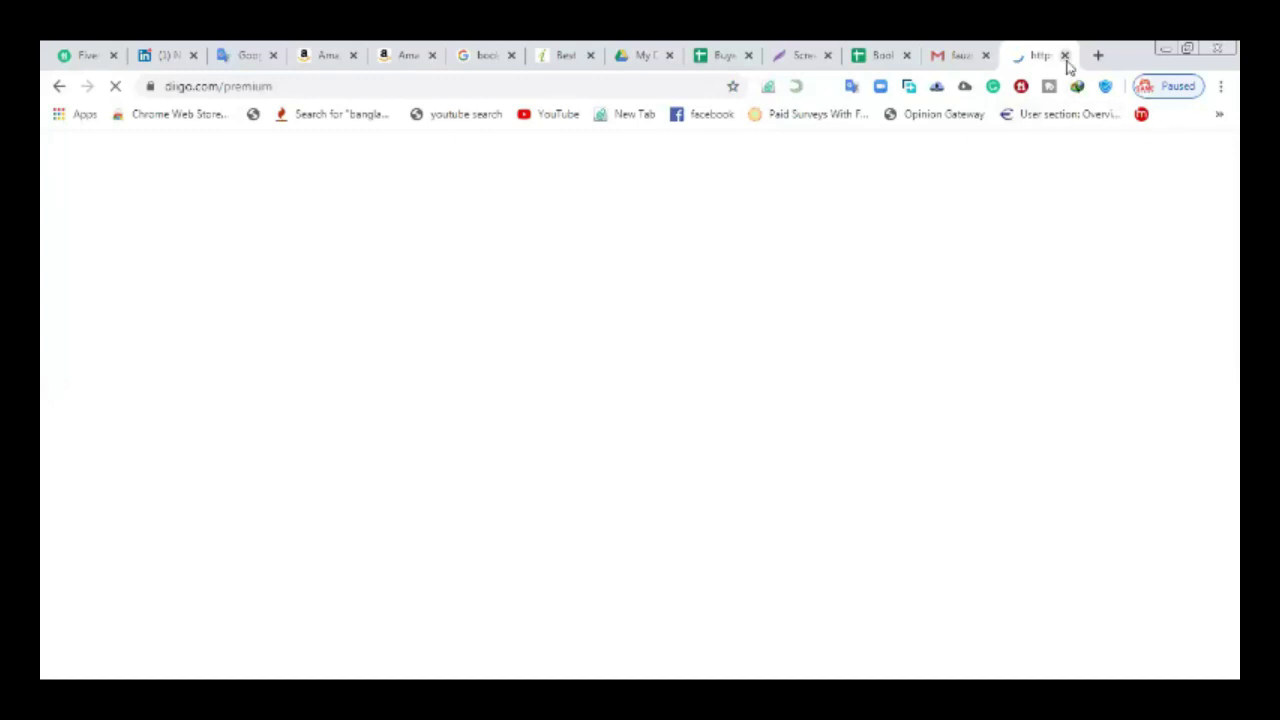
click(1065, 57)
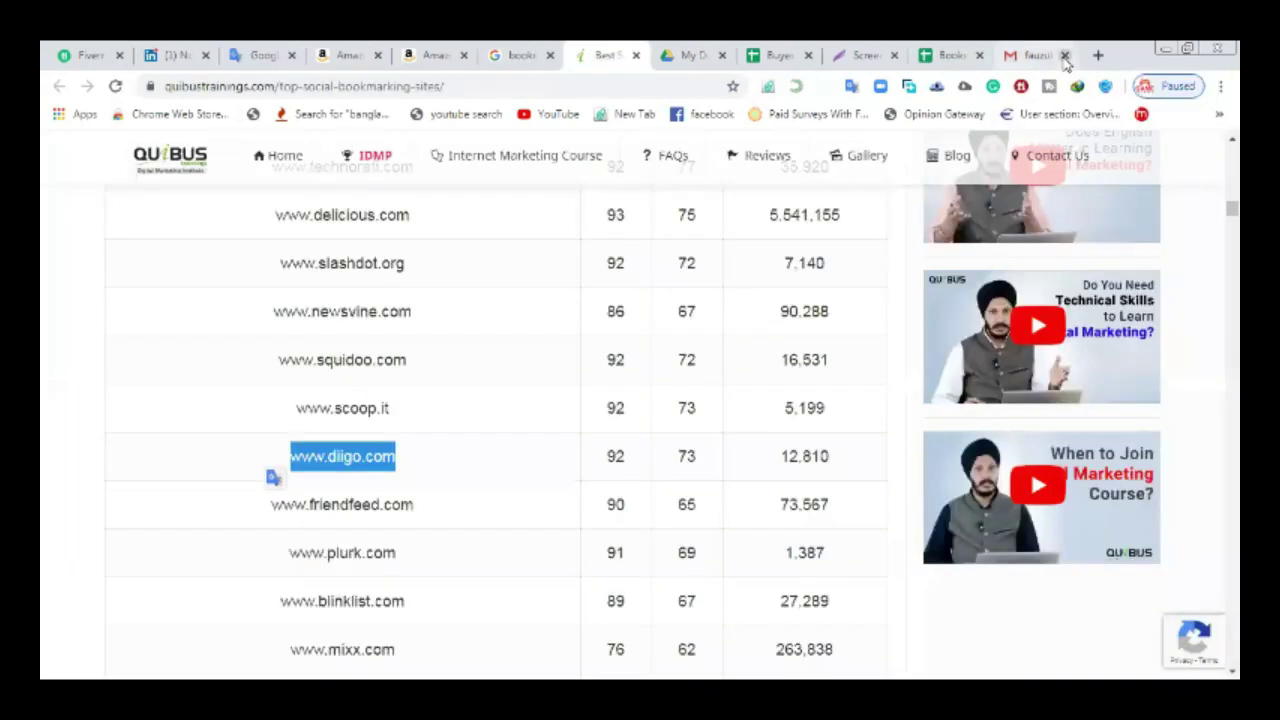
scroll(380, 430, down, 1)
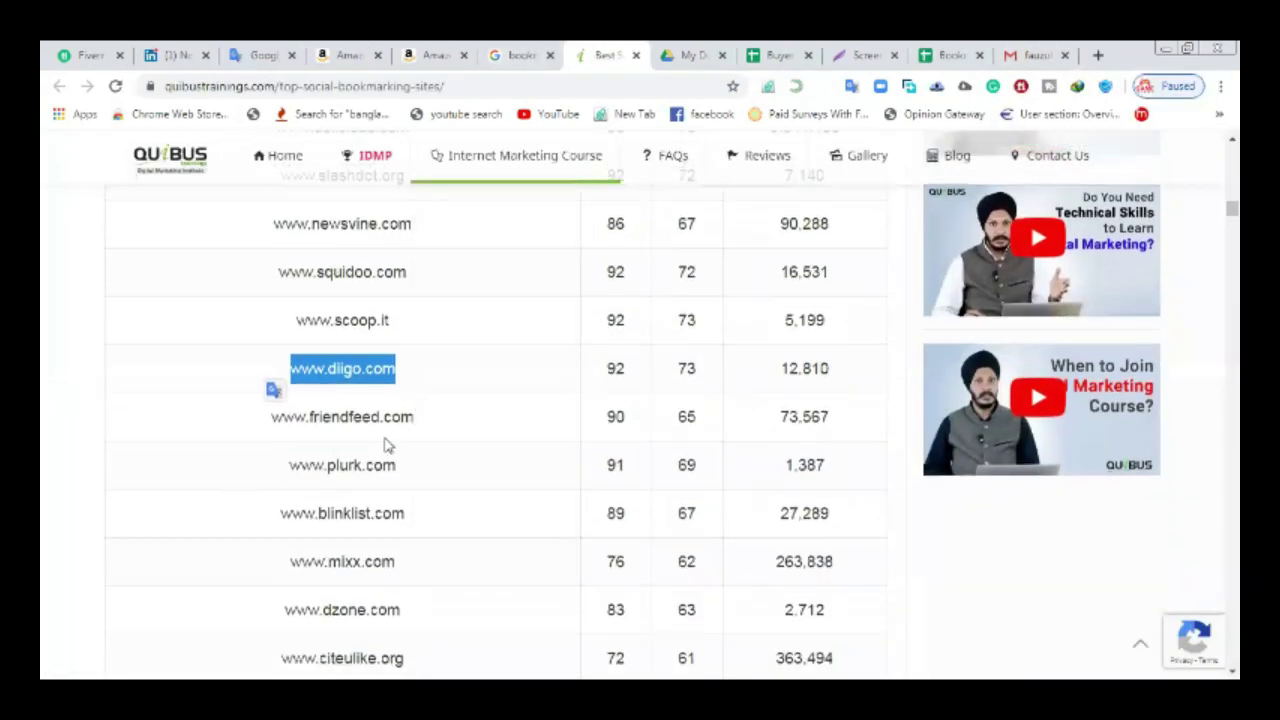
drag(443, 426, 237, 409)
key(ctrl+c)
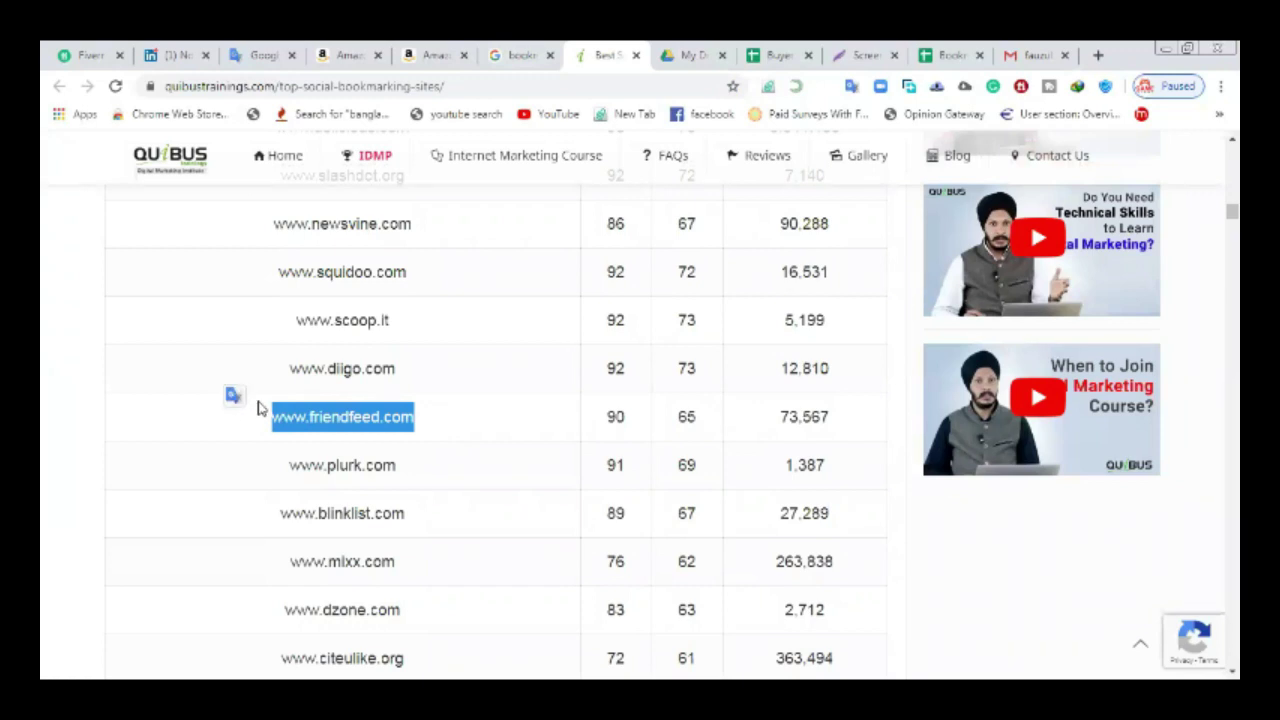
click(1098, 56)
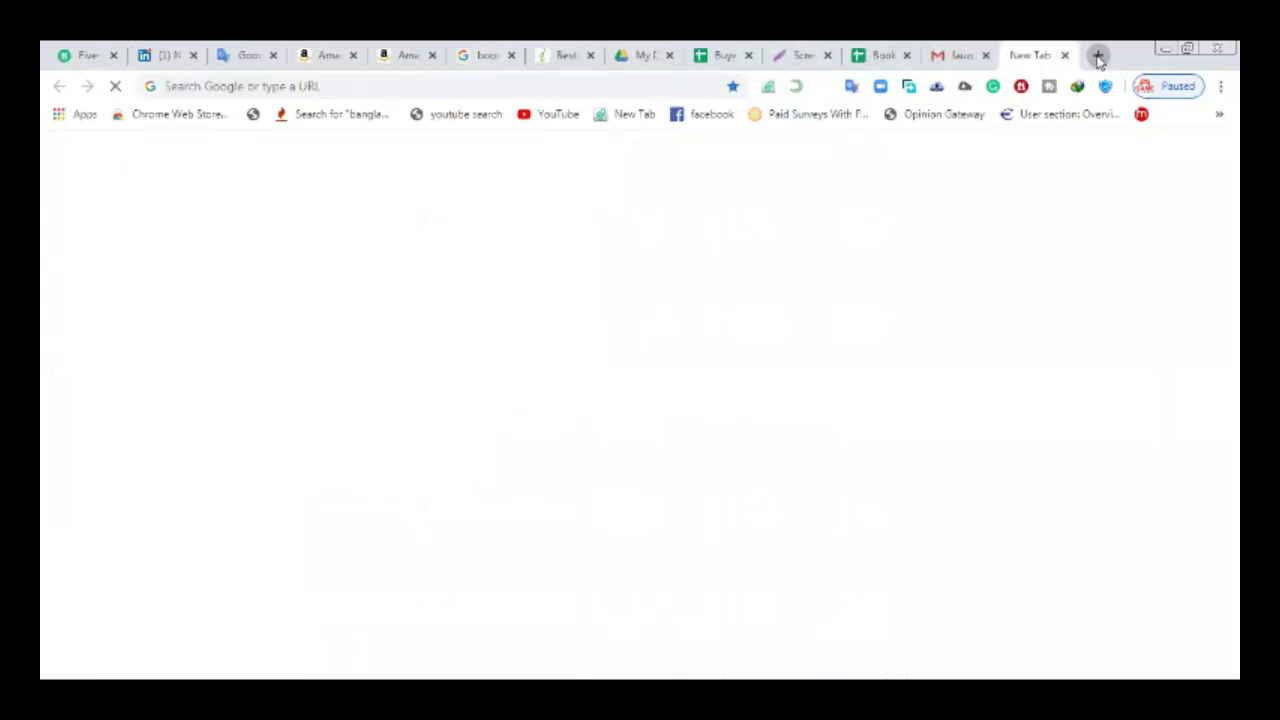
key(ctrl+l)
key(ctrl+v)
key(Return)
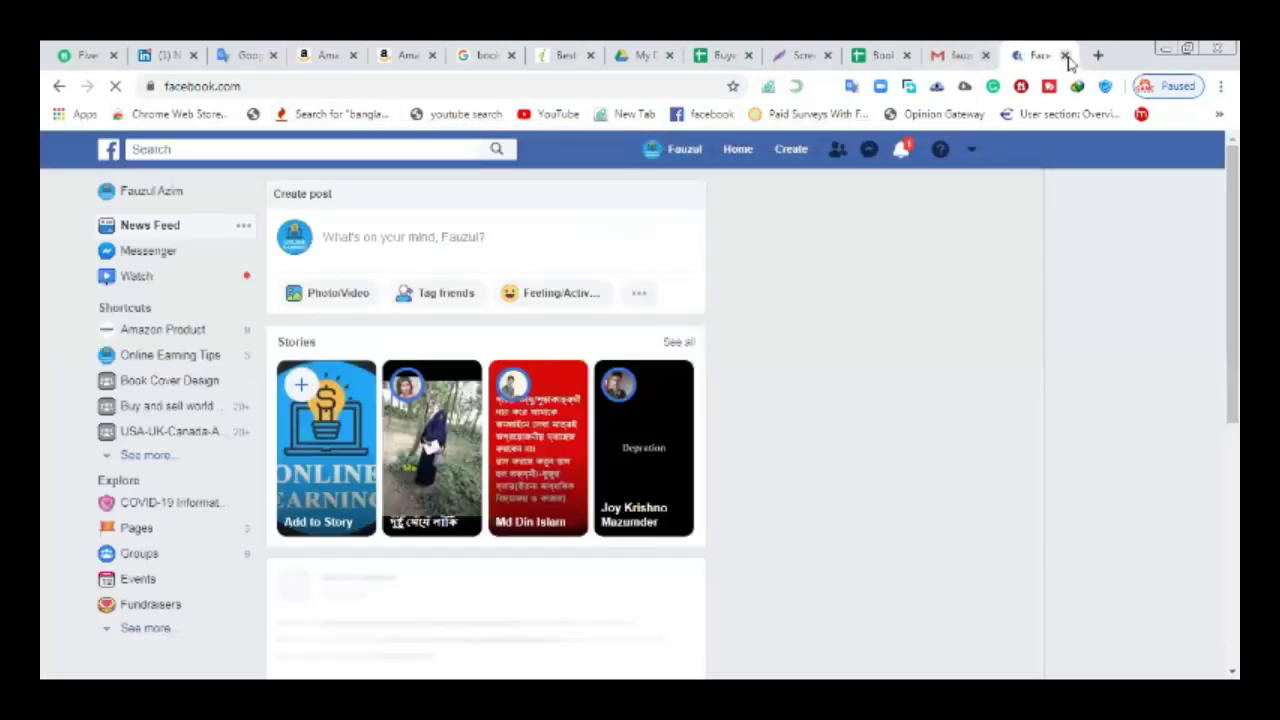
click(1066, 57)
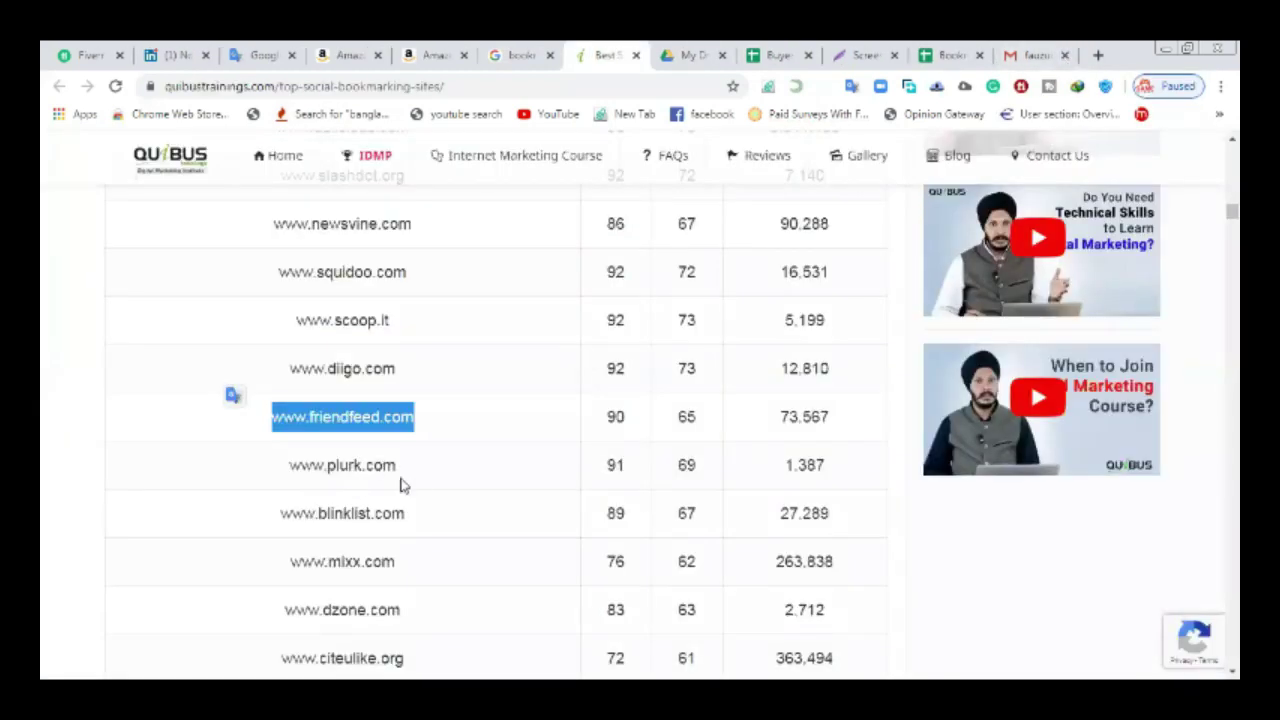
drag(420, 475, 285, 466)
key(ctrl+c)
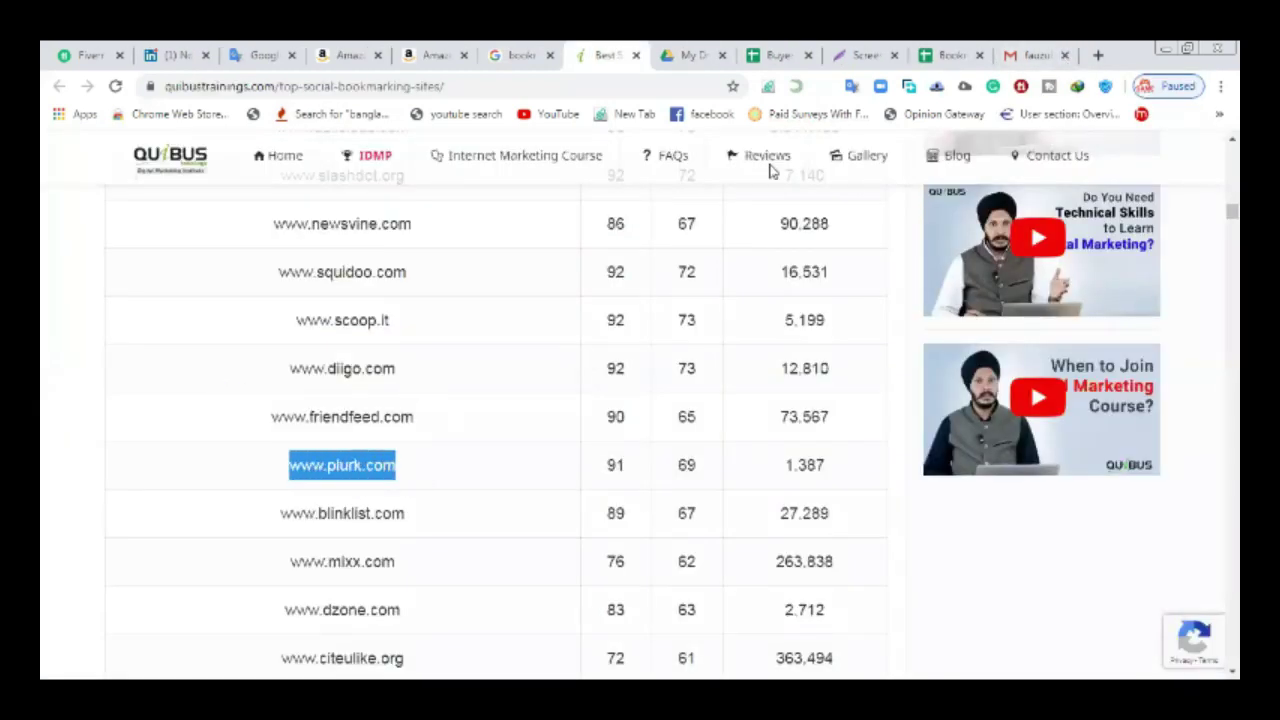
click(1097, 57)
click(233, 88)
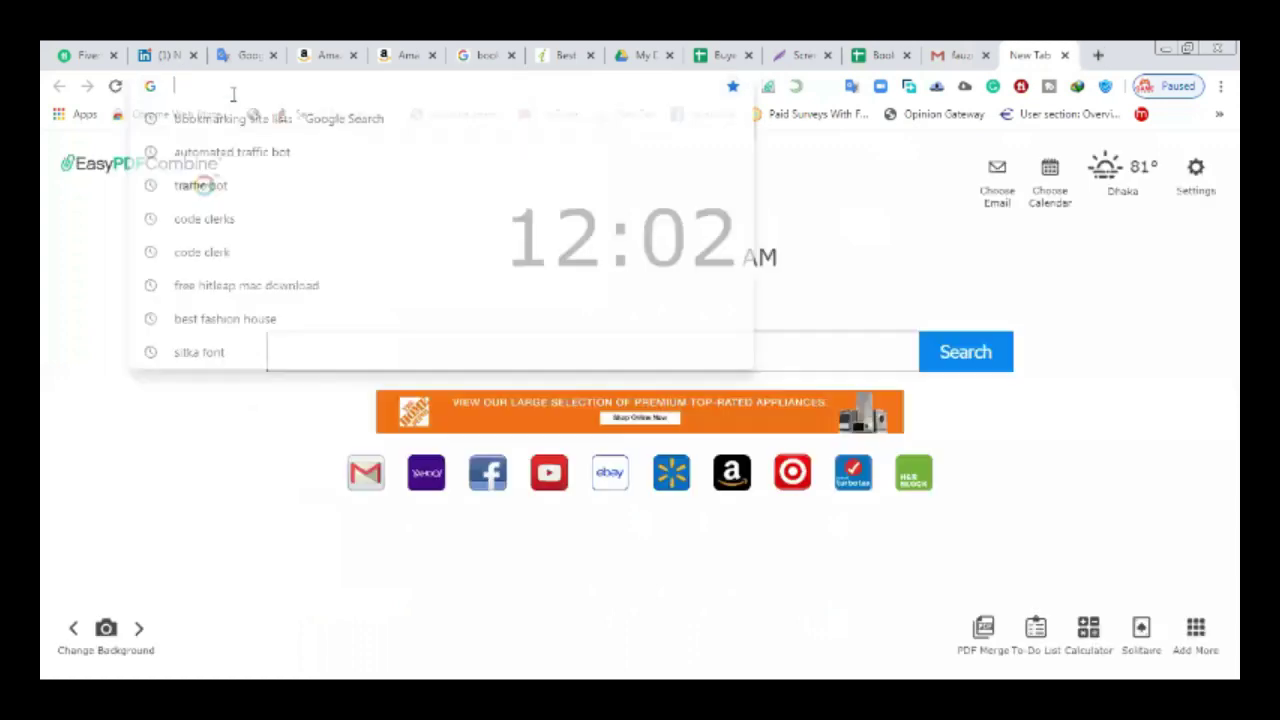
key(ctrl+v)
key(Return)
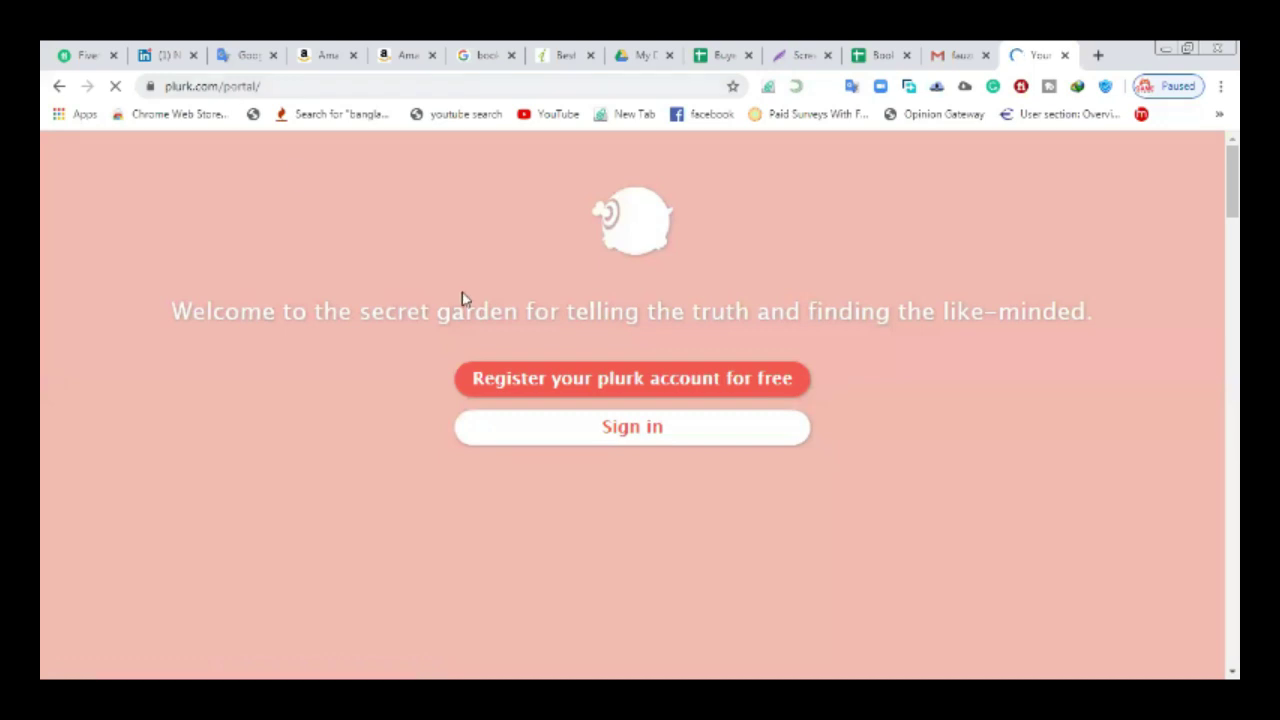
scroll(462, 297, down, 3)
scroll(462, 297, up, 3)
scroll(463, 295, down, 4)
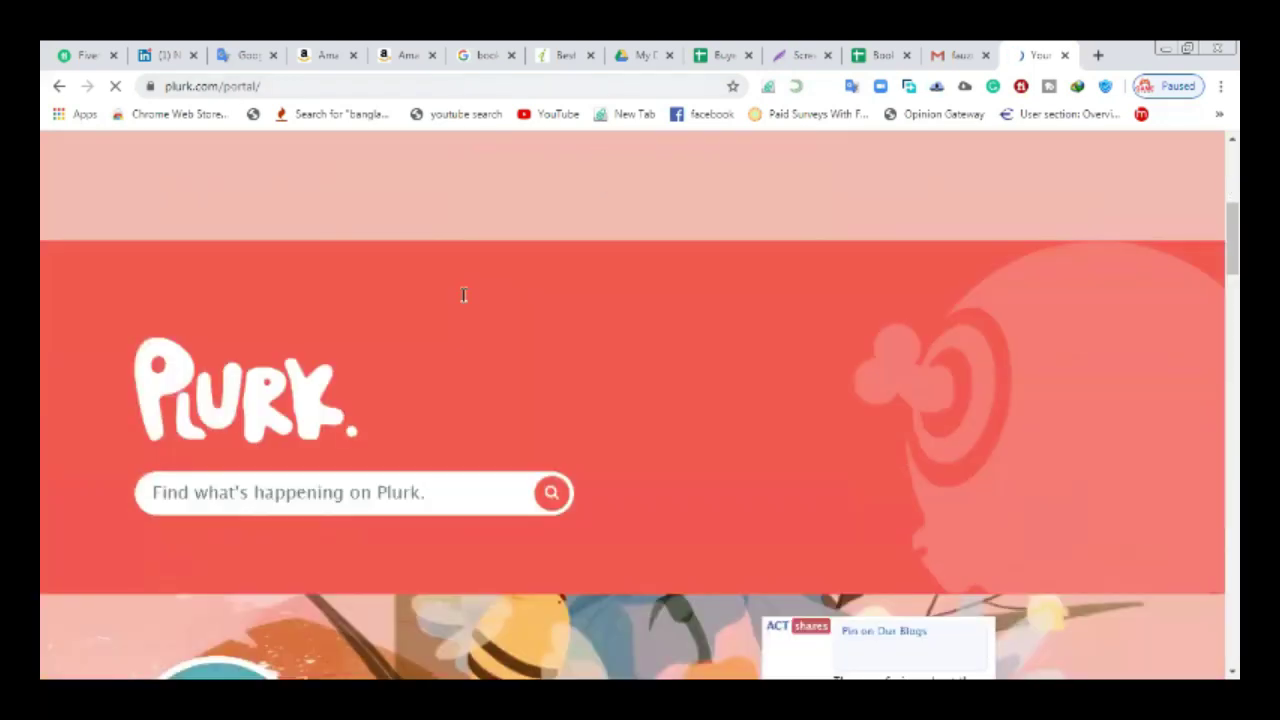
scroll(463, 295, down, 8)
scroll(462, 297, up, 1)
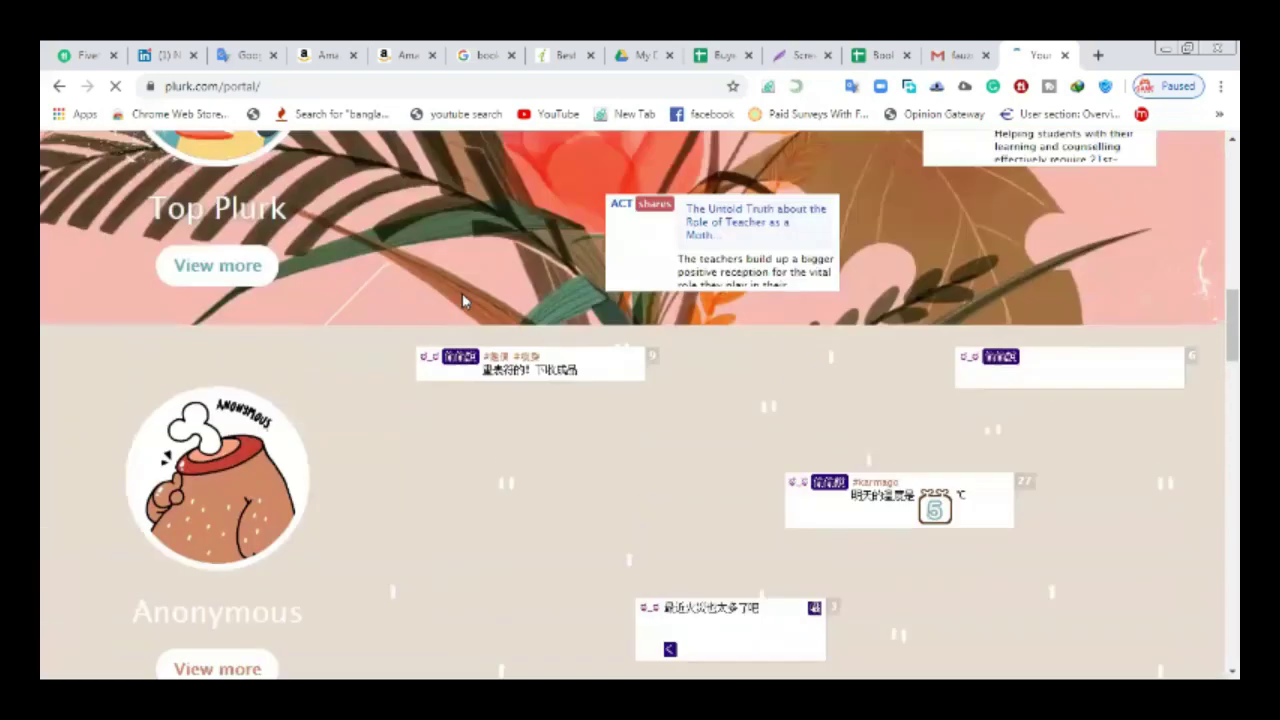
scroll(462, 298, up, 5)
scroll(462, 297, up, 5)
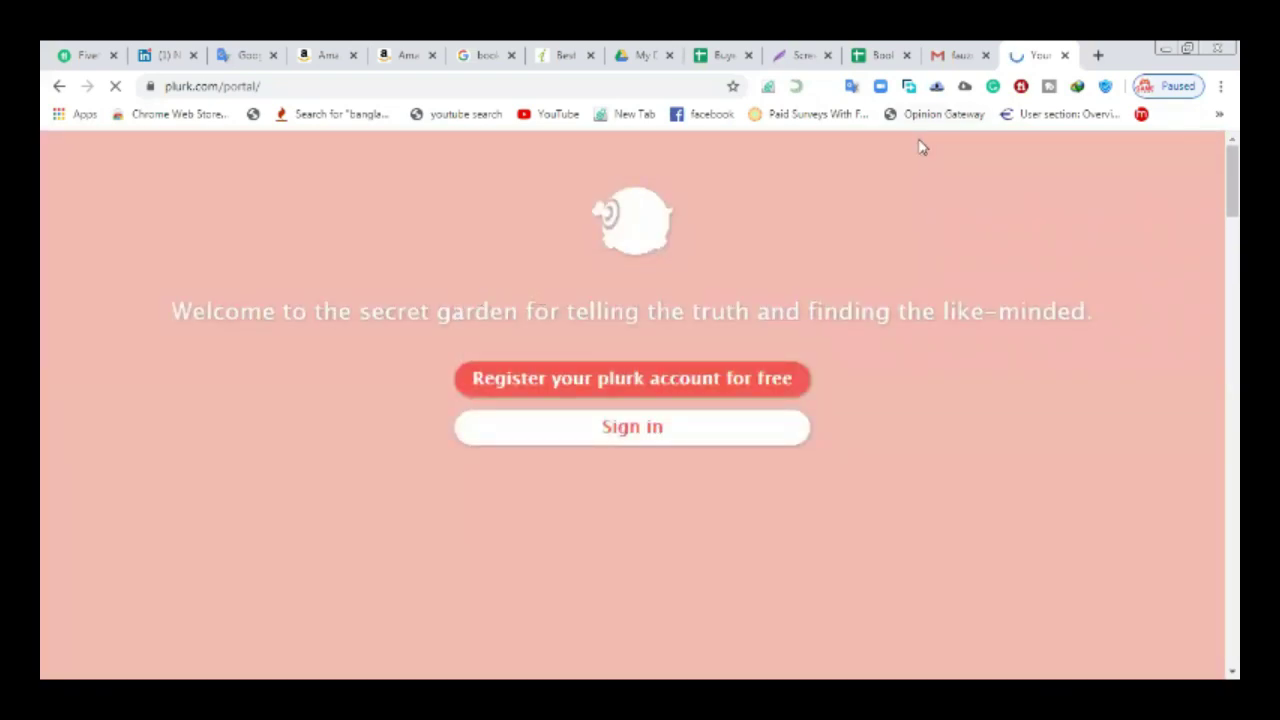
click(563, 53)
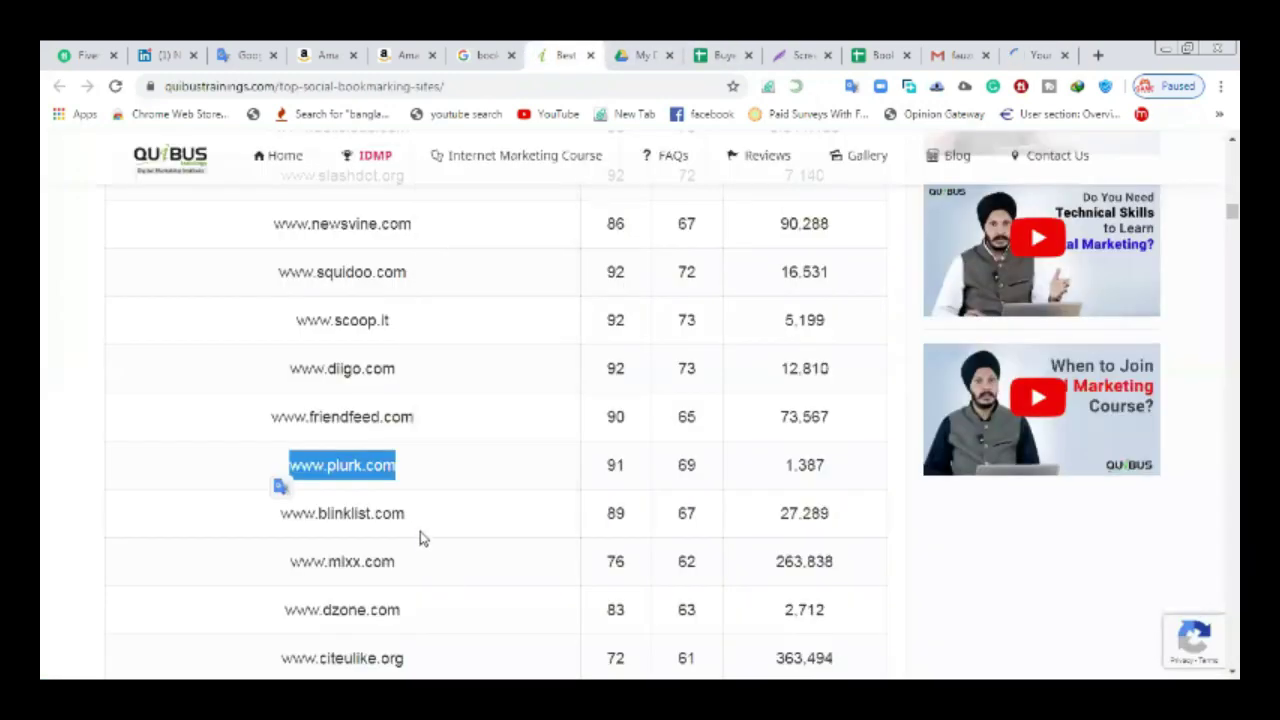
drag(410, 515, 258, 517)
key(ctrl+c)
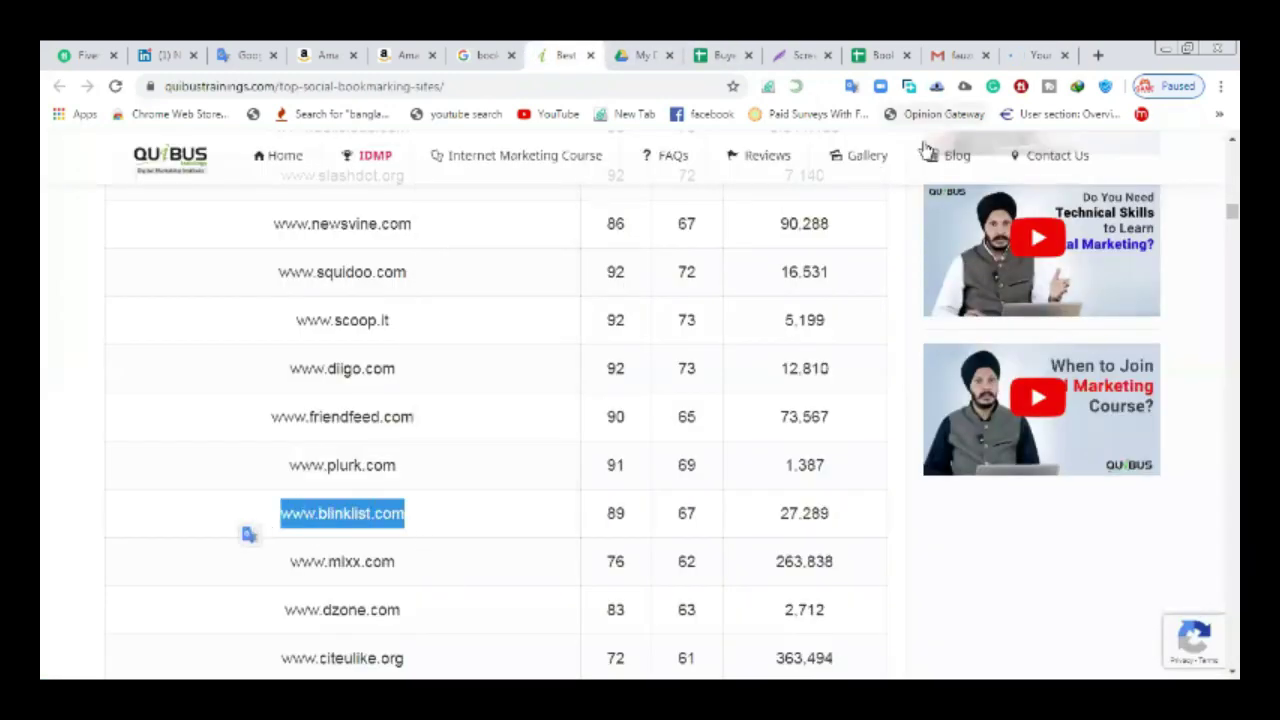
click(1096, 56)
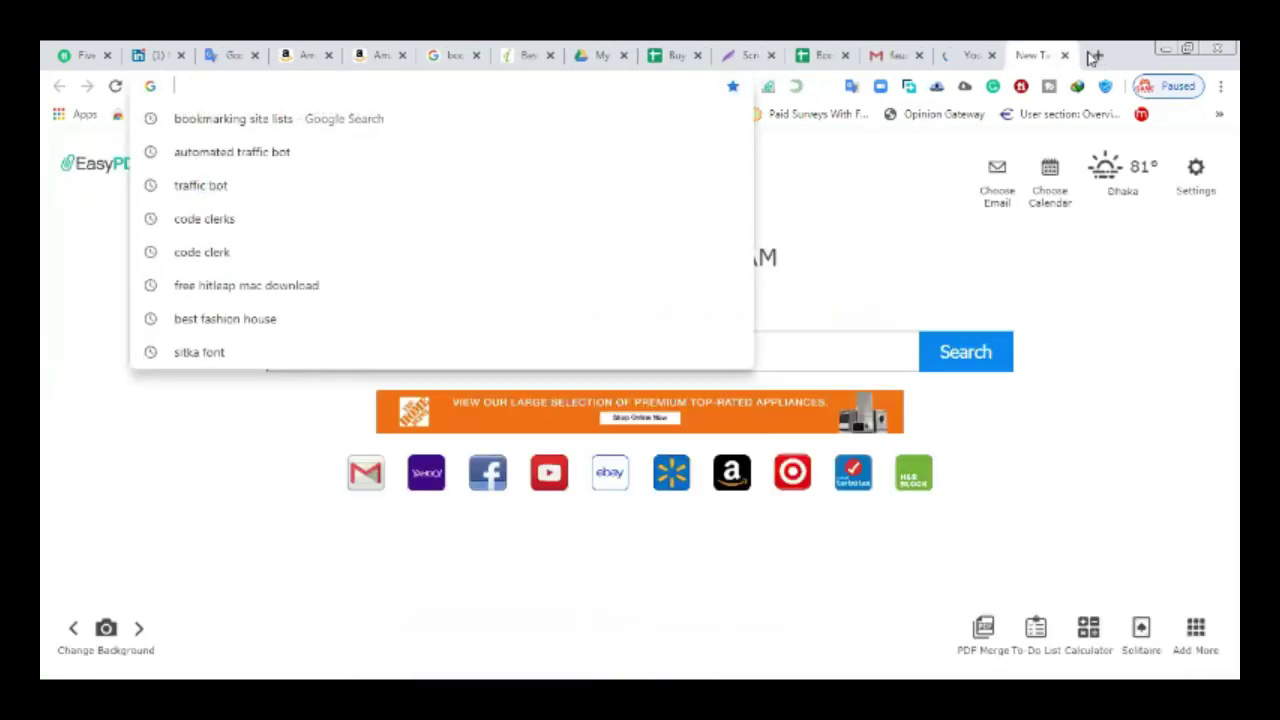
key(ctrl+v)
key(Return)
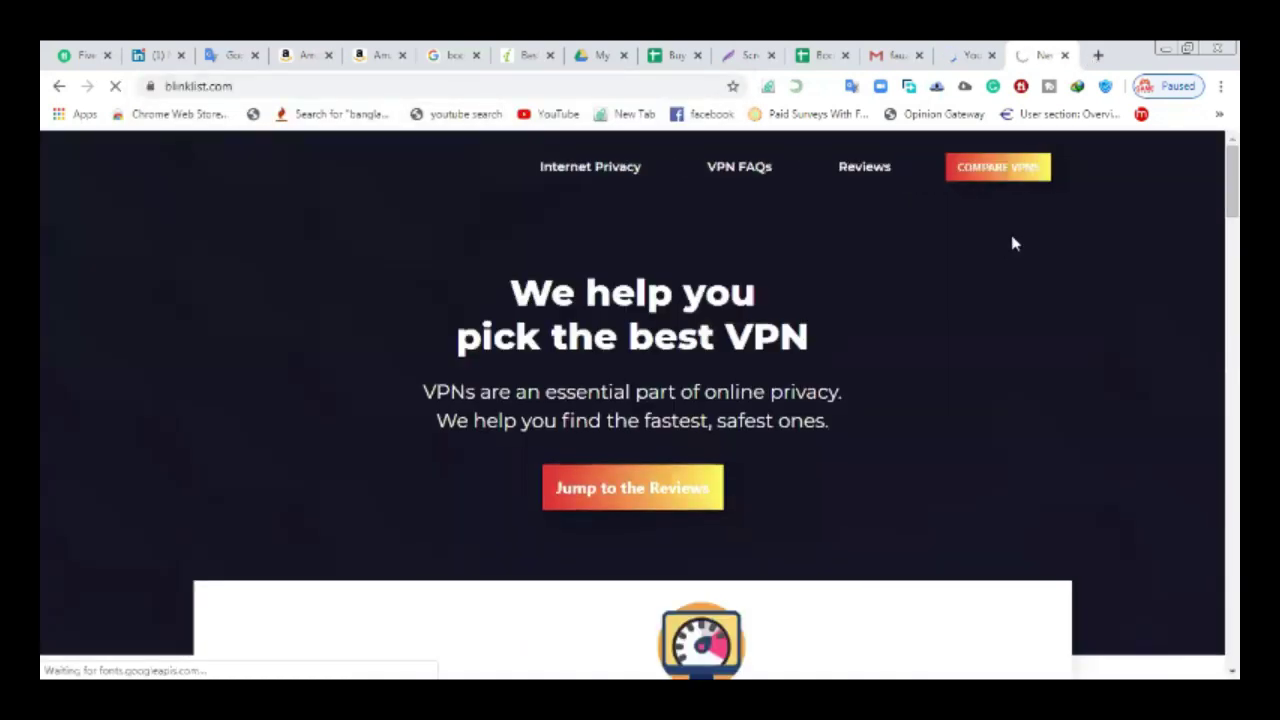
scroll(1013, 244, down, 10)
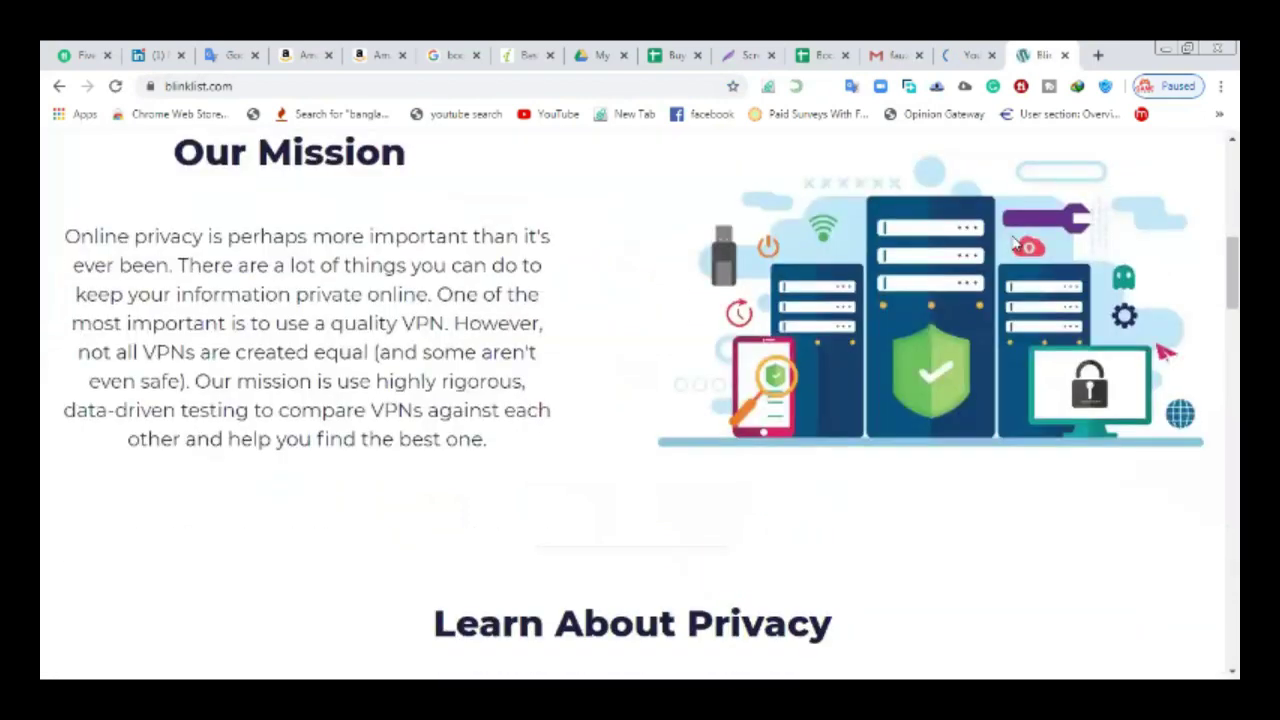
scroll(1013, 244, down, 8)
scroll(1013, 244, up, 10)
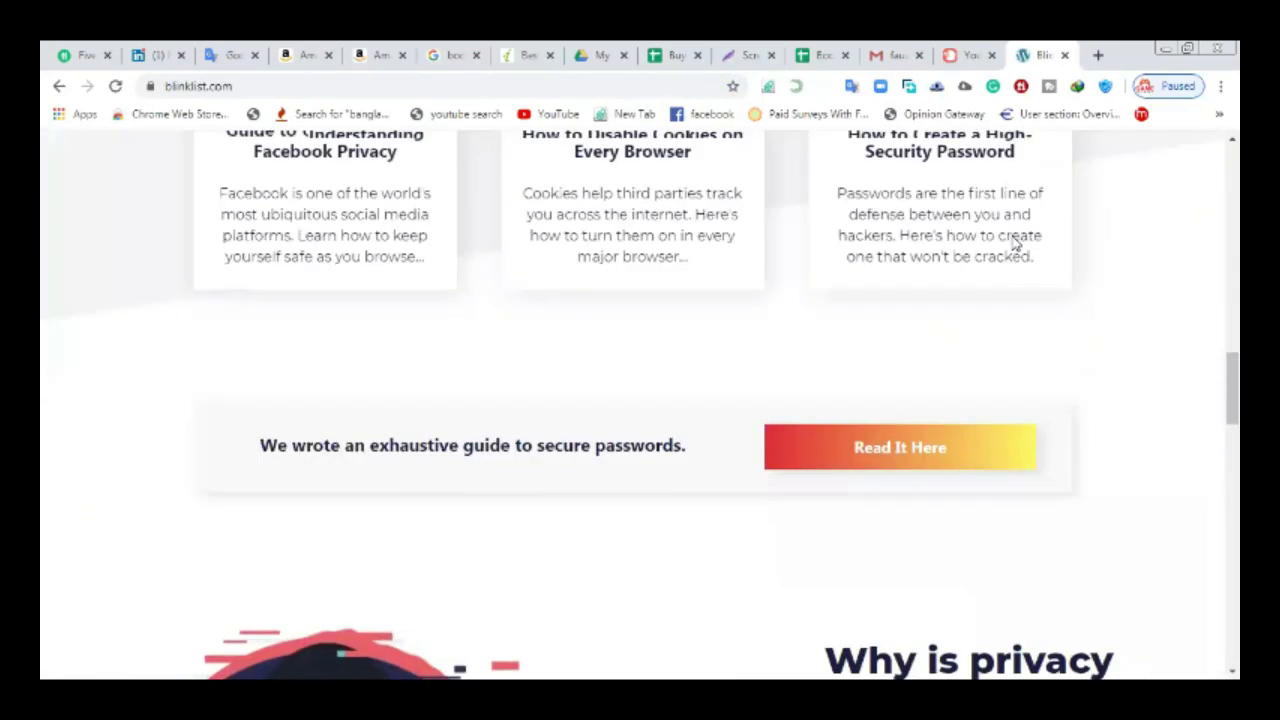
scroll(1016, 244, up, 8)
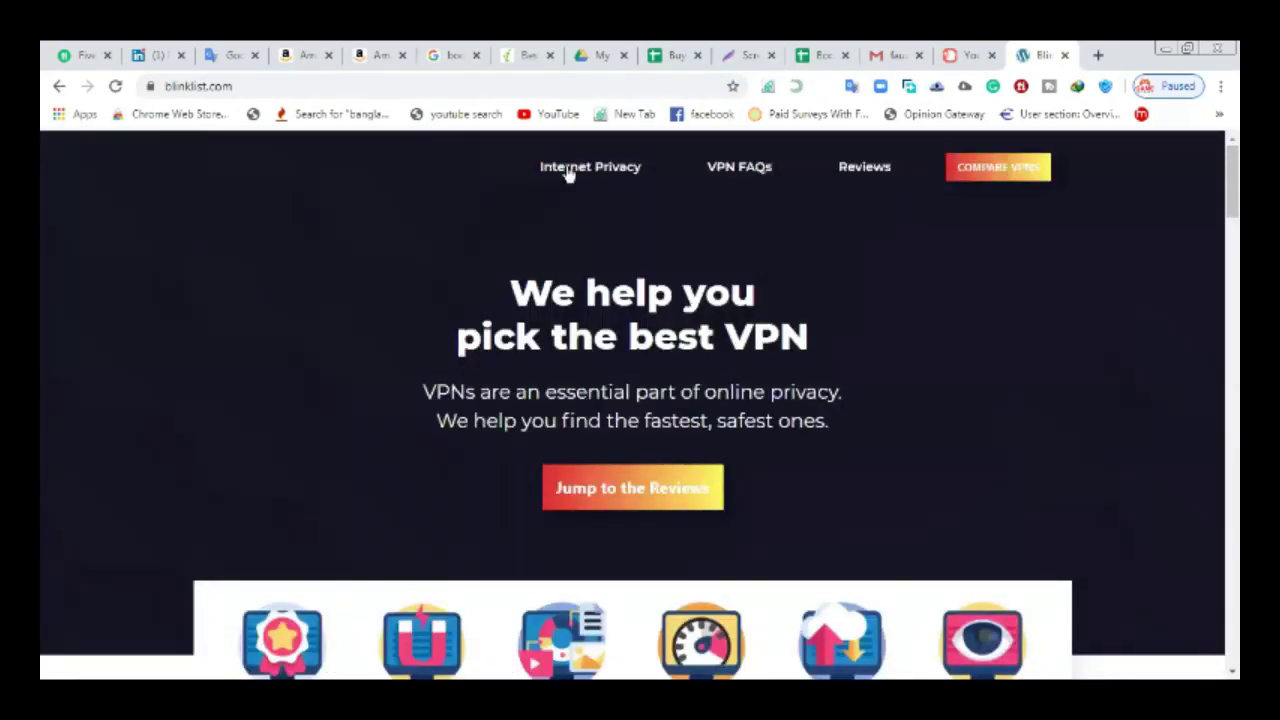
click(1066, 55)
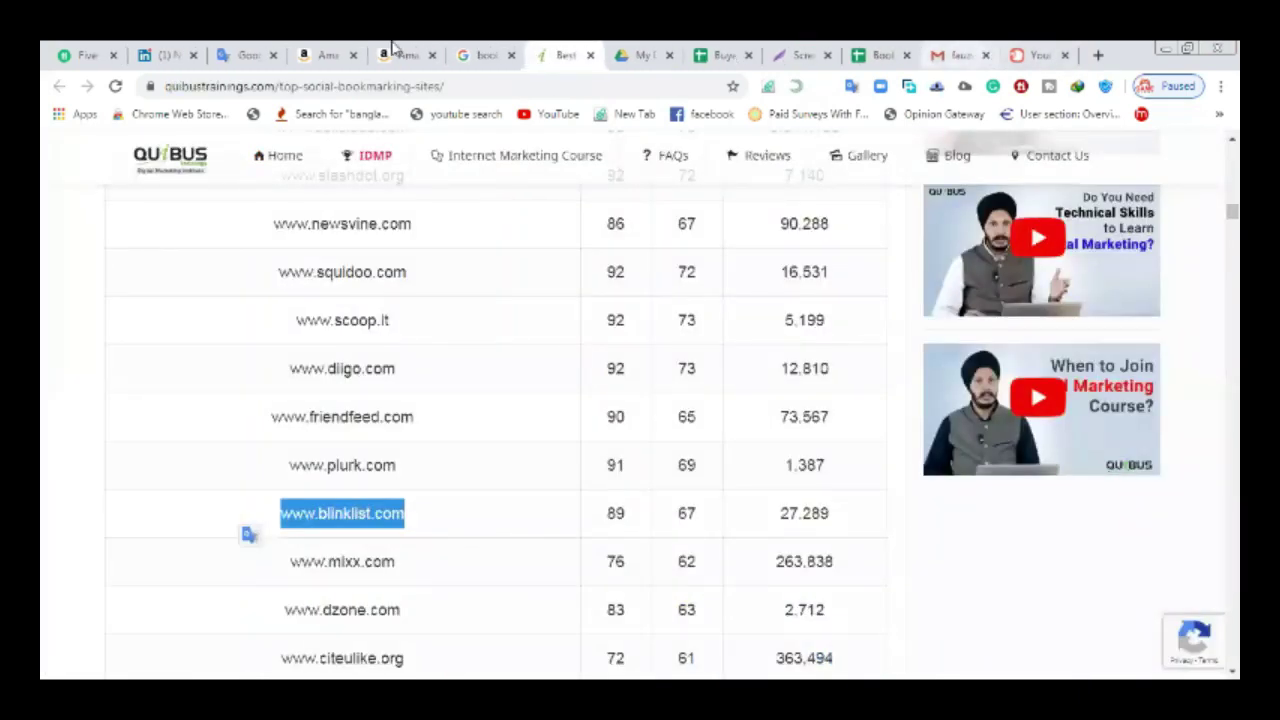
scroll(388, 453, down, 1)
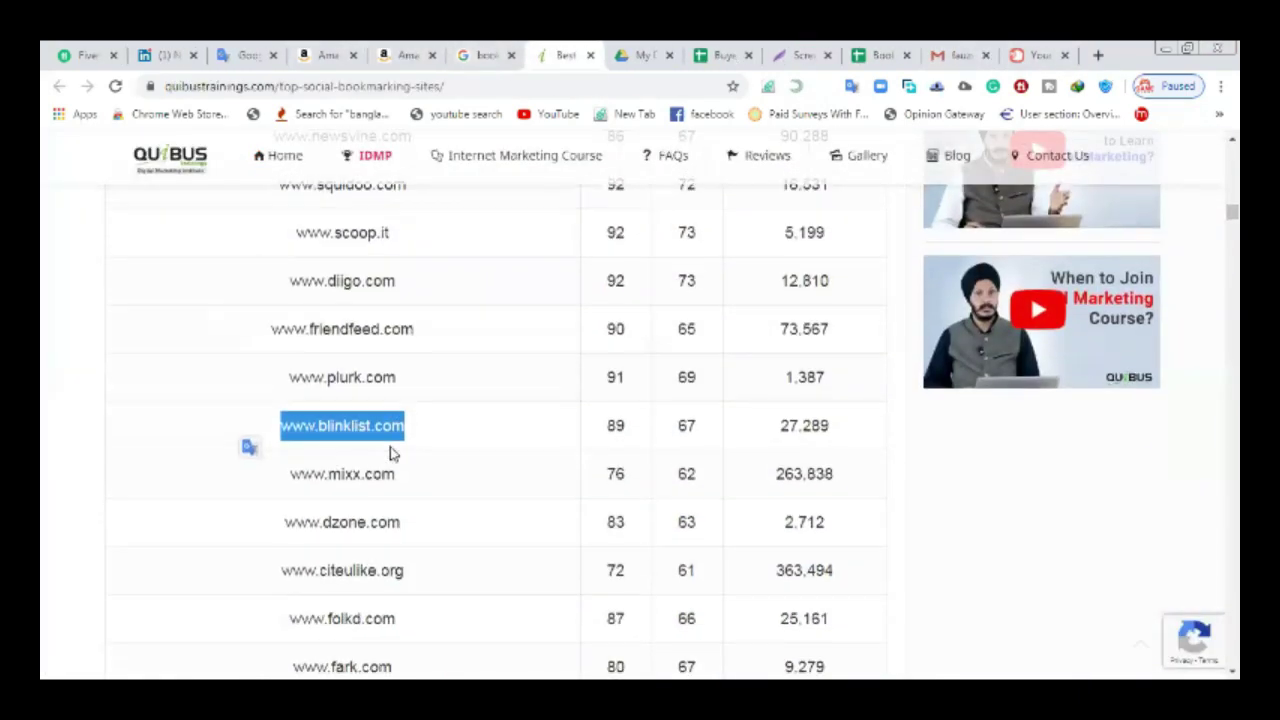
drag(400, 477, 278, 500)
key(ctrl+c)
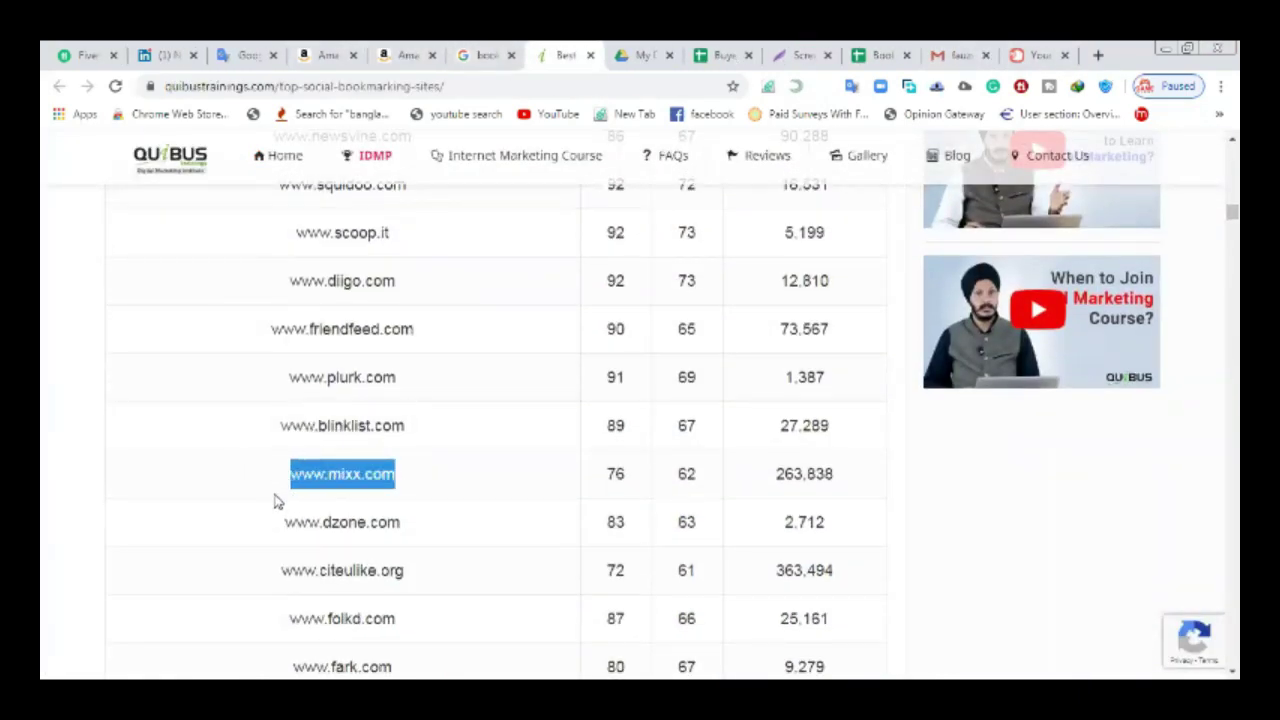
click(1098, 56)
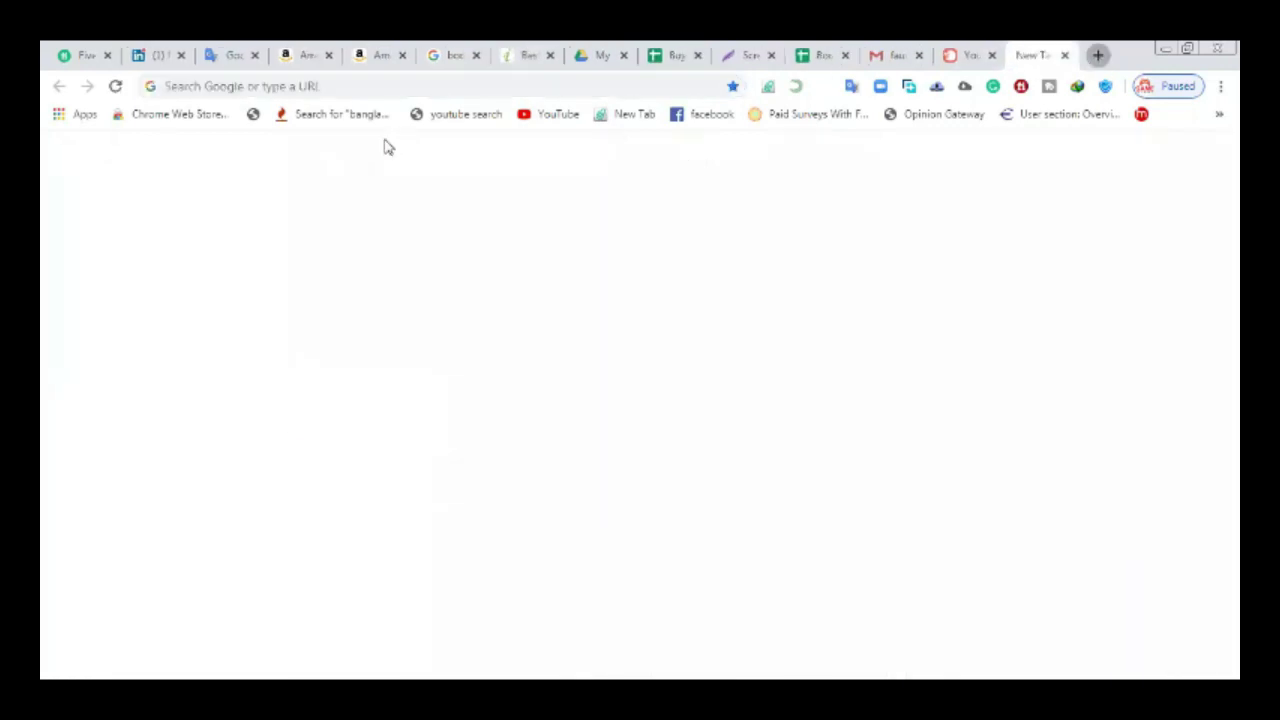
click(257, 86)
key(ctrl+v)
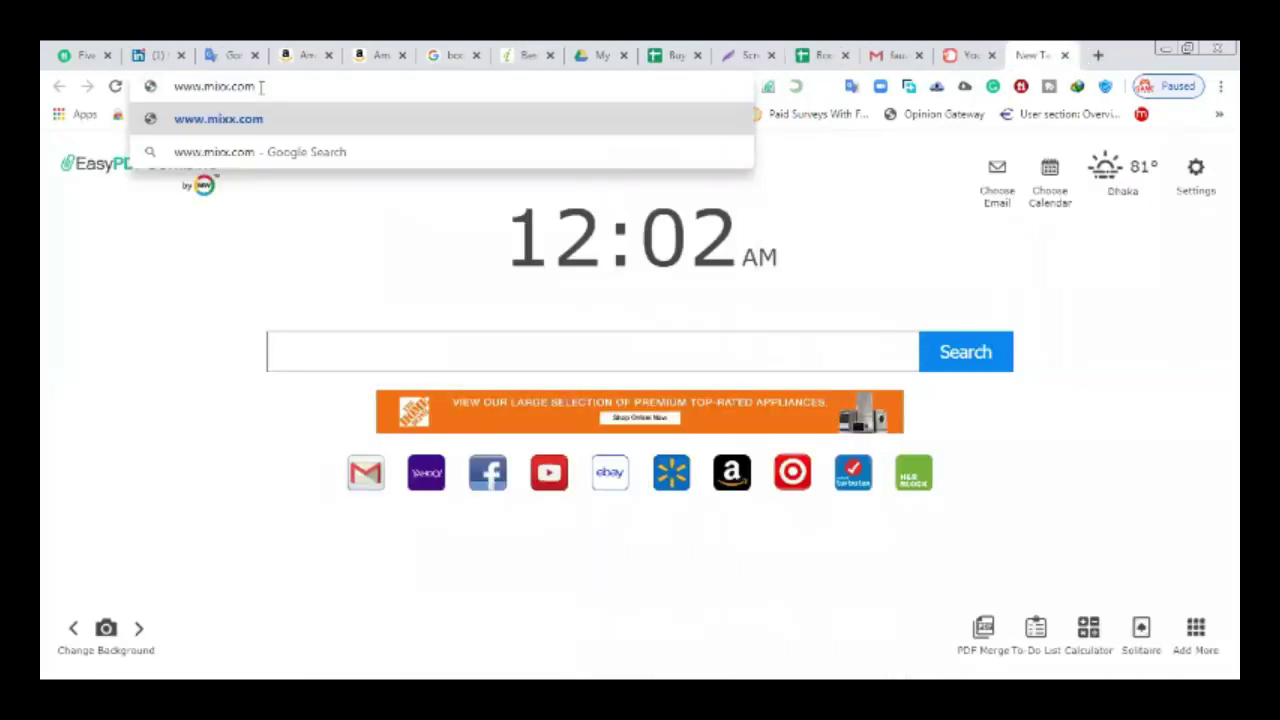
key(Return)
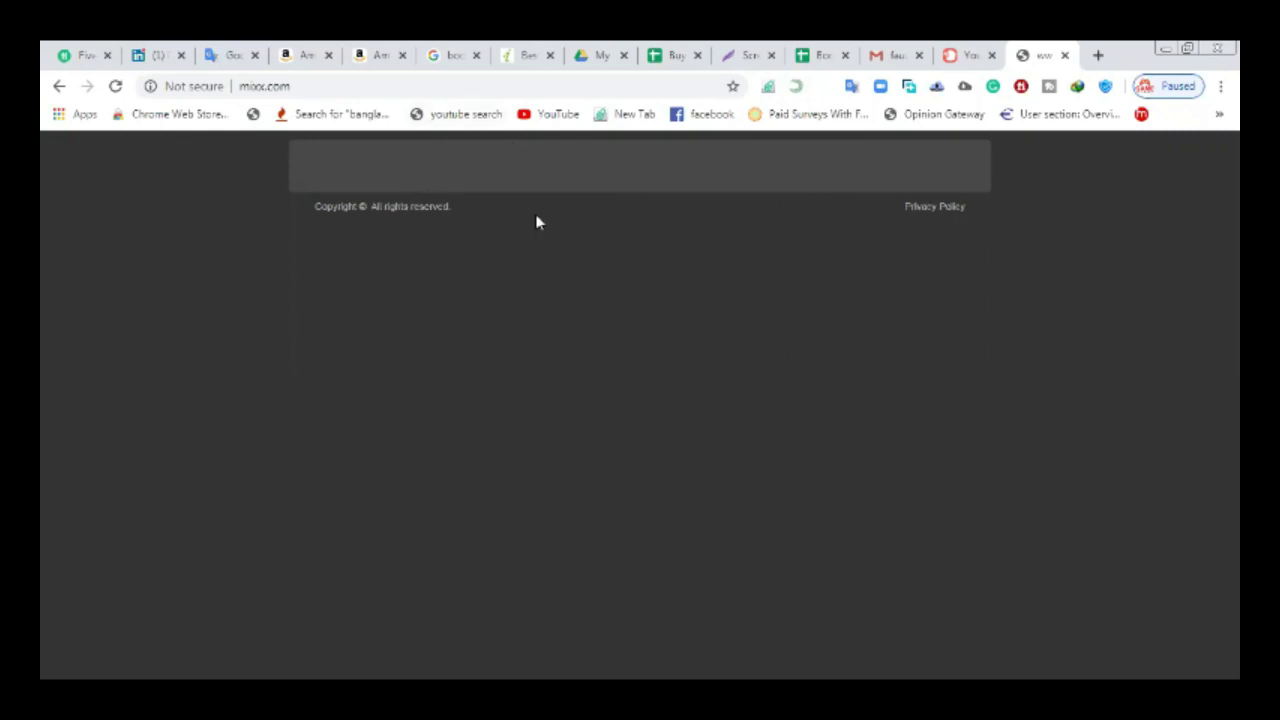
click(1064, 55)
scroll(370, 400, down, 2)
drag(412, 352, 272, 360)
key(ctrl+c)
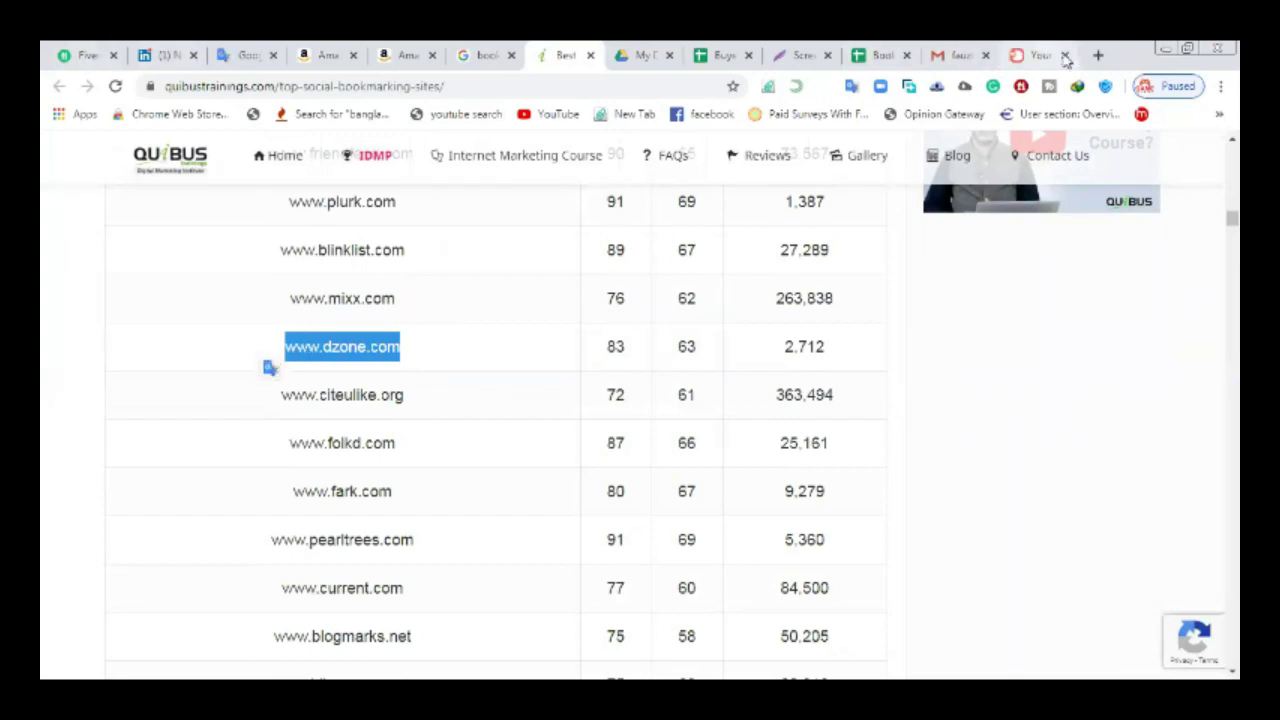
click(1098, 55)
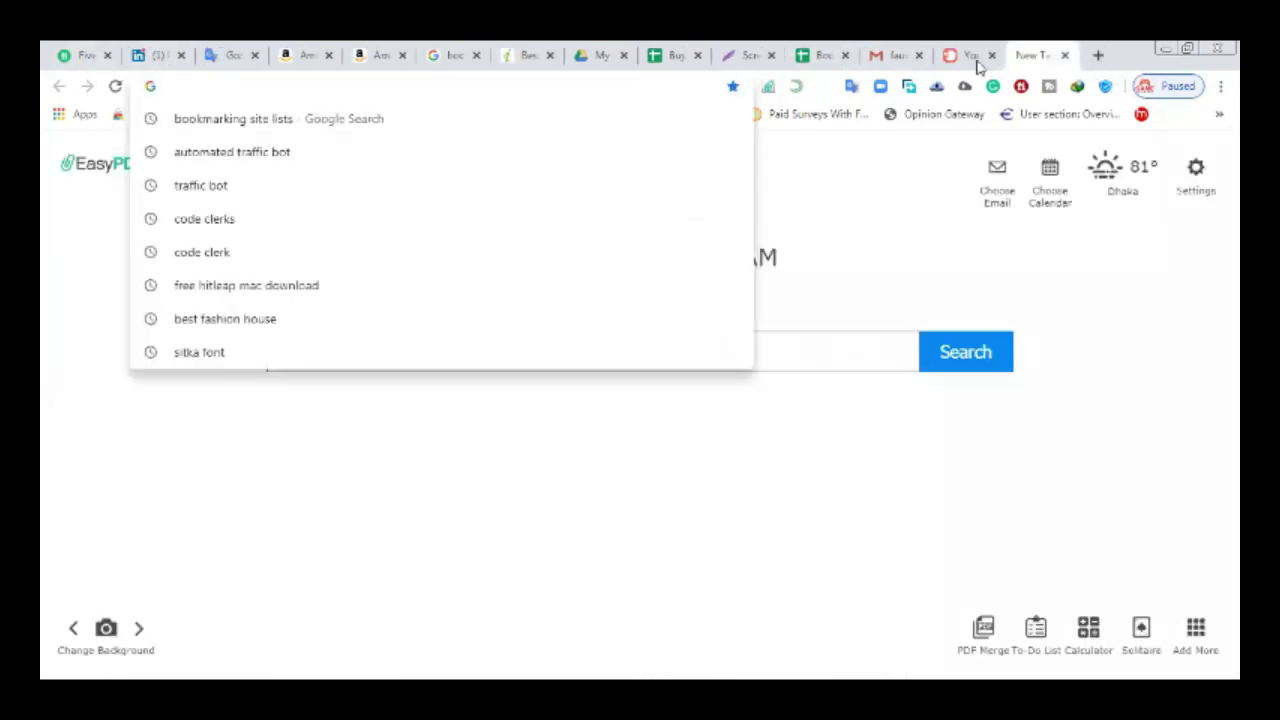
key(ctrl+v)
key(Return)
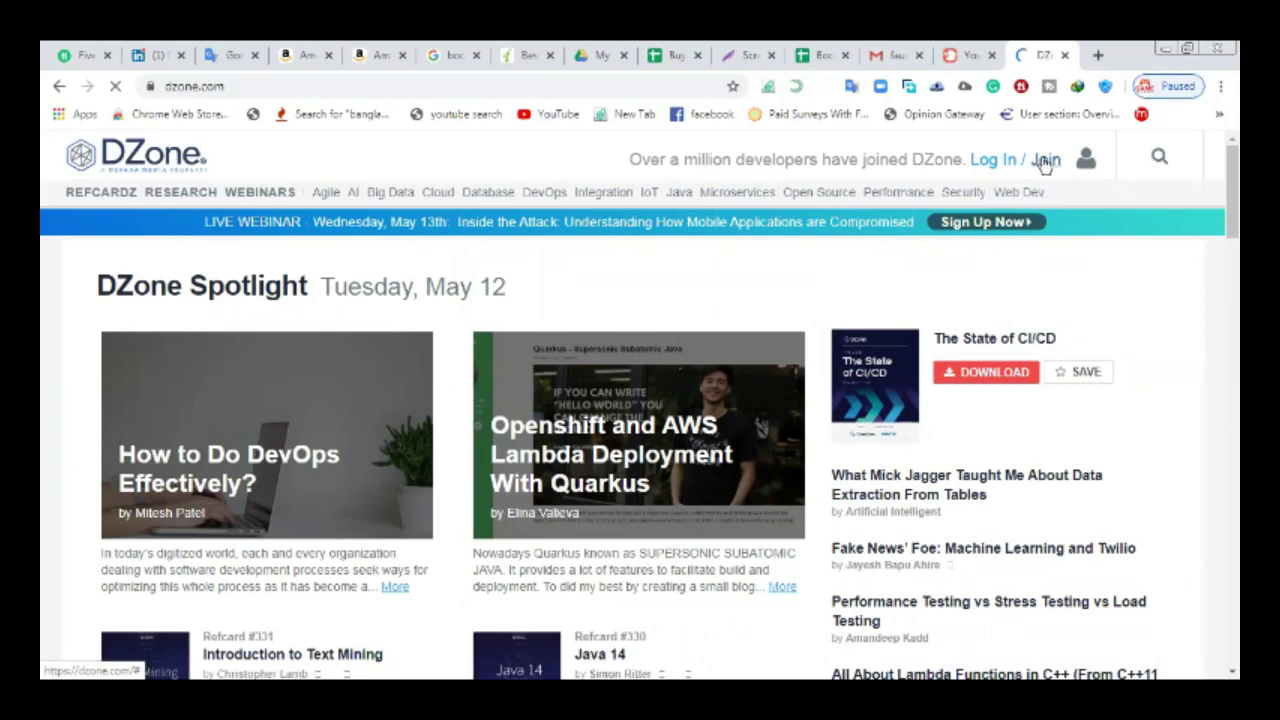
click(1042, 160)
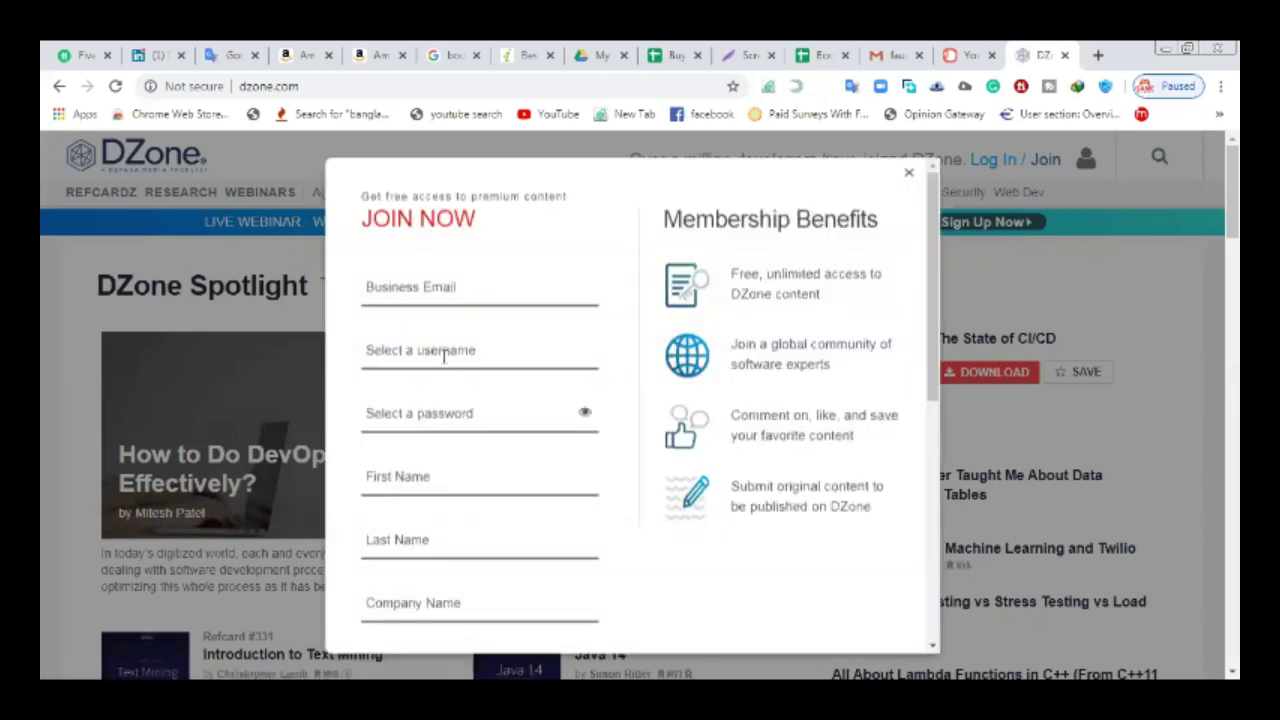
- Enter the business e-mail, username, password, and first and last name in the DZone sign-up form
click(435, 291)
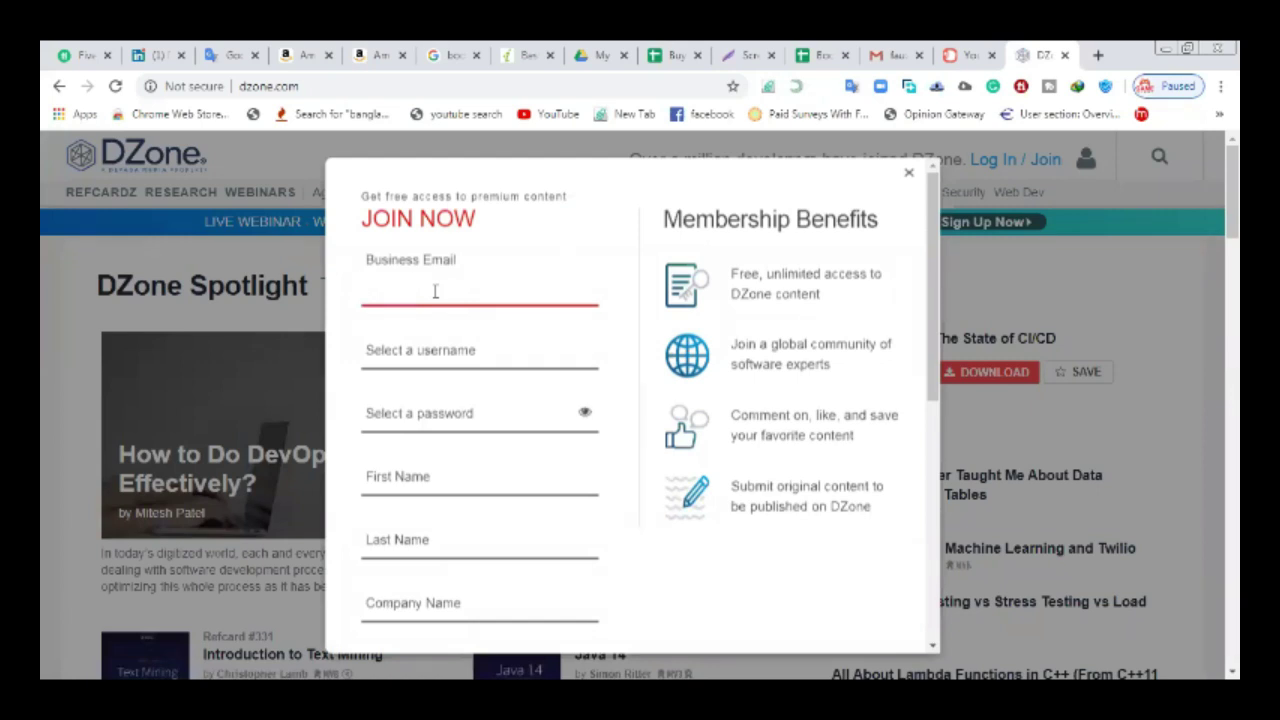
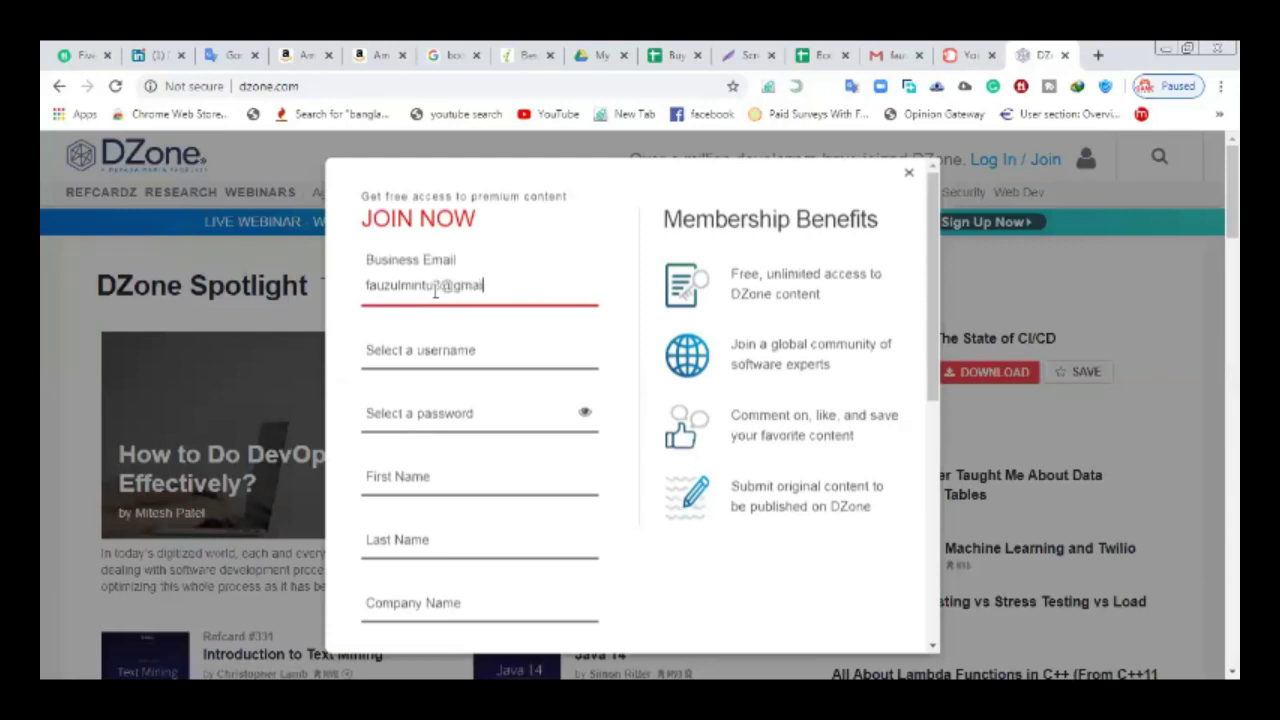
click(443, 349)
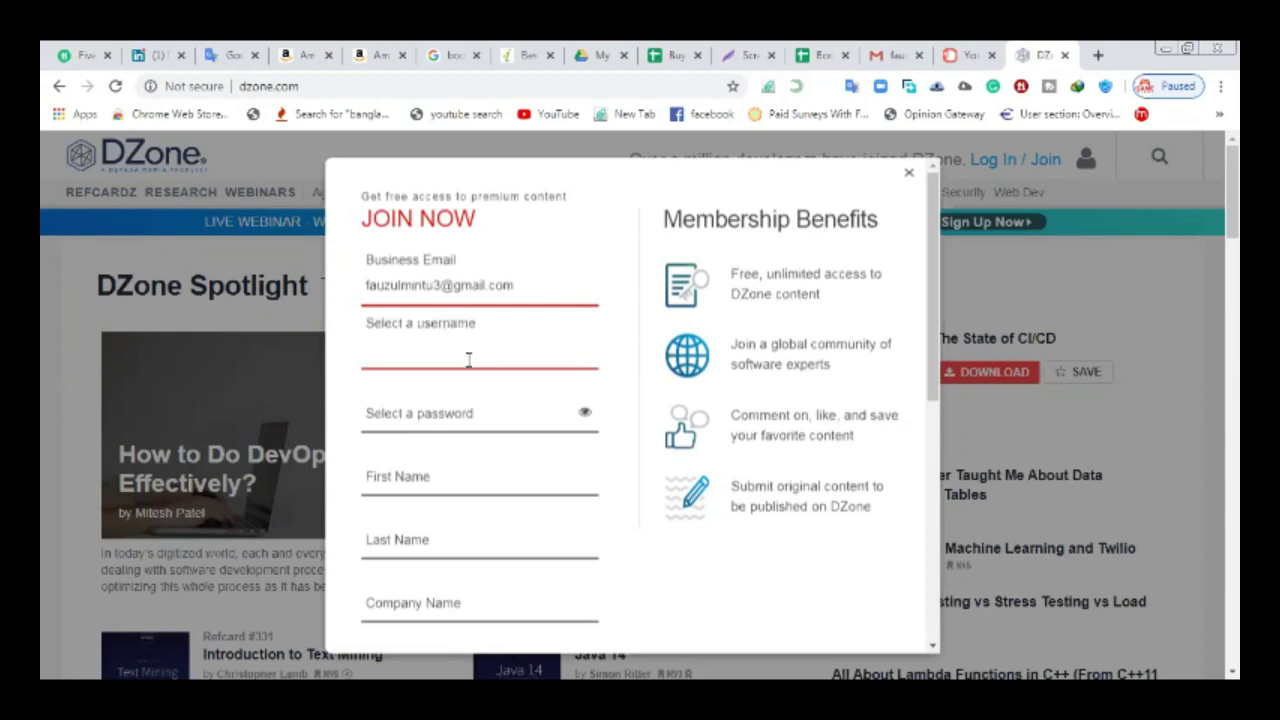
text(fauzul1)
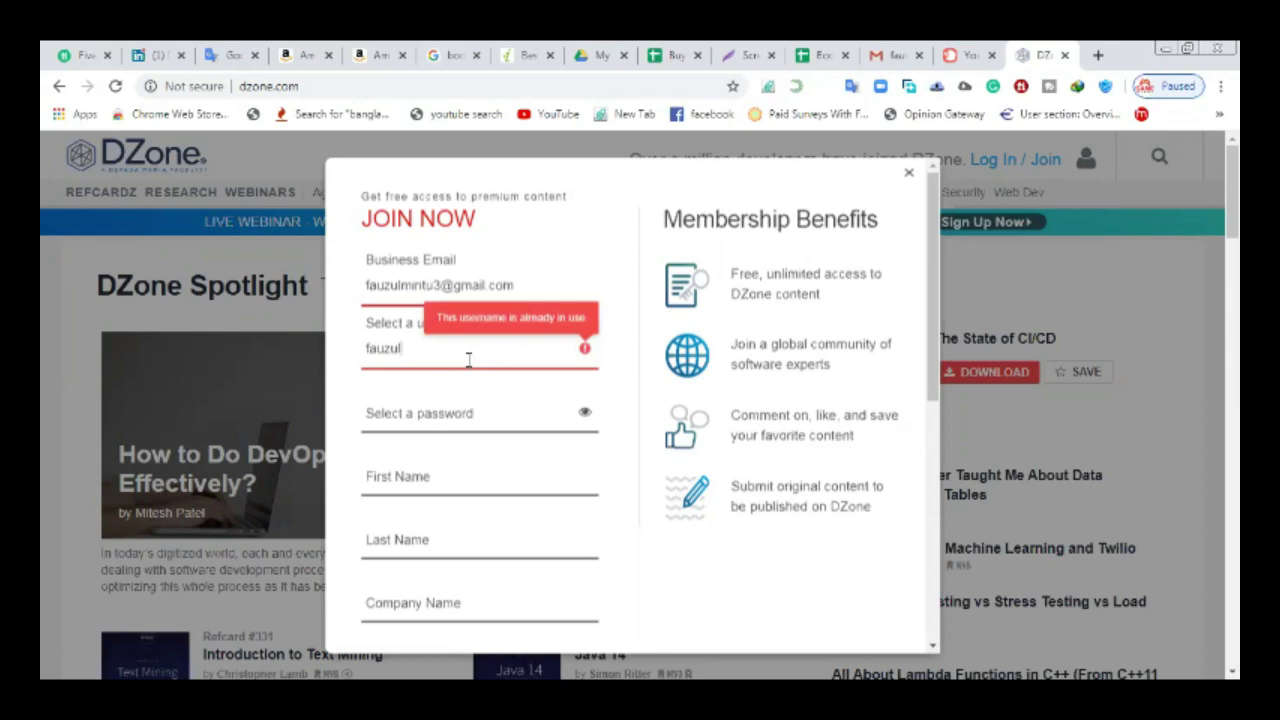
click(430, 423)
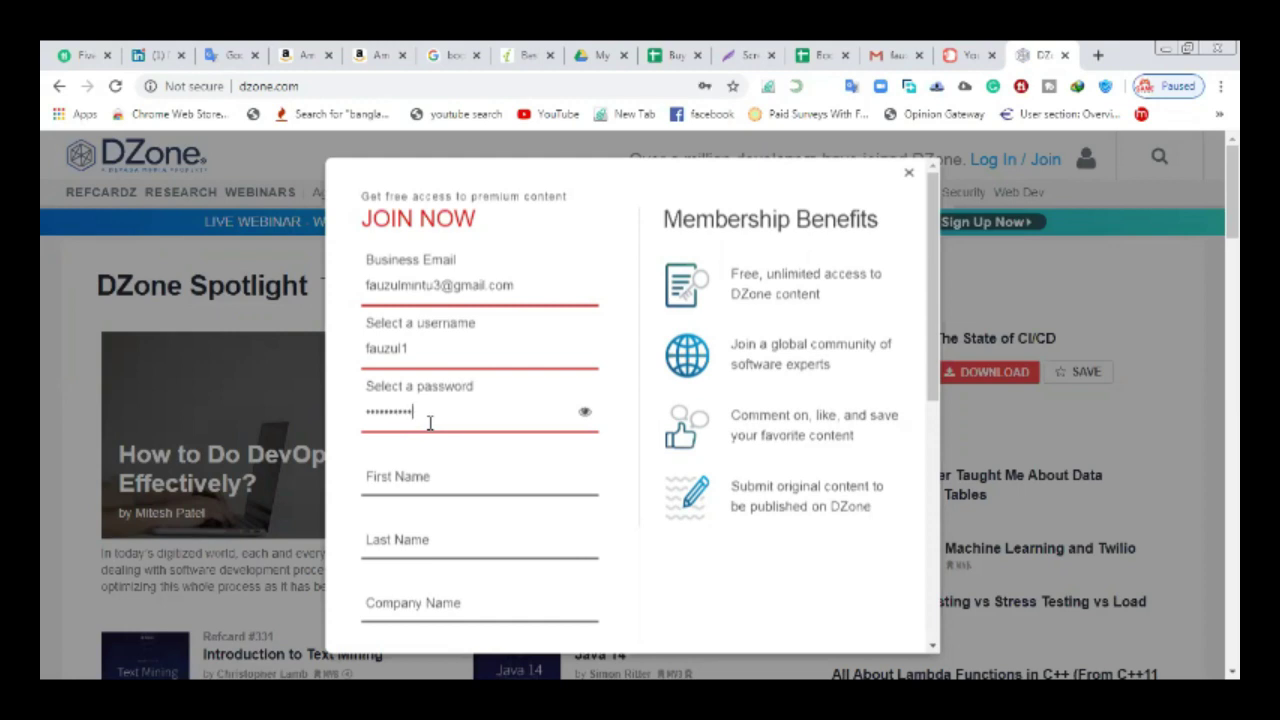
click(407, 489)
text(fauzul)
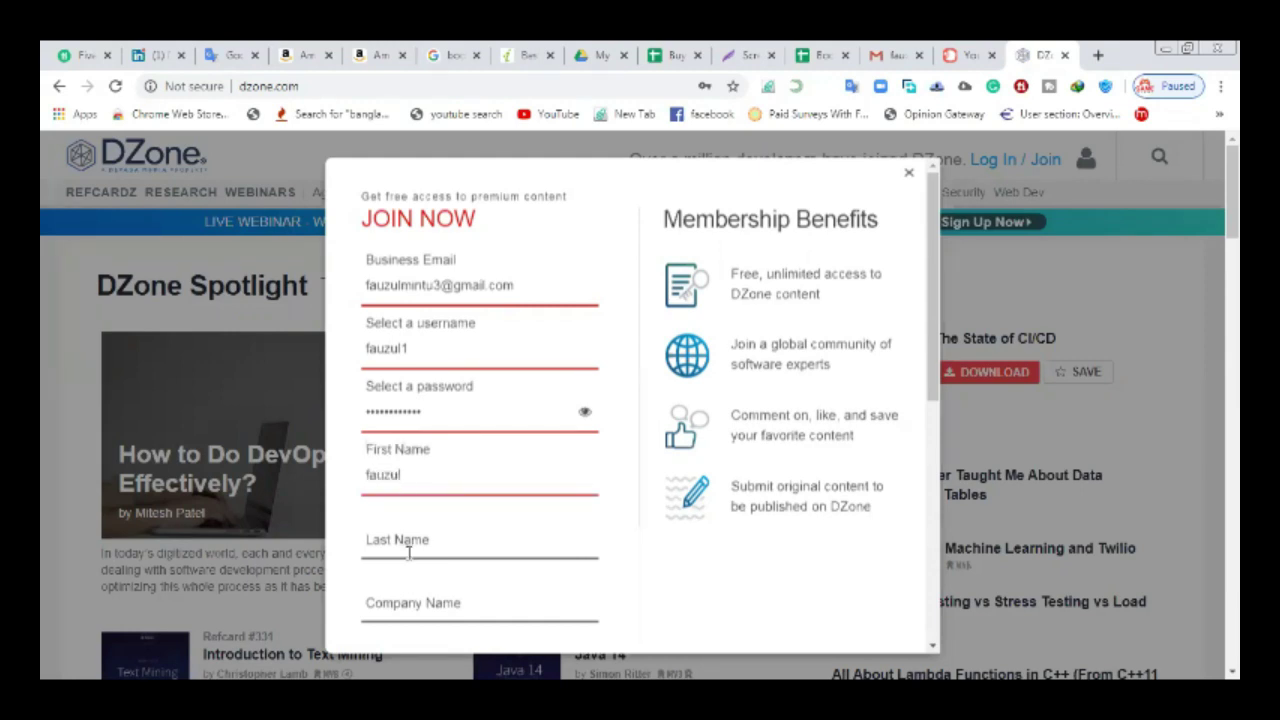
click(408, 549)
text(azim)
- Fill in the company name and the job title 'Computer'
scroll(405, 548, down, 2)
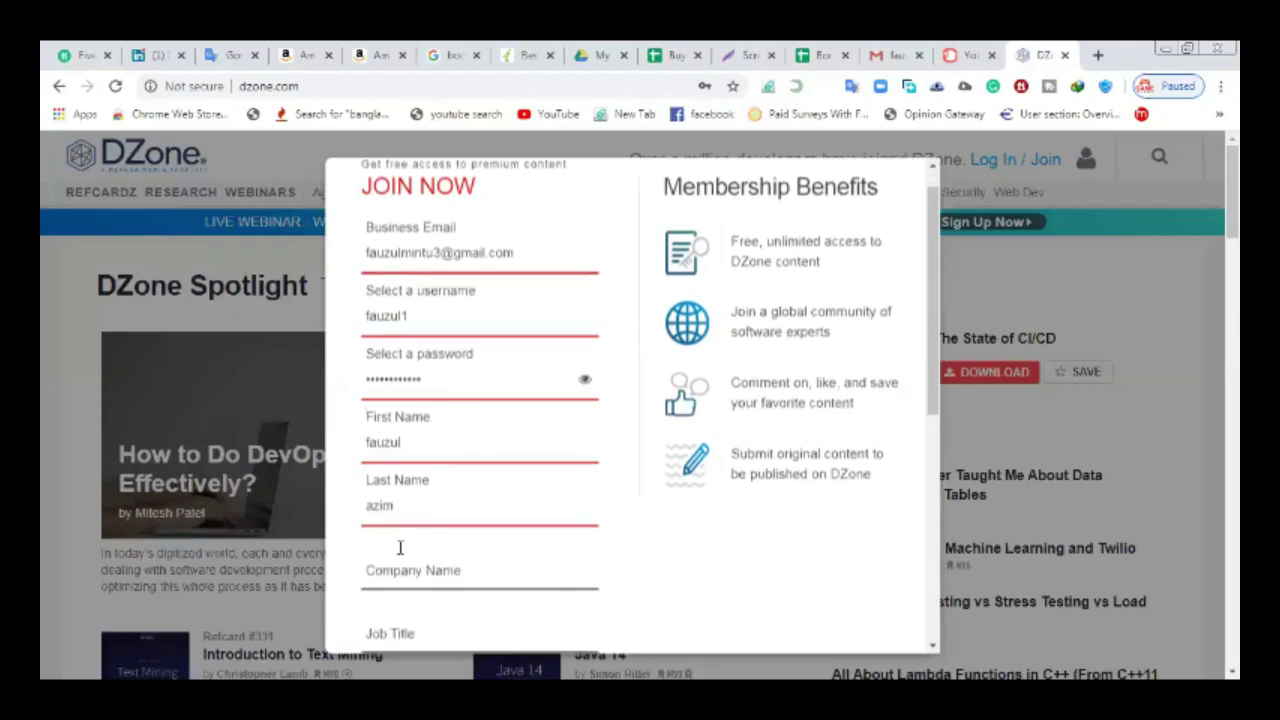
click(411, 519)
text(Fauzul)
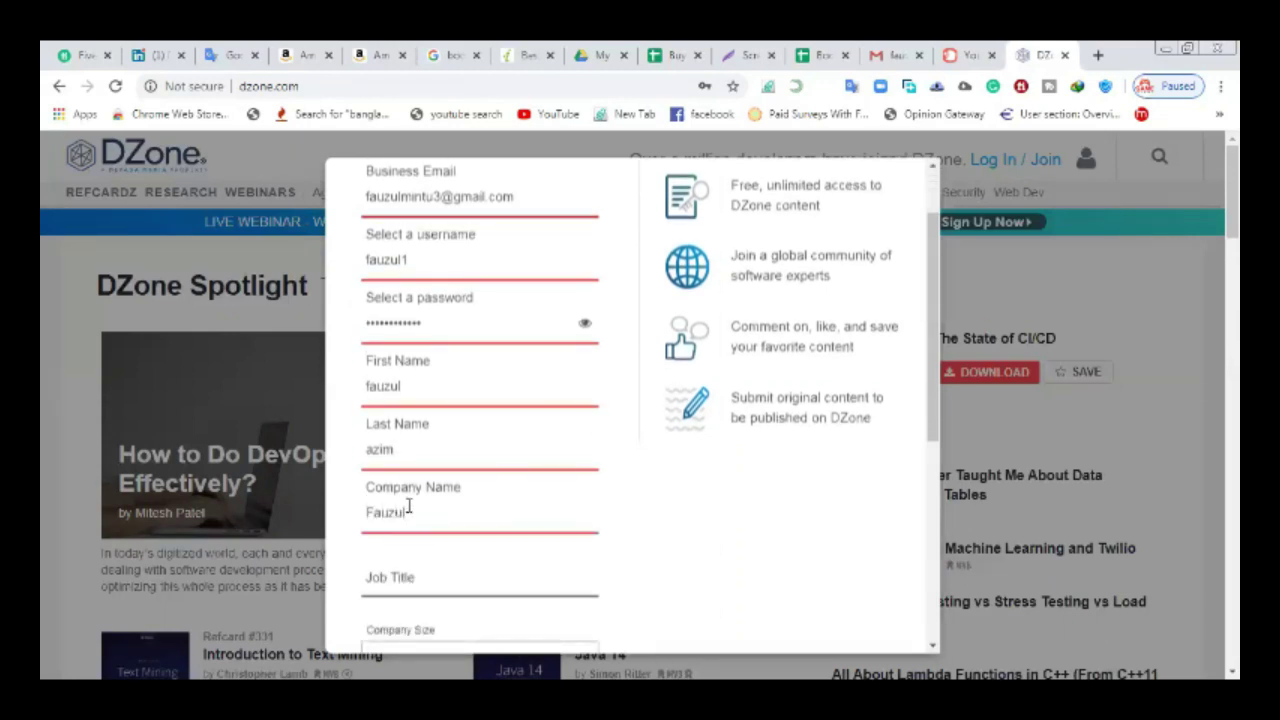
scroll(403, 471, down, 4)
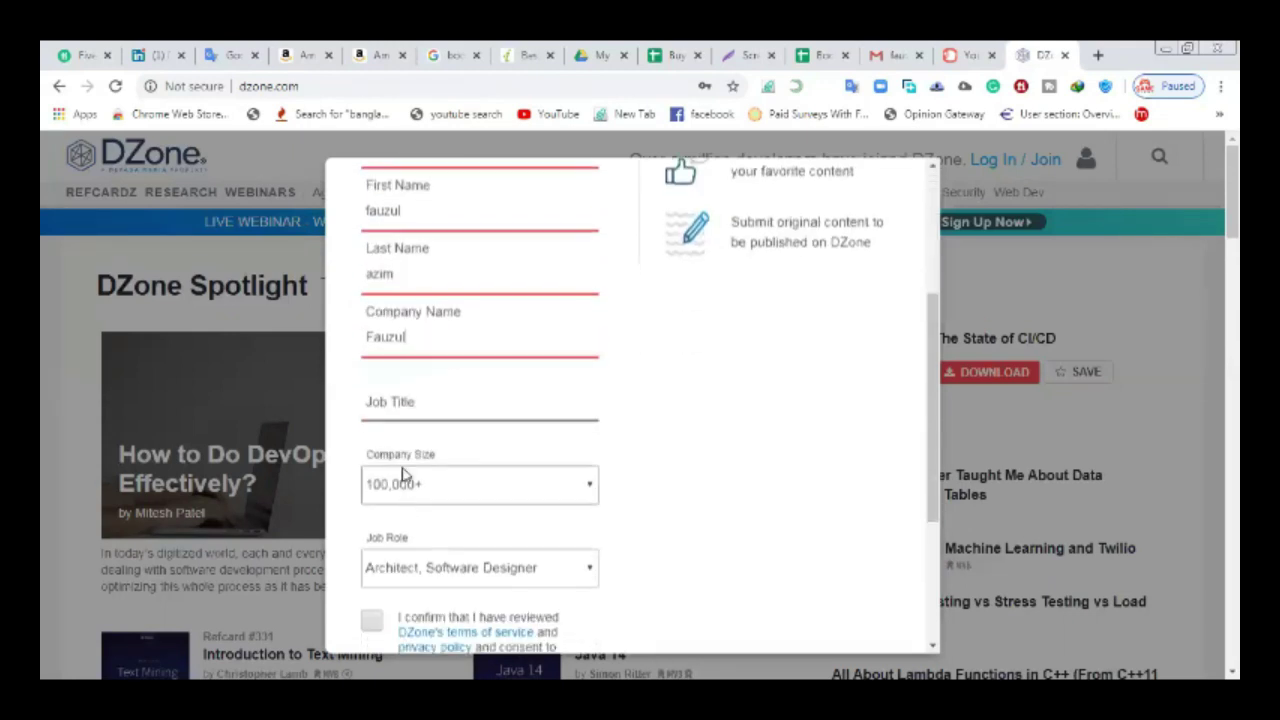
click(415, 403)
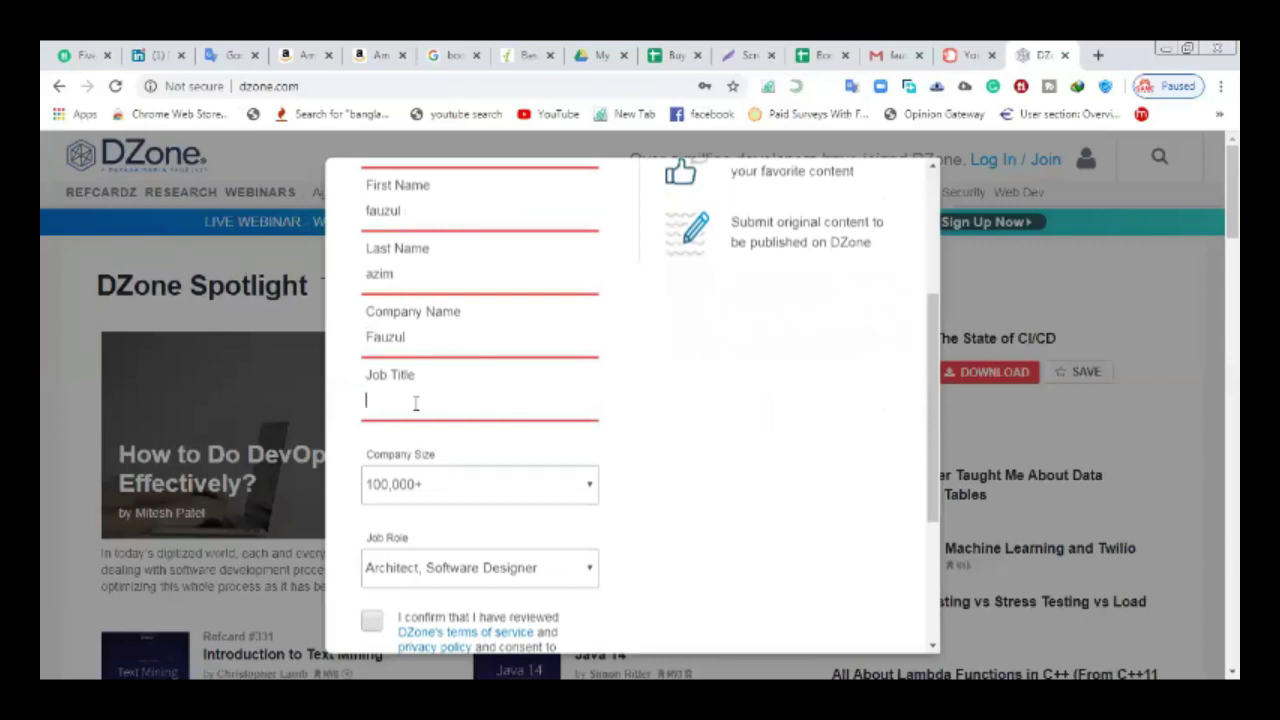
text(Computer)
- Set company size to 50,000 to 99,999 and job role to Marketing, Sales, Communication
scroll(418, 405, down, 1)
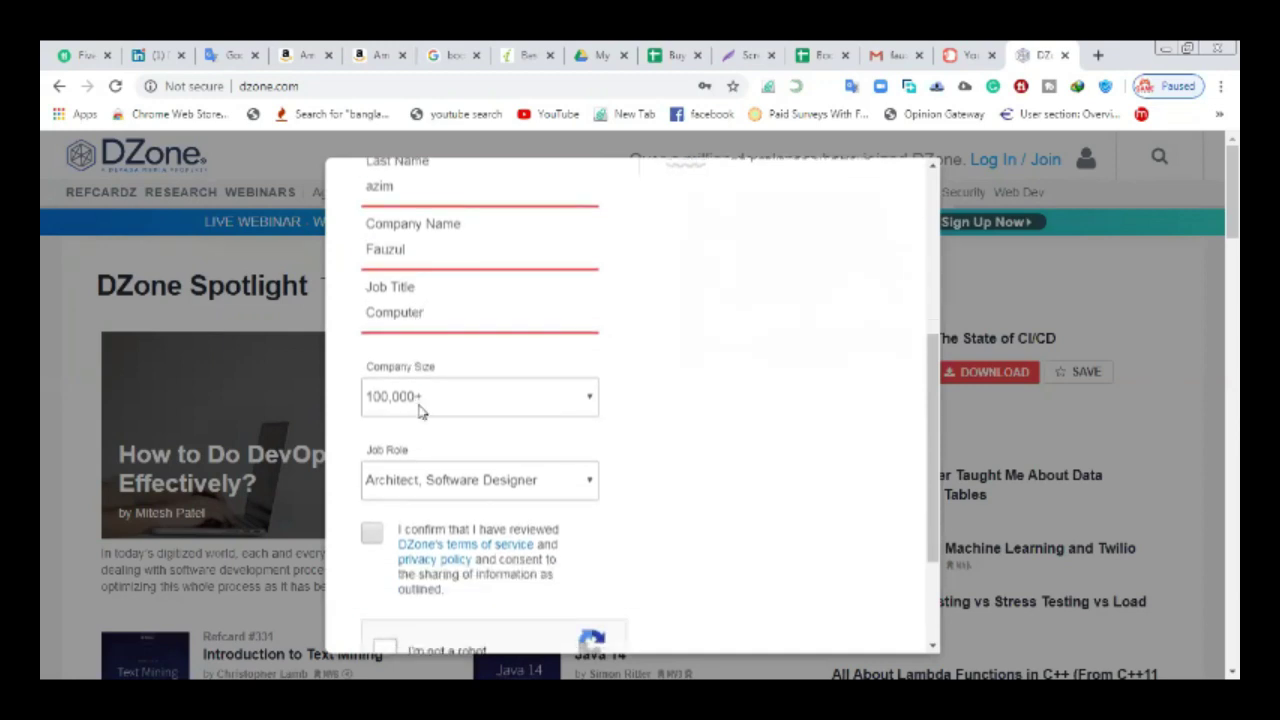
click(443, 395)
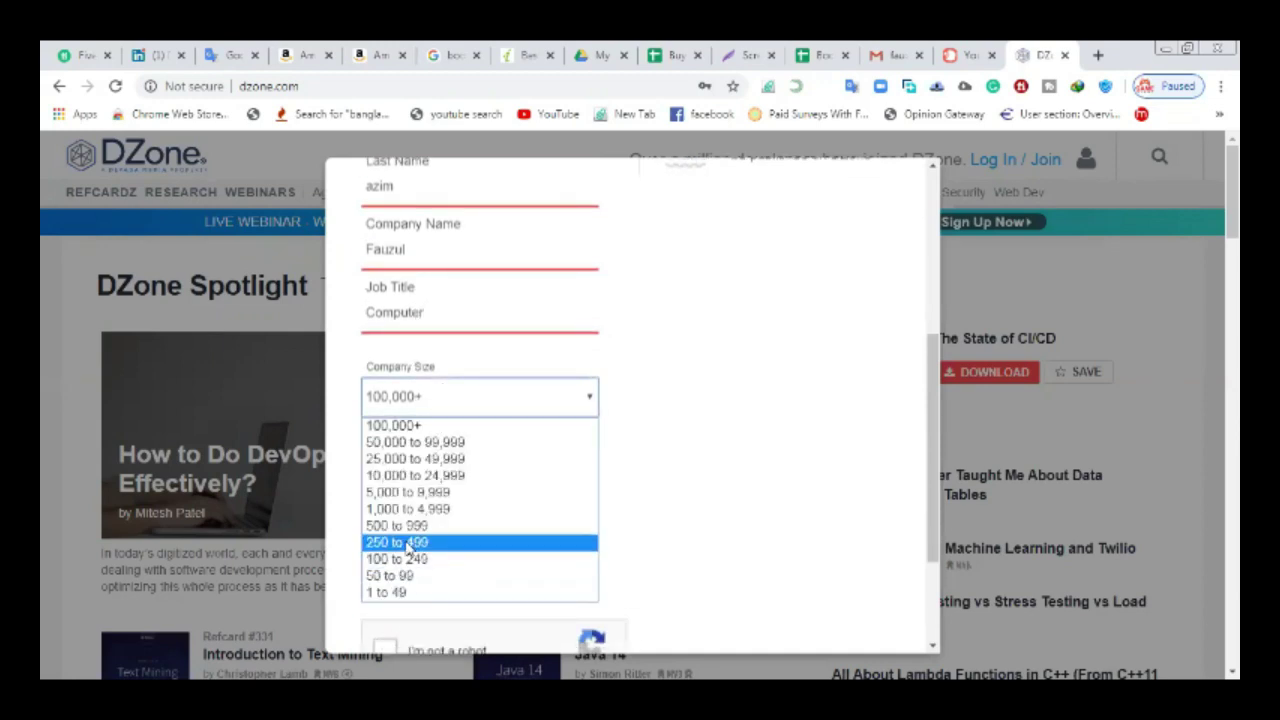
click(412, 446)
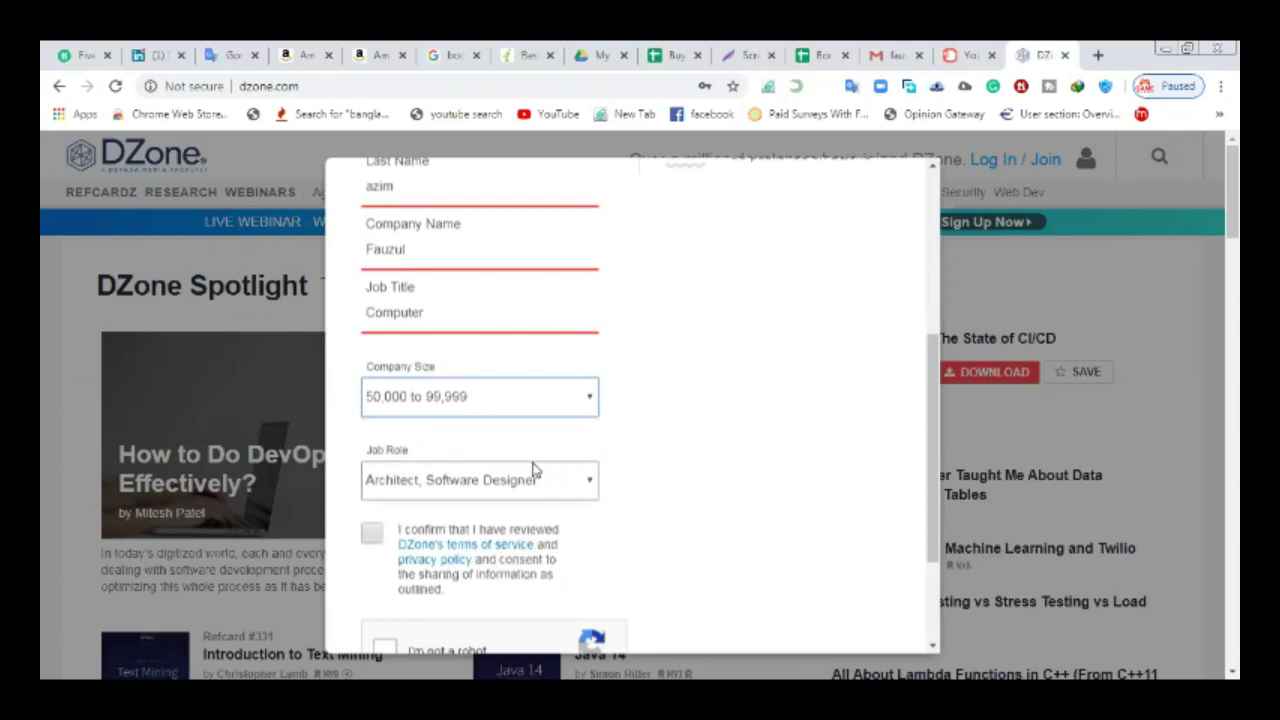
scroll(536, 470, down, 1)
click(410, 396)
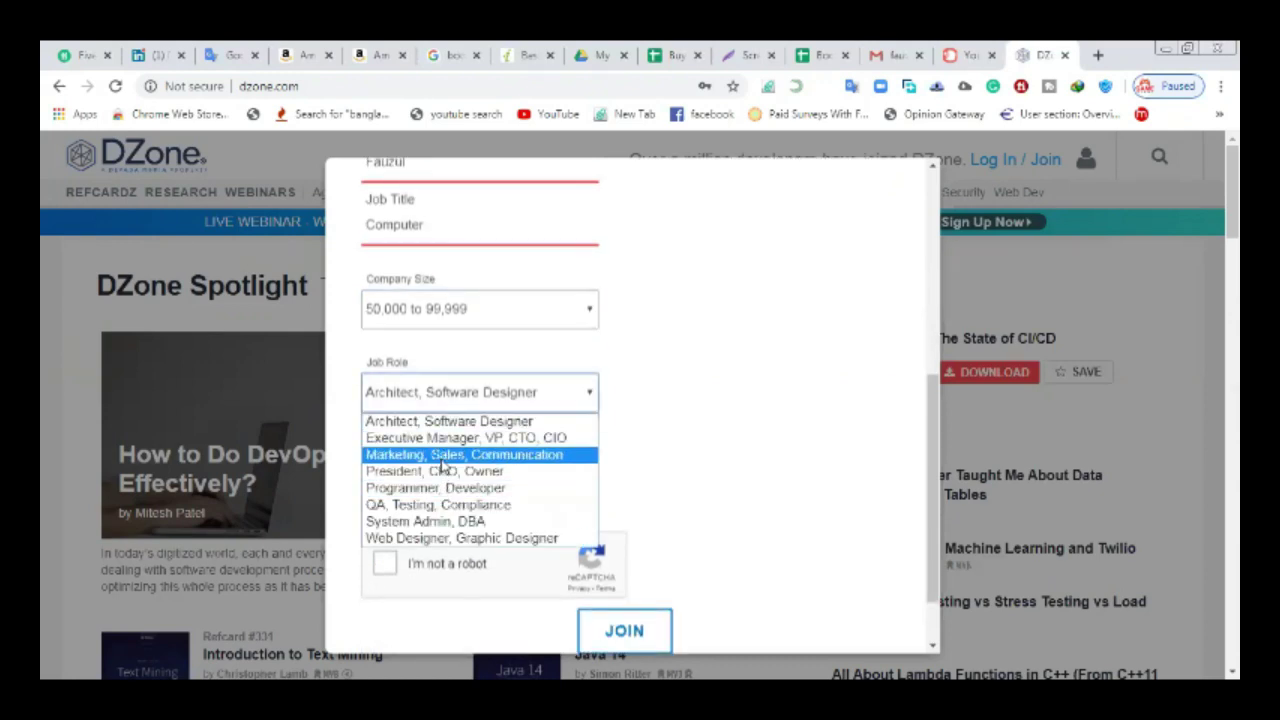
click(452, 455)
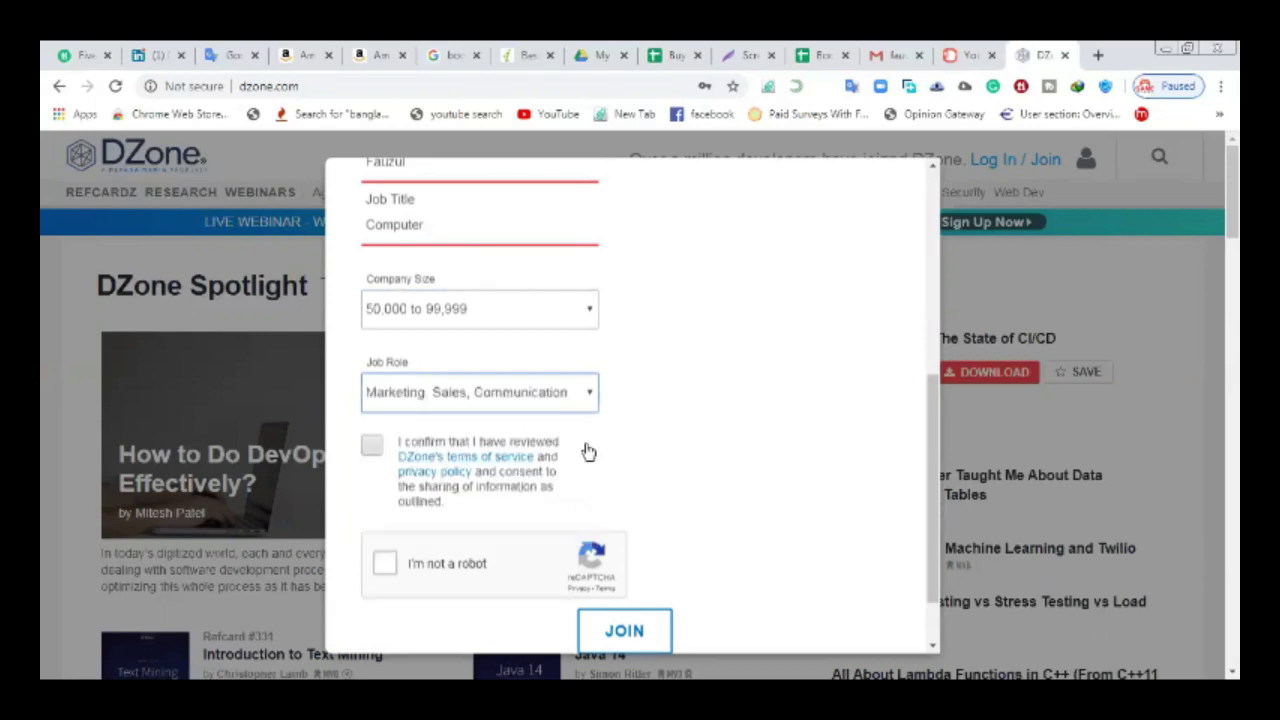
- Accept the terms, pass the reCAPTCHA, submit with JOIN, and save the password in the browser
scroll(500, 430, down, 1)
click(371, 373)
click(390, 488)
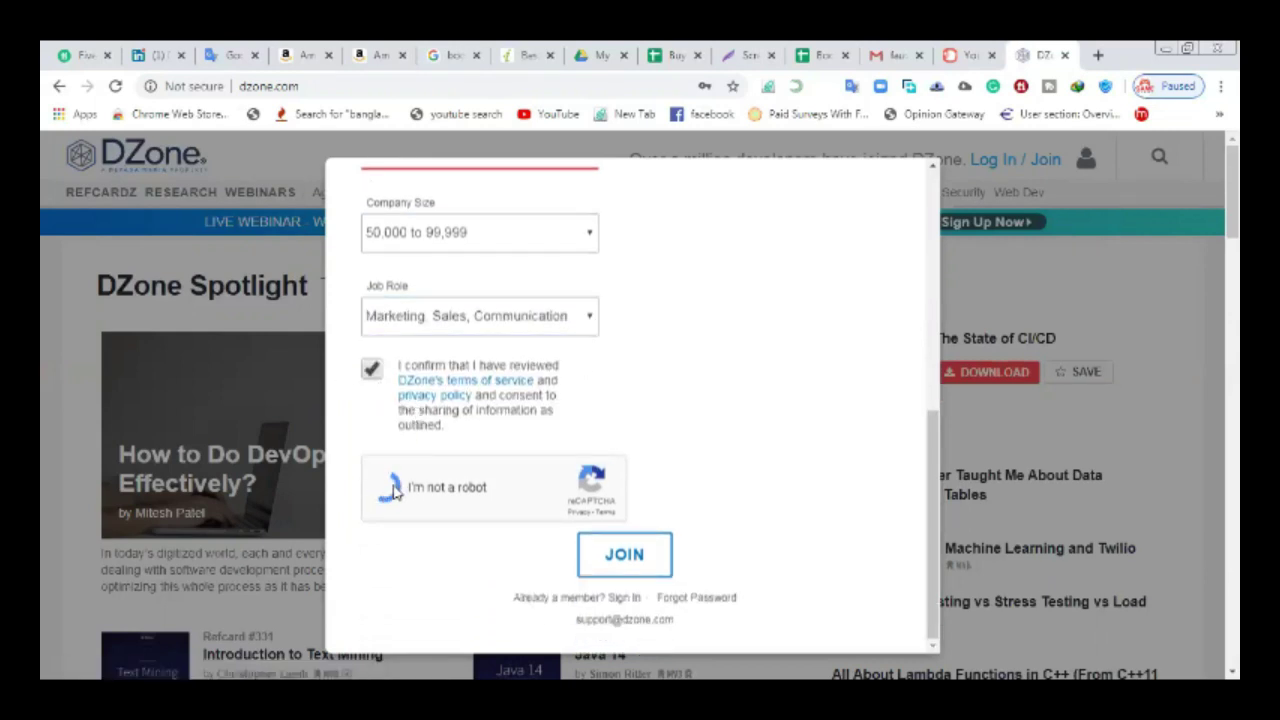
click(628, 560)
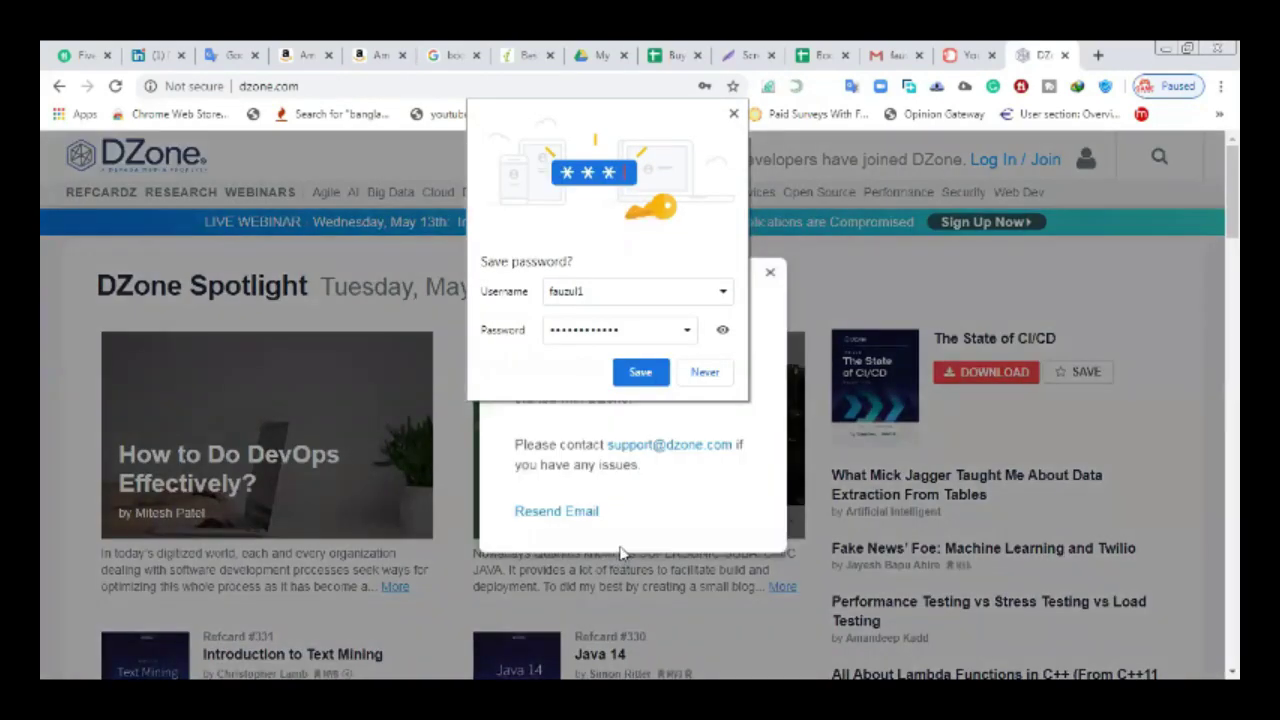
click(640, 374)
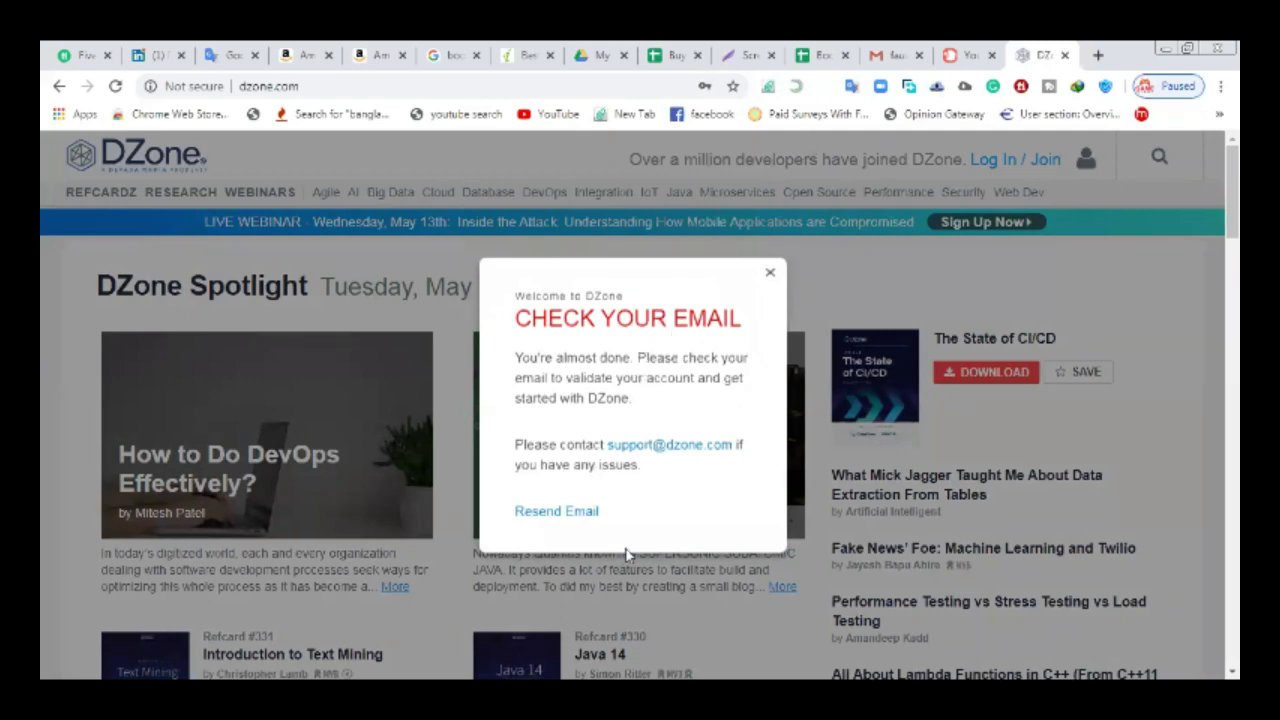
- Open the 'Thanks for registering at DZone!' email under Gmail Promotions and click VALIDATE
click(893, 56)
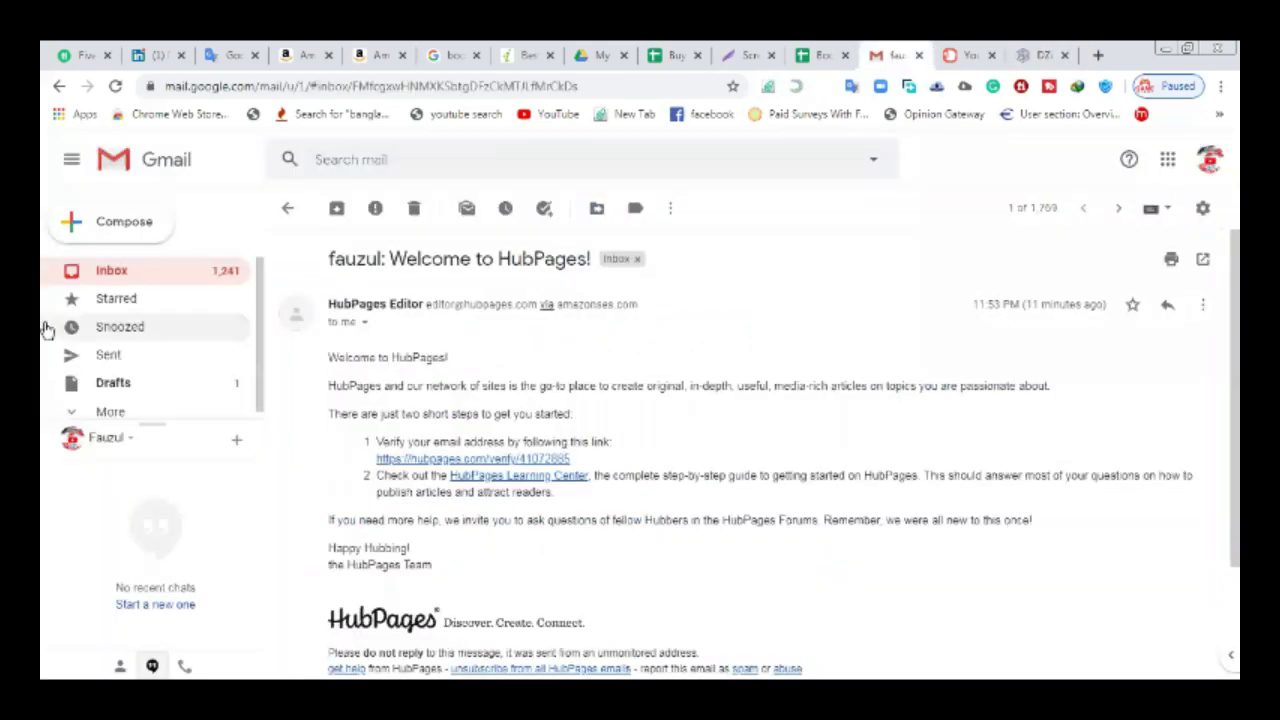
click(100, 284)
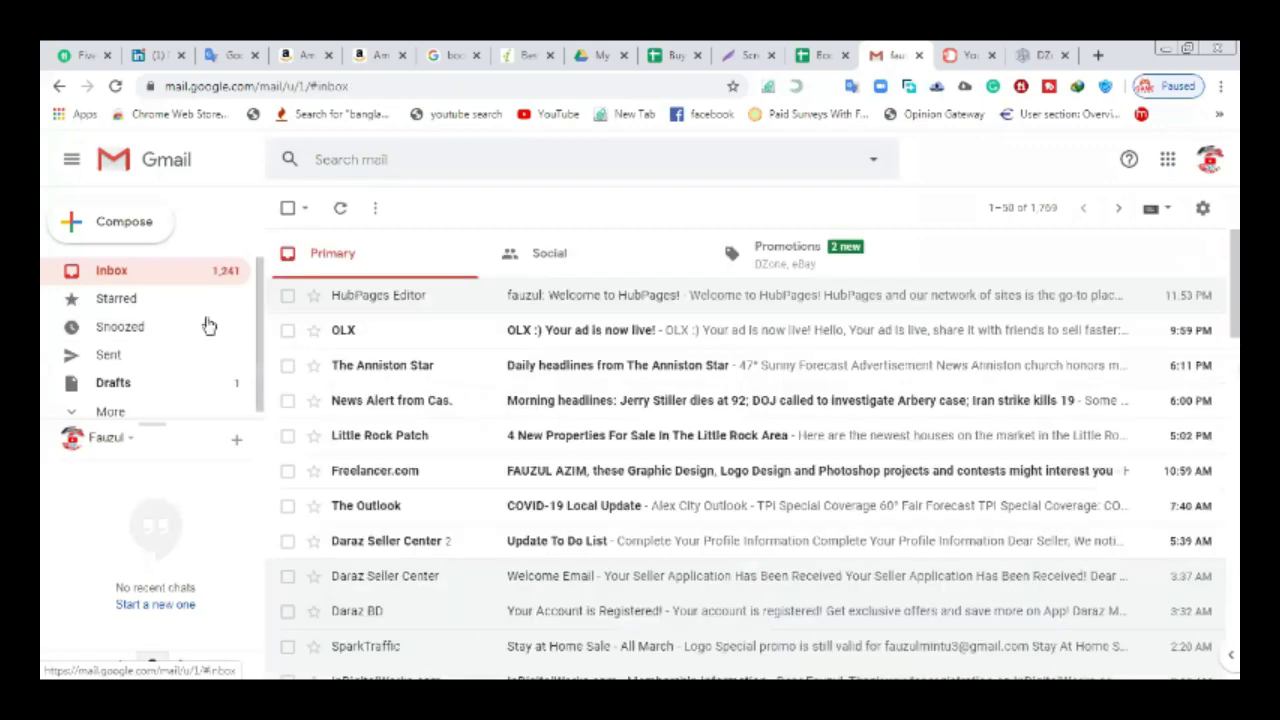
click(779, 256)
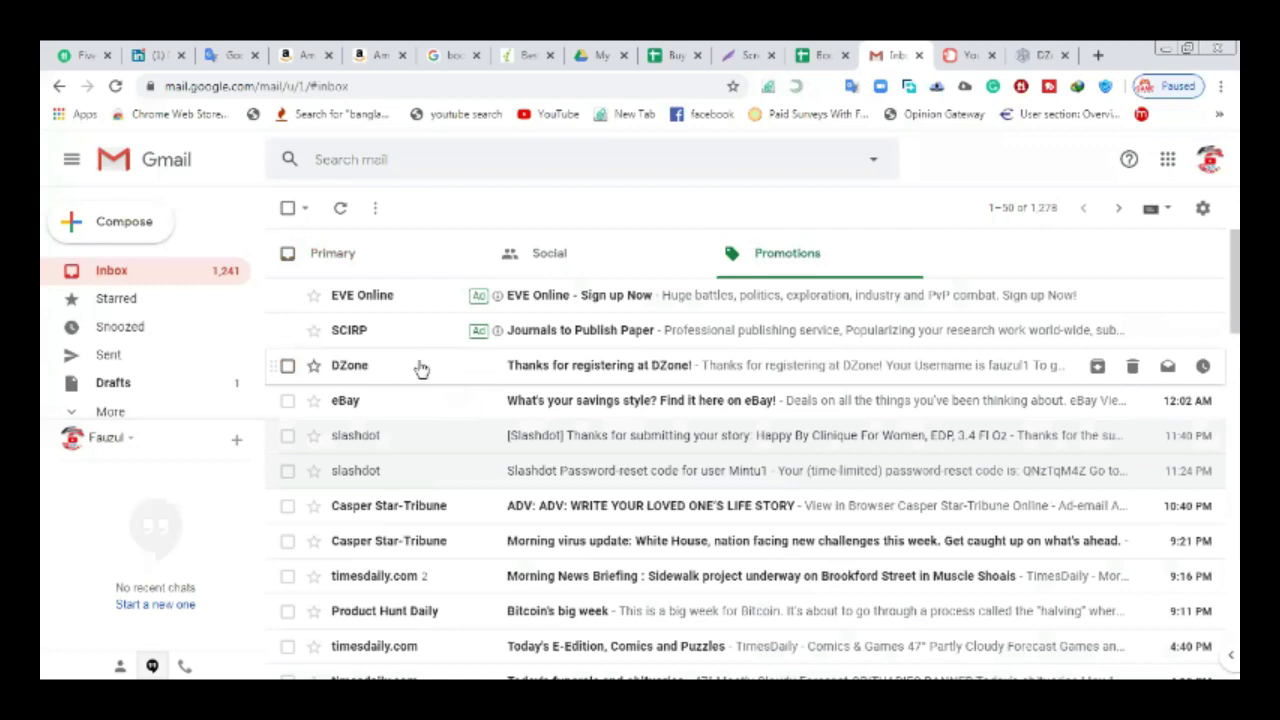
click(587, 367)
scroll(631, 636, down, 1)
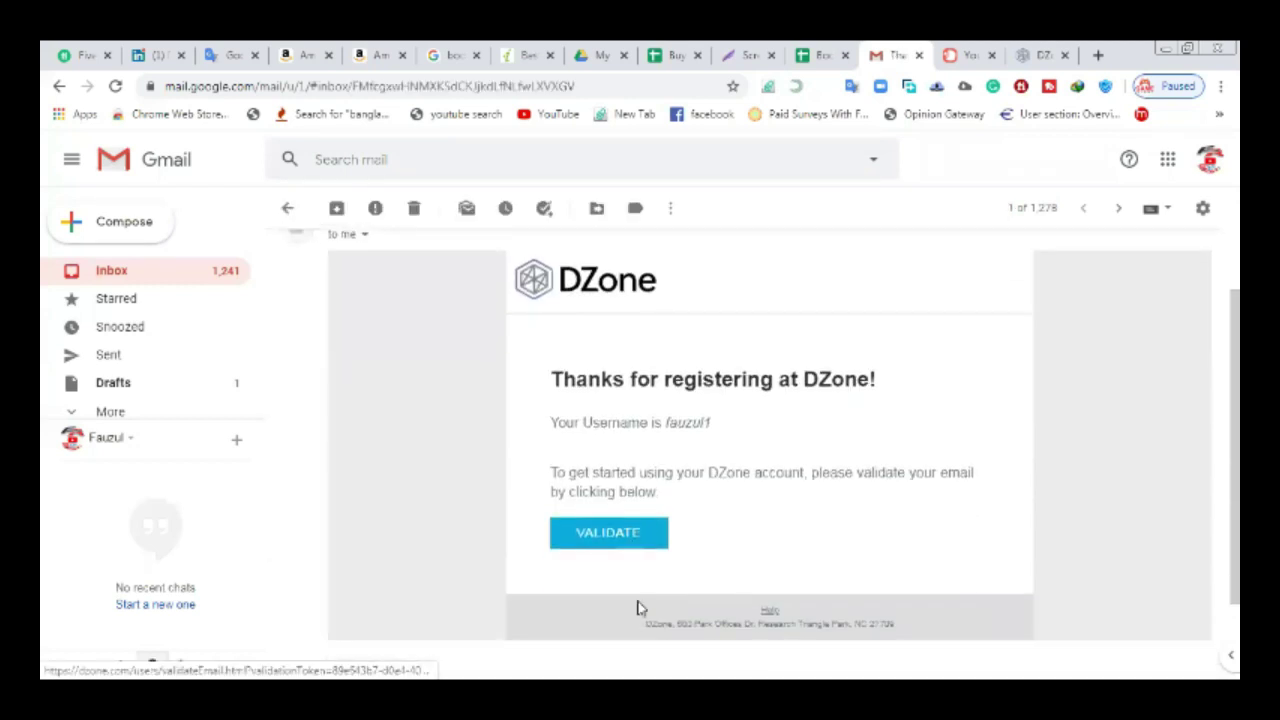
click(643, 540)
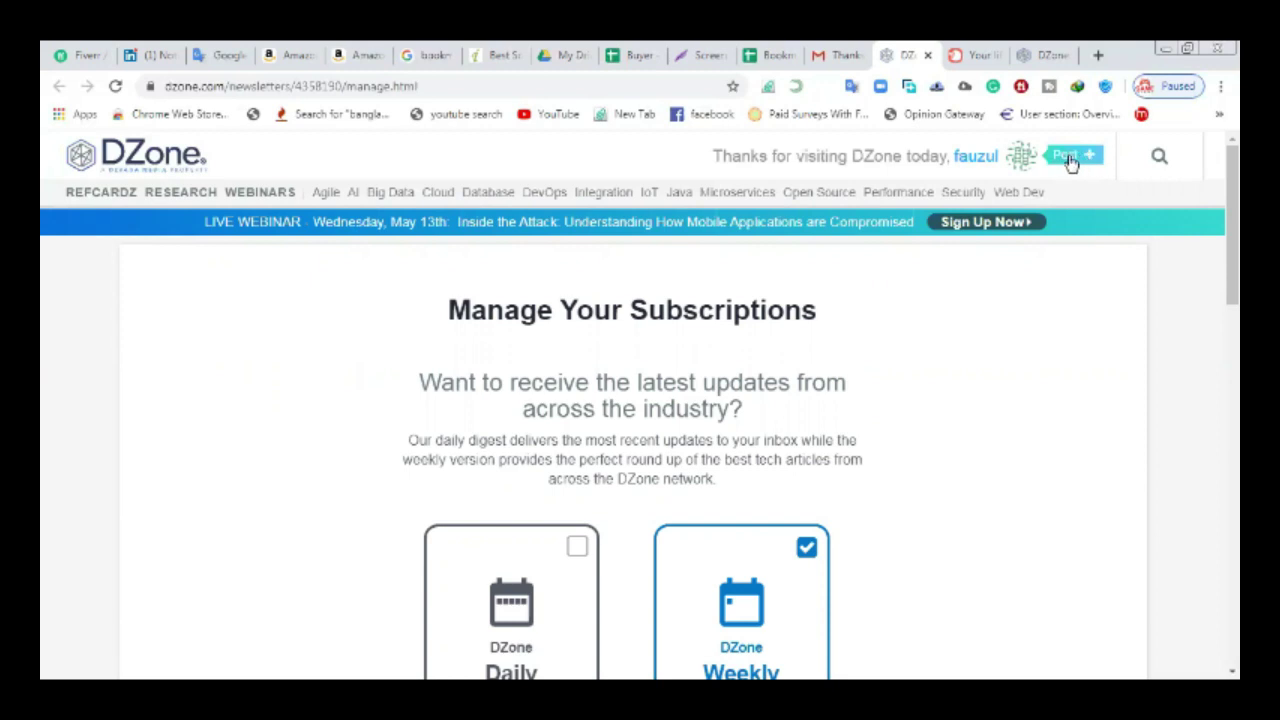
- Open a blank article via Post > Post an Article and look over its fields
click(1068, 157)
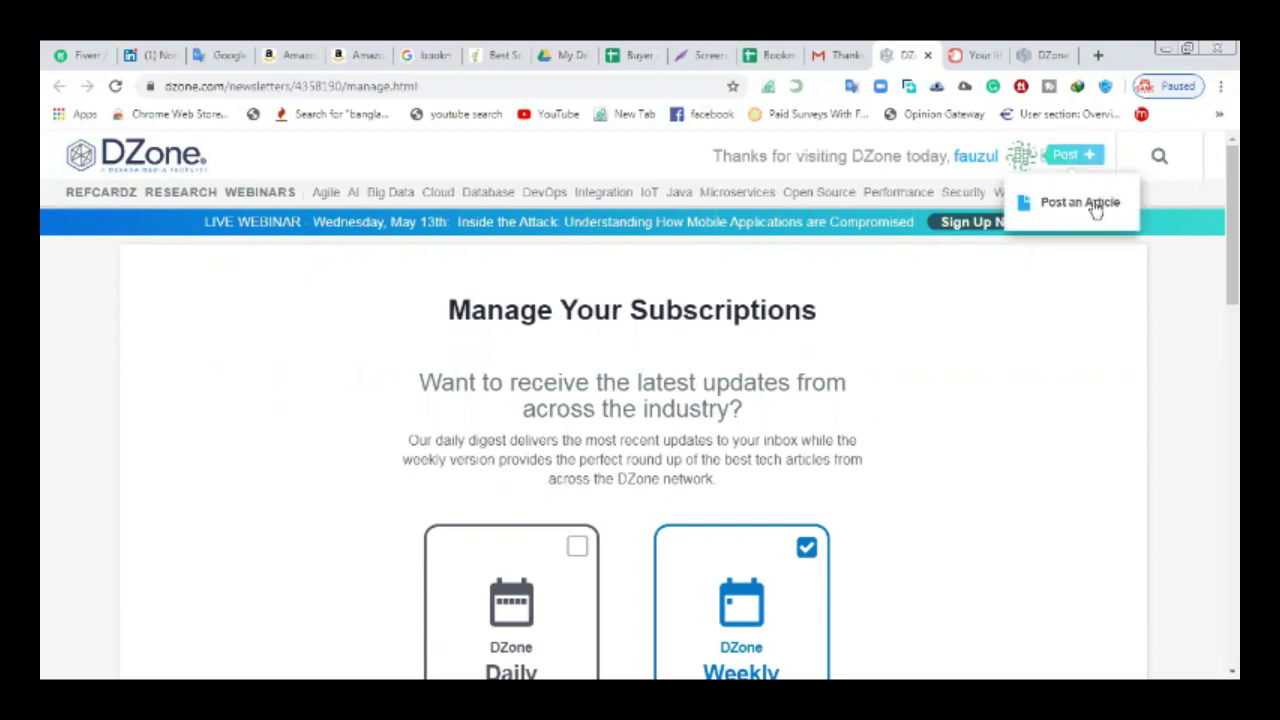
click(1078, 205)
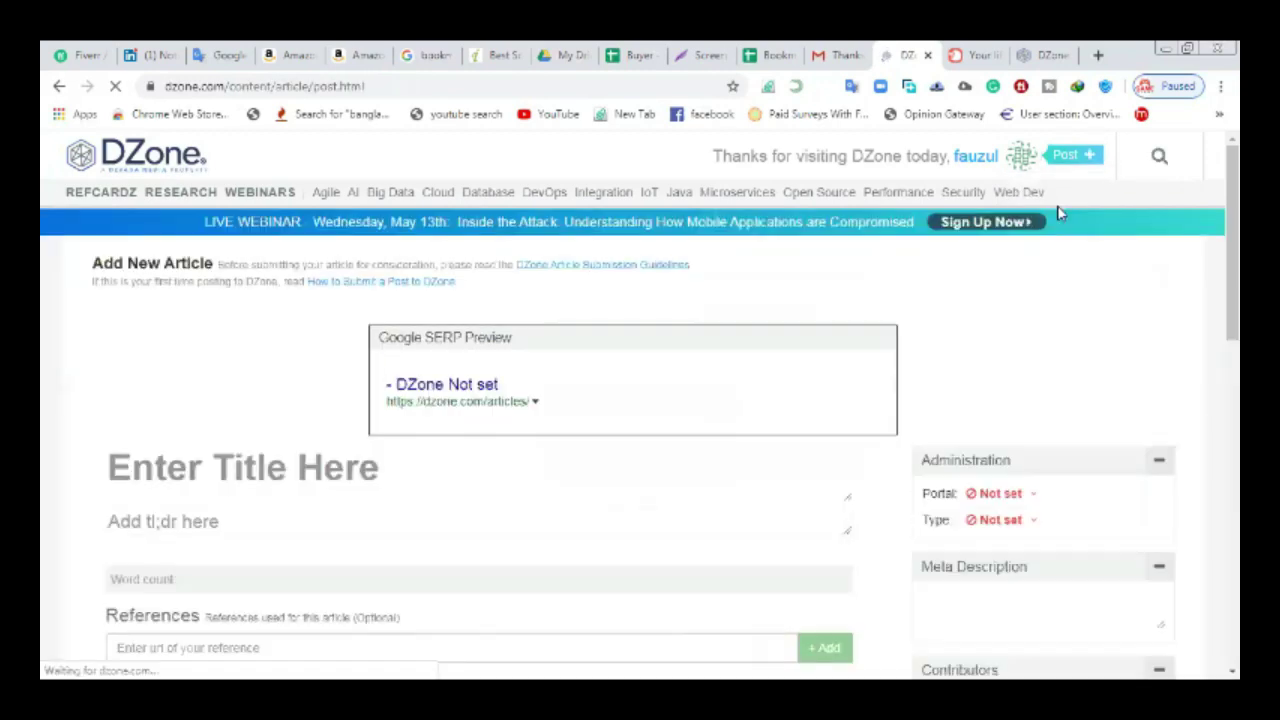
scroll(924, 320, down, 2)
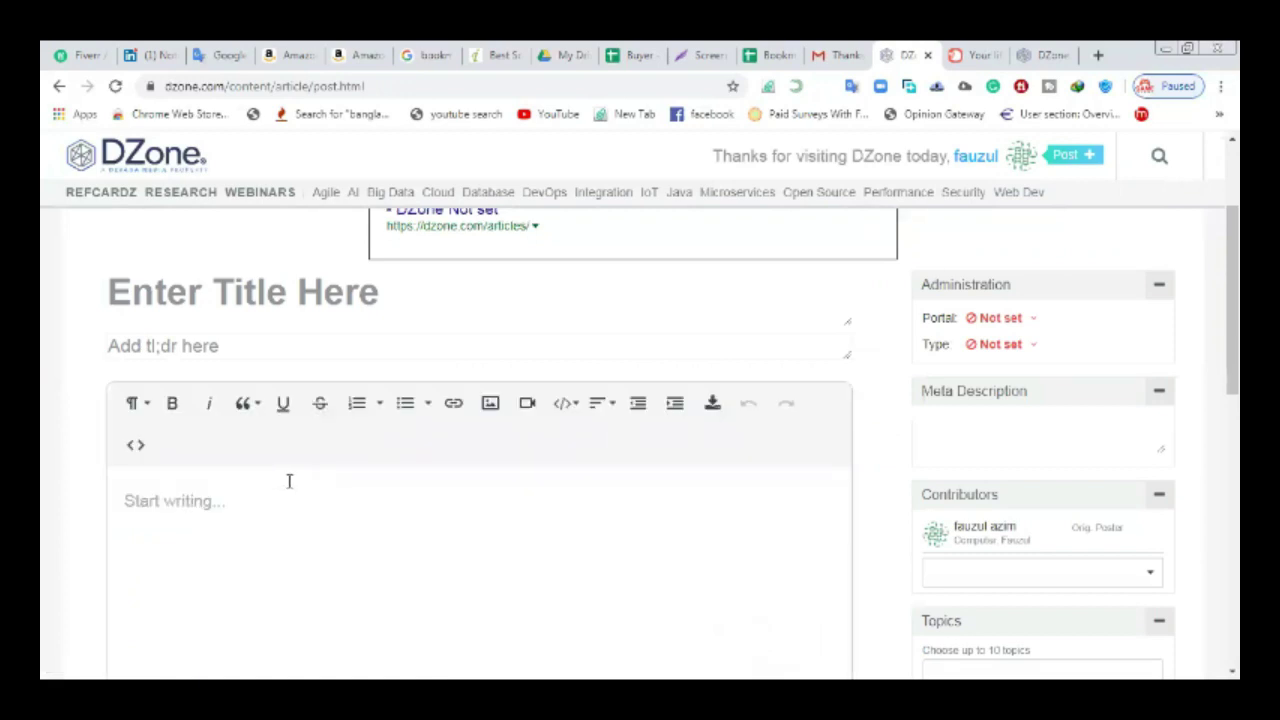
scroll(289, 481, down, 3)
scroll(289, 481, up, 5)
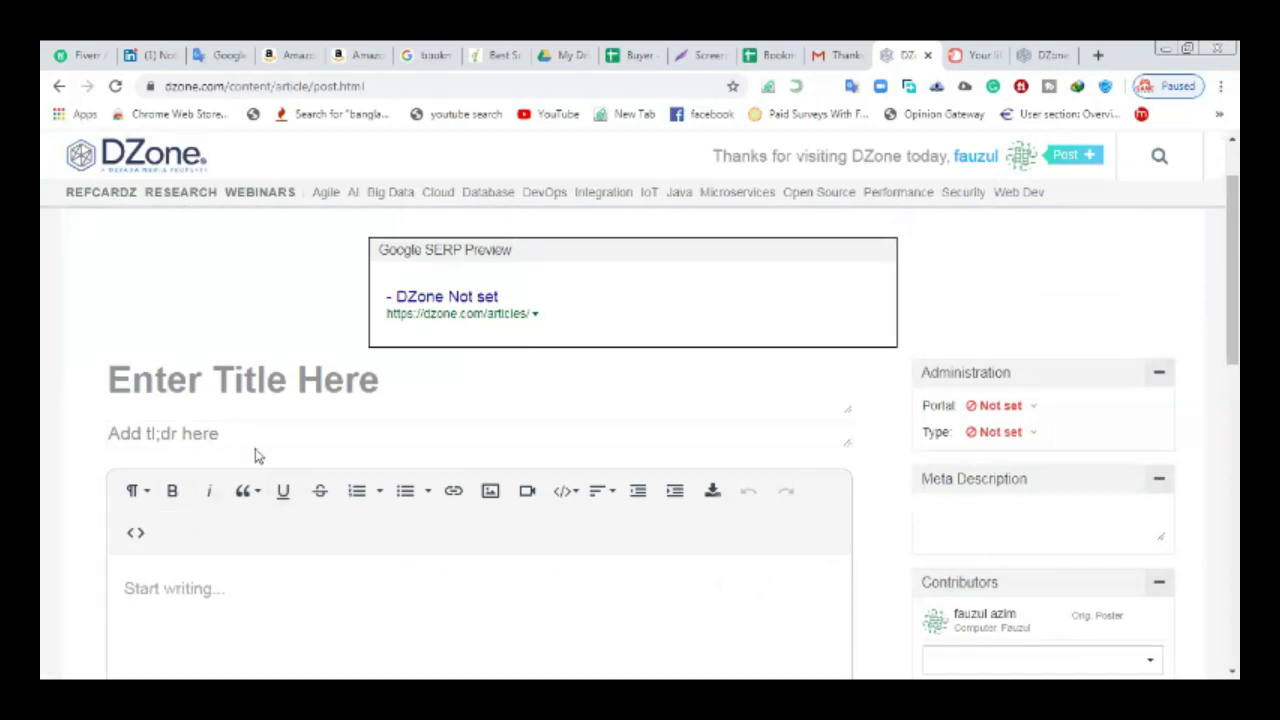
scroll(254, 438, up, 1)
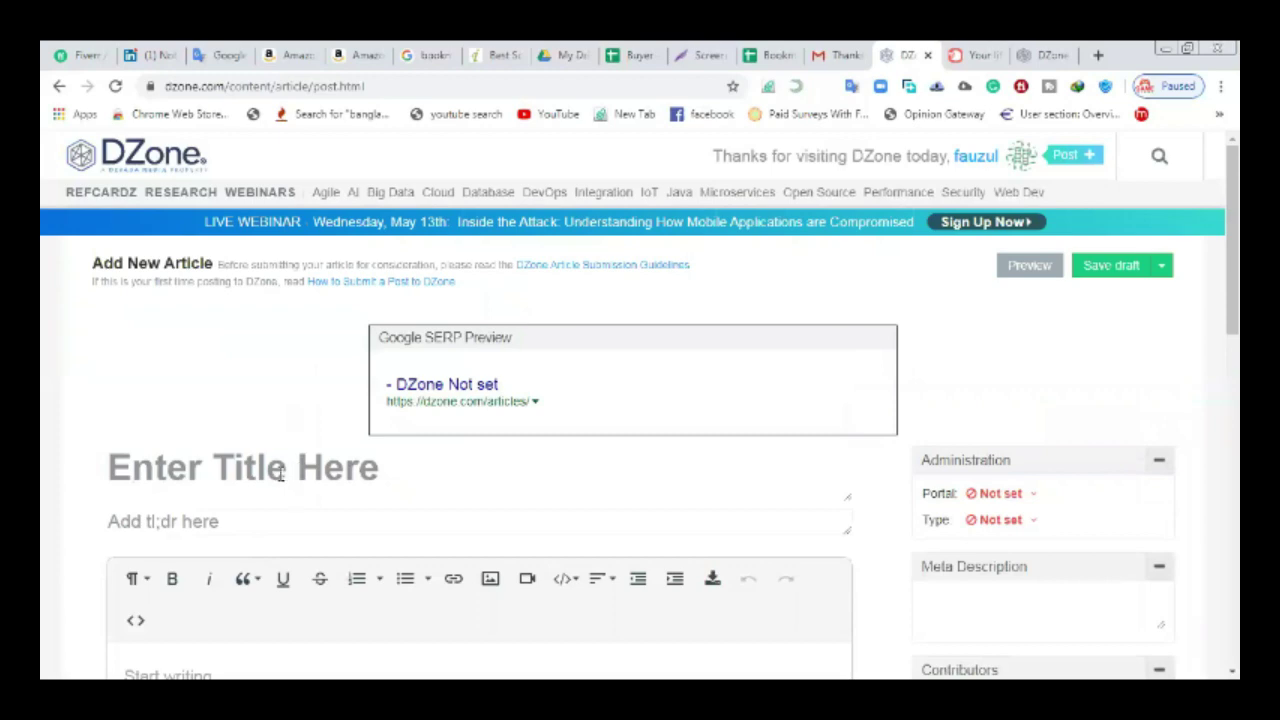
scroll(249, 468, down, 4)
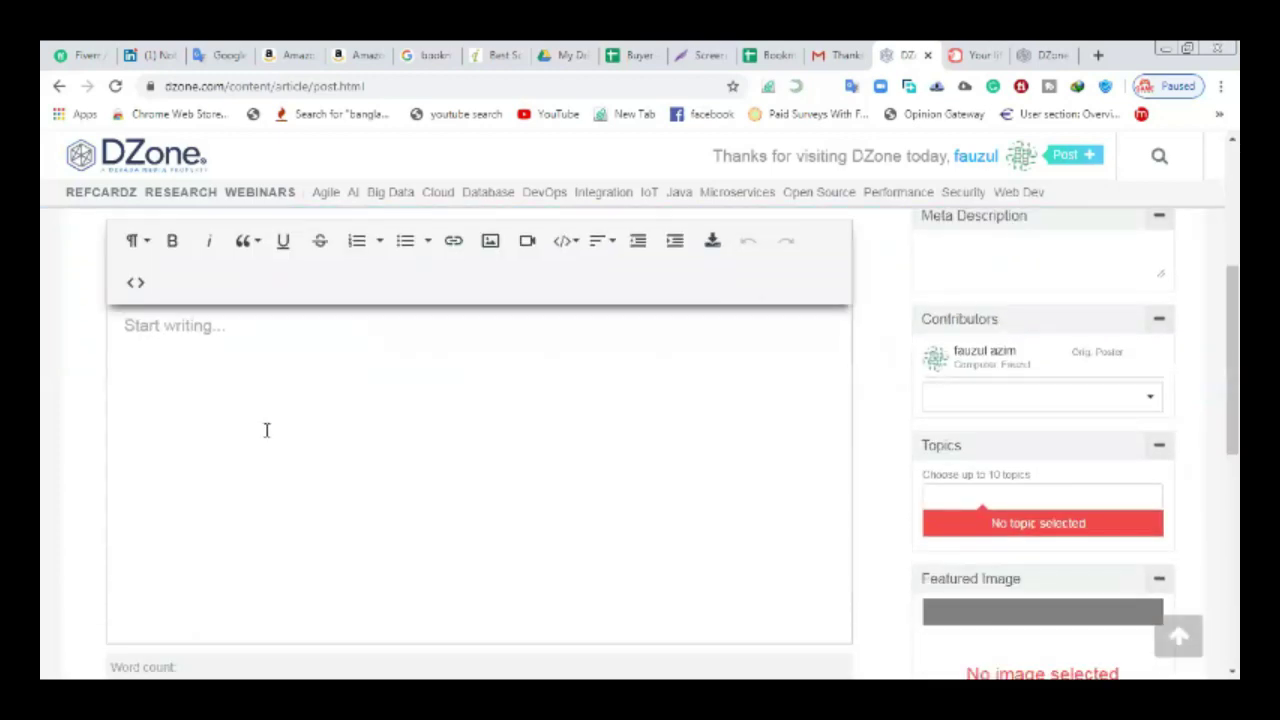
scroll(246, 463, up, 2)
scroll(260, 506, down, 4)
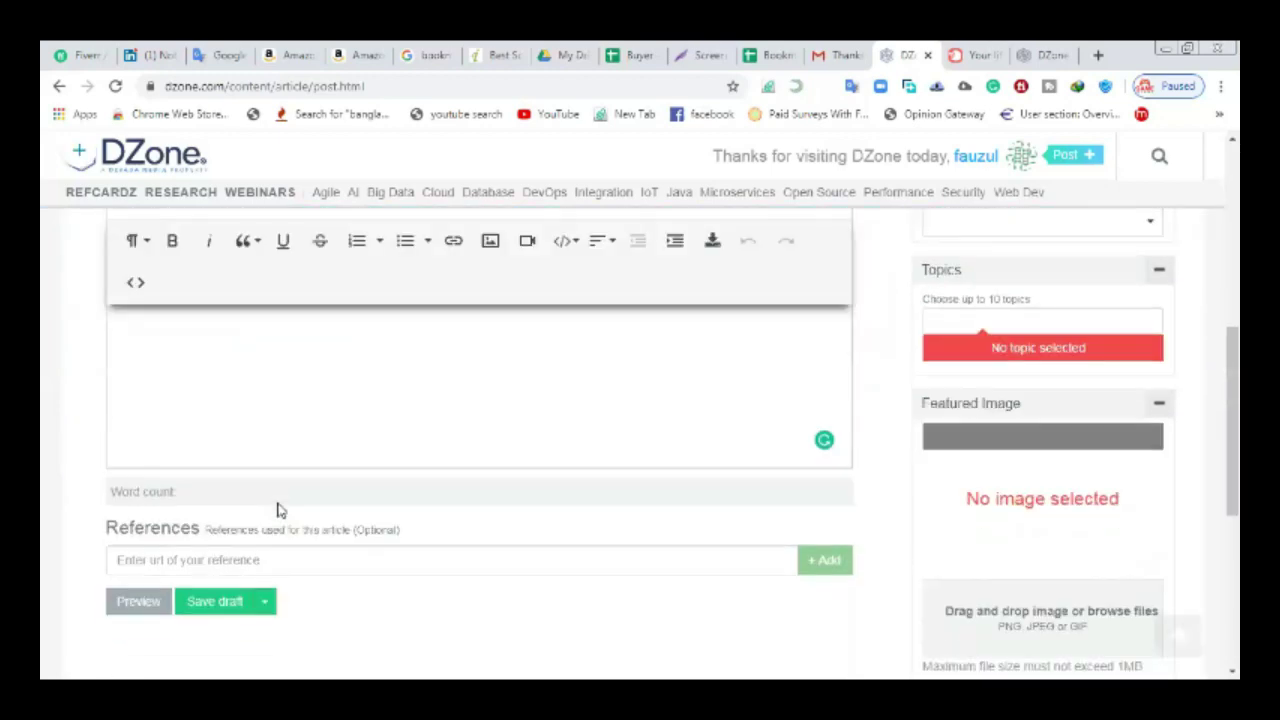
- Check the reference URL and title fields, then bring up copy options for the Amazon product title
click(153, 561)
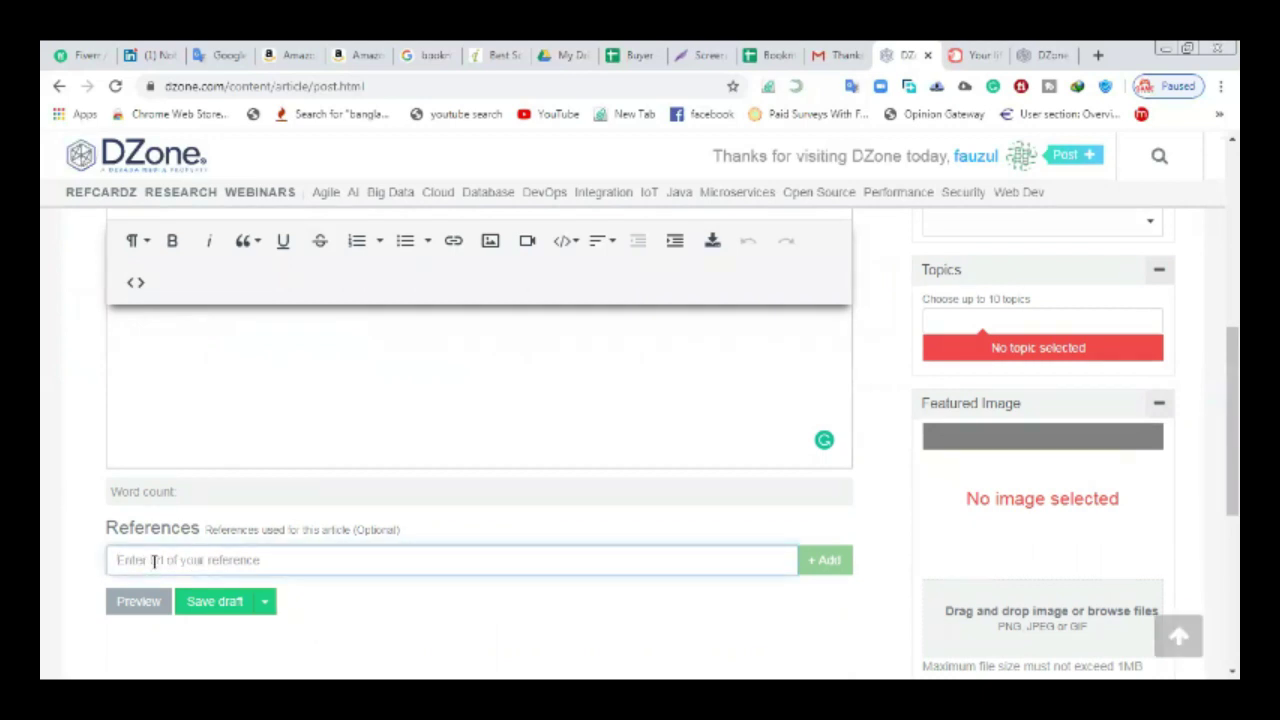
scroll(272, 563, up, 6)
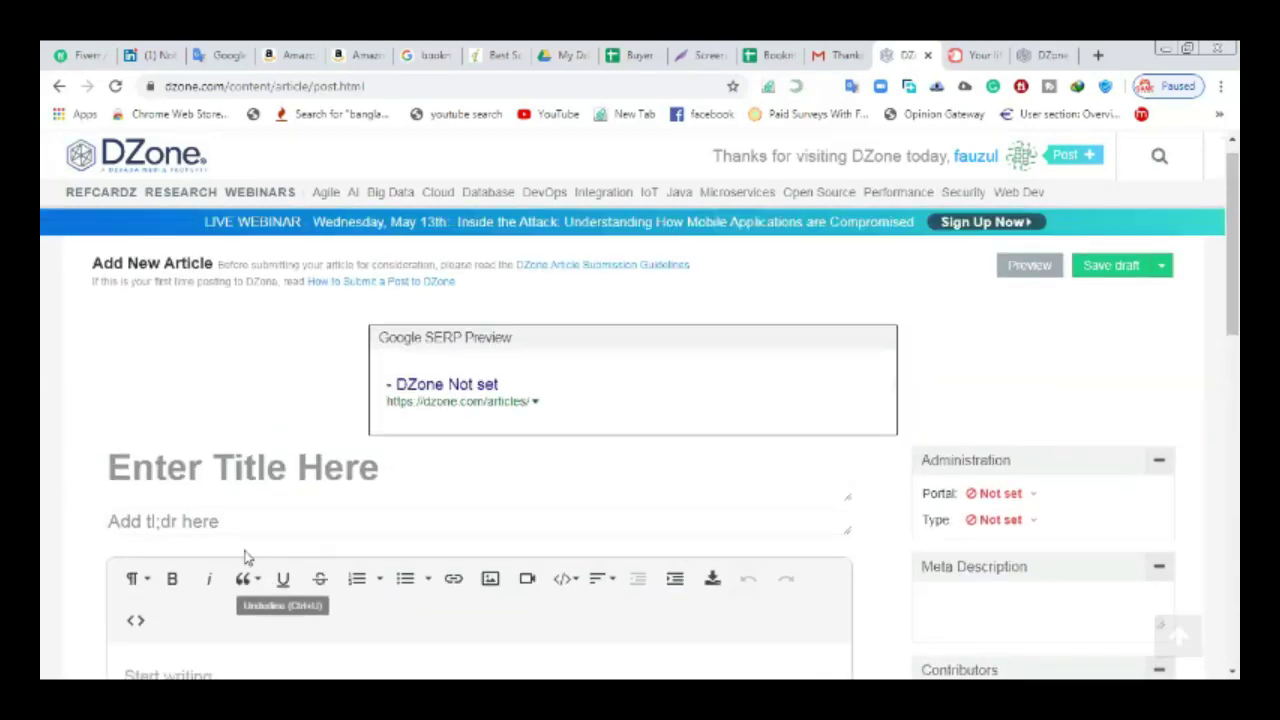
click(208, 472)
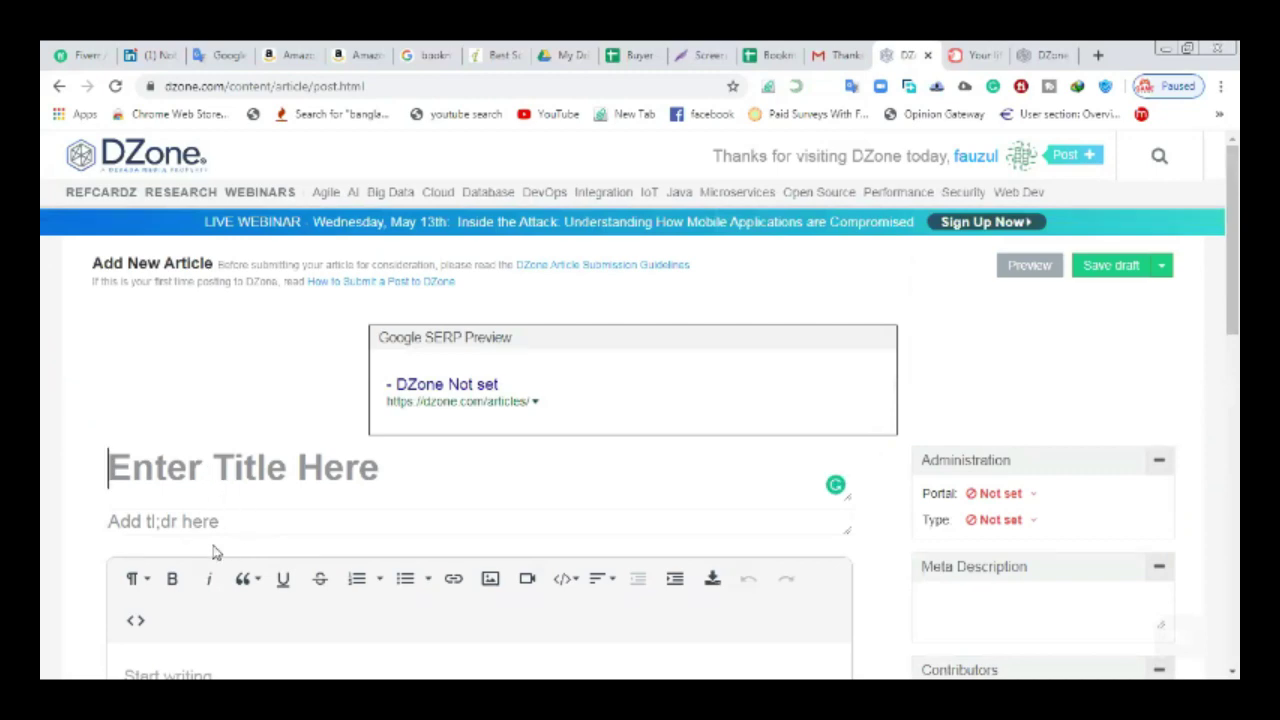
scroll(217, 534, down, 3)
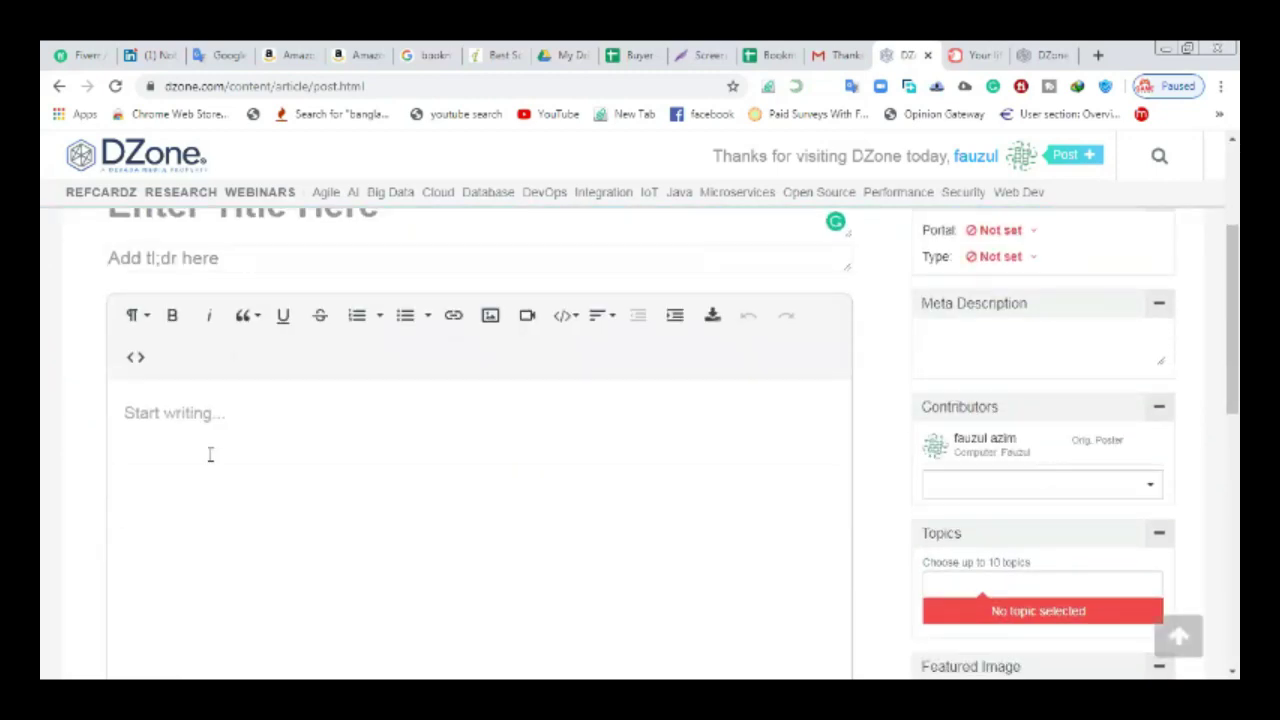
scroll(215, 470, down, 5)
click(187, 385)
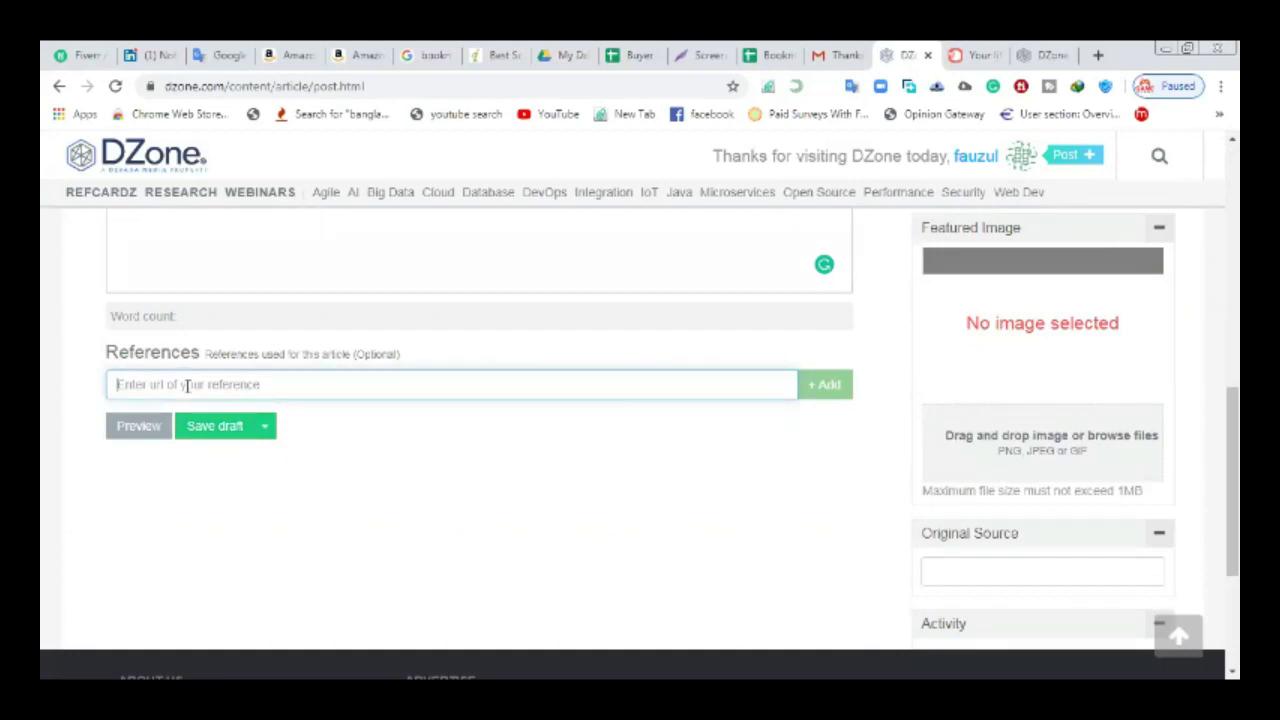
scroll(187, 385, up, 8)
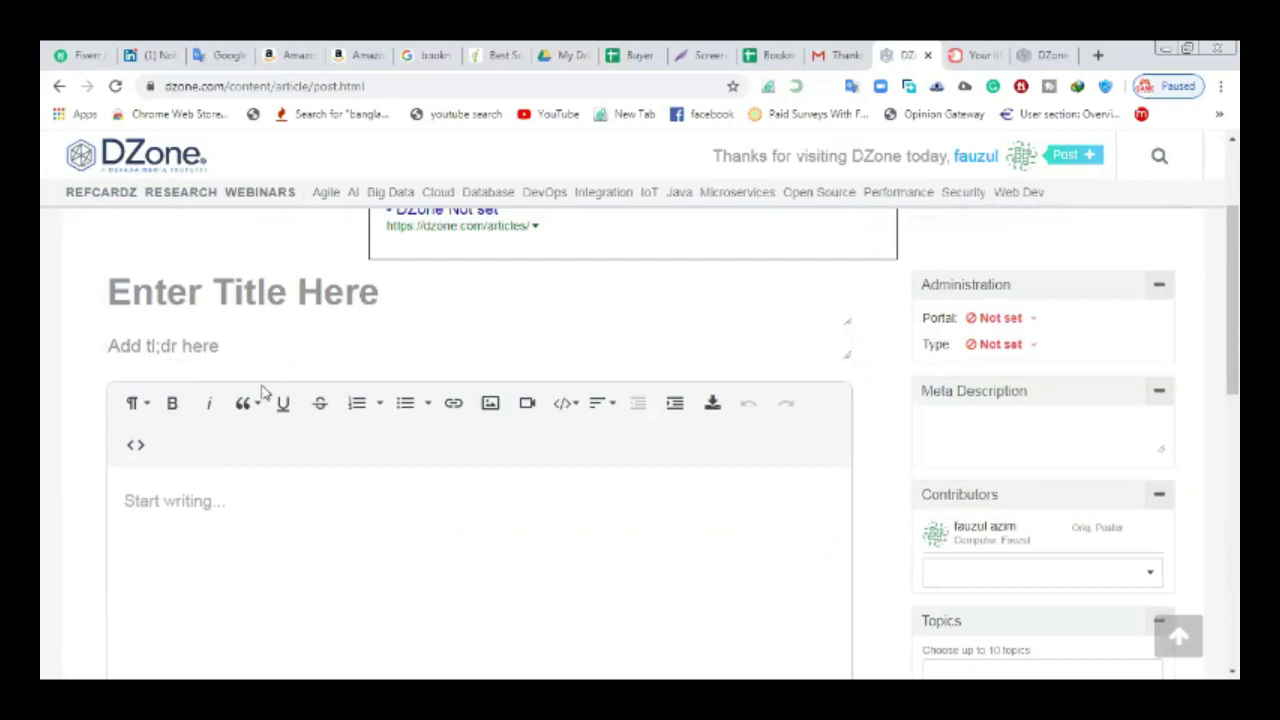
click(240, 287)
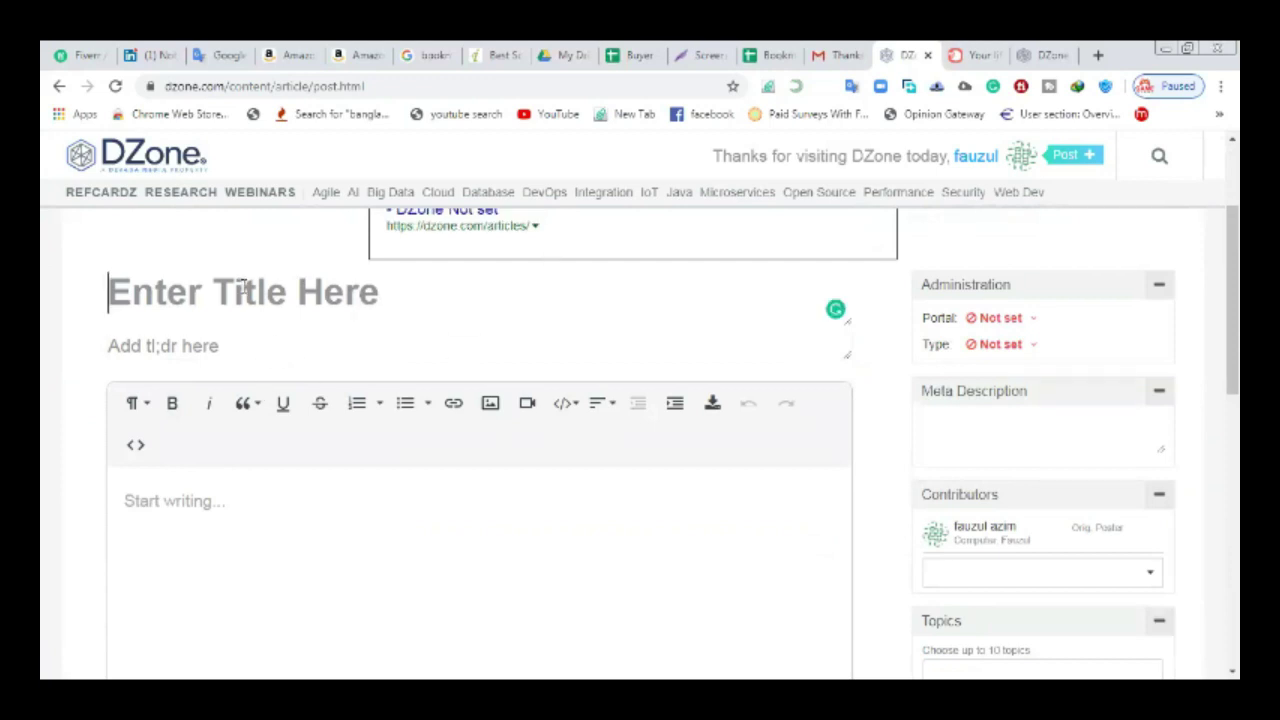
click(364, 56)
right_click(733, 365)
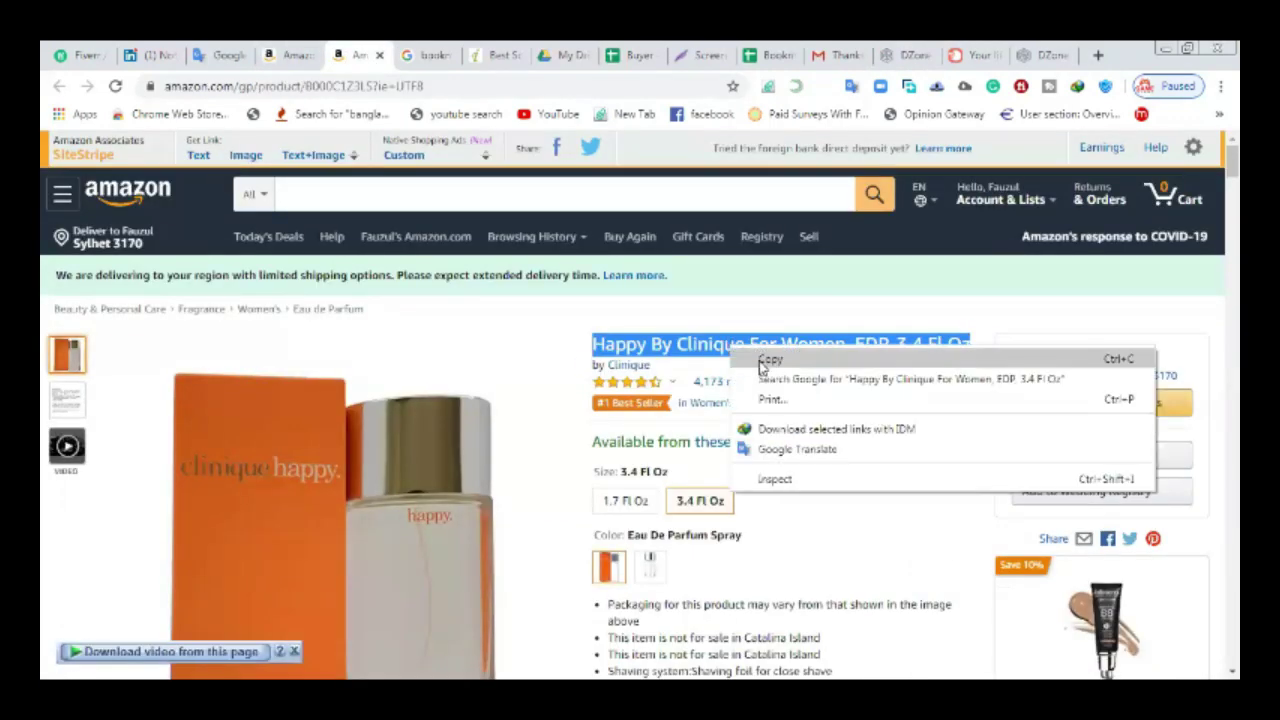
- Paste 'Happy By Clinique For Women, EDP, 3.4 Fl Oz' from Amazon as the article title
click(762, 360)
click(1030, 52)
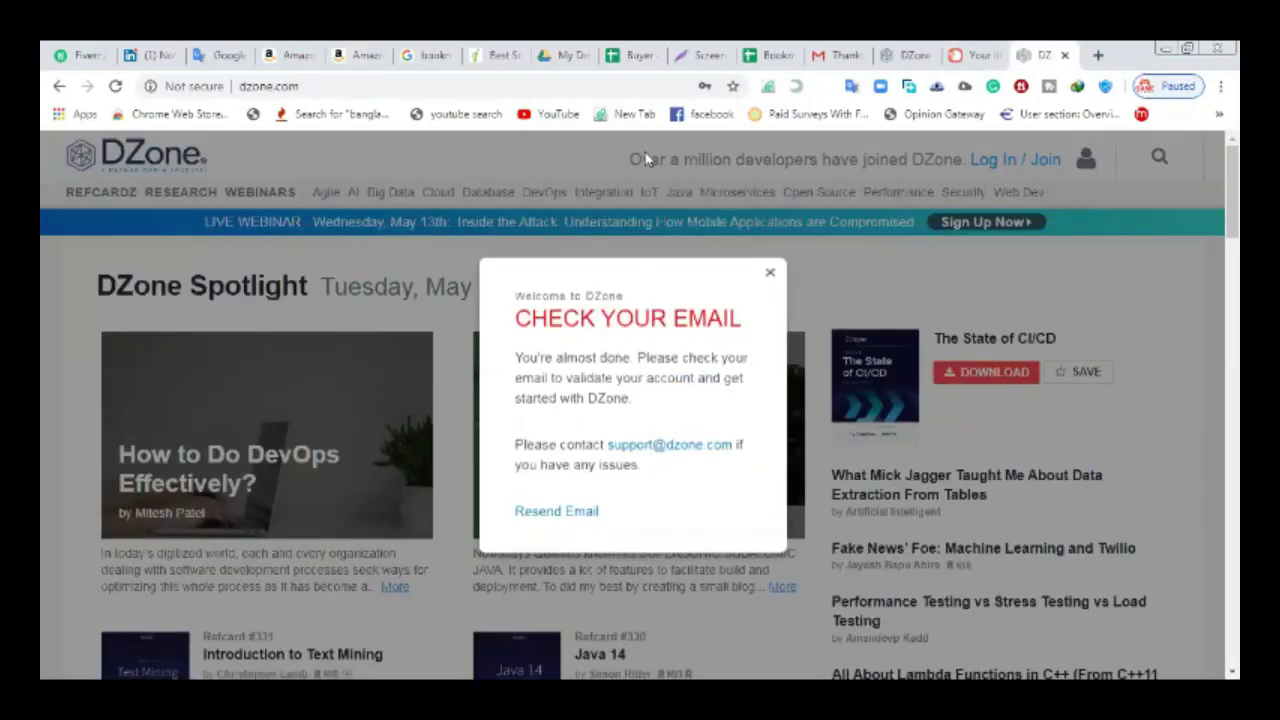
click(905, 55)
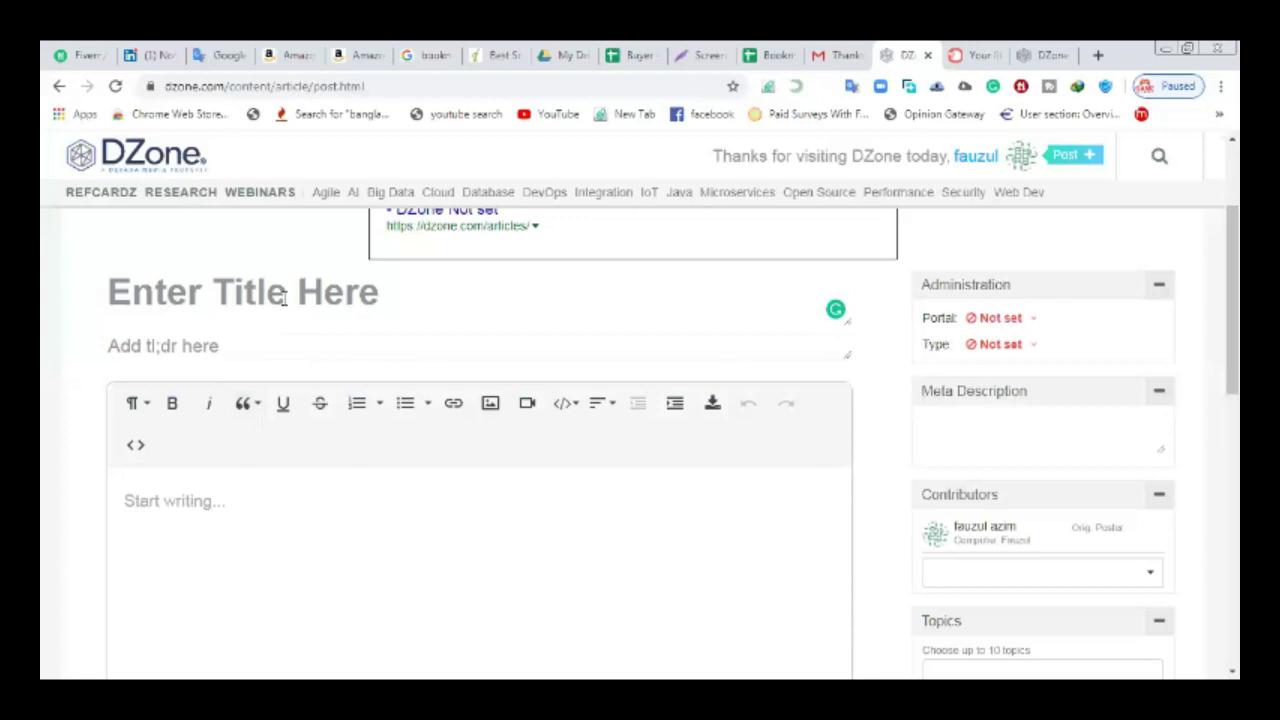
key(ctrl+v)
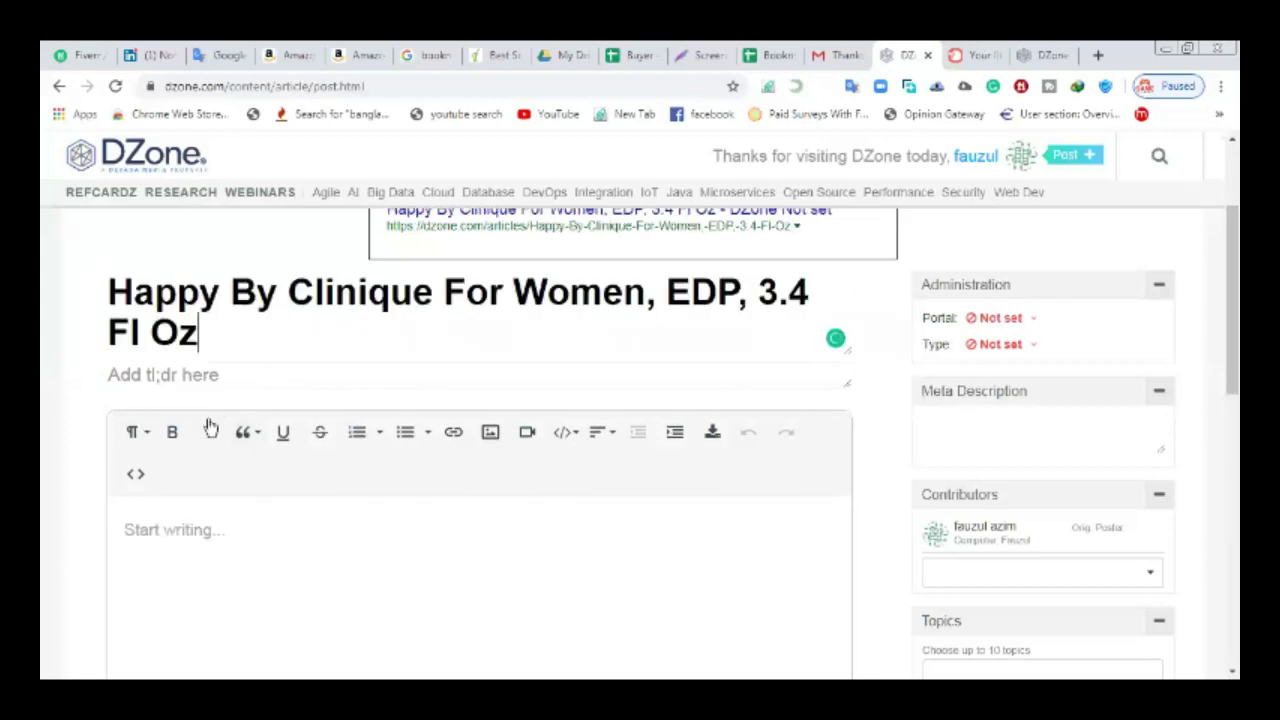
click(186, 540)
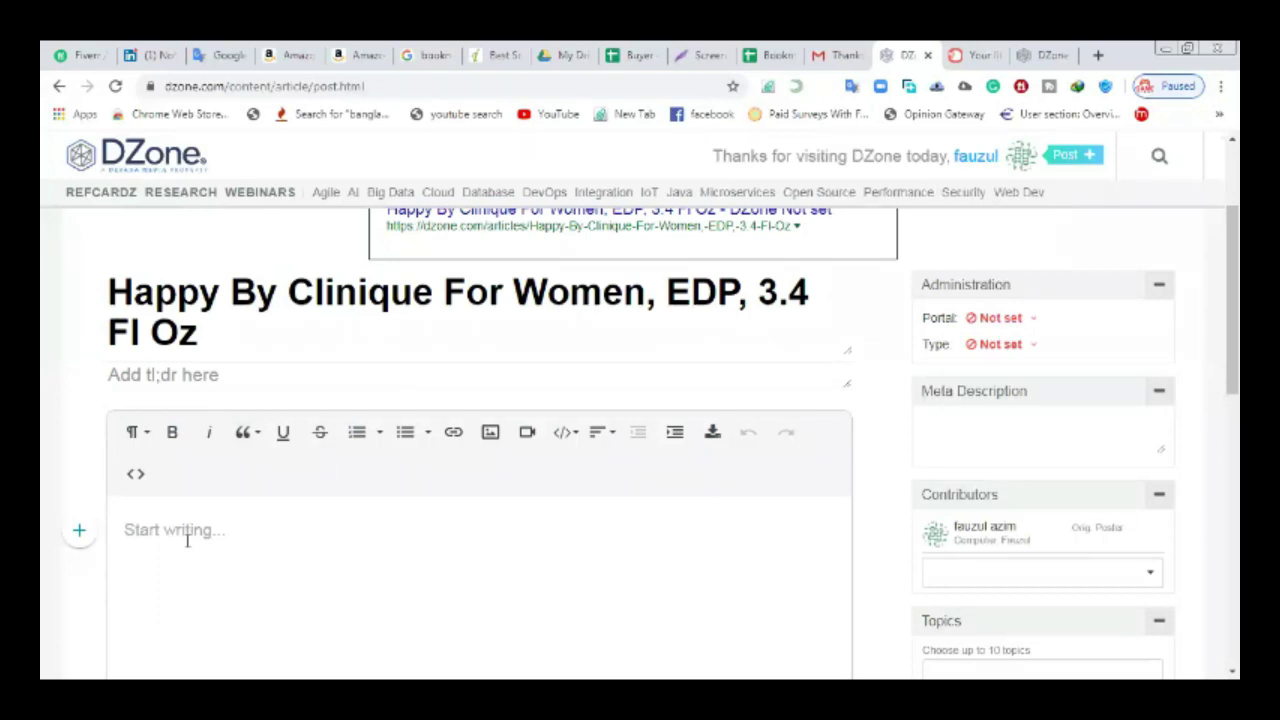
click(153, 378)
click(146, 553)
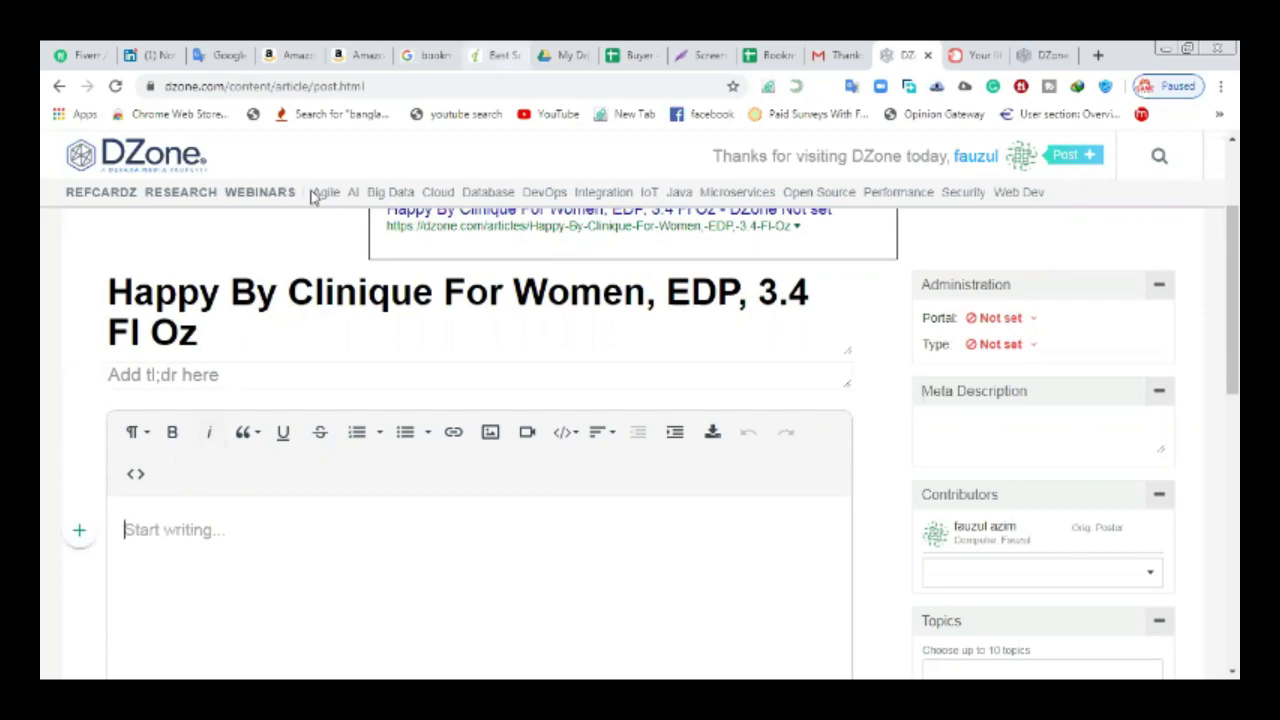
click(356, 55)
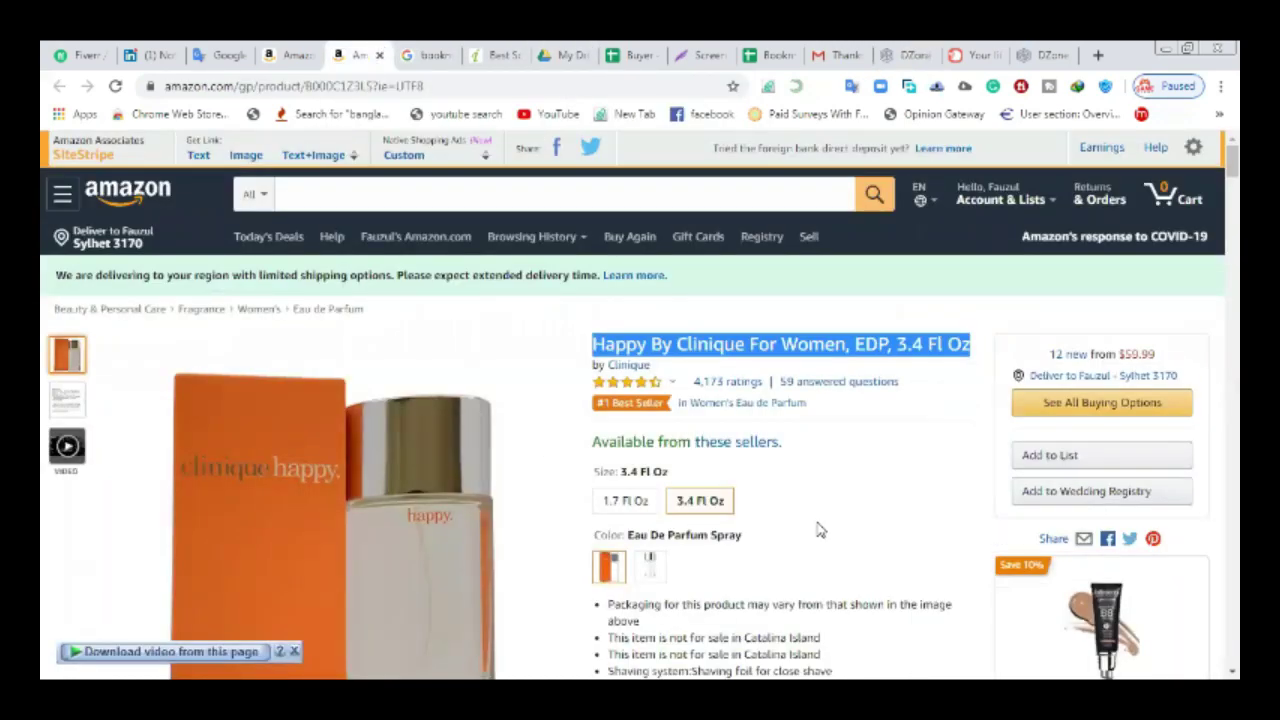
- Copy the four Amazon product bullet points into the DZone article body
scroll(817, 530, down, 2)
drag(836, 498, 586, 435)
key(ctrl+c)
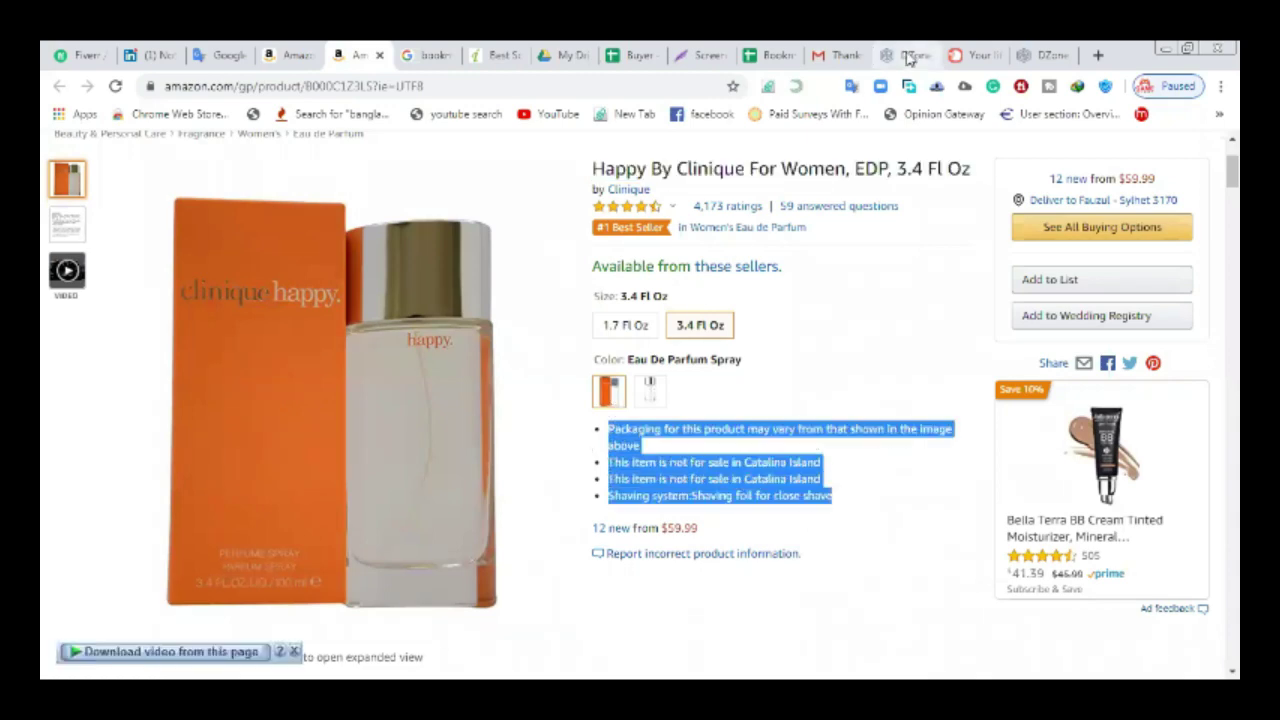
click(906, 55)
key(ctrl+v)
scroll(343, 558, down, 5)
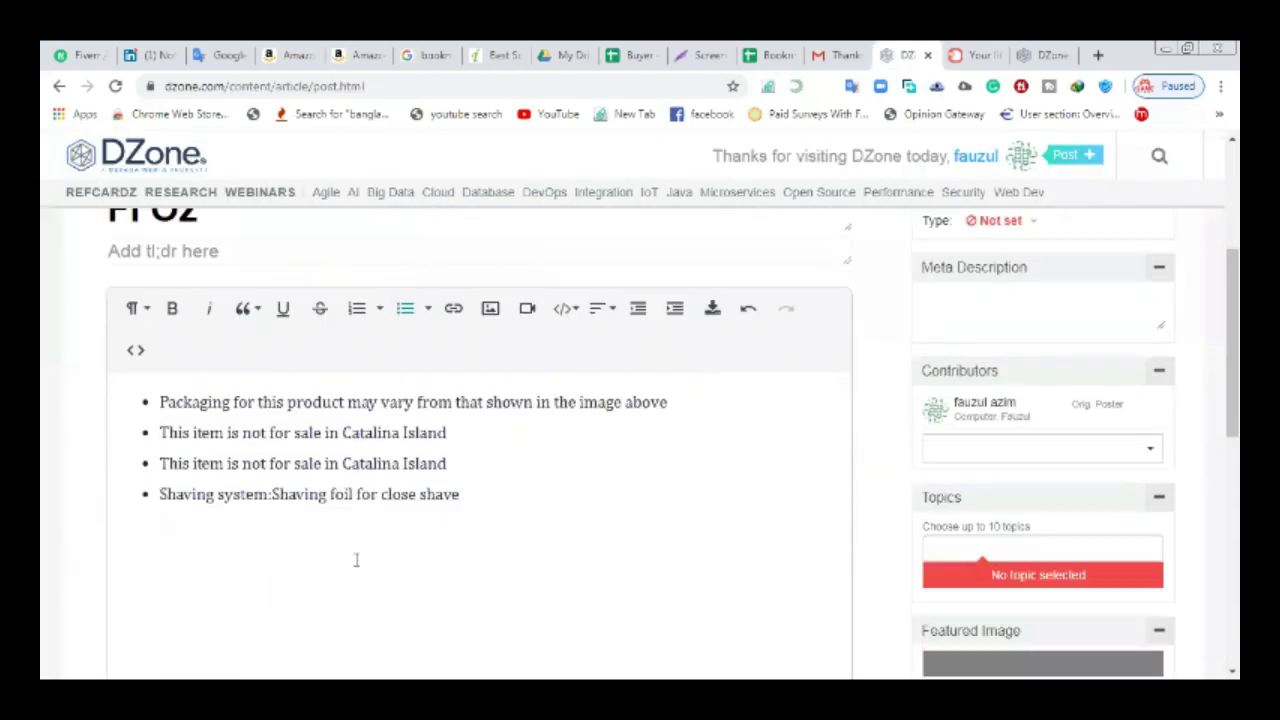
click(210, 502)
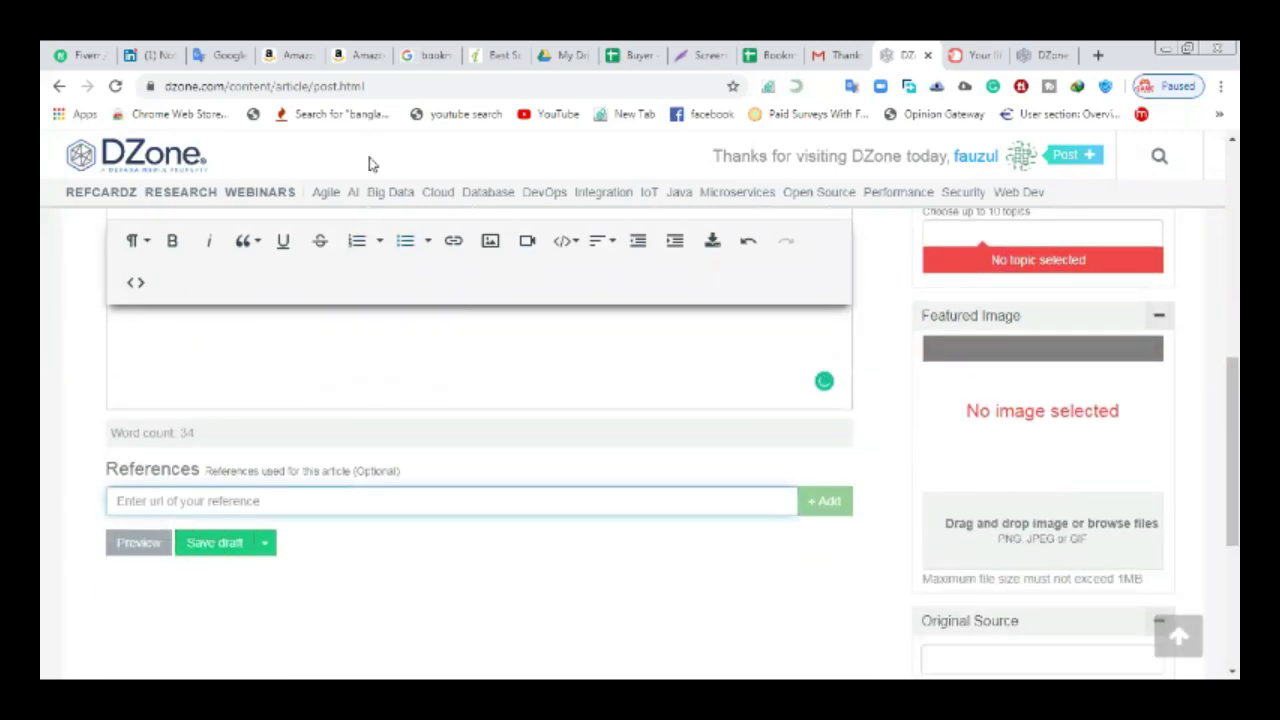
click(360, 55)
scroll(141, 247, up, 2)
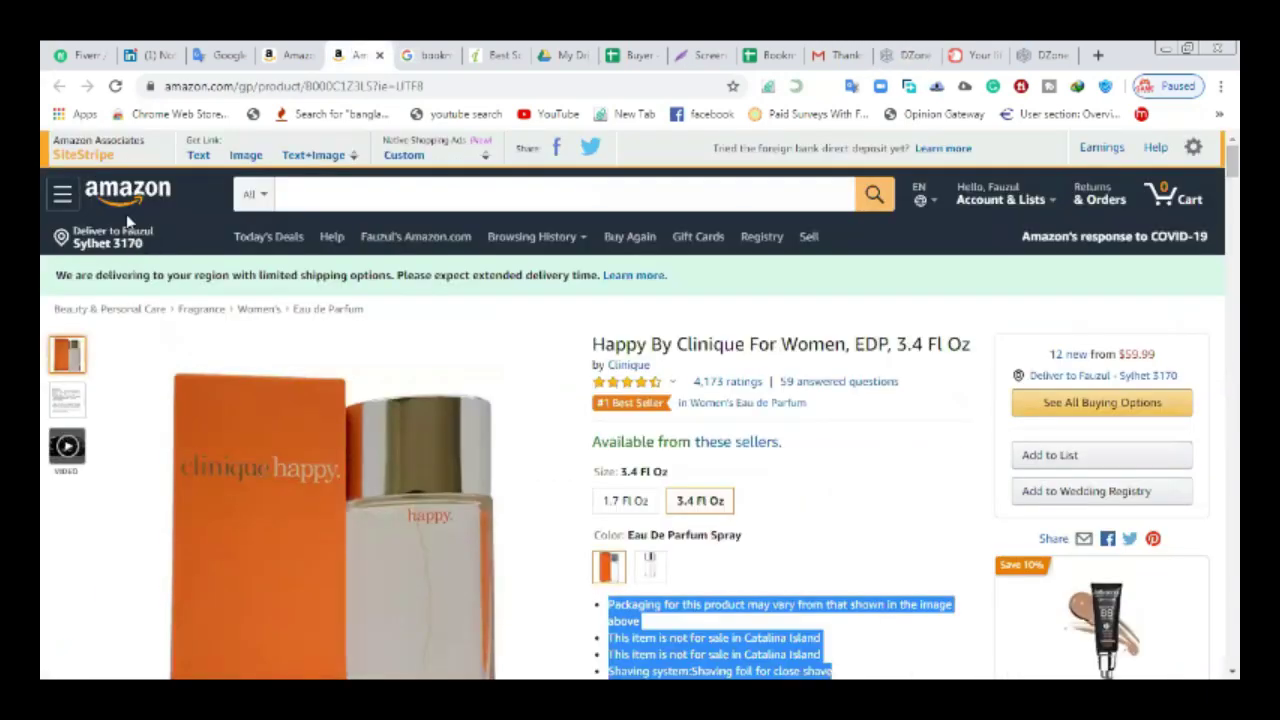
click(197, 157)
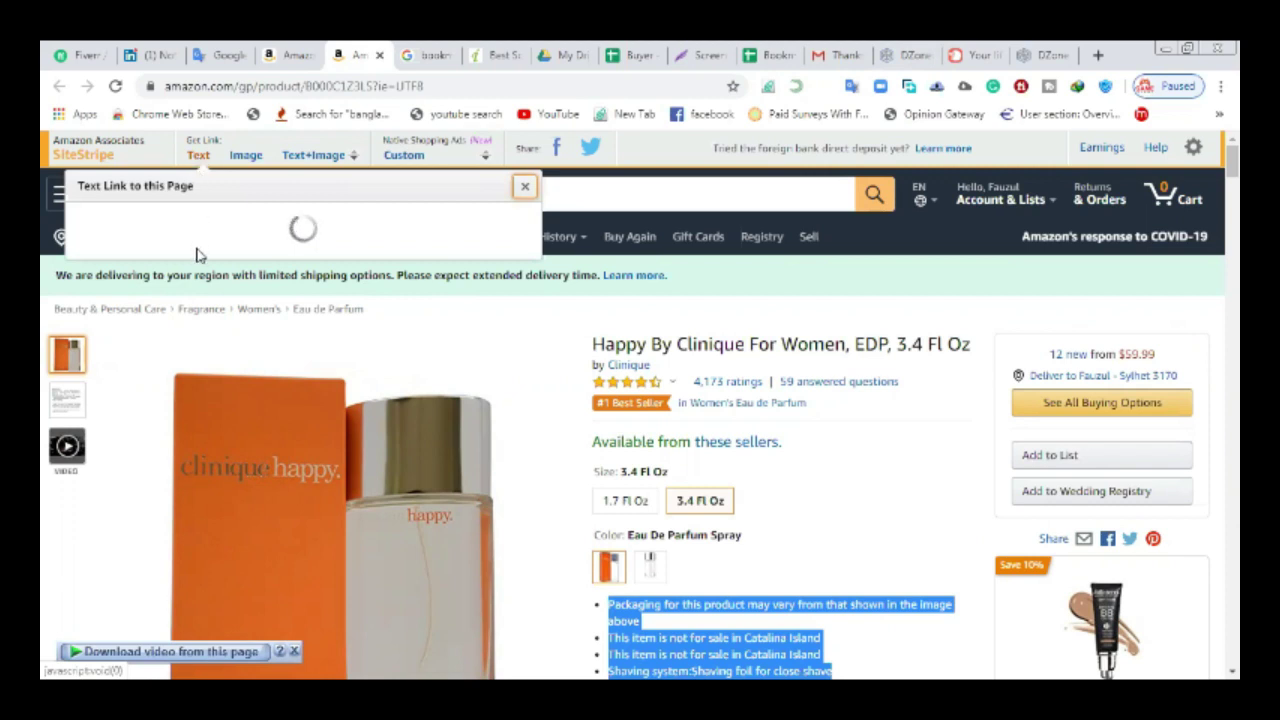
click(905, 55)
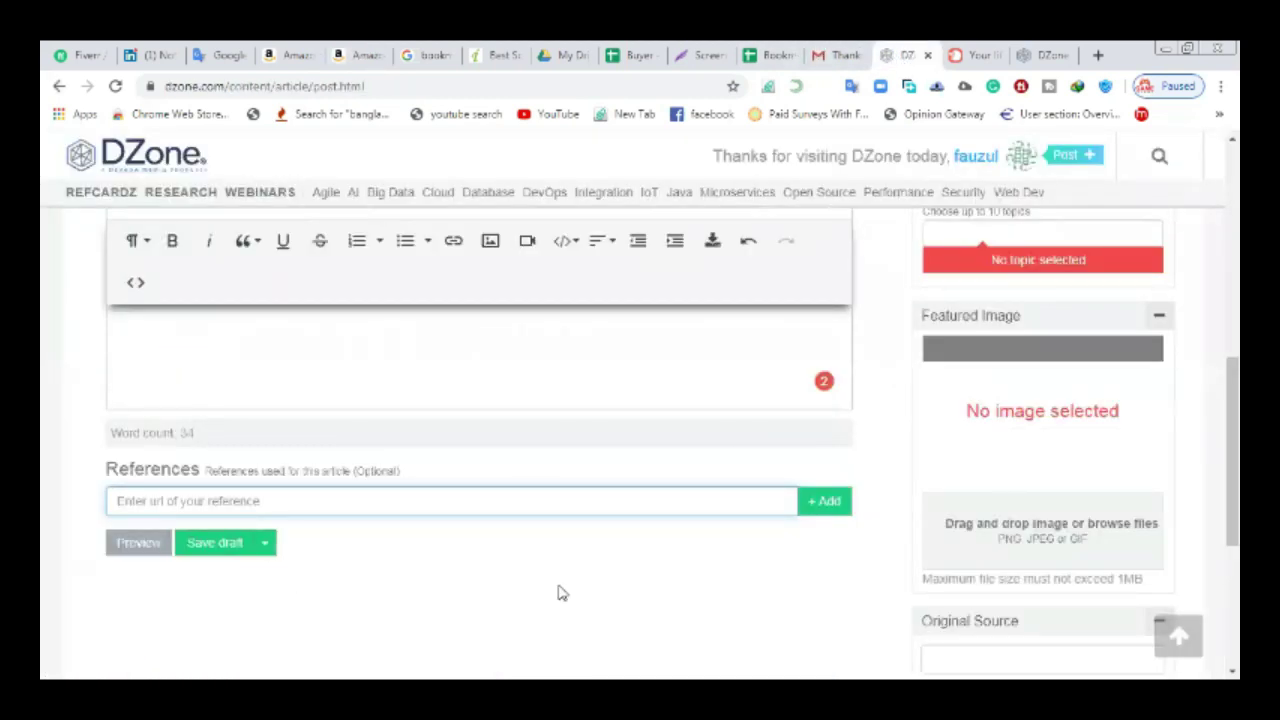
key(ctrl+v)
click(824, 501)
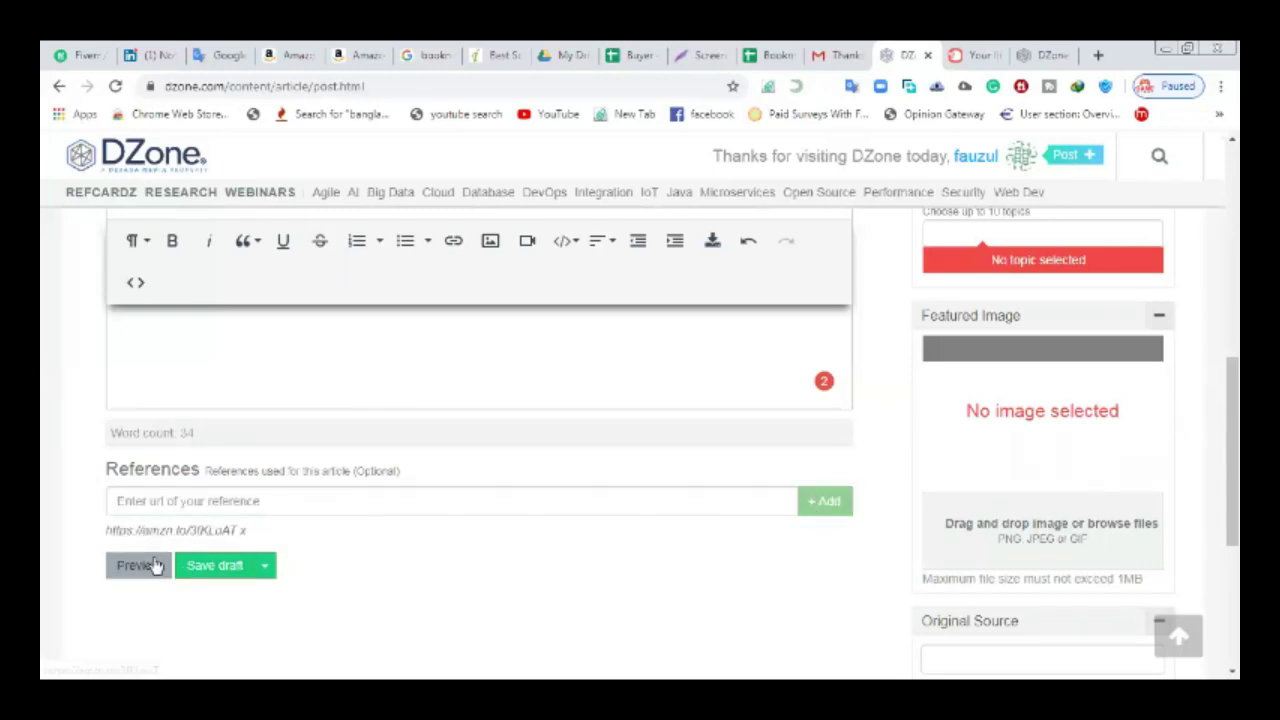
scroll(387, 538, up, 1)
scroll(387, 538, up, 10)
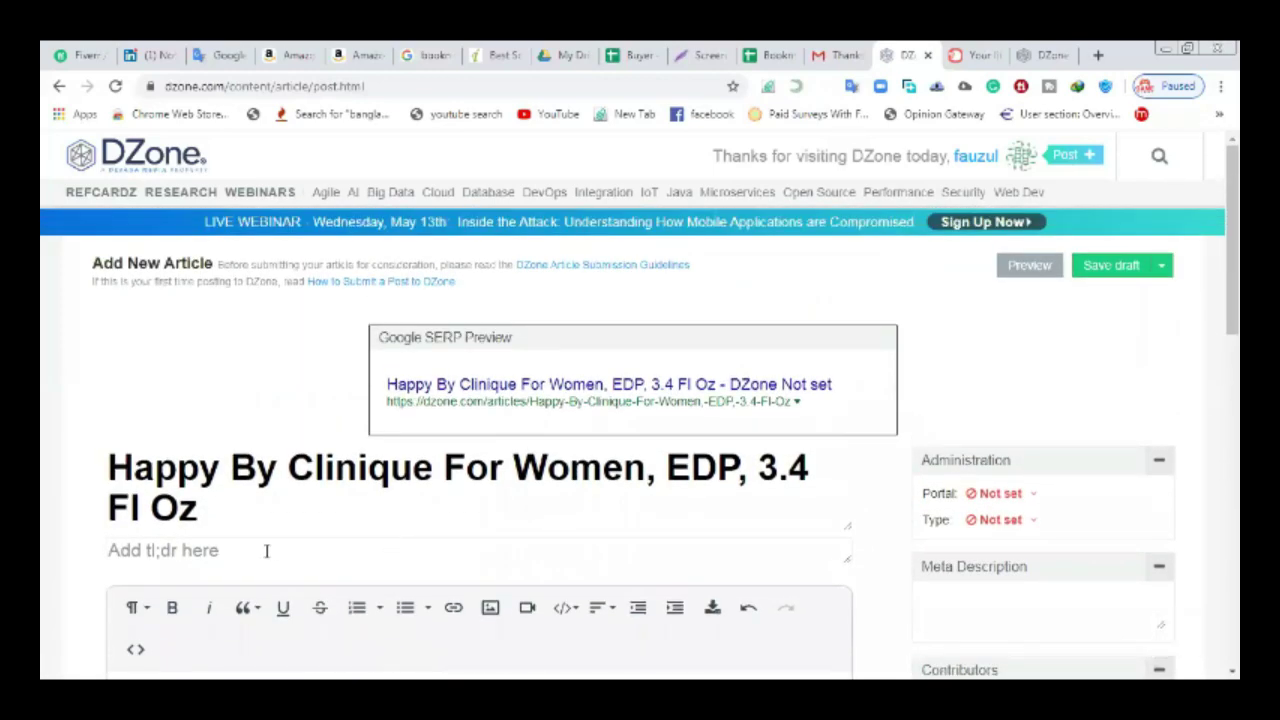
scroll(230, 560, down, 4)
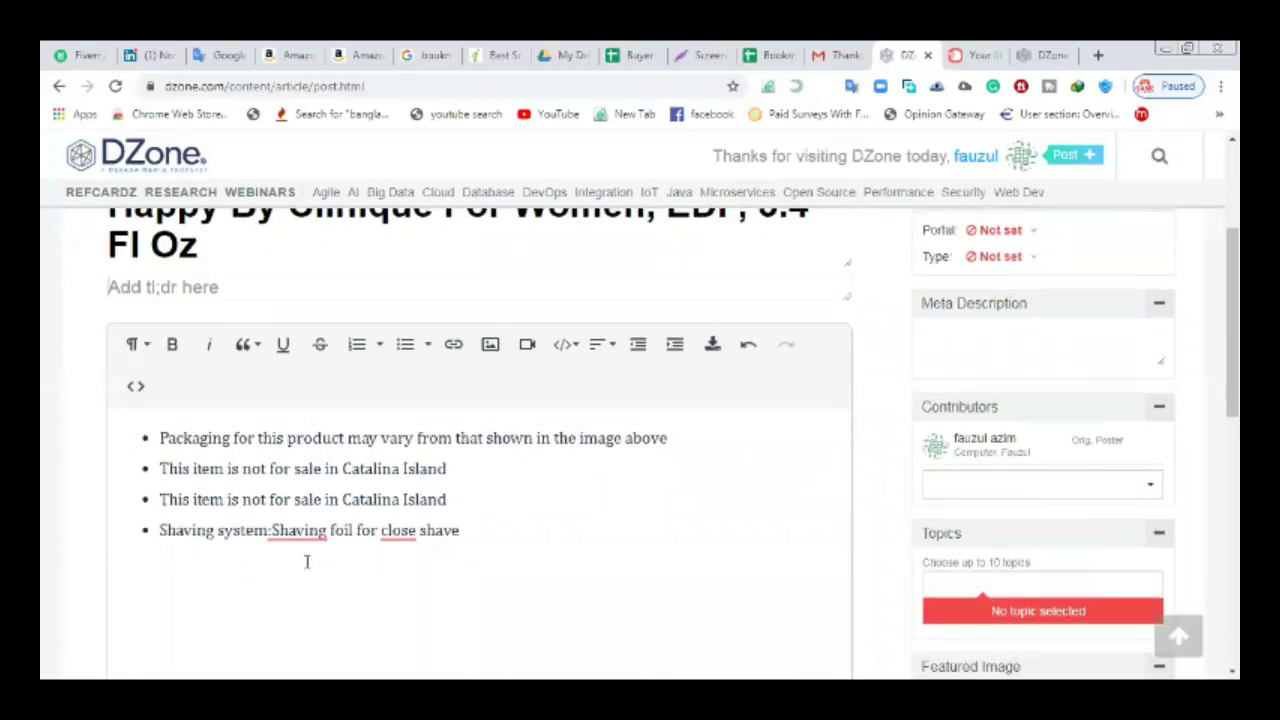
scroll(300, 560, up, 2)
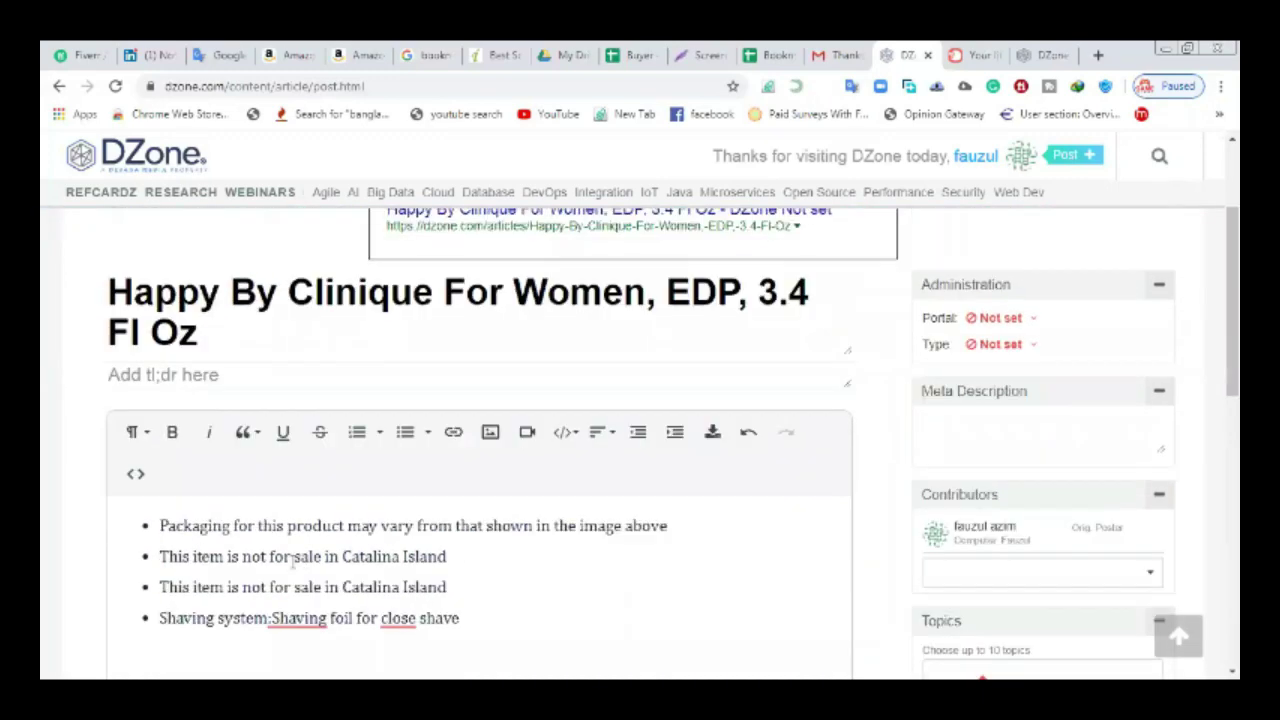
- Type the keywords 'Perfume,women Perfume,' into the tl;dr field
click(192, 388)
text(Per)
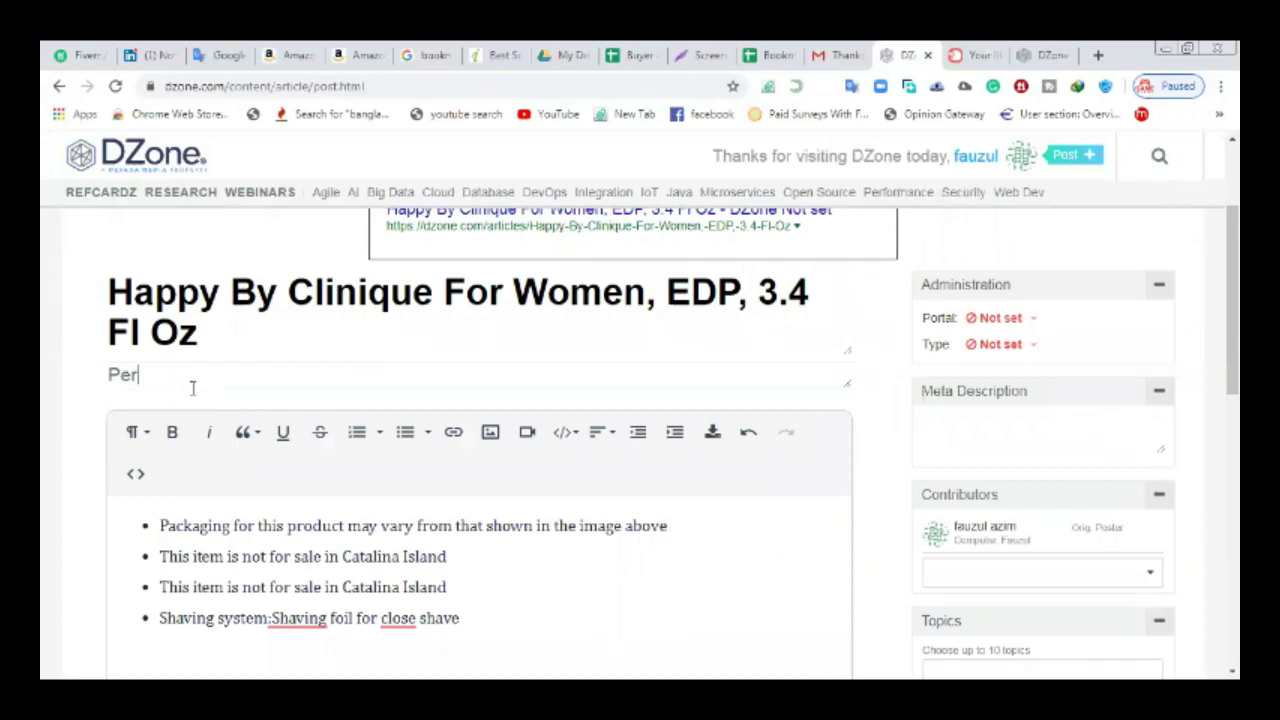
text(fu)
key(BackSpace)
text(women)
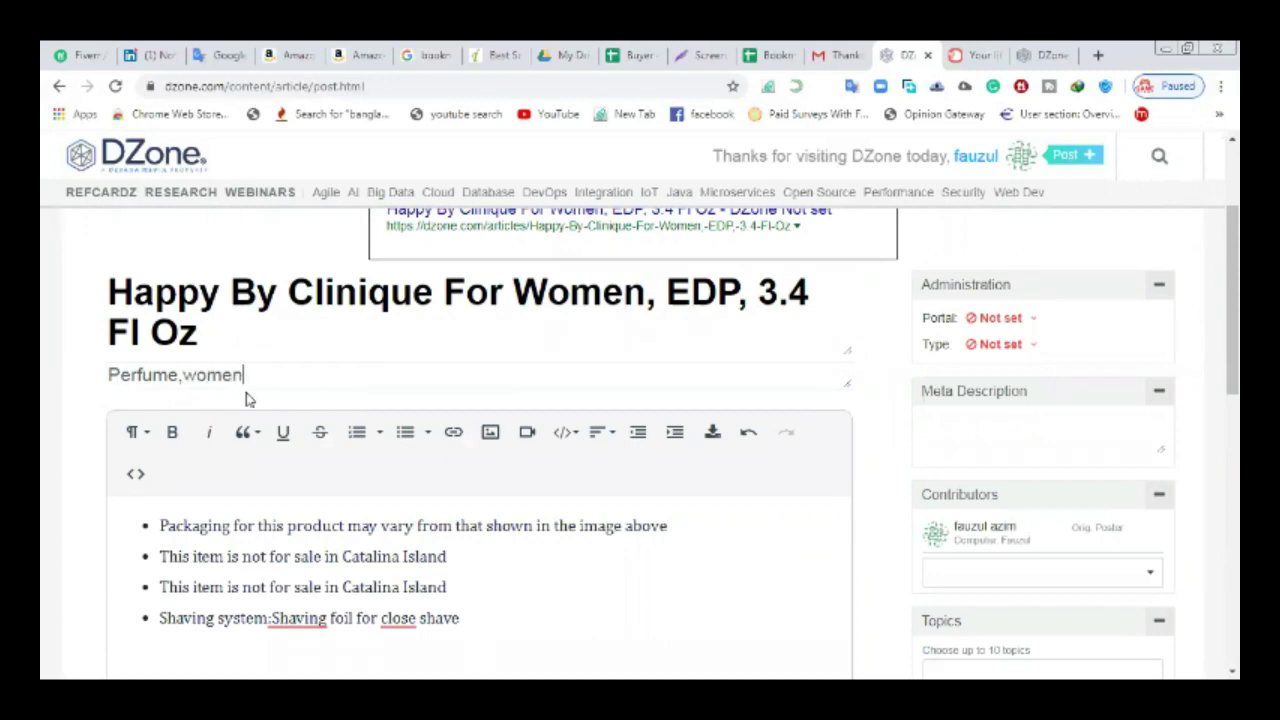
text( Perfume,)
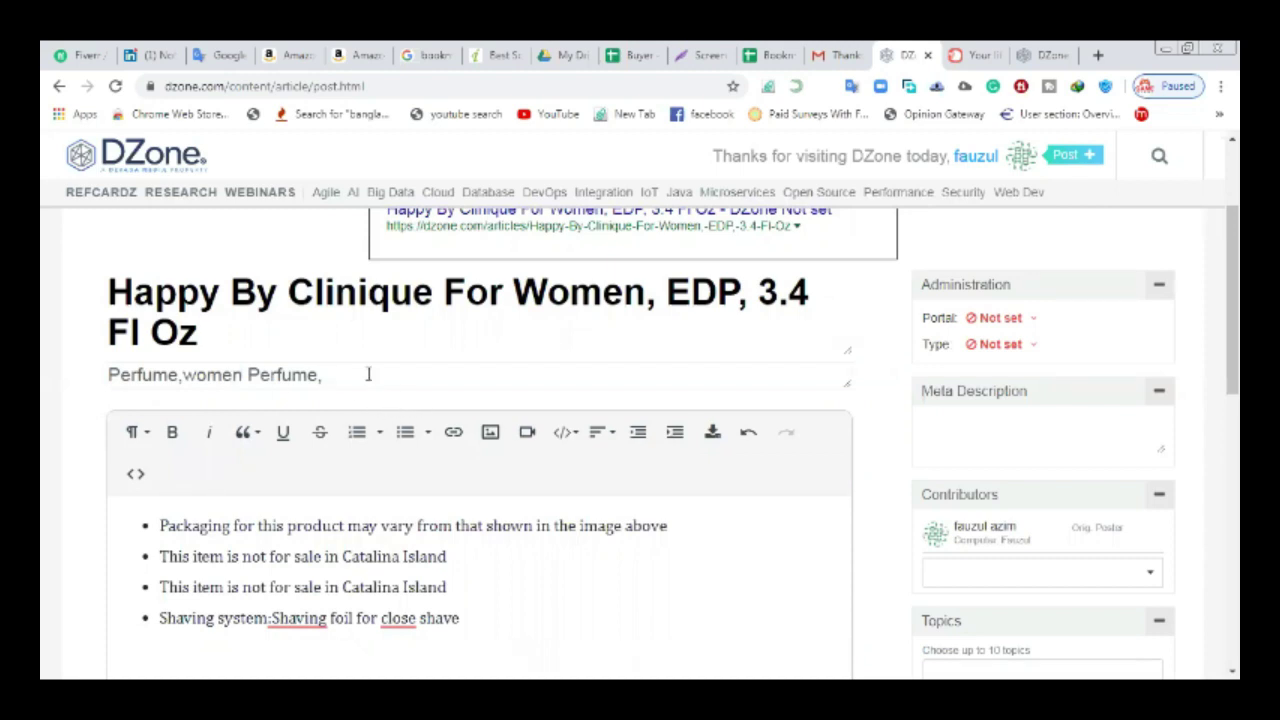
scroll(368, 374, down, 1)
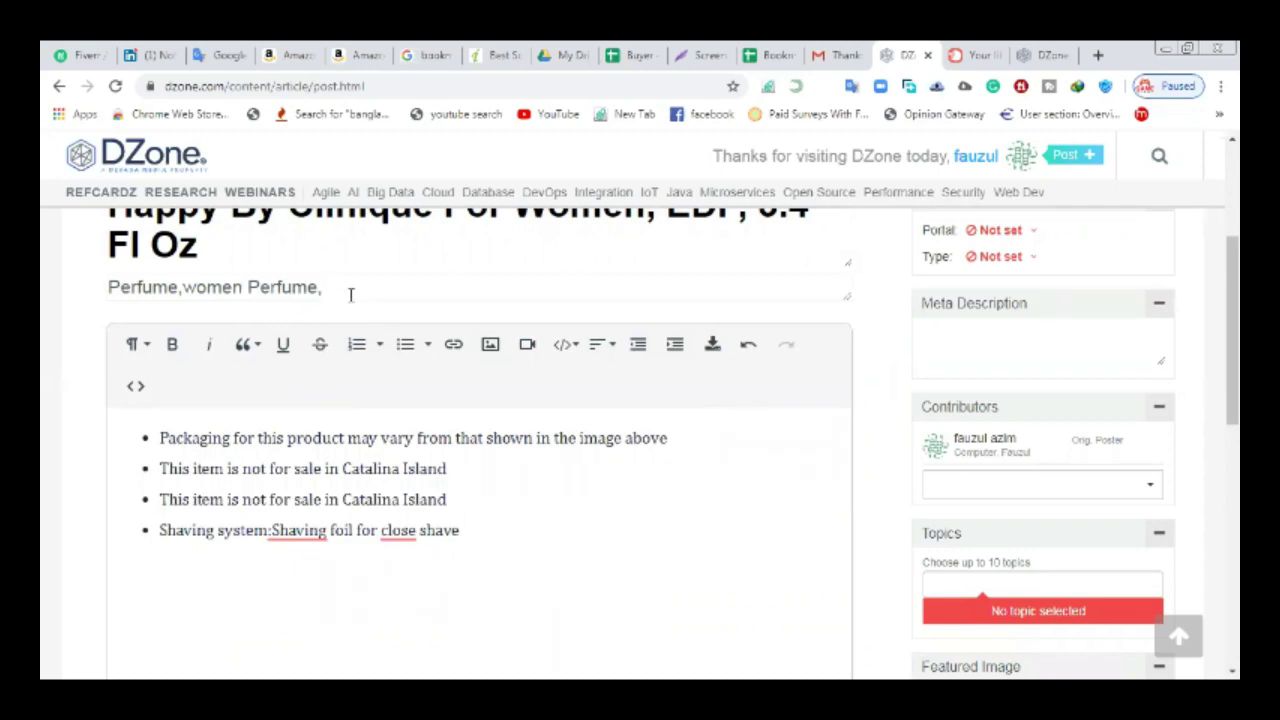
scroll(400, 366, up, 2)
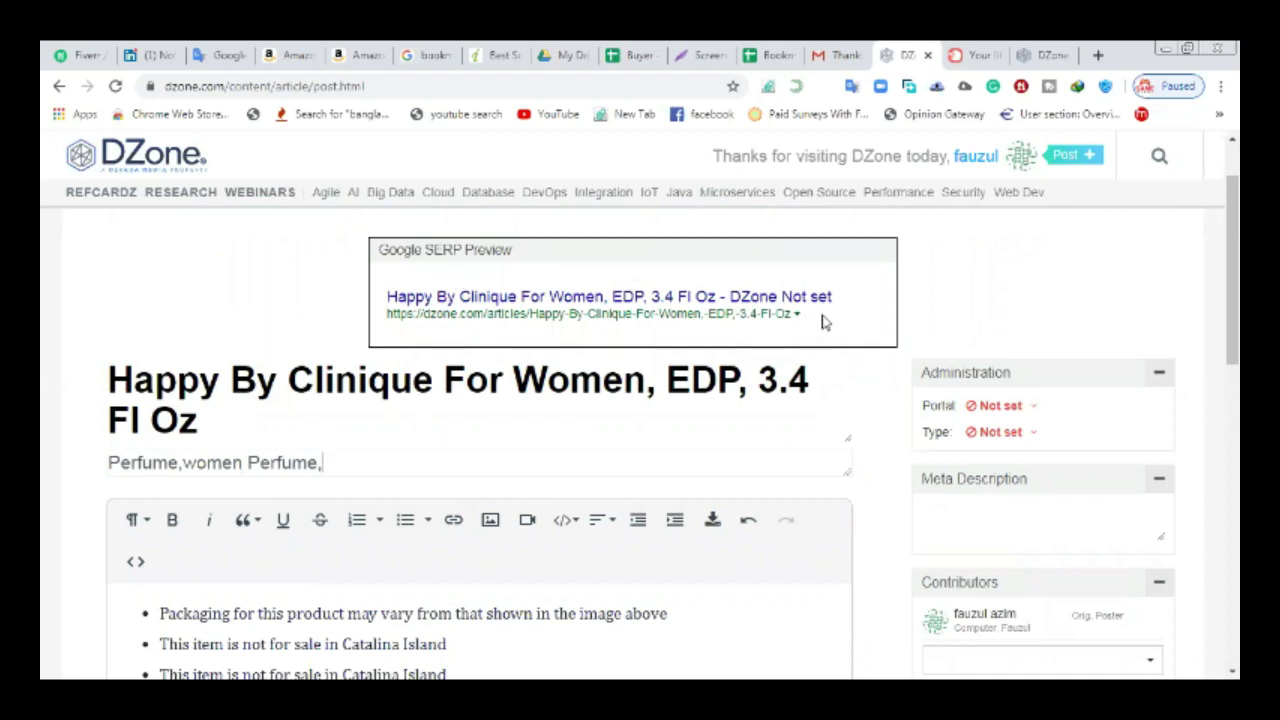
drag(821, 320, 383, 310)
click(450, 280)
scroll(620, 316, down, 3)
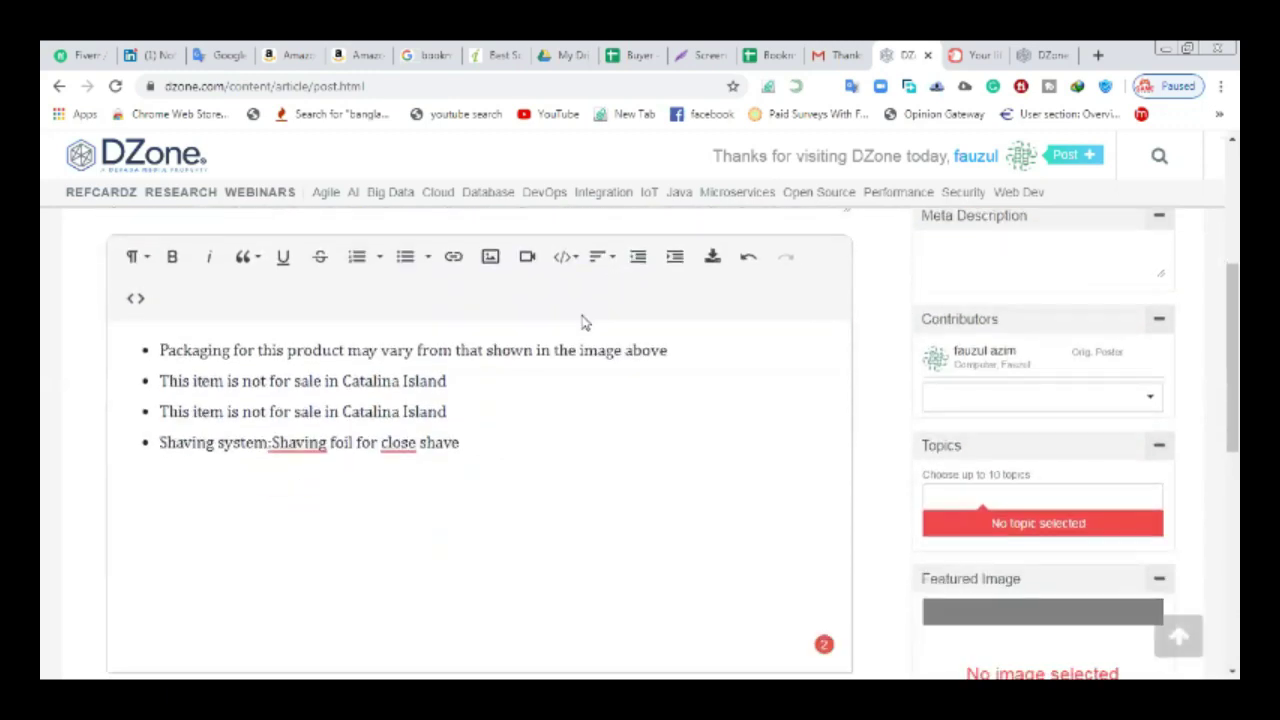
scroll(399, 339, up, 2)
scroll(399, 339, down, 5)
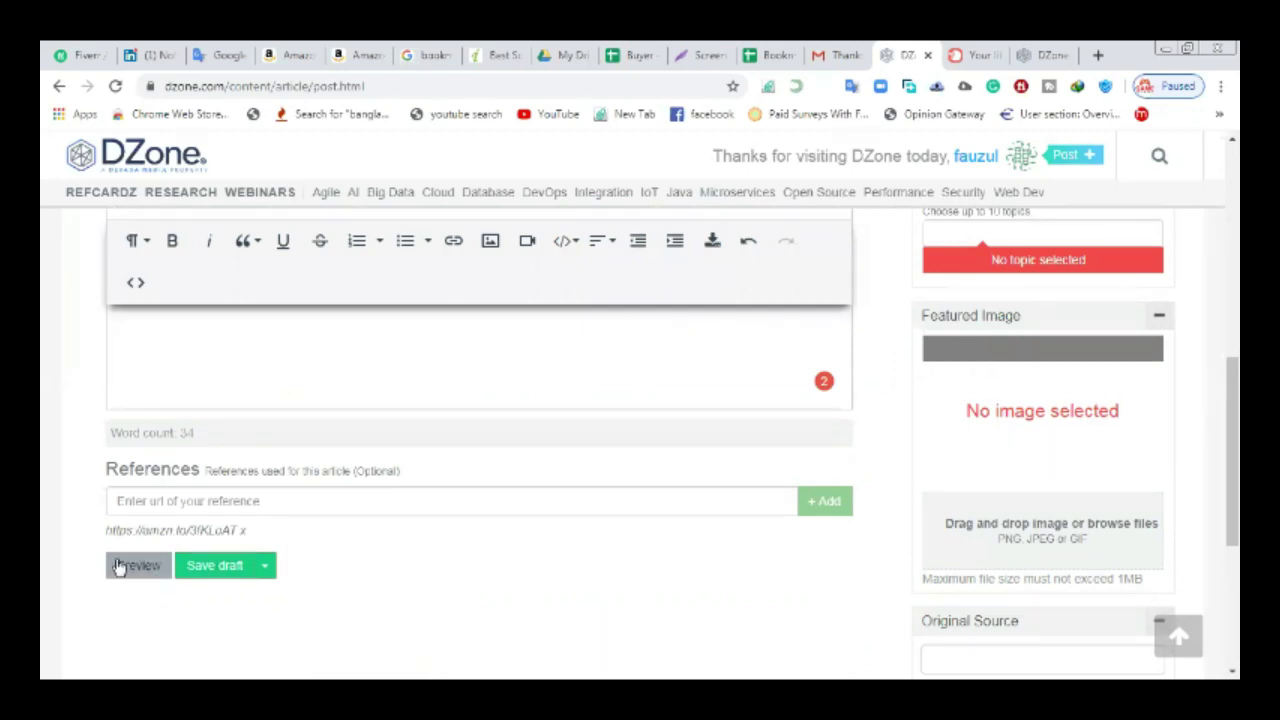
click(120, 567)
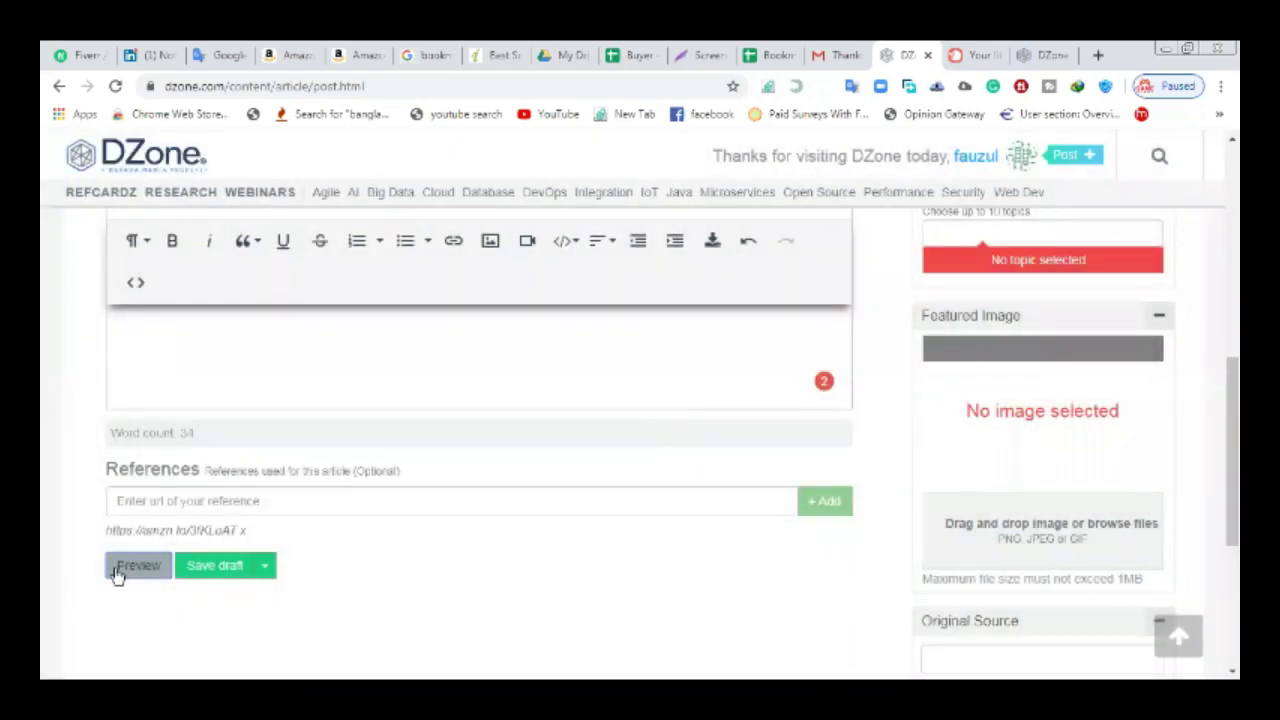
click(117, 568)
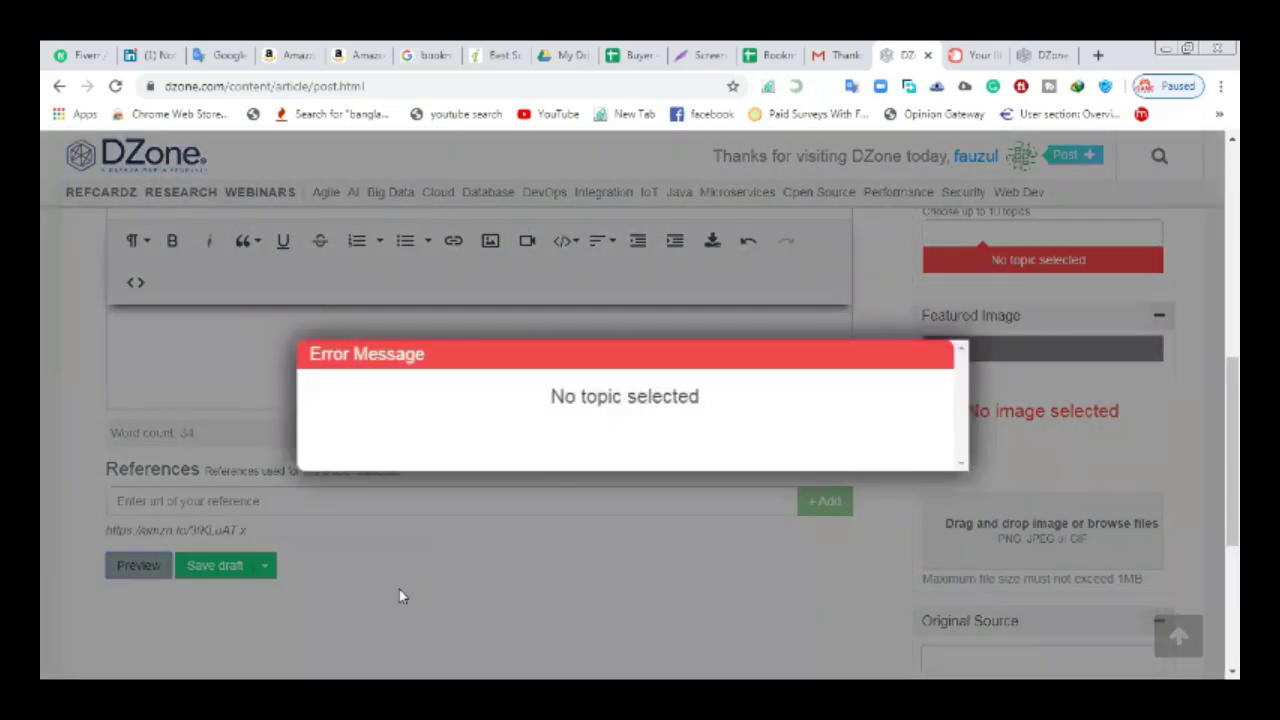
click(399, 592)
scroll(403, 582, up, 5)
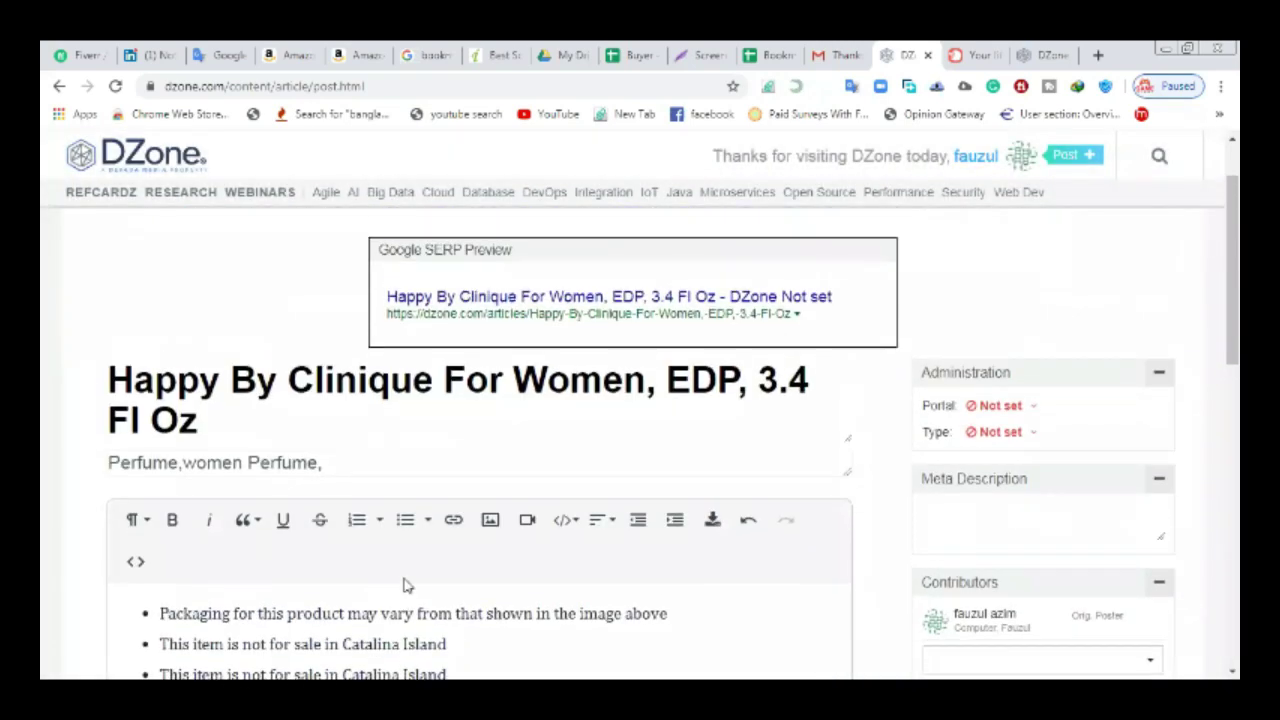
- Search 'Perfume' in Topics and add the 'perfume for women' suggestion as the topic
scroll(437, 562, up, 2)
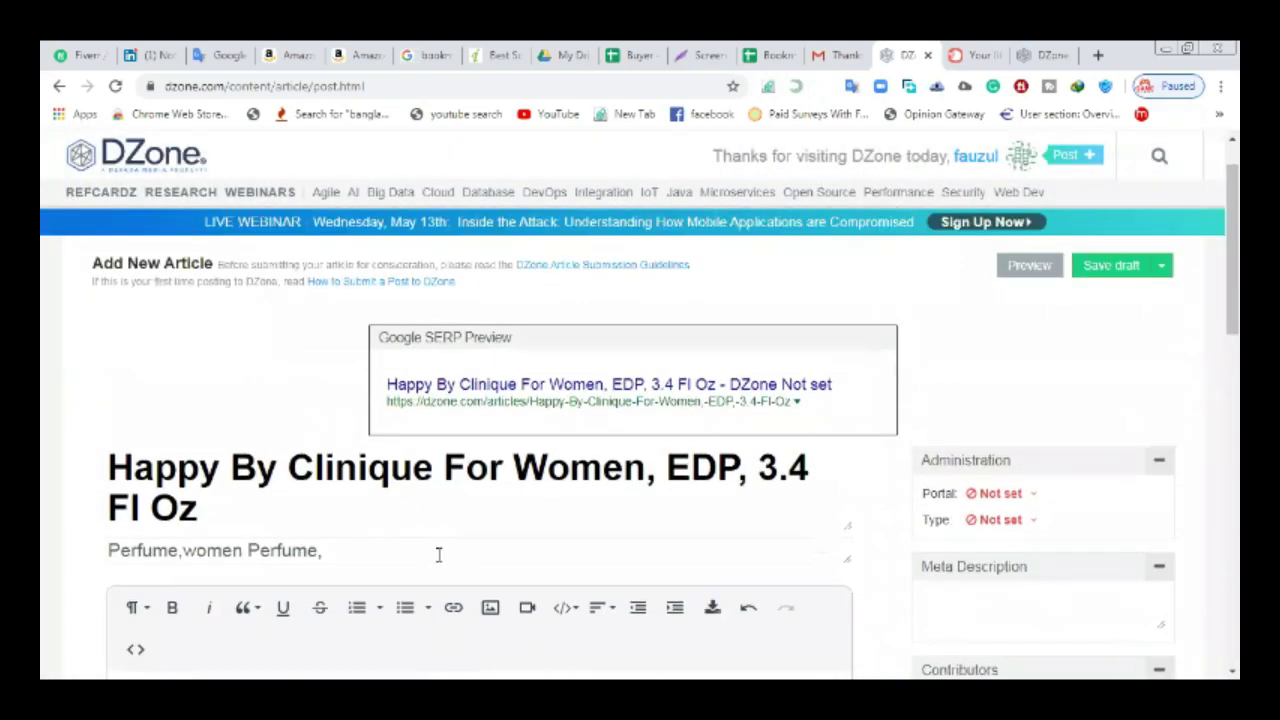
scroll(438, 554, down, 4)
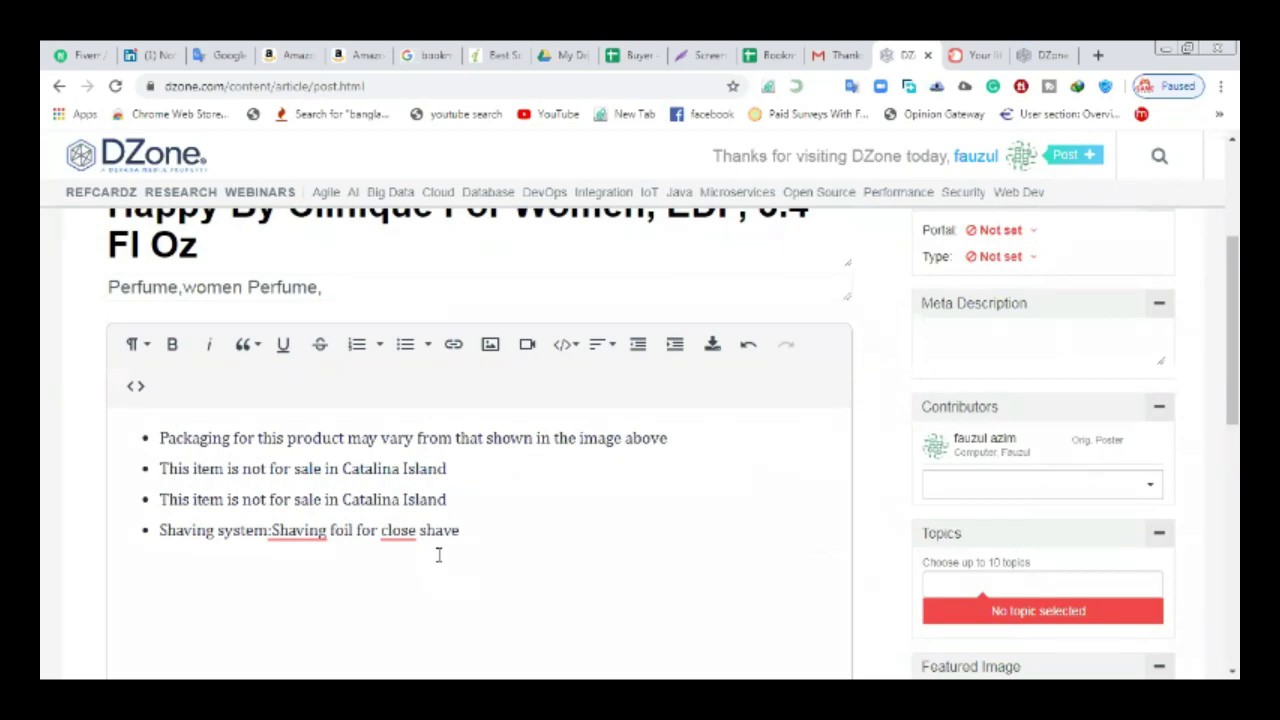
scroll(437, 555, down, 5)
scroll(437, 557, up, 3)
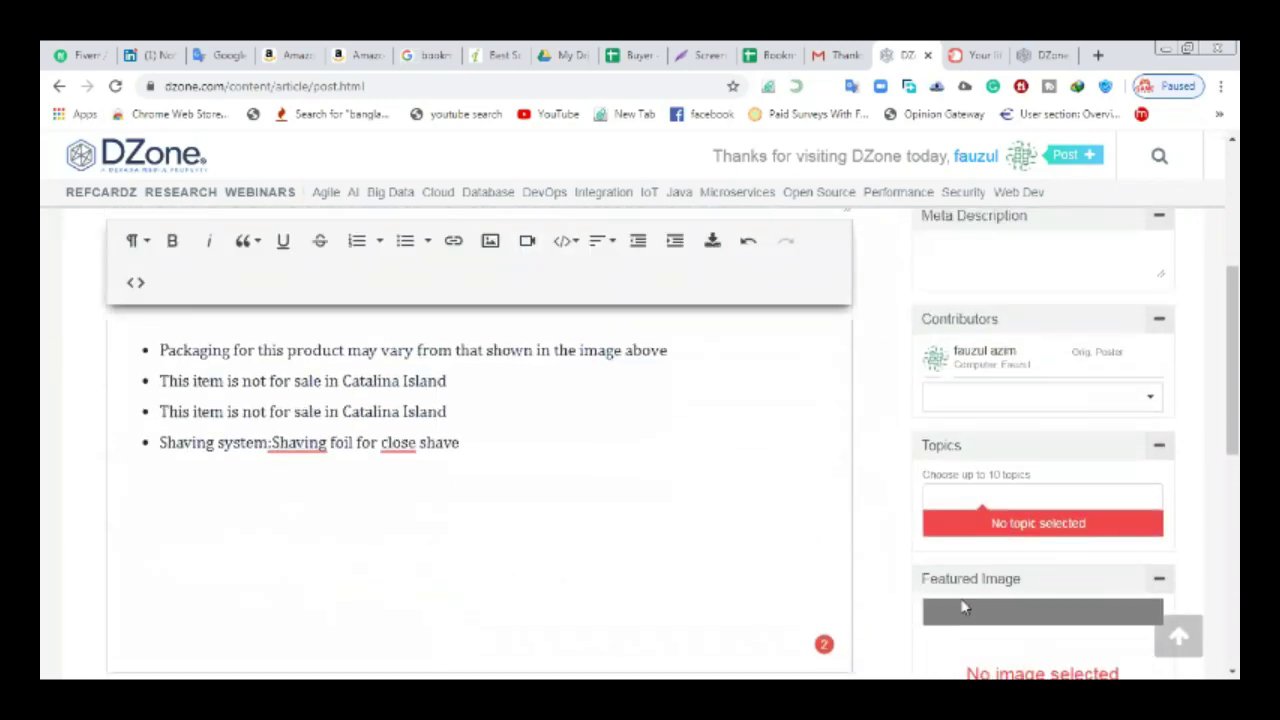
click(958, 492)
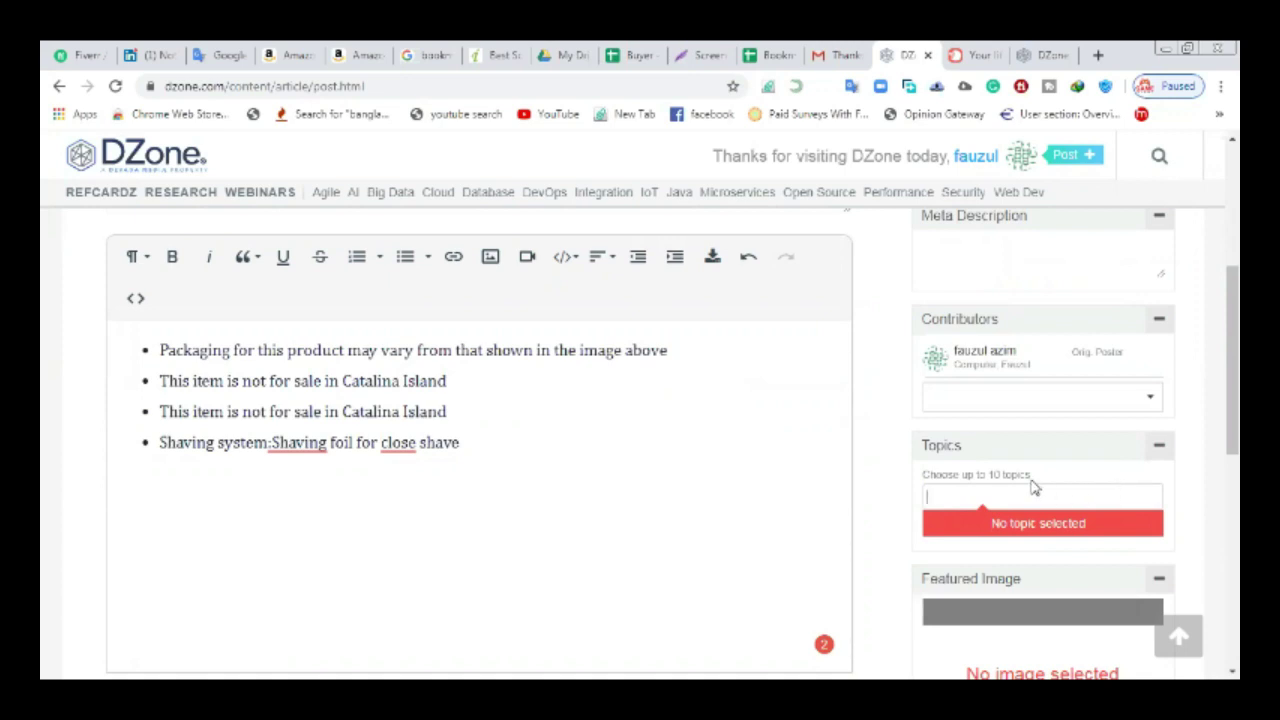
drag(1038, 483, 944, 474)
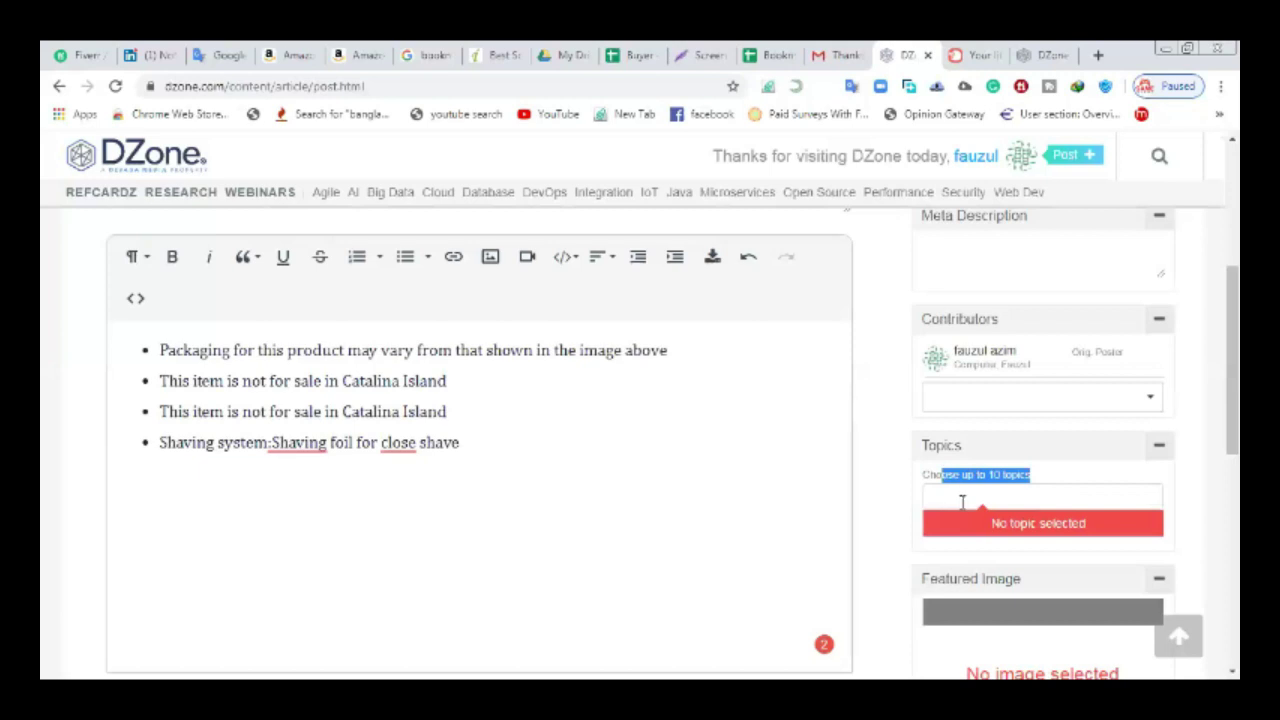
click(962, 502)
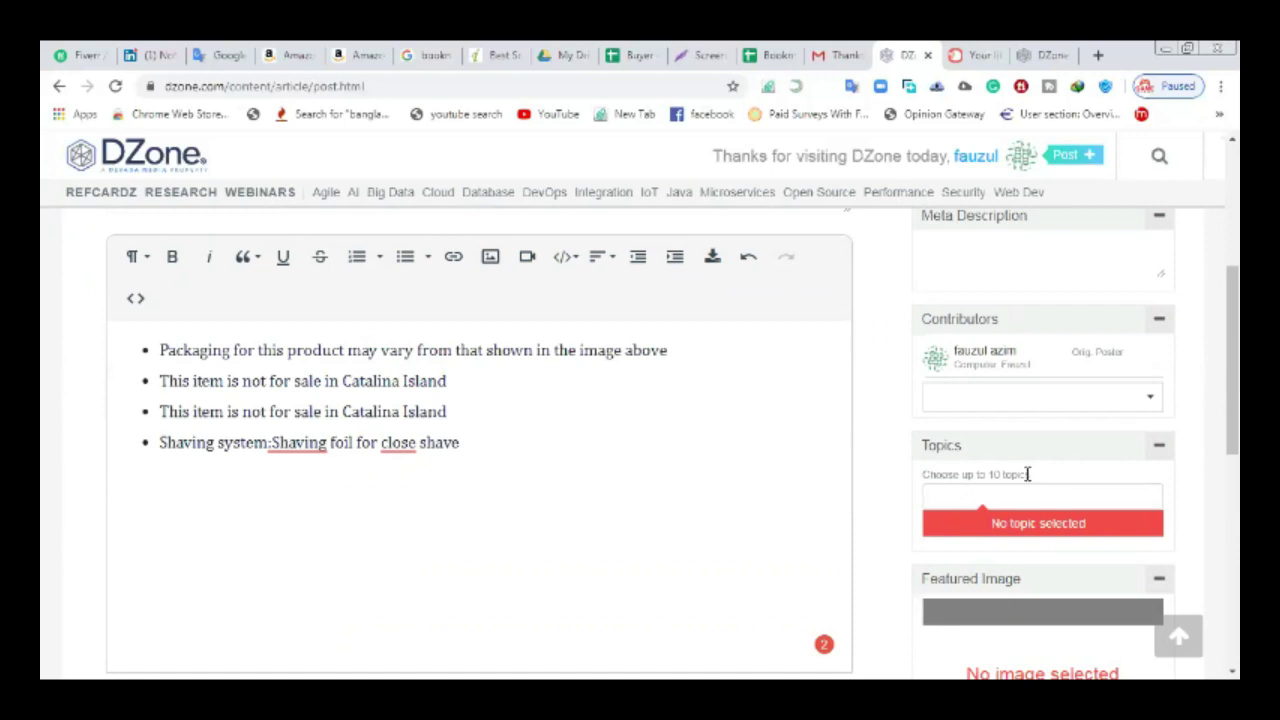
drag(1027, 474, 914, 491)
click(985, 502)
scroll(1006, 503, down, 1)
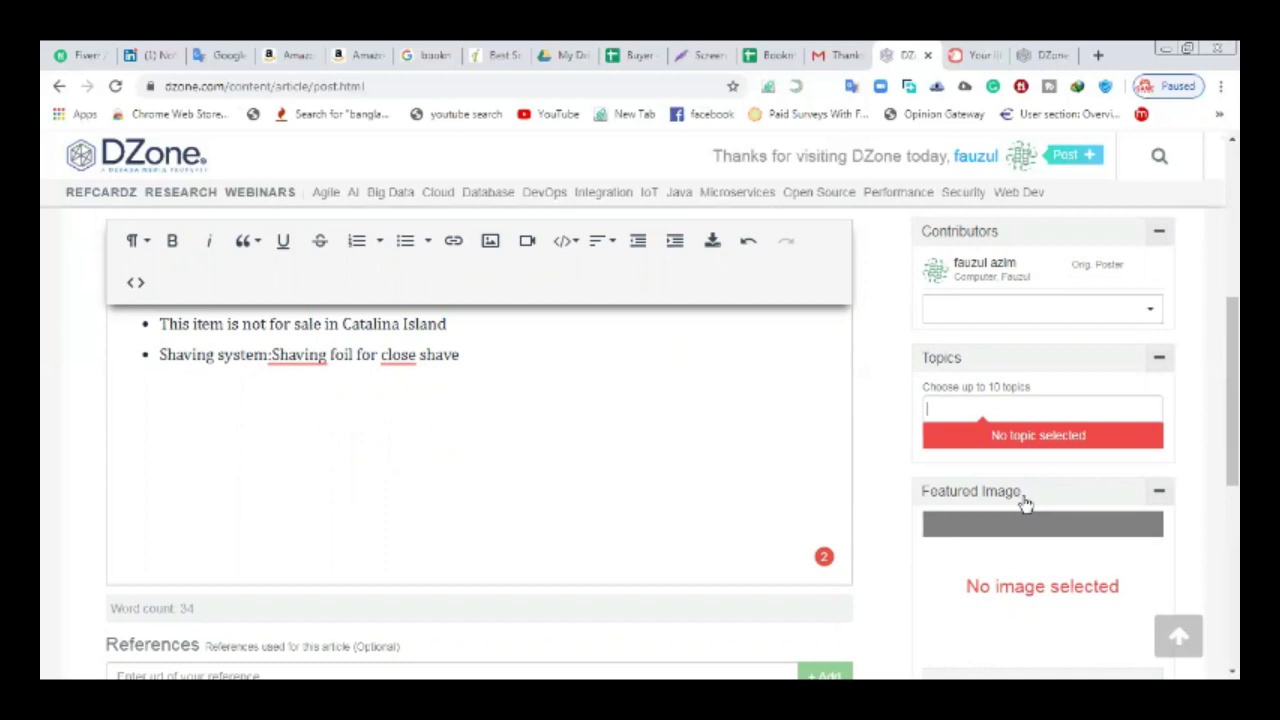
text(P)
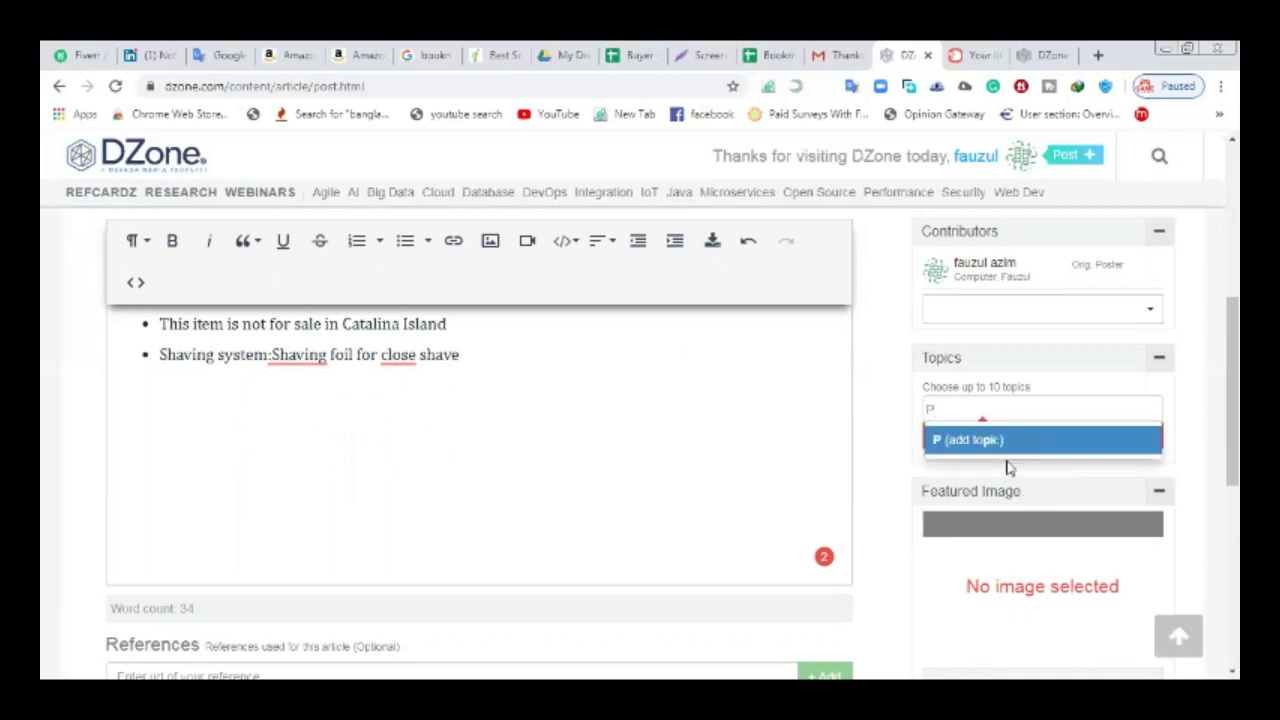
text(er)
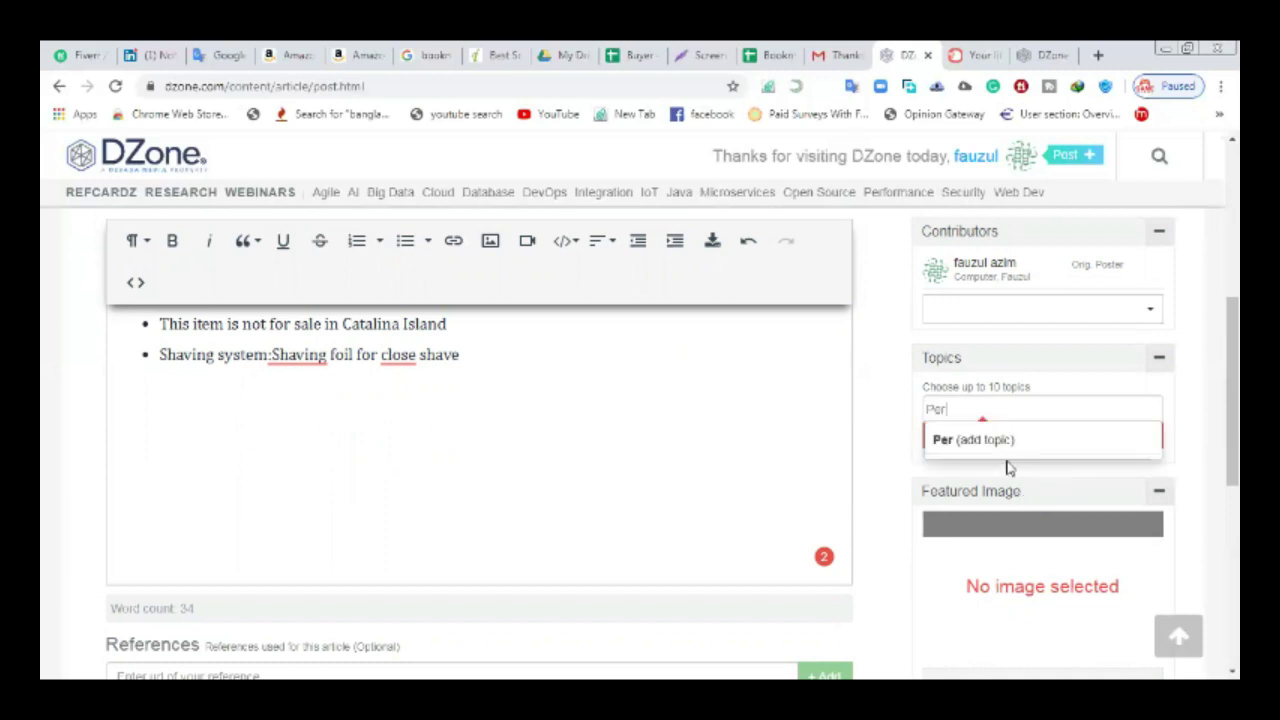
text(fume)
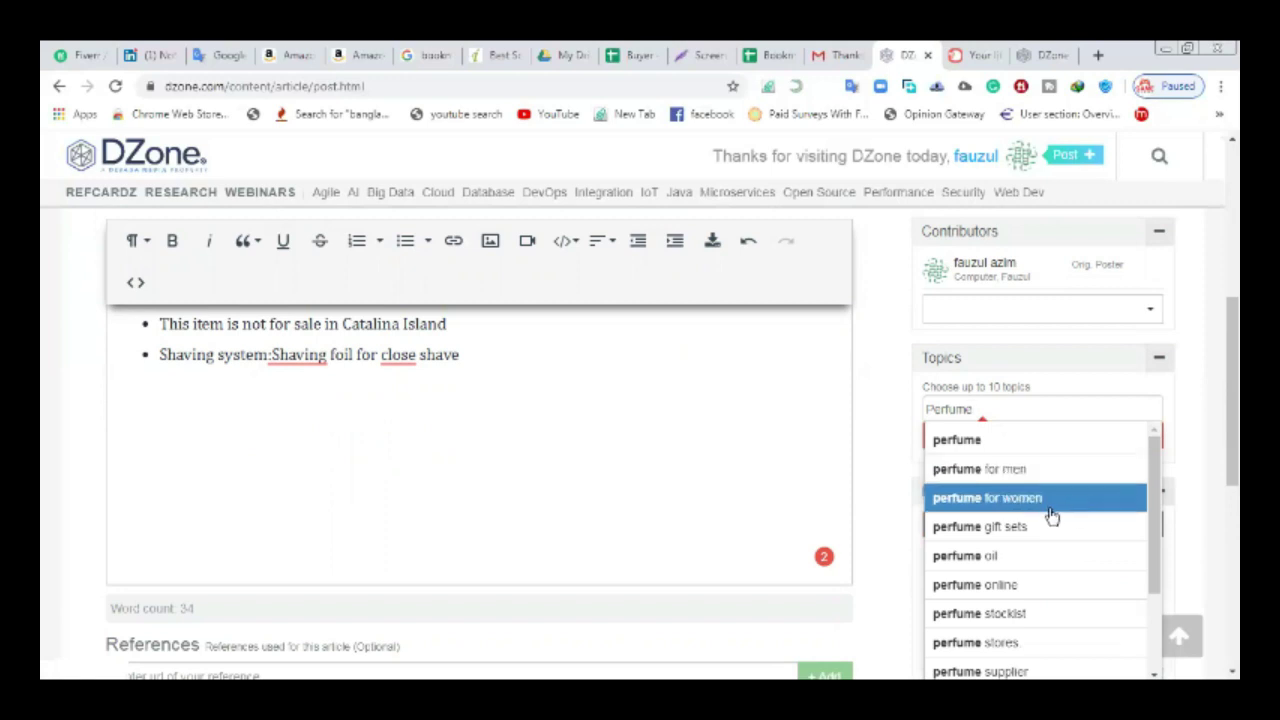
click(1049, 509)
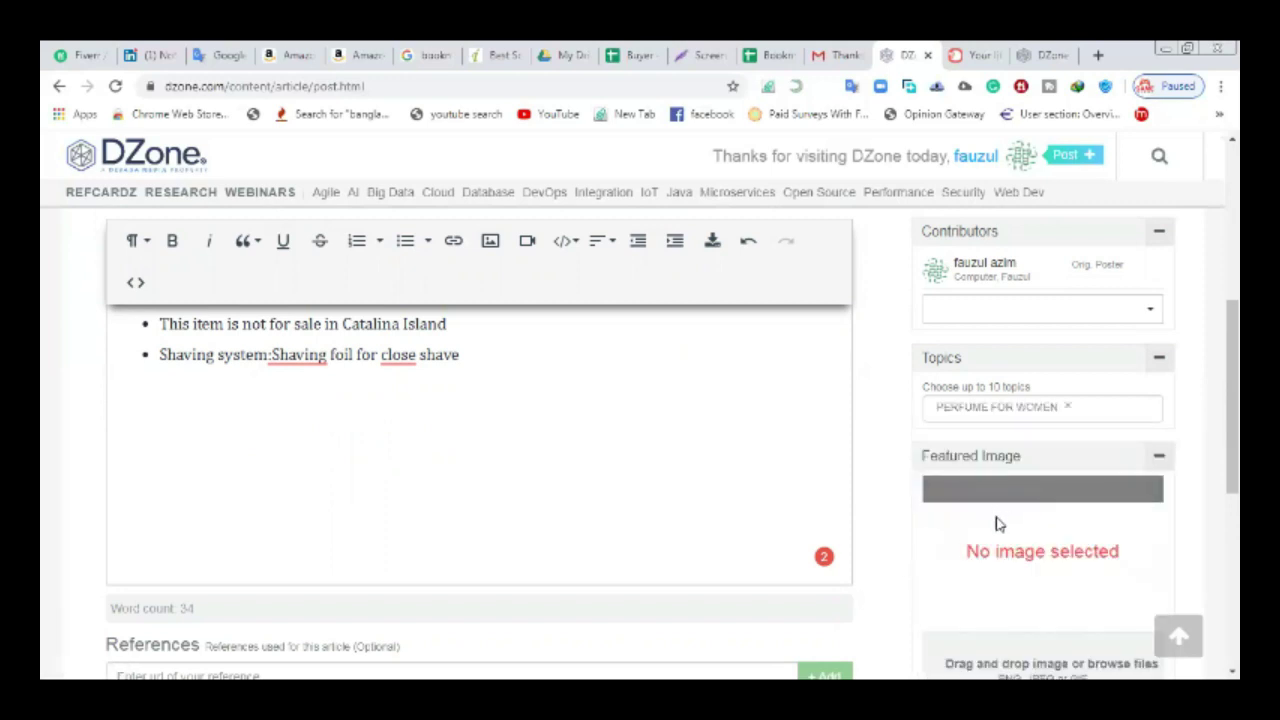
- Collapse and re-expand the Featured Image panel
click(995, 460)
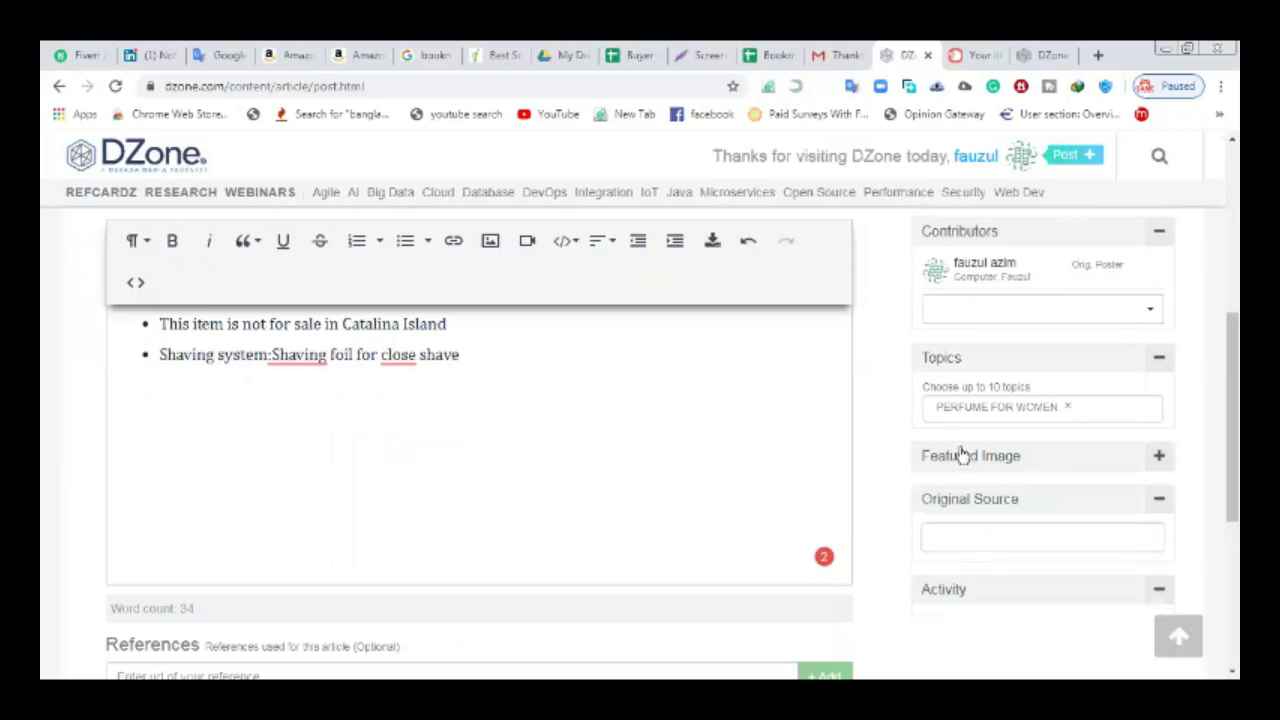
click(963, 453)
scroll(914, 549, down, 2)
scroll(914, 549, up, 3)
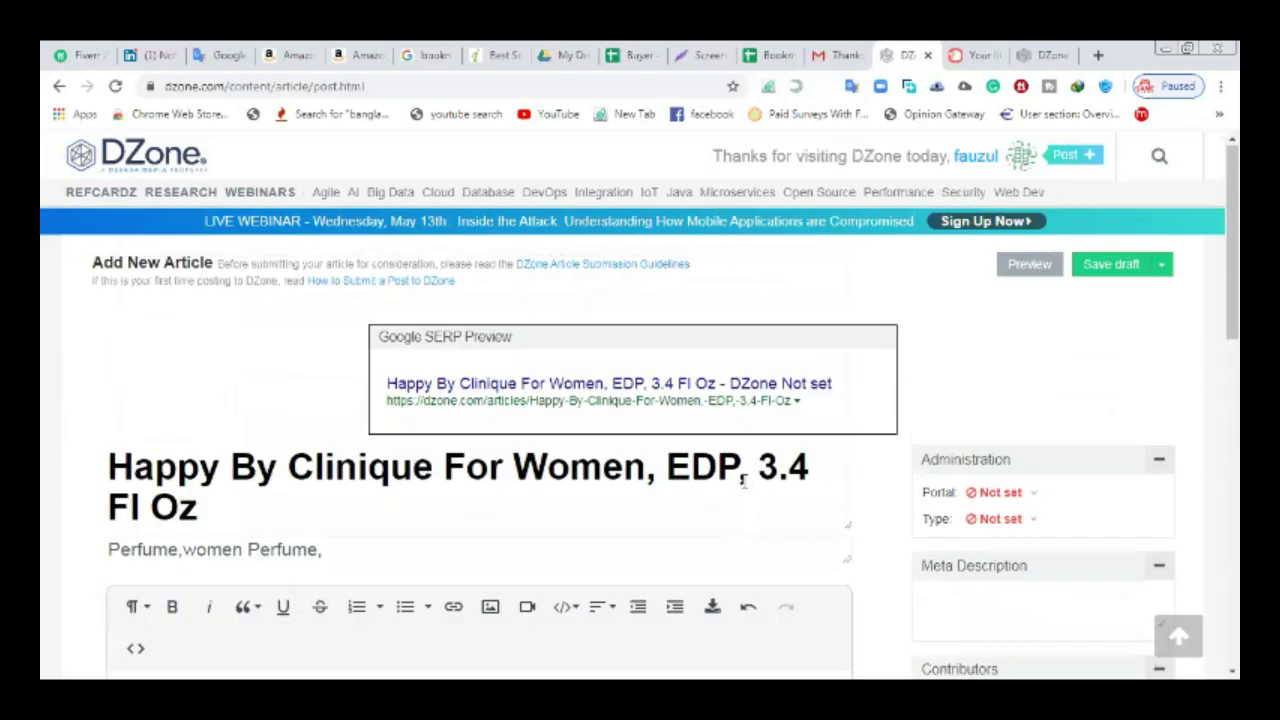
scroll(740, 481, up, 4)
scroll(256, 540, down, 2)
scroll(874, 549, down, 4)
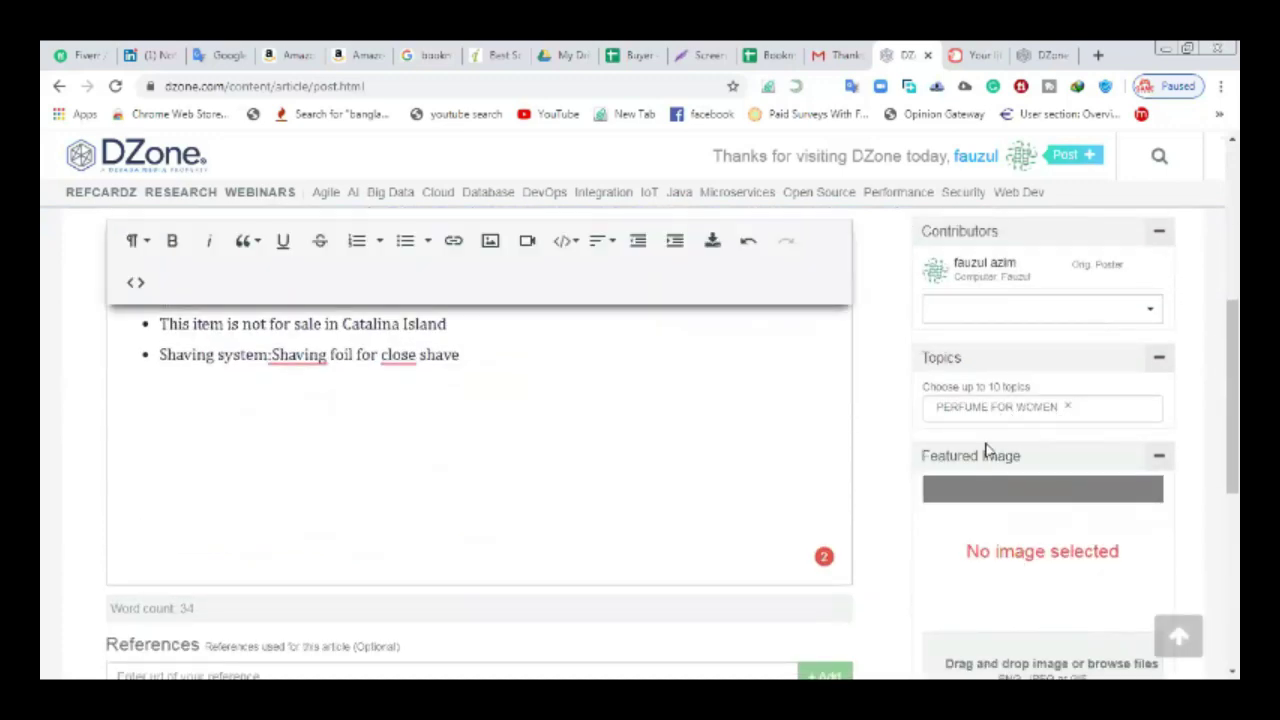
scroll(990, 465, up, 2)
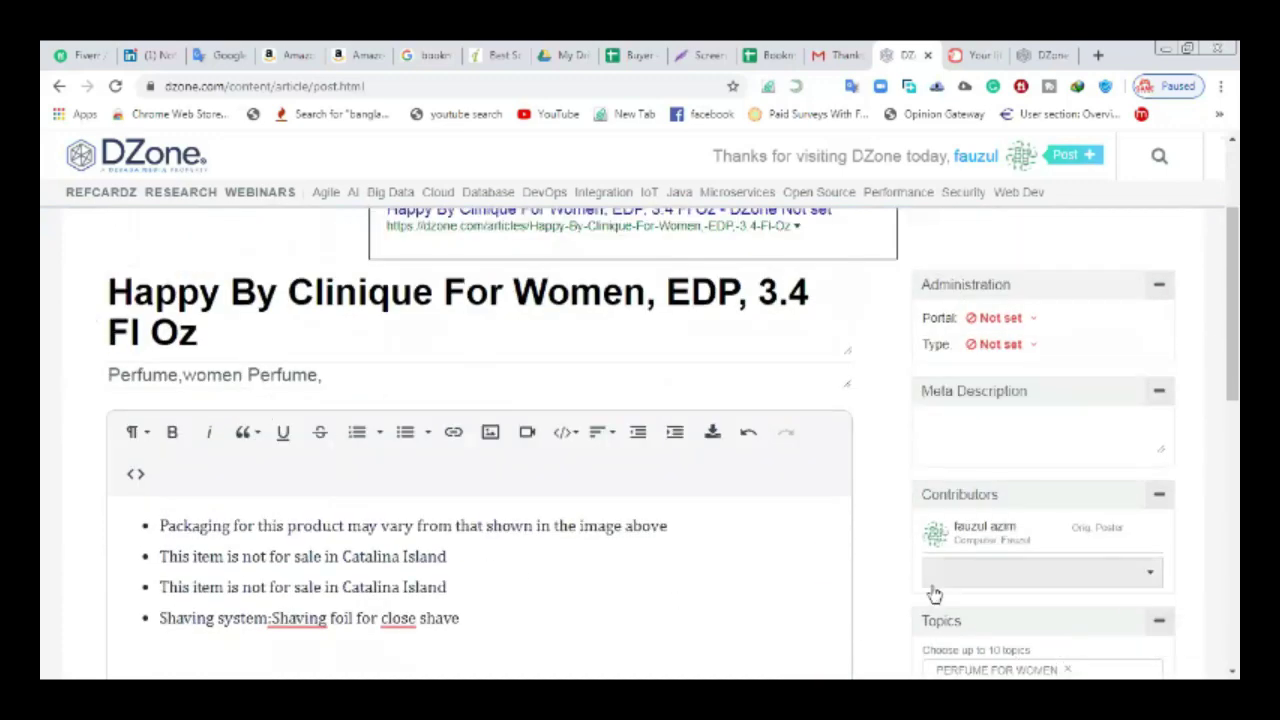
scroll(950, 560, down, 3)
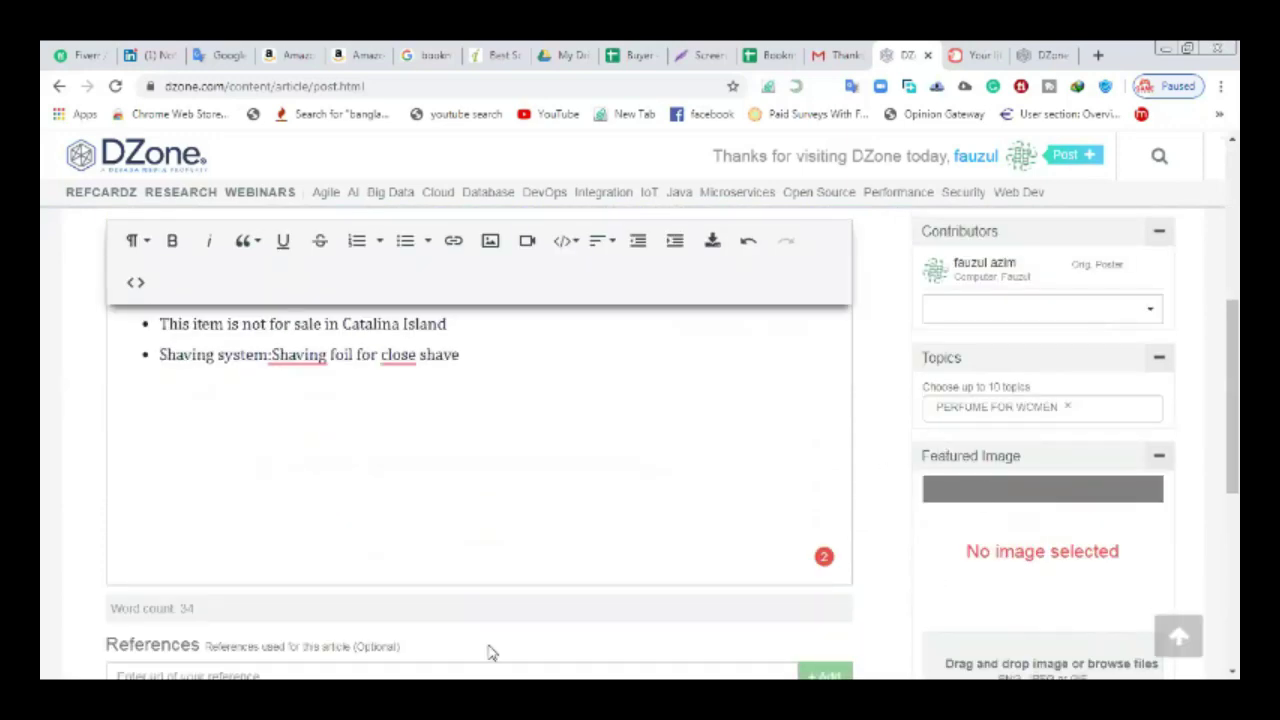
scroll(490, 648, down, 3)
click(130, 480)
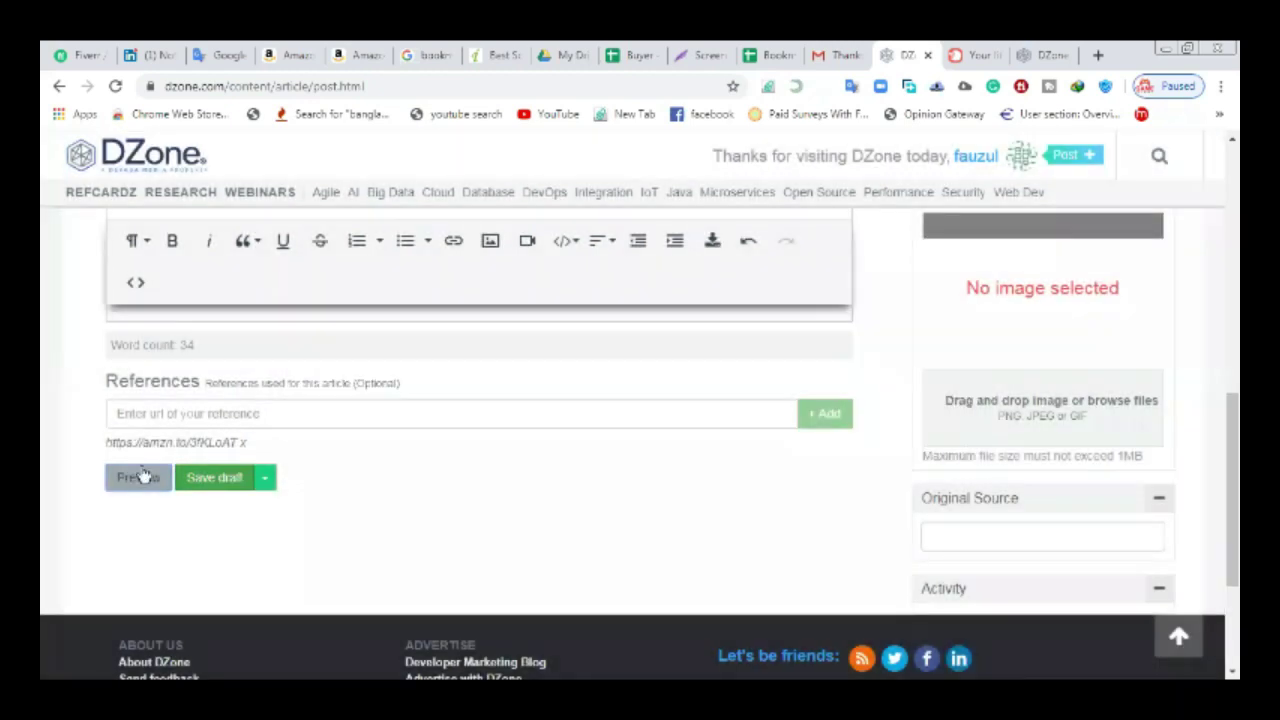
click(143, 477)
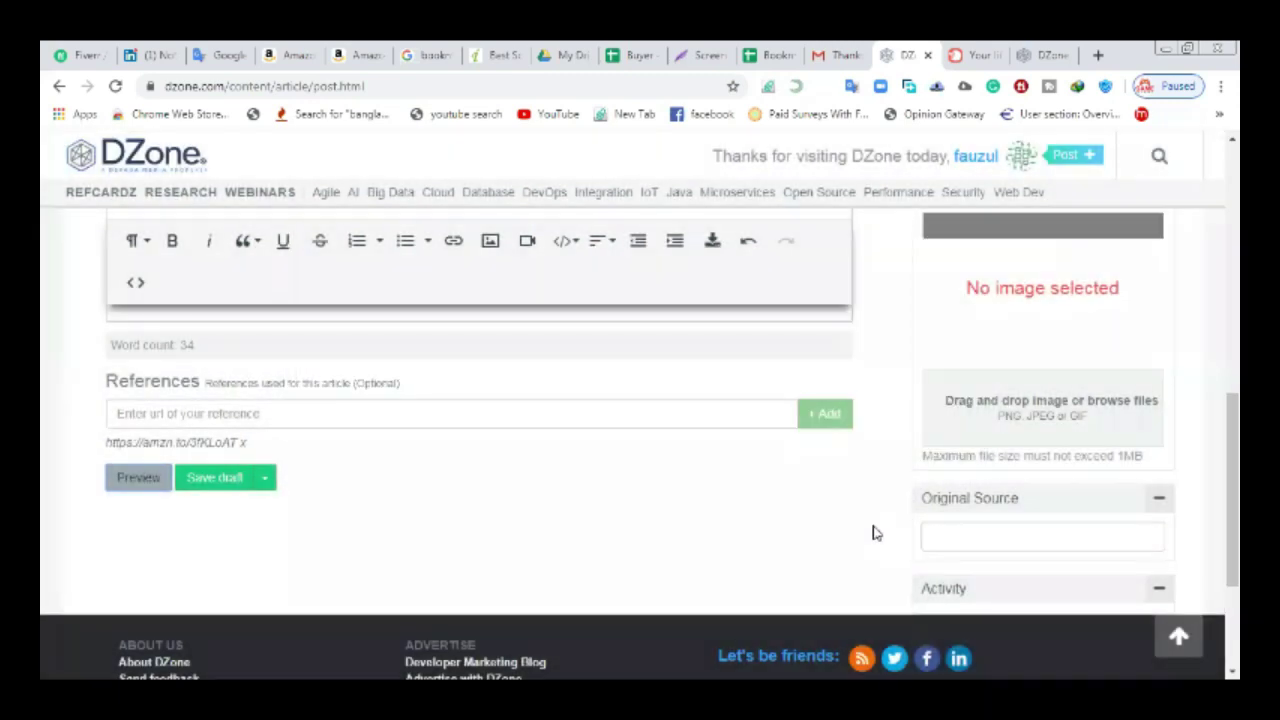
scroll(873, 530, down, 2)
scroll(880, 530, up, 5)
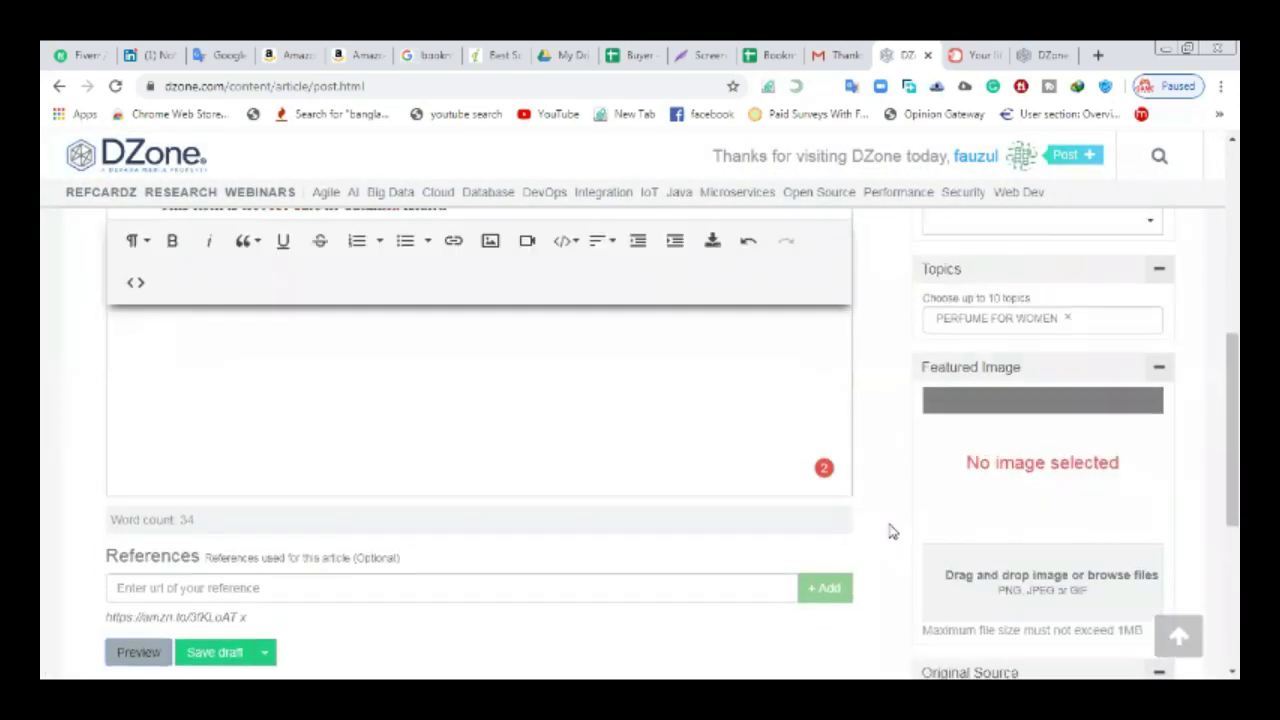
scroll(893, 532, up, 1)
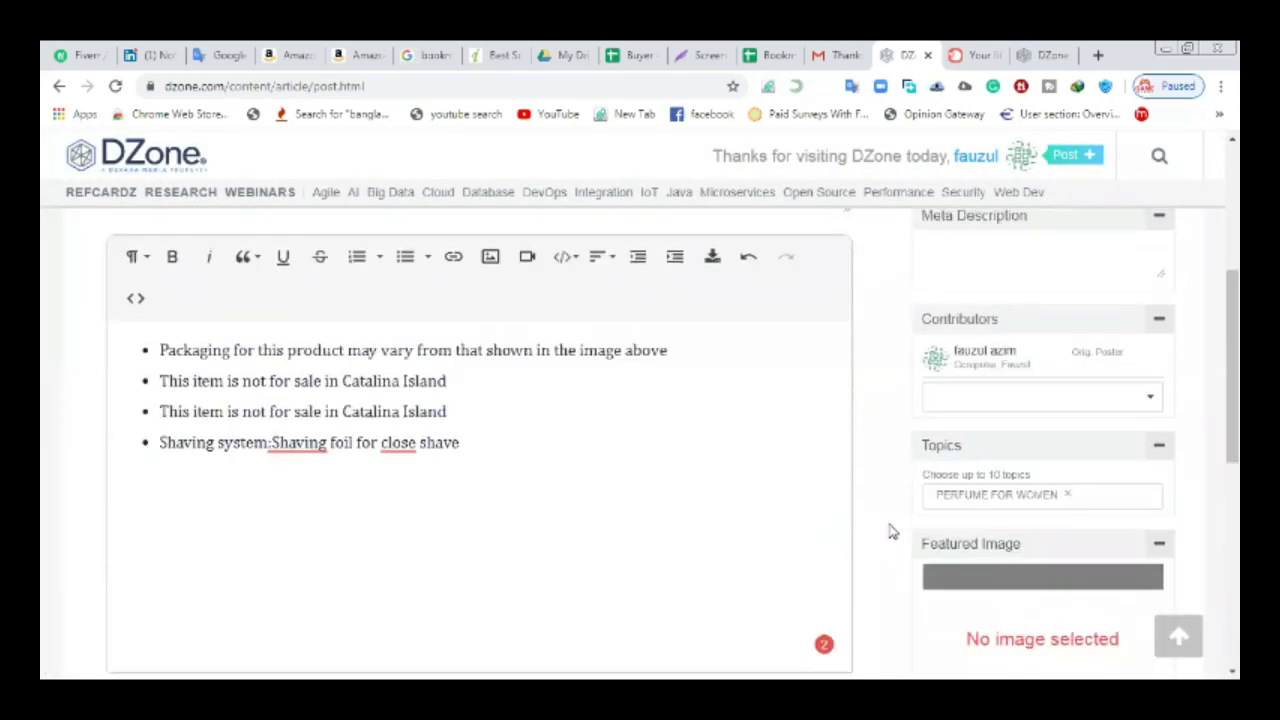
scroll(893, 532, up, 1)
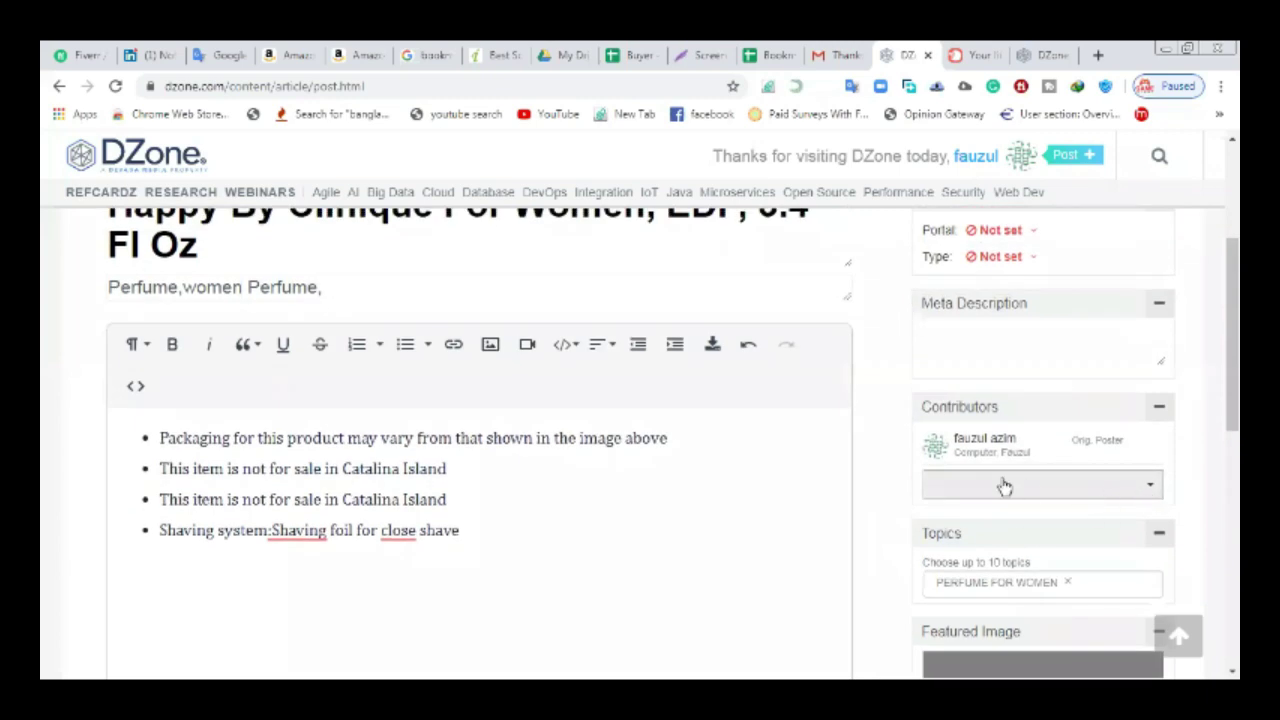
- Paste the four product bullet lines into the Meta Description field
click(1144, 486)
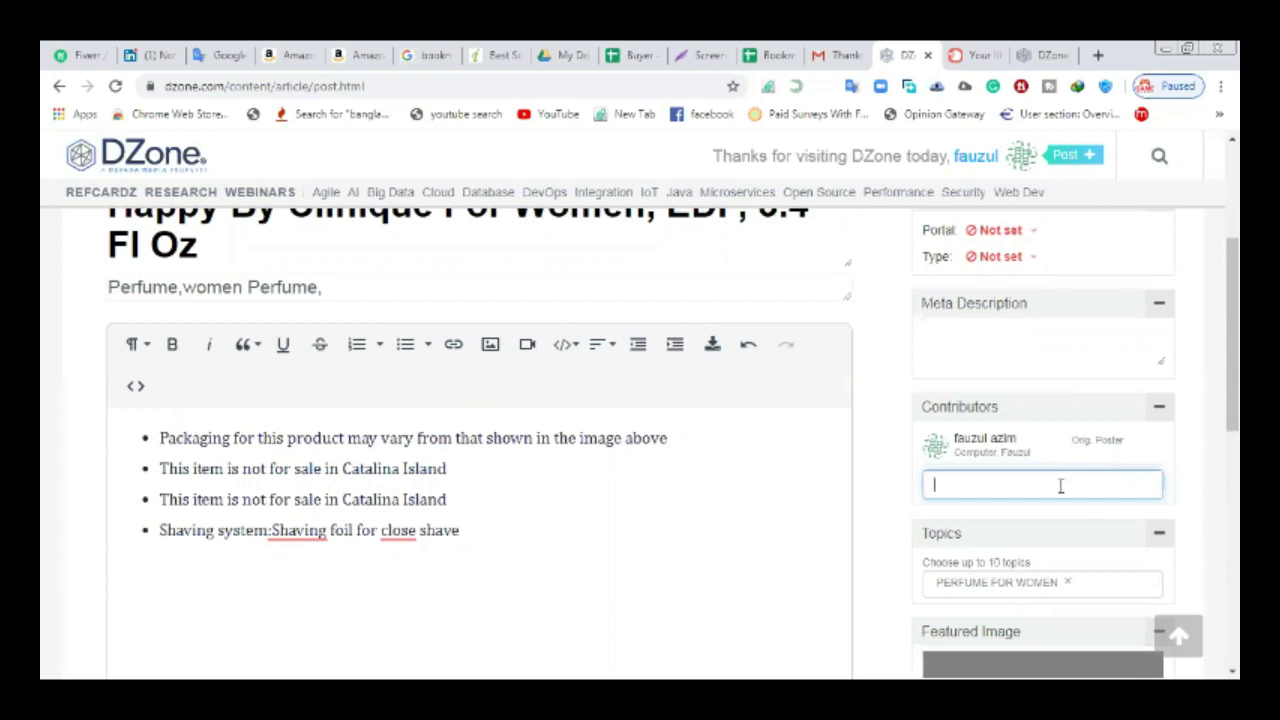
scroll(1061, 486, up, 2)
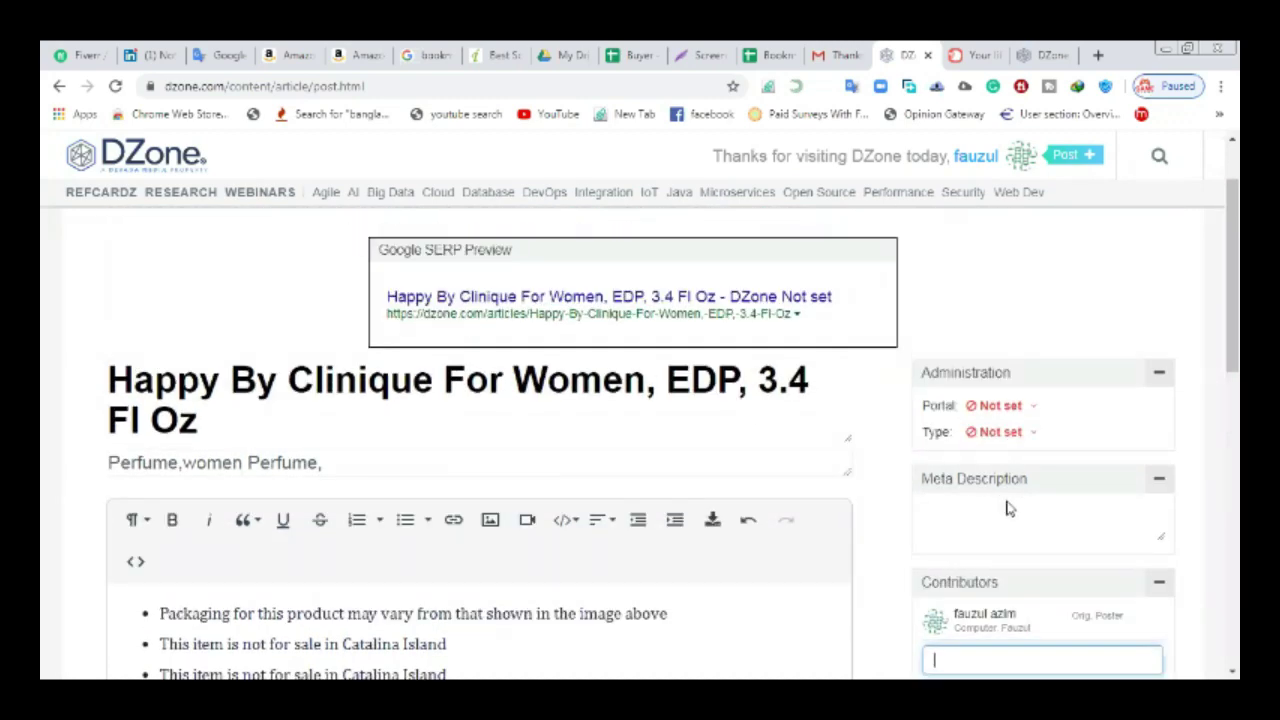
click(986, 518)
scroll(986, 520, down, 2)
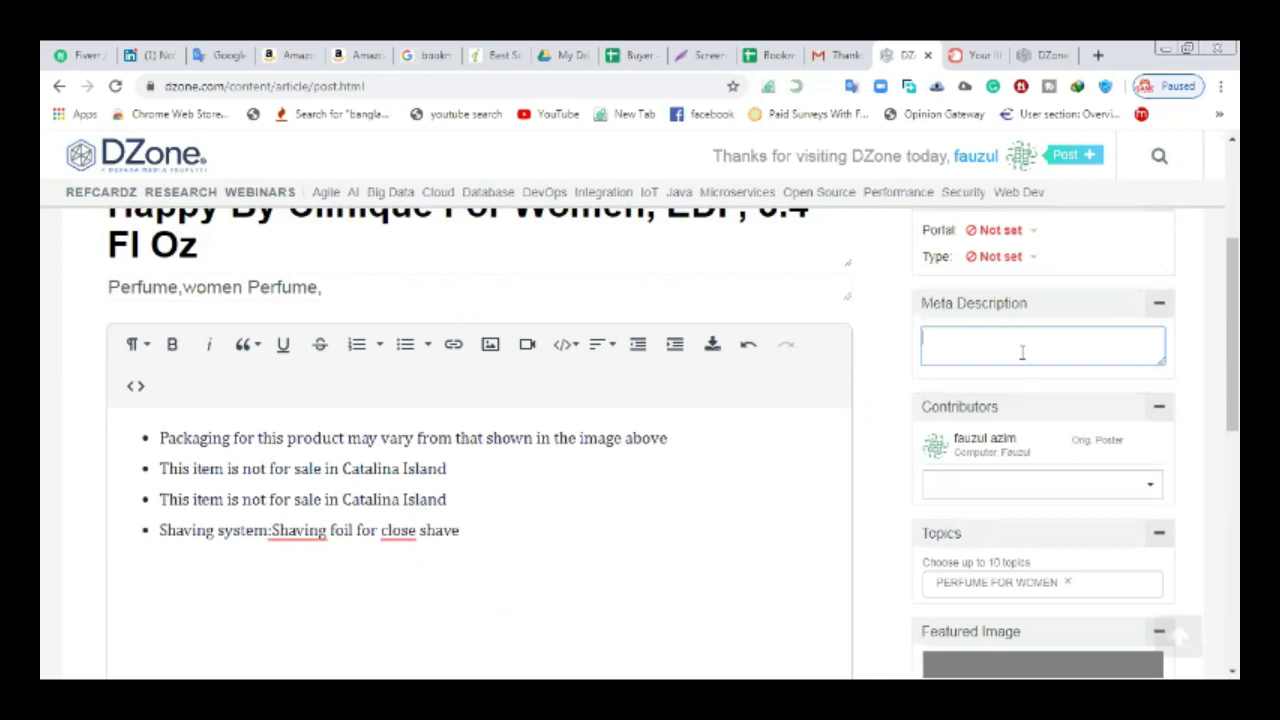
drag(461, 530, 134, 421)
key(ctrl+c)
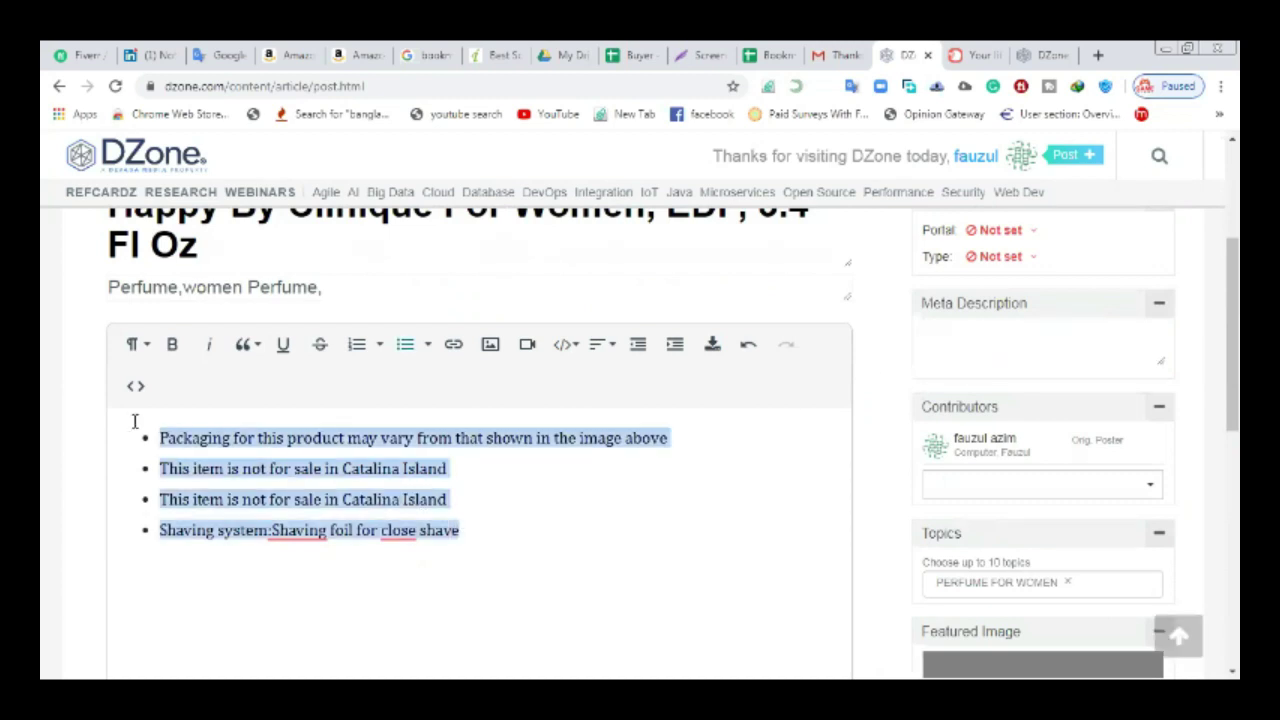
click(972, 357)
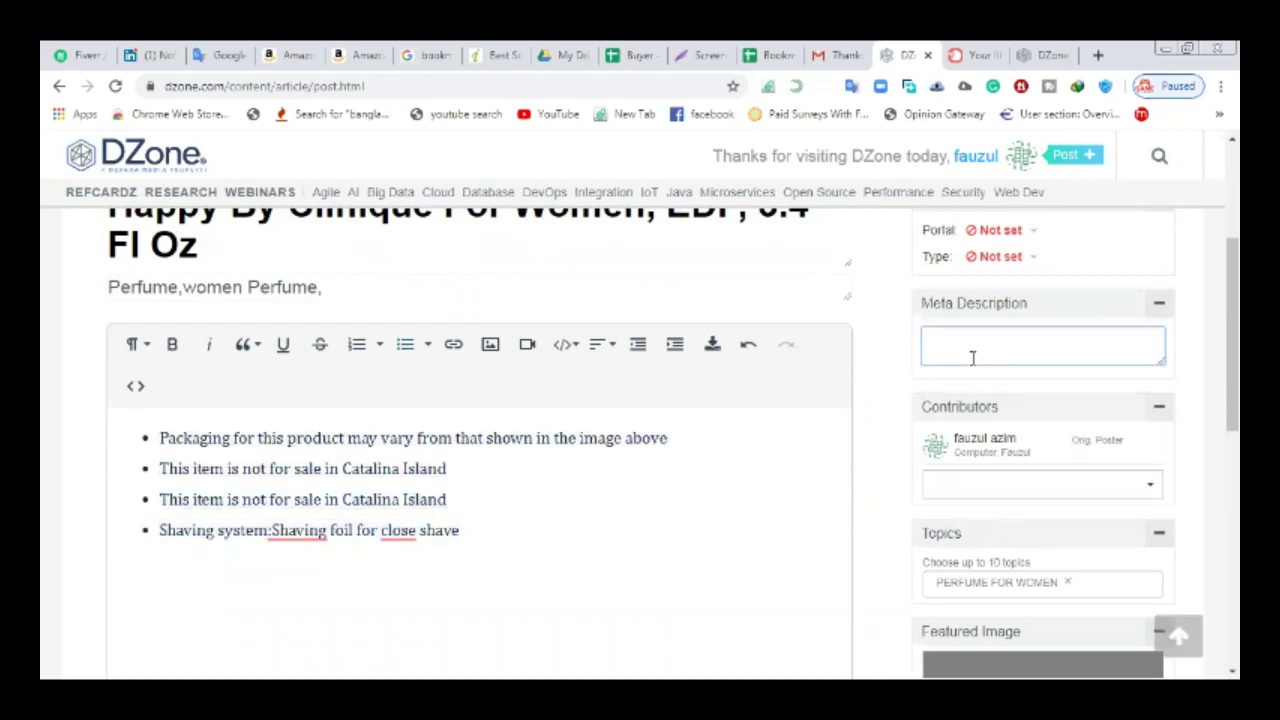
key(ctrl+v)
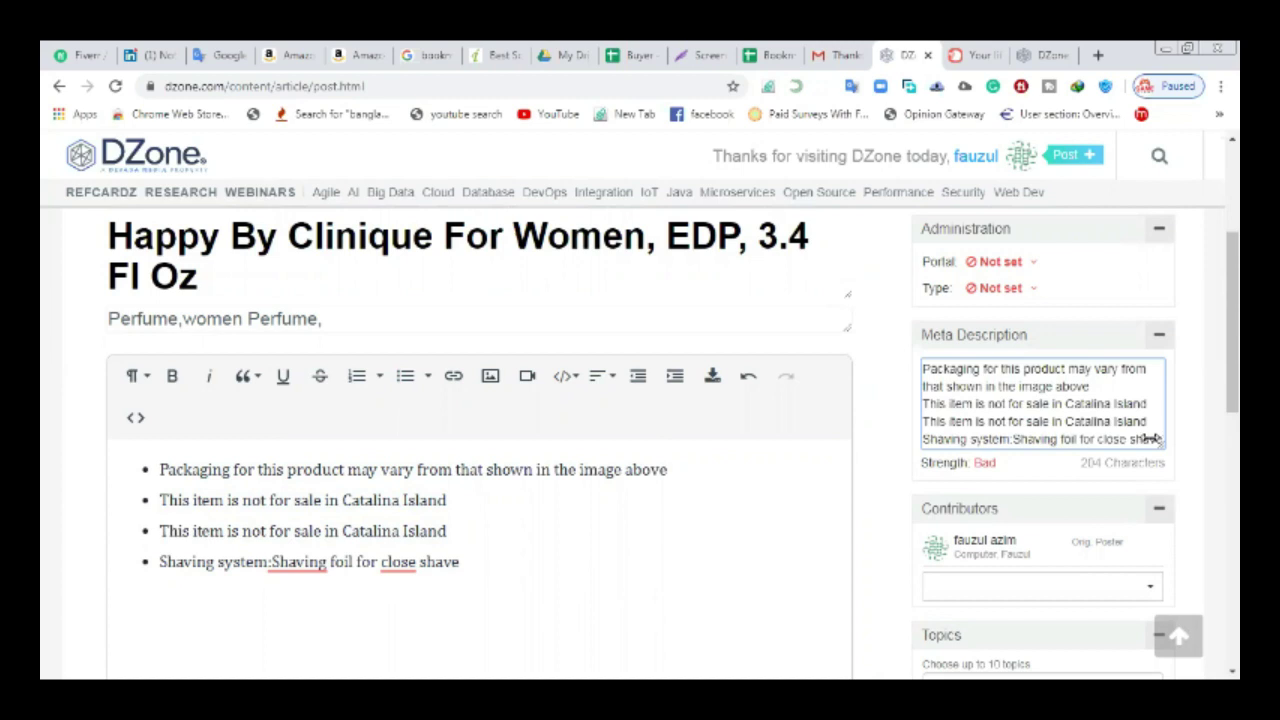
- Trim the meta description to 151 characters so it rates Good strength
key(BackSpace)
key(BackSpace)
key(BackSpace)
key(BackSpace)
key(BackSpace)
key(BackSpace)
key(BackSpace)
key(BackSpace)
key(BackSpace)
key(BackSpace)
key(BackSpace)
key(BackSpace)
key(BackSpace)
key(BackSpace)
key(BackSpace)
key(BackSpace)
key(BackSpace)
key(BackSpace)
key(BackSpace)
key(BackSpace)
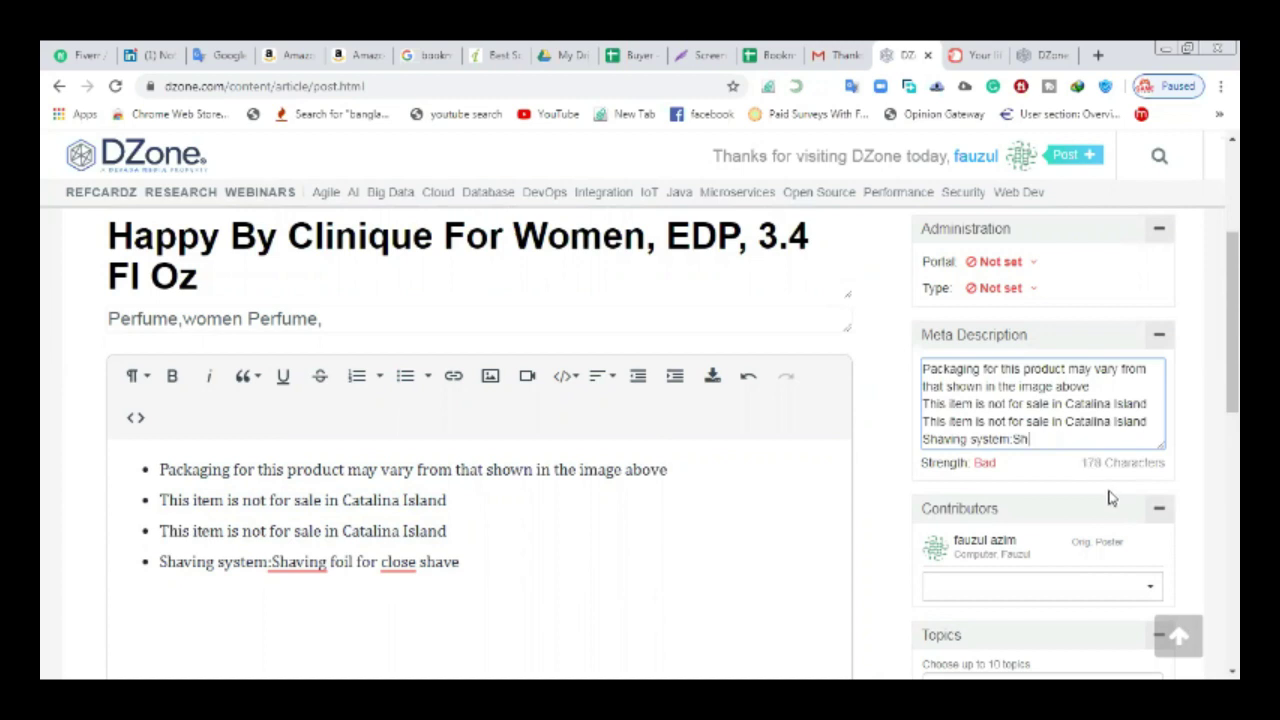
key(BackSpace)
key(BackSpace)
key(BackSpace)
key(BackSpace)
key(BackSpace)
key(BackSpace)
key(BackSpace)
key(BackSpace)
key(BackSpace)
key(BackSpace)
key(BackSpace)
key(BackSpace)
key(BackSpace)
key(BackSpace)
key(BackSpace)
key(BackSpace)
key(BackSpace)
key(BackSpace)
key(BackSpace)
key(BackSpace)
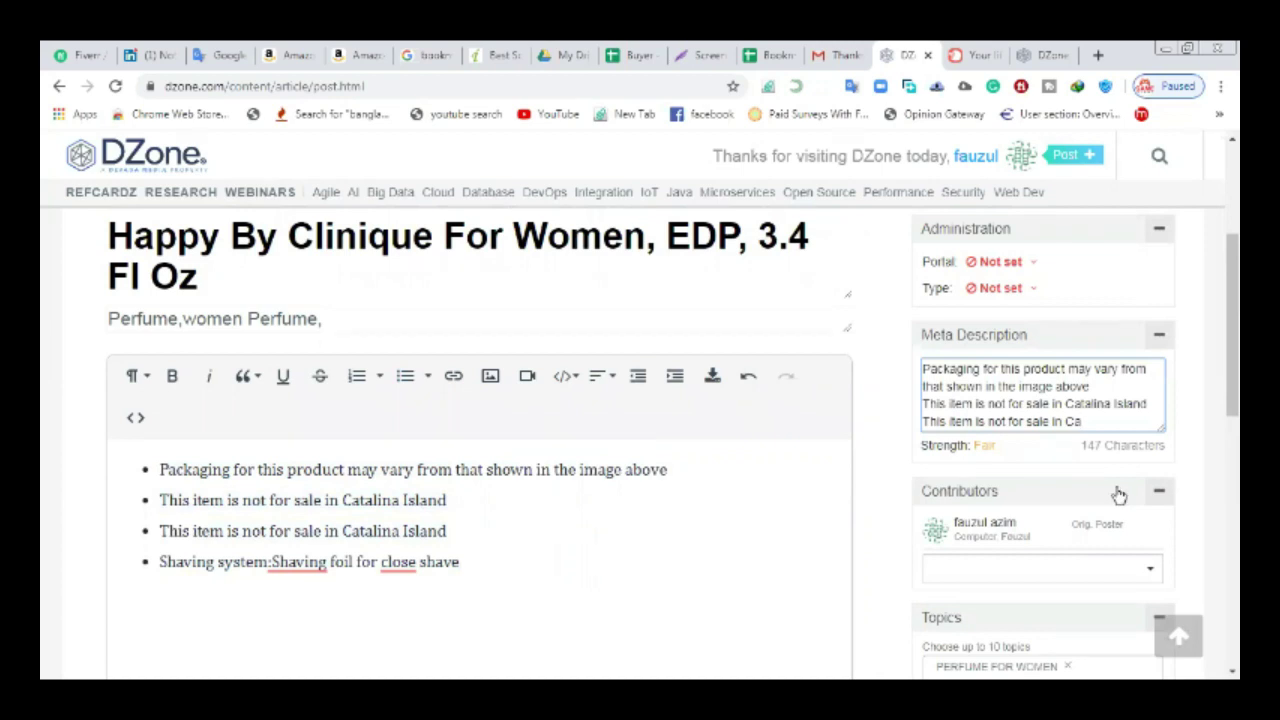
text(li)
scroll(1105, 500, down, 1)
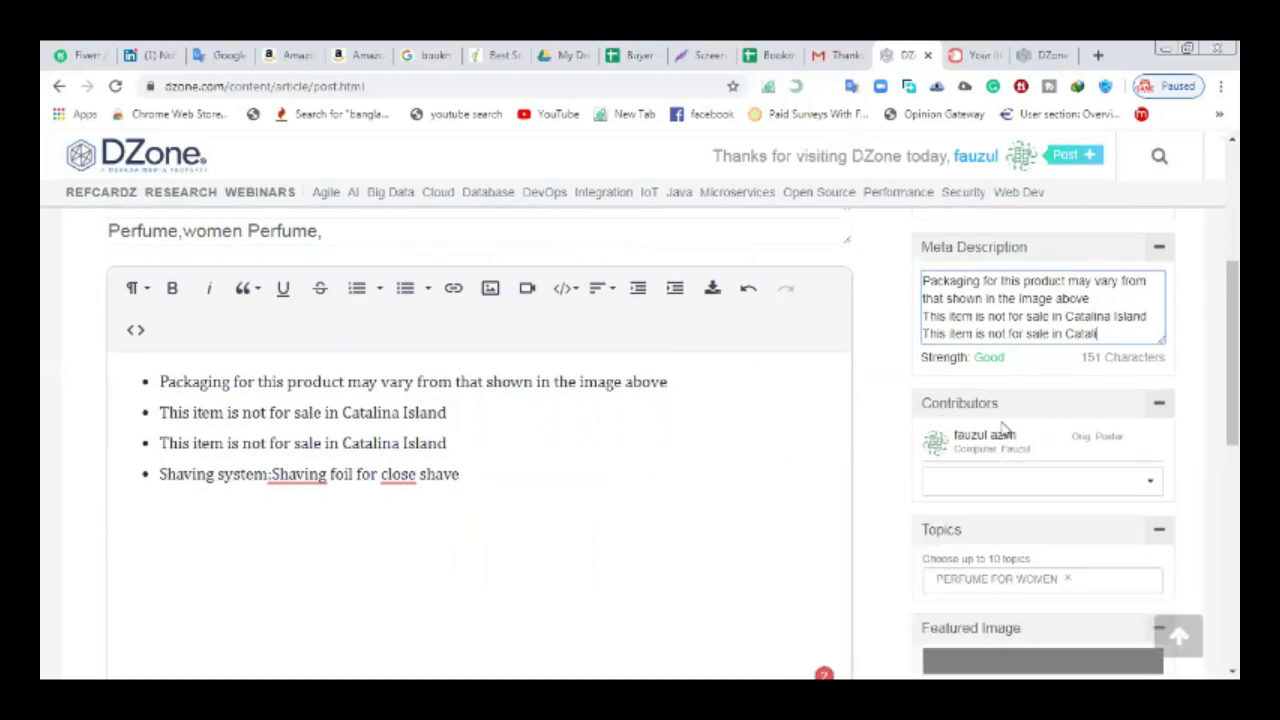
click(972, 480)
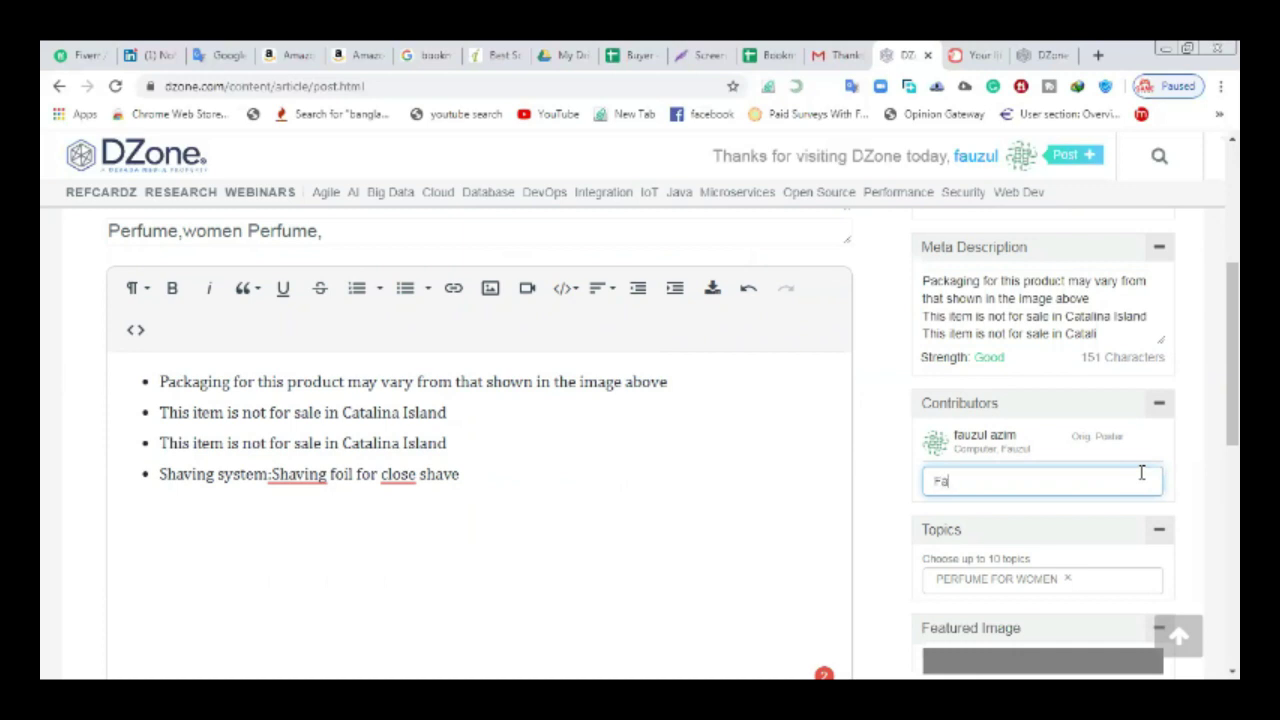
- Add the matching DZone user as the draft's second contributor, discarding an extra empty contributor entry
text(azim)
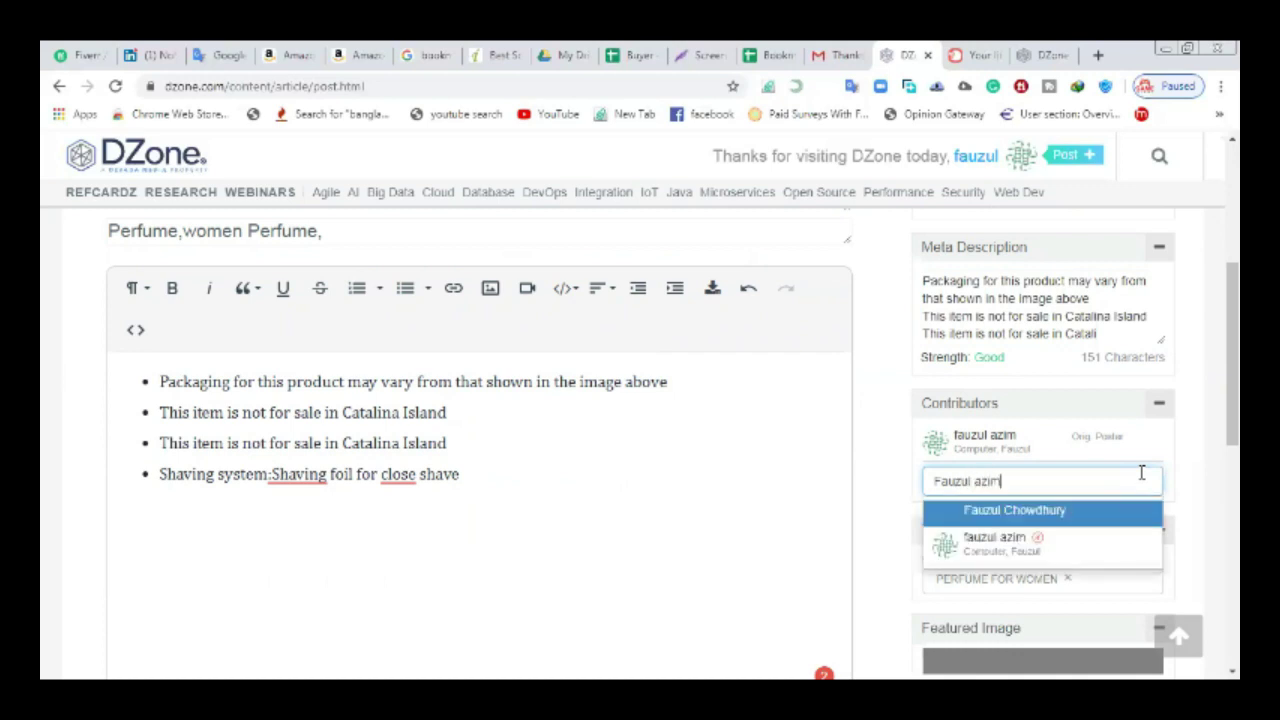
click(1042, 520)
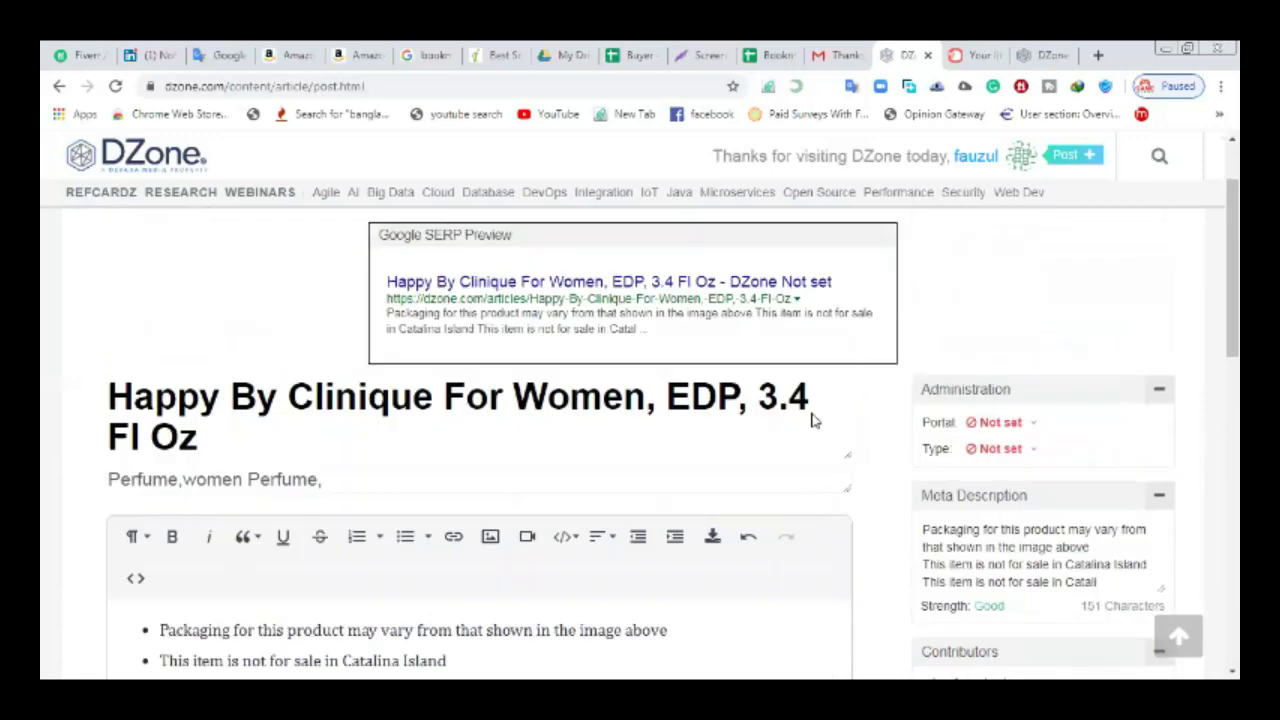
scroll(814, 417, up, 4)
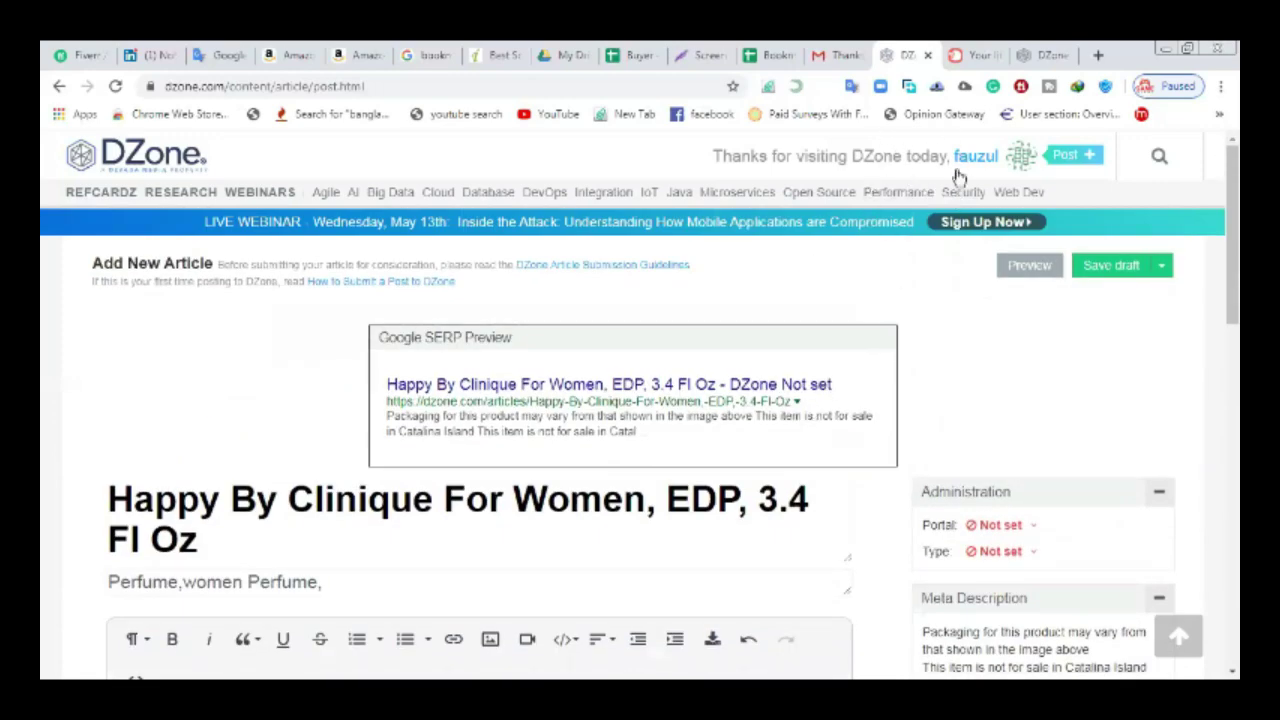
scroll(963, 438, down, 3)
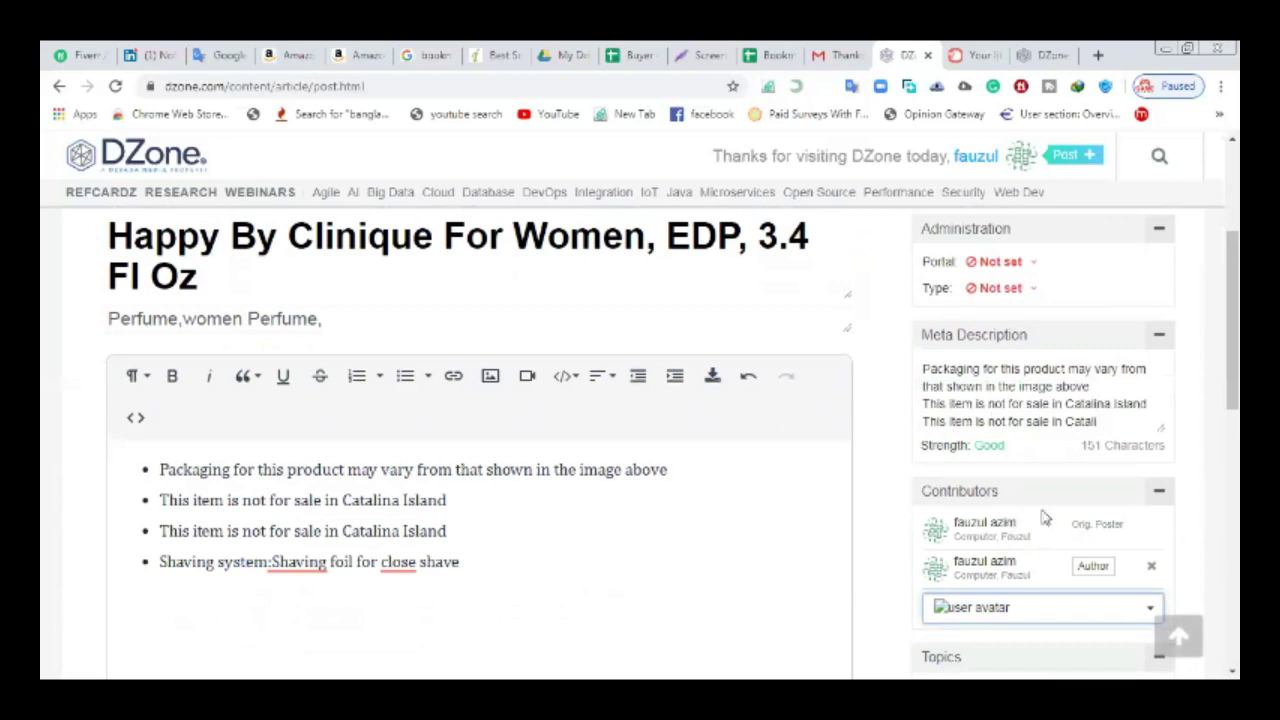
scroll(1029, 509, down, 2)
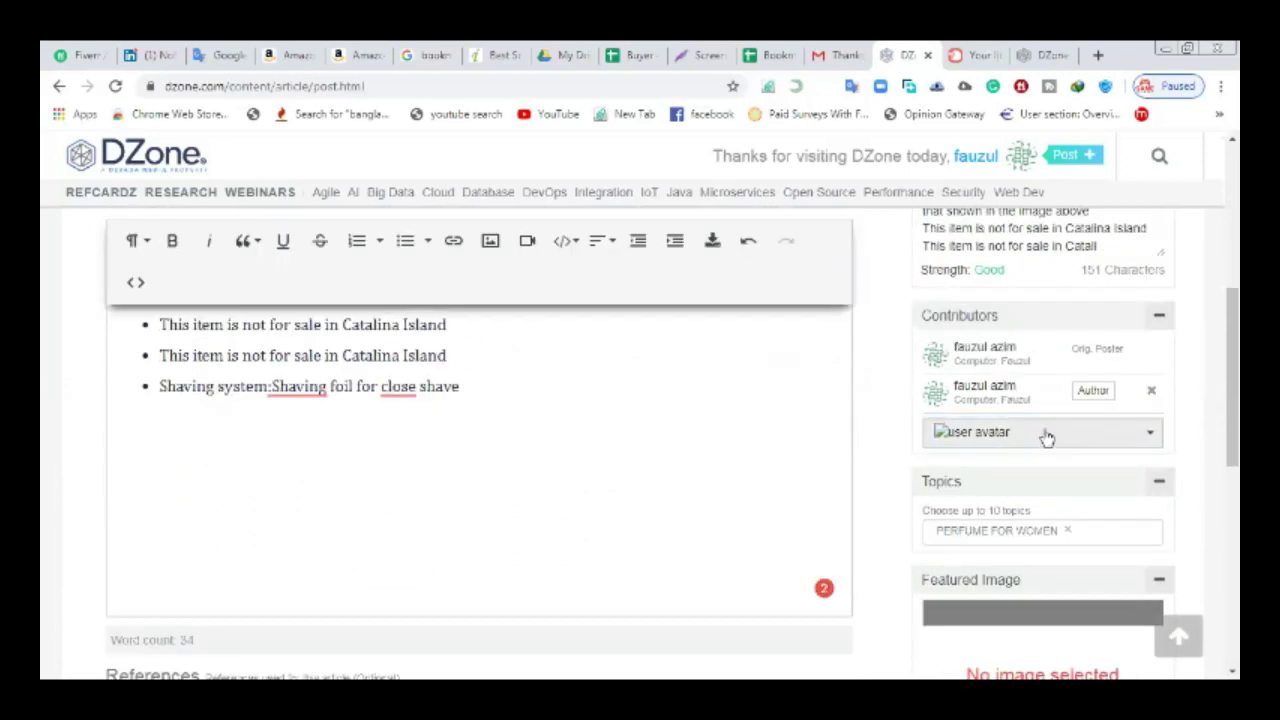
click(1046, 434)
click(870, 450)
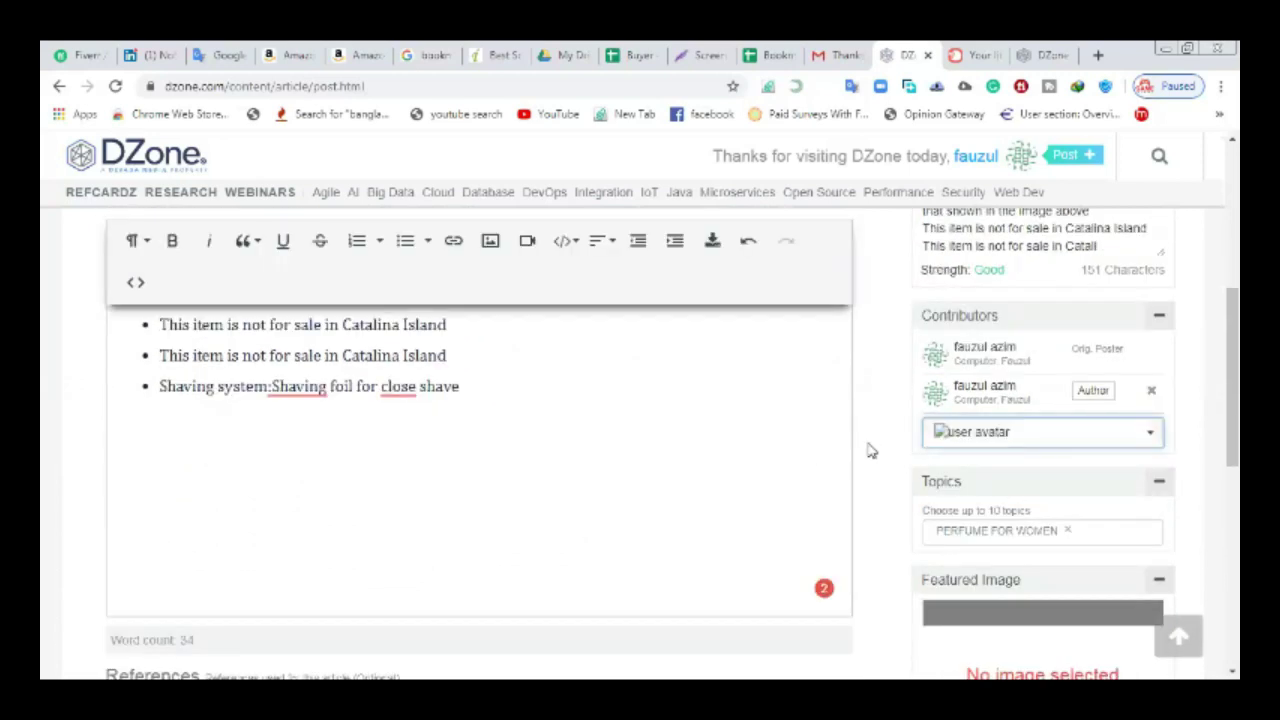
scroll(870, 450, down, 3)
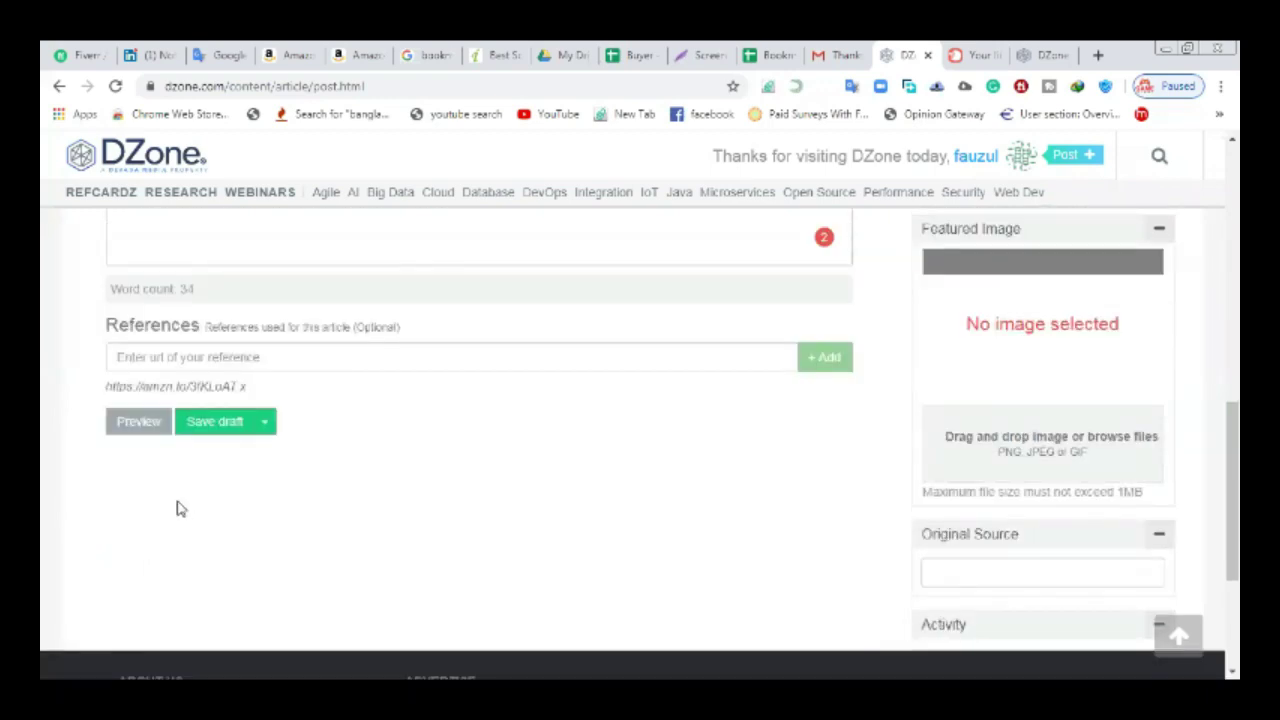
- Save the draft and review the Happy By Clinique preview's body and related articles
click(130, 427)
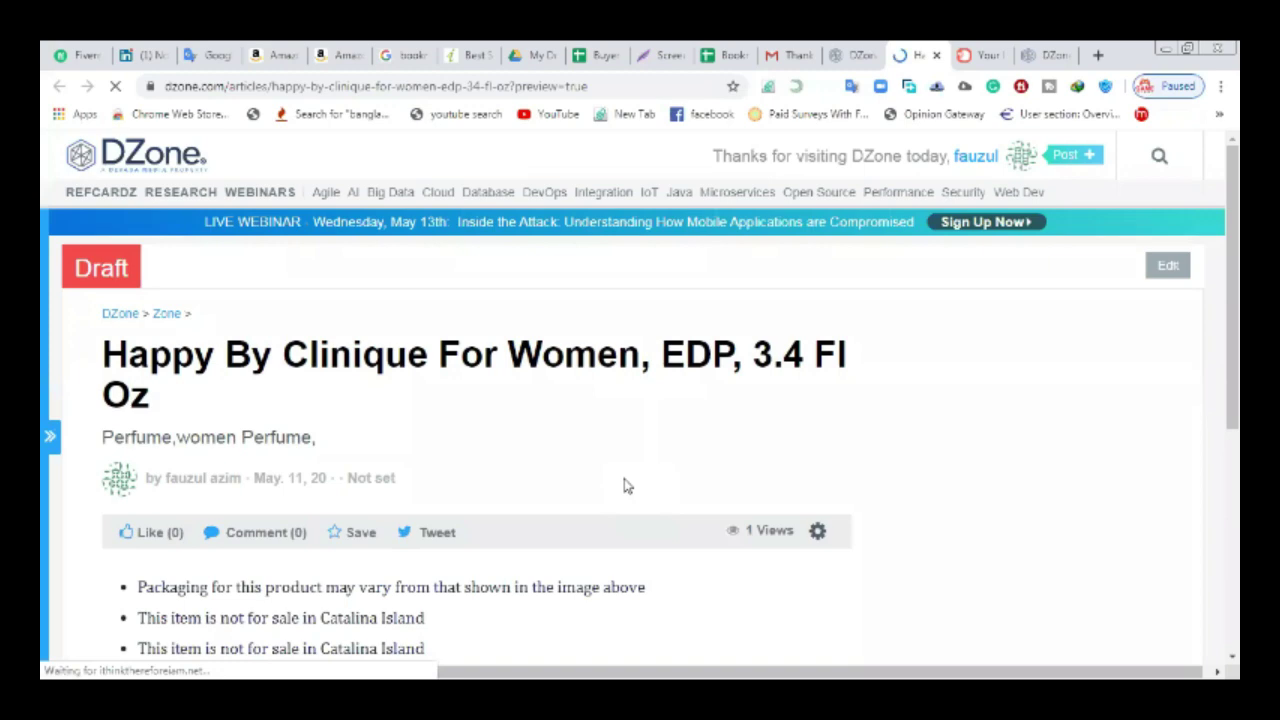
scroll(624, 485, down, 4)
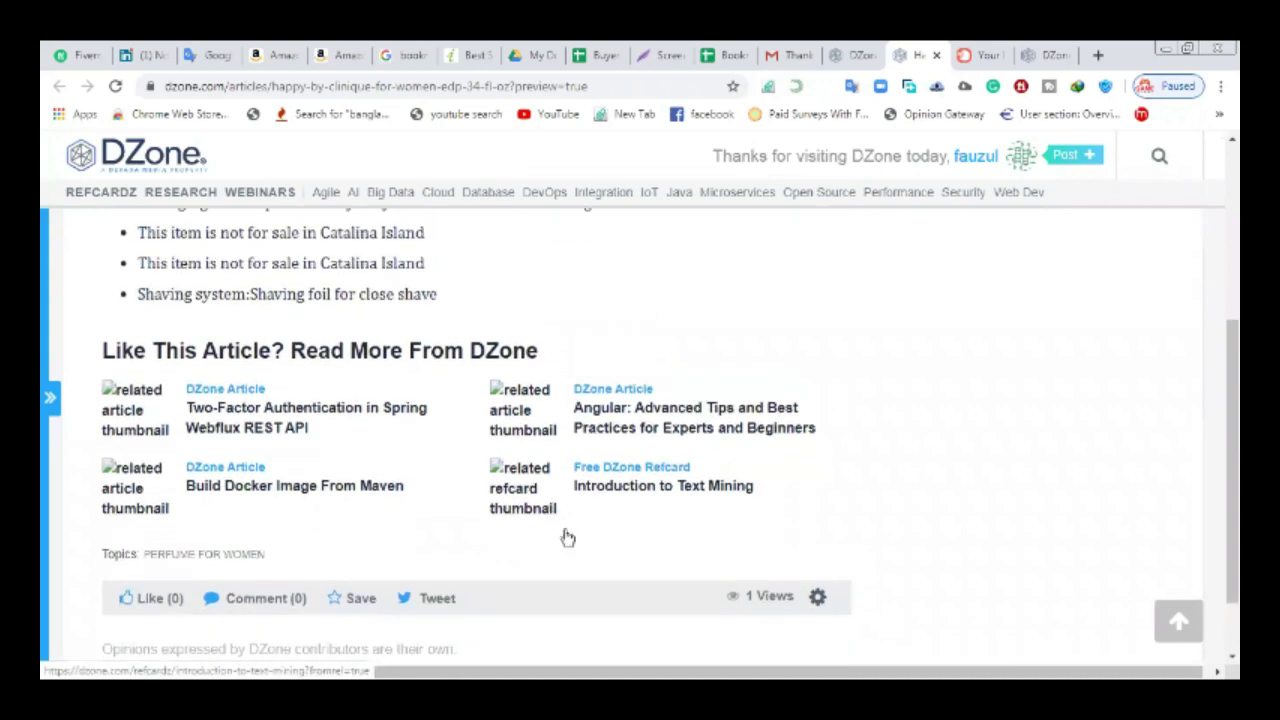
scroll(567, 538, down, 1)
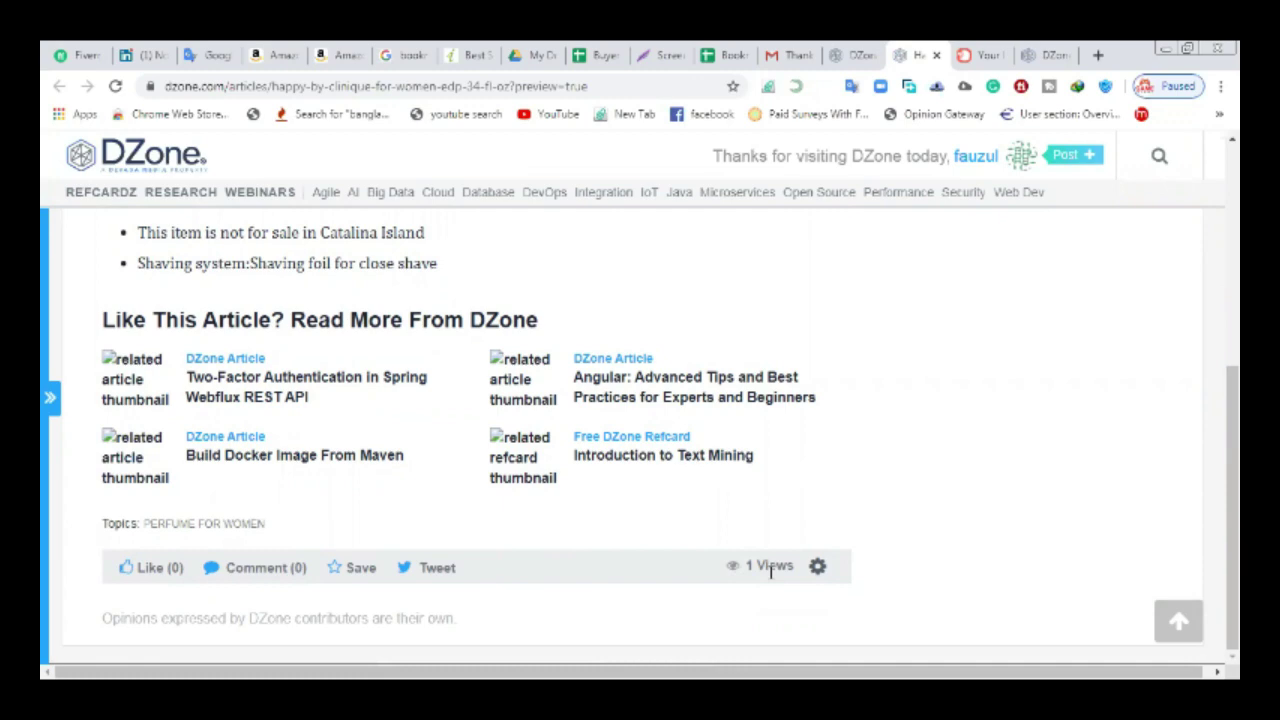
scroll(765, 572, up, 5)
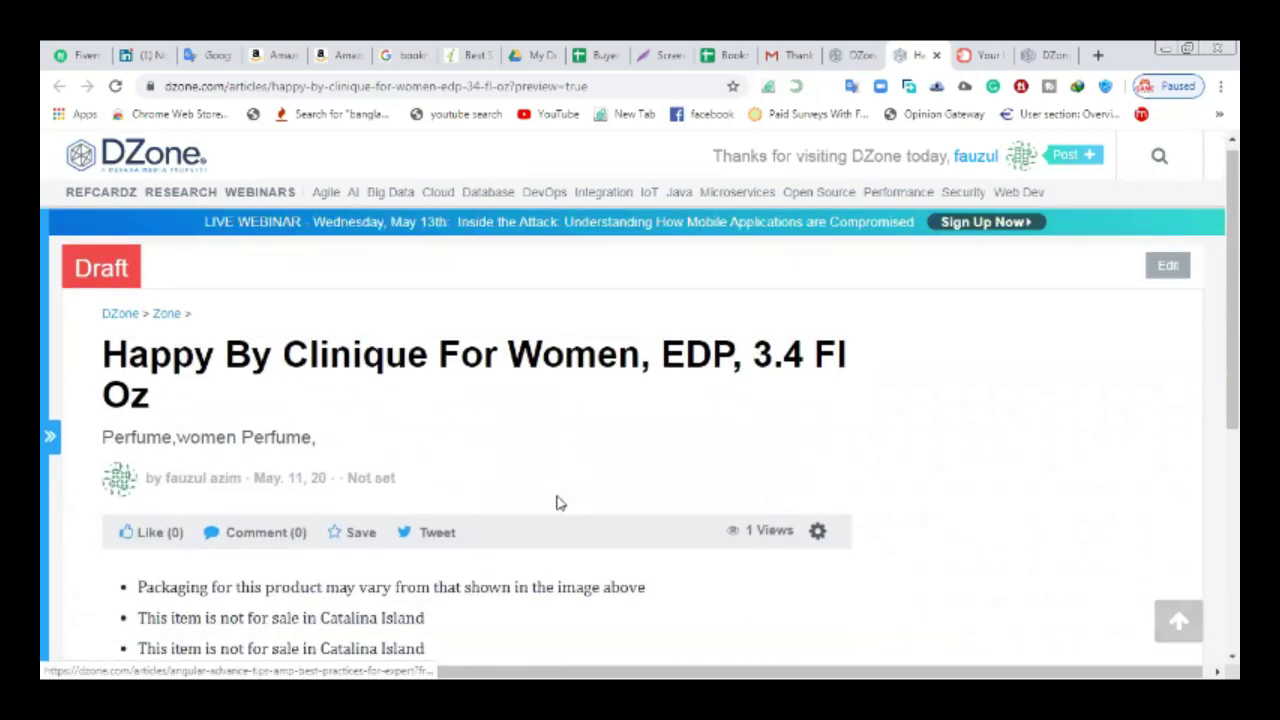
scroll(235, 485, down, 2)
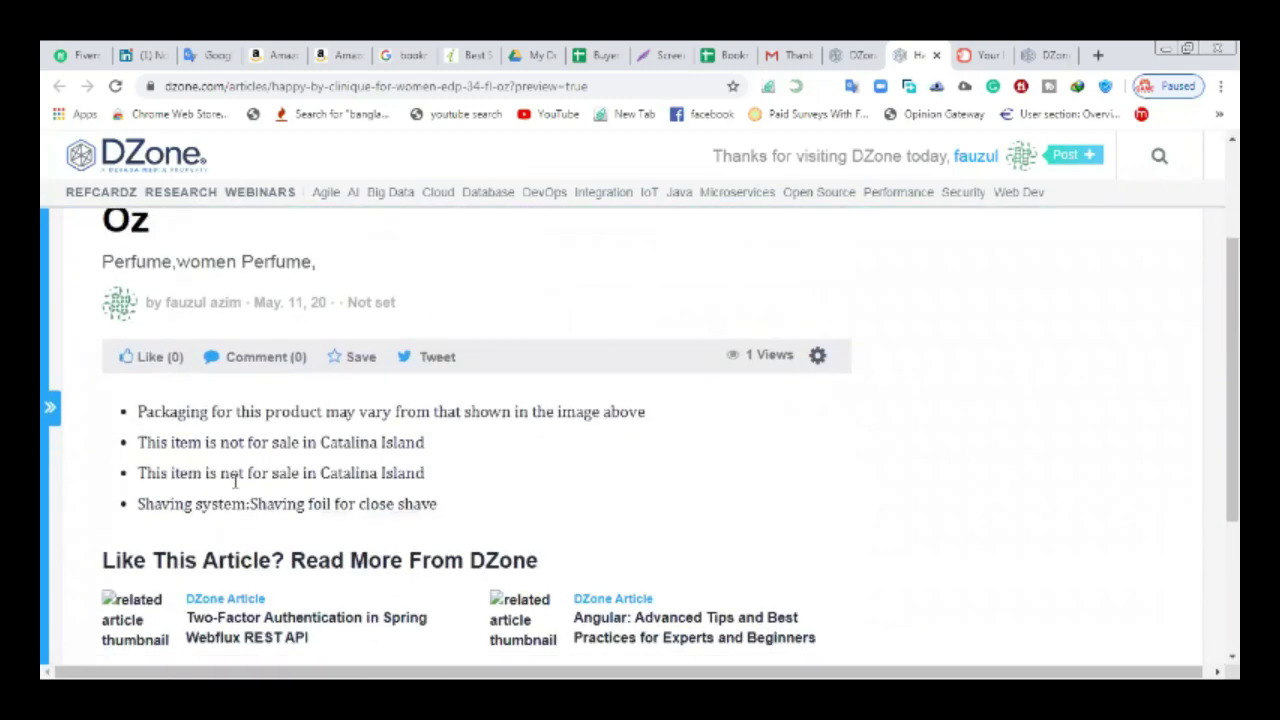
scroll(235, 485, up, 2)
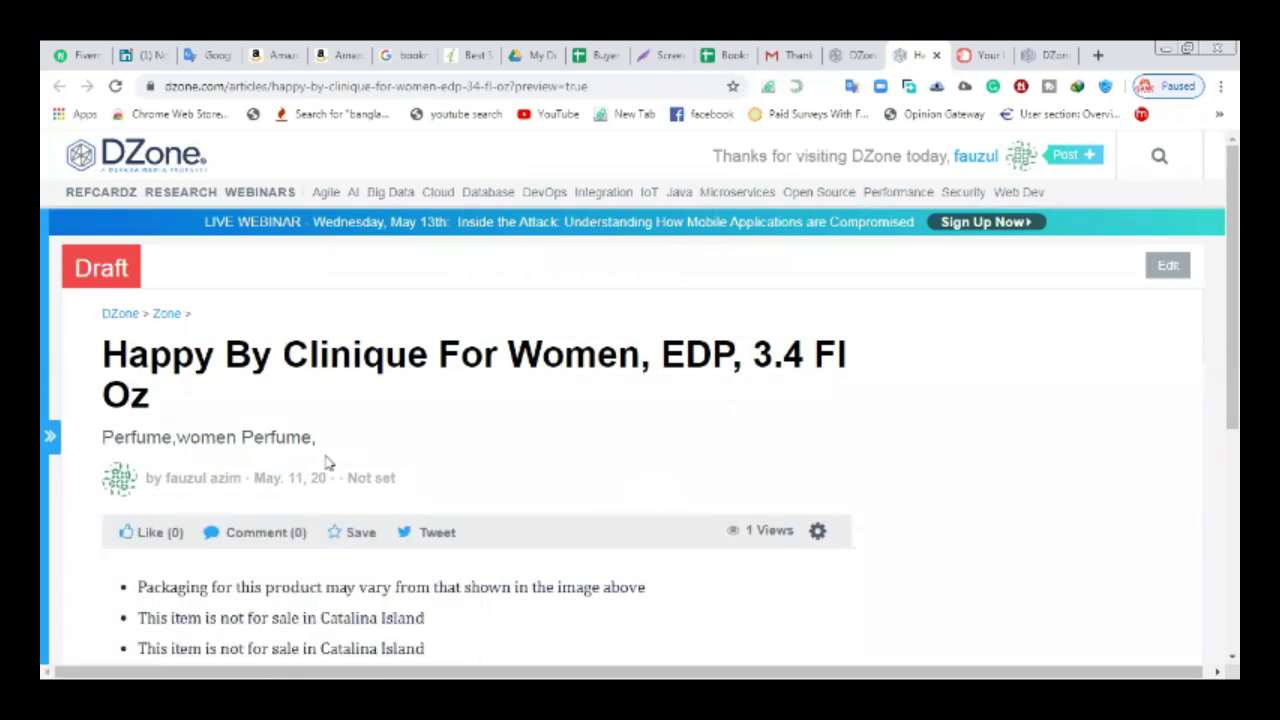
scroll(460, 473, down, 1)
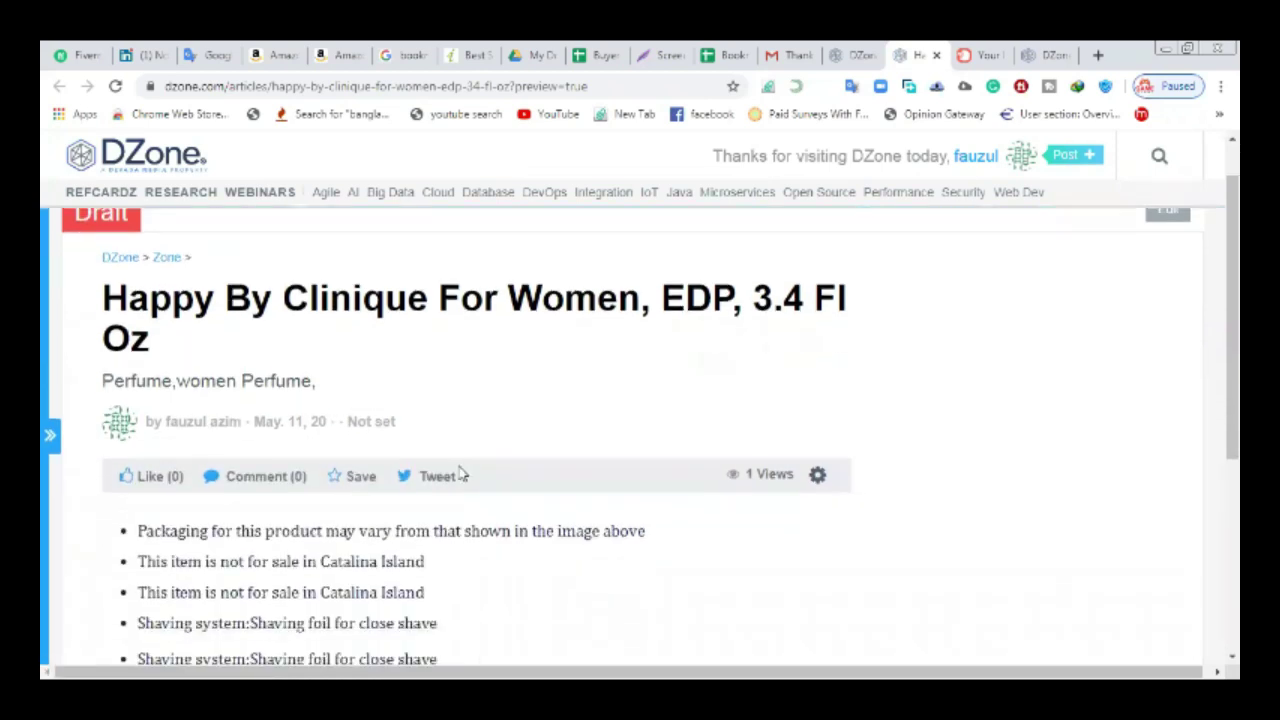
- In Gmail, go back to the inbox and look through the Promotions emails
click(785, 55)
click(108, 272)
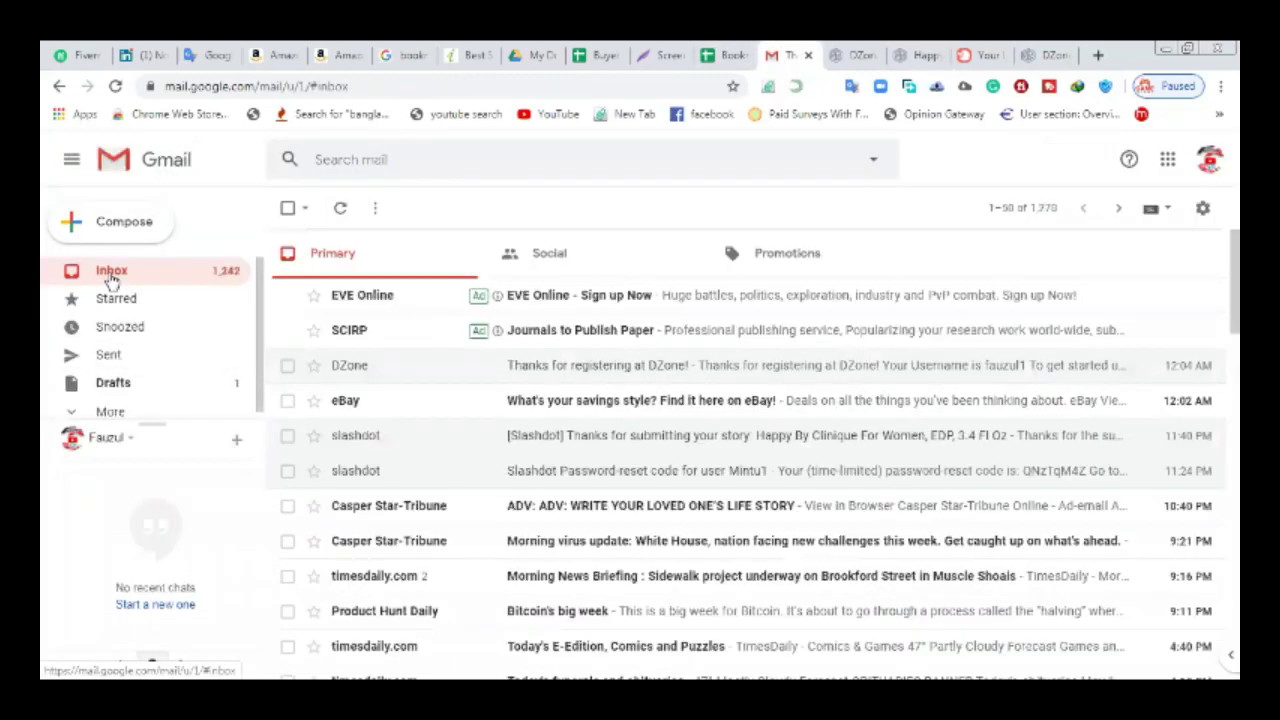
click(797, 266)
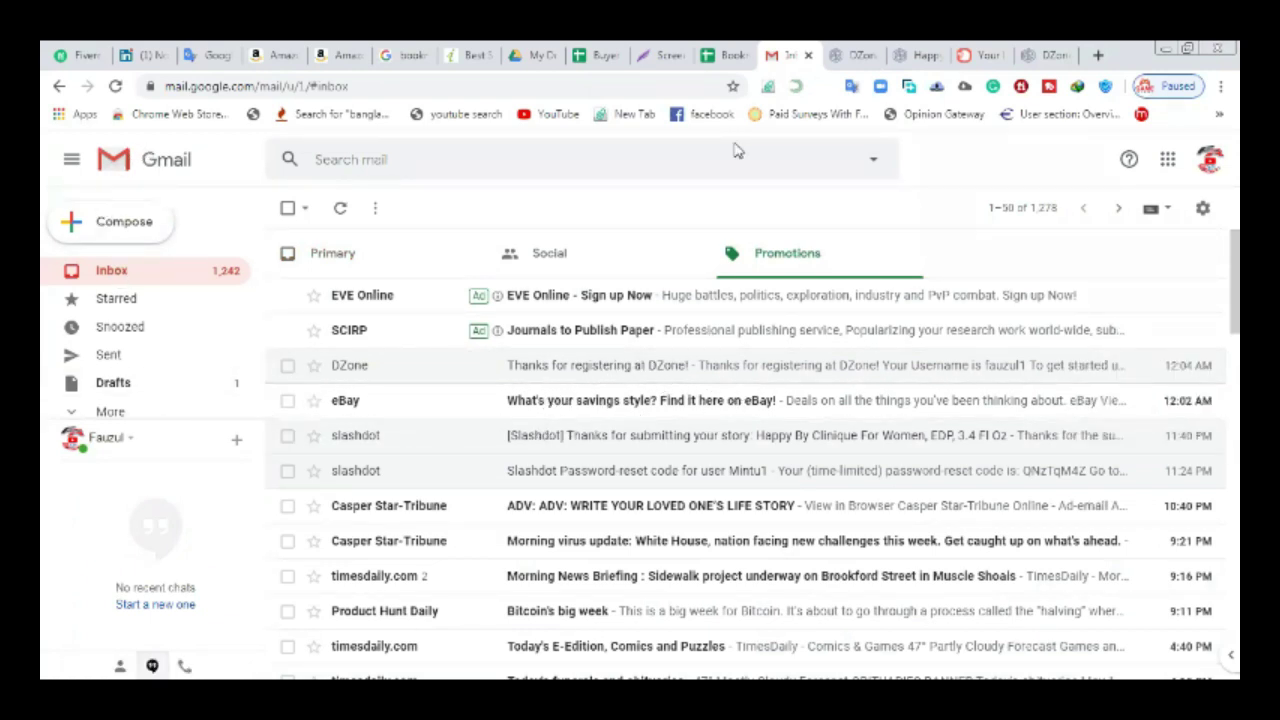
- Return to the Happy By Clinique article preview tab and glance over the page
click(855, 57)
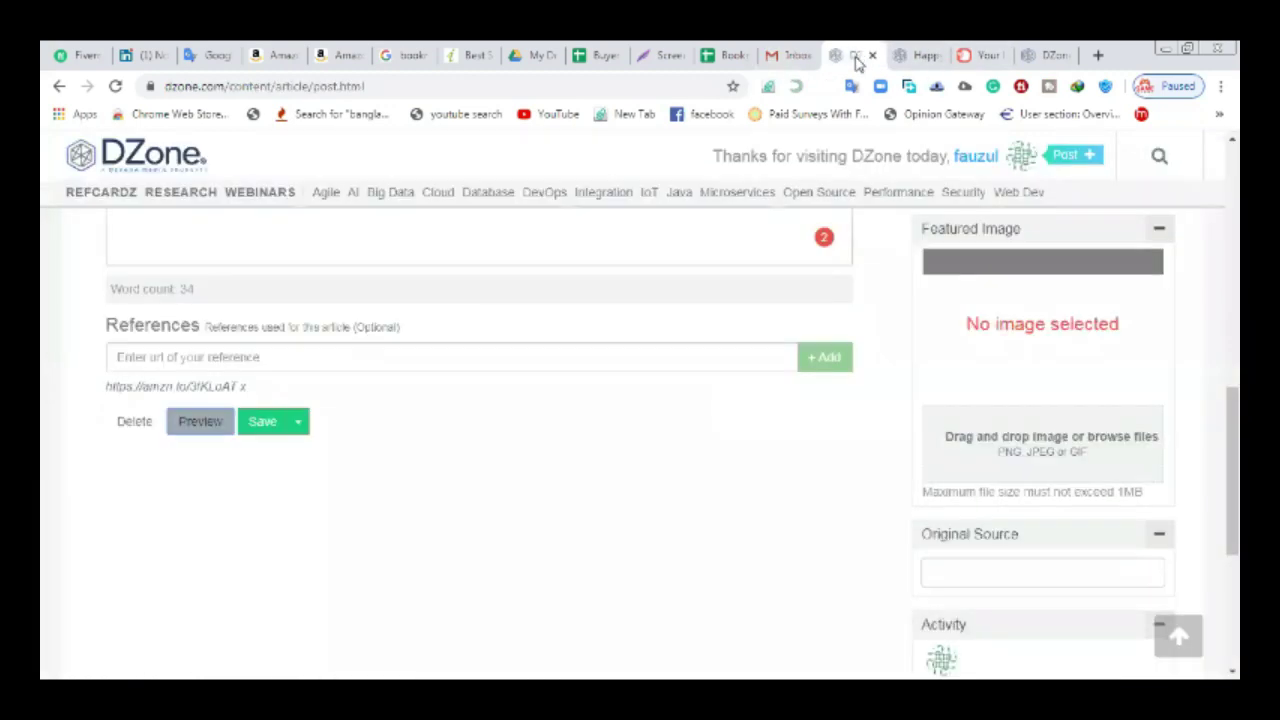
click(920, 55)
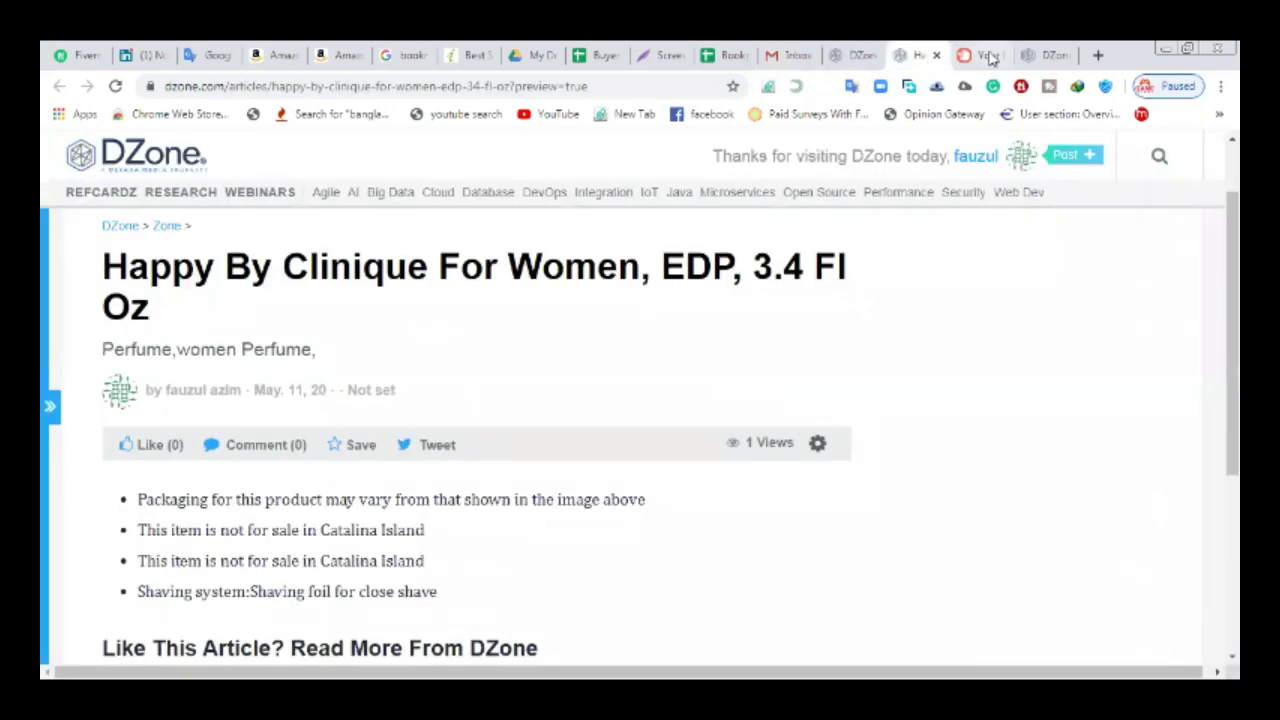
click(1042, 50)
click(915, 55)
scroll(483, 471, down, 1)
scroll(500, 494, up, 1)
- Close the page context menu and cancel a started screenshot capture of the article
right_click(827, 444)
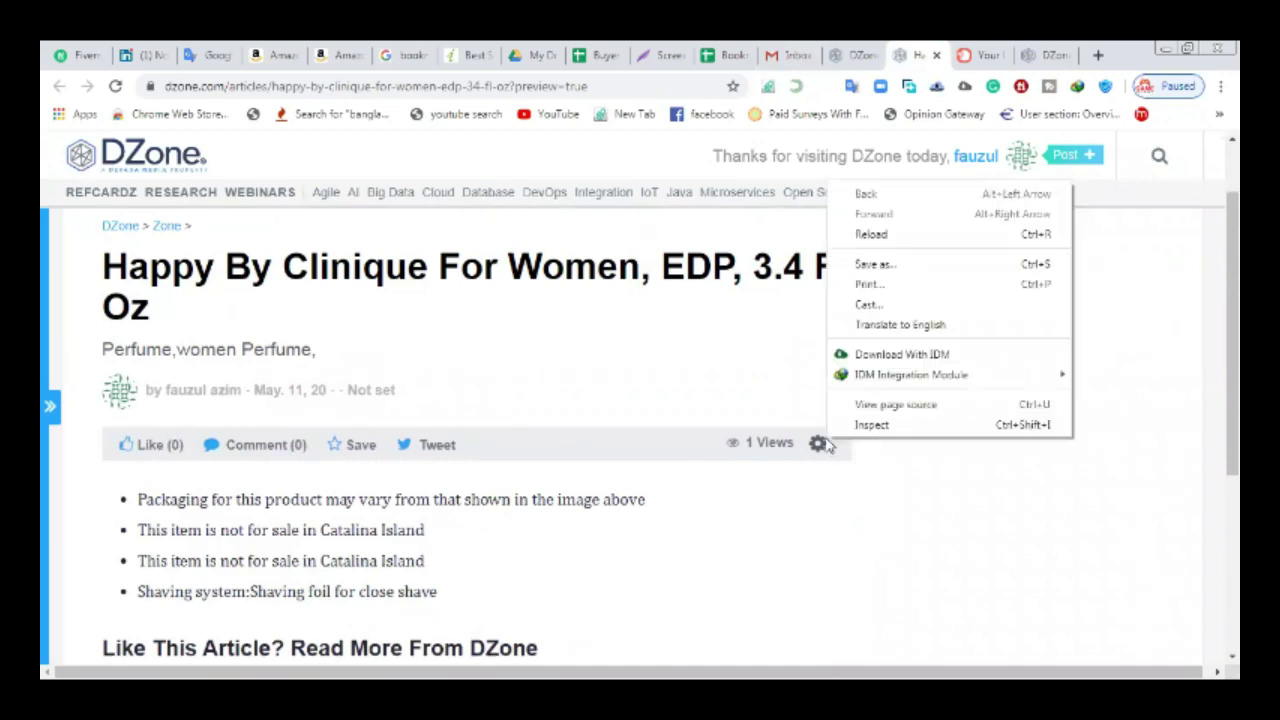
click(924, 501)
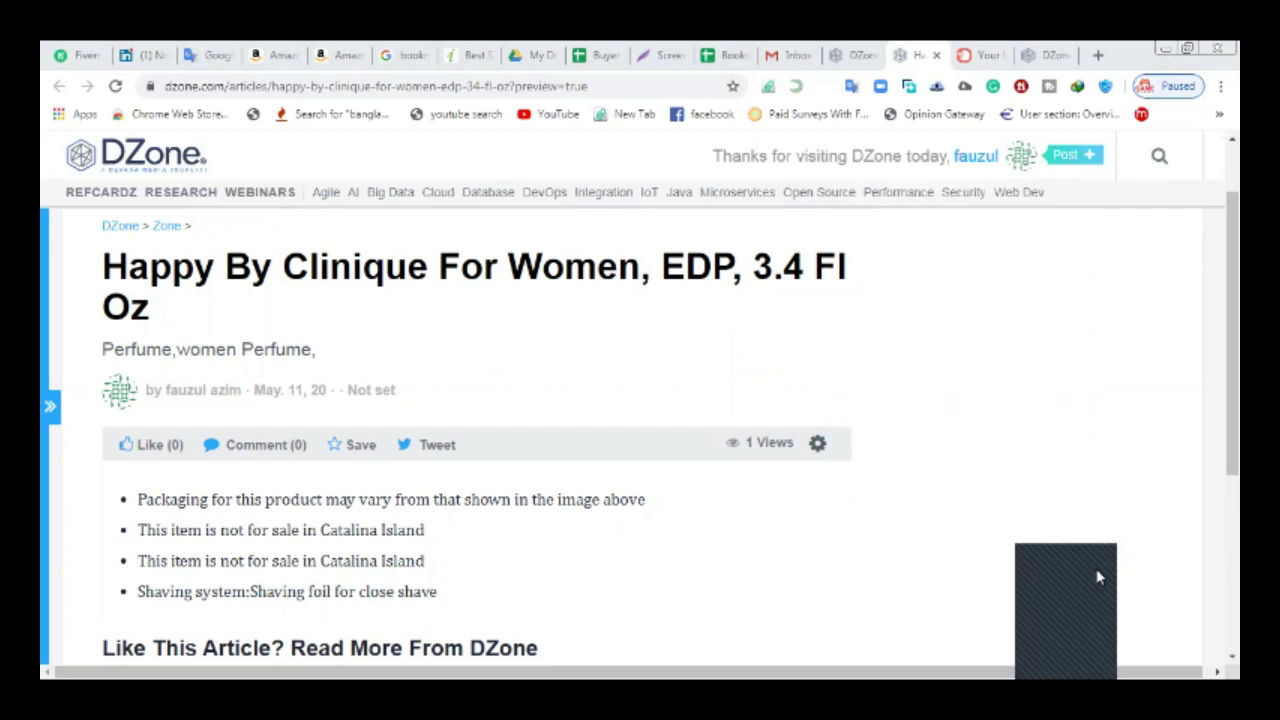
key(Print)
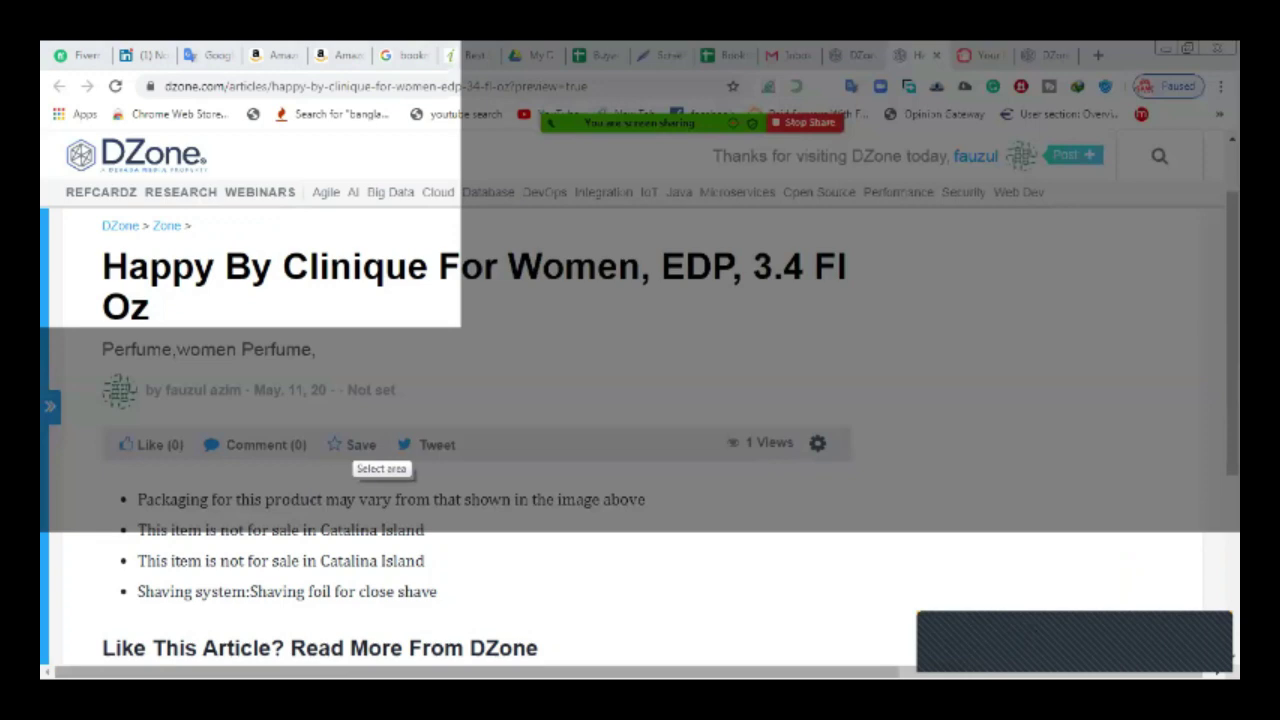
key(Escape)
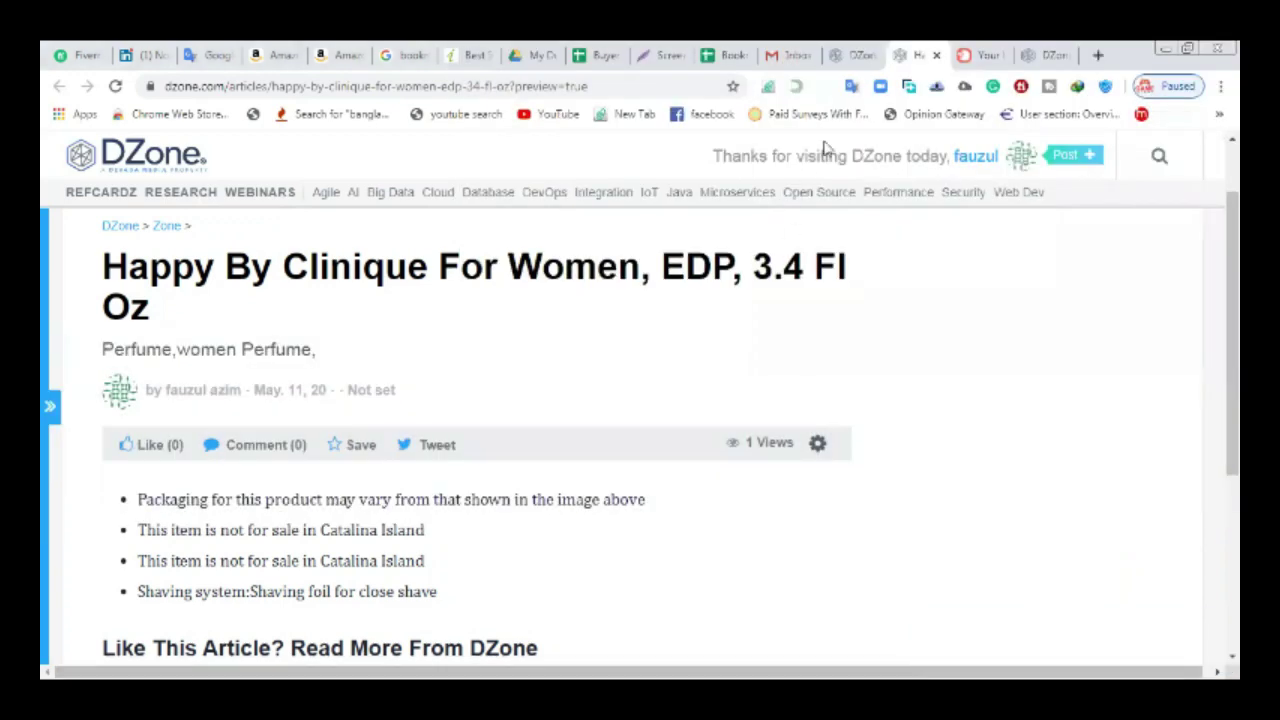
click(606, 56)
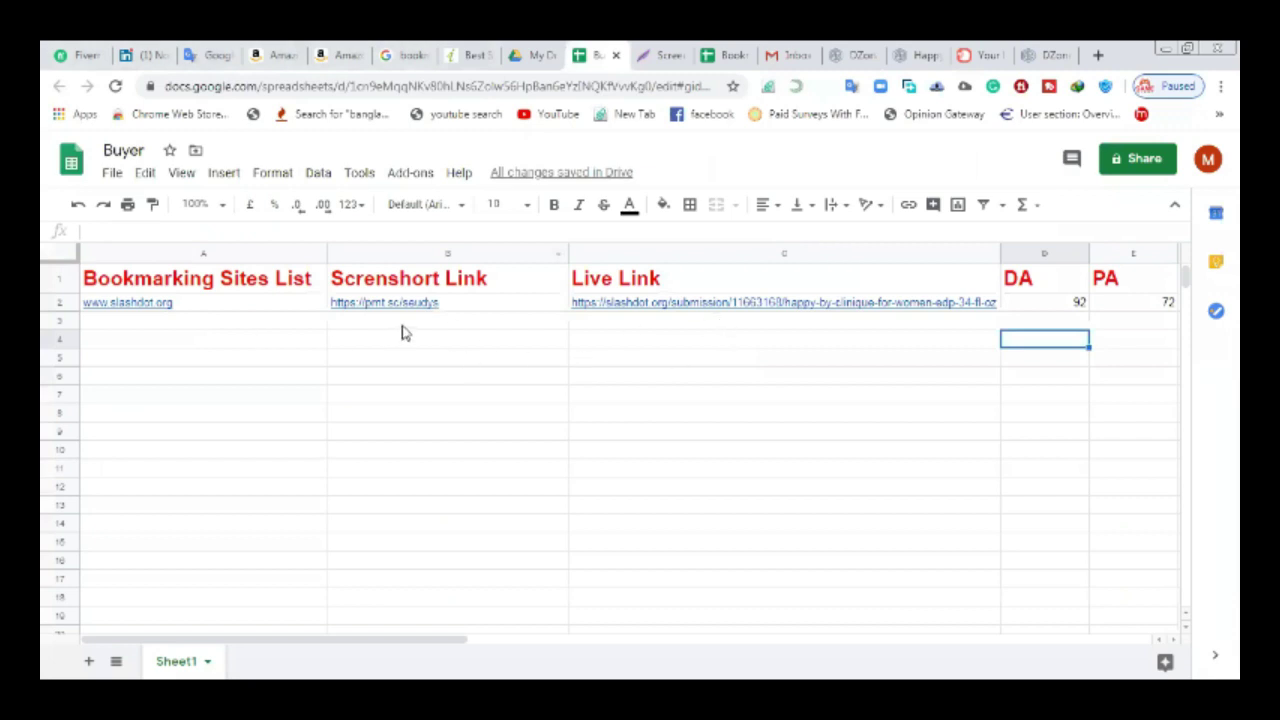
click(402, 326)
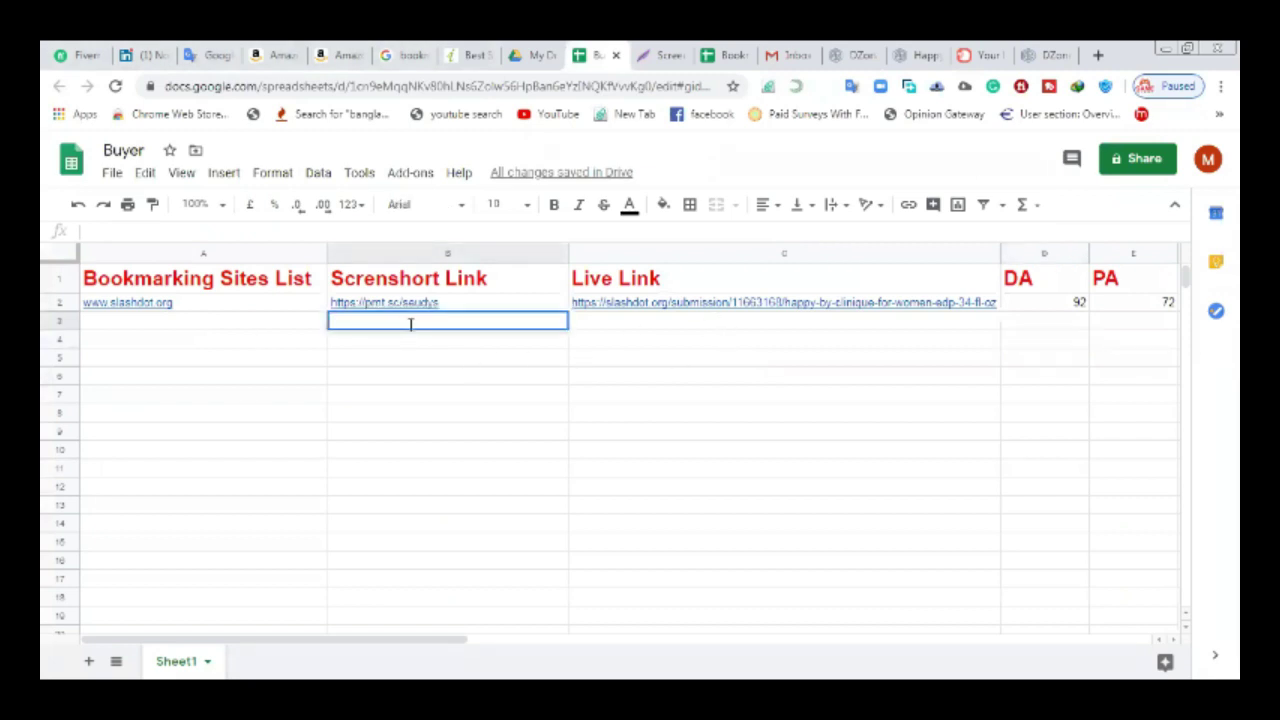
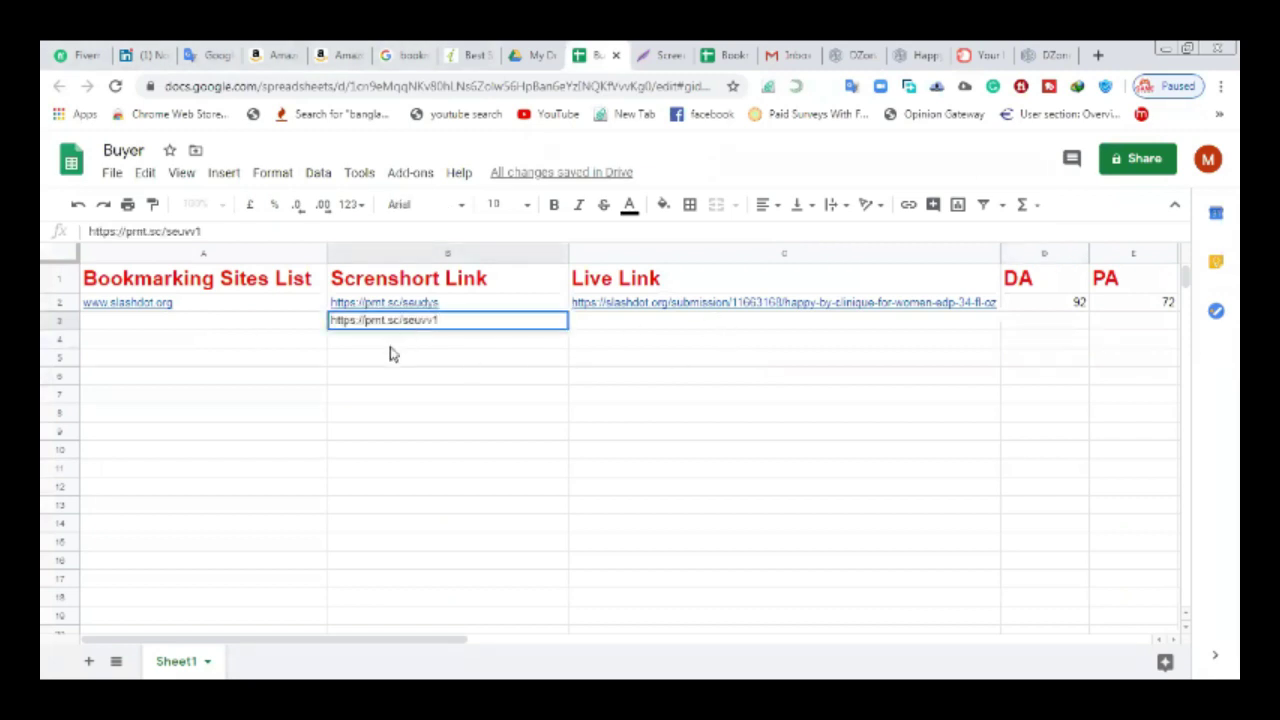
key(Return)
- Open B3's Lightshot link in a new tab and view the DZone article screenshot
click(392, 324)
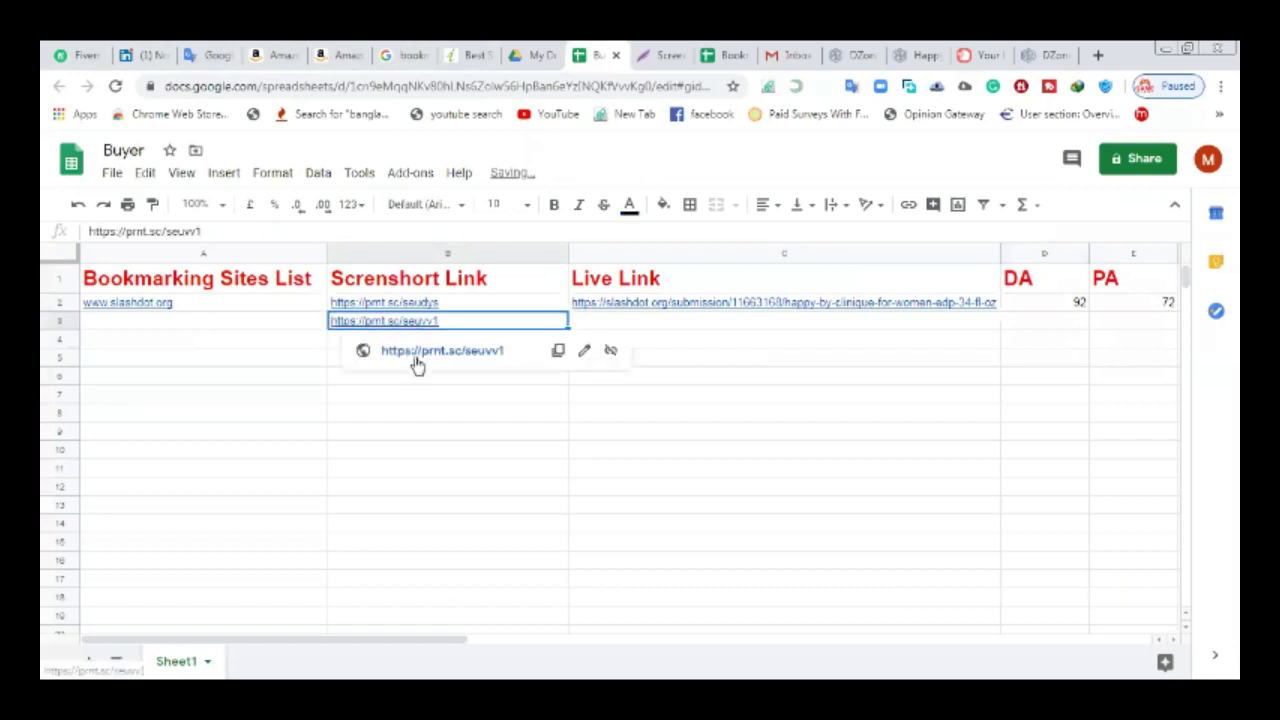
click(418, 350)
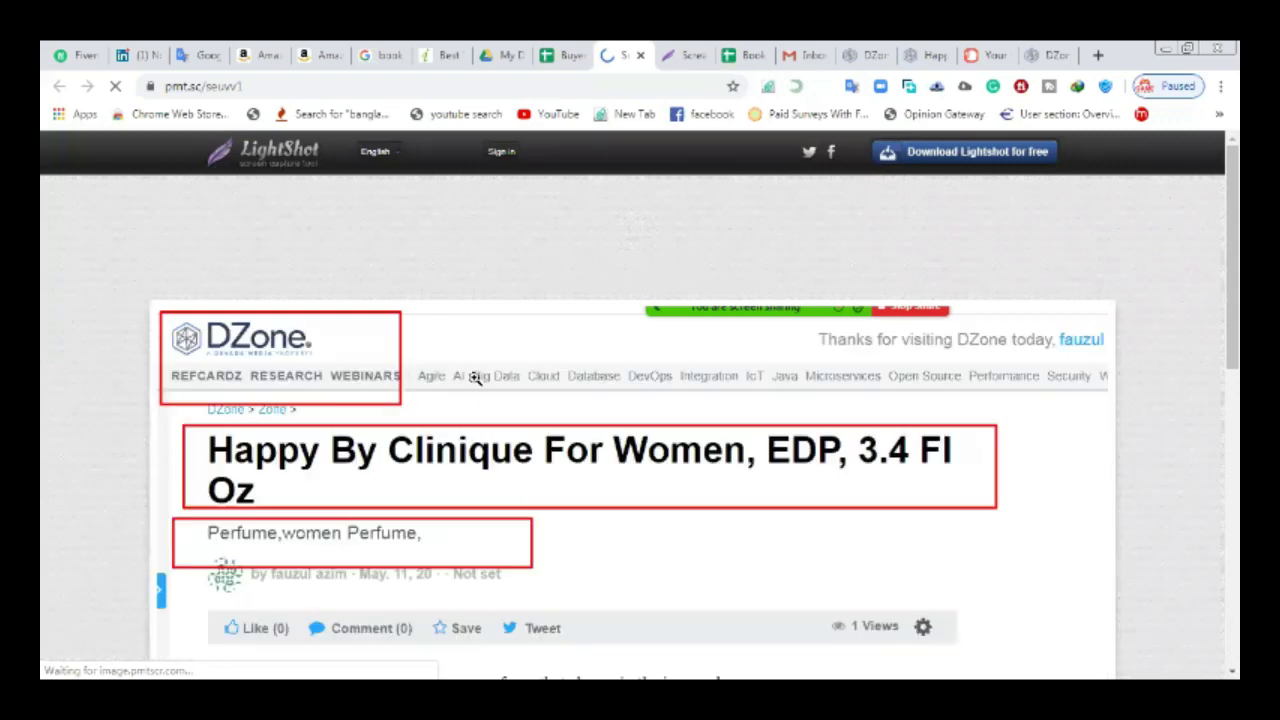
scroll(471, 371, down, 2)
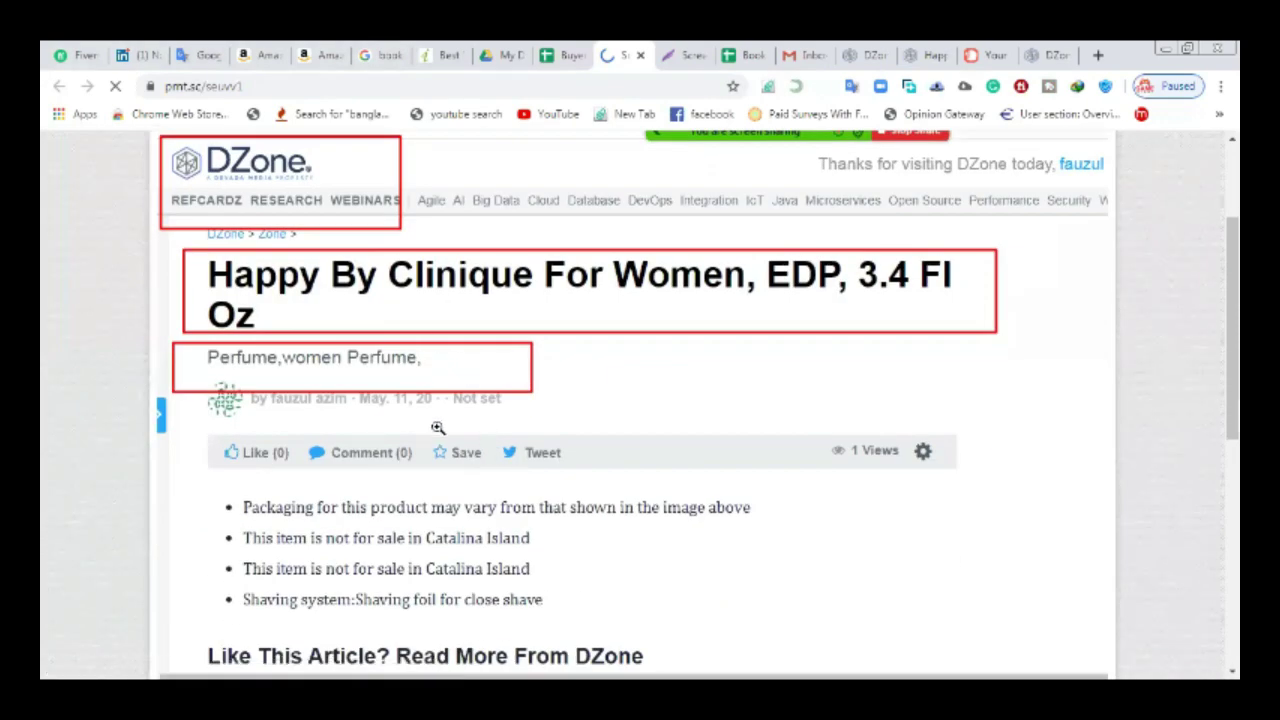
scroll(400, 465, down, 1)
scroll(380, 465, down, 2)
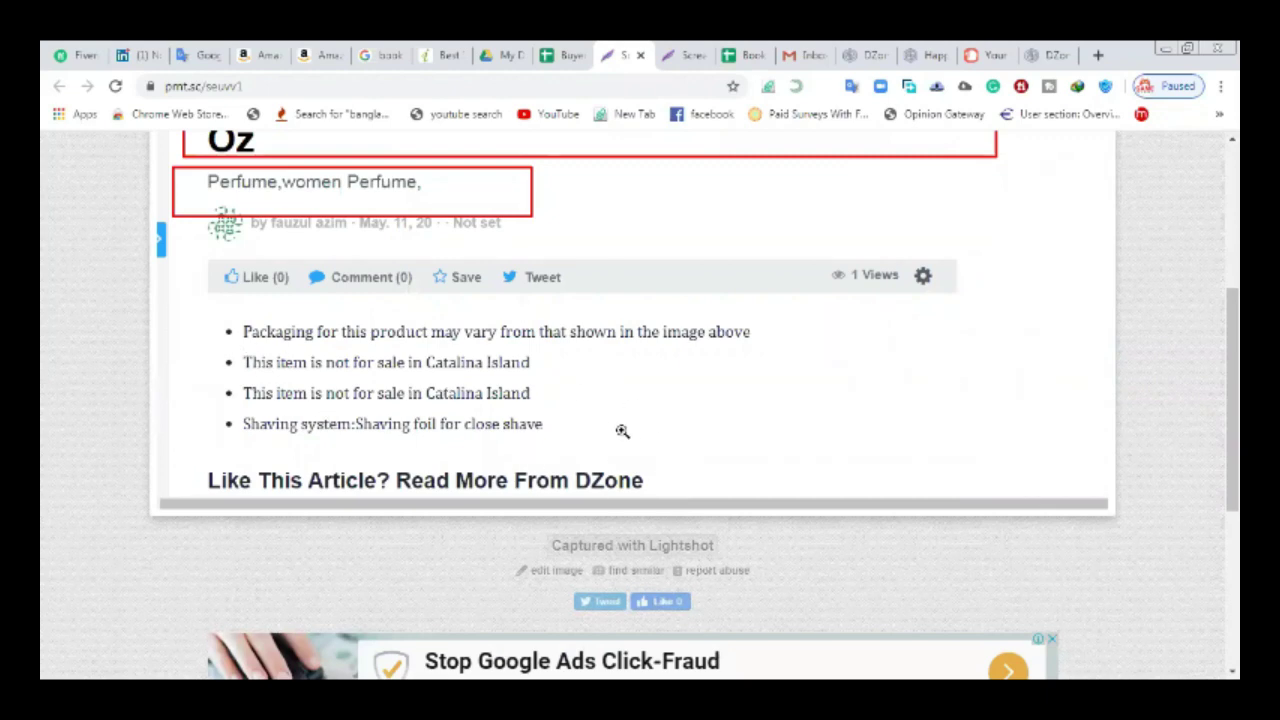
scroll(437, 320, up, 5)
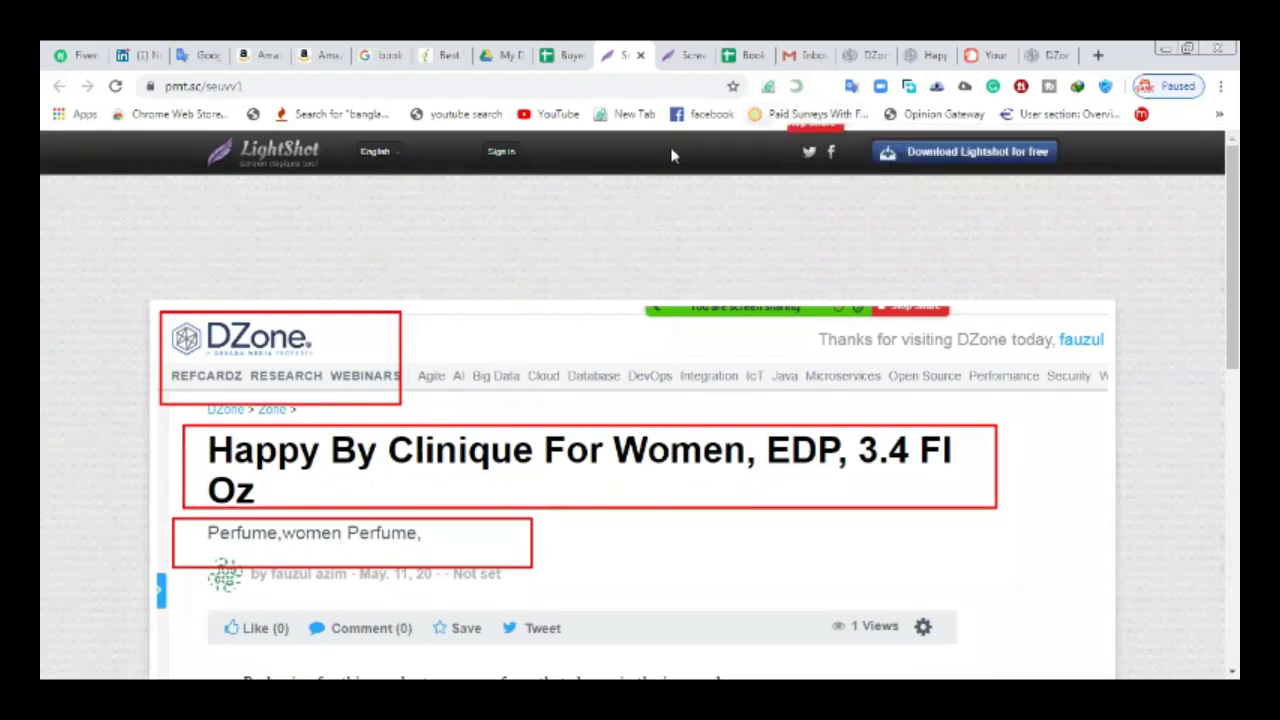
click(750, 56)
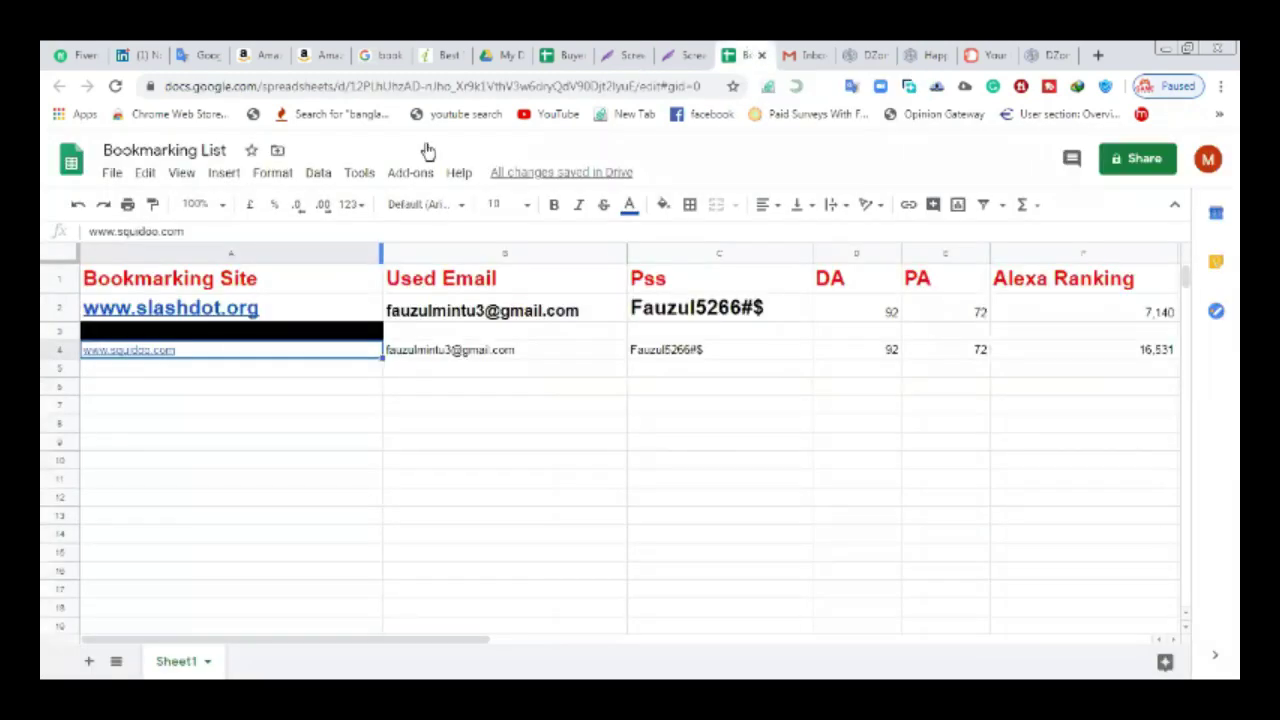
click(222, 350)
double_click(193, 350)
drag(193, 350, 63, 348)
key(ctrl+c)
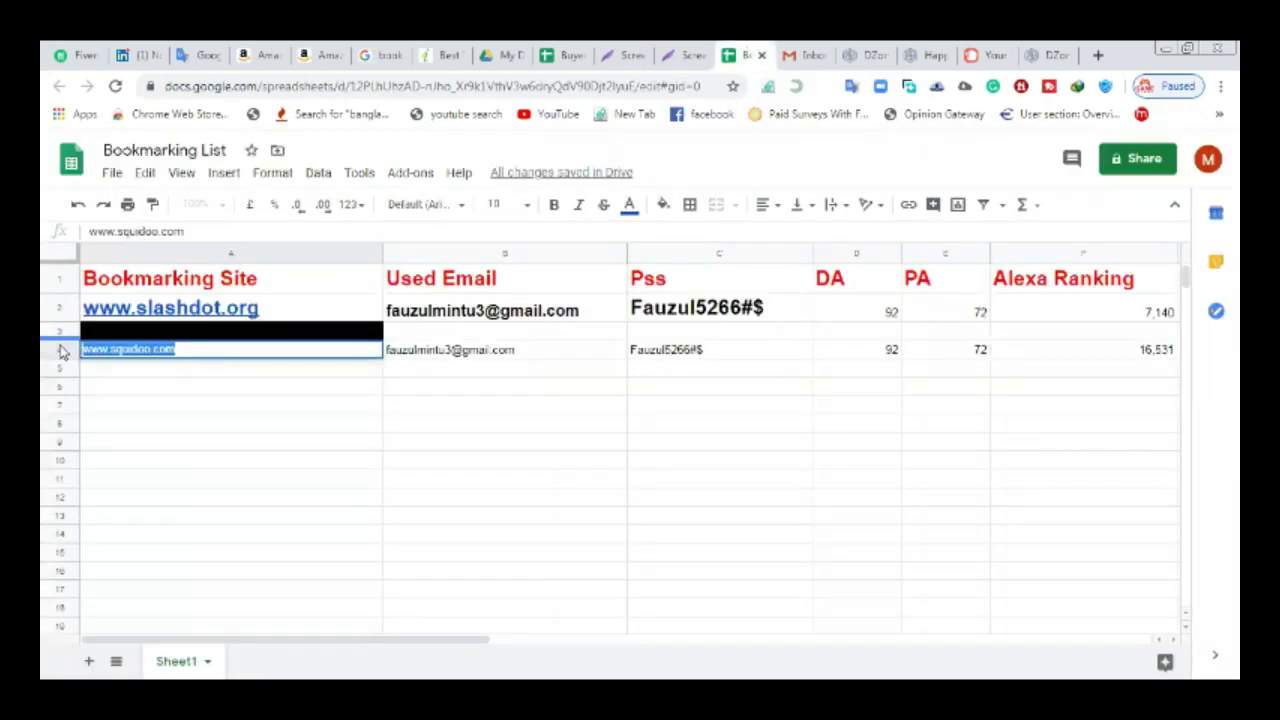
click(565, 55)
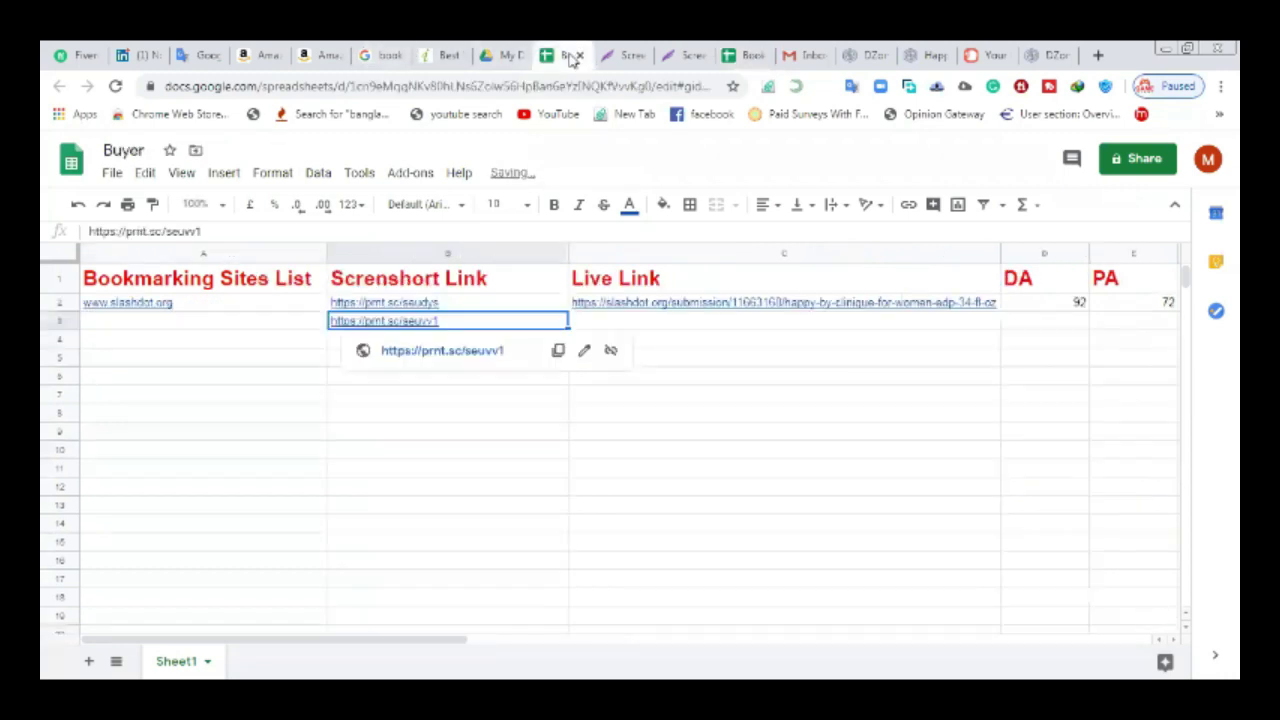
click(185, 325)
double_click(185, 322)
key(ctrl+v)
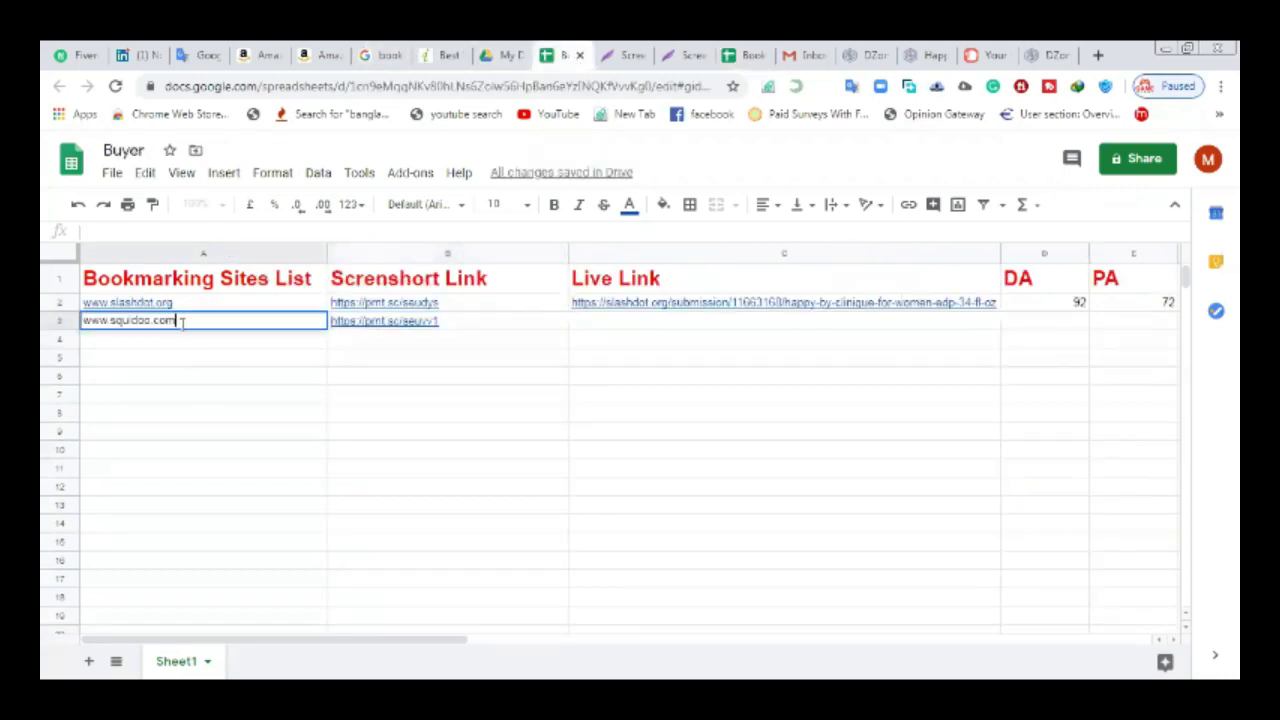
key(Return)
click(622, 328)
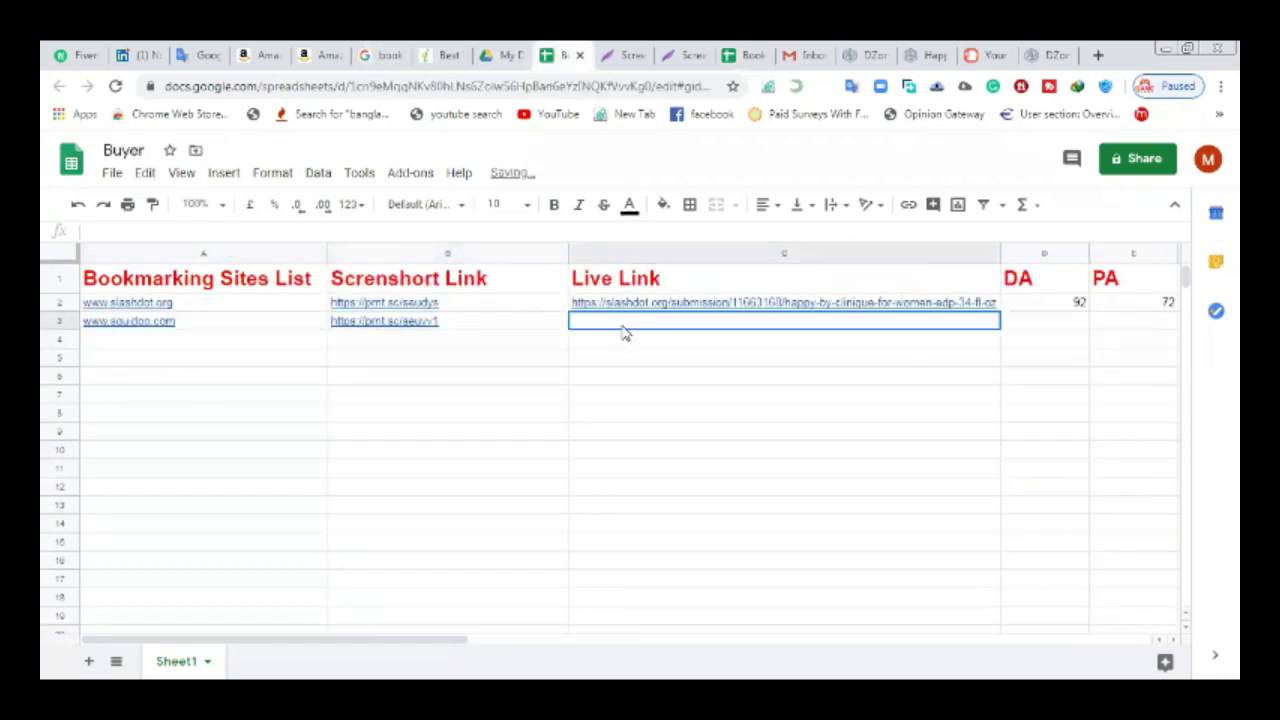
click(808, 56)
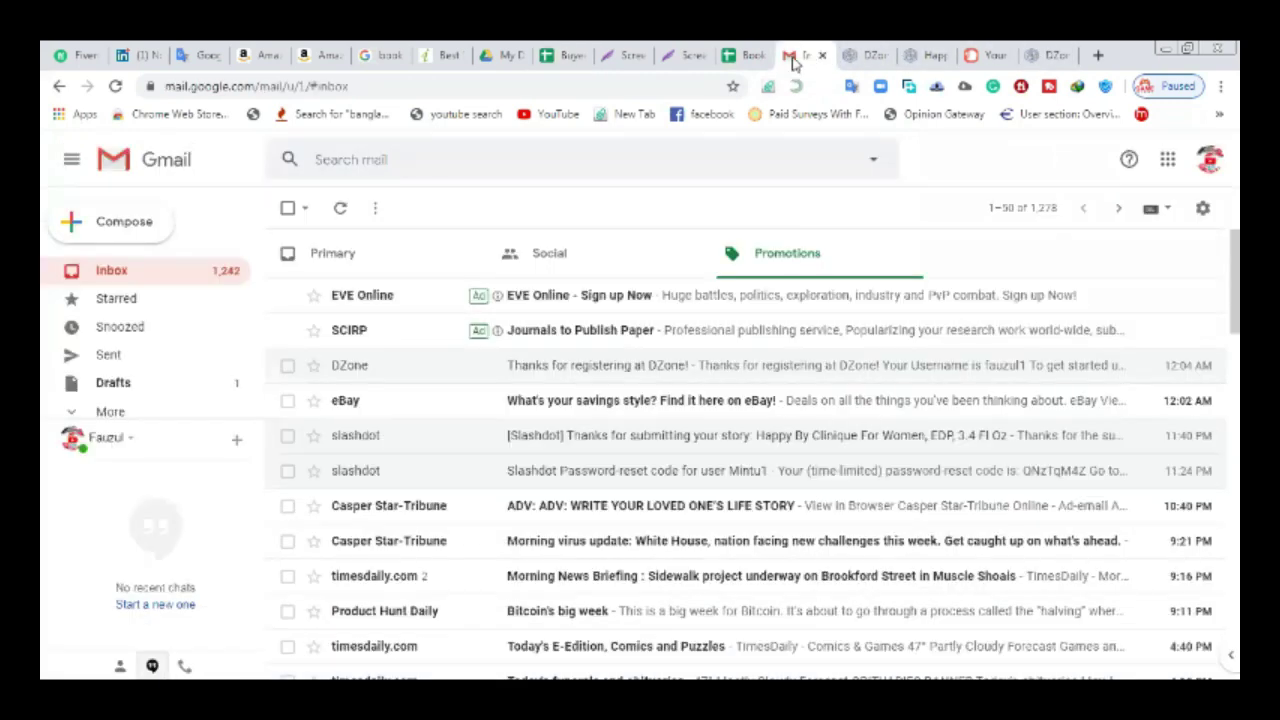
- Open the Welcome to DZone email from the Primary inbox and read through its body
click(110, 278)
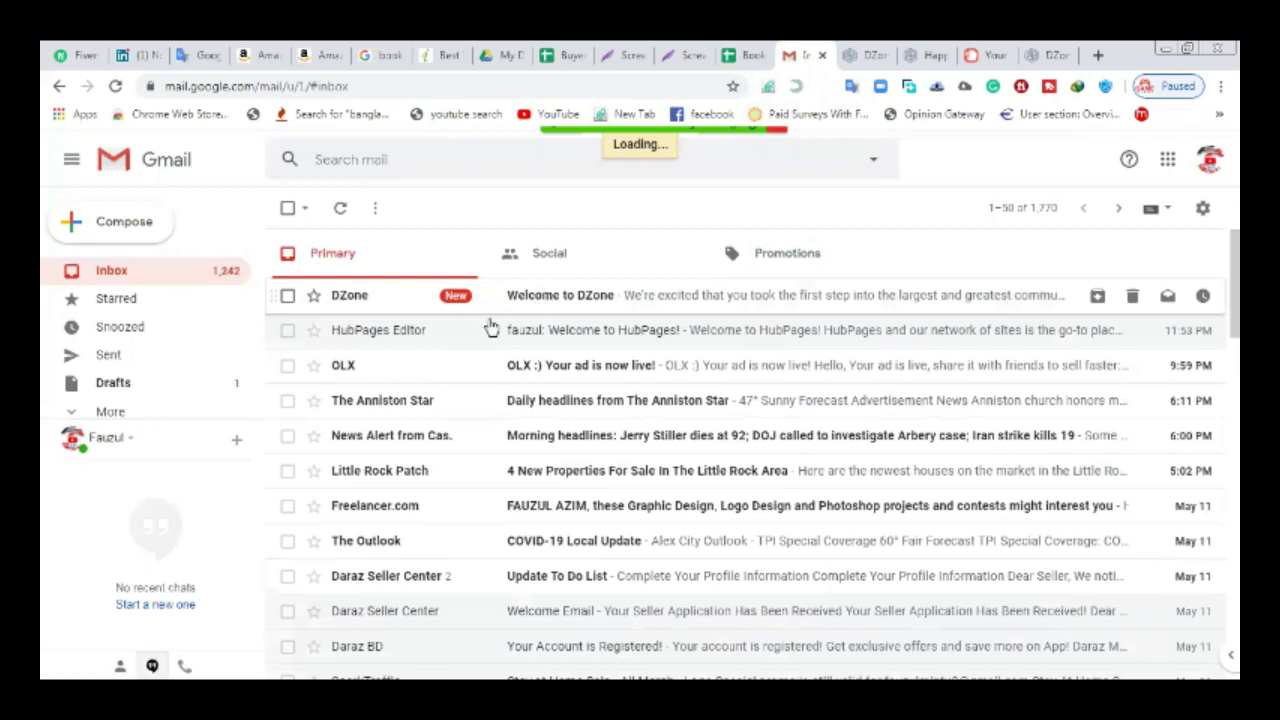
click(604, 303)
scroll(634, 531, down, 3)
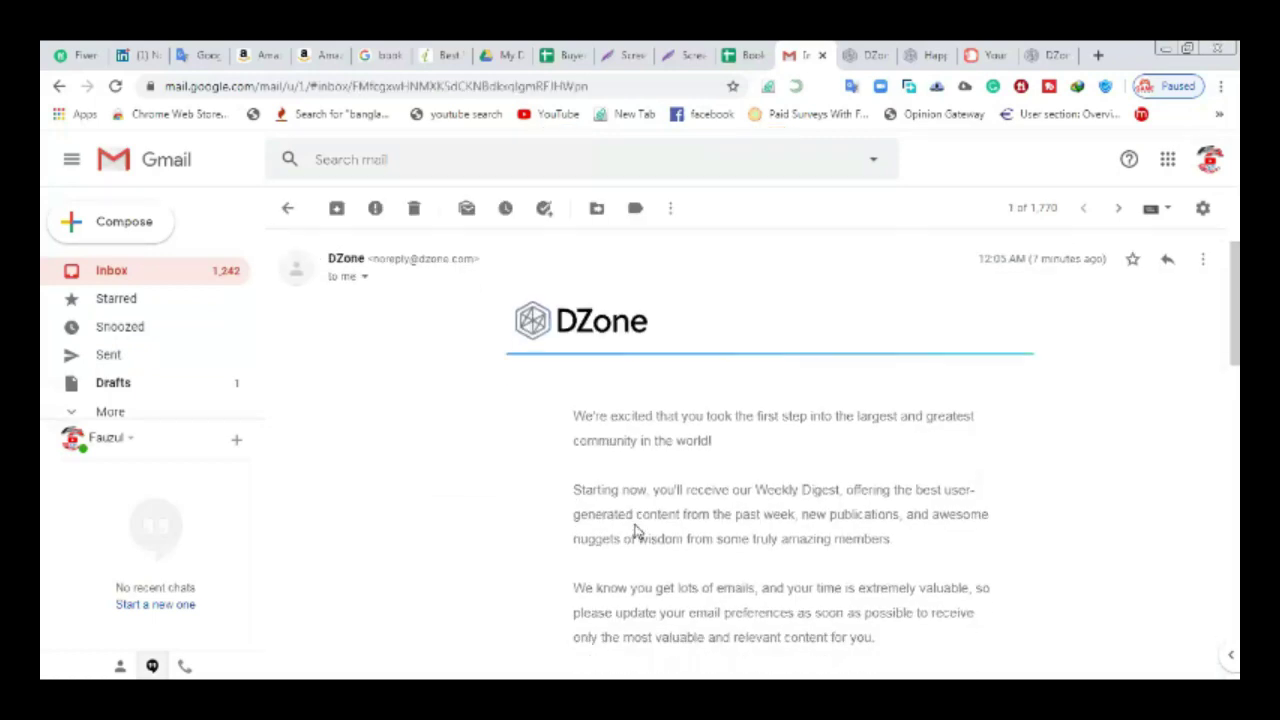
scroll(634, 531, down, 10)
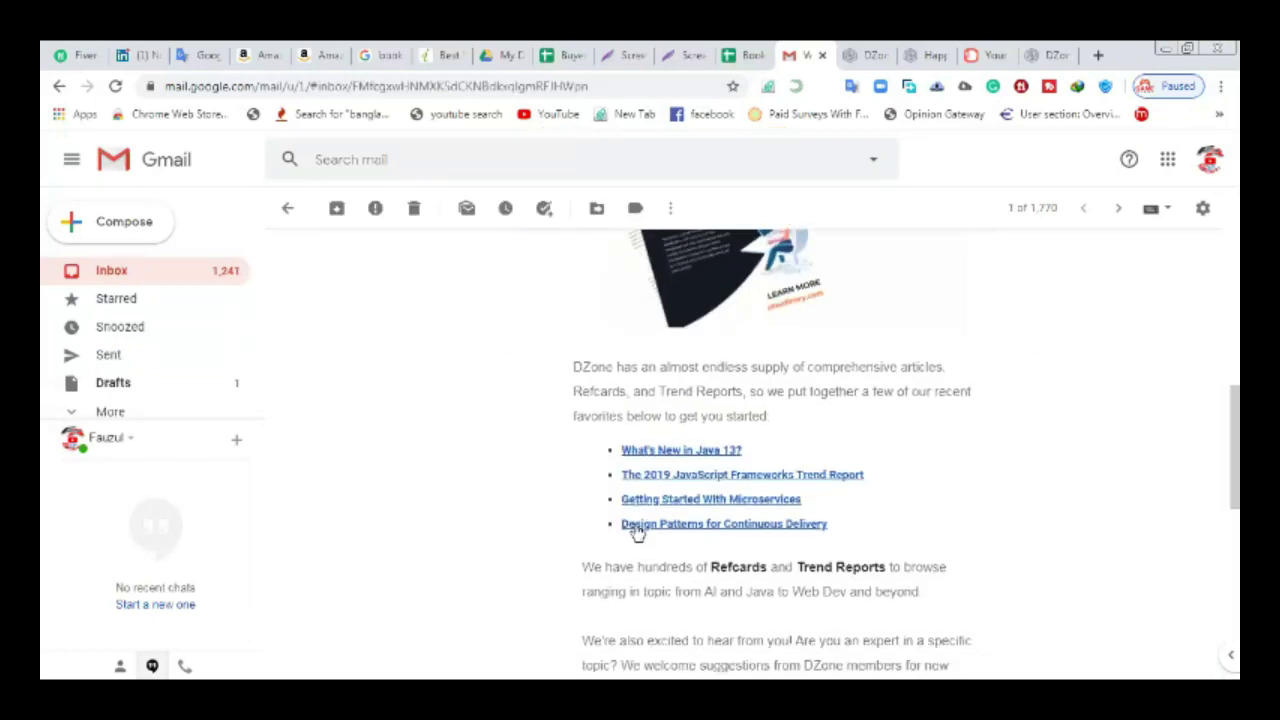
scroll(636, 532, down, 2)
scroll(636, 532, up, 10)
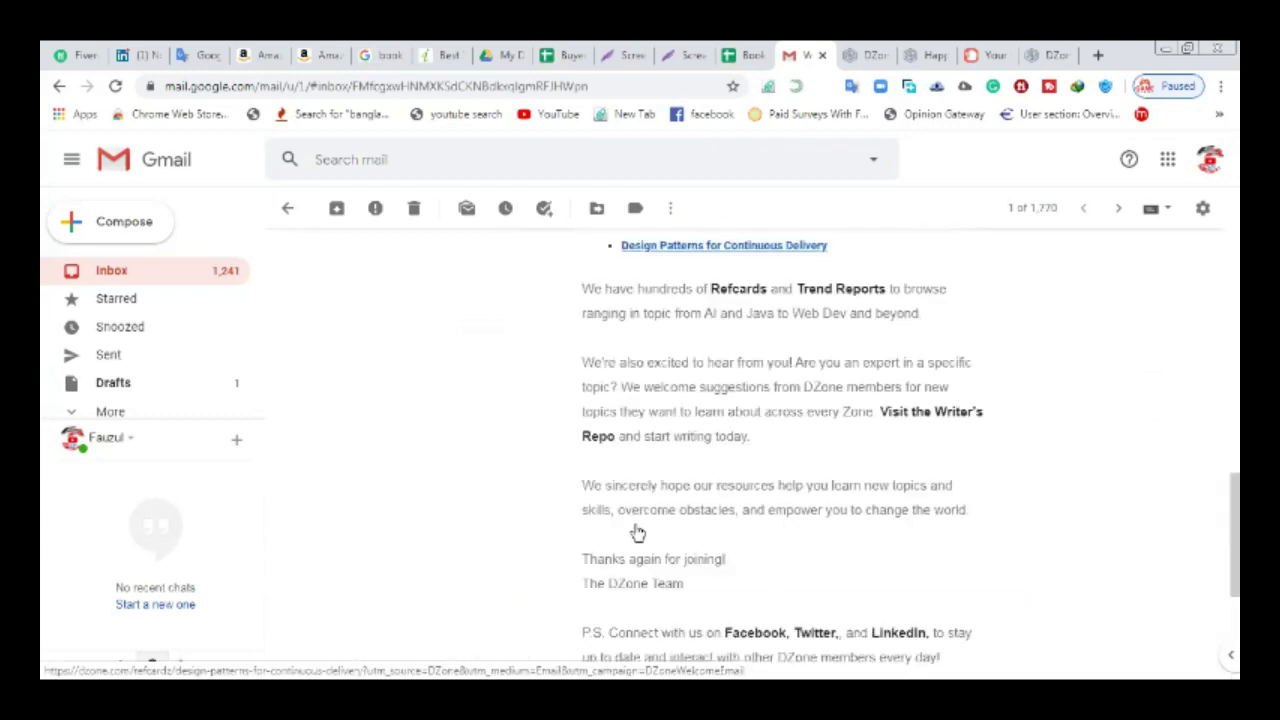
scroll(636, 532, up, 2)
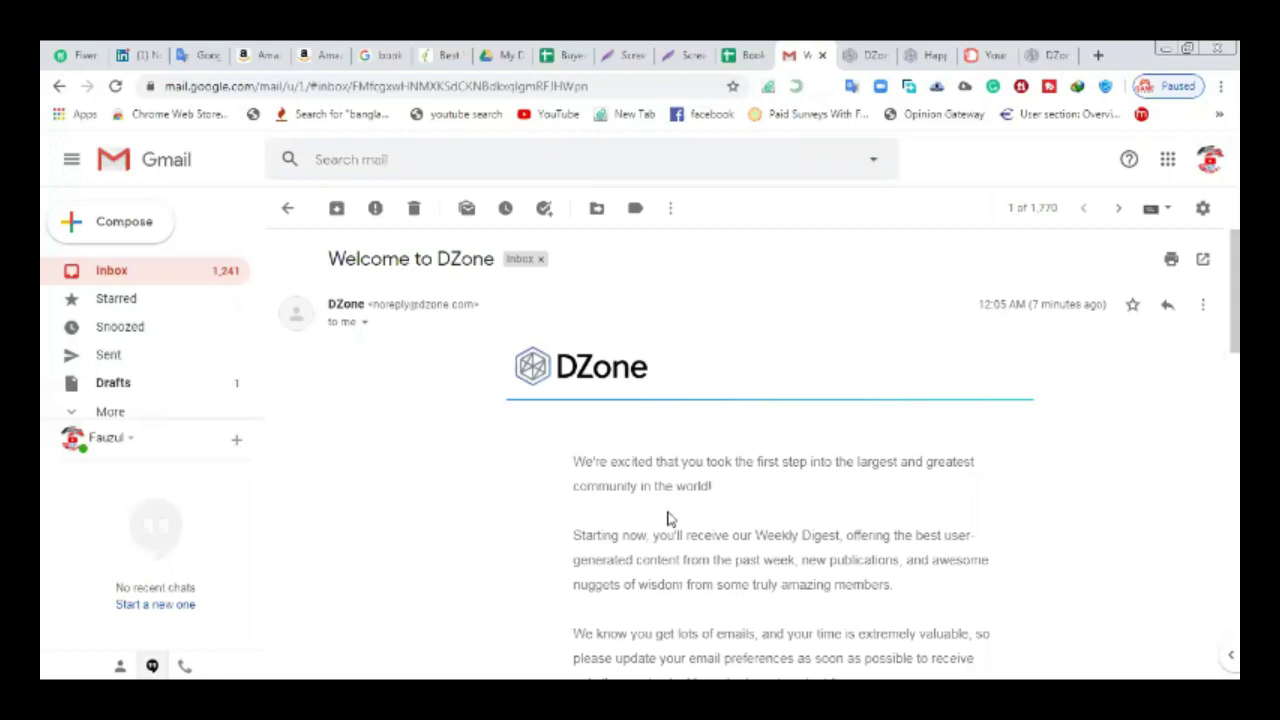
scroll(677, 519, down, 3)
scroll(677, 520, up, 1)
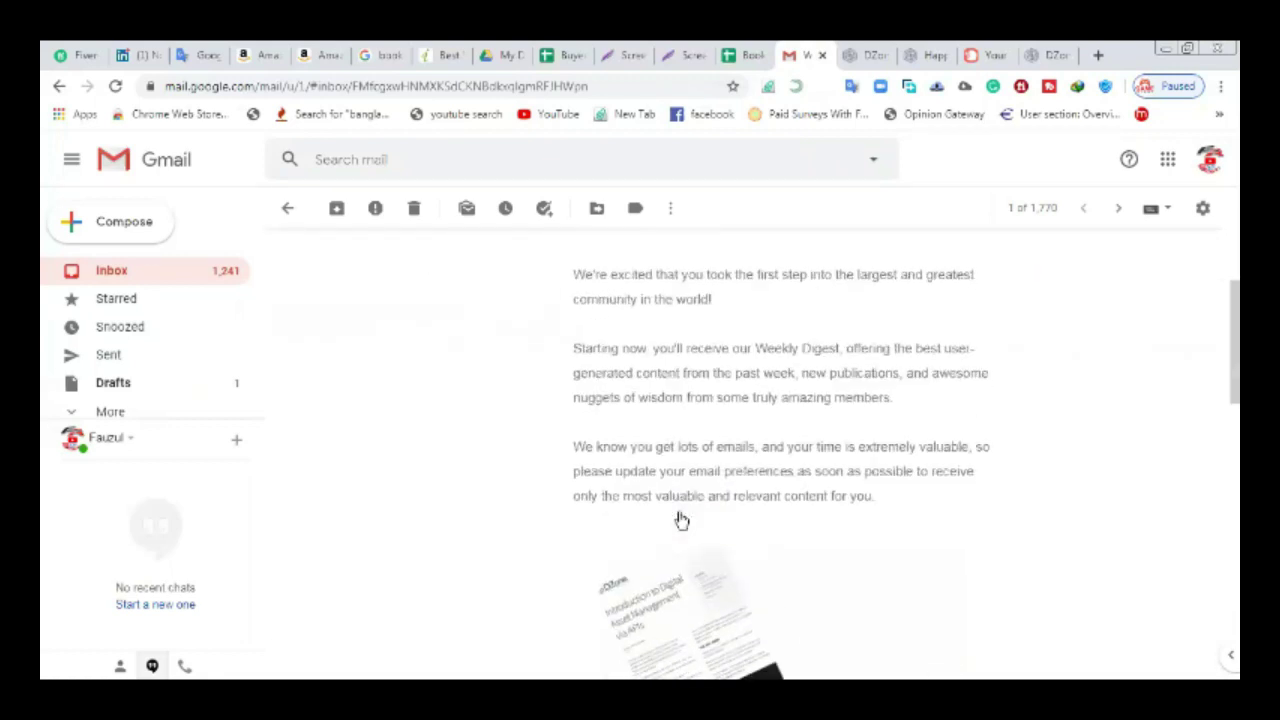
scroll(695, 478, down, 5)
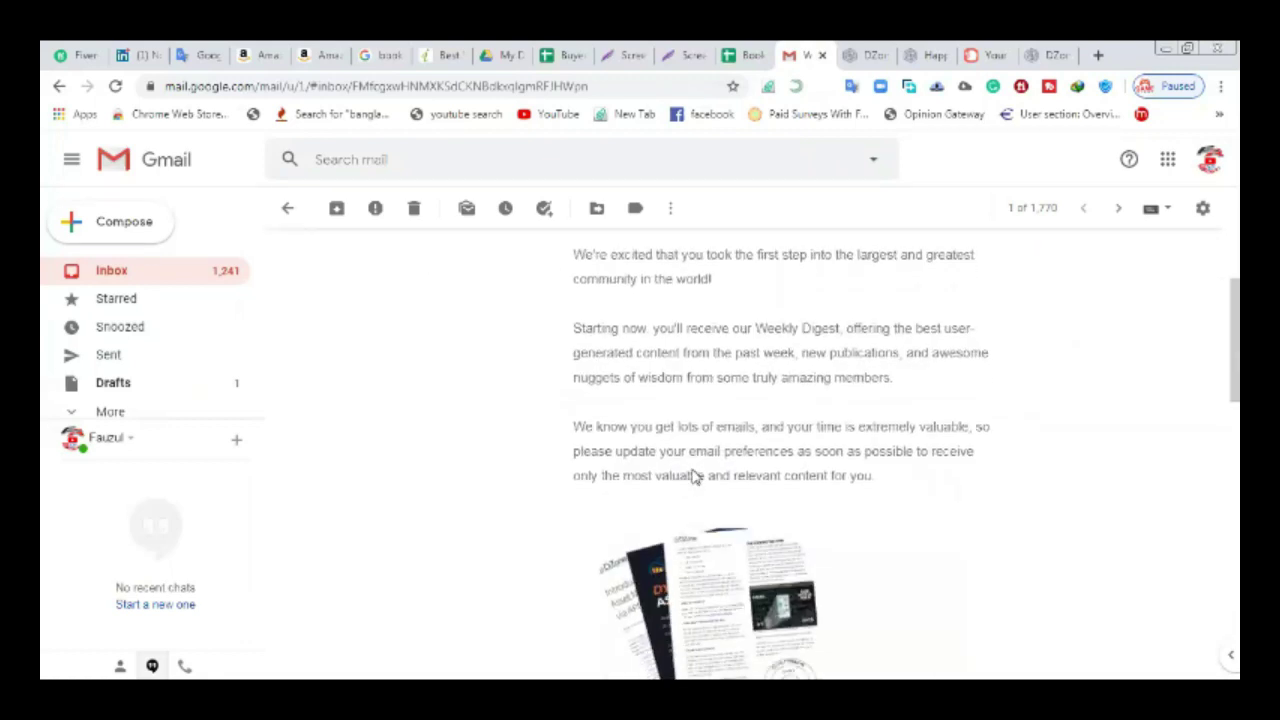
scroll(727, 470, down, 1)
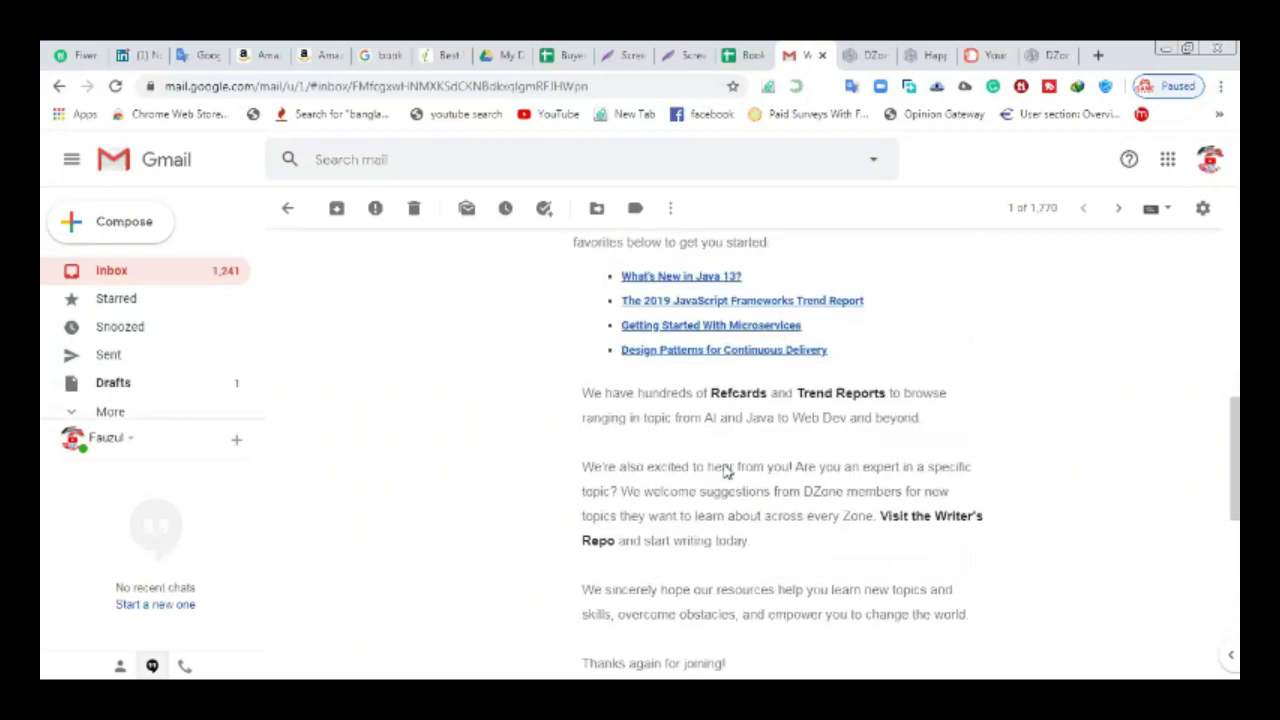
scroll(723, 460, down, 3)
scroll(720, 465, up, 1)
scroll(722, 450, up, 4)
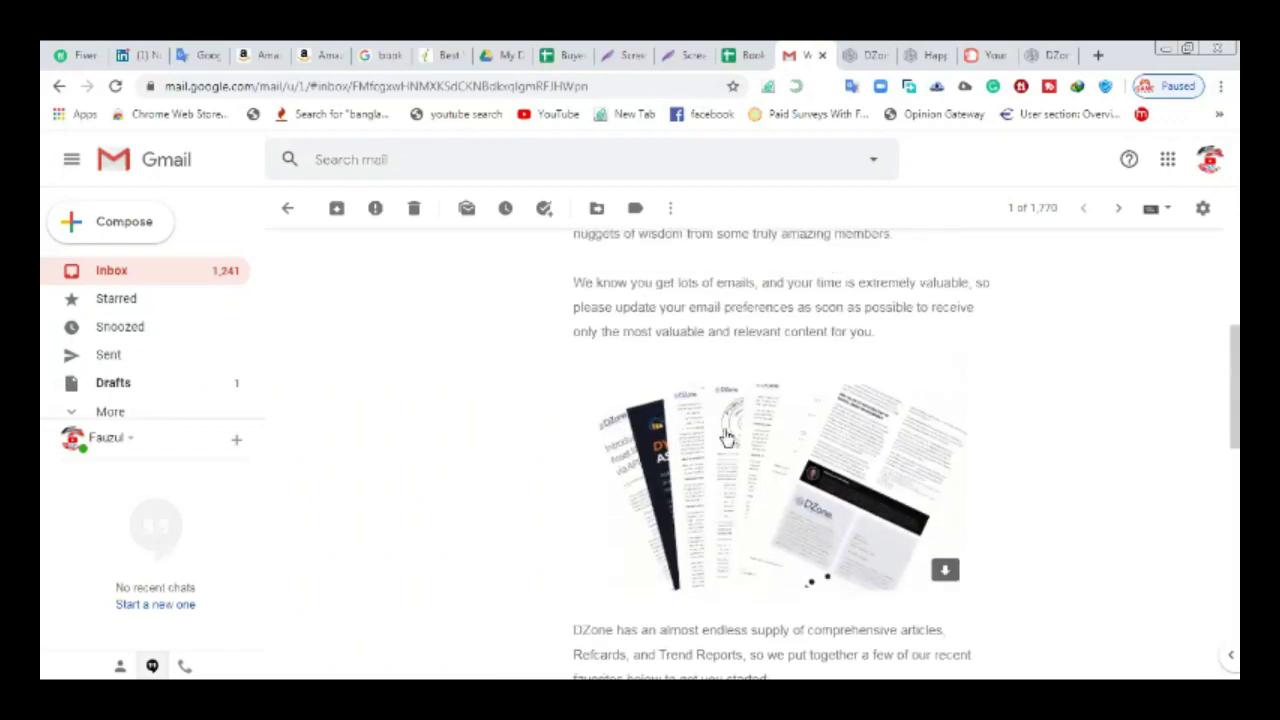
click(866, 56)
- Look over the Happy By Clinique preview again, closing stray context menus, then return to Gmail
click(927, 56)
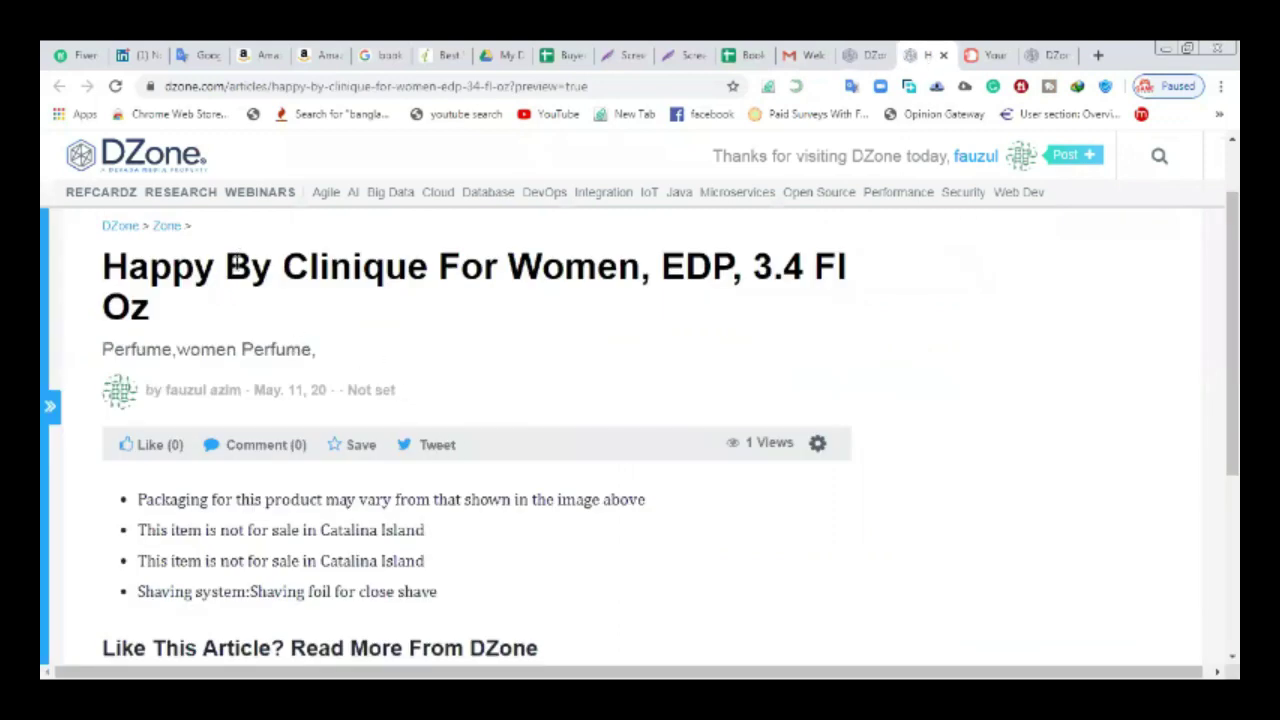
scroll(437, 405, down, 3)
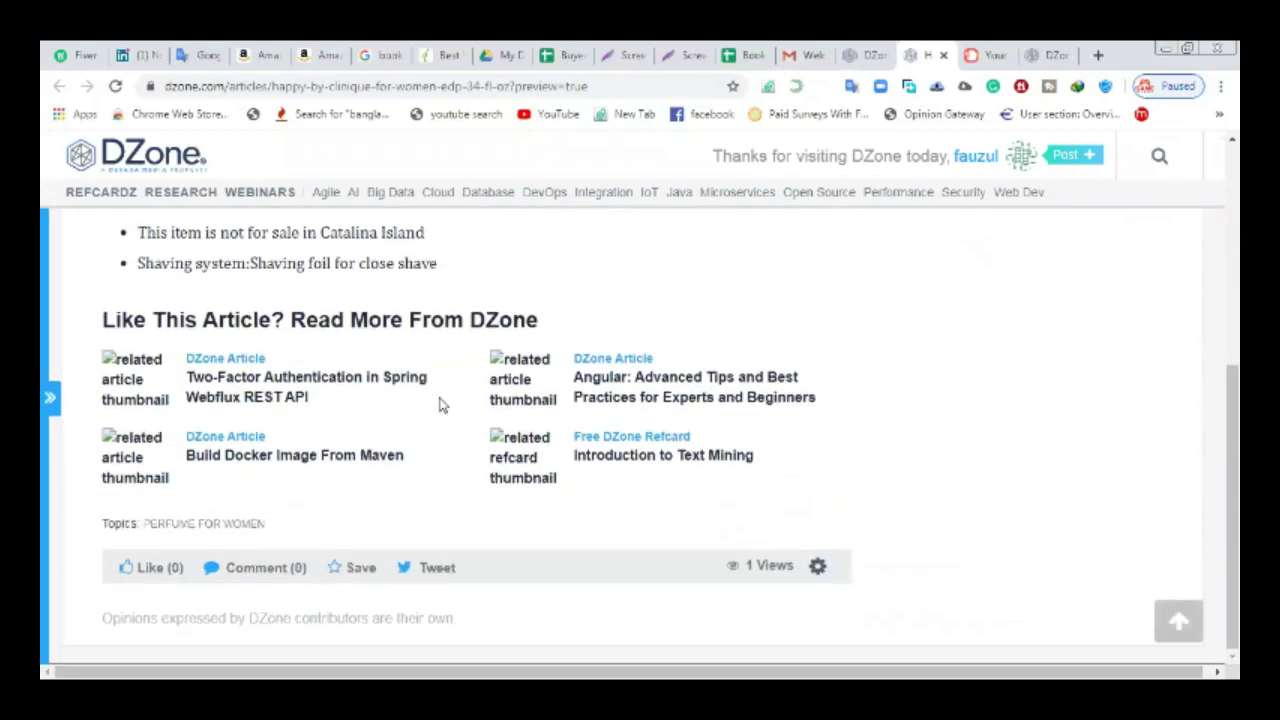
right_click(813, 569)
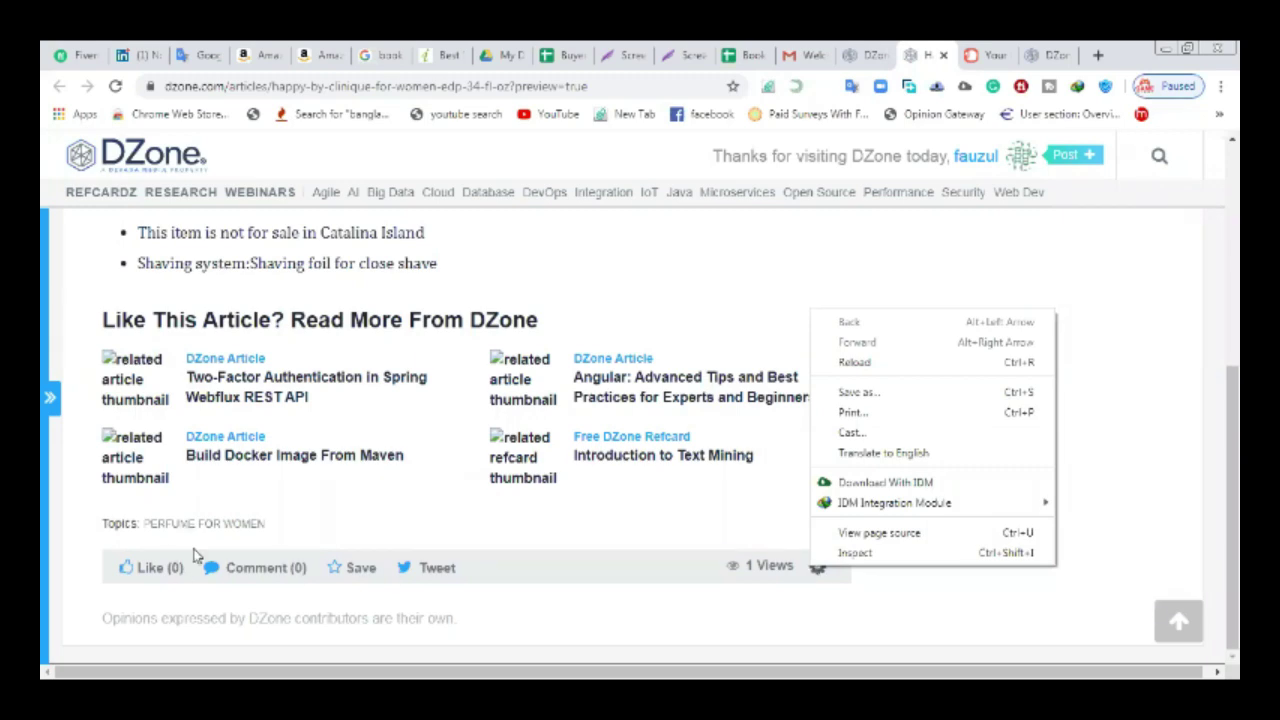
scroll(400, 500, up, 3)
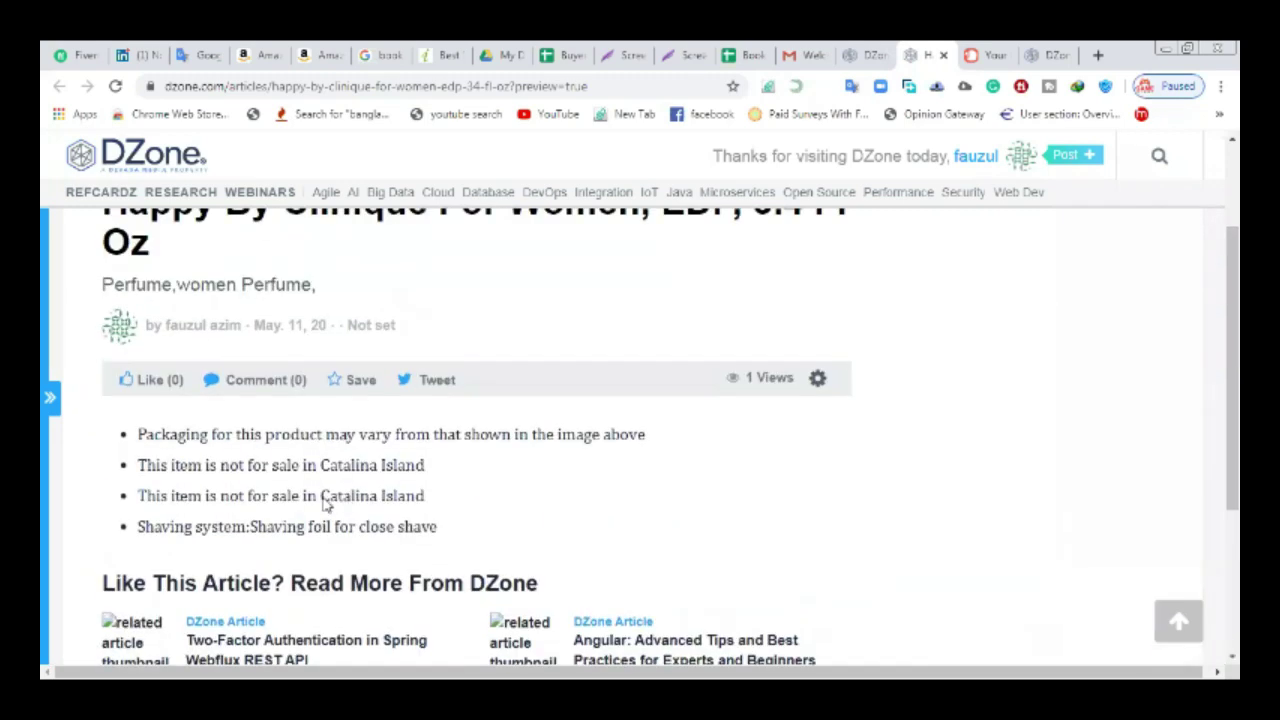
right_click(760, 383)
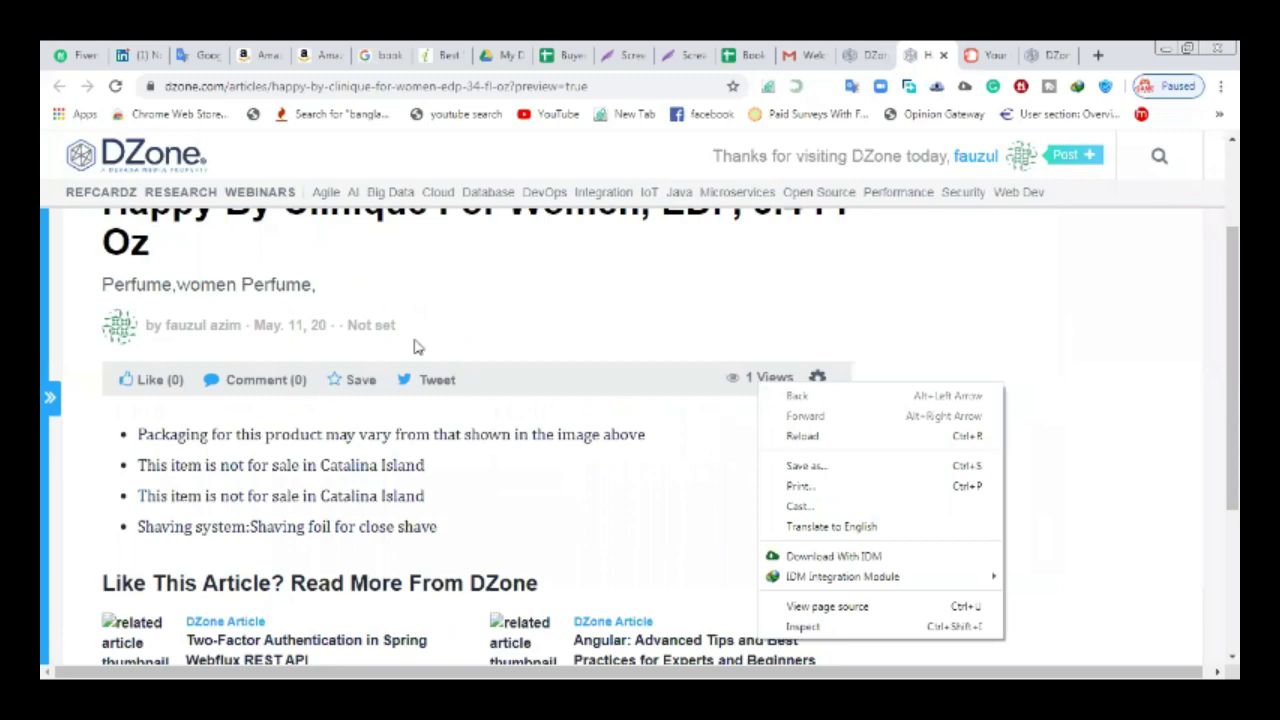
scroll(300, 355, up, 2)
right_click(256, 362)
click(750, 445)
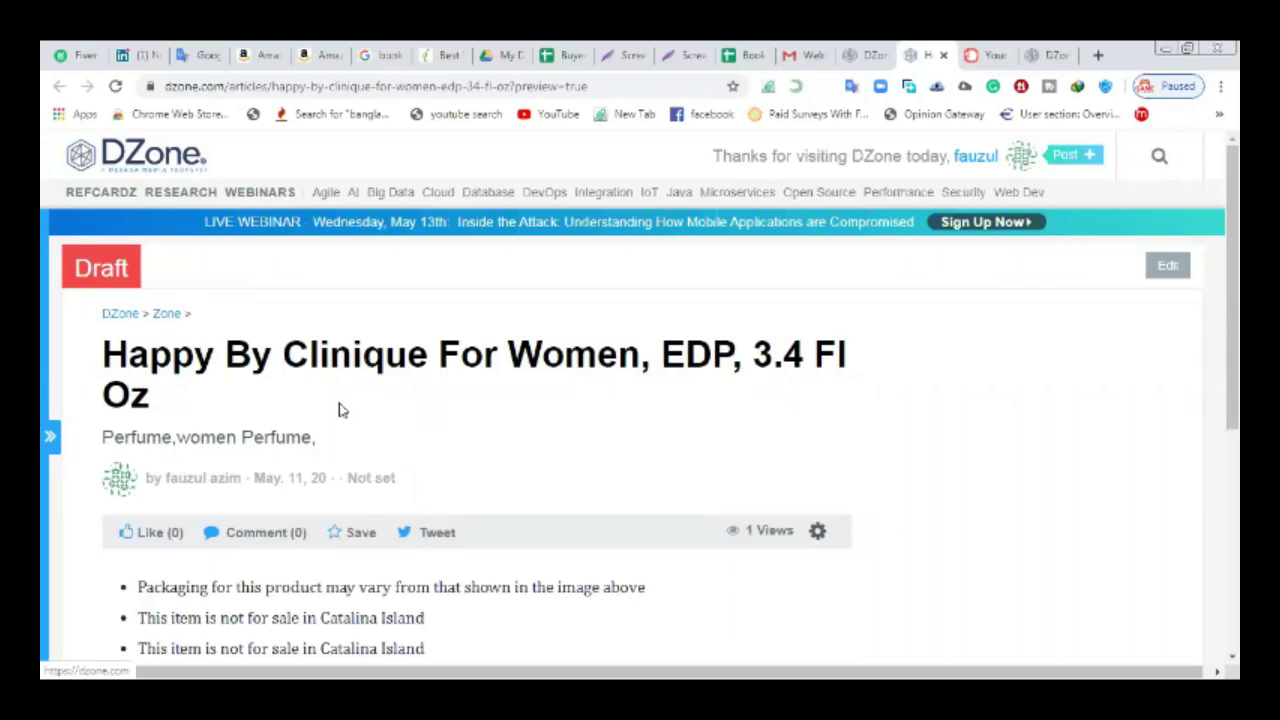
scroll(338, 410, down, 4)
scroll(341, 411, up, 1)
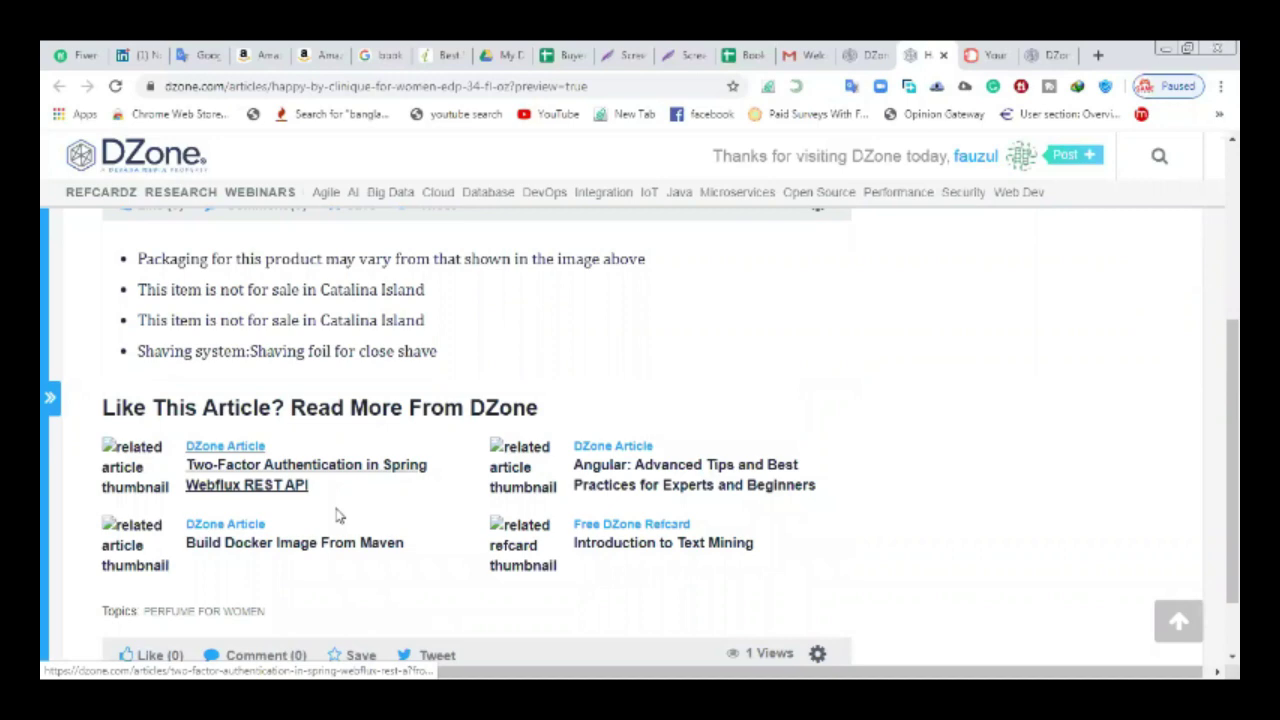
click(806, 55)
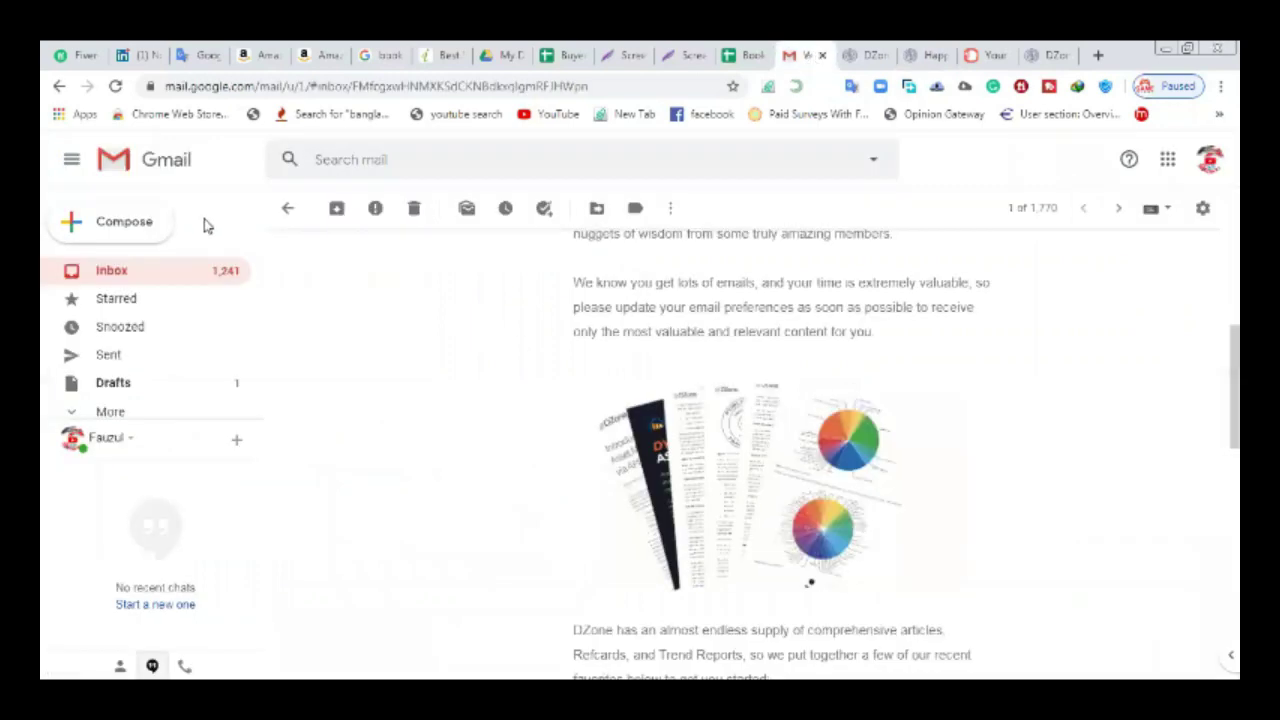
- Reopen the Welcome to DZone email, read it and select its body text
click(143, 271)
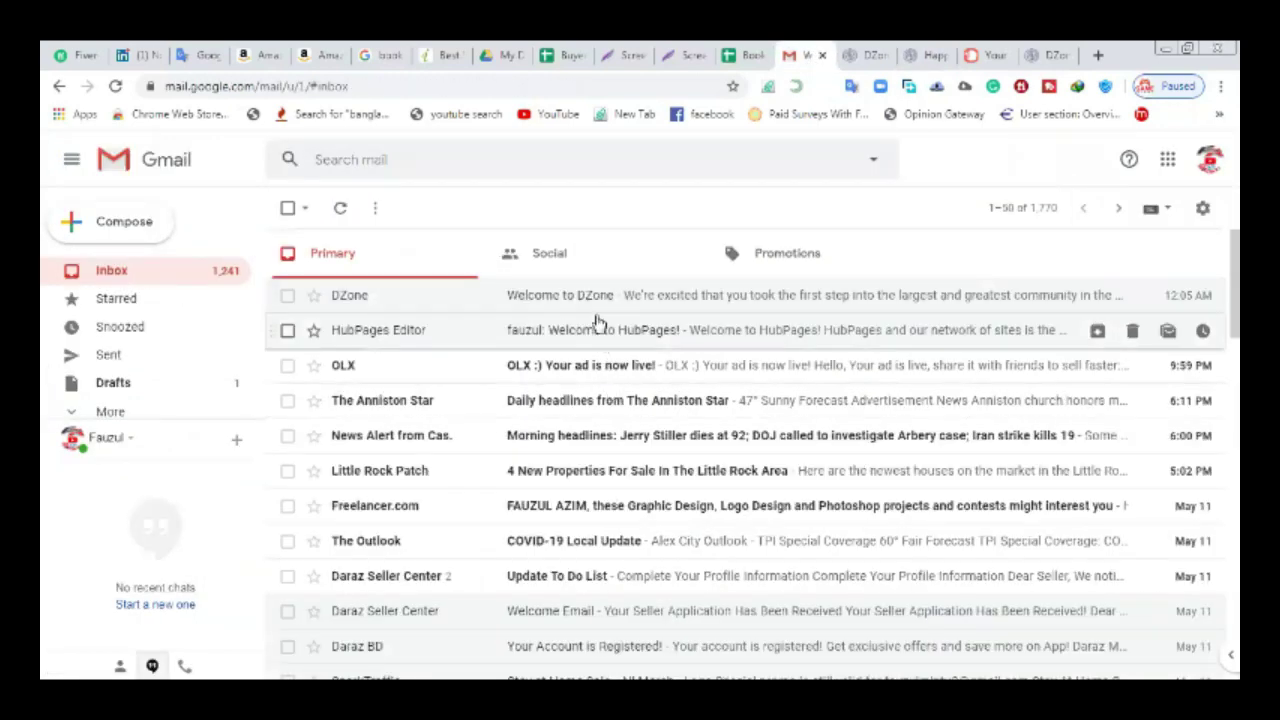
click(594, 303)
scroll(699, 441, down, 3)
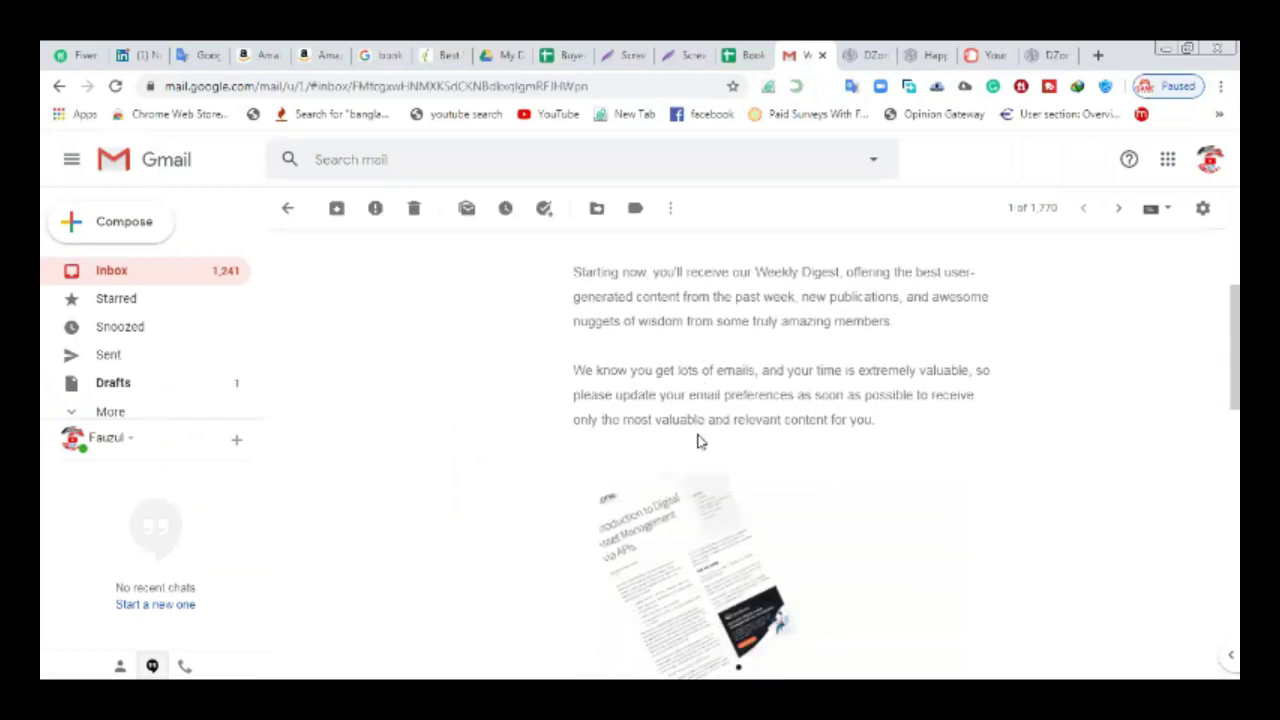
scroll(699, 437, up, 3)
scroll(697, 437, down, 2)
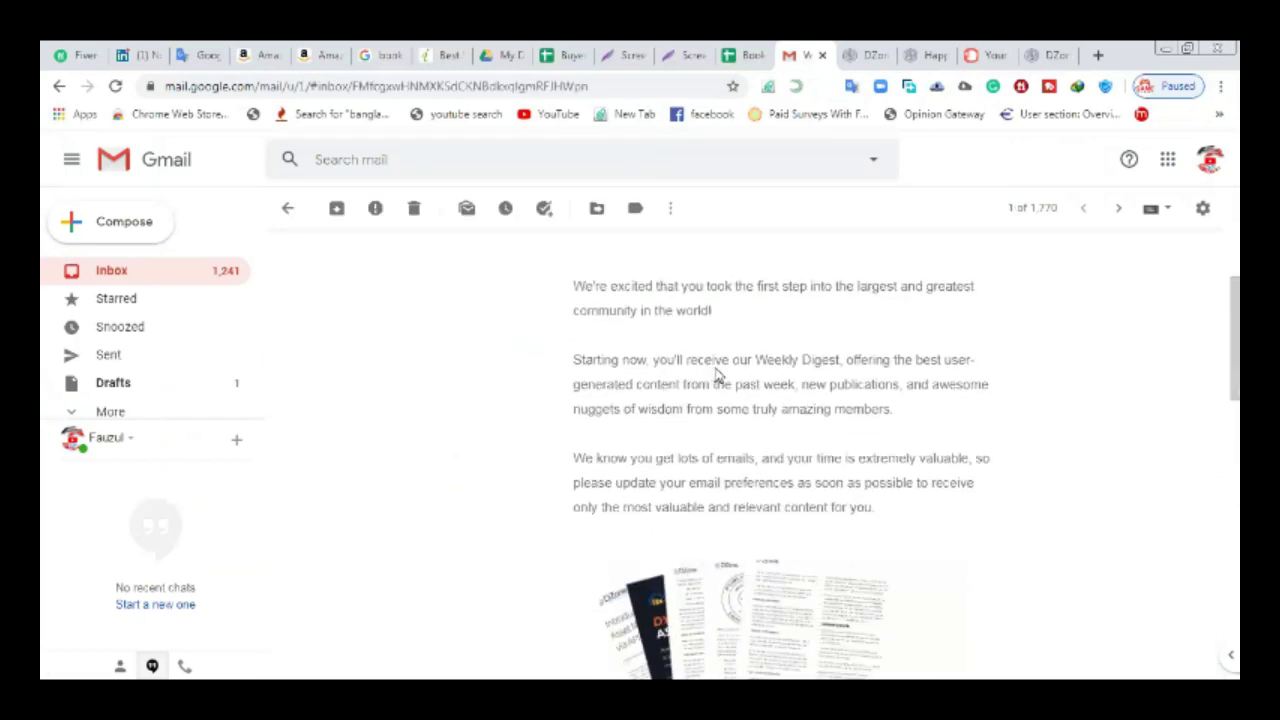
scroll(880, 354, down, 1)
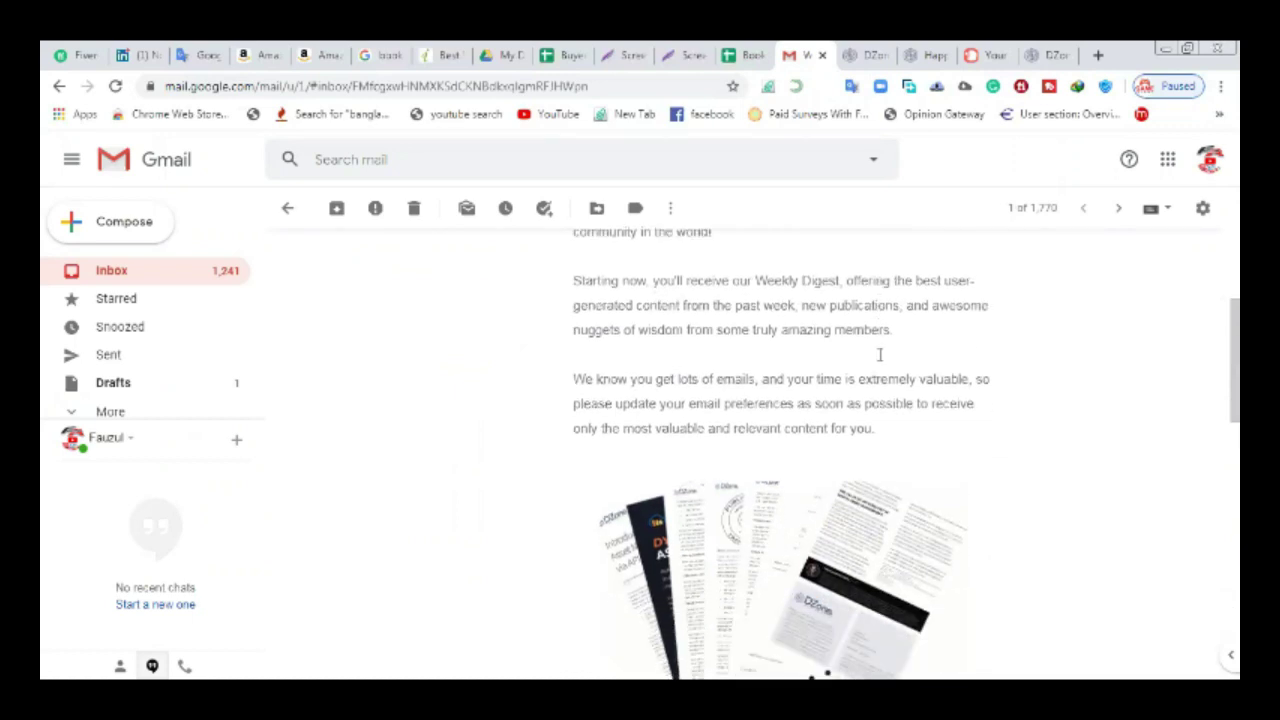
scroll(880, 356, down, 3)
scroll(868, 372, up, 2)
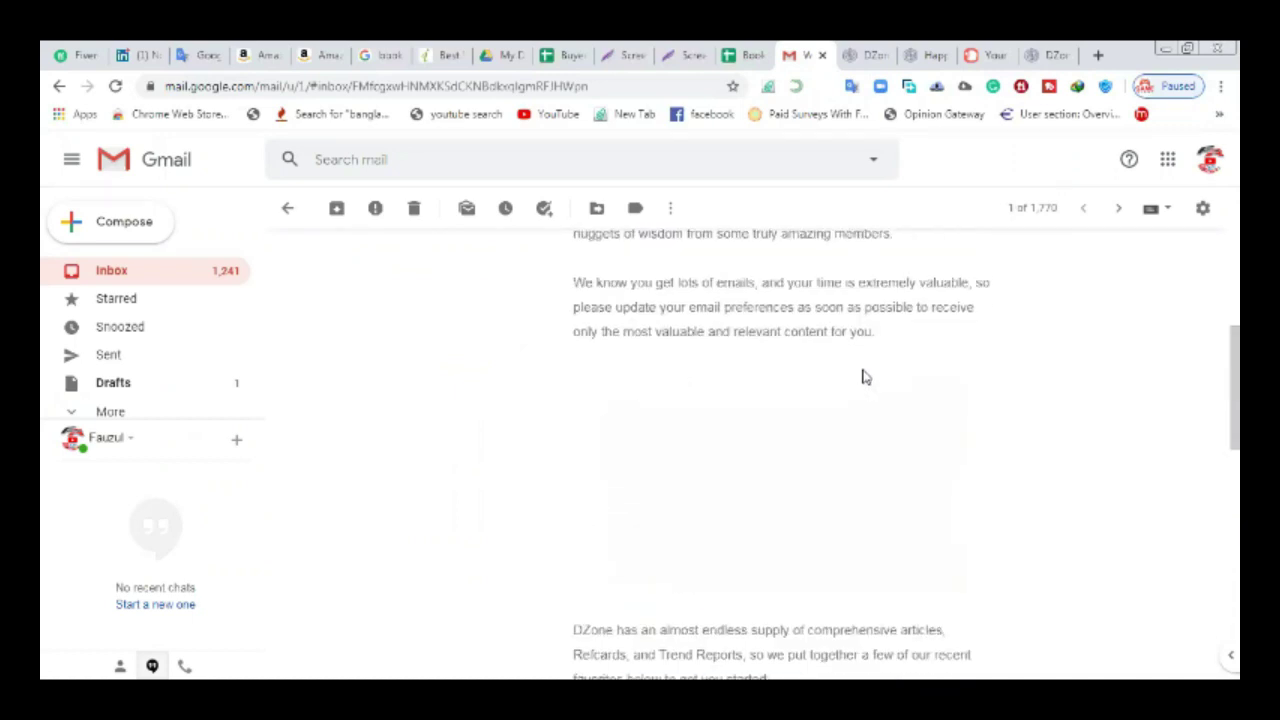
scroll(865, 376, up, 1)
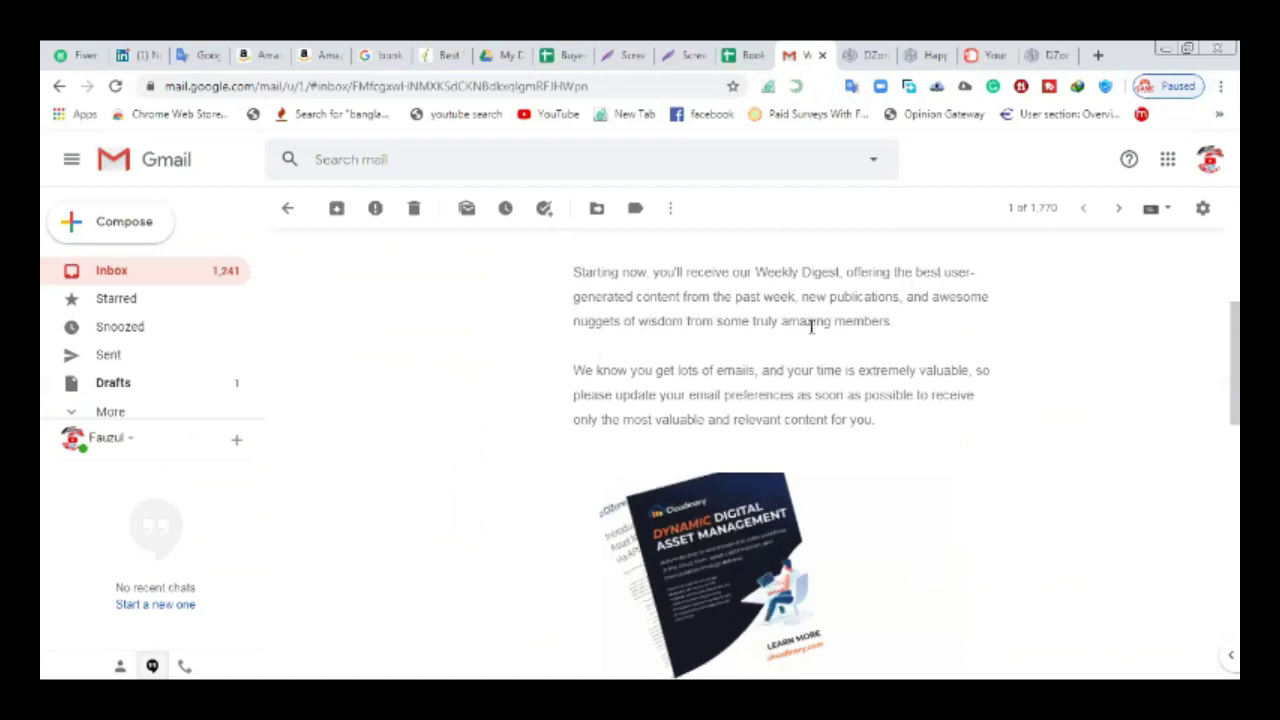
scroll(809, 363, up, 3)
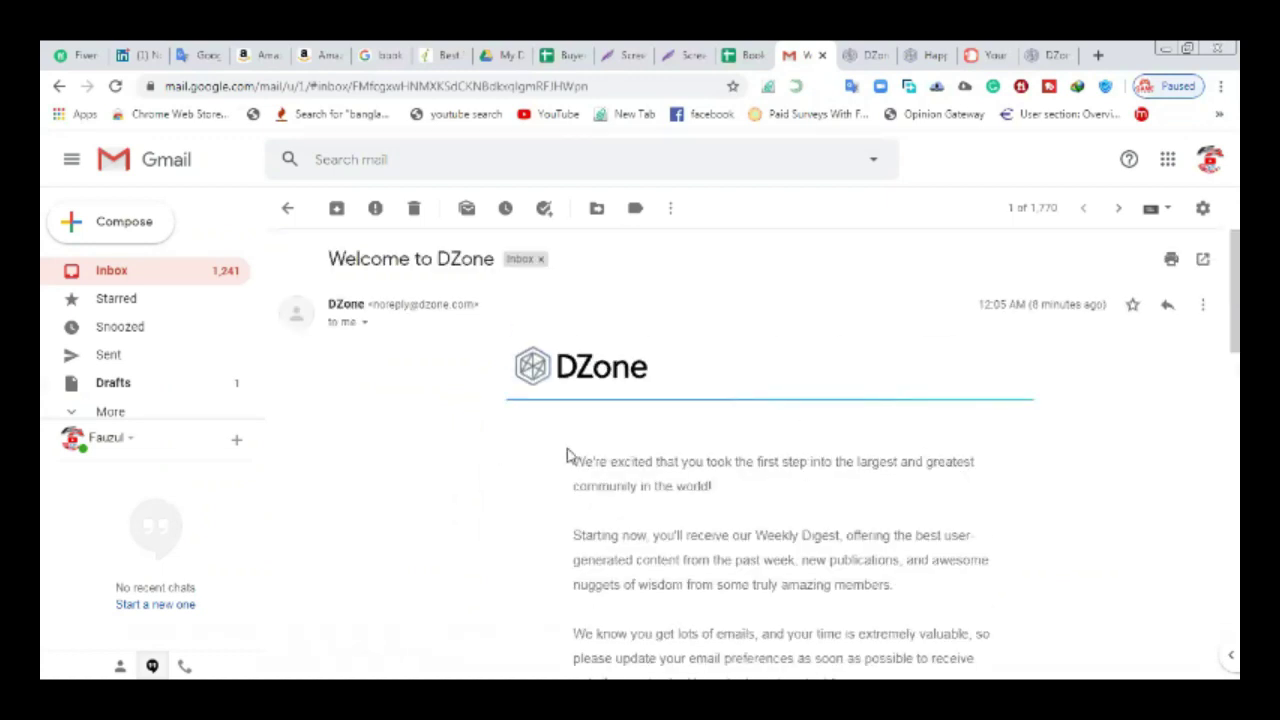
drag(566, 455, 966, 538)
scroll(966, 538, up, 4)
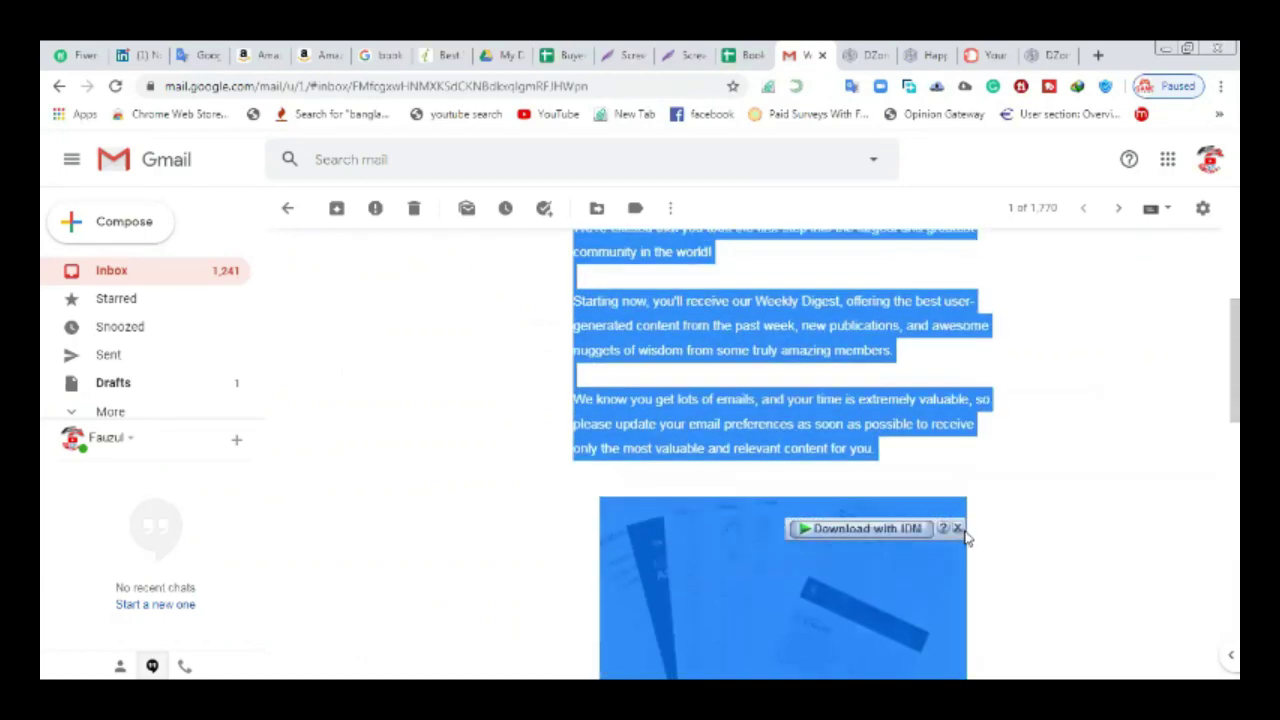
scroll(966, 537, up, 3)
- Go back to the inbox, check Promotions, and return to the Primary message list
click(84, 270)
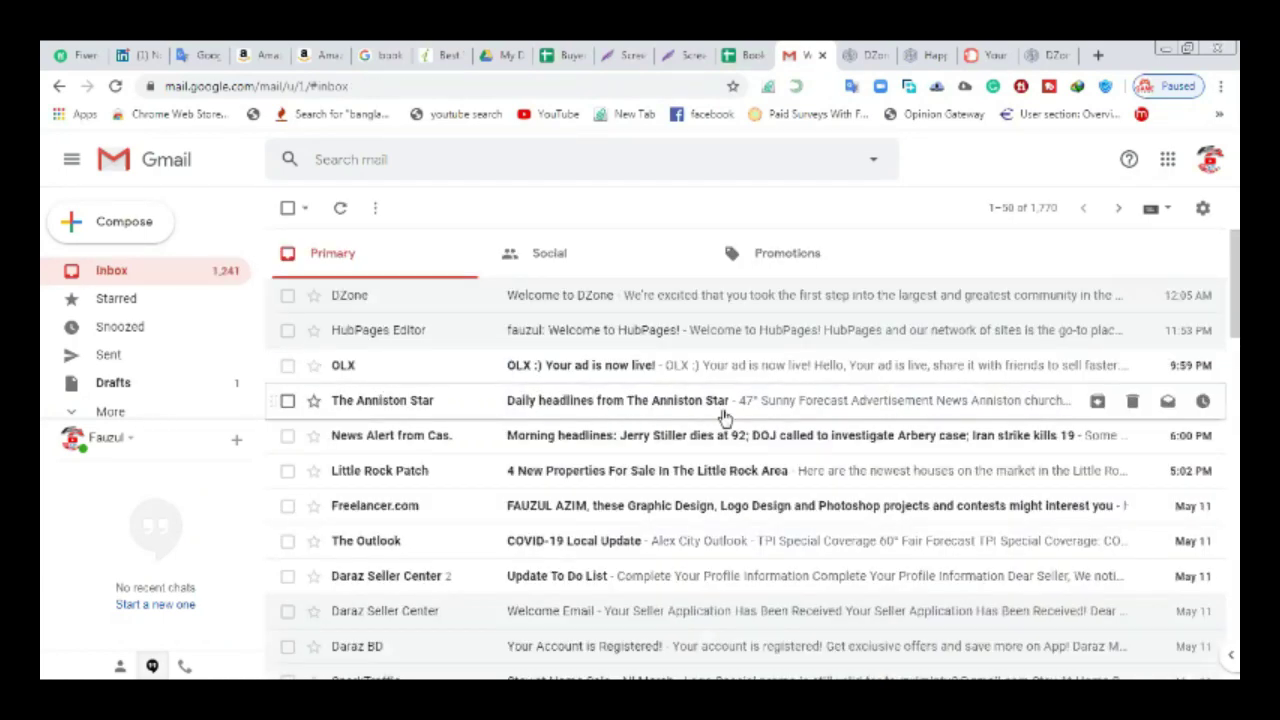
click(792, 256)
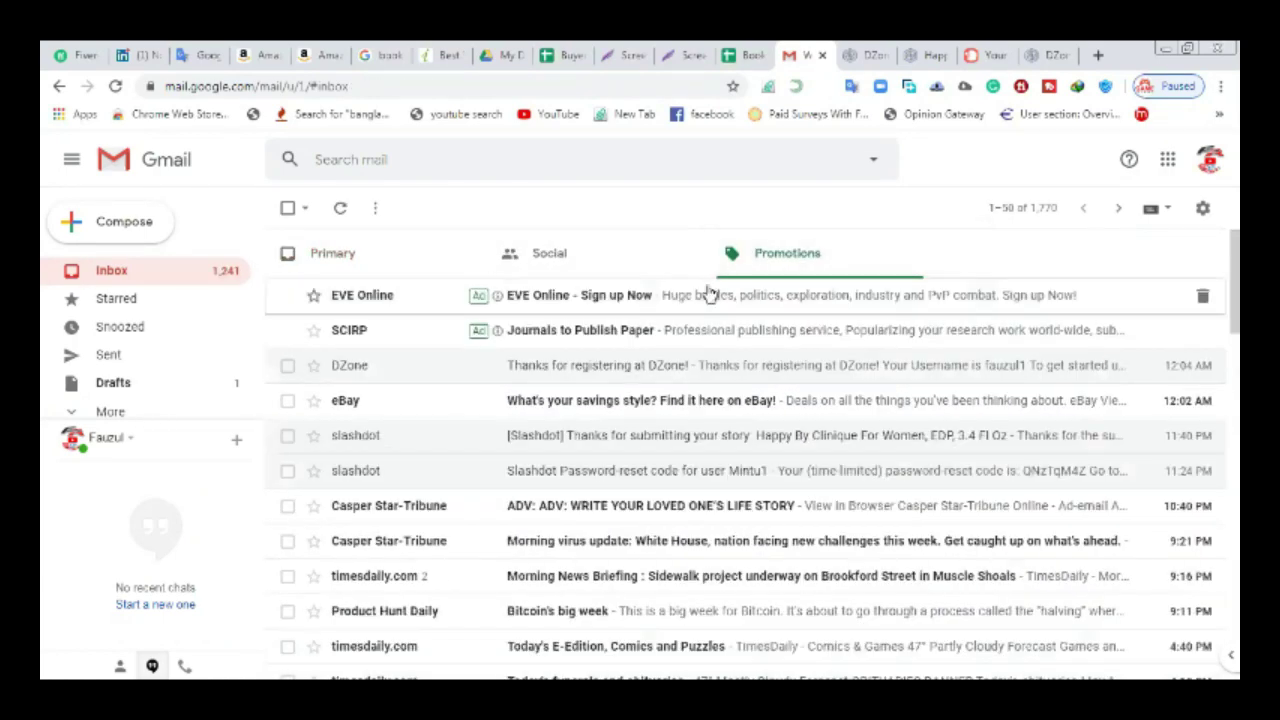
click(82, 277)
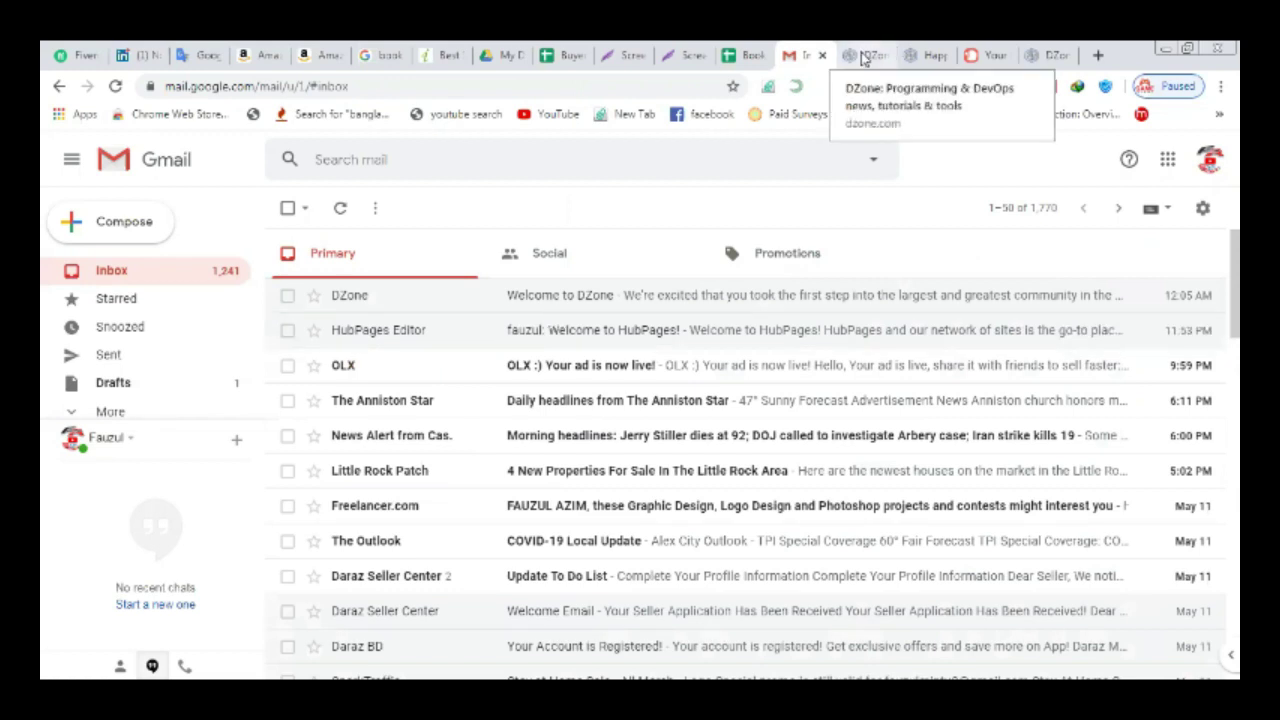
- Switch back to the DZone tab showing the Happy By Clinique article page
click(864, 57)
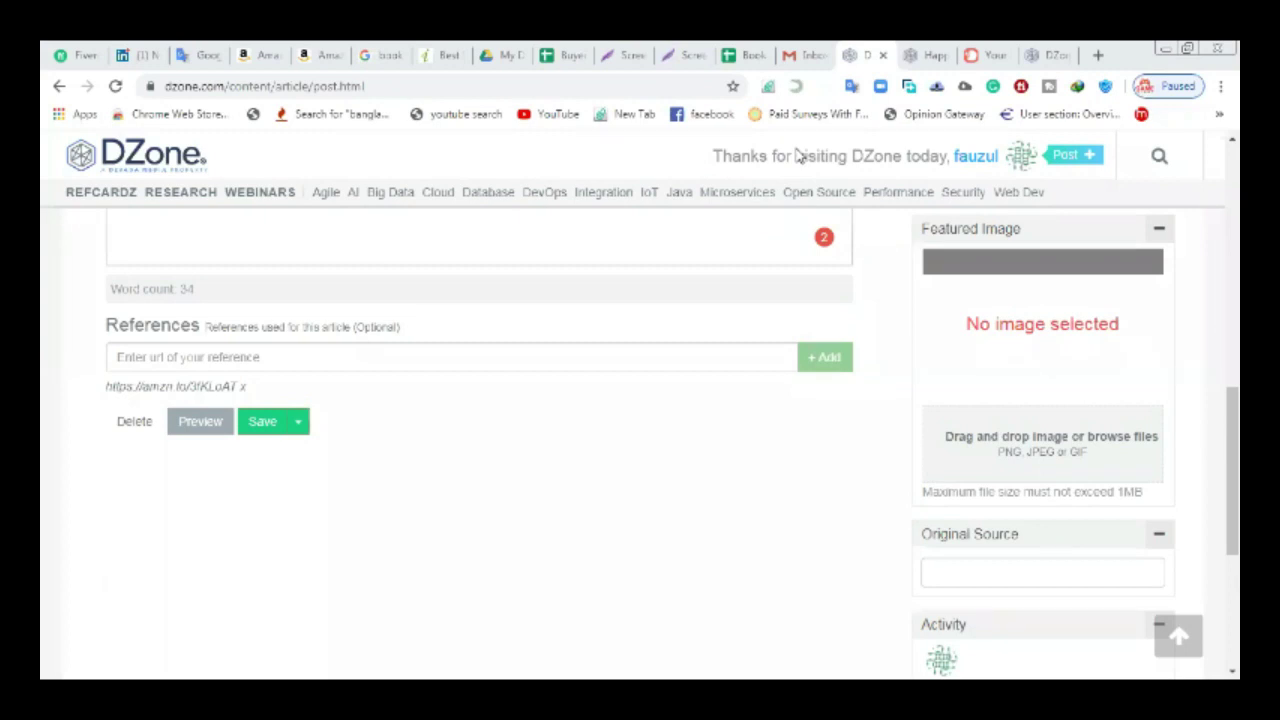
scroll(597, 423, up, 3)
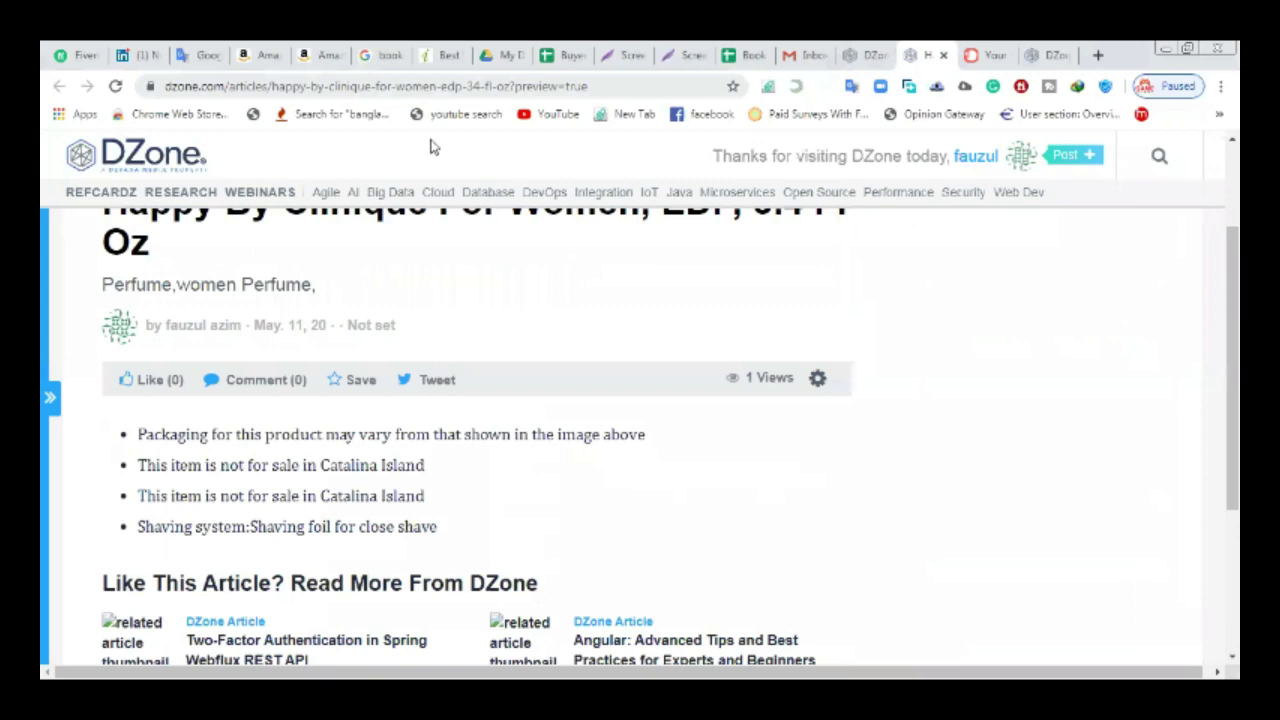
- Copy the Happy By Clinique draft's full preview=true web address from the address bar
key(ctrl+l)
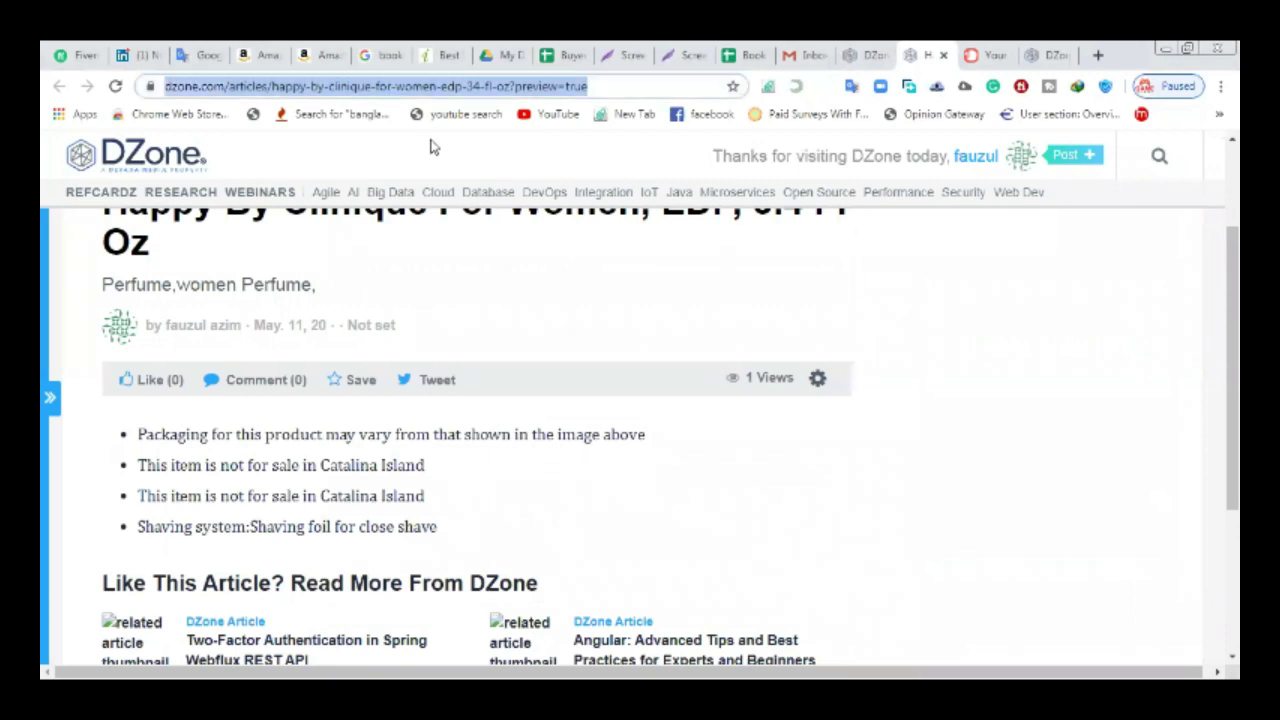
key(End)
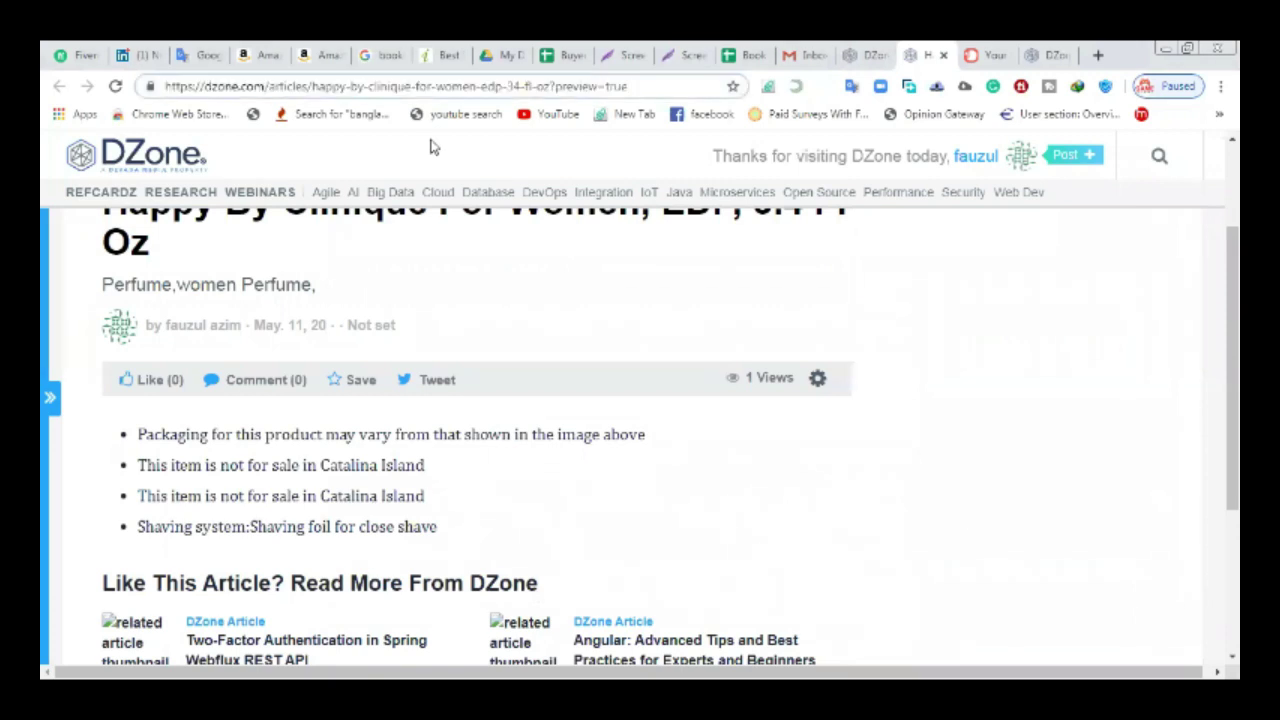
key(shift+Left)
key(shift+Left)
key(shift+Left)
key(shift+Left)
key(shift+Left)
key(shift+Left)
key(shift+Left)
key(End)
key(shift+Left)
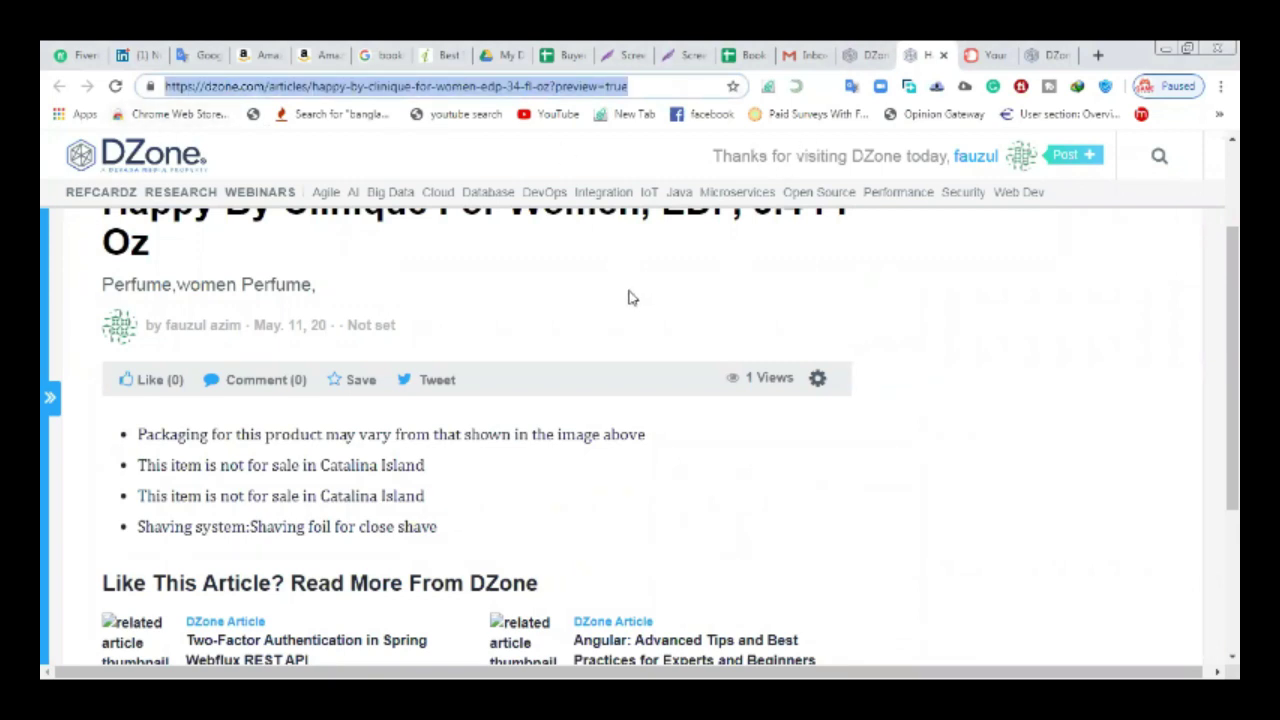
click(640, 298)
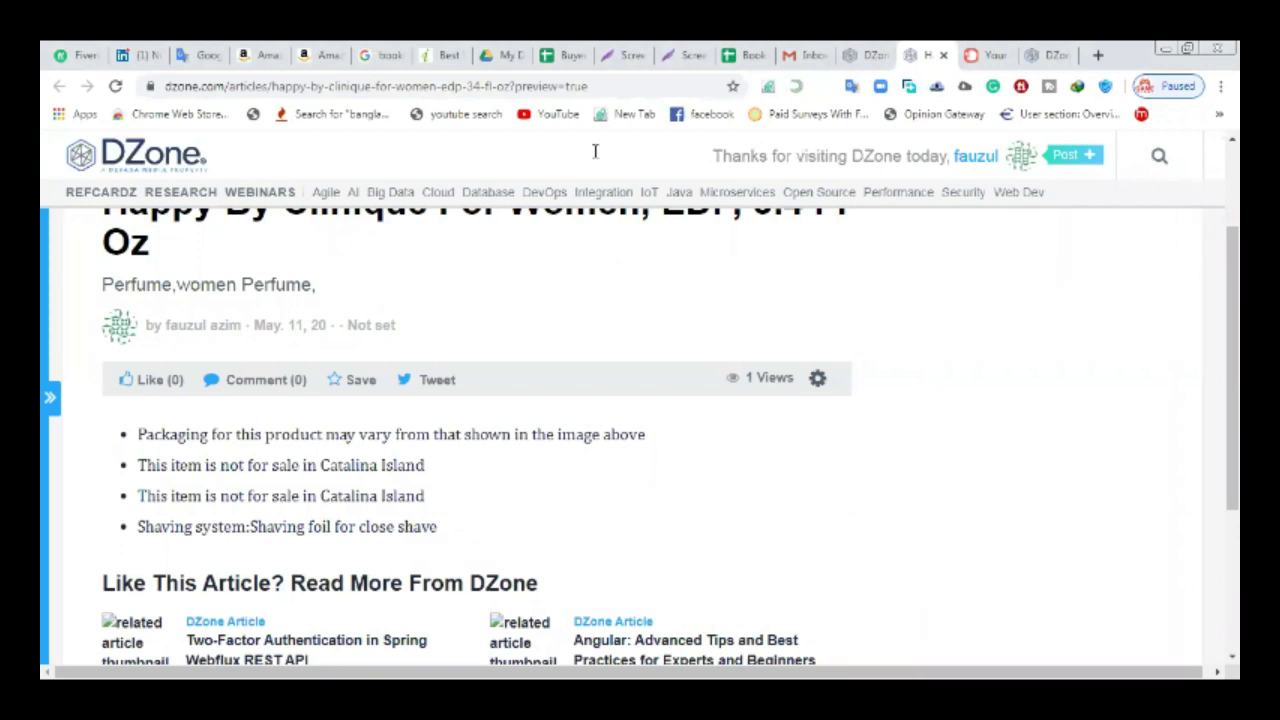
click(248, 88)
key(ctrl+c)
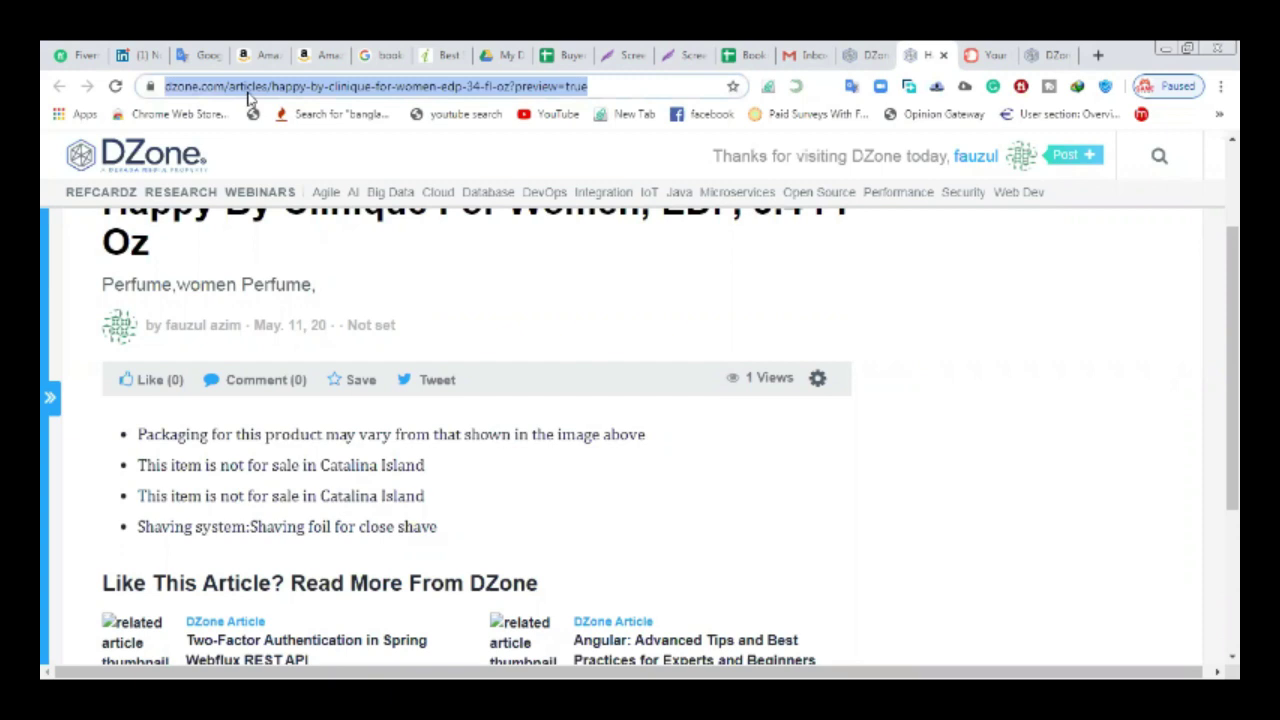
- Paste the DZone article's live link into cell C3 under Live Link in the Buyer tracker
click(570, 55)
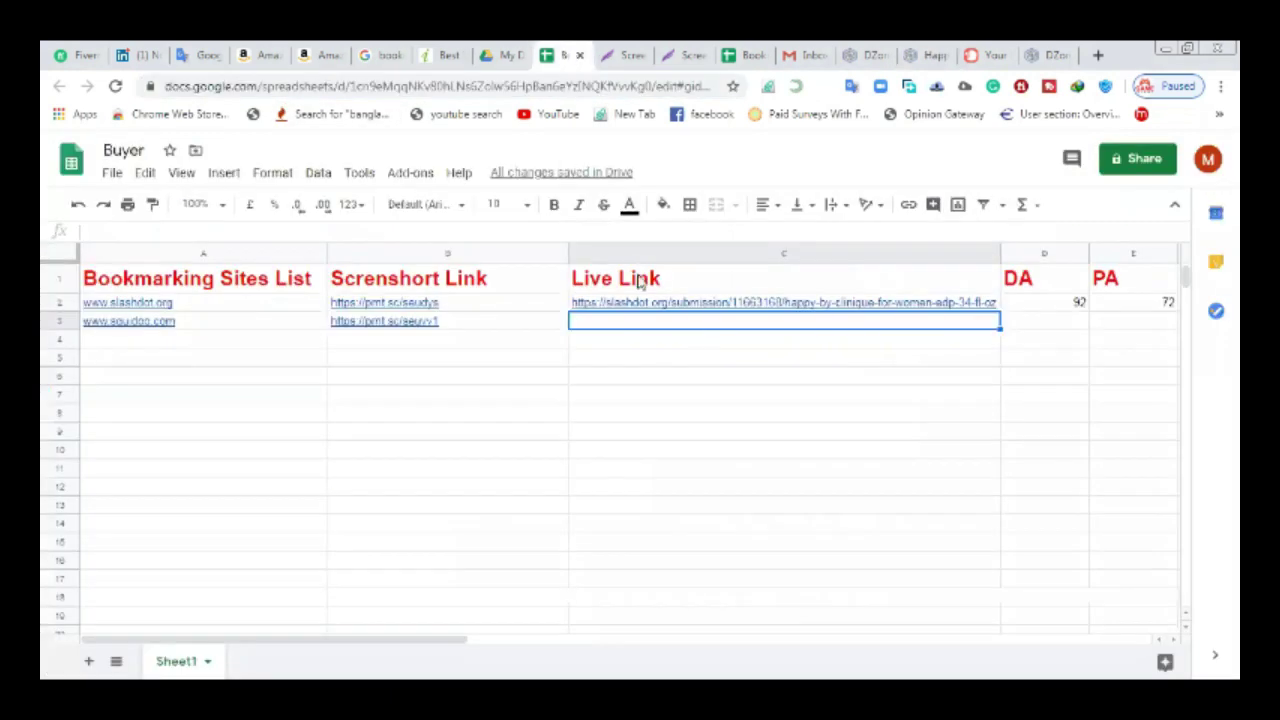
double_click(634, 323)
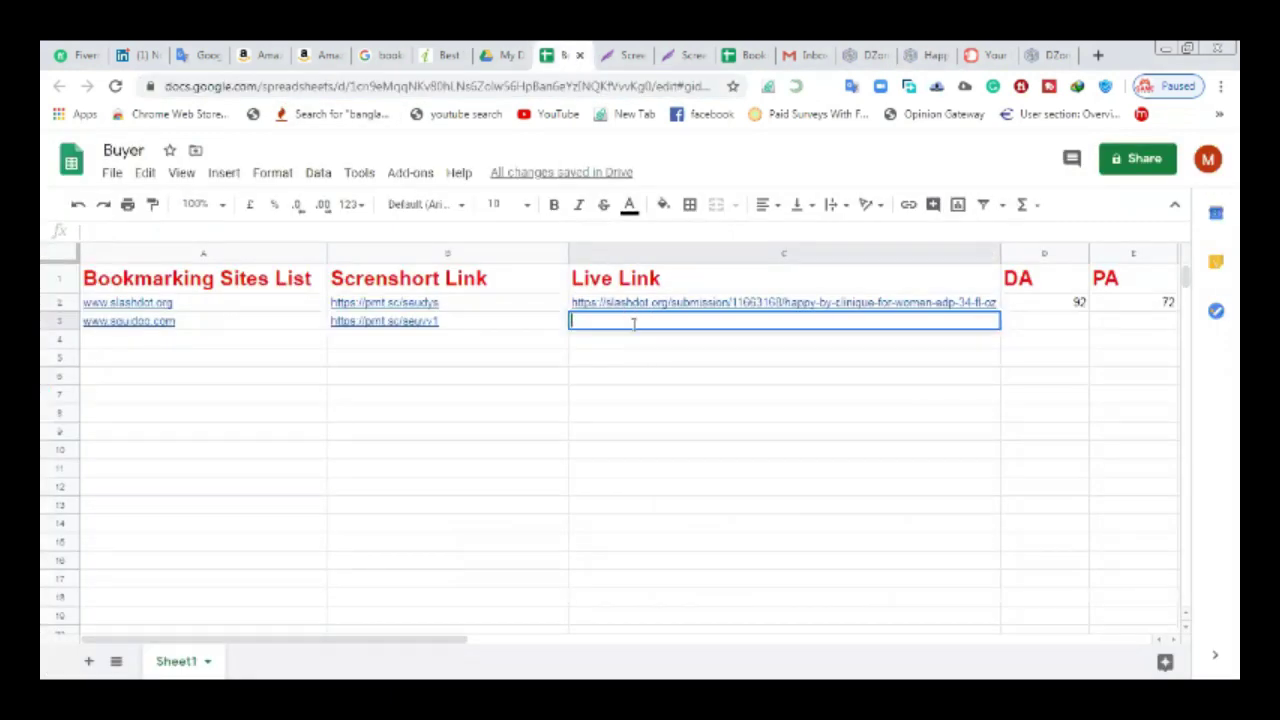
key(ctrl+v)
click(634, 358)
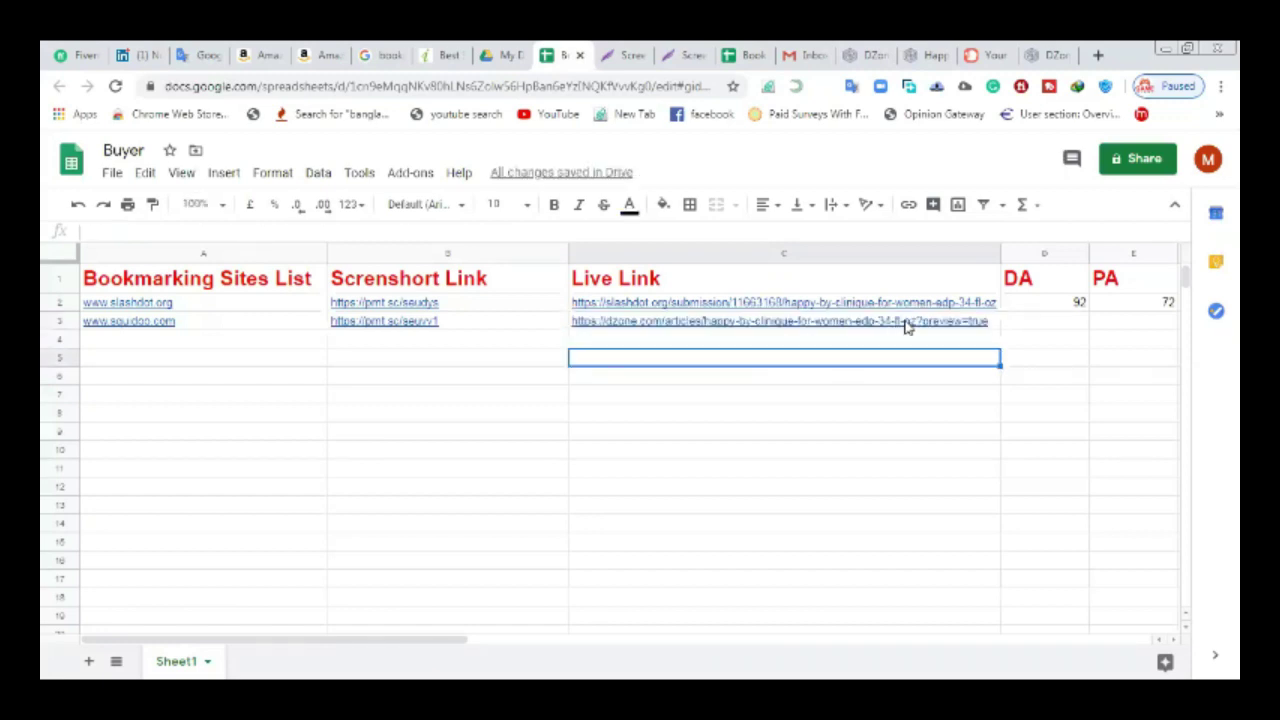
mouse_move(908, 331)
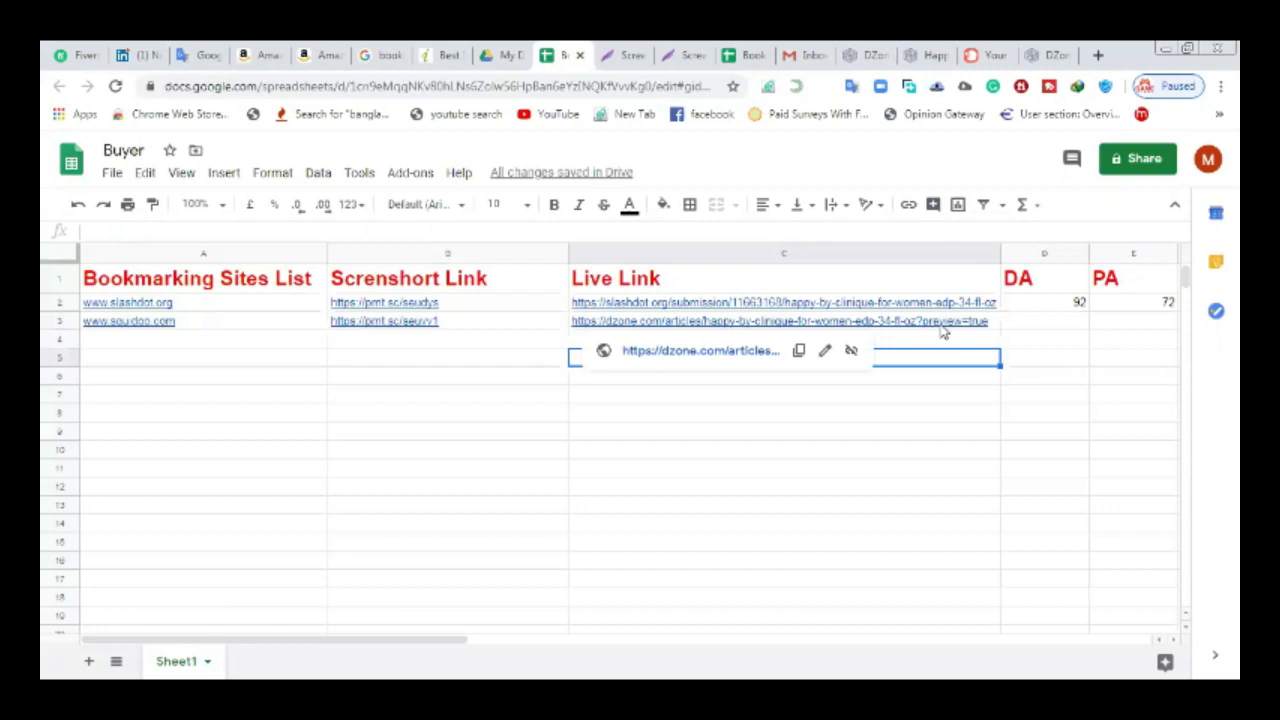
click(800, 55)
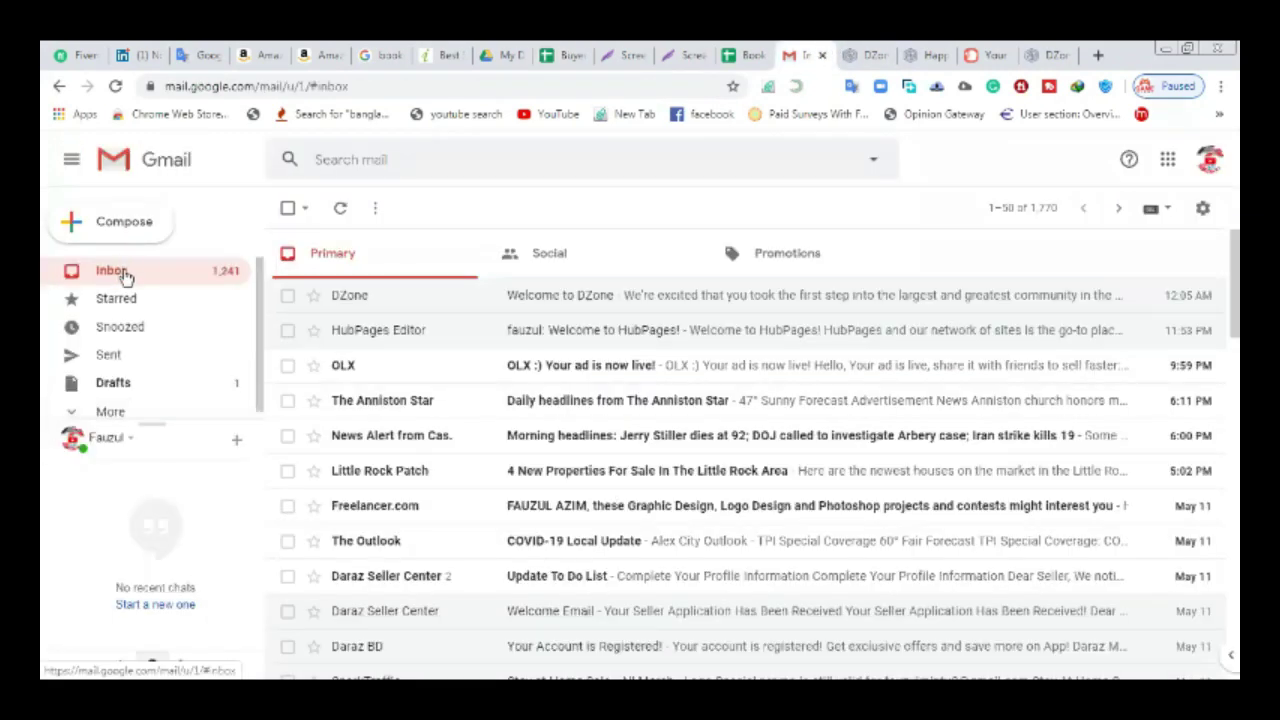
- Look through Gmail's Promotions, Social and Primary inbox tabs and refresh the email list
click(732, 258)
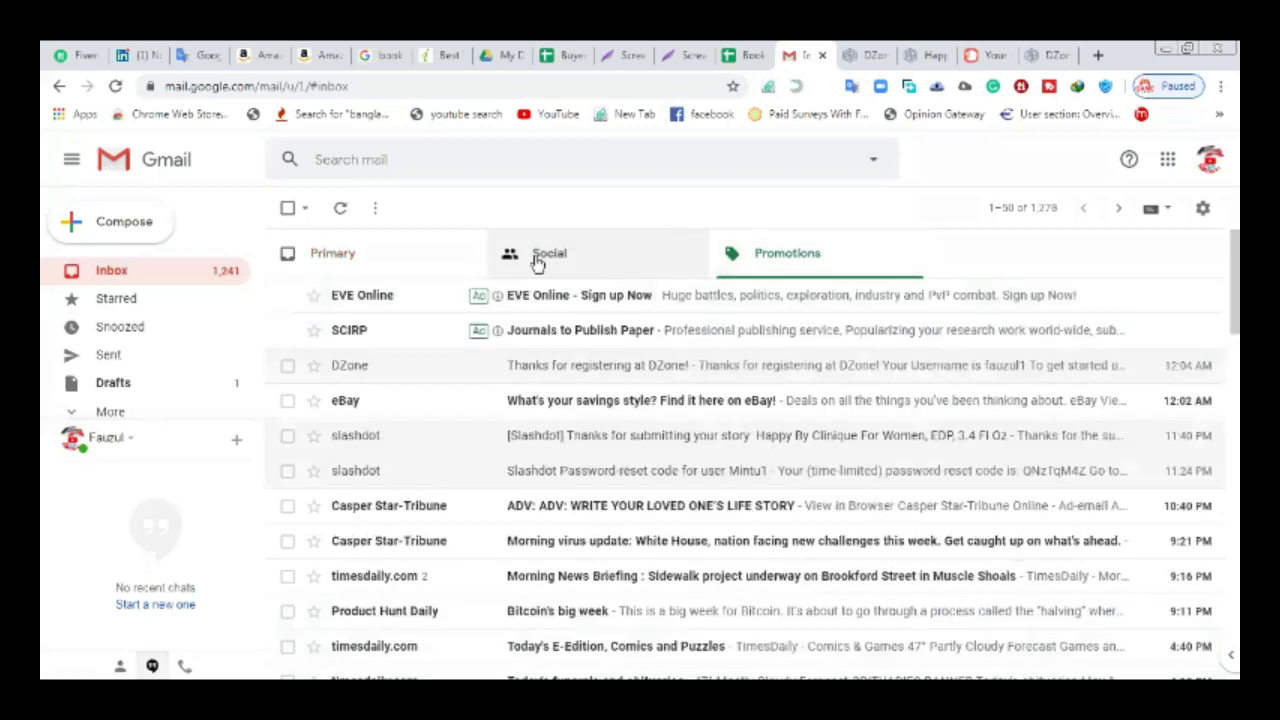
click(537, 260)
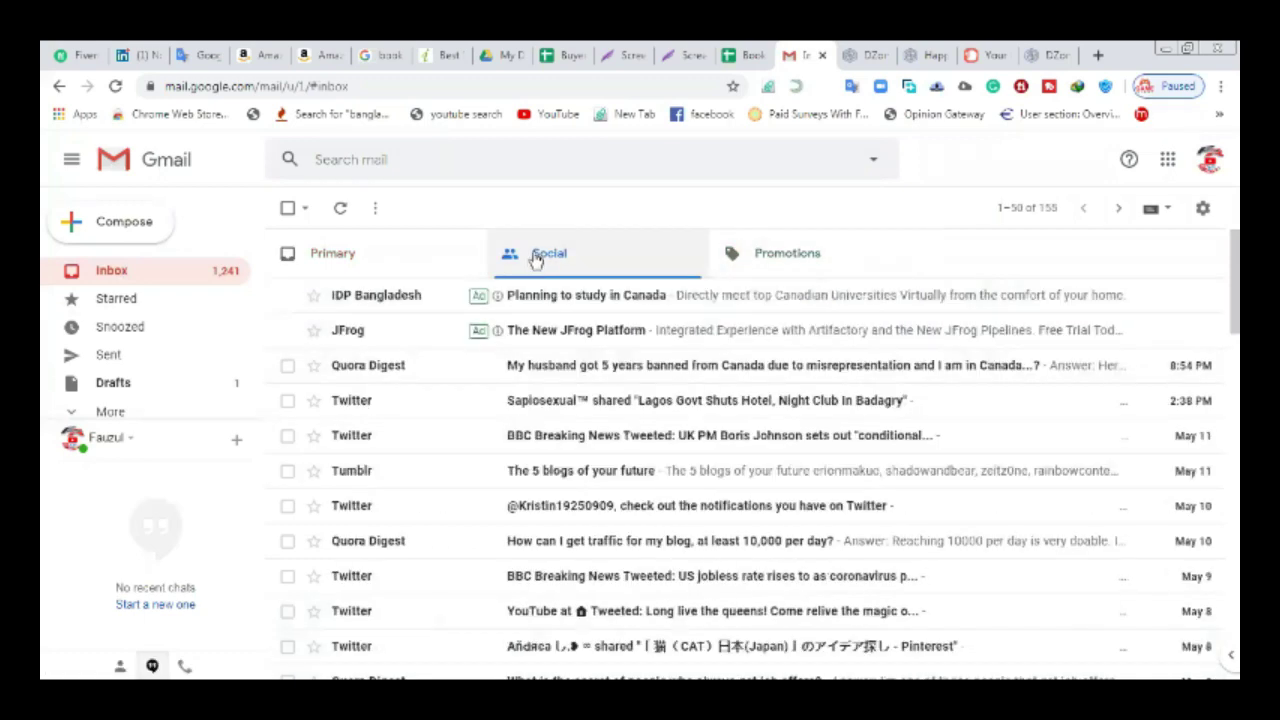
click(477, 272)
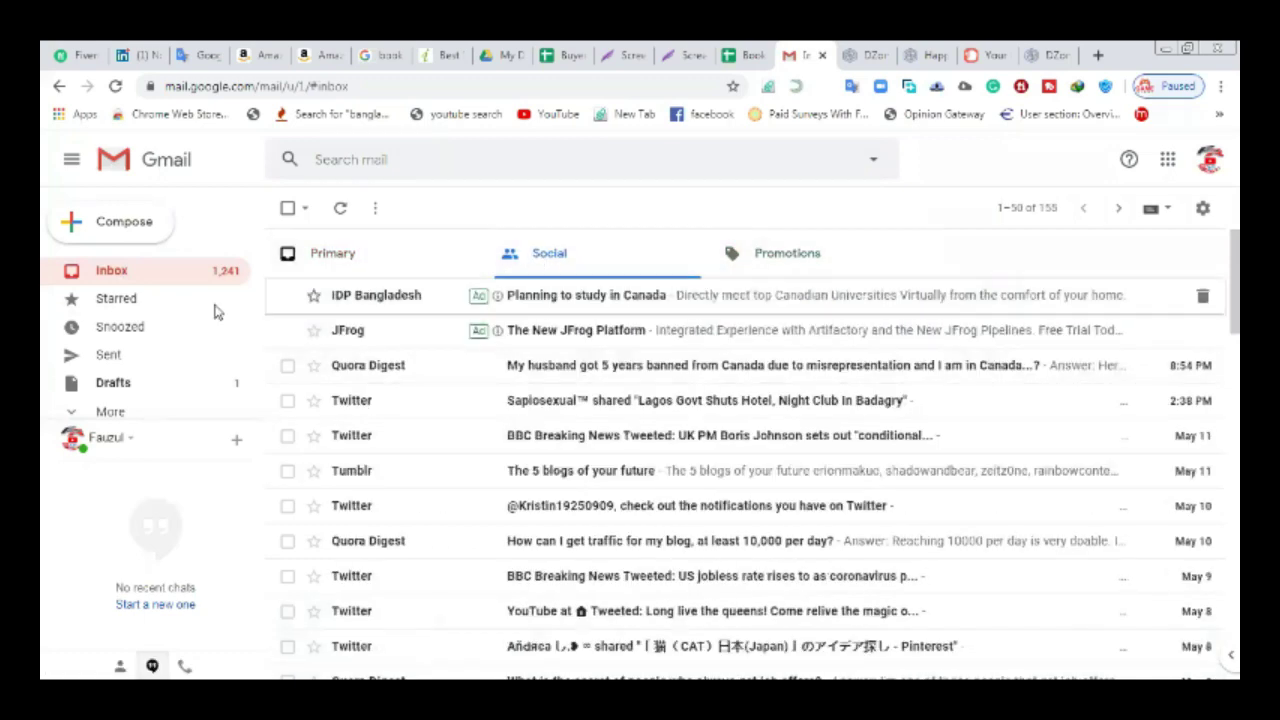
click(167, 280)
- Check the DZone article page and post editor before returning to the Buyer spreadsheet
click(916, 55)
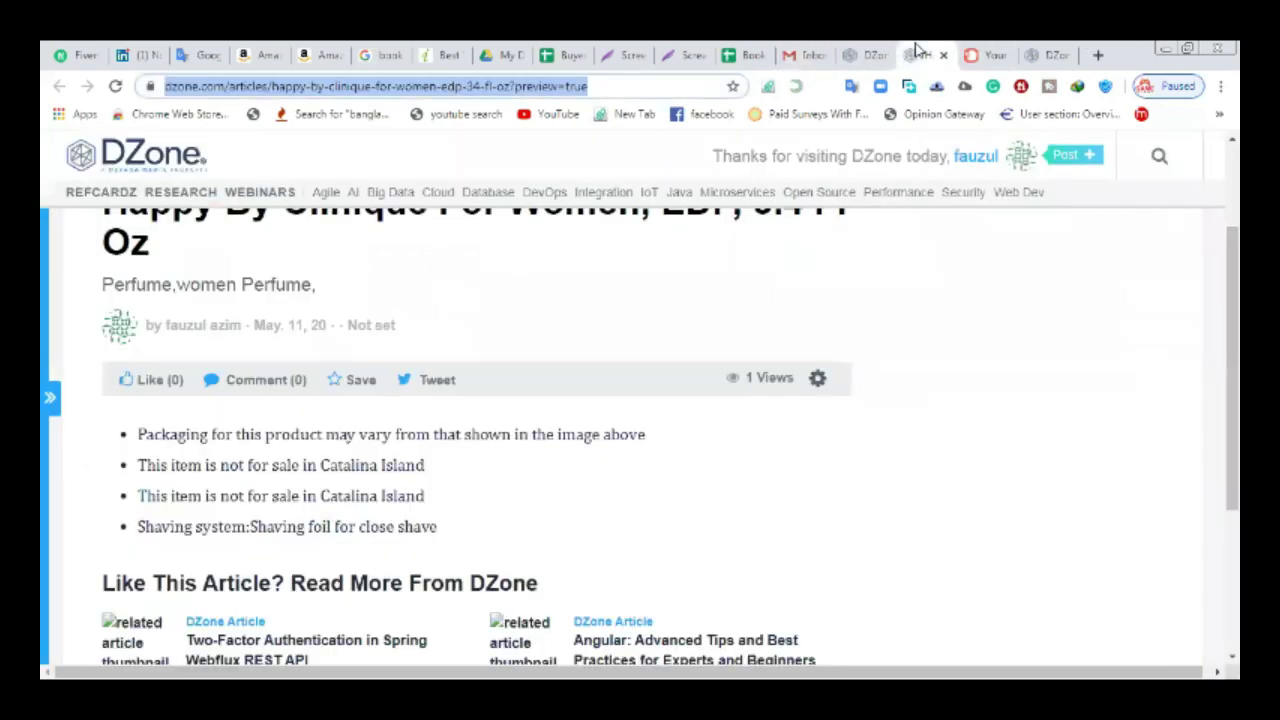
click(860, 55)
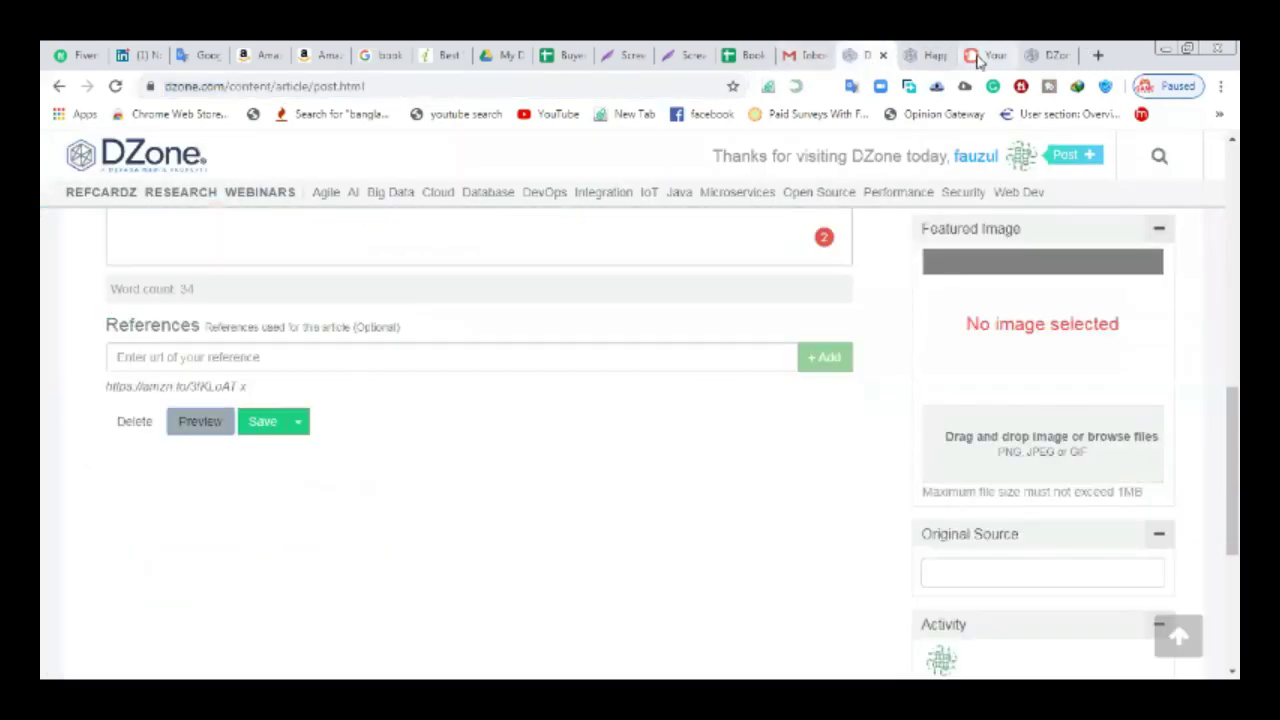
click(570, 55)
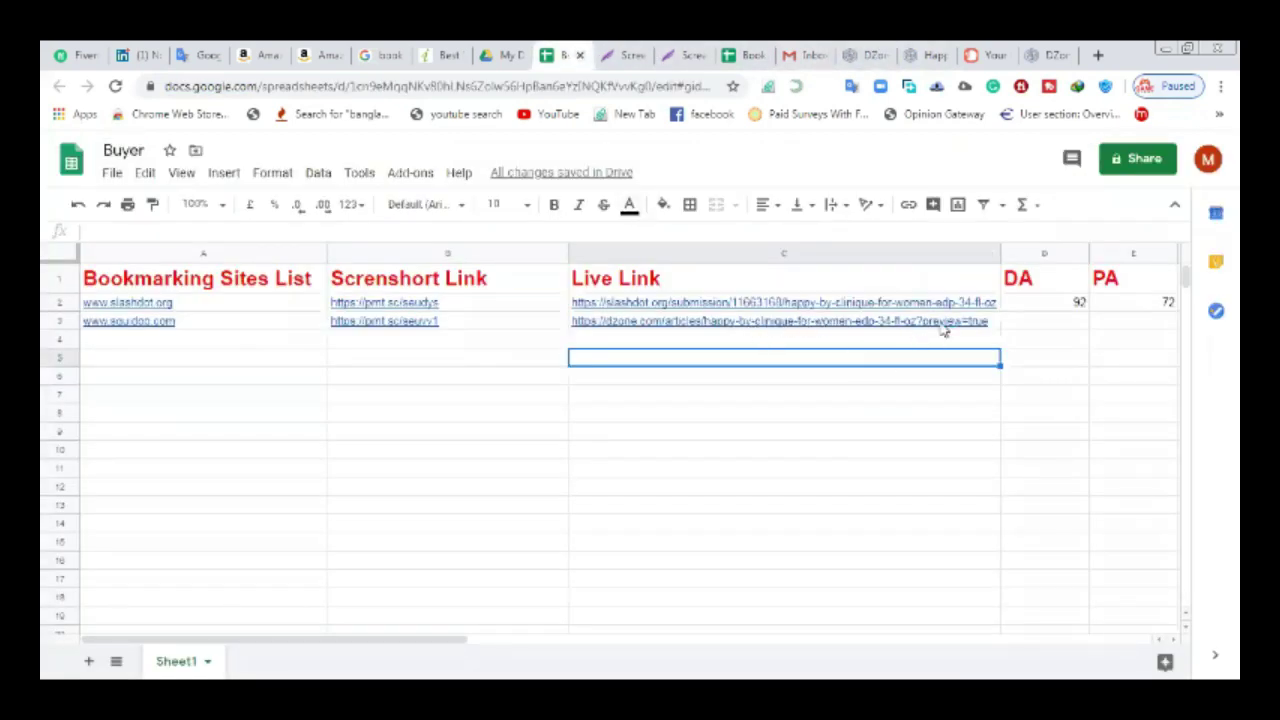
- Open the DZone live link stored in cell C3 of the Buyer tracker in a new tab
mouse_move(943, 330)
click(883, 431)
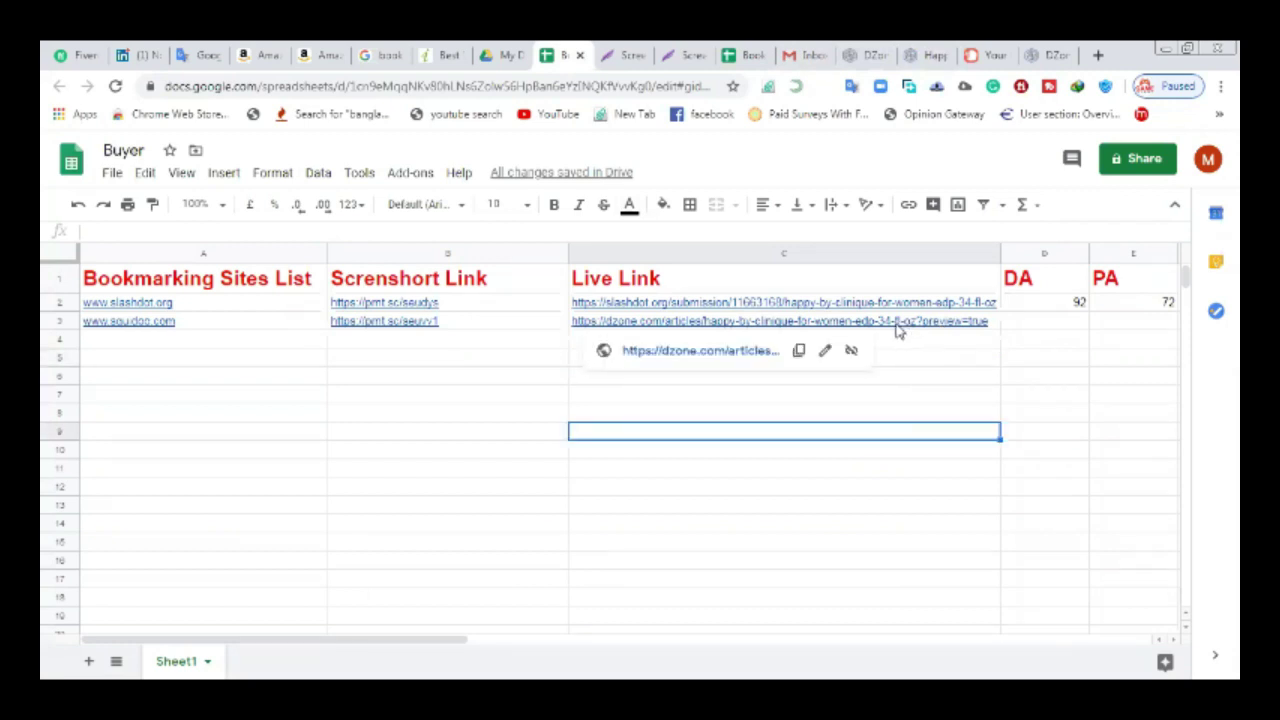
click(746, 352)
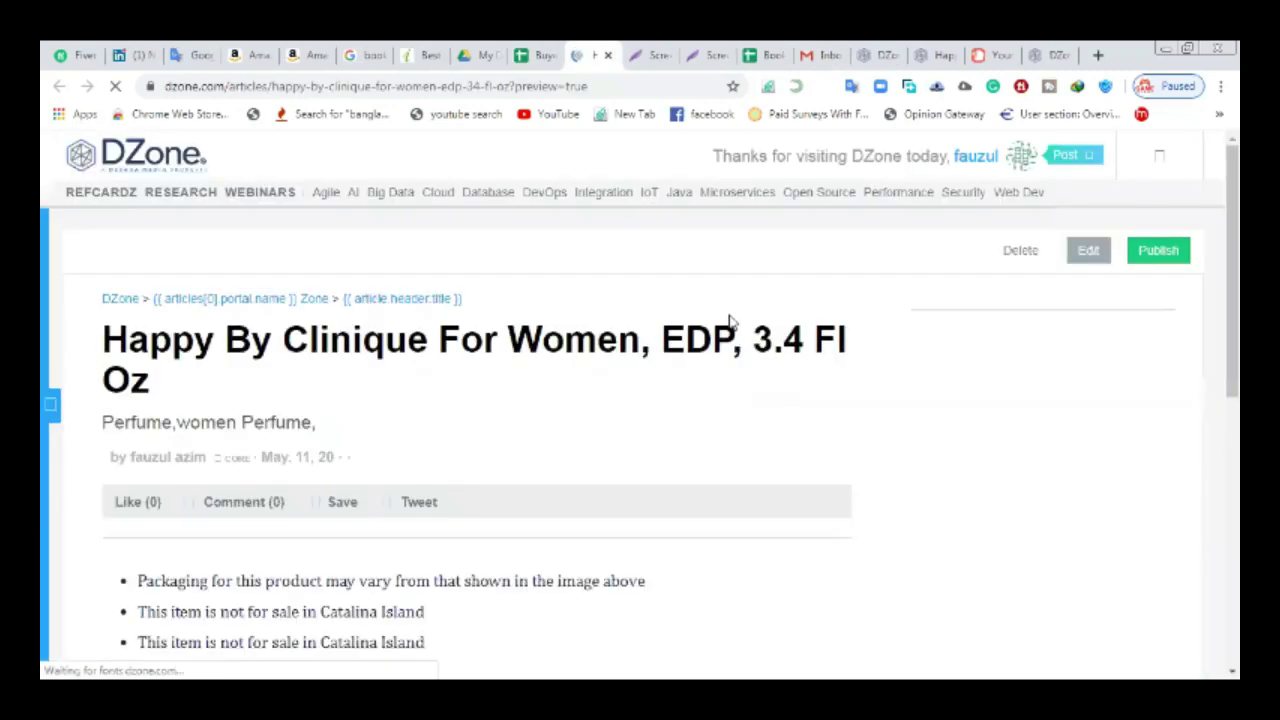
- Scroll through the opened Draft article page, showing 1 view, to confirm the link works
scroll(728, 322, down, 5)
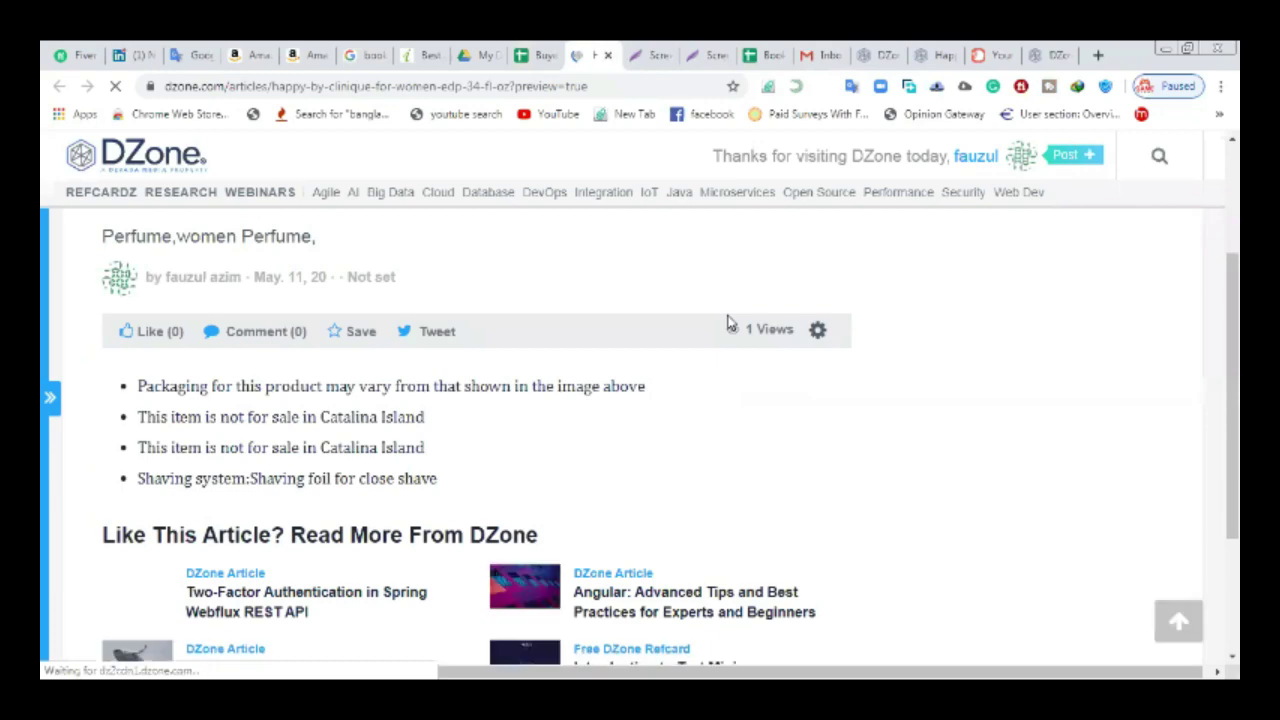
scroll(528, 421, up, 4)
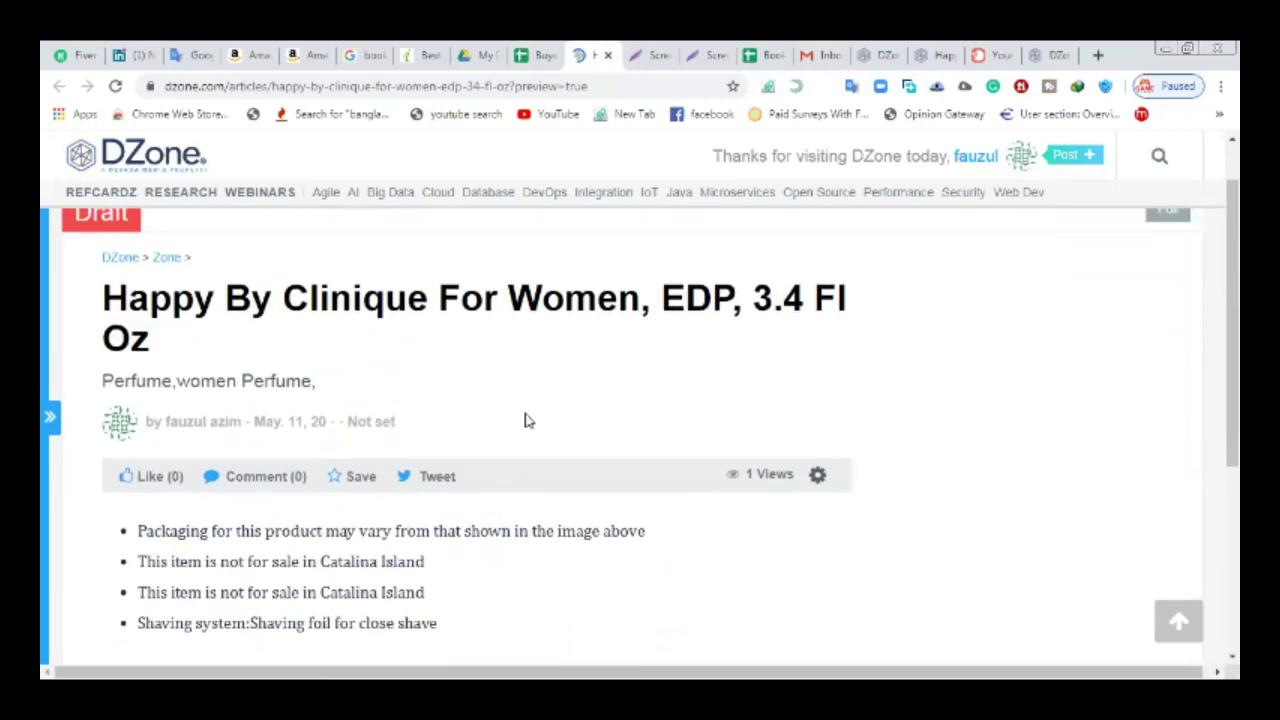
scroll(528, 421, up, 1)
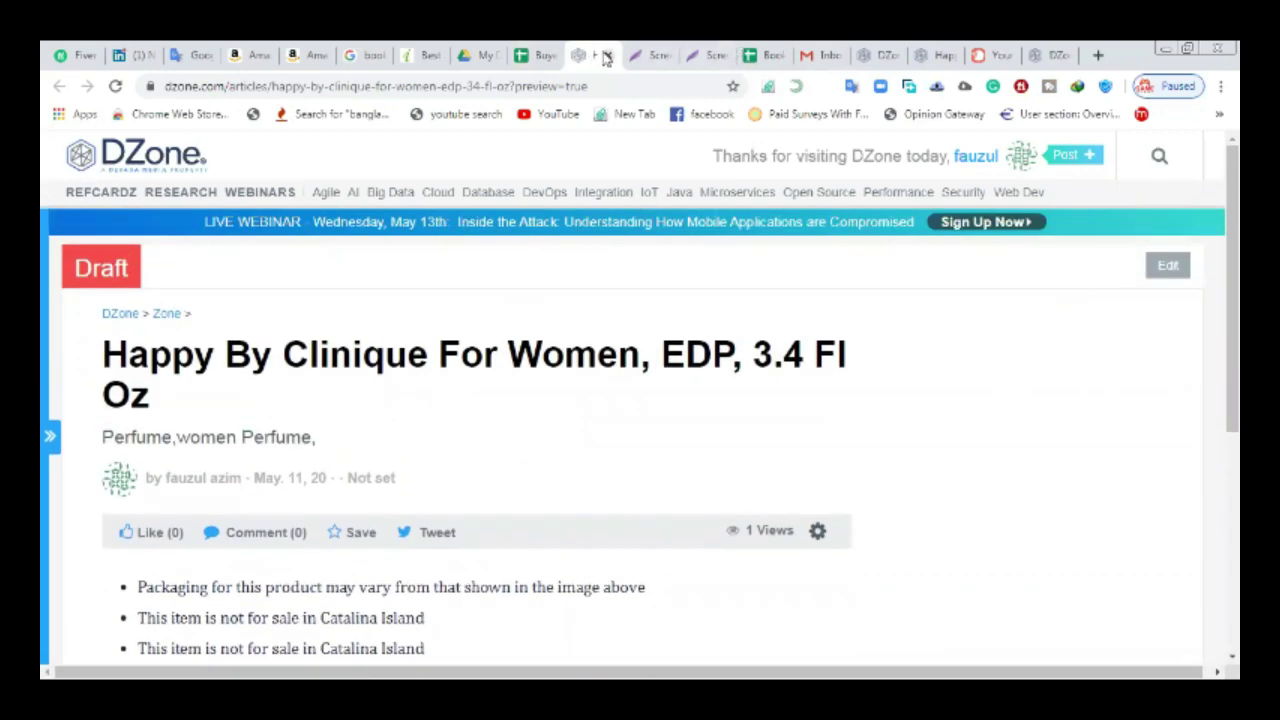
click(542, 56)
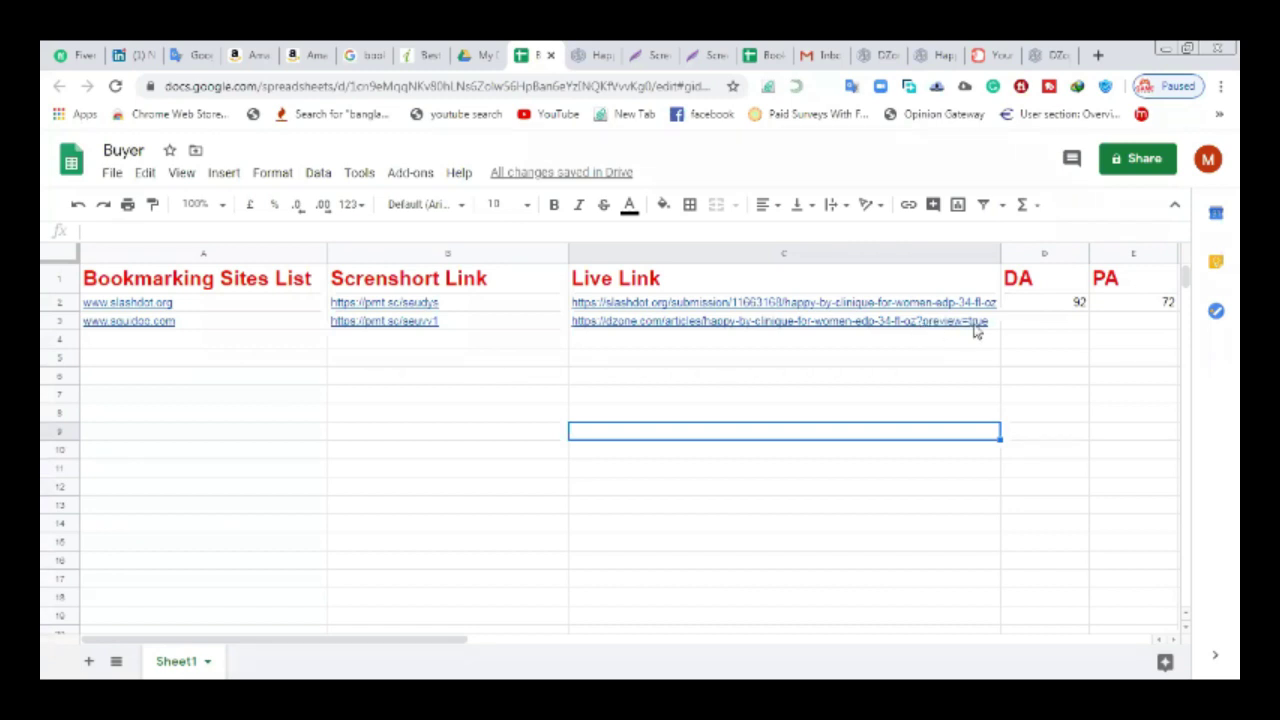
click(961, 327)
click(957, 337)
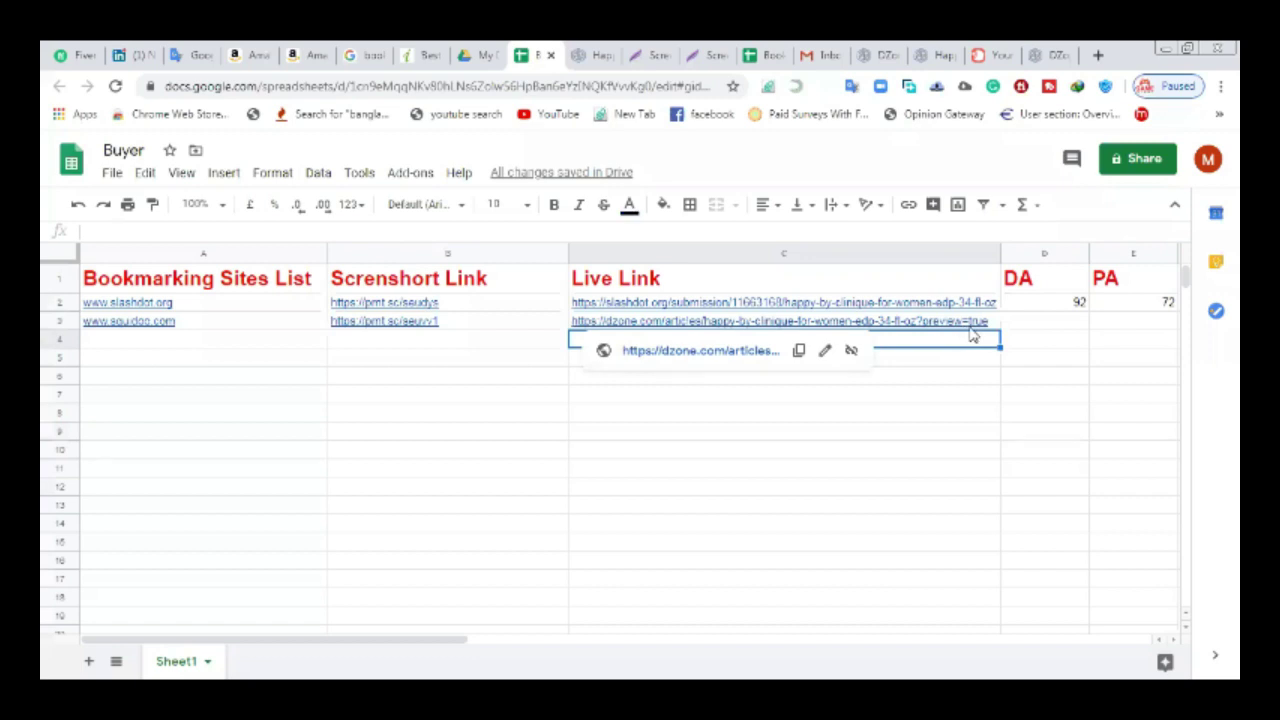
click(955, 374)
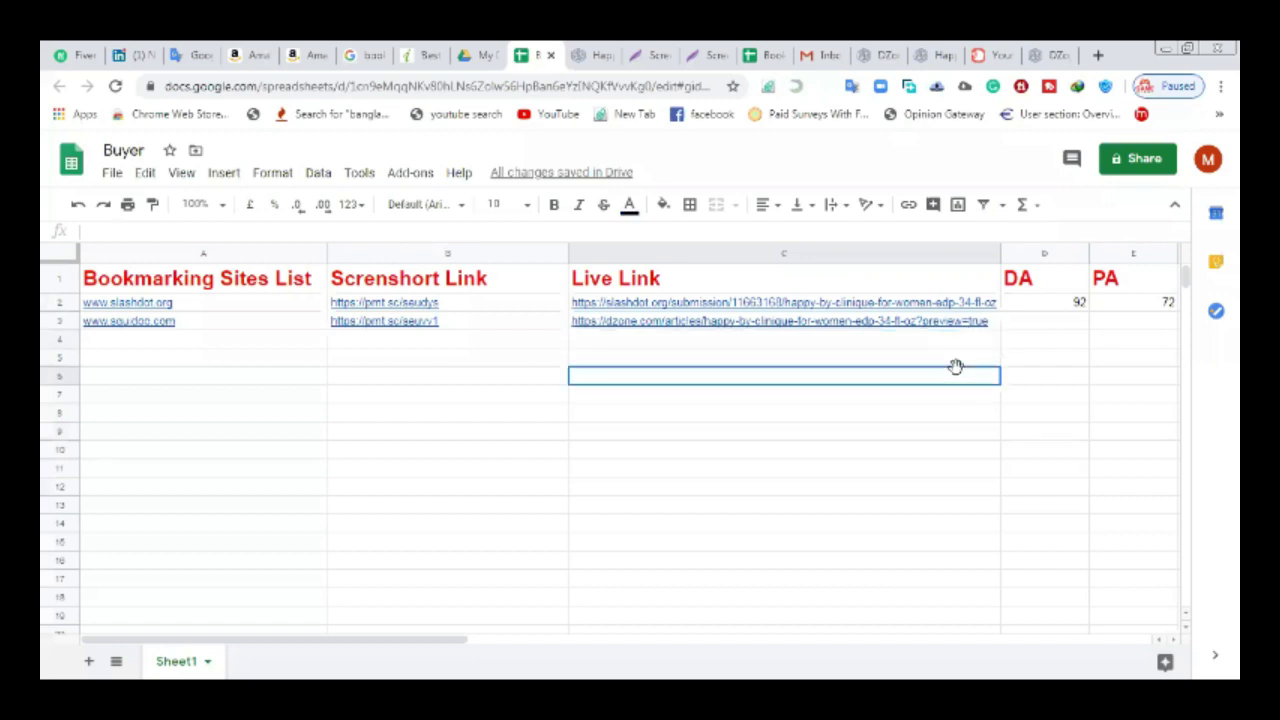
mouse_move(960, 329)
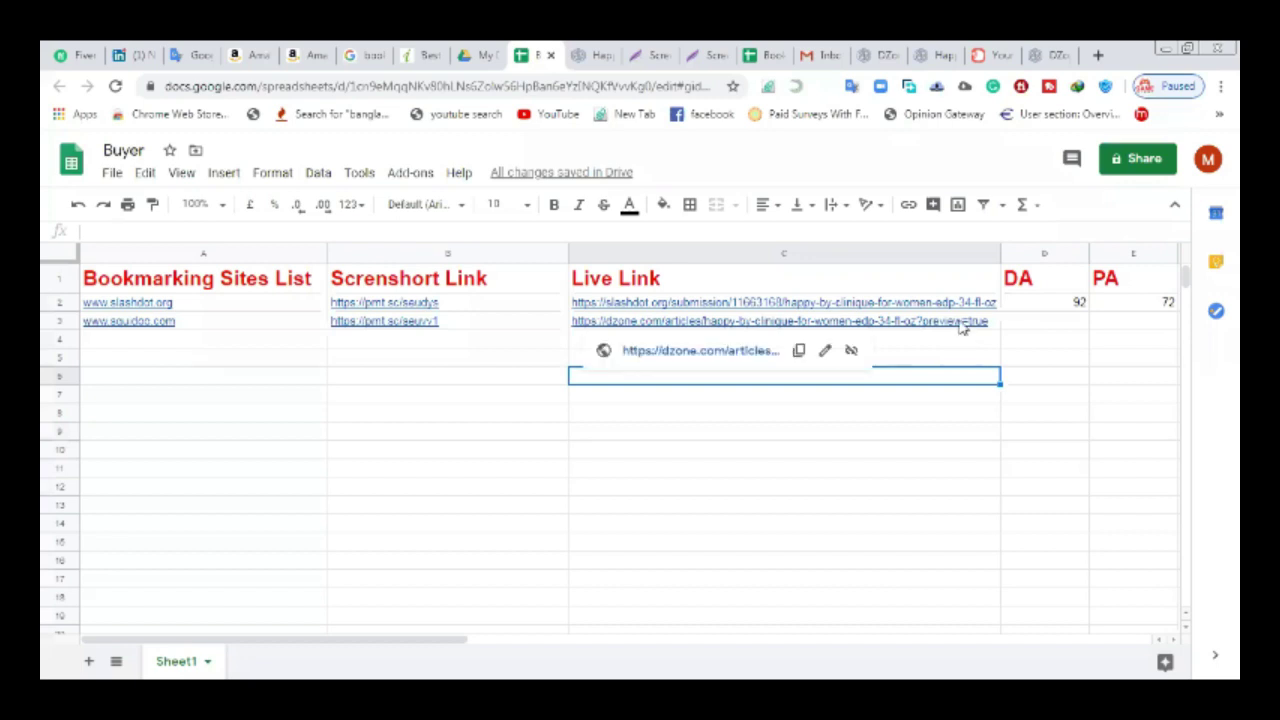
click(958, 324)
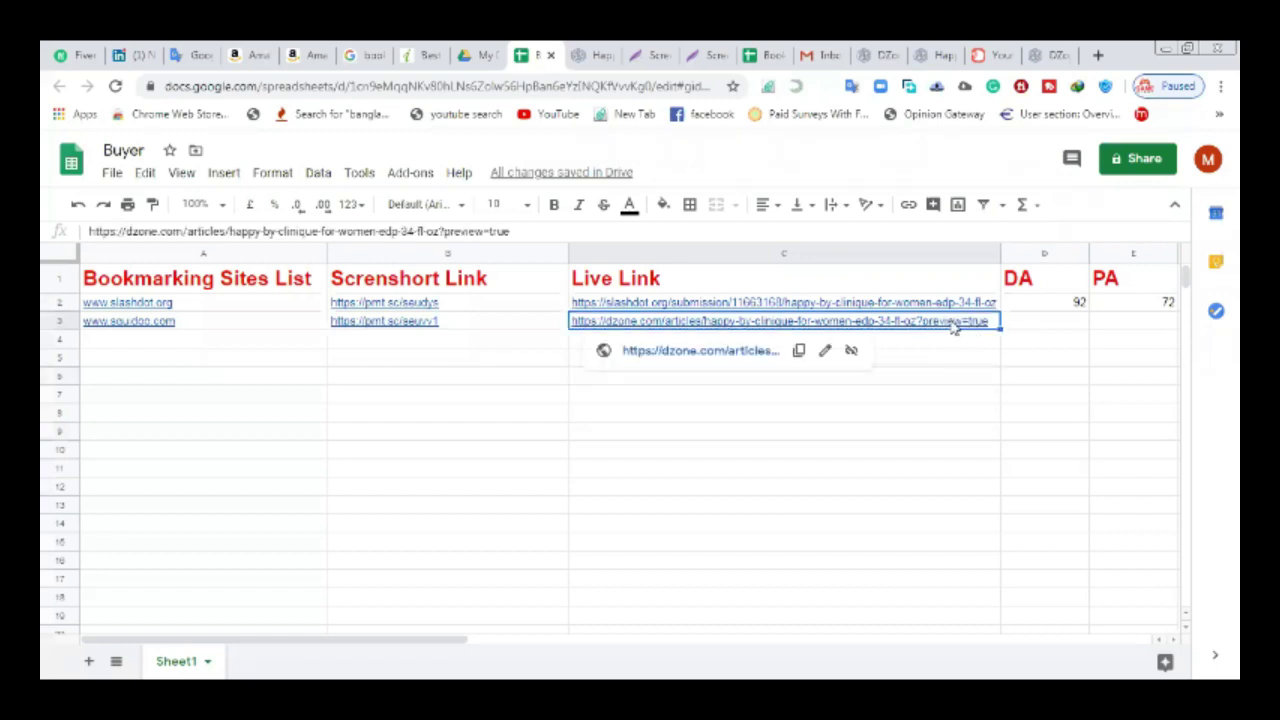
click(944, 342)
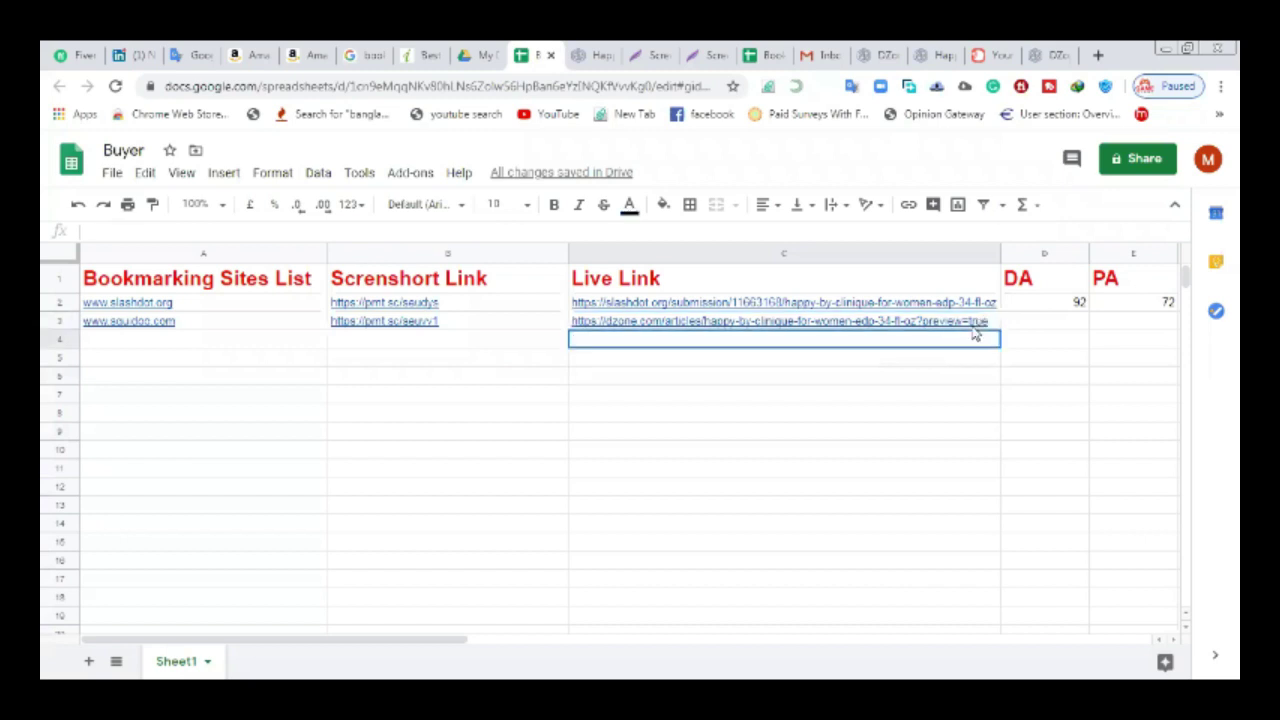
mouse_move(974, 333)
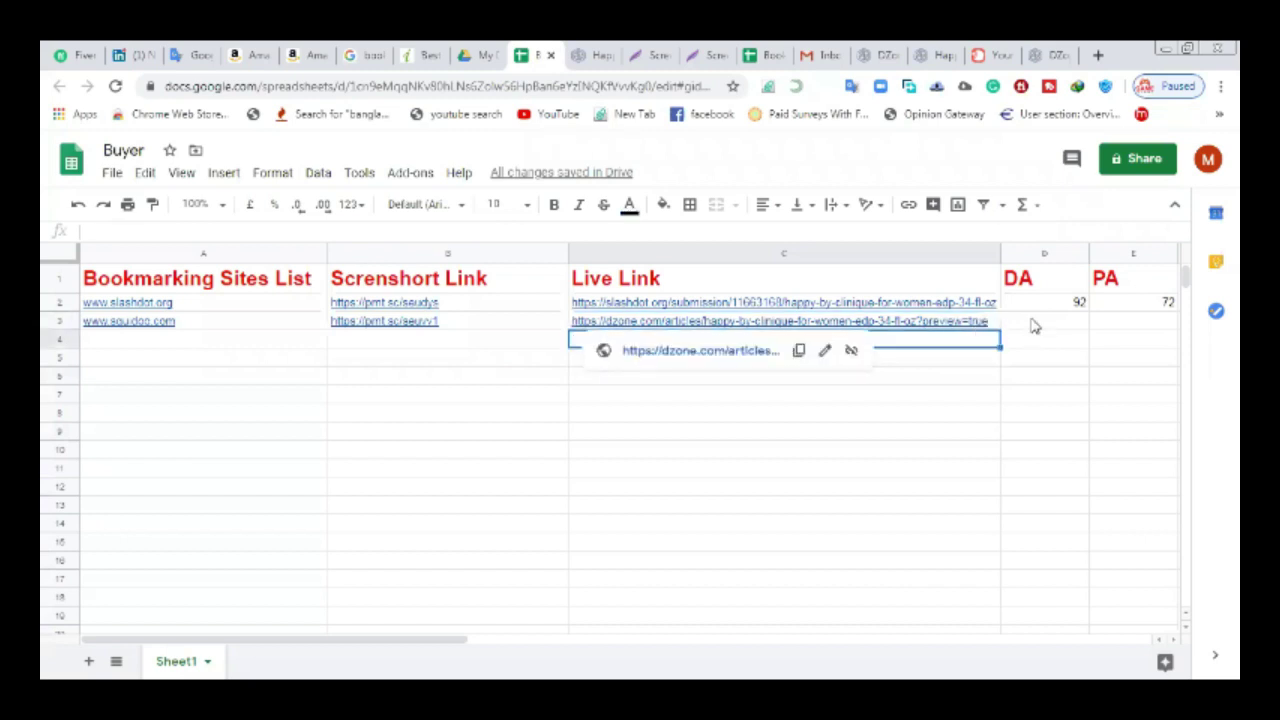
click(1035, 326)
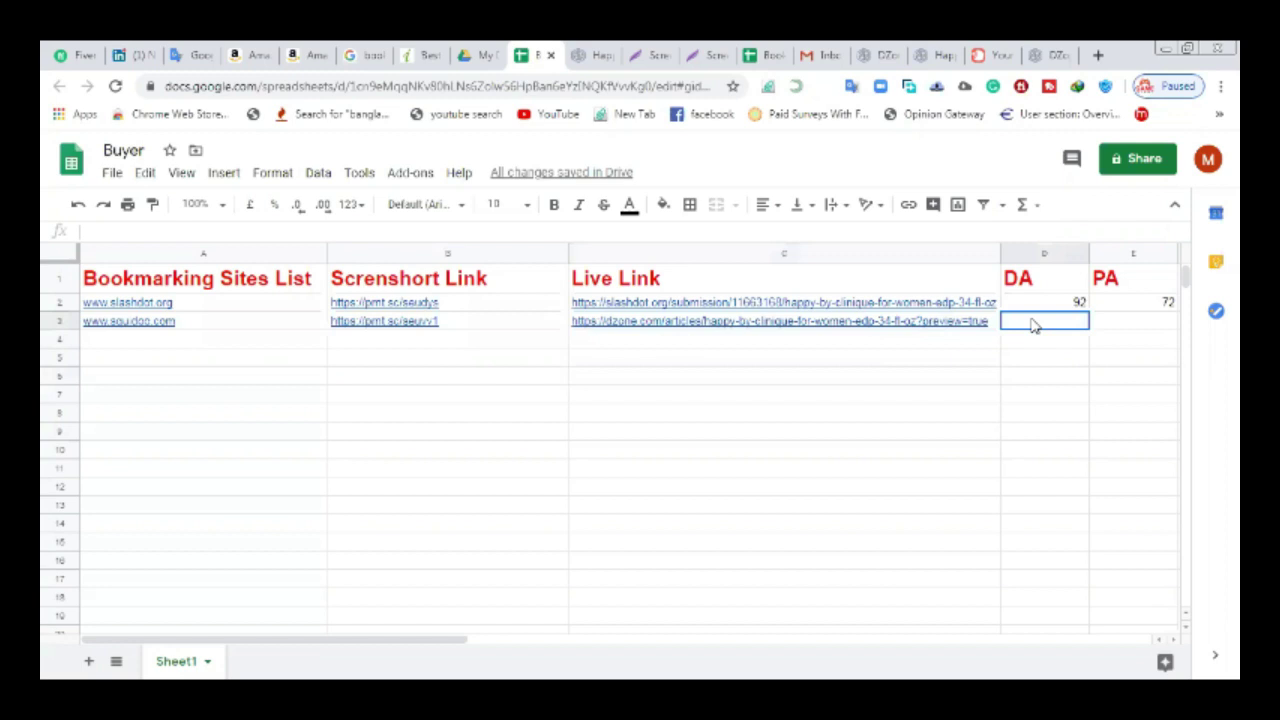
click(1145, 326)
drag(329, 645, 566, 646)
click(785, 330)
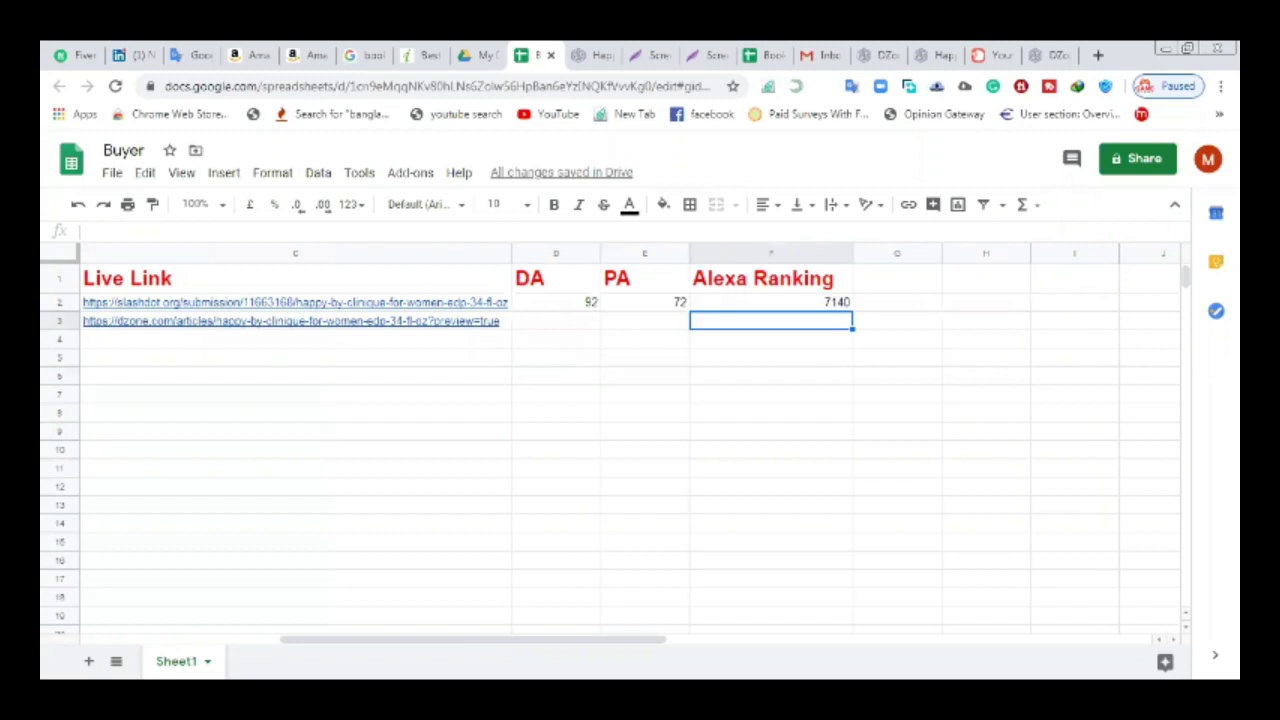
drag(600, 648, 443, 645)
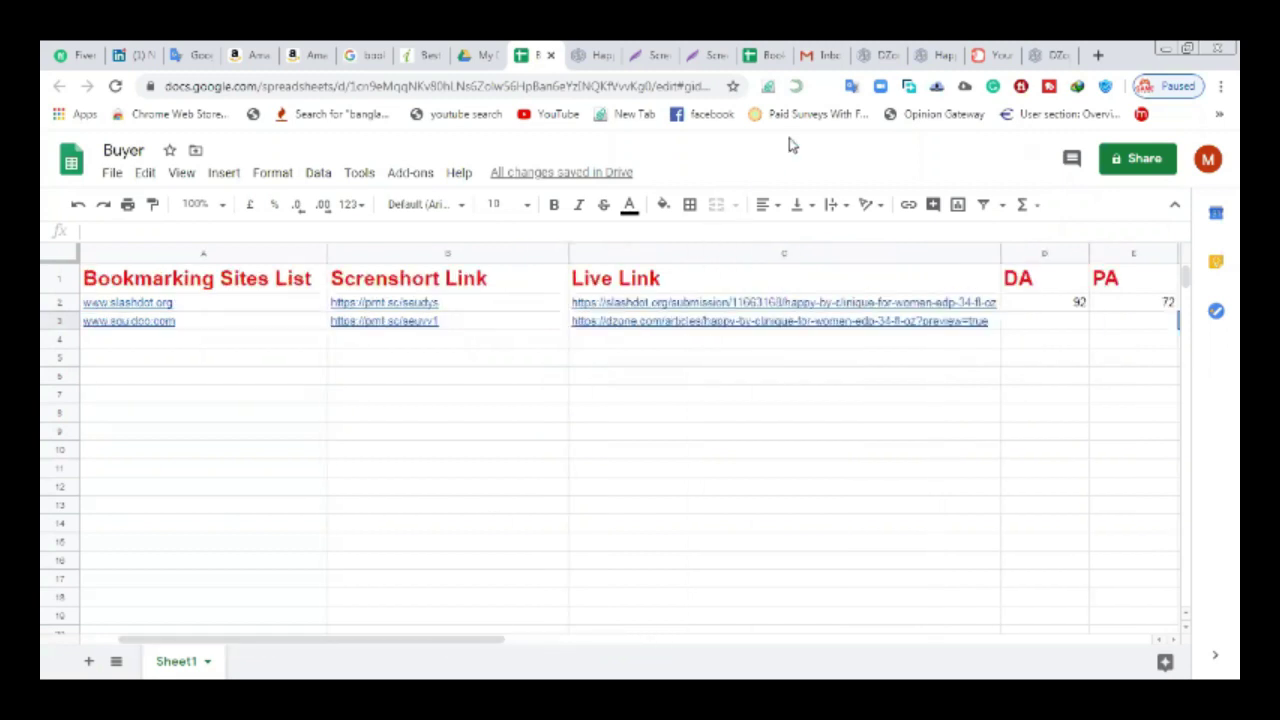